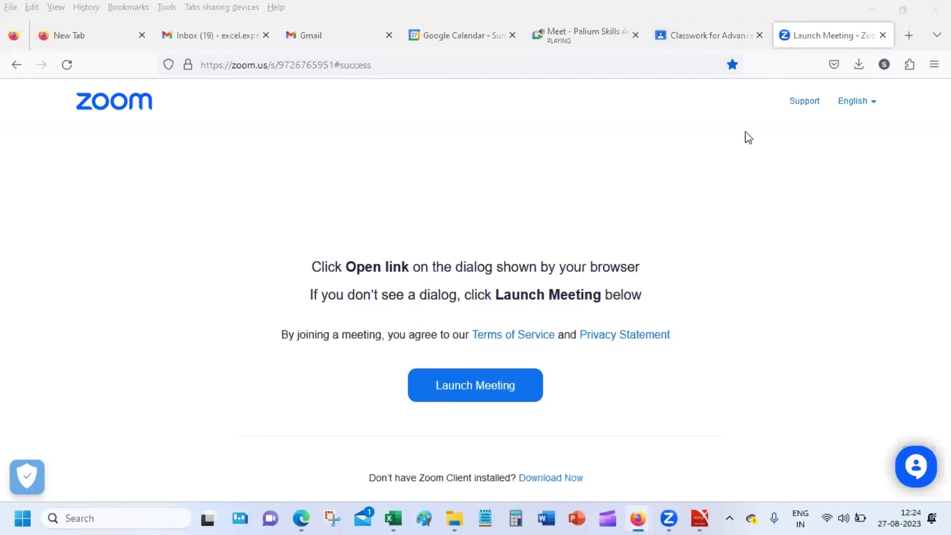
Close the 3 - Conditional Formatting workbook without saving.
click(579, 212)
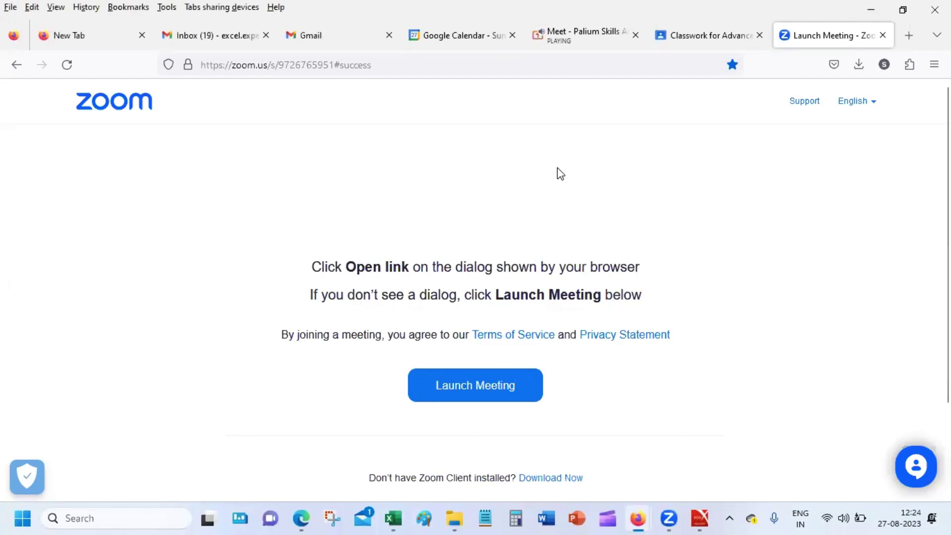
click(394, 518)
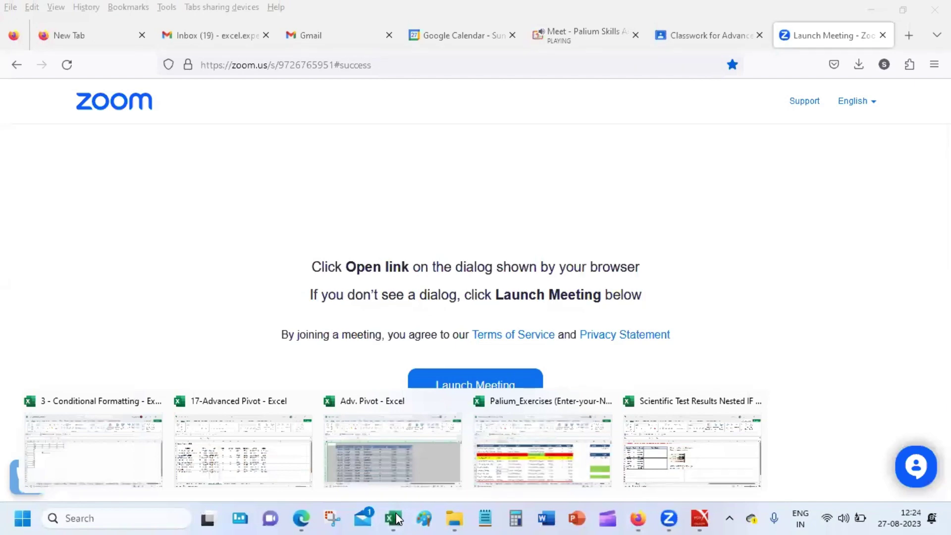
click(99, 472)
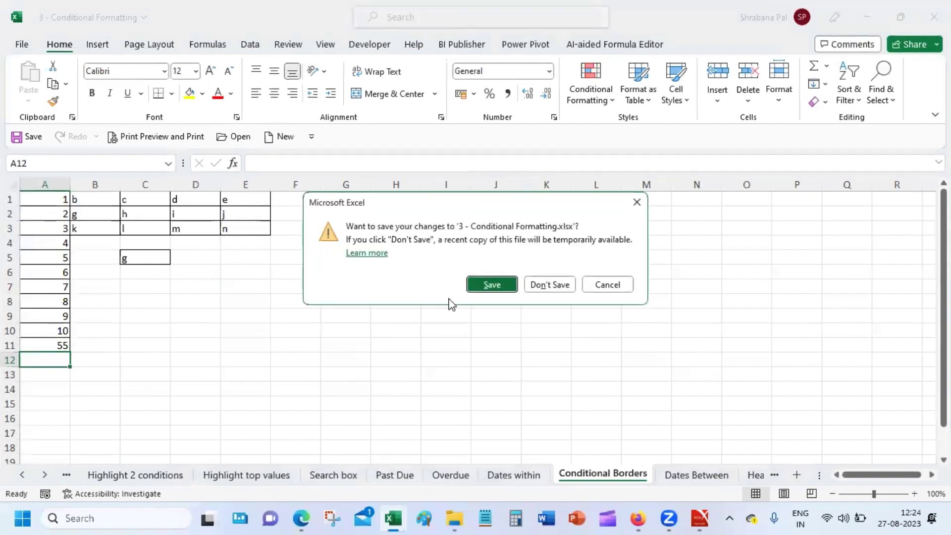
click(547, 285)
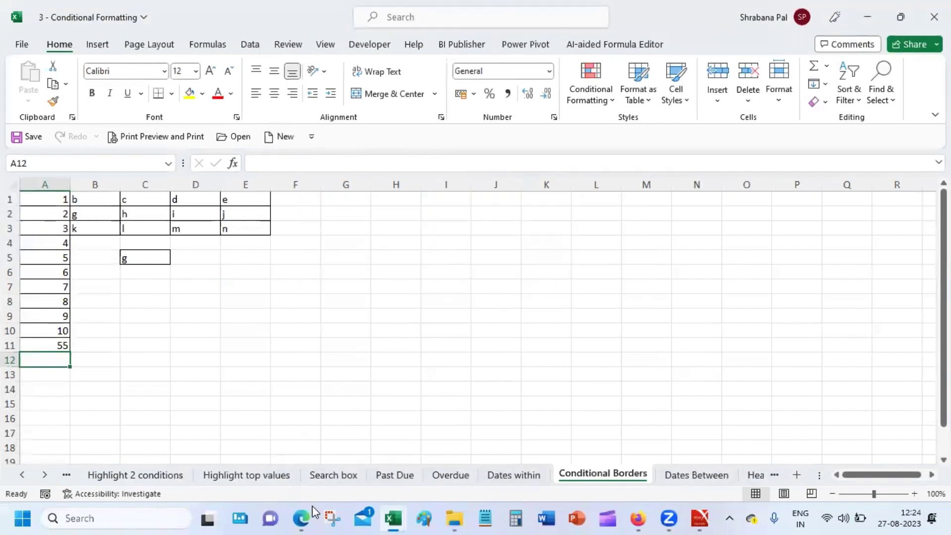
Close the Scientific Test Results Nested IF and Adv. Pivot workbooks.
mouse_move(393, 517)
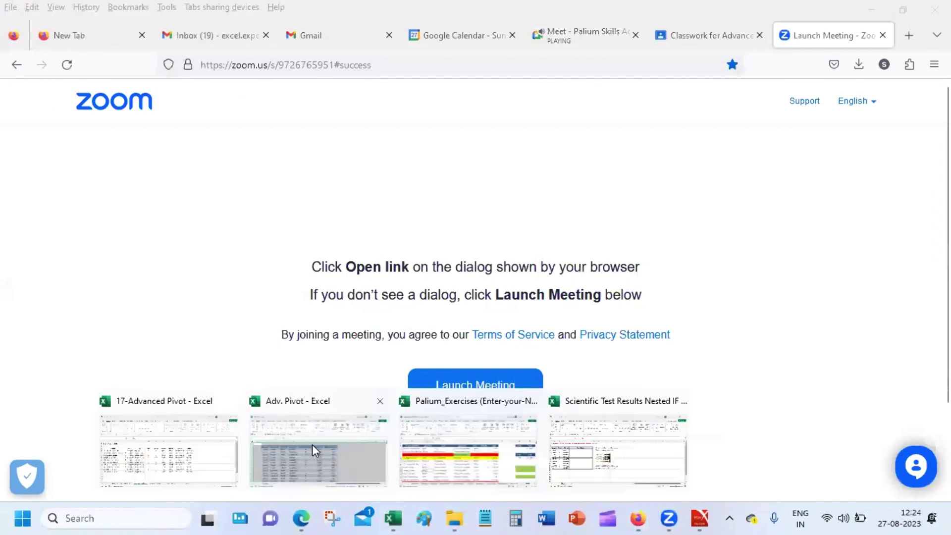
click(609, 458)
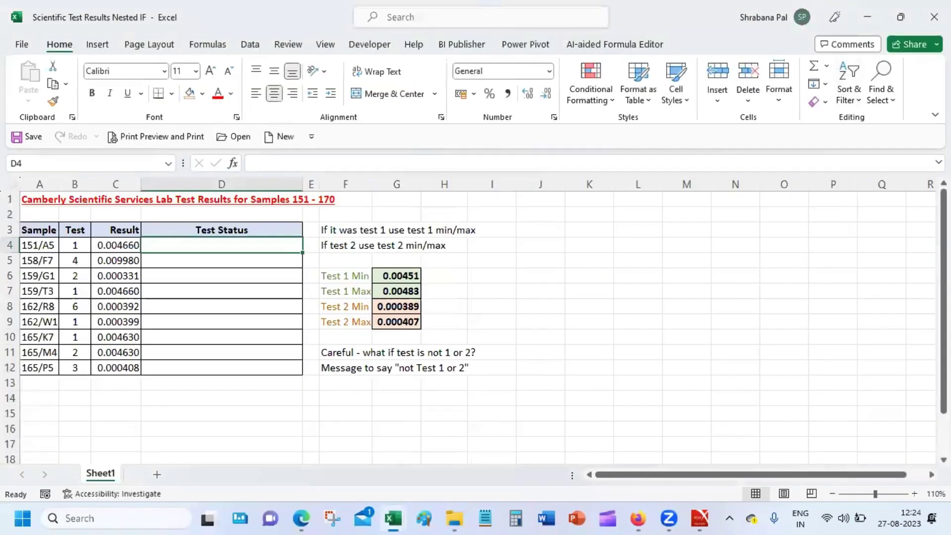
click(933, 17)
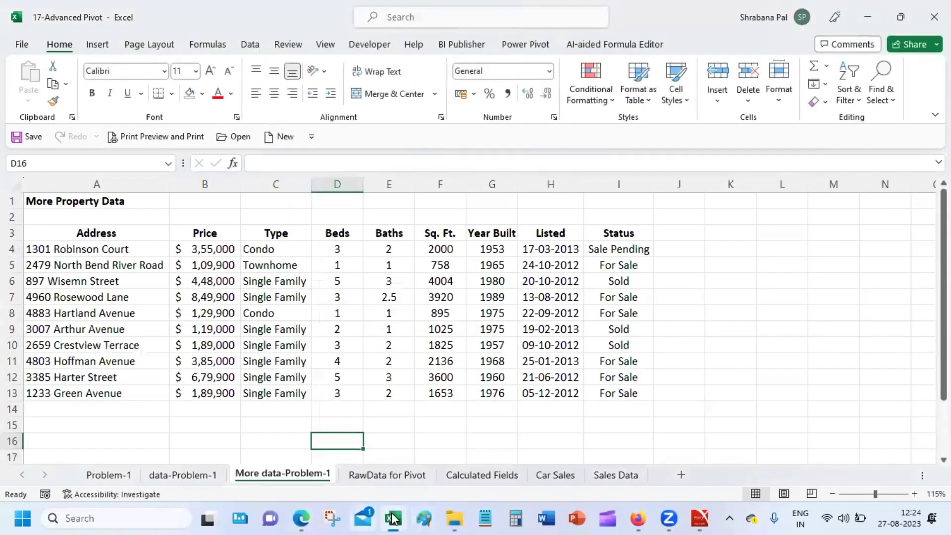
mouse_move(393, 517)
click(239, 452)
mouse_move(396, 518)
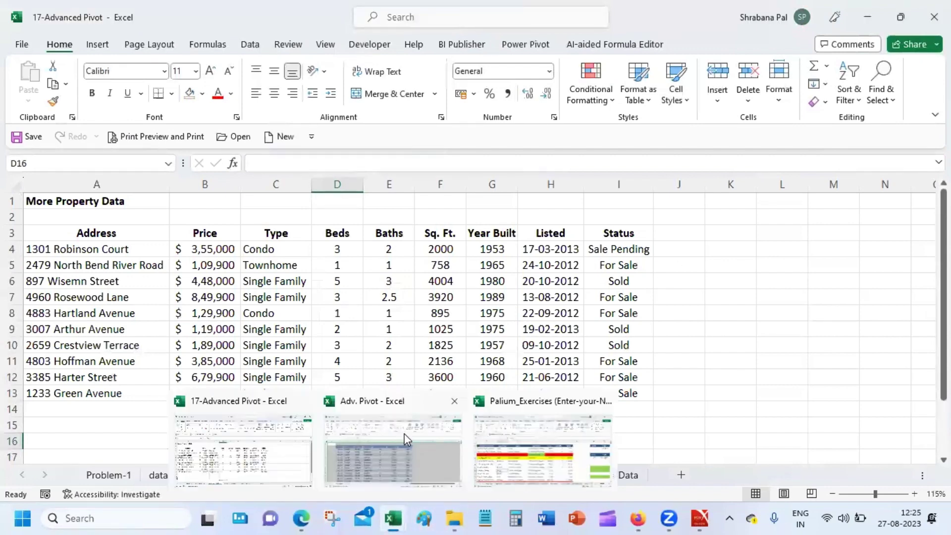
click(404, 432)
click(418, 253)
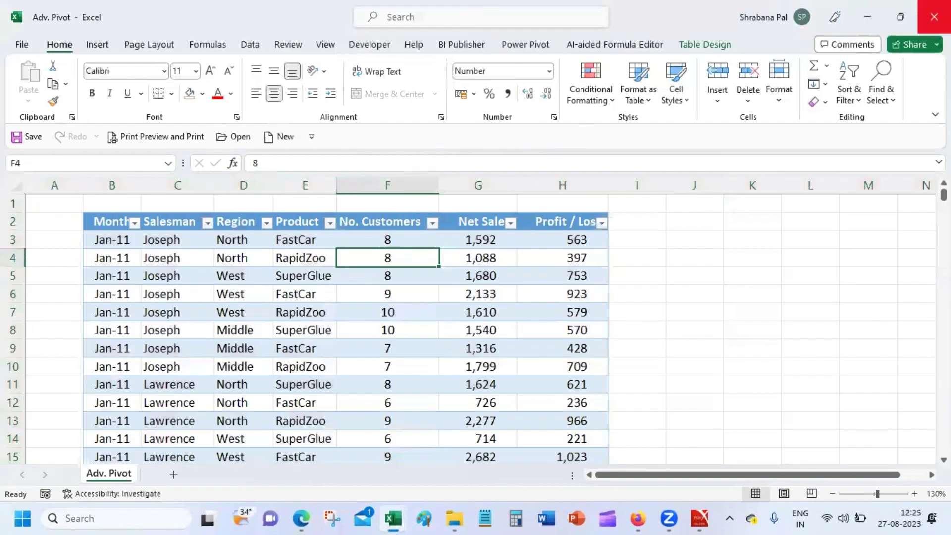
click(934, 17)
Close 17-Advanced Pivot discarding changes, leaving Palium_Exercises in front.
click(454, 394)
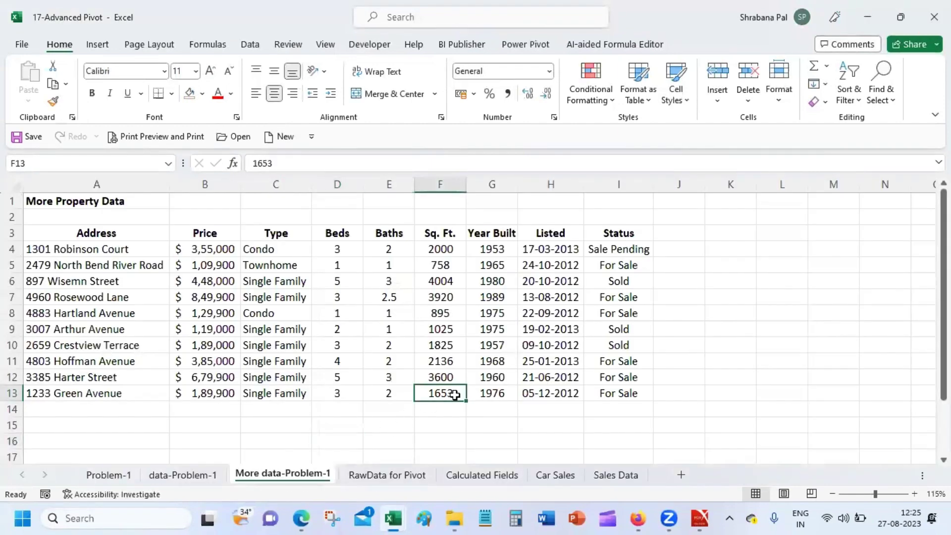
mouse_move(391, 517)
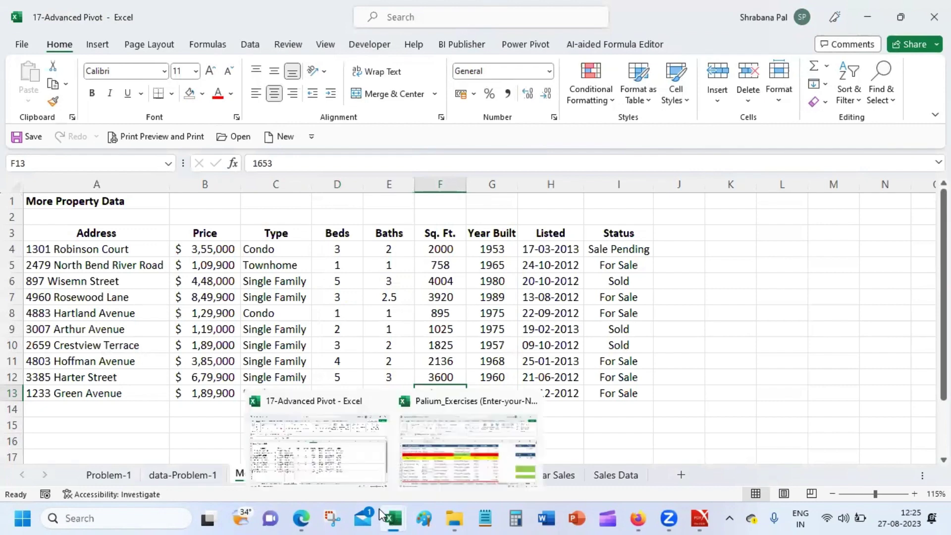
click(342, 428)
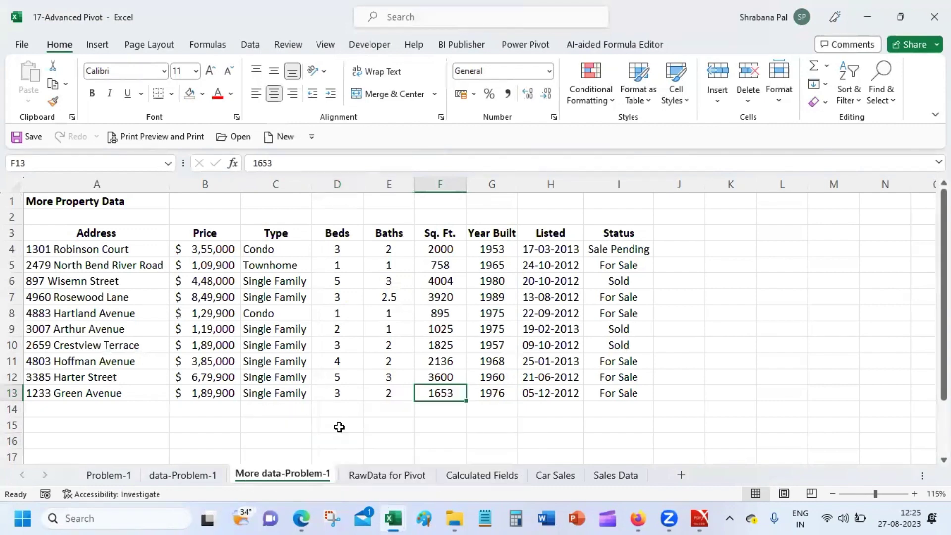
click(934, 17)
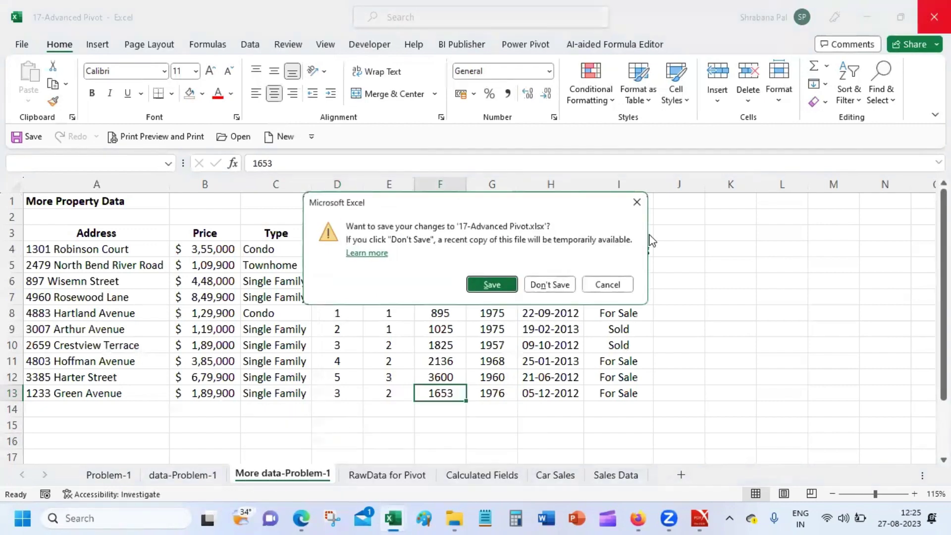
click(529, 287)
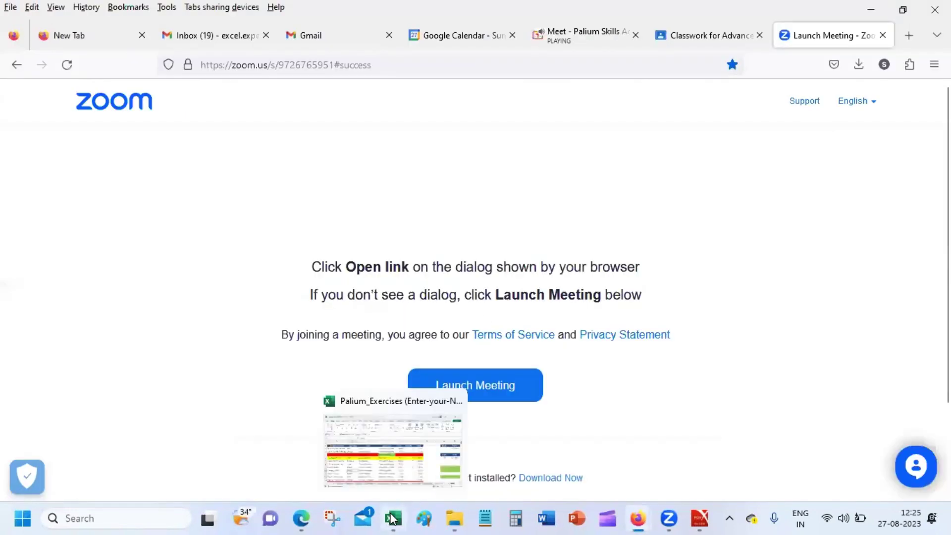
click(393, 518)
click(315, 261)
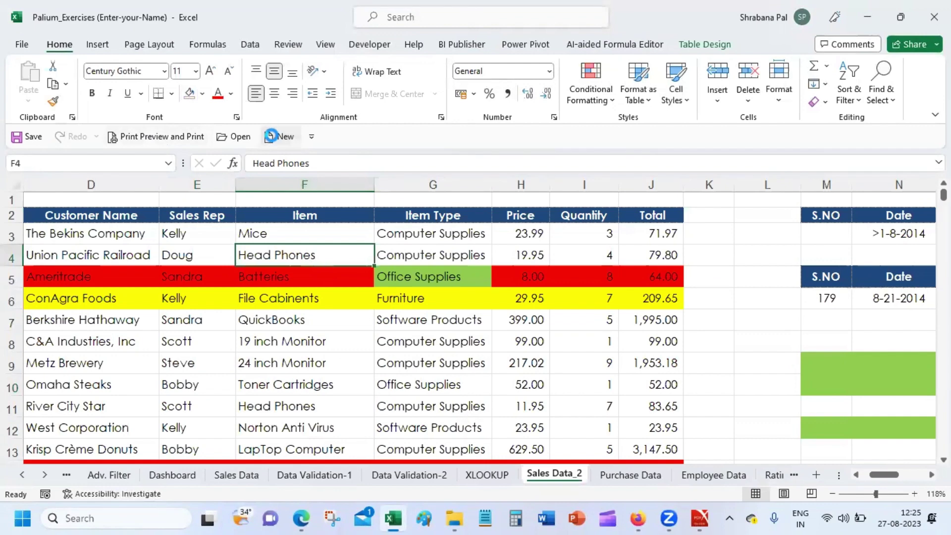
Create a new blank workbook, Book1.
click(270, 137)
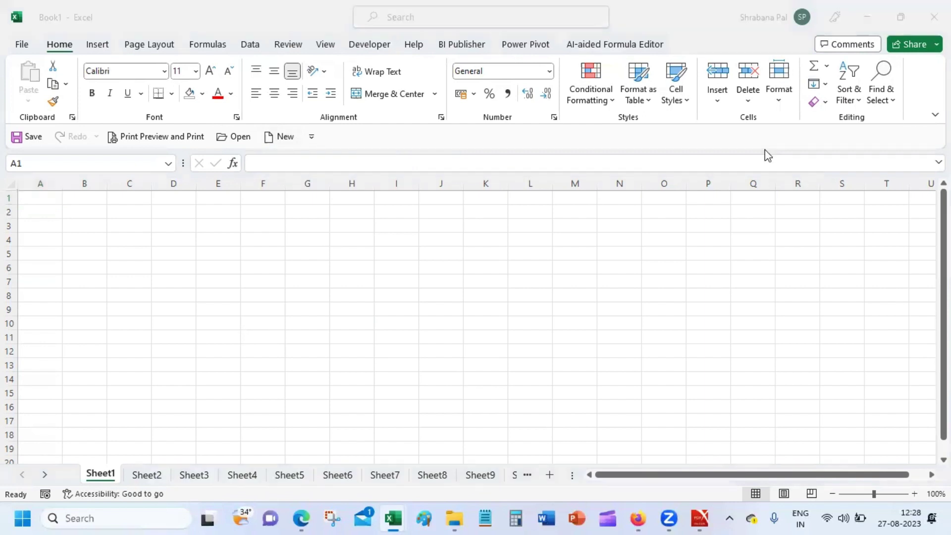
In Book1, check the empty macro list, then open Record Macro for Macro1.
click(61, 203)
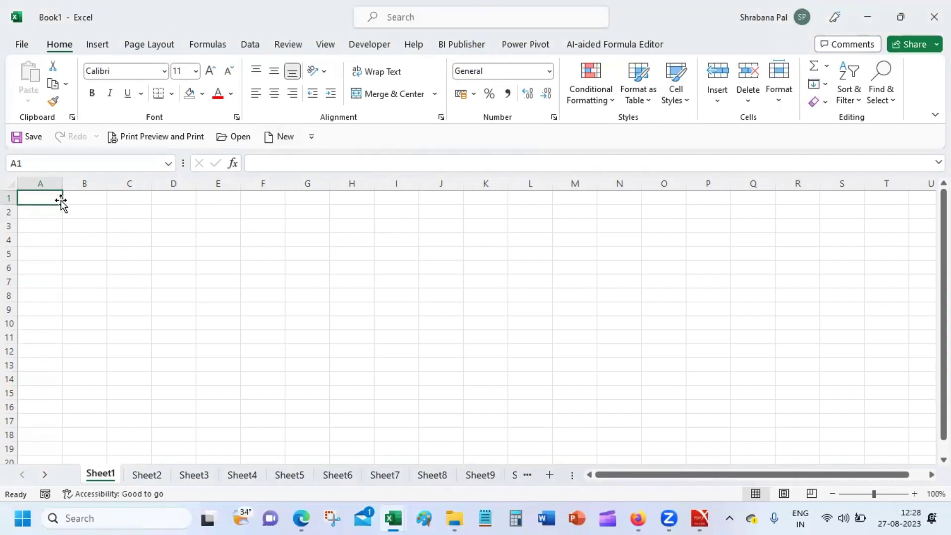
click(297, 44)
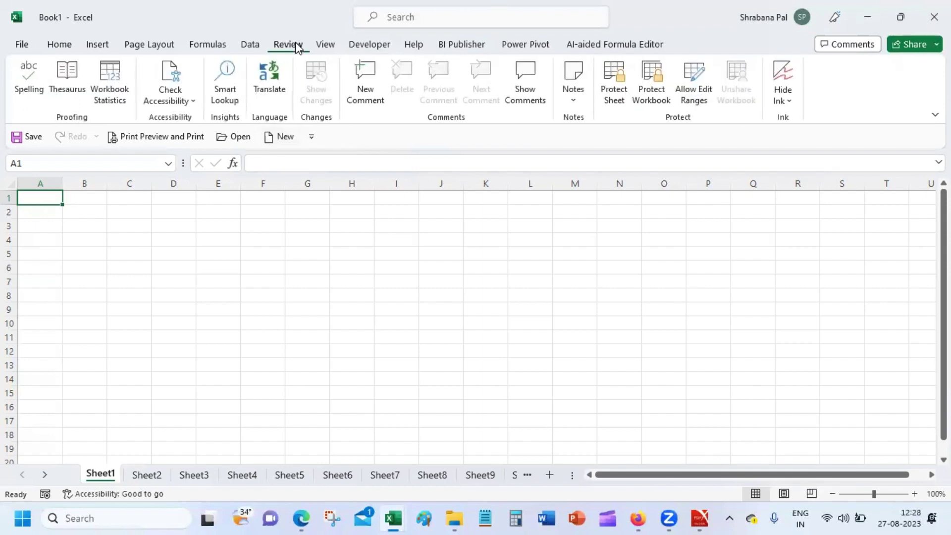
click(328, 40)
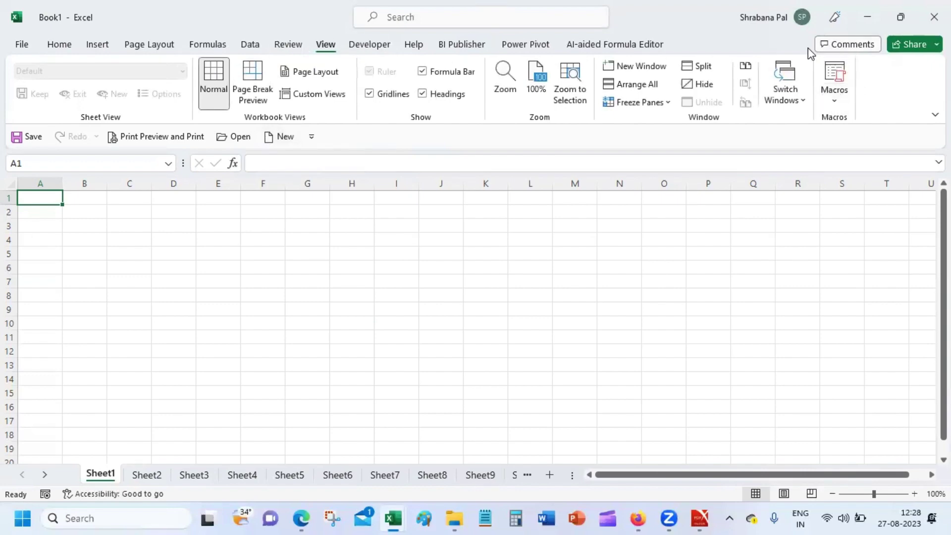
click(834, 89)
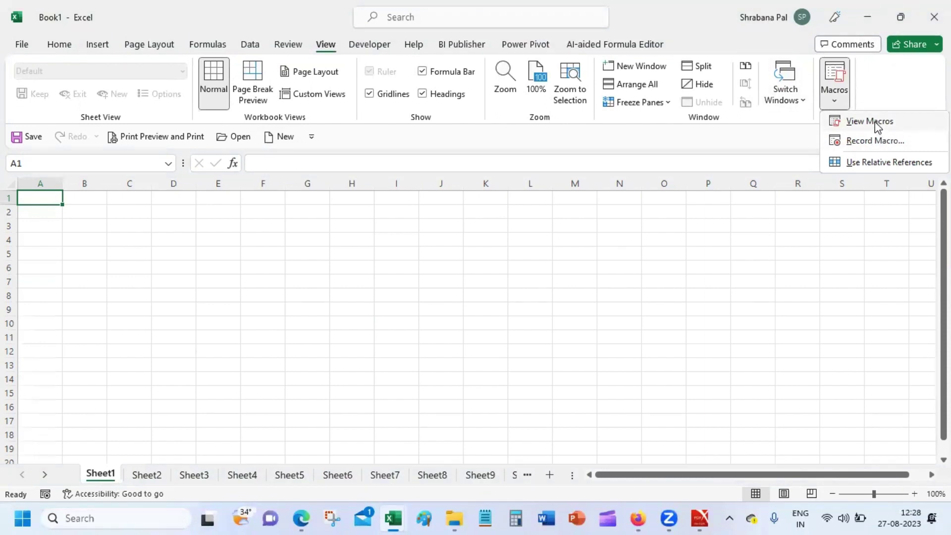
click(876, 125)
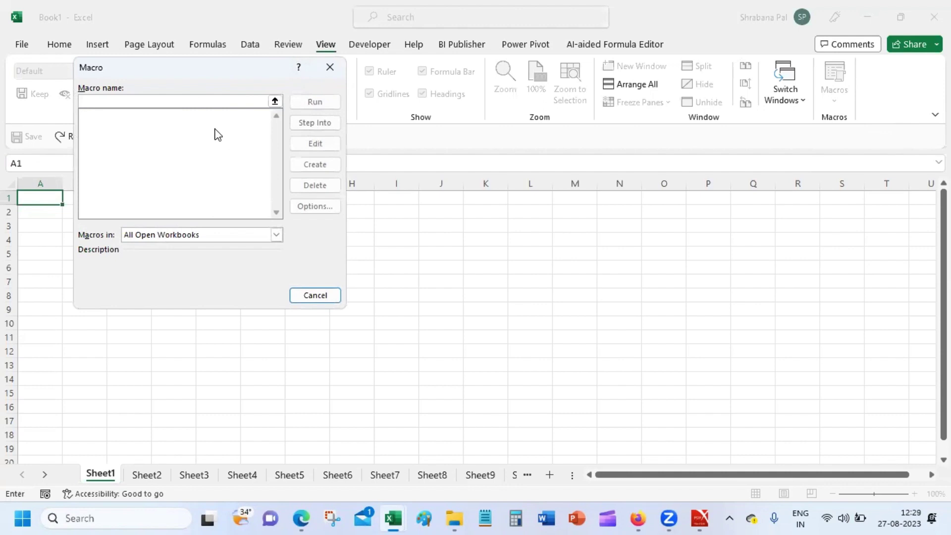
click(330, 68)
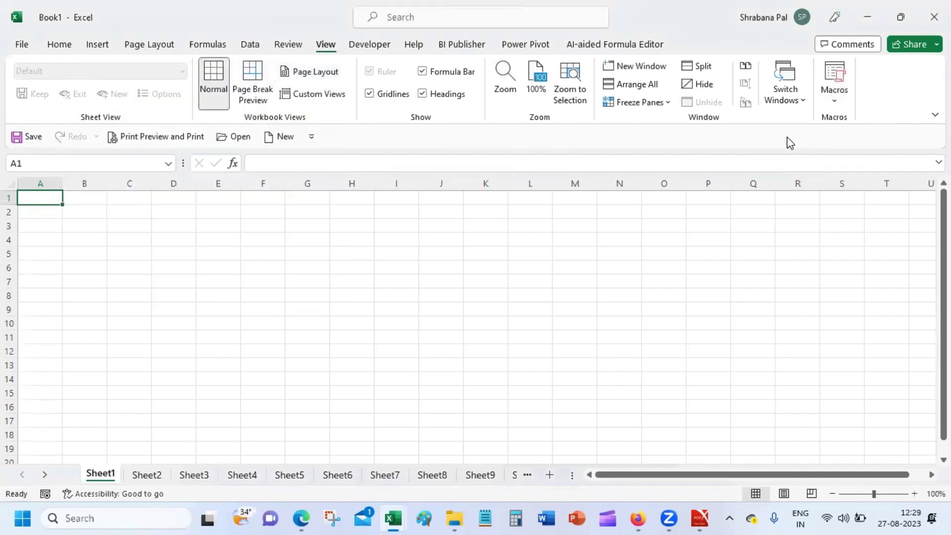
click(831, 97)
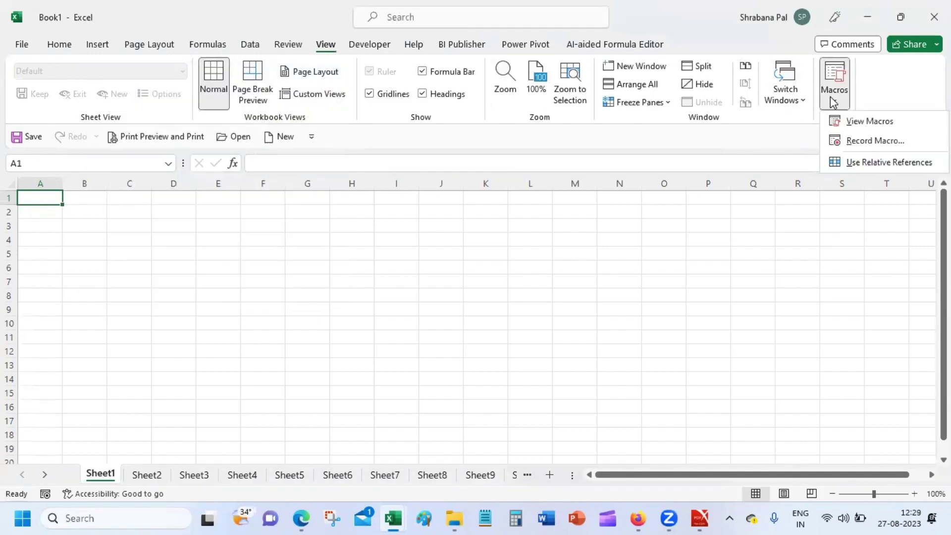
click(869, 140)
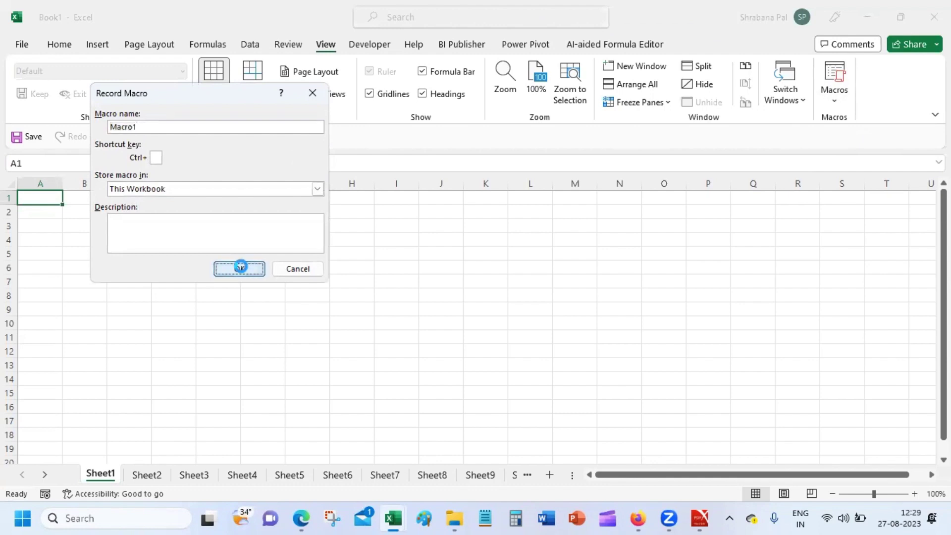
Start recording Macro1 and enter 10, 20, 30, 40, 50, 60 in A1:A6.
click(237, 269)
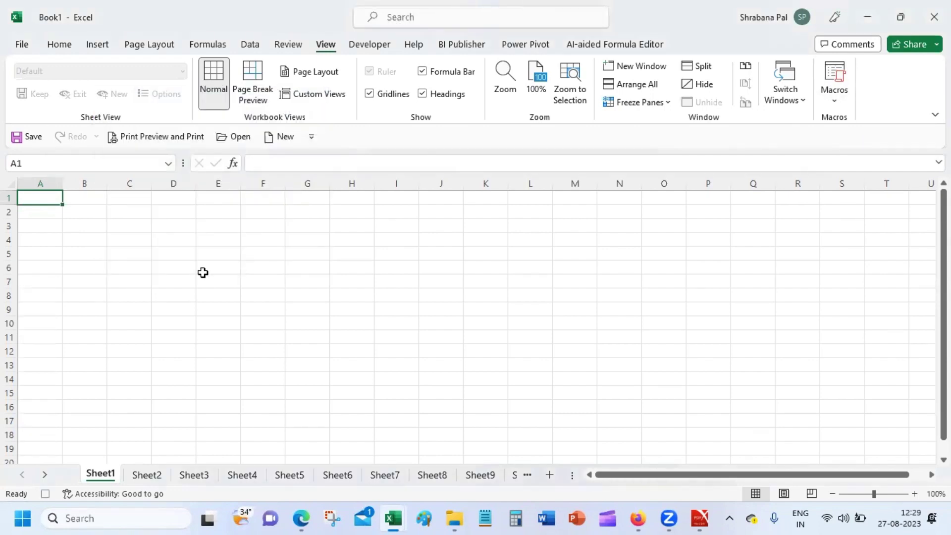
text(10)
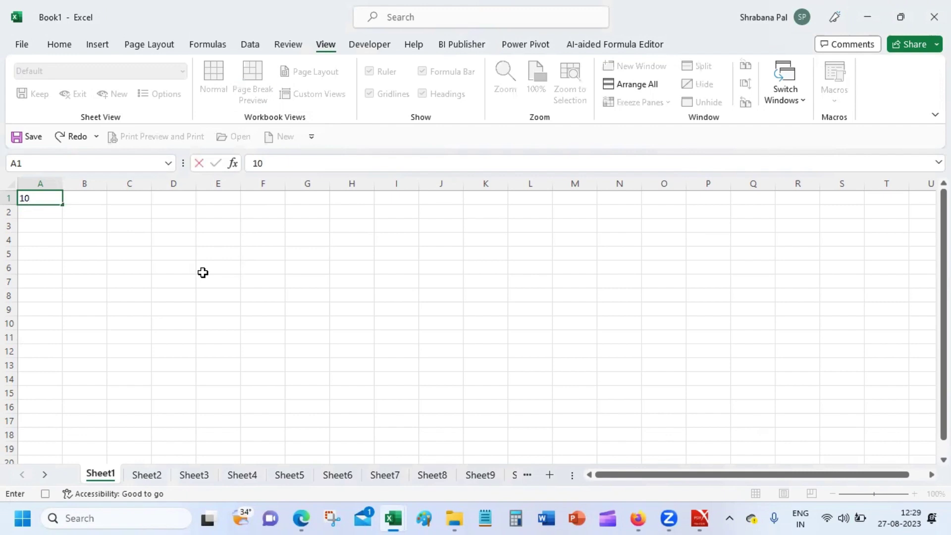
key(Return)
text(20)
key(Return)
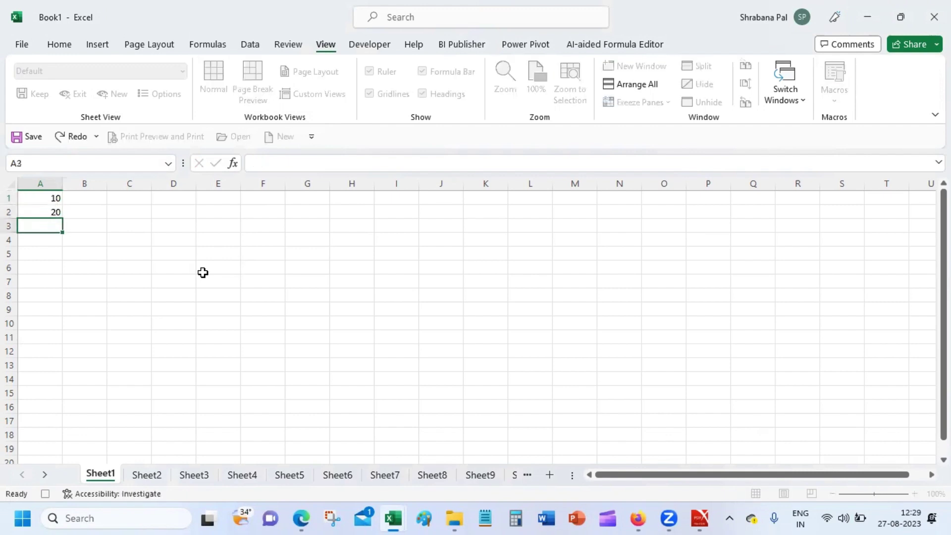
text(30)
key(Return)
text(4)
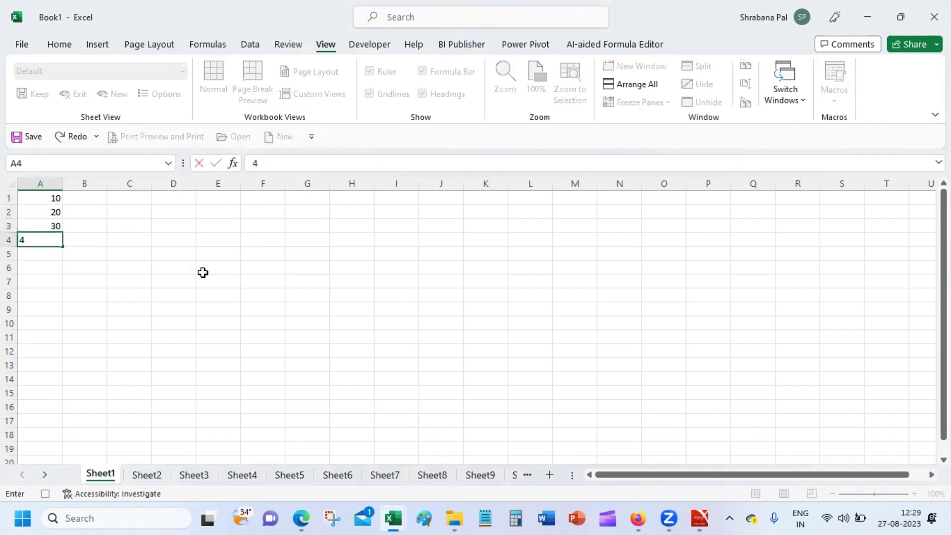
text(0)
key(Return)
text(50)
key(Return)
text(60)
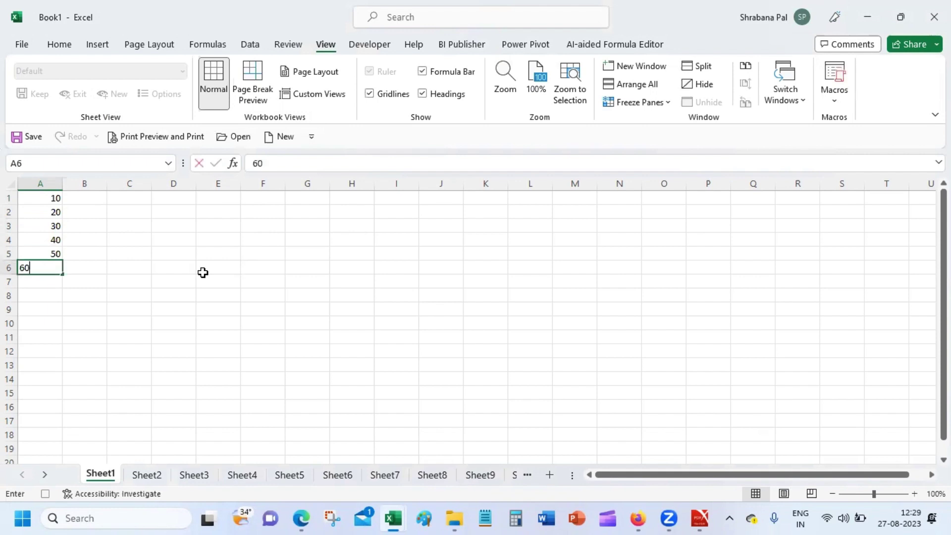
key(Return)
AutoSum A1:A6 into A7 so it shows 210.
click(52, 47)
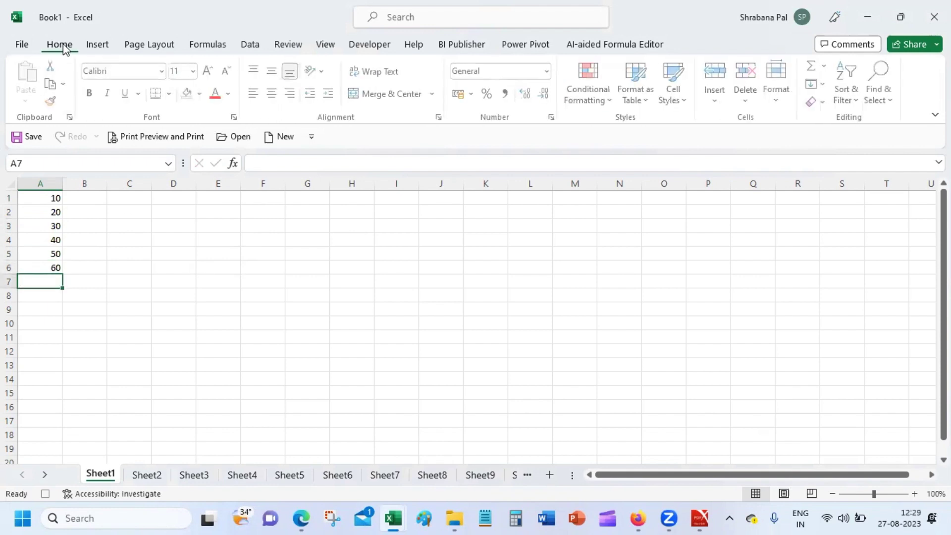
click(813, 75)
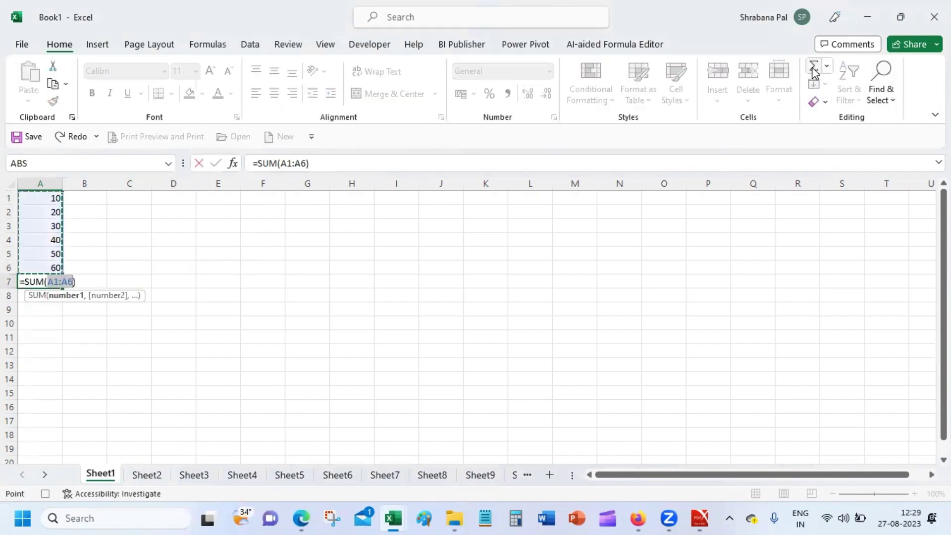
key(Return)
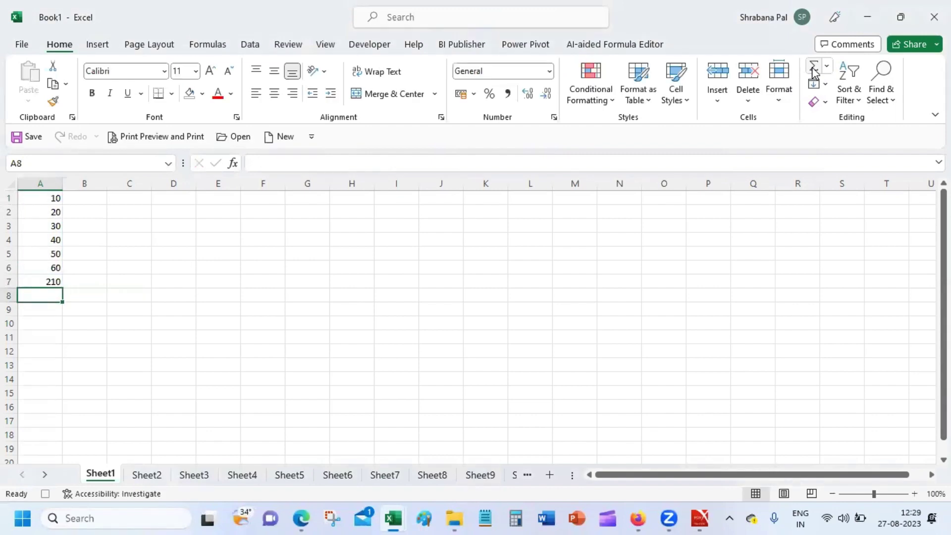
click(325, 46)
Stop recording and open Macro1's code in the VBA editor.
click(843, 96)
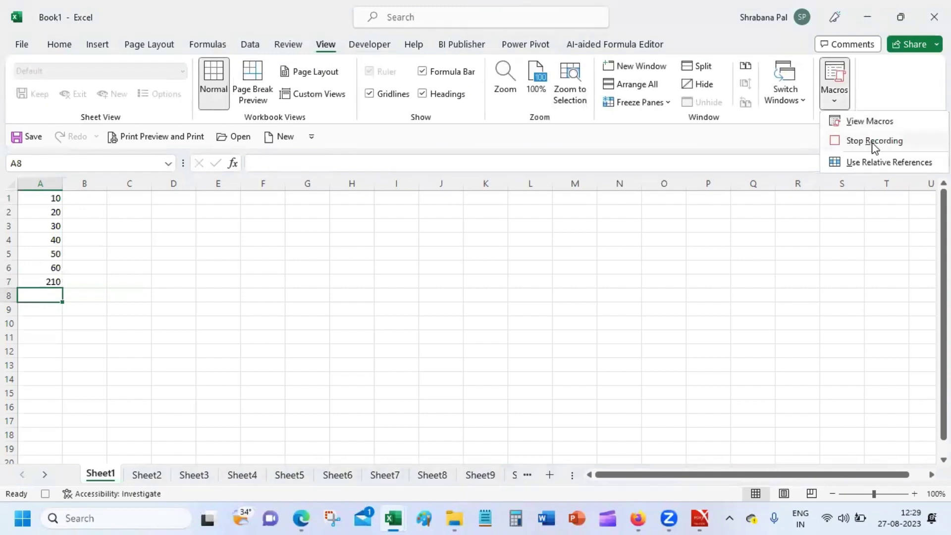
click(873, 142)
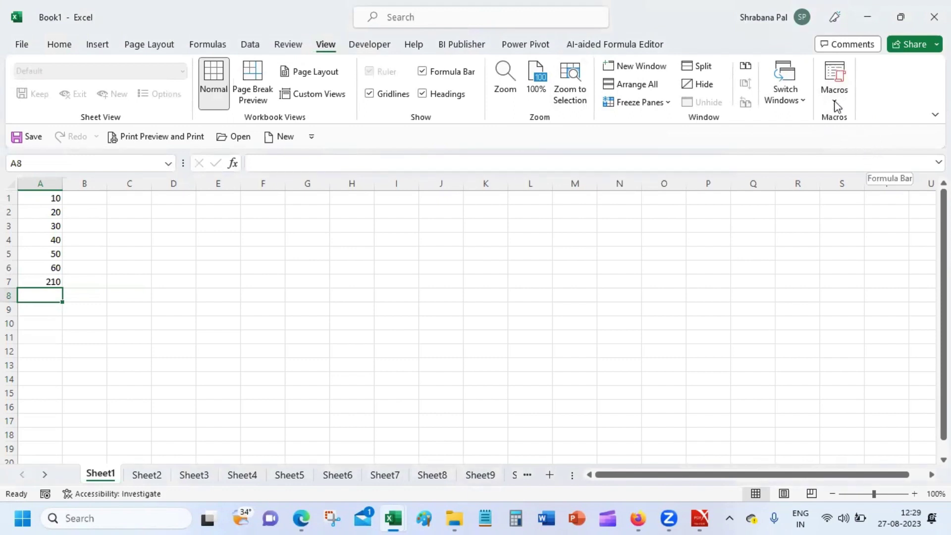
click(836, 99)
click(862, 128)
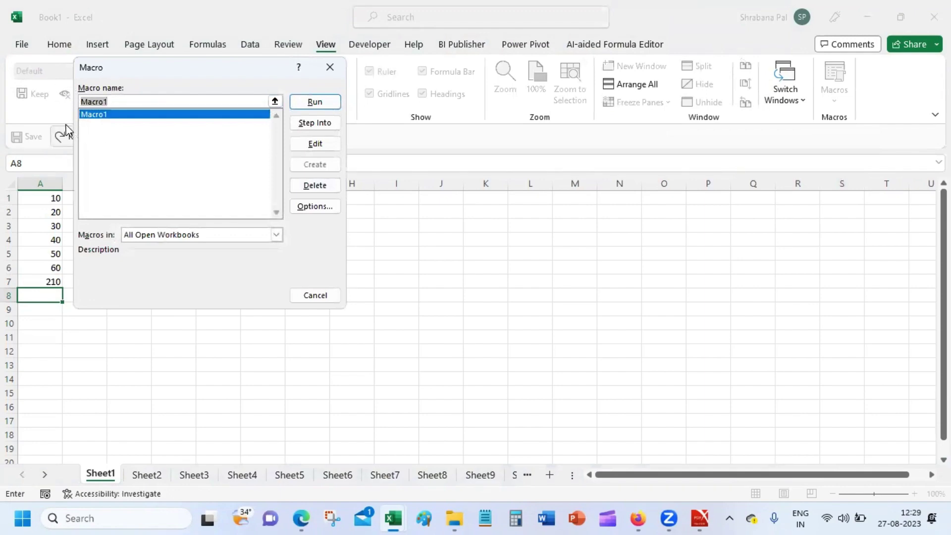
click(328, 144)
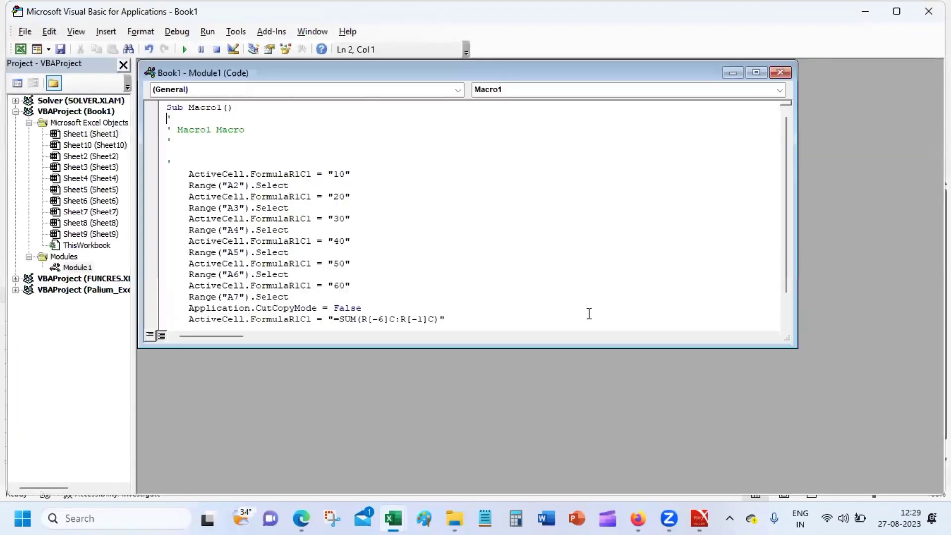
Maximize Macro1's code, review the value-entry and SUM lines, then close the editor.
double_click(384, 73)
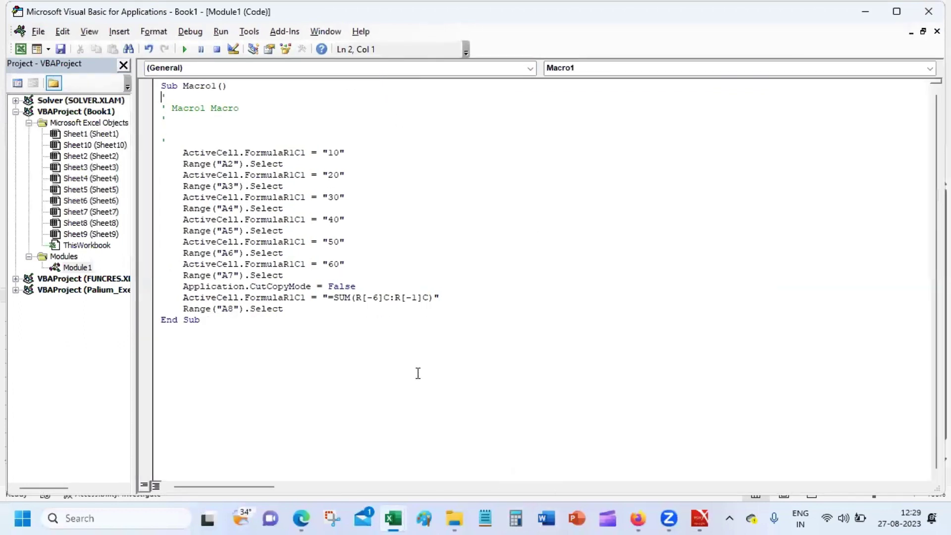
click(339, 153)
click(223, 164)
click(325, 175)
click(233, 186)
click(333, 219)
drag(323, 297, 460, 293)
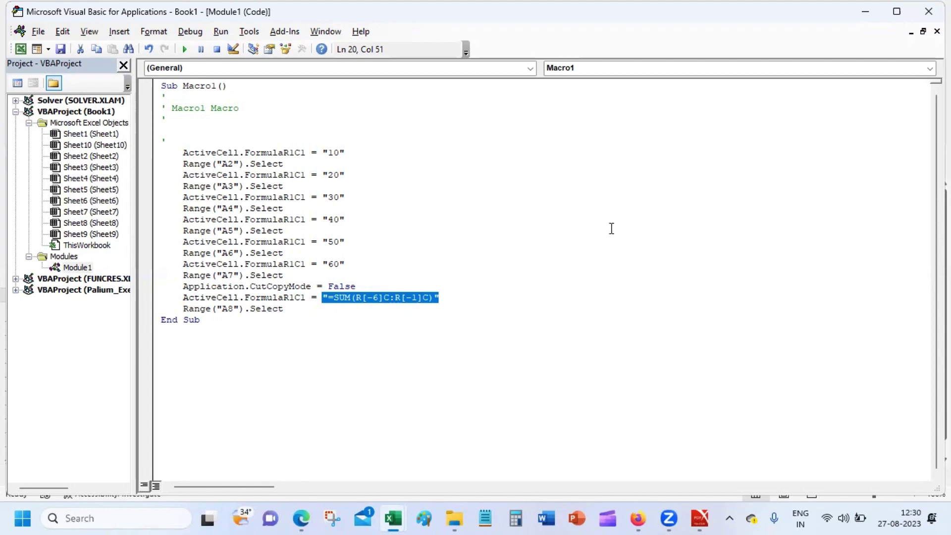
click(928, 11)
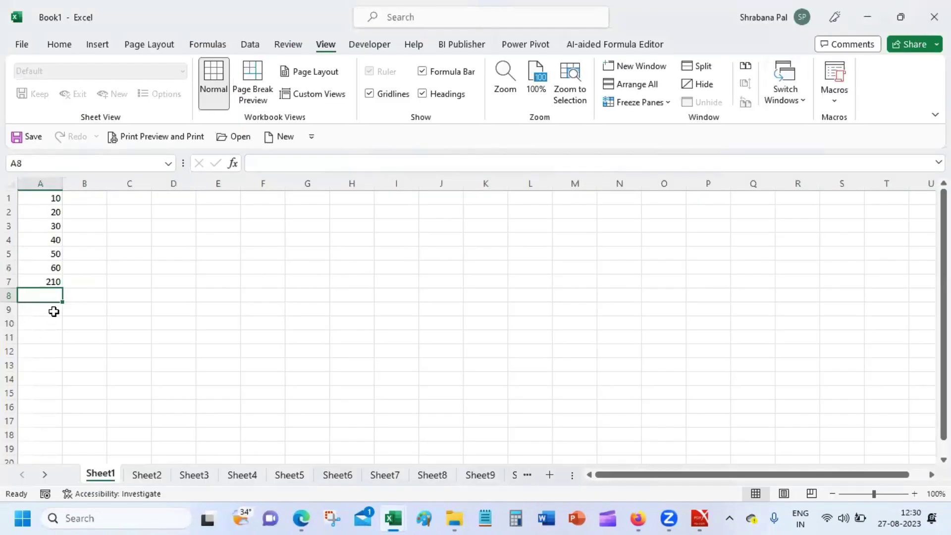
Run Macro1 on Sheet2 to fill A1:A6 with 10–60 and A7 with 210.
click(145, 475)
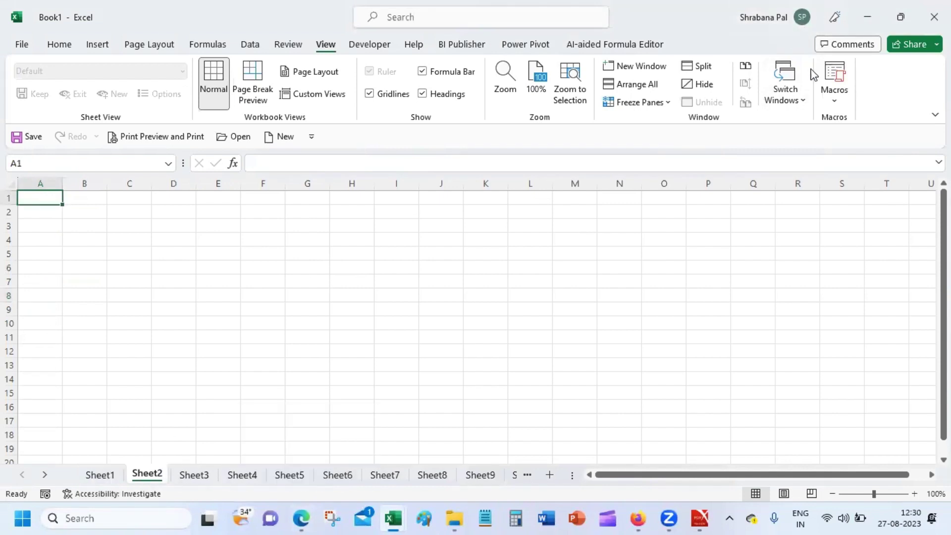
click(834, 99)
click(848, 121)
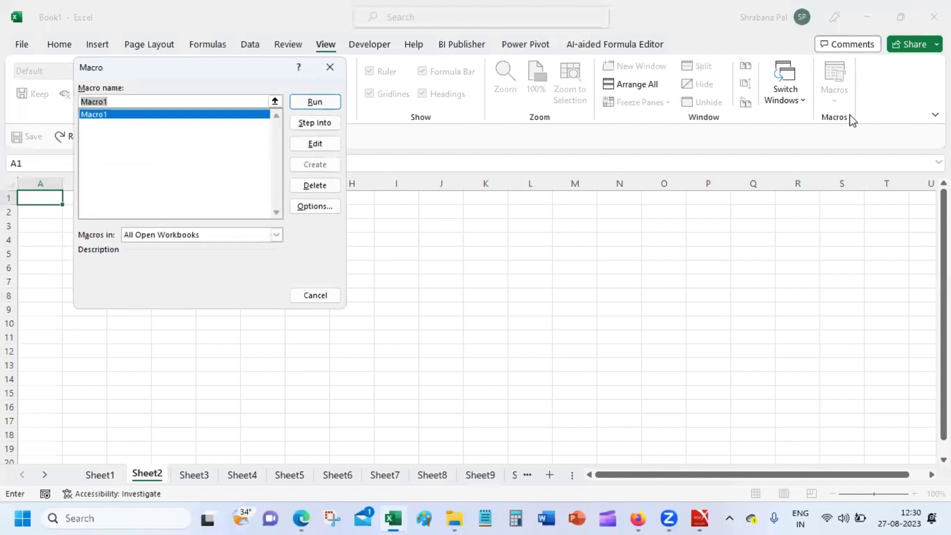
click(328, 104)
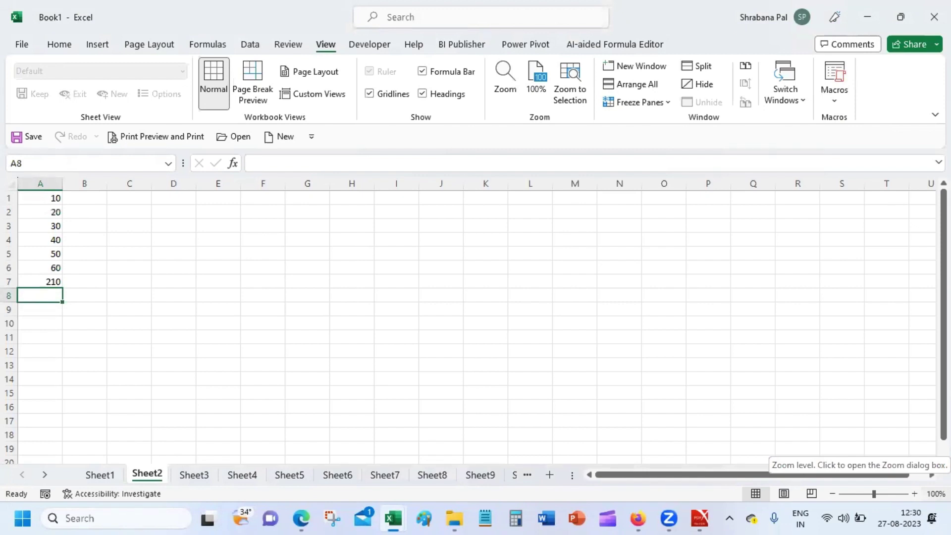
Run Macro1 on Sheet3, then select cell J13.
click(209, 471)
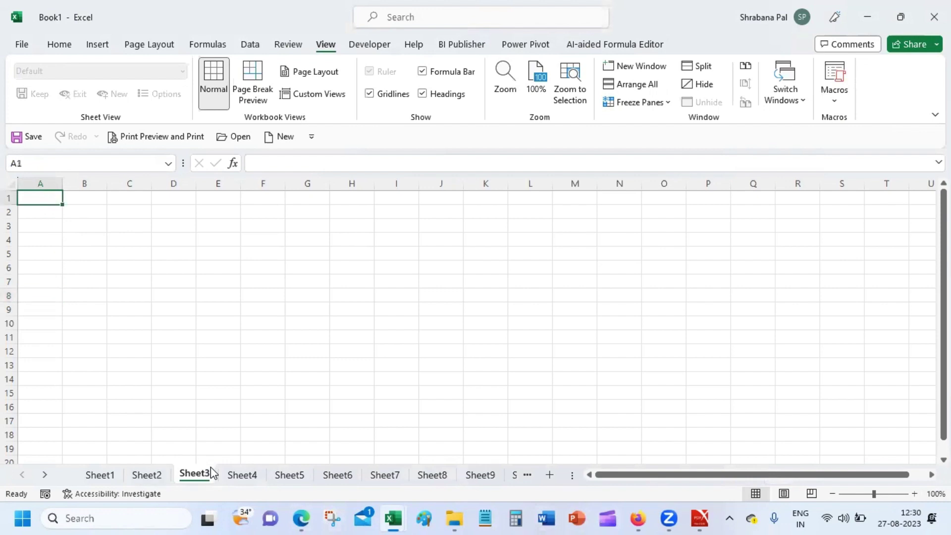
click(844, 99)
click(854, 120)
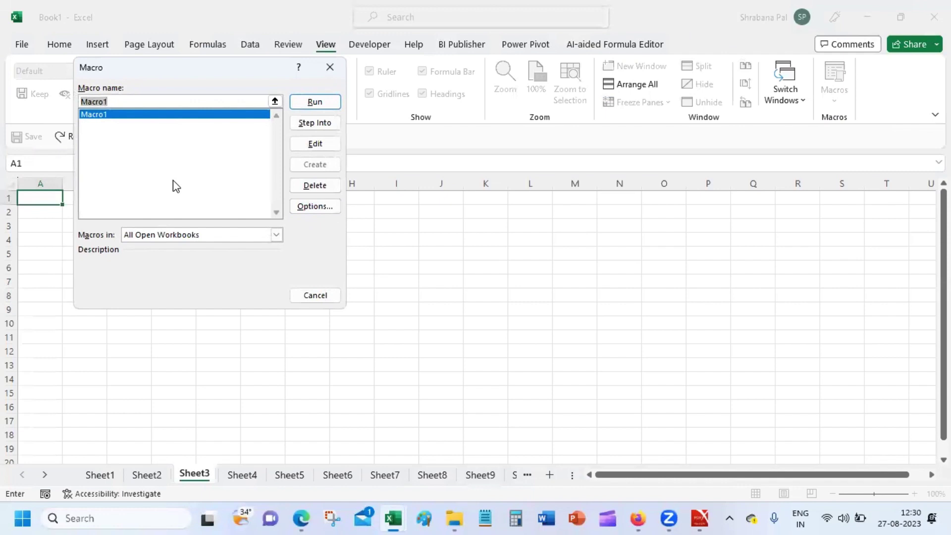
click(320, 101)
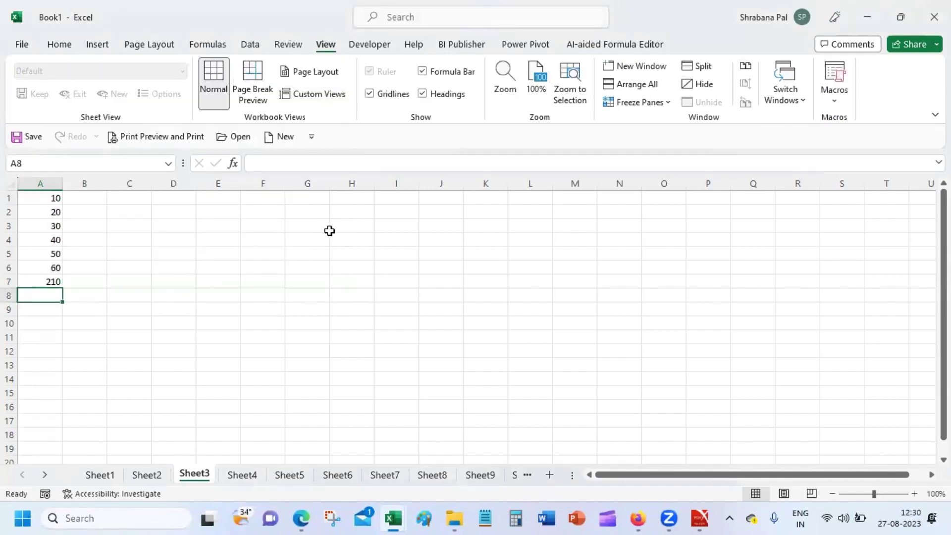
click(450, 369)
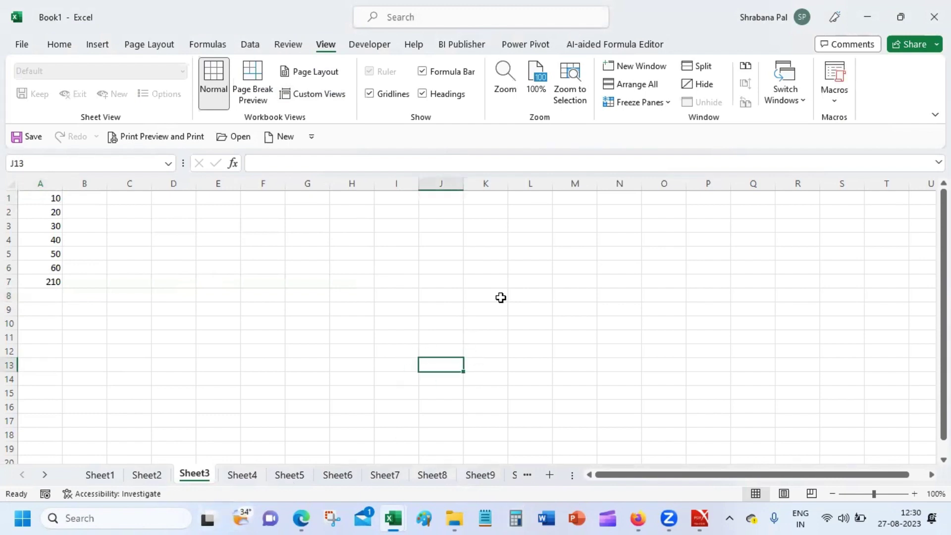
Run Macro1 with J13 selected and confirm J13 now holds 10.
click(836, 96)
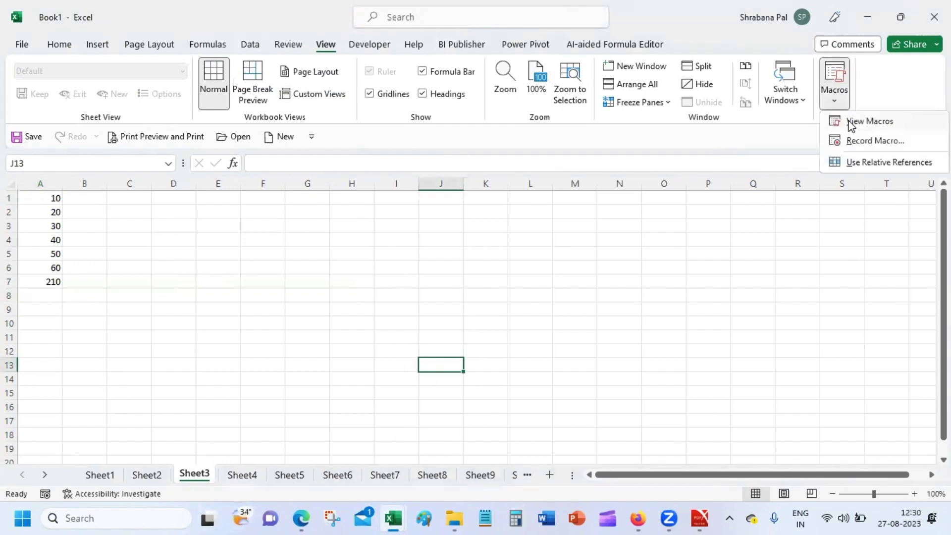
click(857, 125)
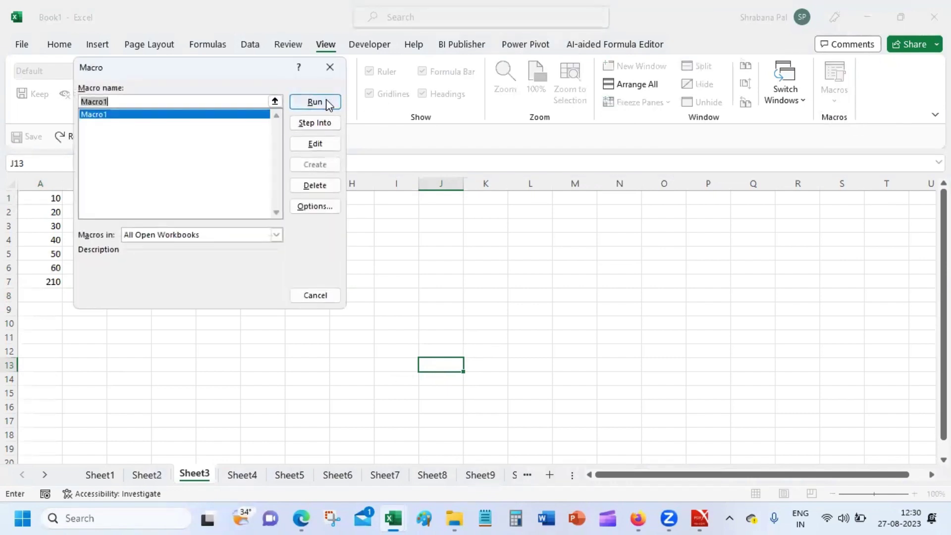
click(328, 101)
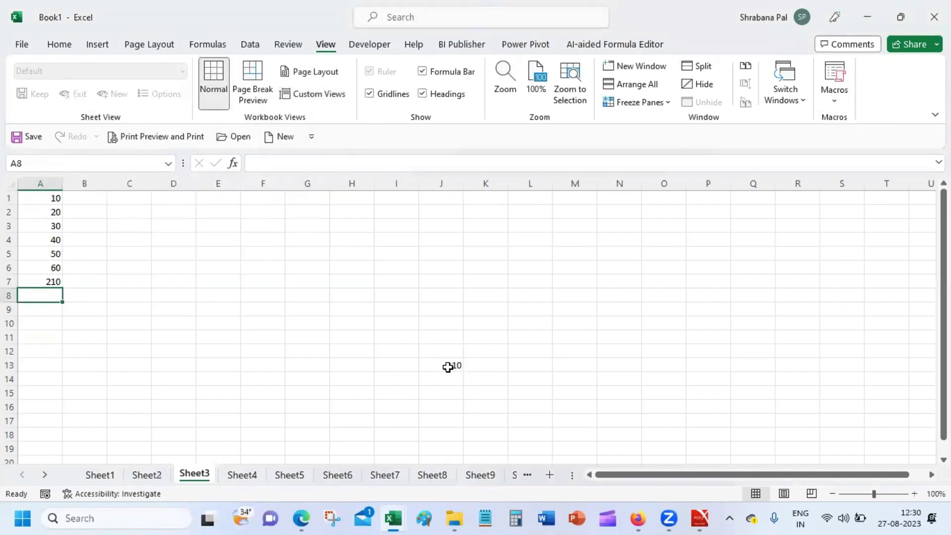
click(452, 365)
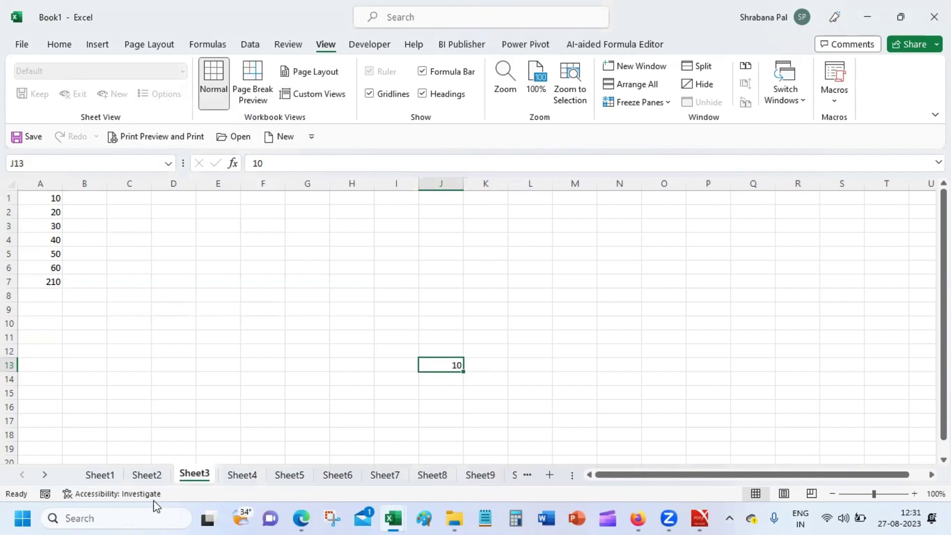
Reopen Macro1's code in the VBA editor, close it, and reopen the Macros menu.
mouse_move(393, 517)
click(838, 94)
click(860, 124)
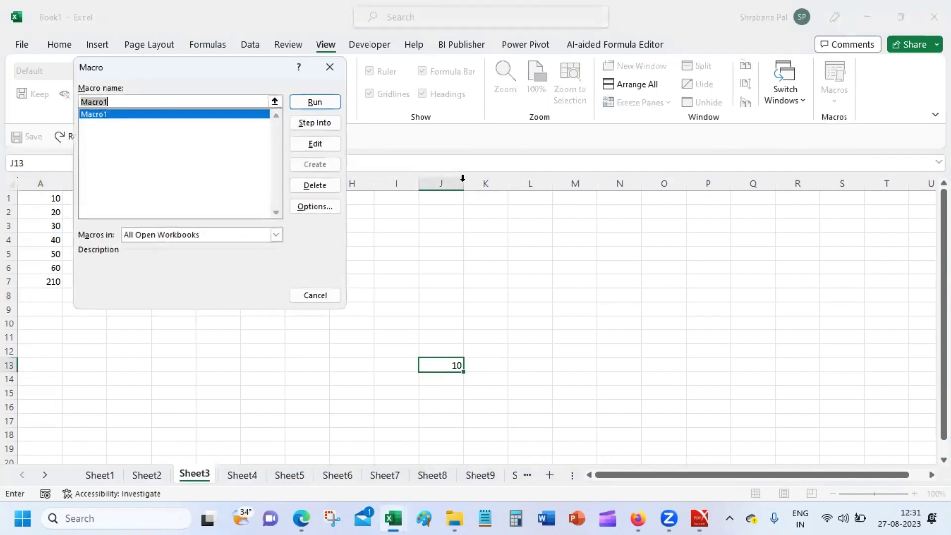
click(313, 144)
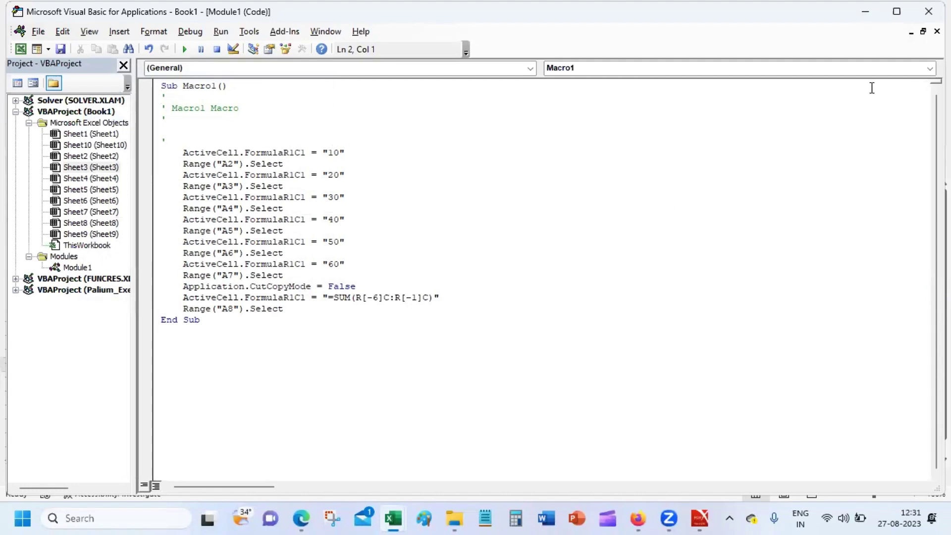
click(928, 11)
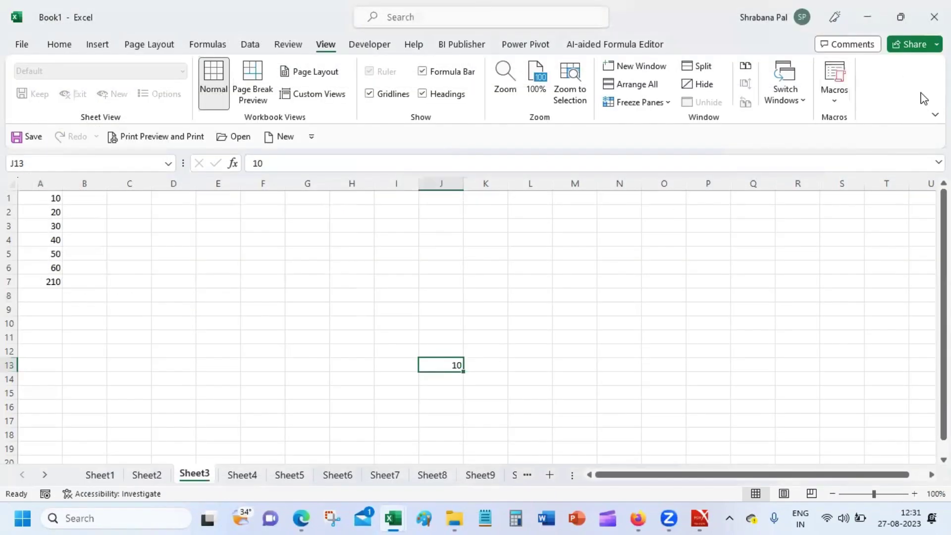
click(835, 99)
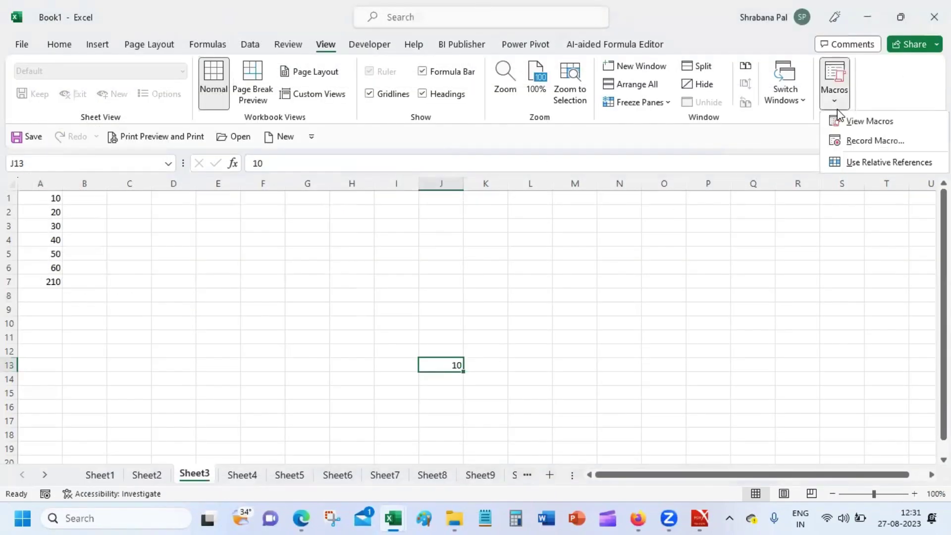
Turn on Use Relative References and start recording Macro2 on Sheet4.
click(904, 164)
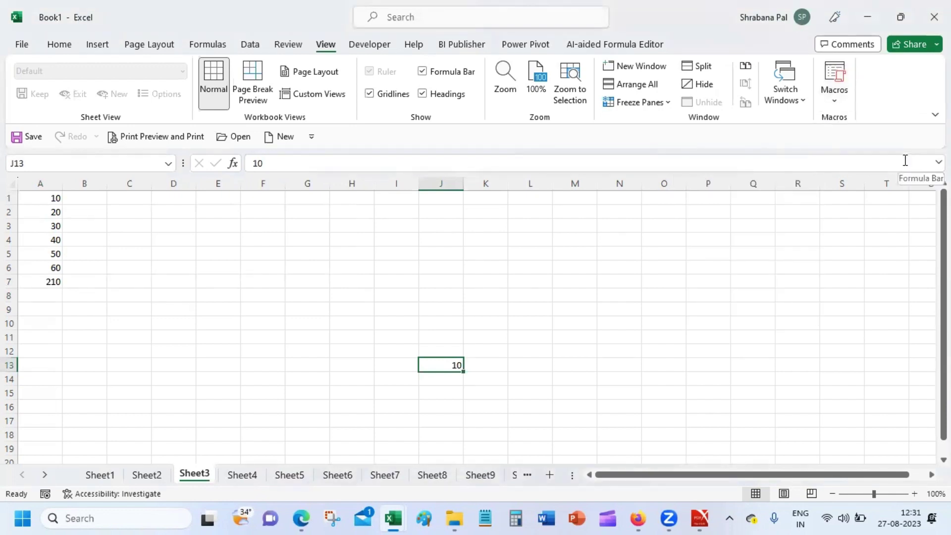
click(243, 476)
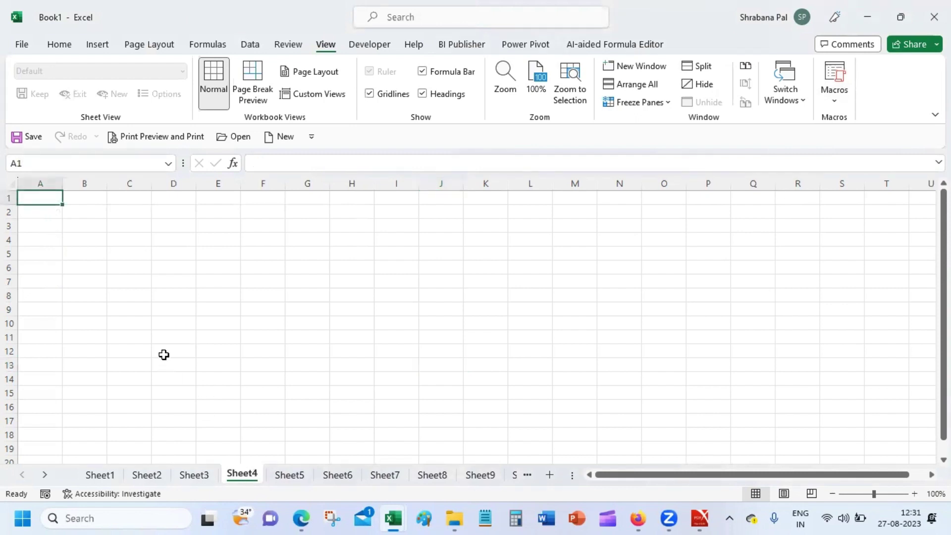
click(836, 94)
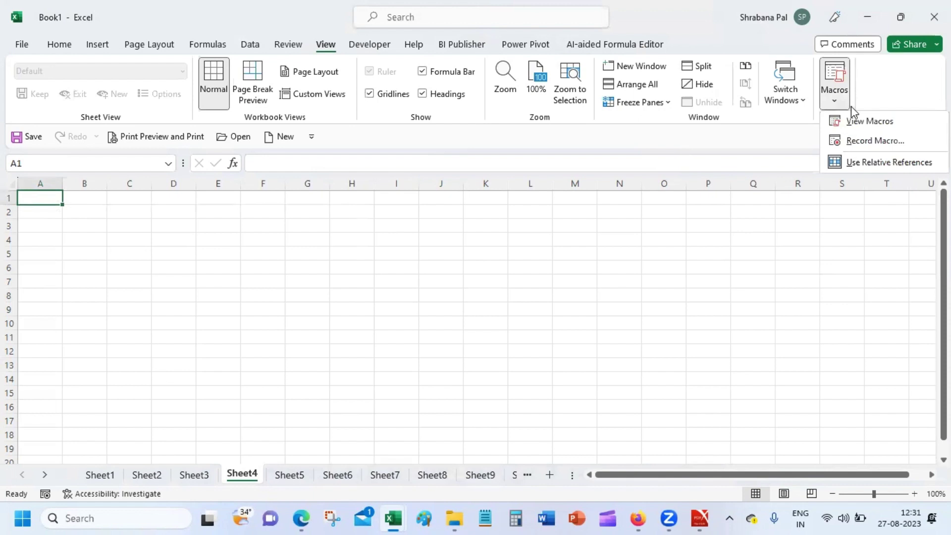
click(874, 141)
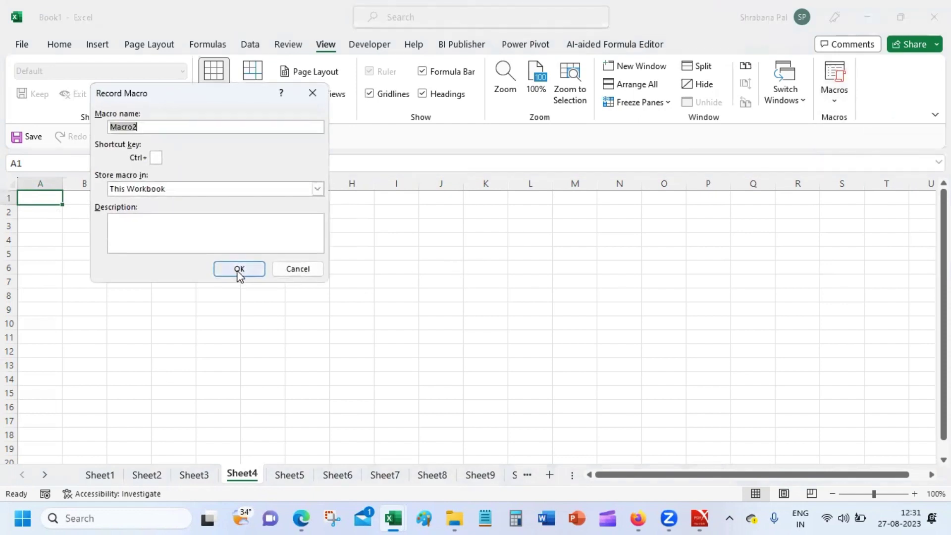
click(238, 269)
Enter 10, 20, 30, 40, 50, 60 in A1:A6.
text(10)
key(Return)
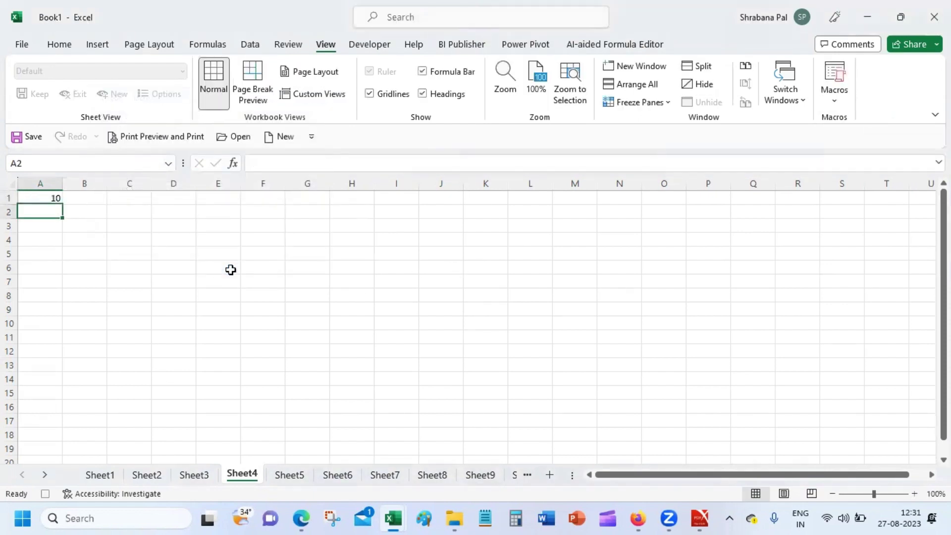
text(20)
key(Return)
text(30)
key(Return)
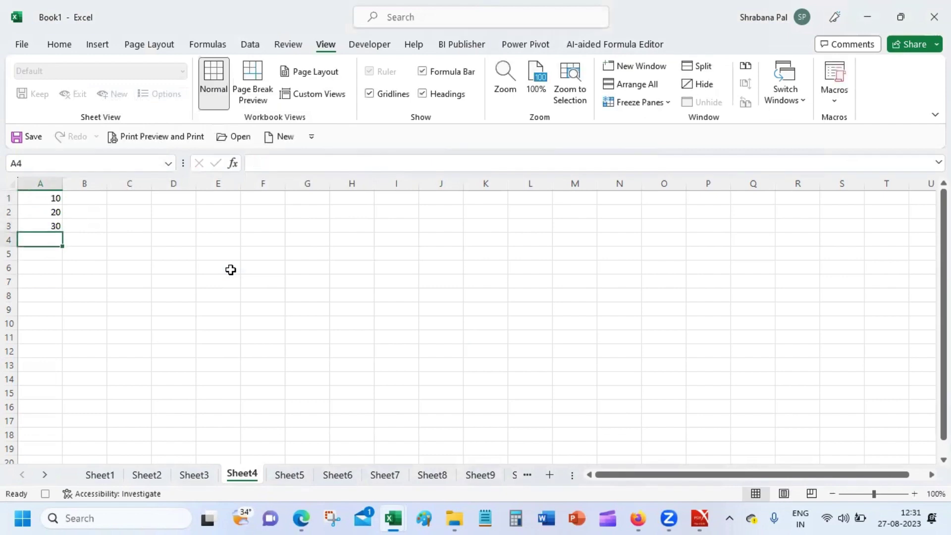
text(40)
key(Return)
text(50)
key(Return)
text(60)
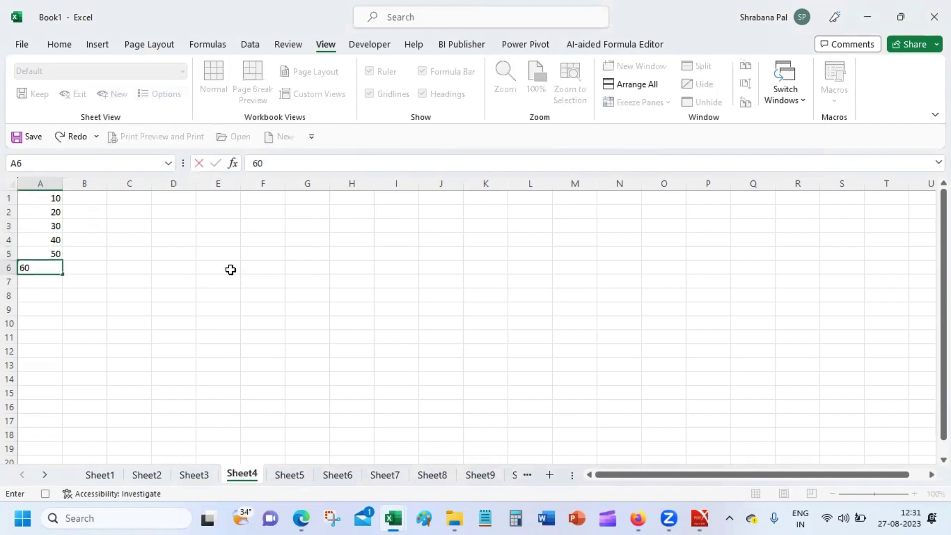
key(Return)
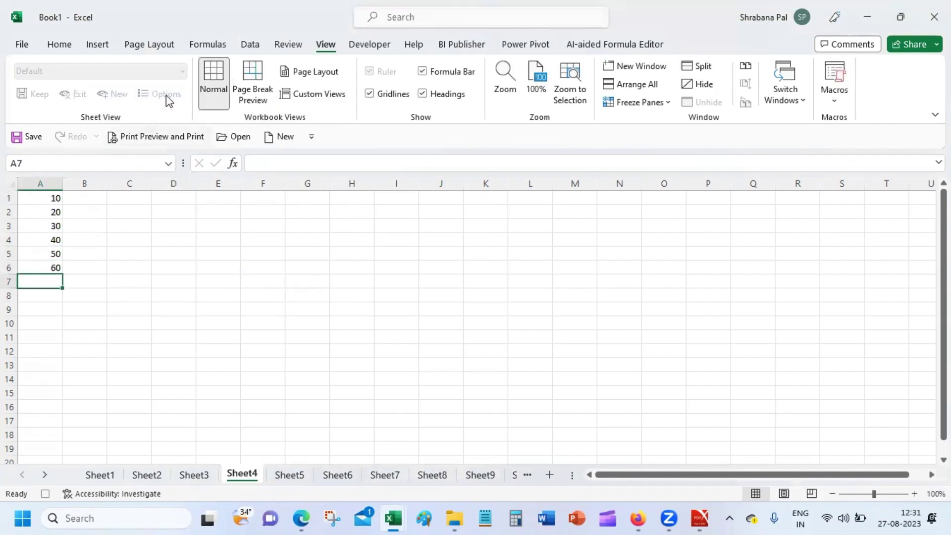
AutoSum A7 to 210, select G7, and stop recording Macro2.
click(56, 45)
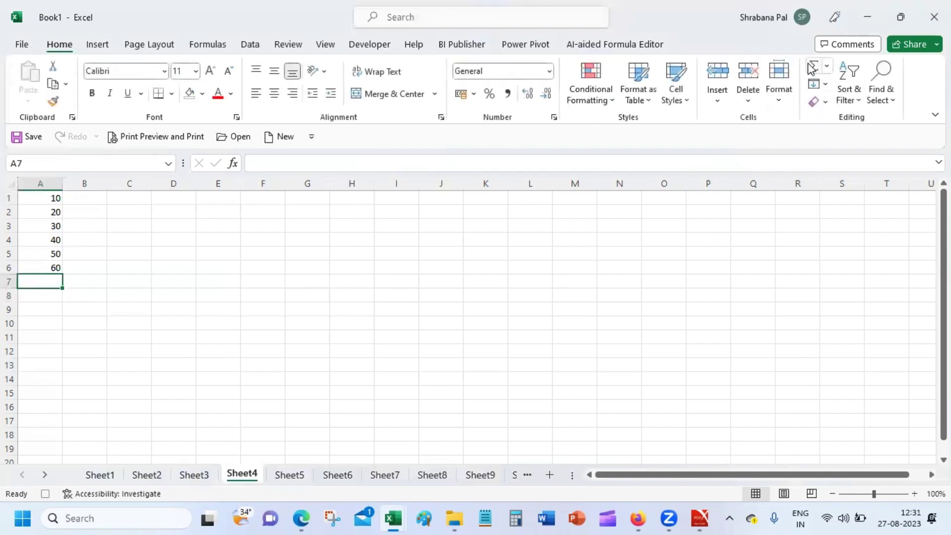
click(812, 67)
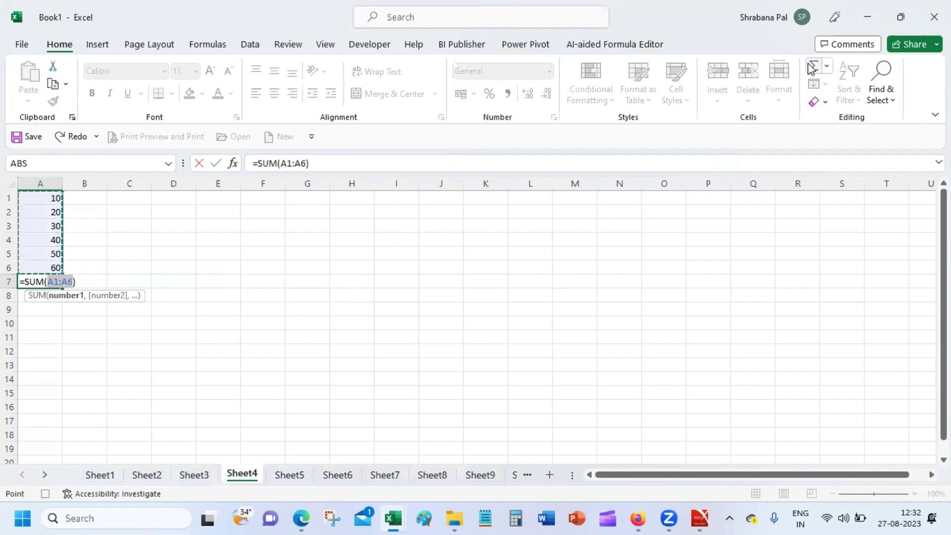
key(Return)
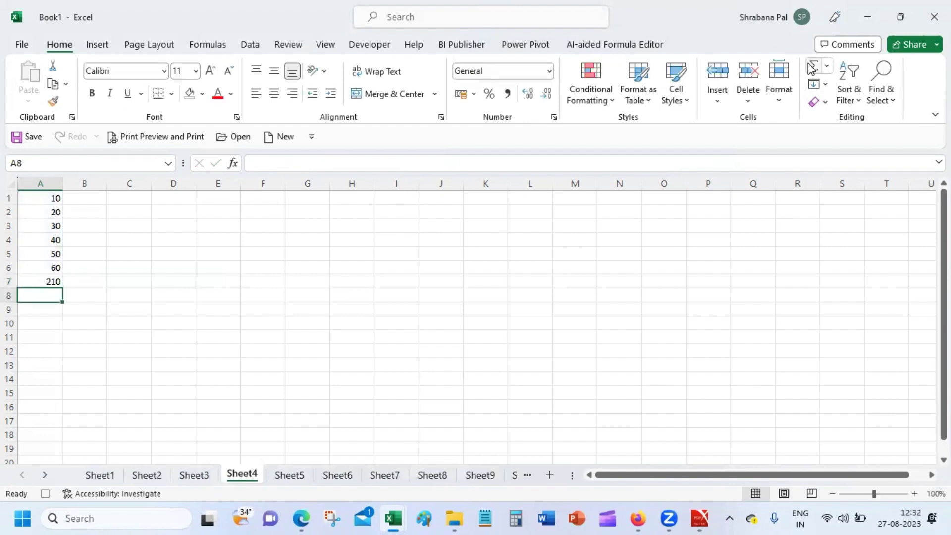
click(300, 285)
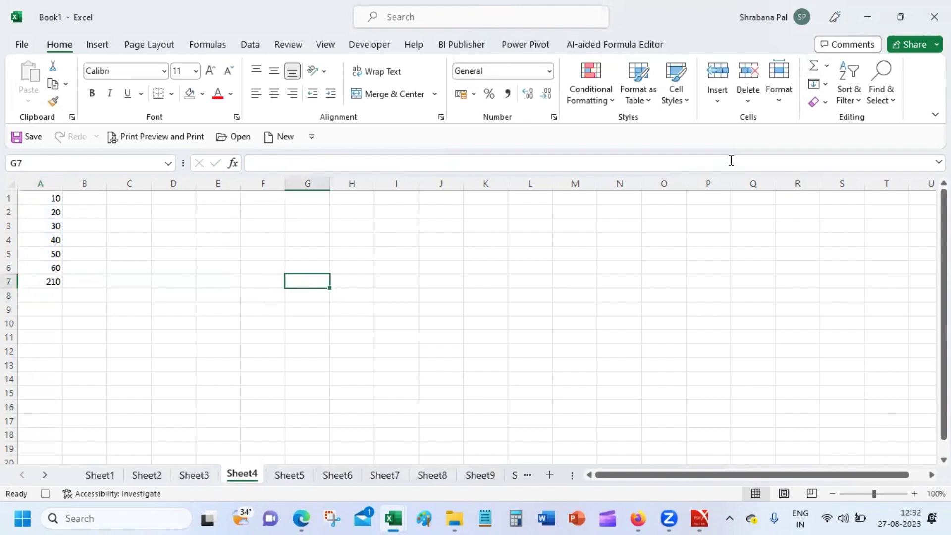
click(318, 45)
click(835, 96)
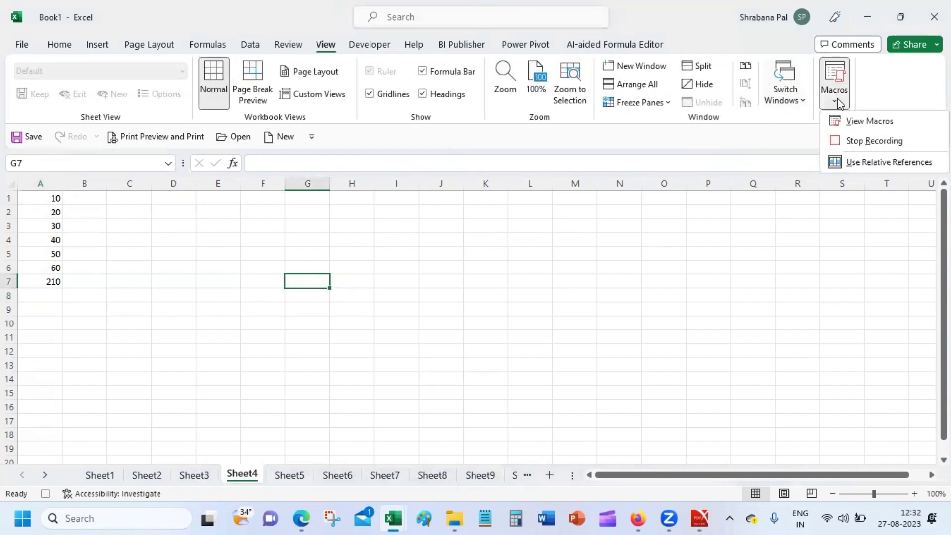
click(874, 141)
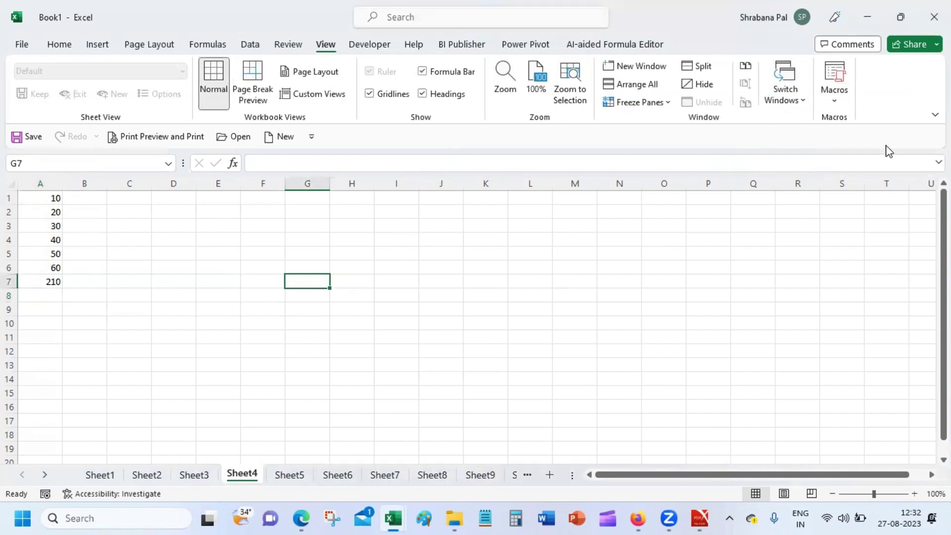
Run Macro2 from G7 to fill G7:G12 with 10–60 and verify G13's =SUM(G7:G12) total of 210.
click(834, 99)
click(852, 125)
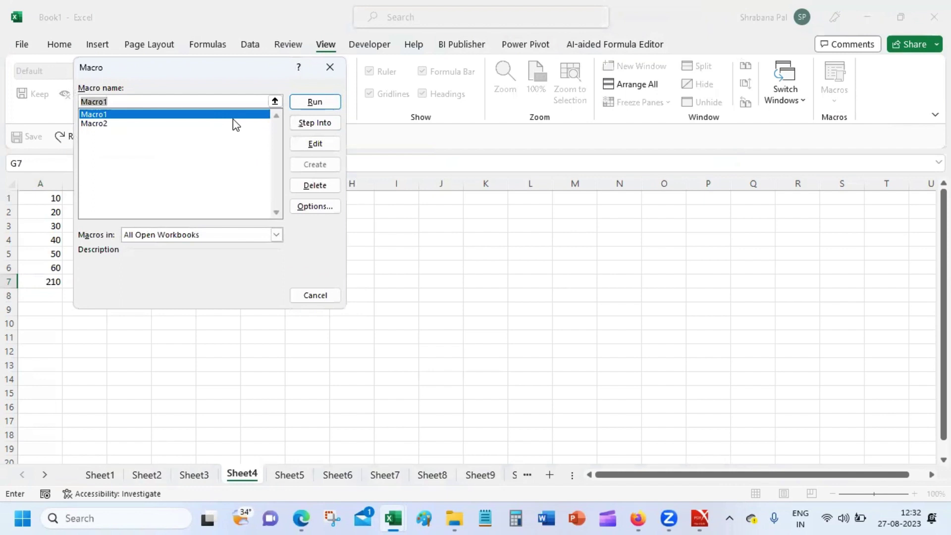
click(122, 123)
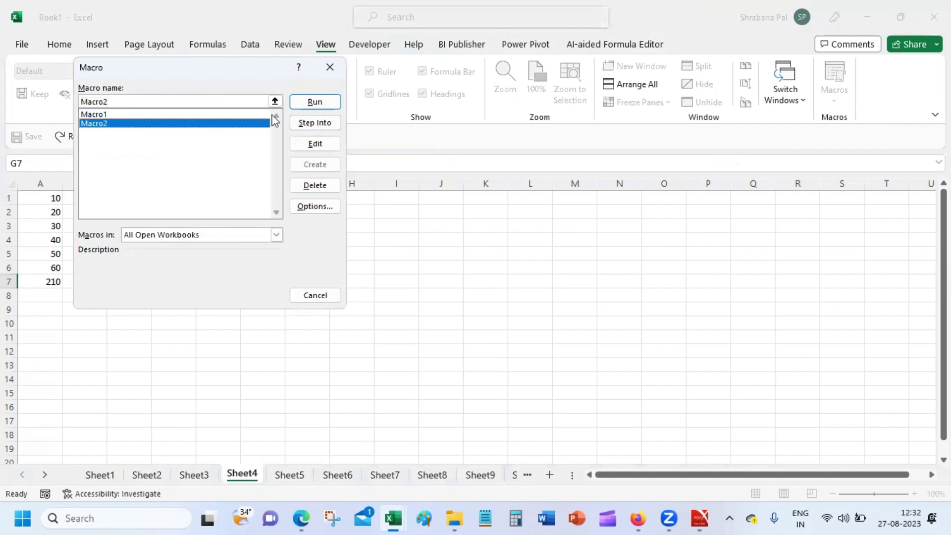
click(314, 103)
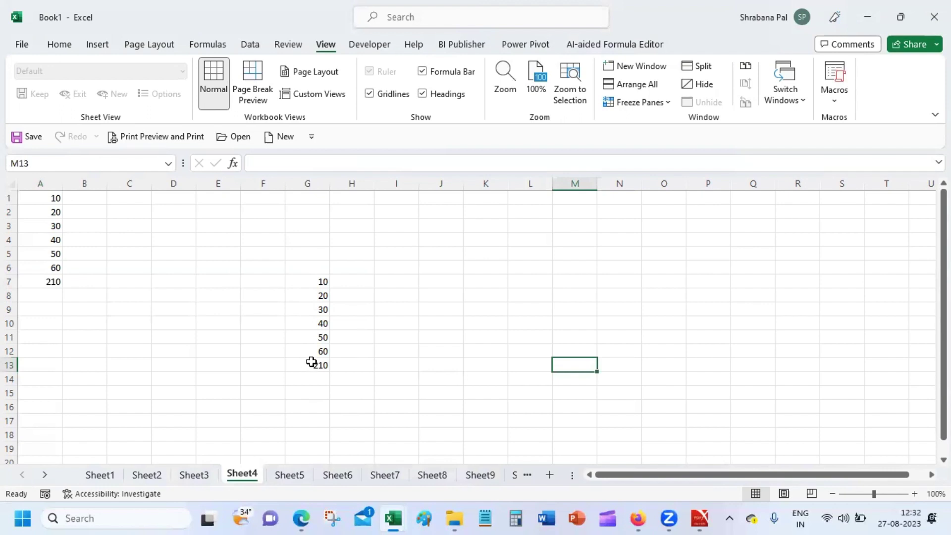
click(311, 362)
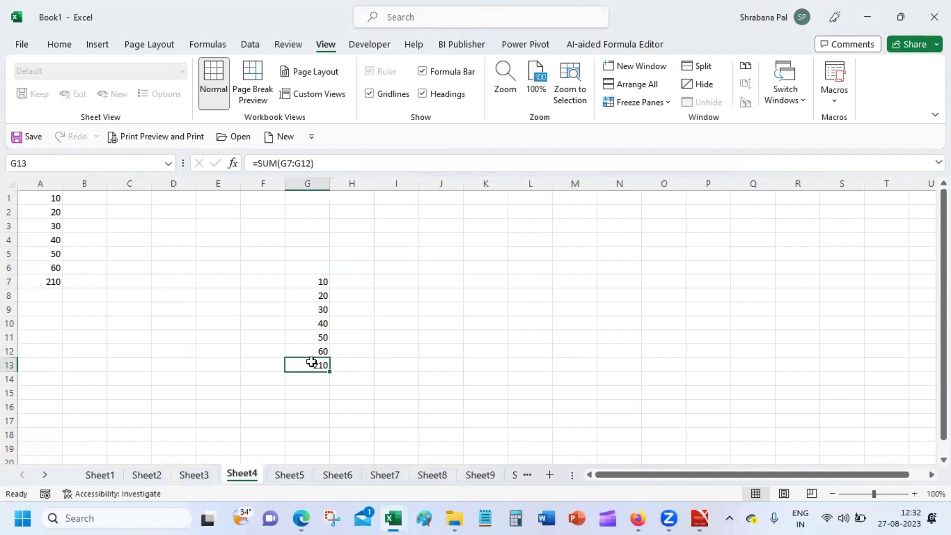
click(844, 104)
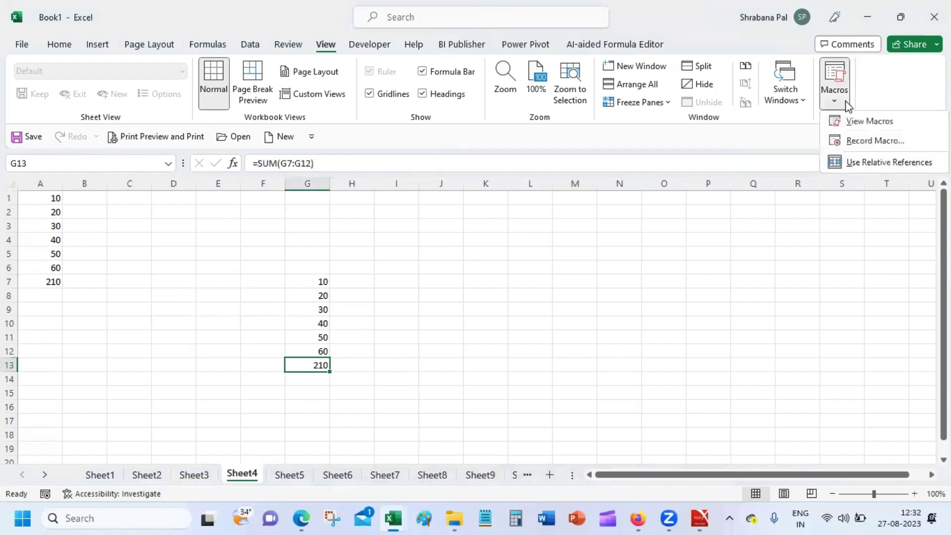
click(864, 123)
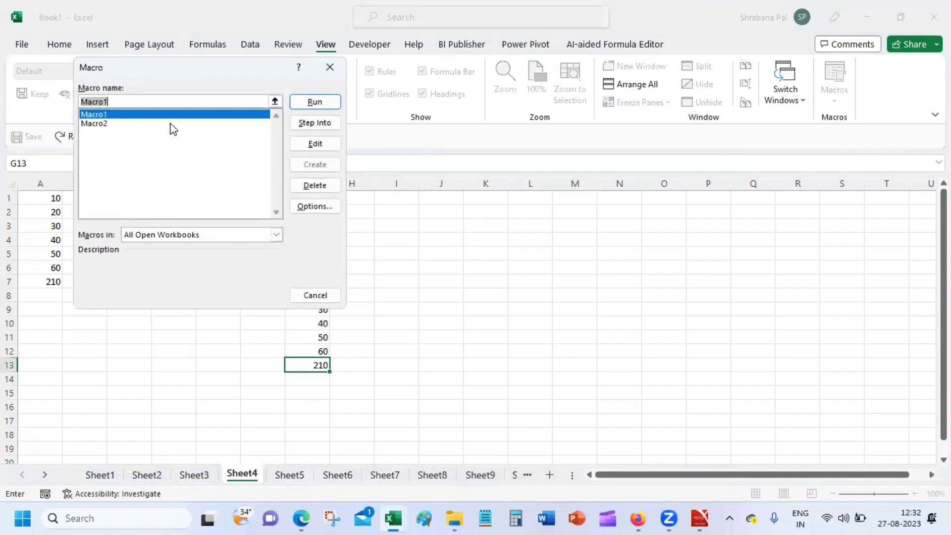
click(171, 124)
click(332, 144)
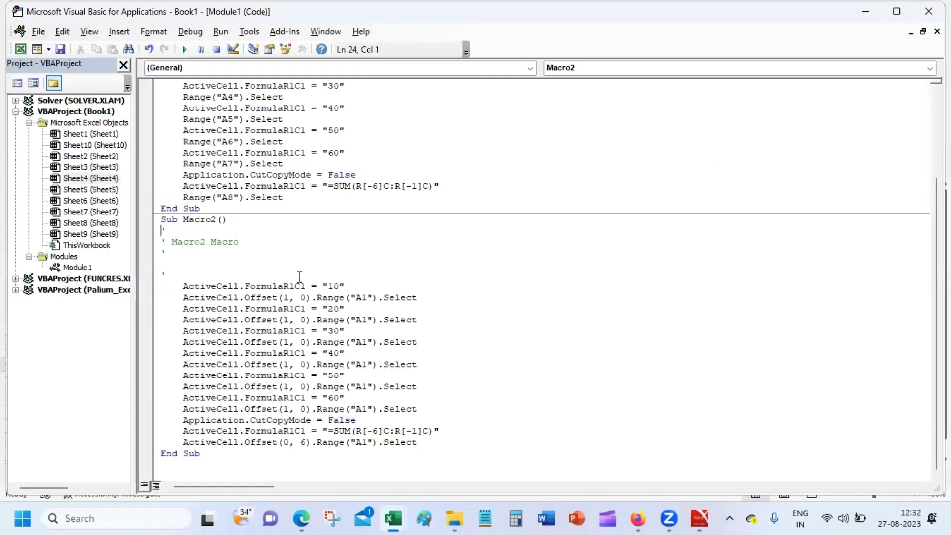
click(277, 297)
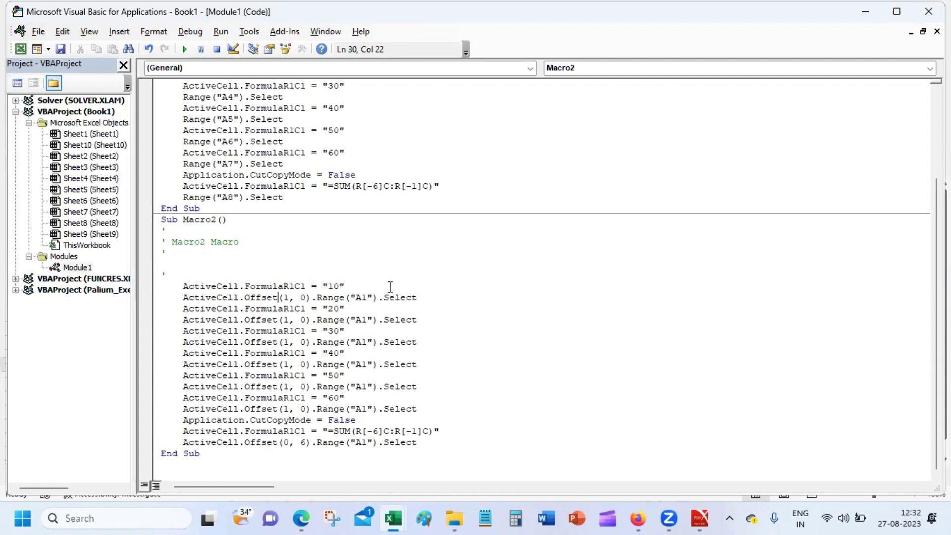
click(230, 97)
click(361, 296)
drag(281, 297, 307, 298)
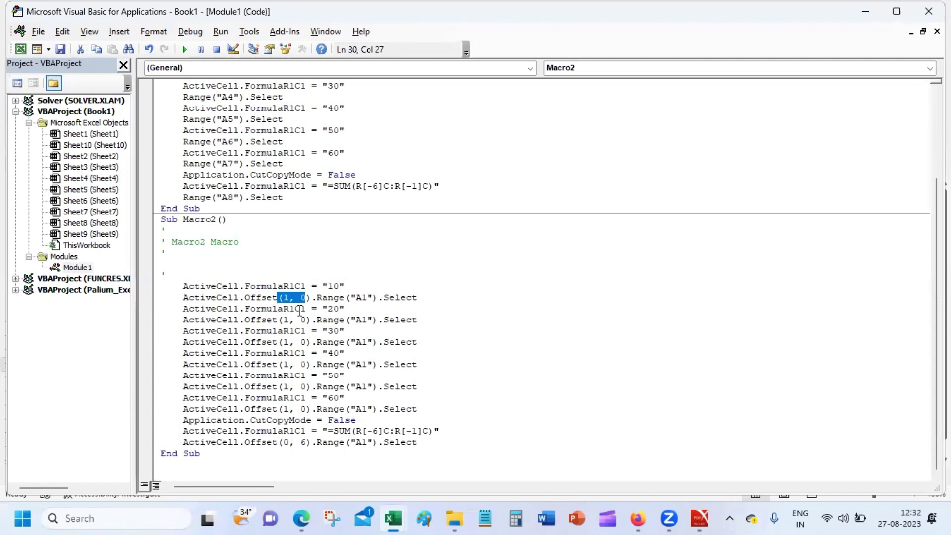
click(290, 298)
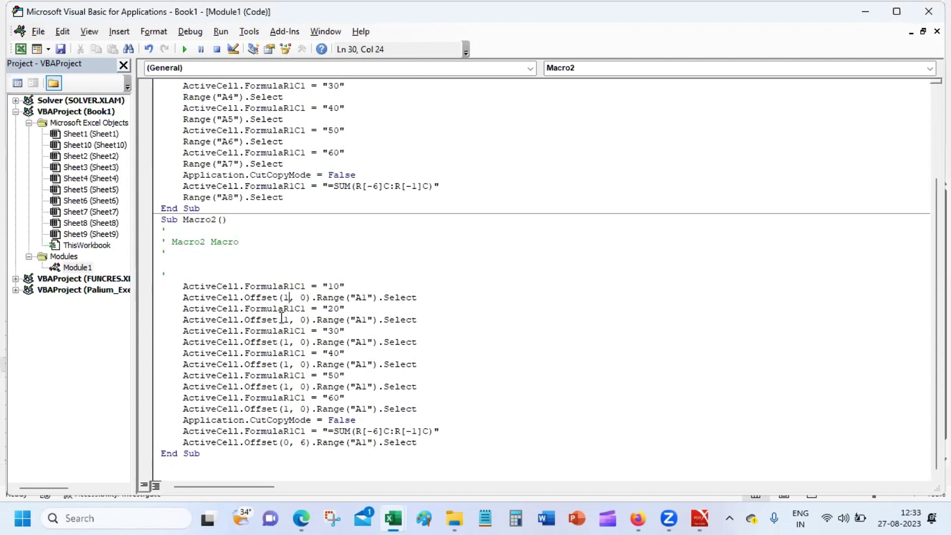
click(290, 320)
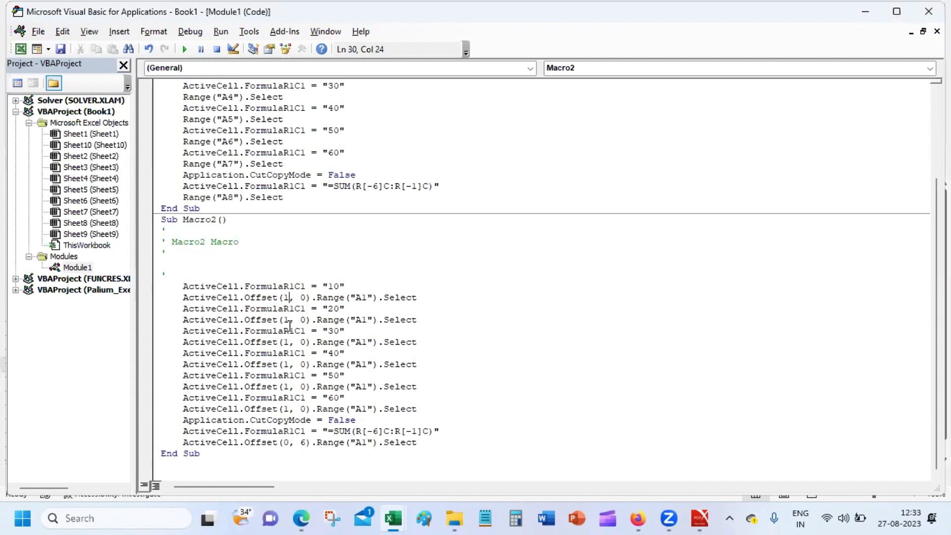
click(360, 297)
click(348, 429)
drag(328, 431, 481, 434)
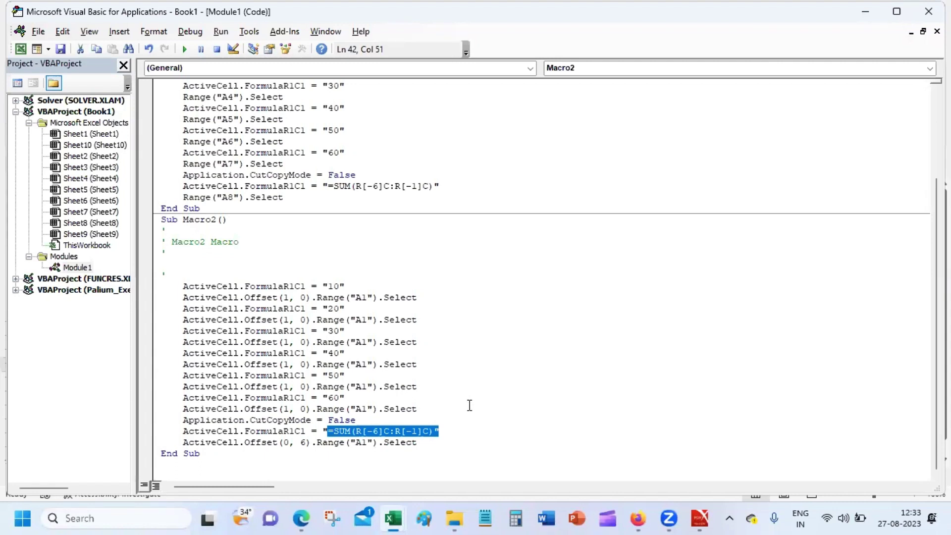
click(928, 11)
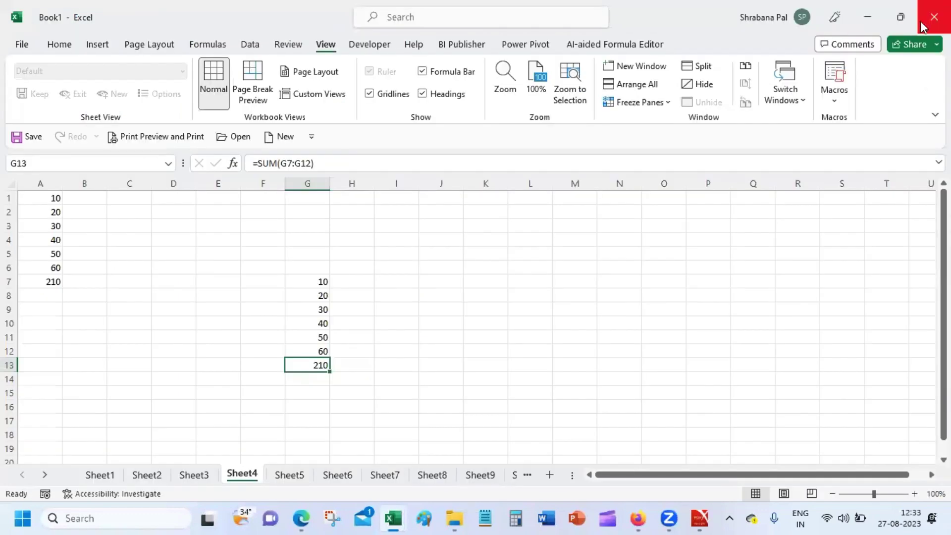
click(337, 280)
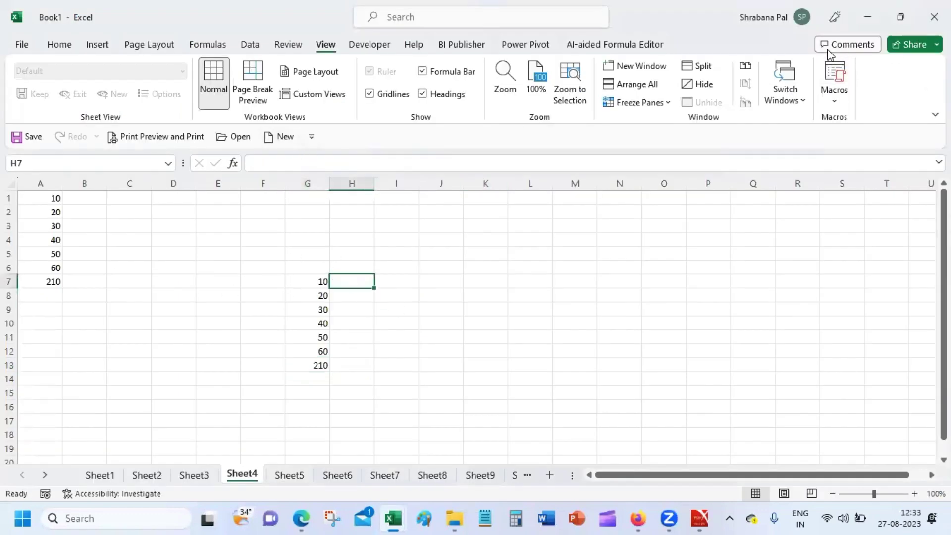
click(834, 102)
click(891, 121)
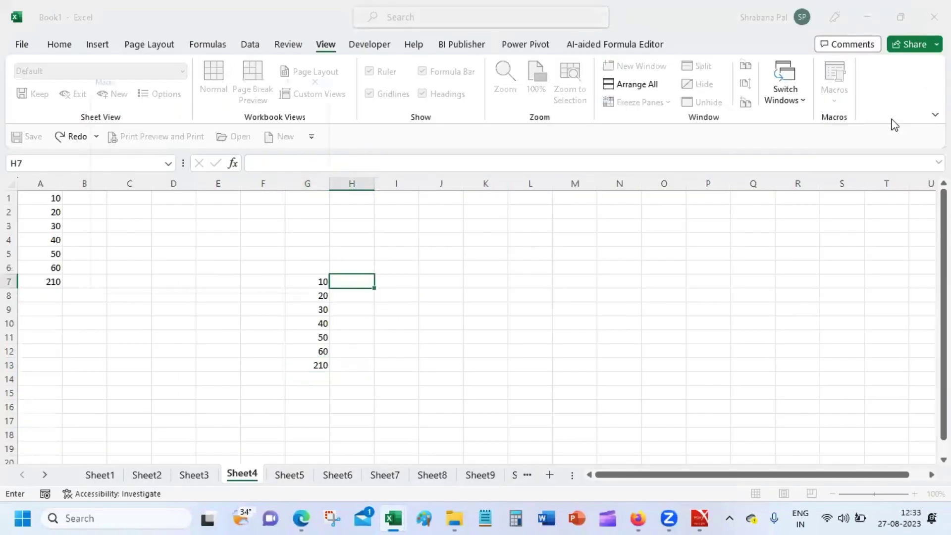
click(206, 124)
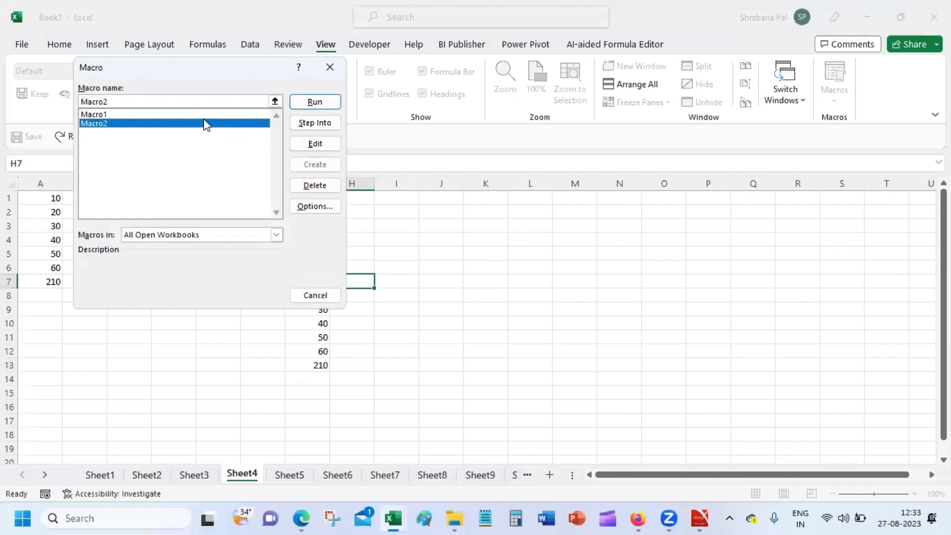
click(329, 67)
click(448, 251)
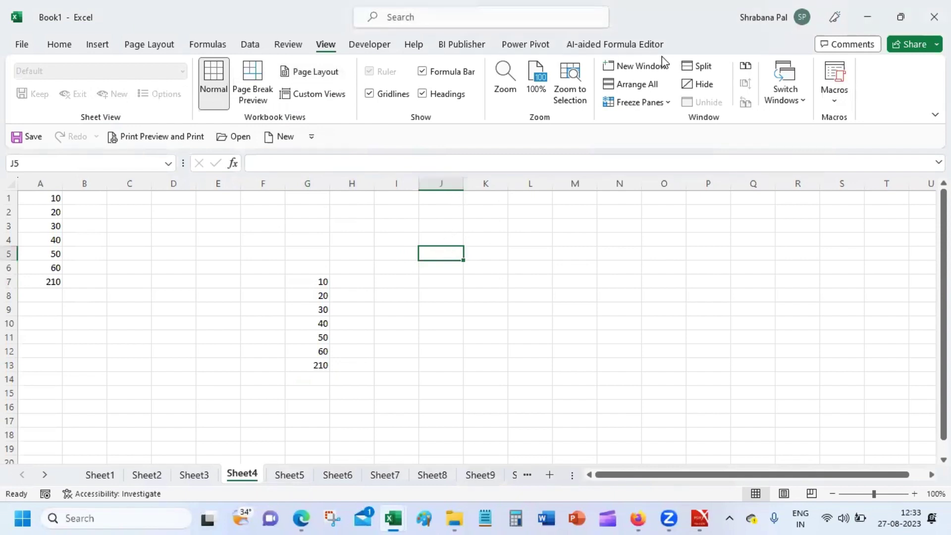
Draw a Form Control button over cell J5 and assign Macro2 to it.
click(382, 42)
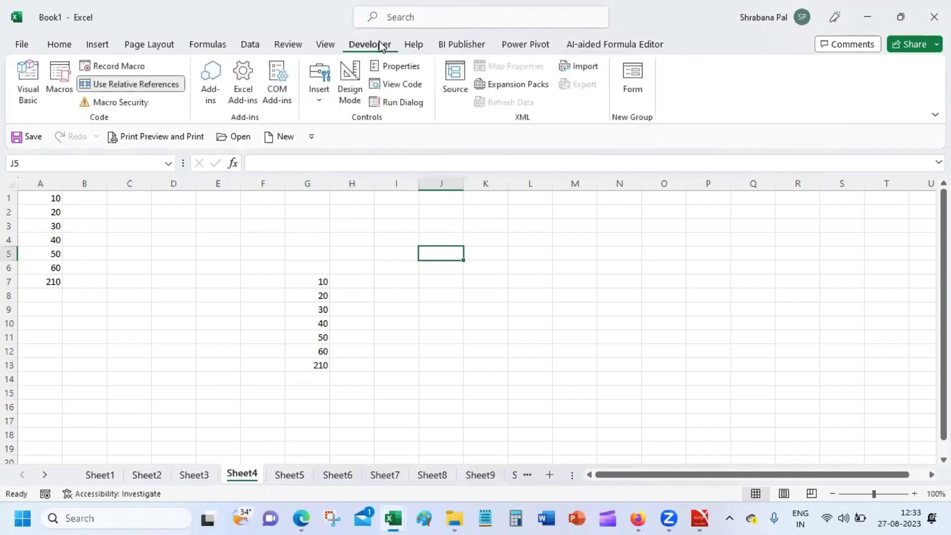
click(324, 107)
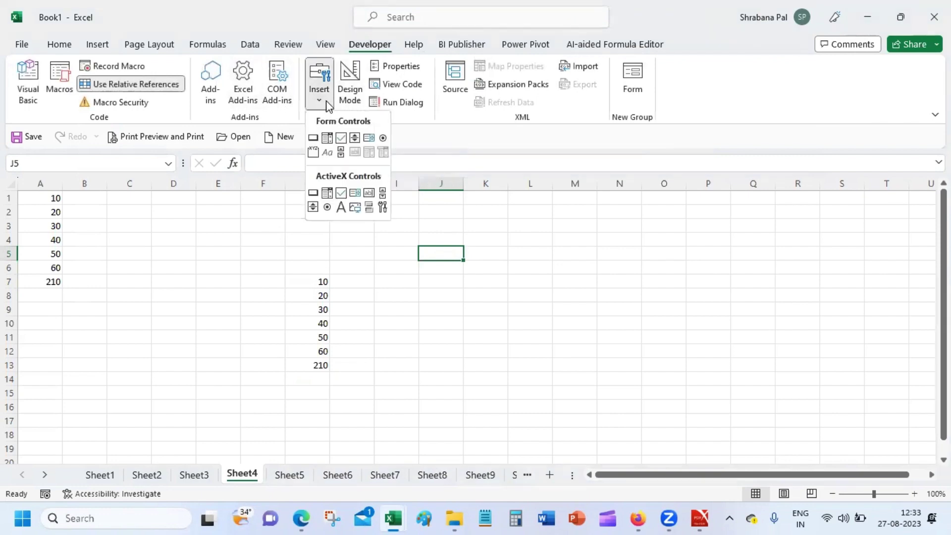
click(313, 139)
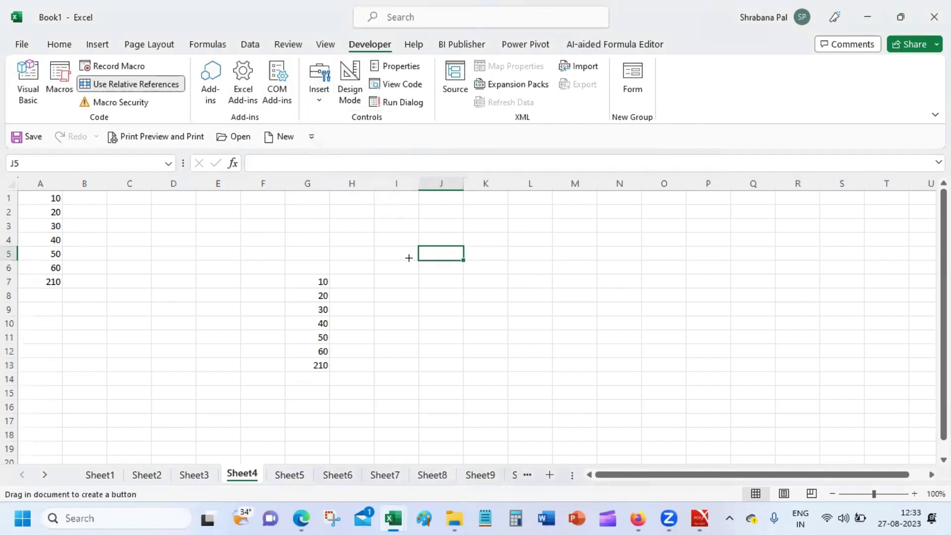
drag(417, 245, 461, 259)
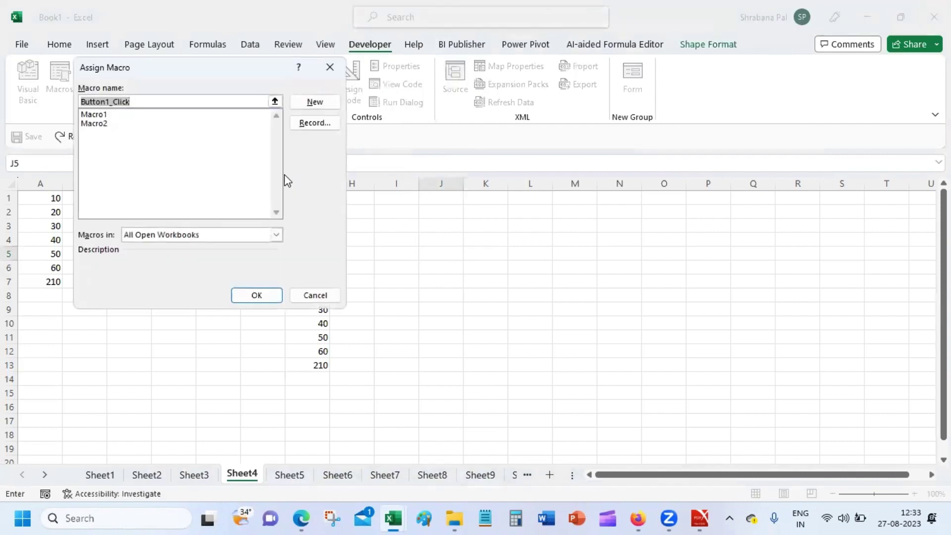
click(110, 125)
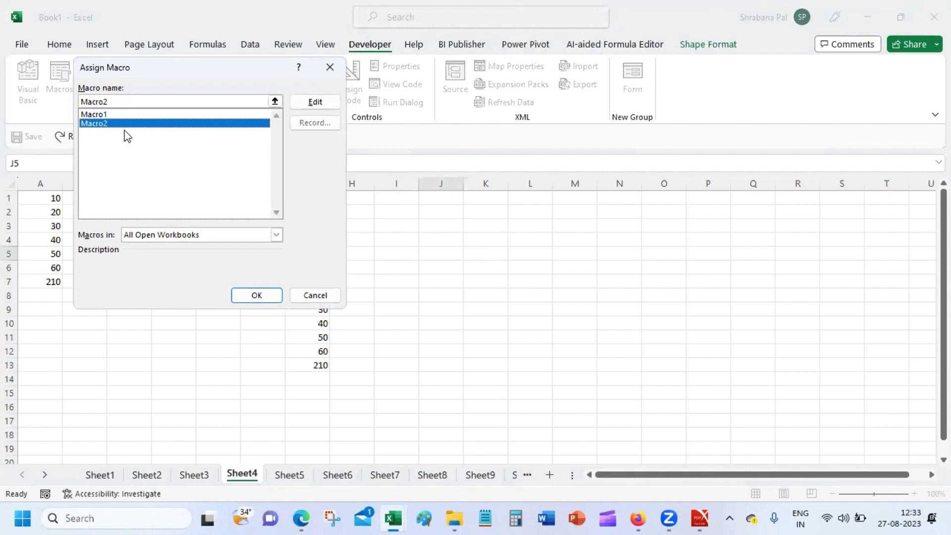
click(265, 297)
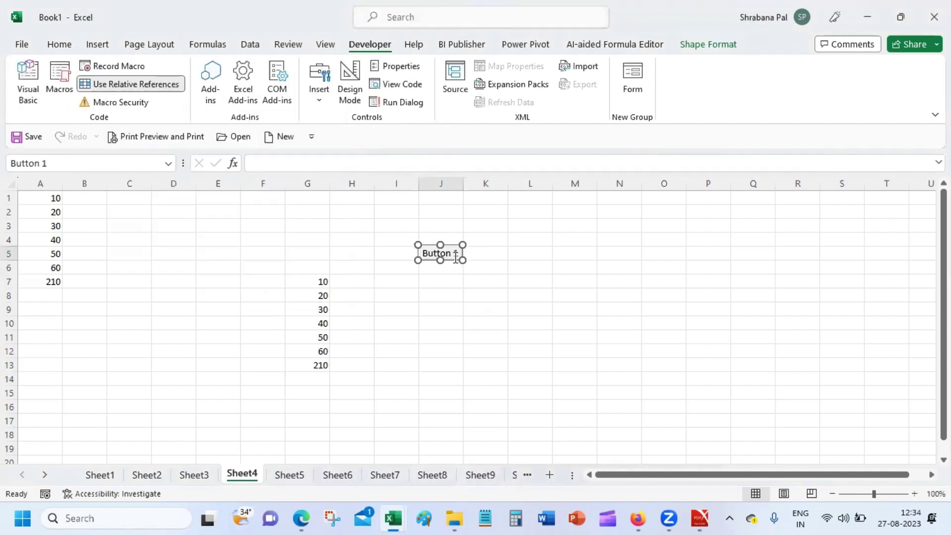
Change the button caption from 'Button 1' to 'Do Sum'.
right_click(456, 256)
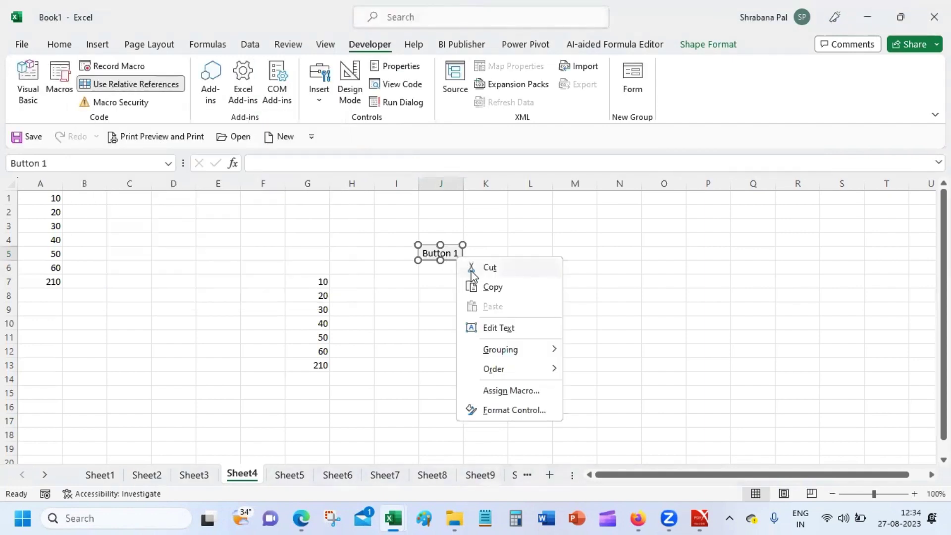
click(520, 329)
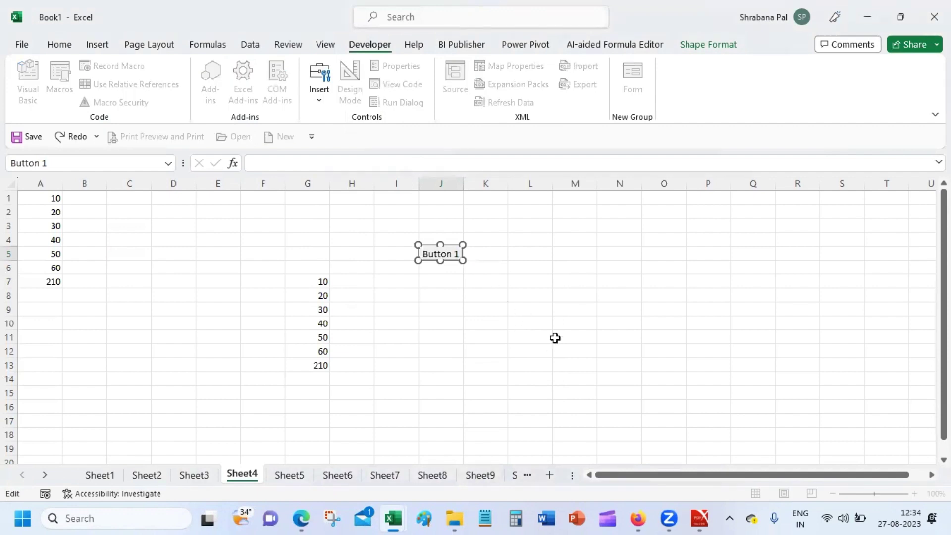
key(shift+Right)
key(shift+Right)
key(shift+Right)
key(shift+Right)
key(shift+Right)
key(shift+Right)
key(shift+Right)
key(shift+Right)
text(Do sum)
key(BackSpace)
key(BackSpace)
key(BackSpace)
text(Sum)
click(483, 340)
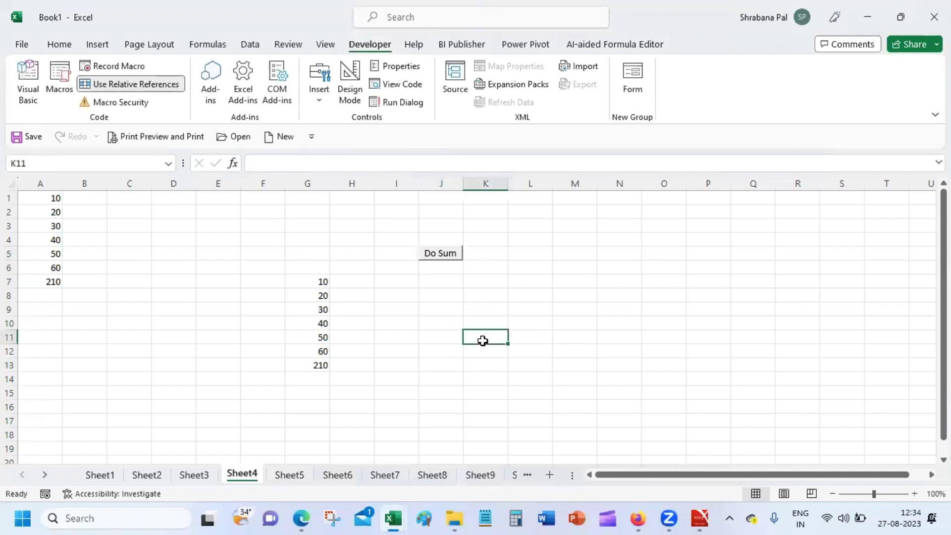
Run Do Sum from J7, M7 and P7 to write 10–60 blocks with 210 totals.
click(443, 280)
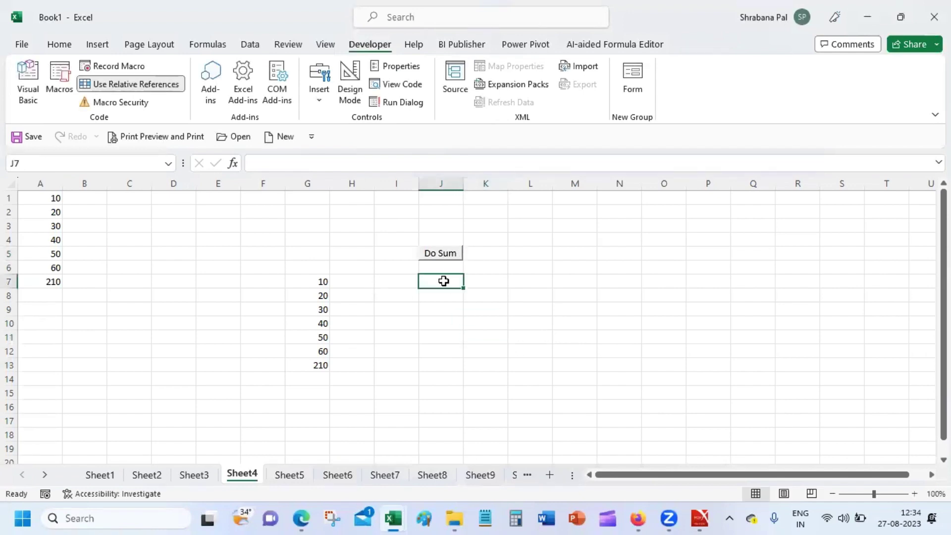
click(443, 258)
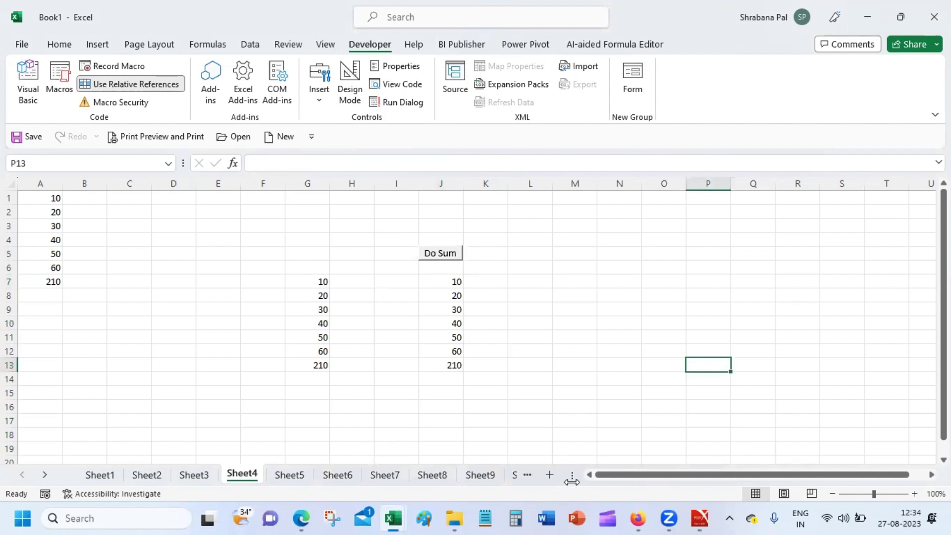
click(562, 282)
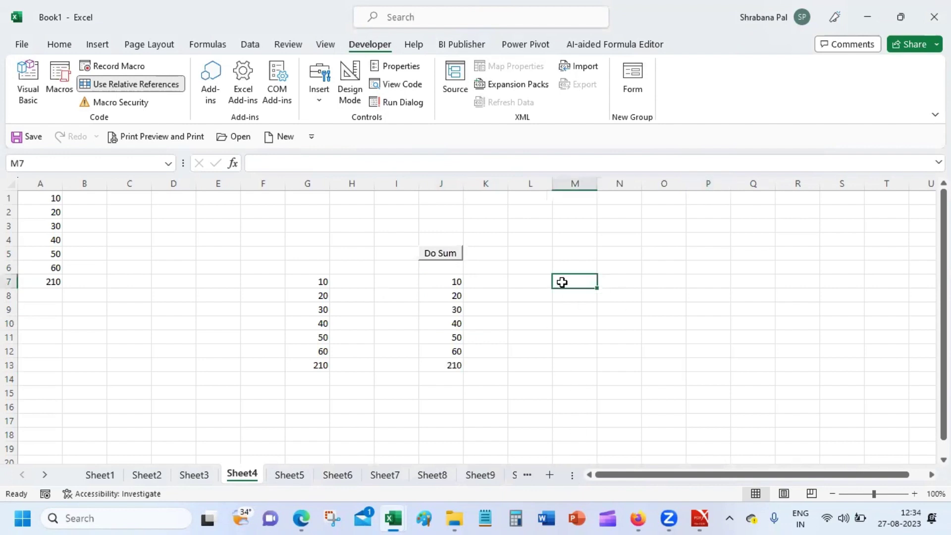
click(438, 260)
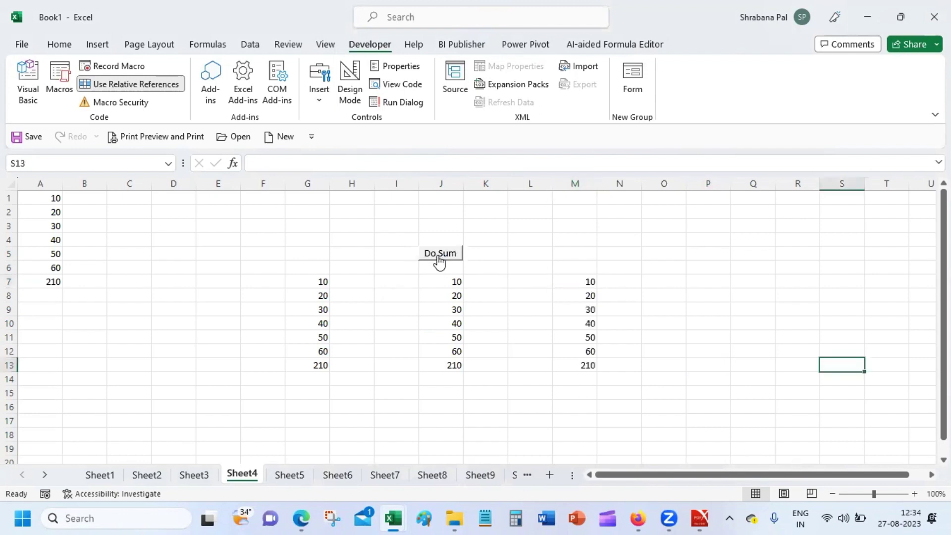
click(713, 281)
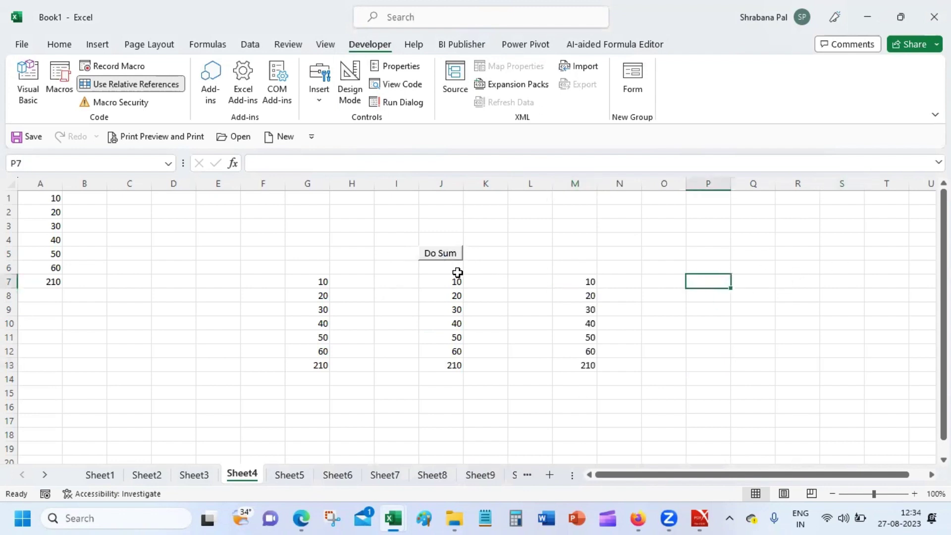
click(428, 253)
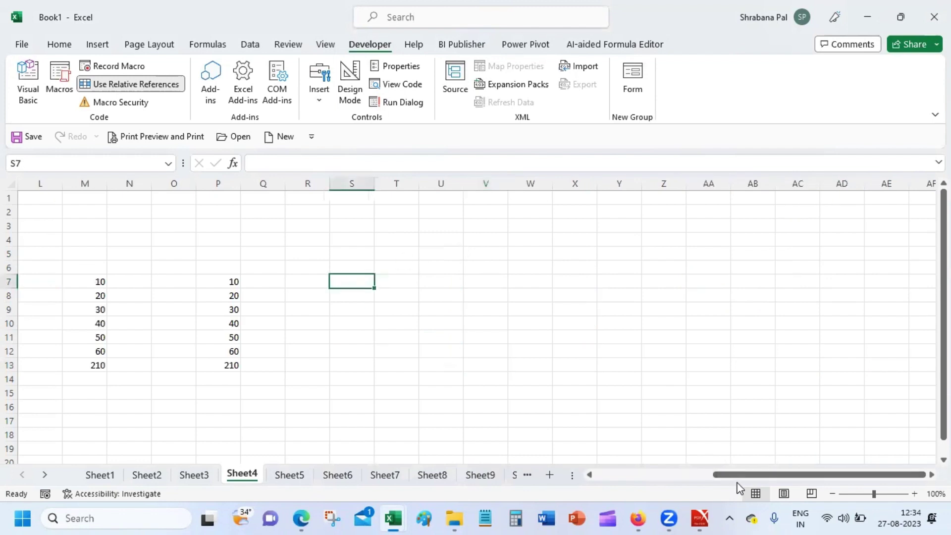
Run Do Sum from S7, then select L1 and open the Form Controls palette.
drag(739, 475, 609, 476)
click(441, 253)
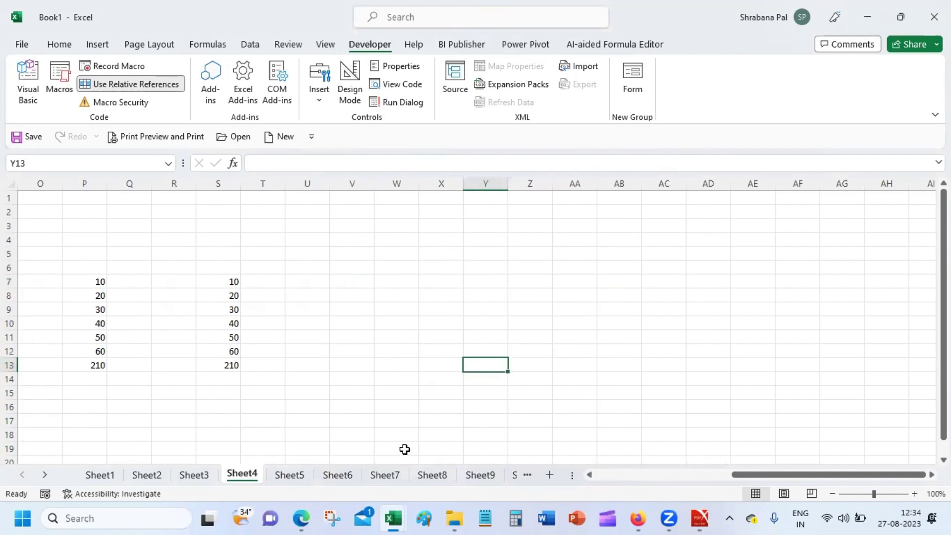
click(623, 480)
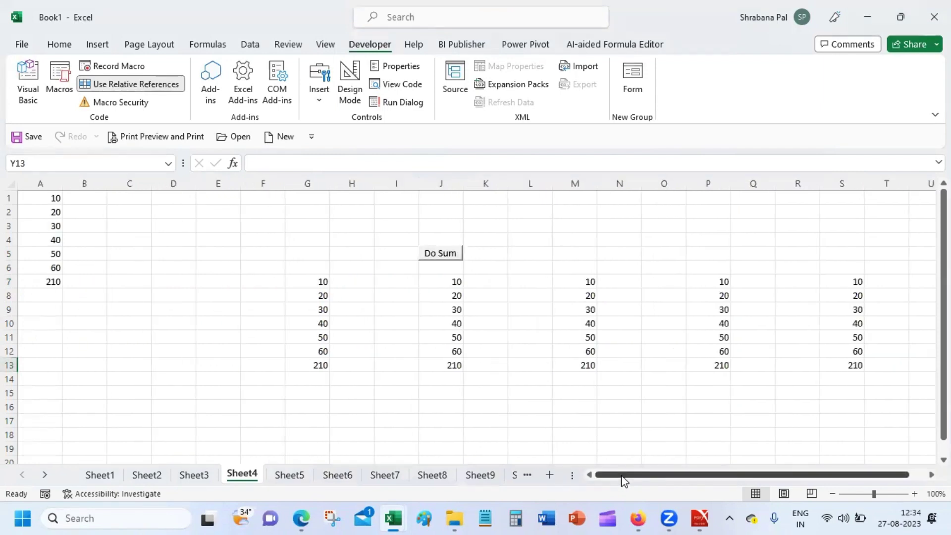
drag(622, 480, 597, 482)
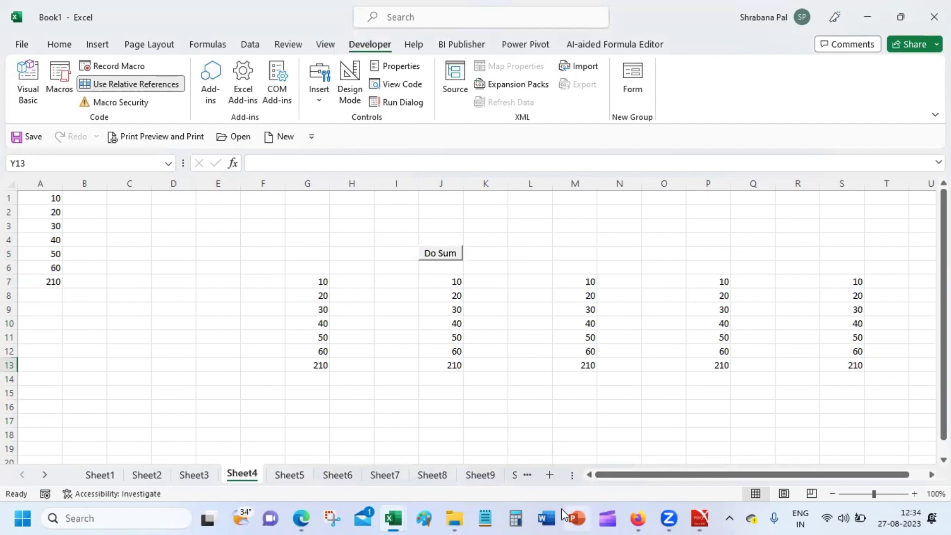
click(578, 254)
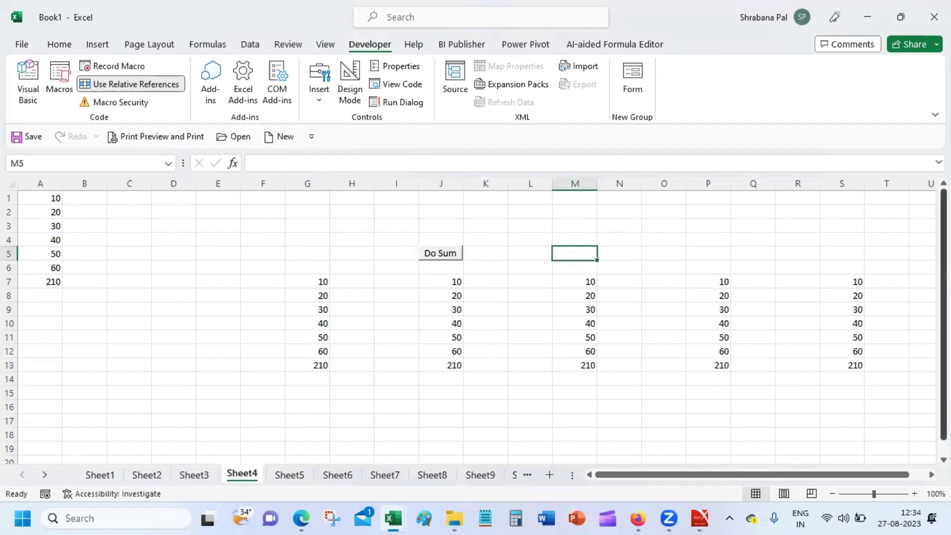
click(511, 198)
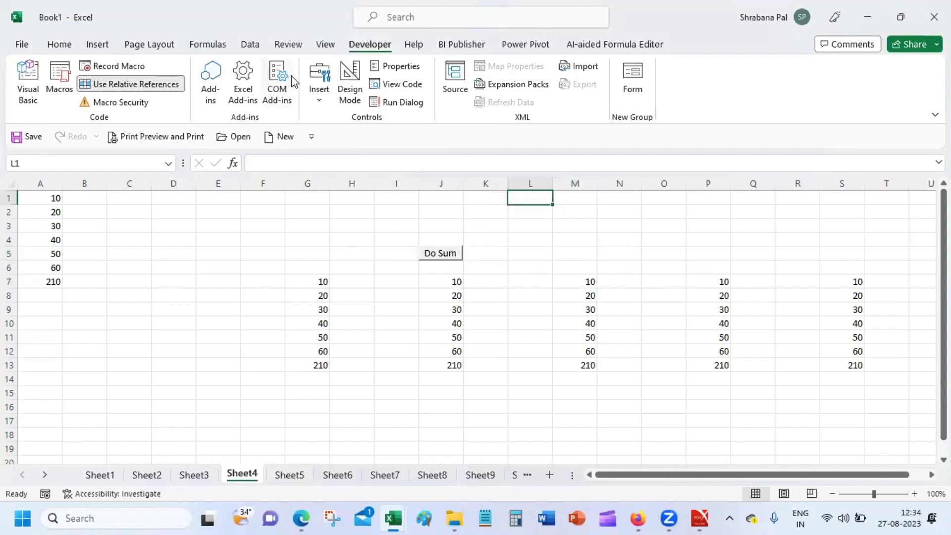
click(321, 99)
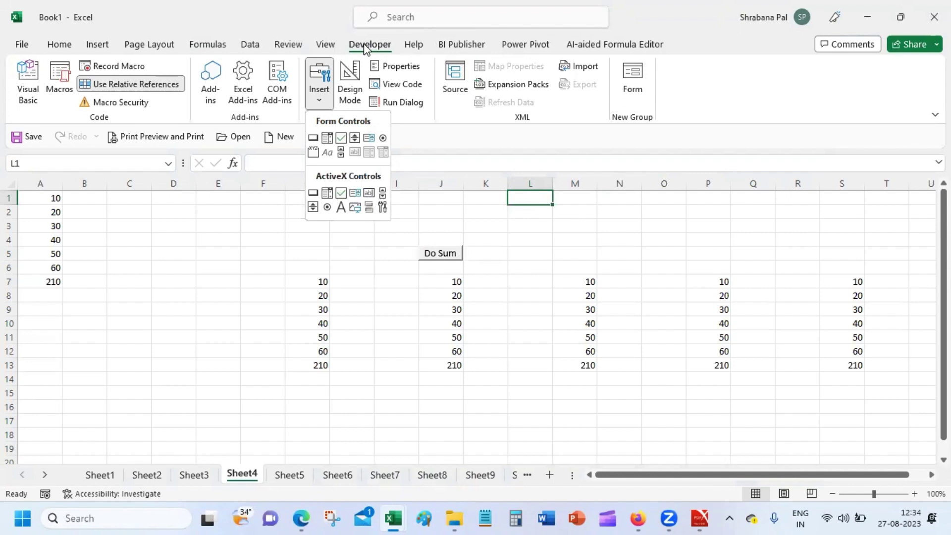
Draw a second Form Control button at cell L1 and assign Macro2 to it.
click(313, 139)
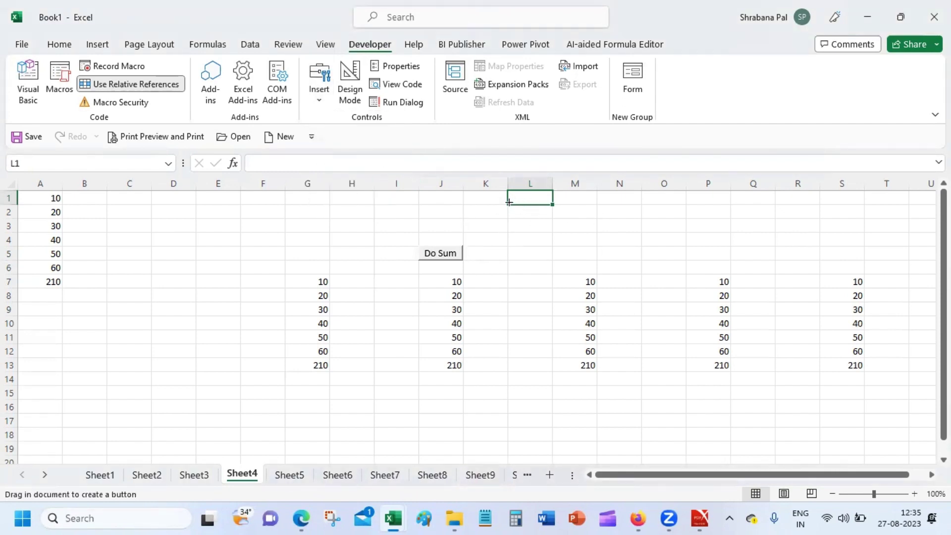
drag(507, 192, 552, 211)
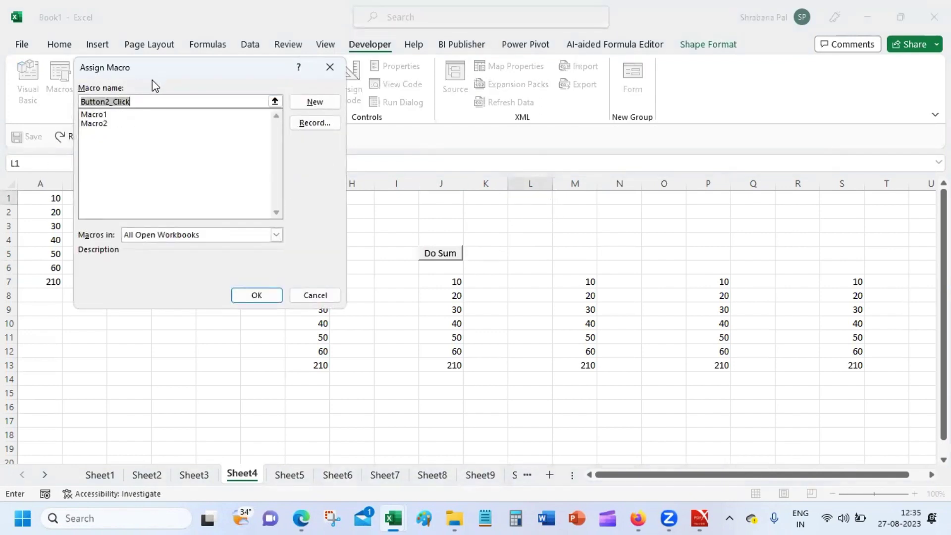
click(110, 124)
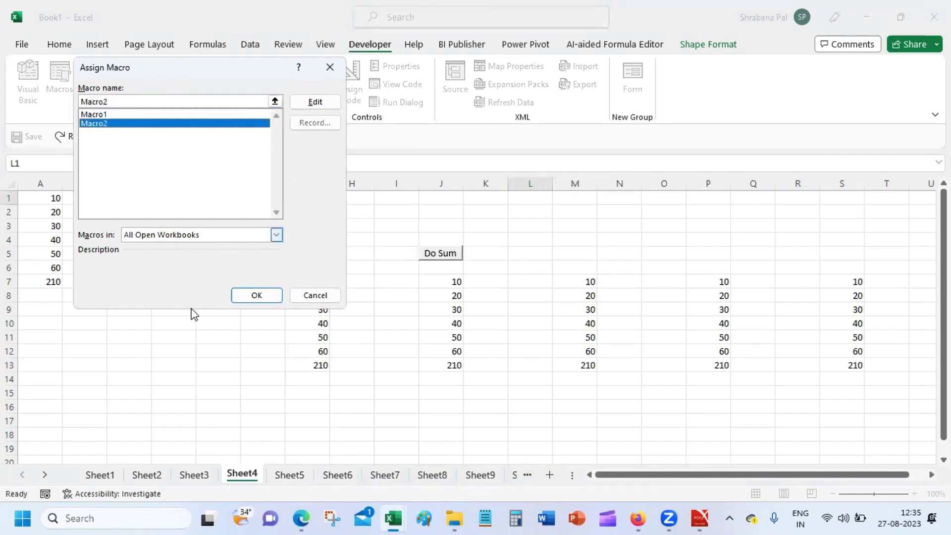
click(233, 295)
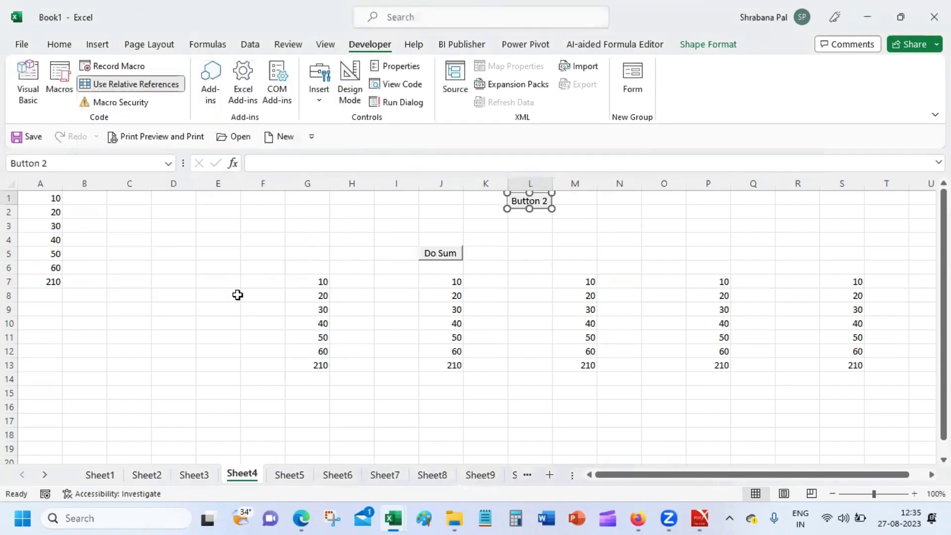
Replace the 'Button 2' caption with 'Sum it'.
right_click(530, 201)
click(531, 201)
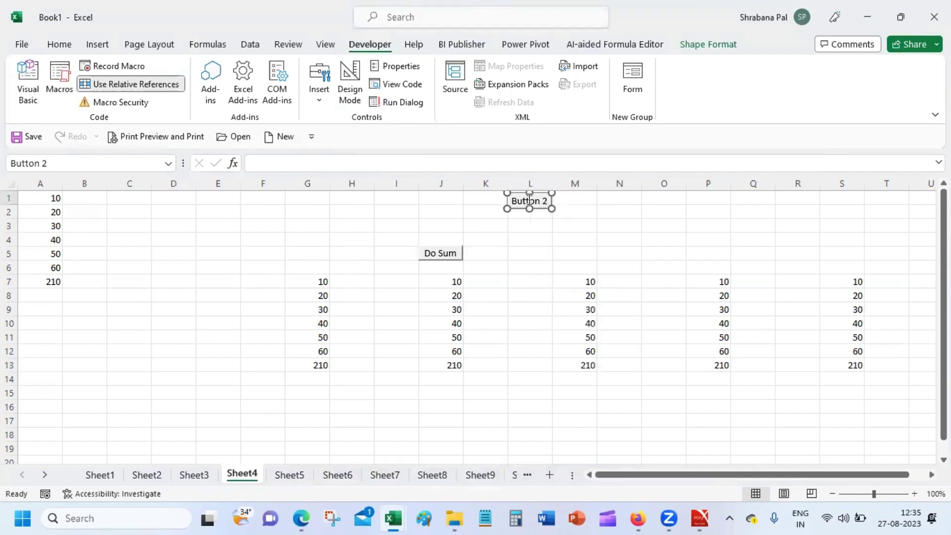
click(532, 202)
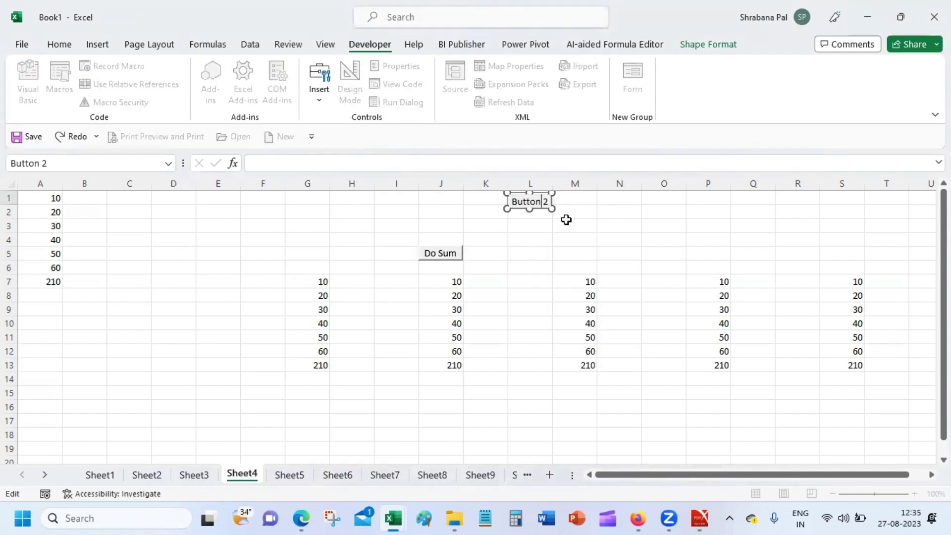
key(End)
key(shift+Left)
key(shift+Left)
key(shift+Left)
key(shift+Left)
key(shift+Left)
key(shift+Left)
key(shift+Left)
key(shift+Left)
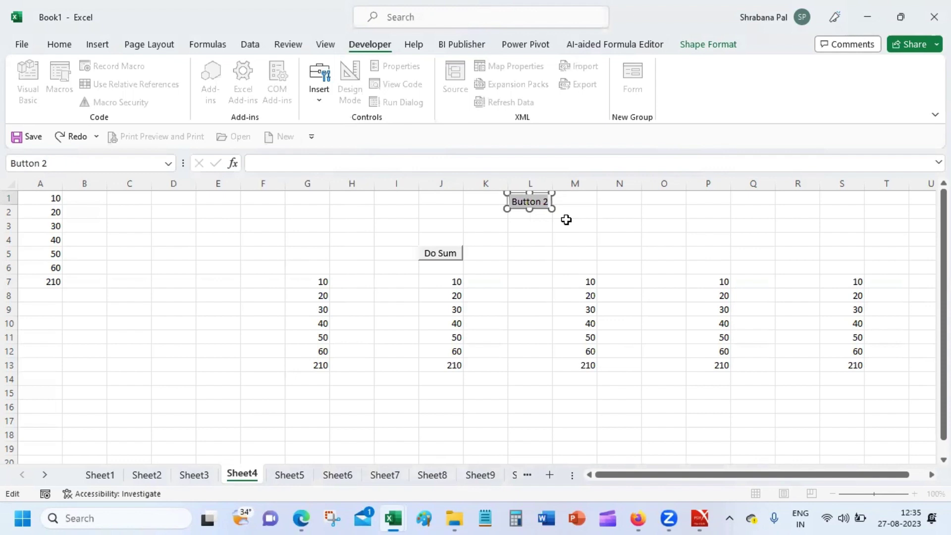
text(S)
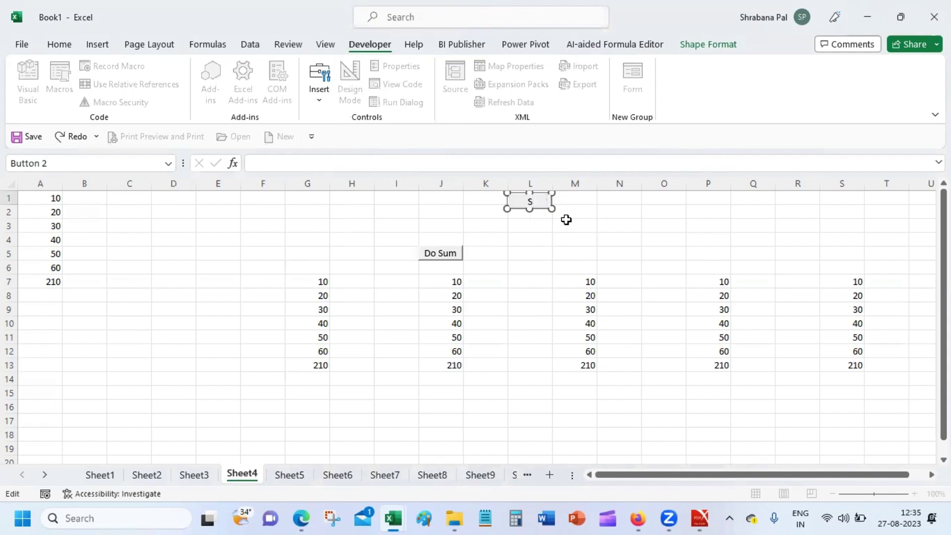
text(um it)
click(554, 243)
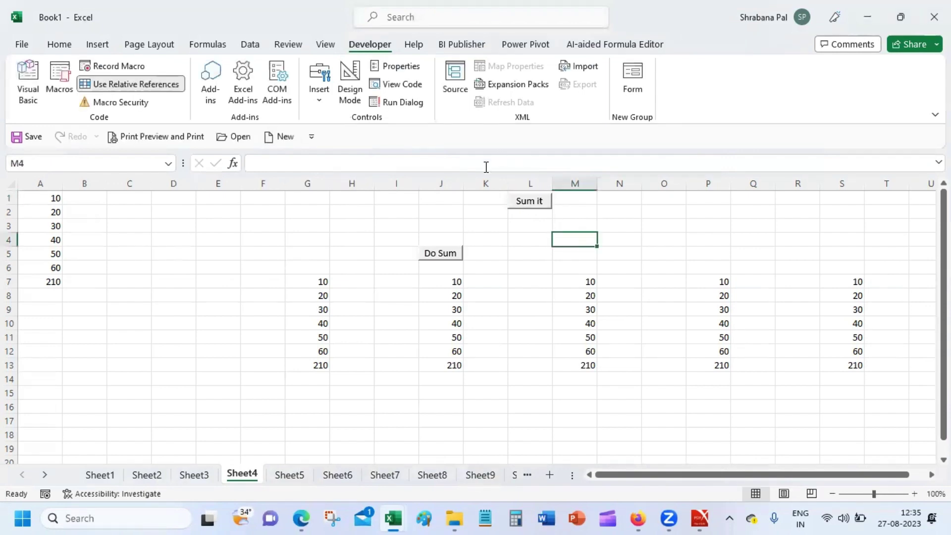
Run Sum it from M4 and S10, then open the File Home screen.
click(529, 201)
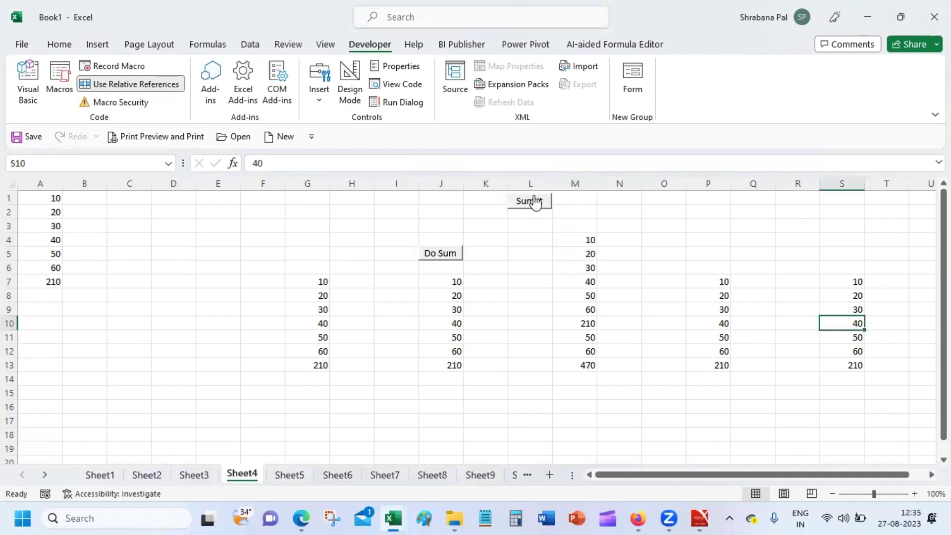
click(535, 201)
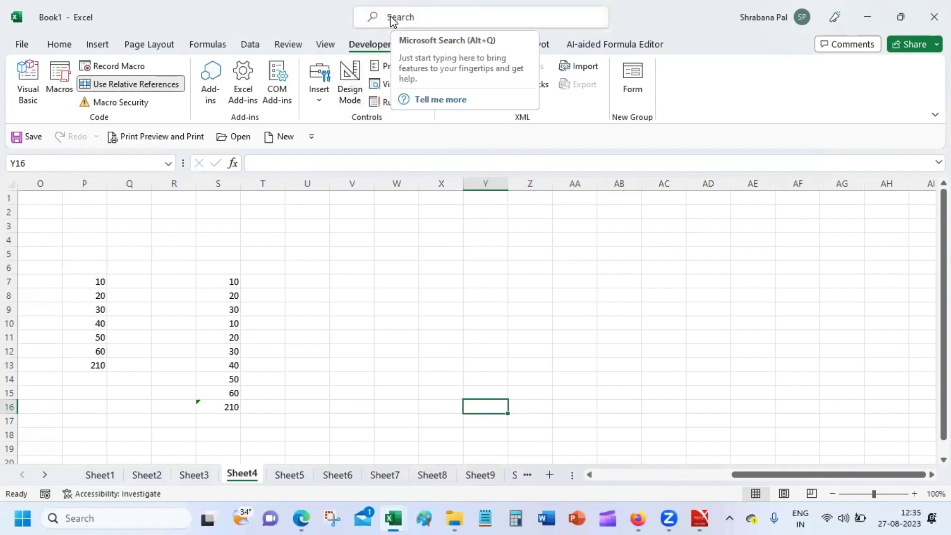
click(20, 48)
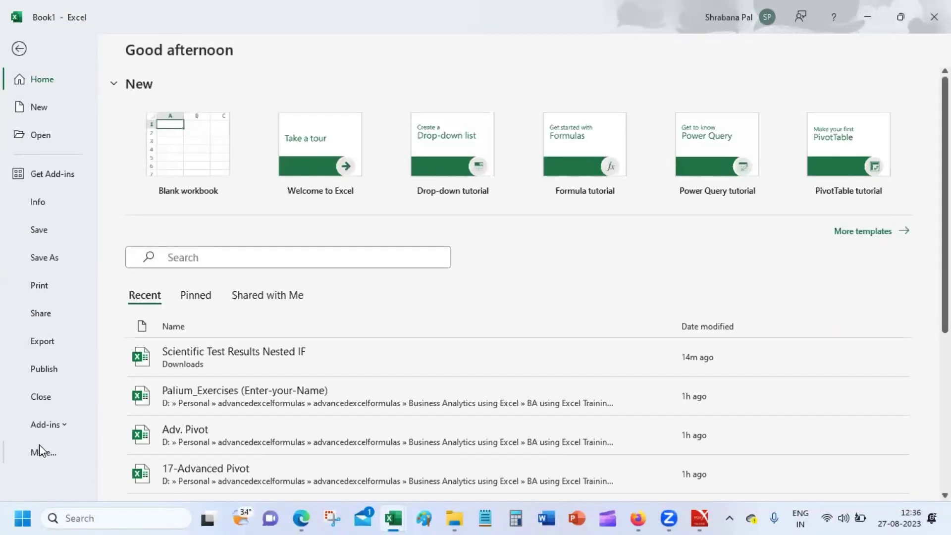
Under Options > Customize Ribbon, keep Developer checked, confirm, and return to Sheet4 at W7.
click(40, 451)
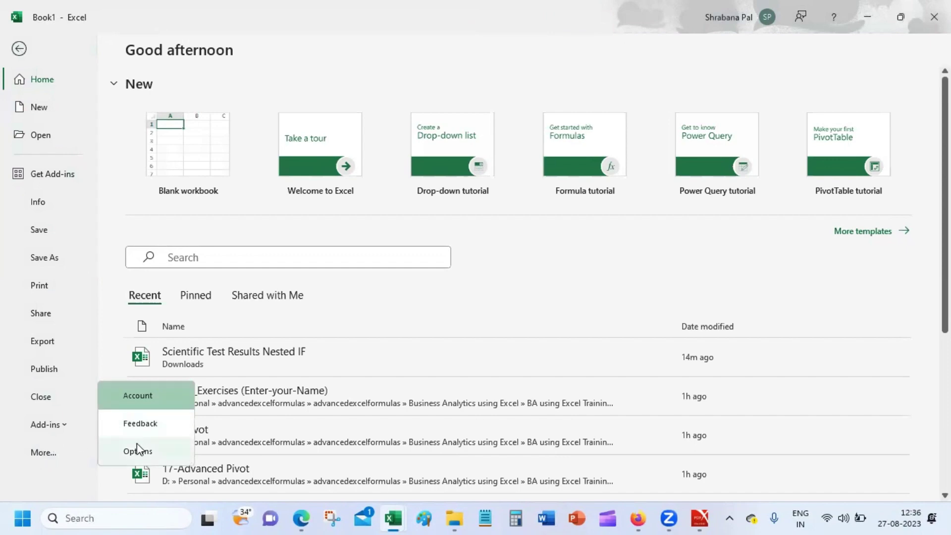
click(137, 446)
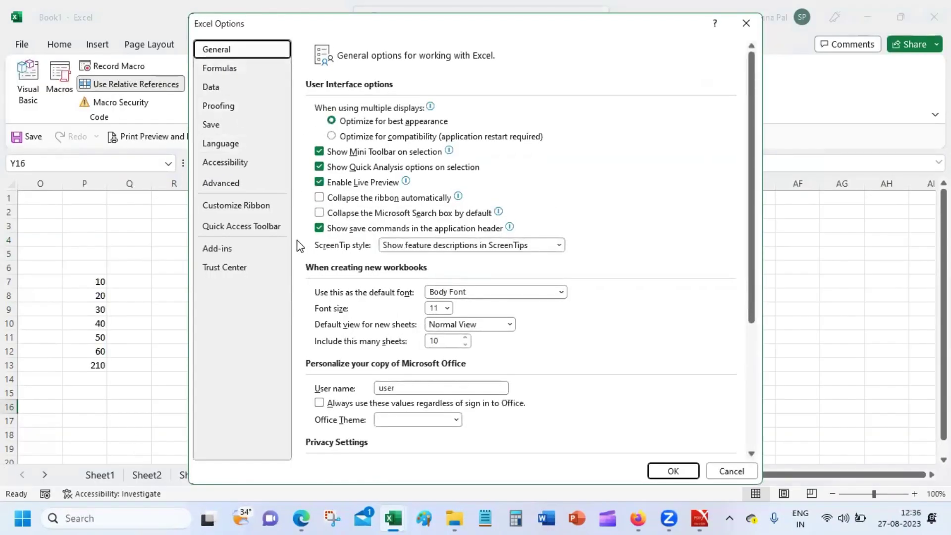
click(262, 208)
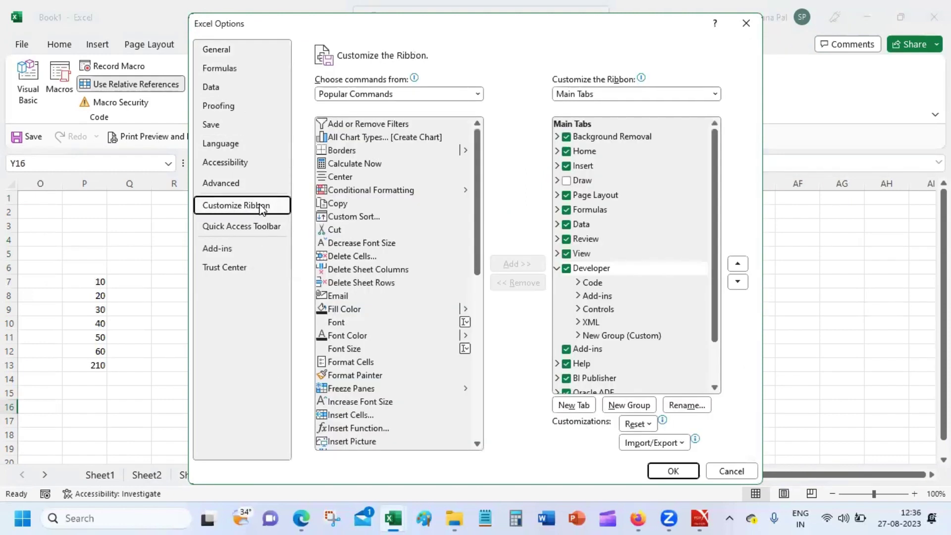
click(566, 269)
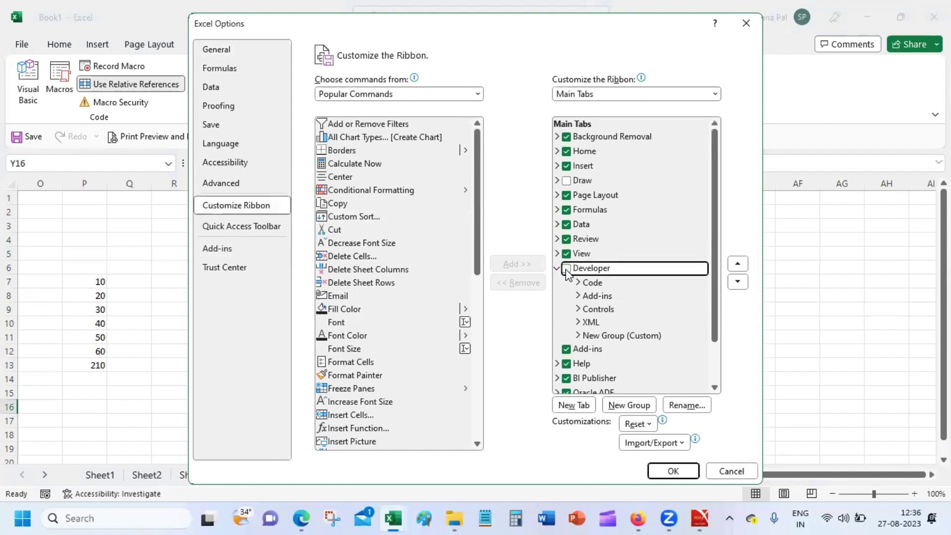
click(567, 268)
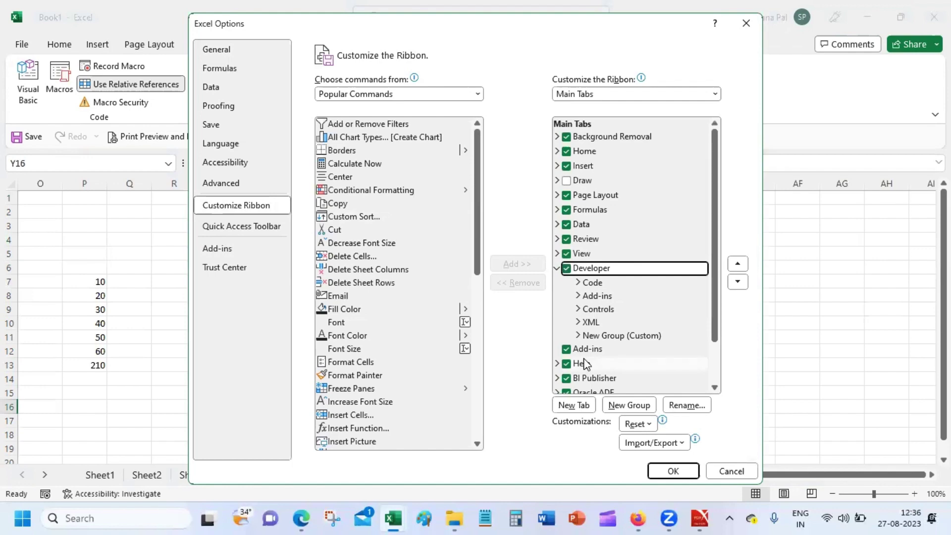
click(672, 471)
click(389, 287)
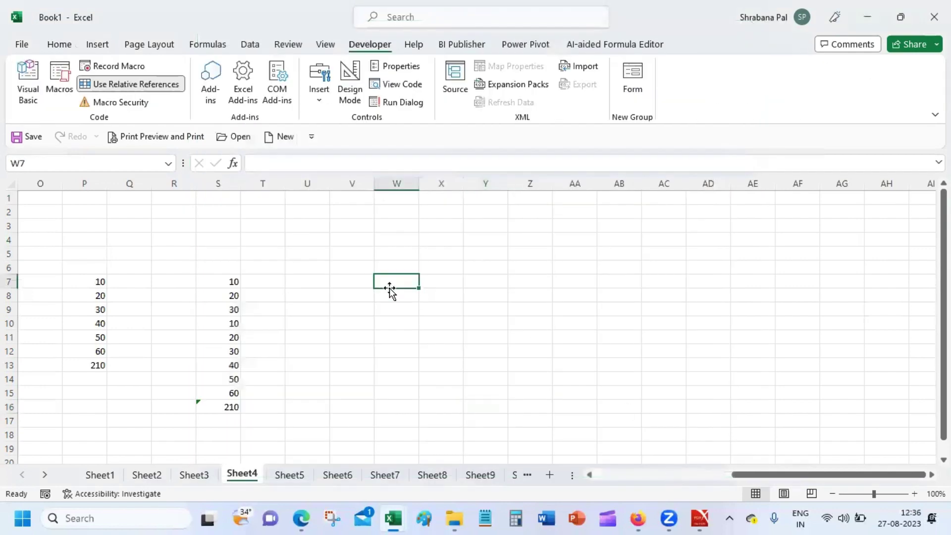
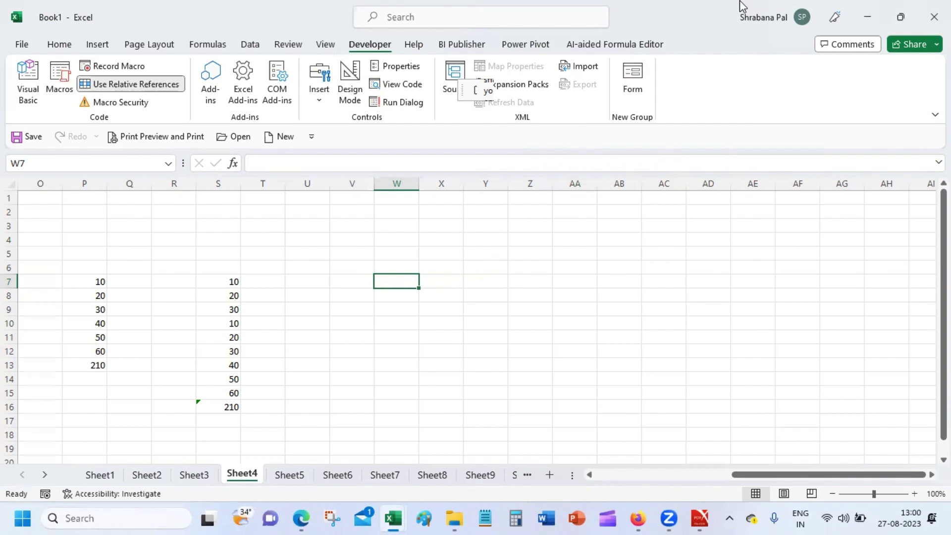
Minimize the Book1 workbook and switch to the Google Meet tab in Firefox.
click(867, 17)
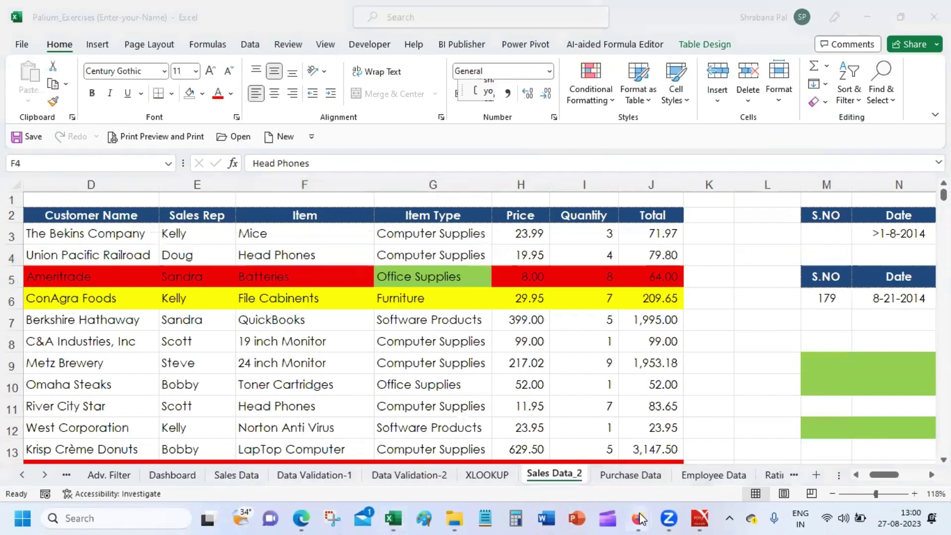
mouse_move(639, 517)
click(562, 442)
click(578, 29)
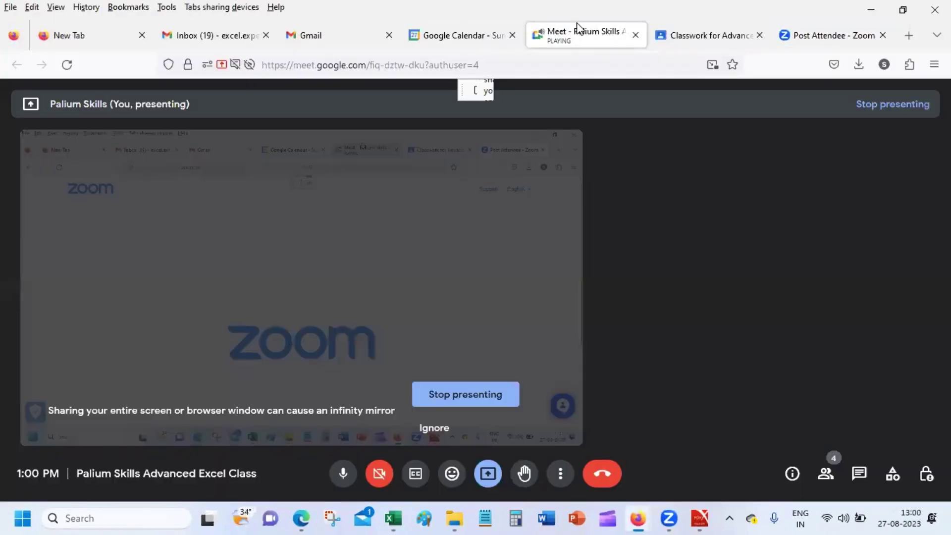
Stop presenting your screen in the Google Meet call.
click(466, 395)
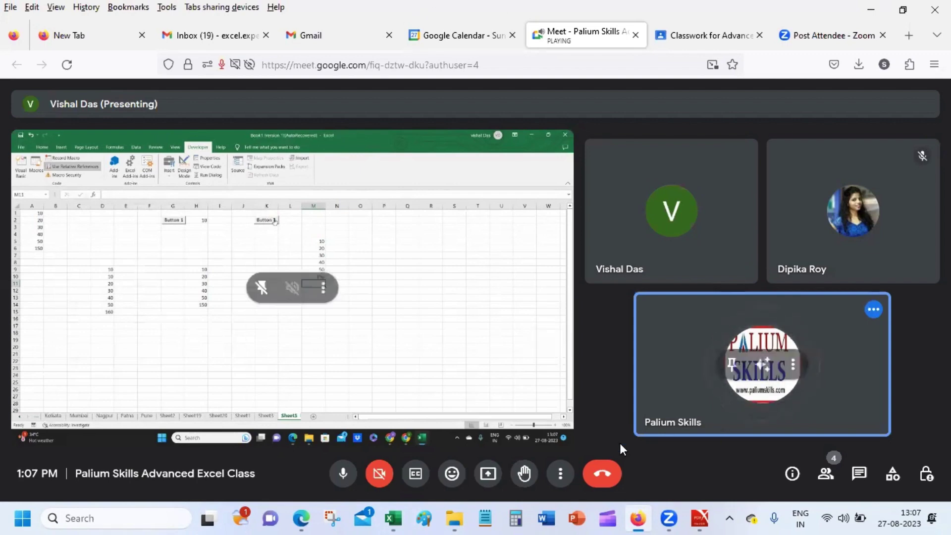
Take over as presenter in Google Meet and share the entire screen.
click(487, 474)
click(548, 401)
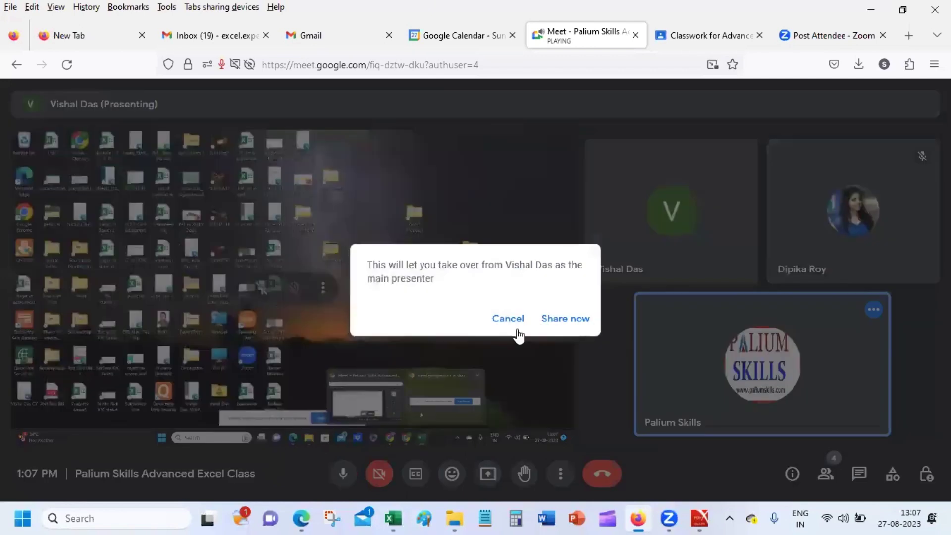
click(561, 318)
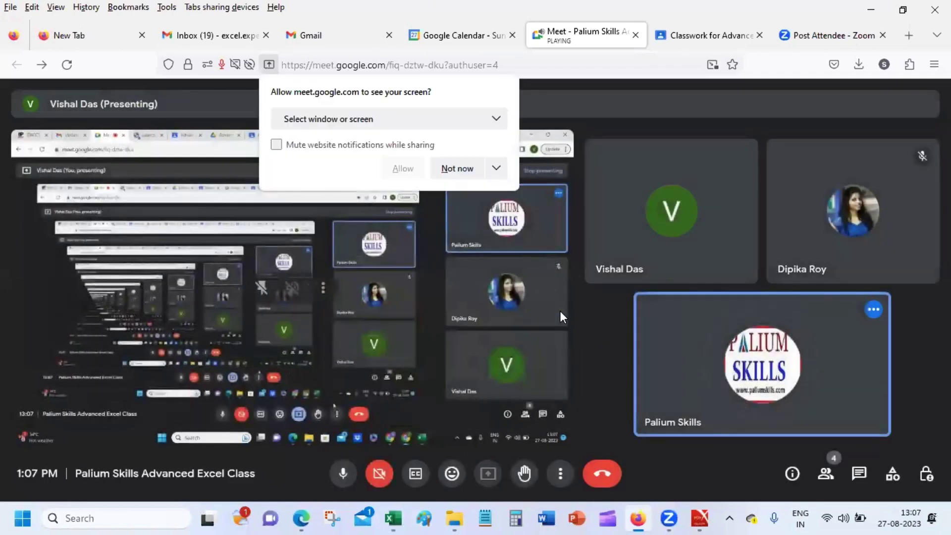
click(462, 119)
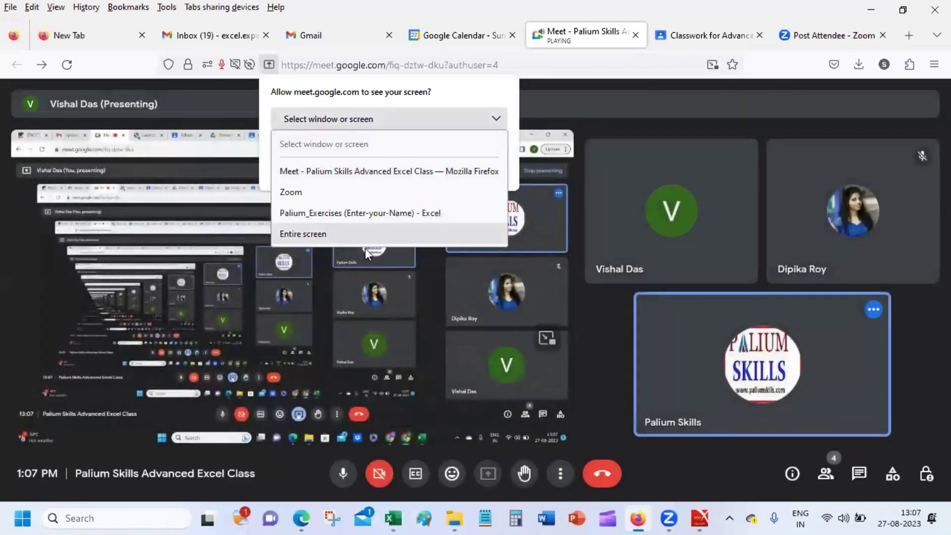
click(370, 236)
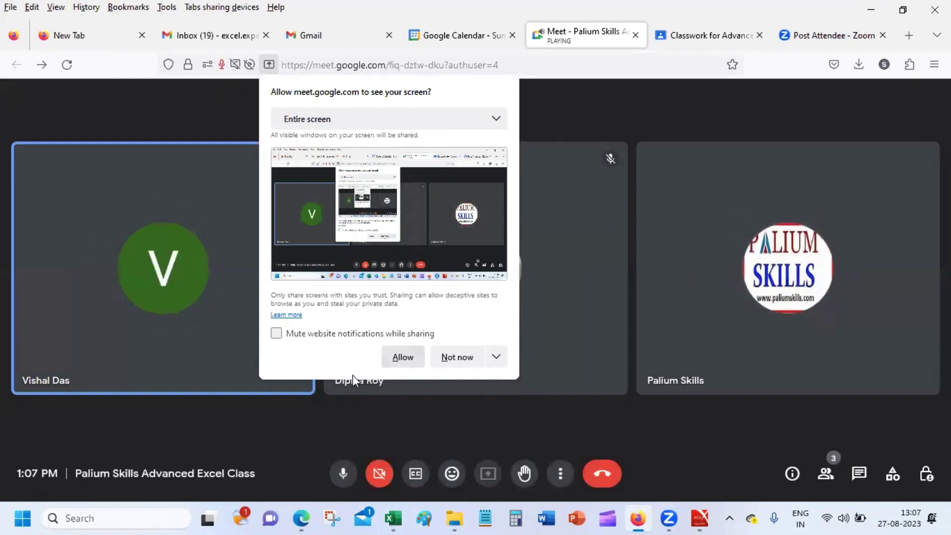
click(391, 358)
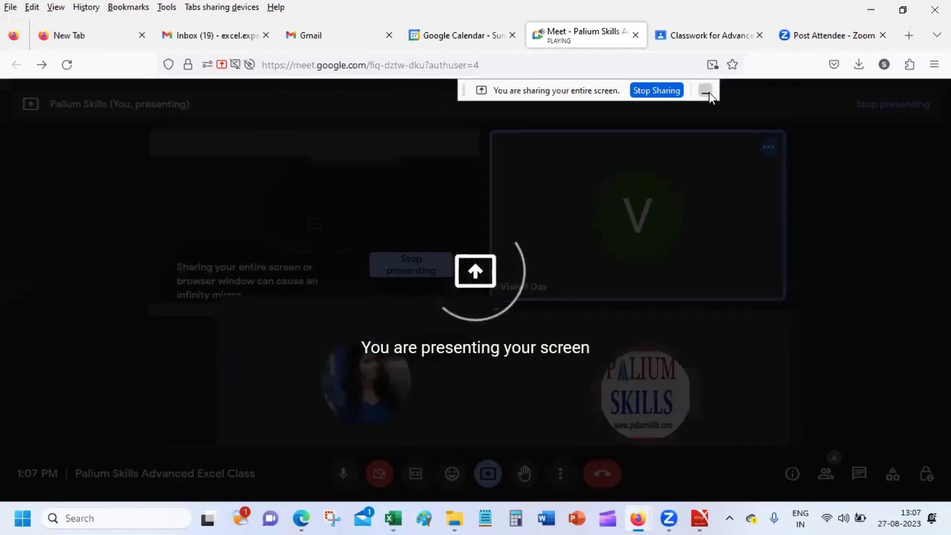
Hide the screen-sharing bar and bring the Book1 workbook to the front.
click(709, 91)
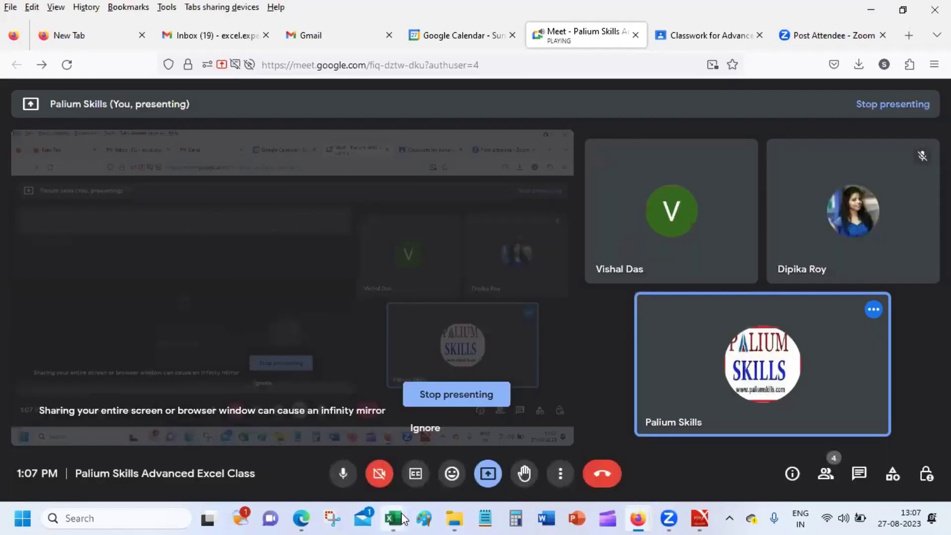
mouse_move(393, 518)
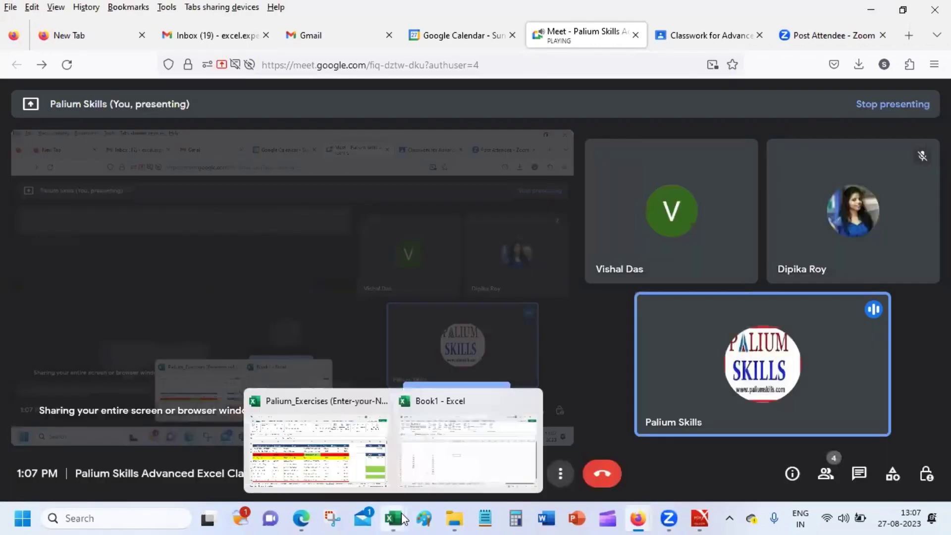
click(474, 452)
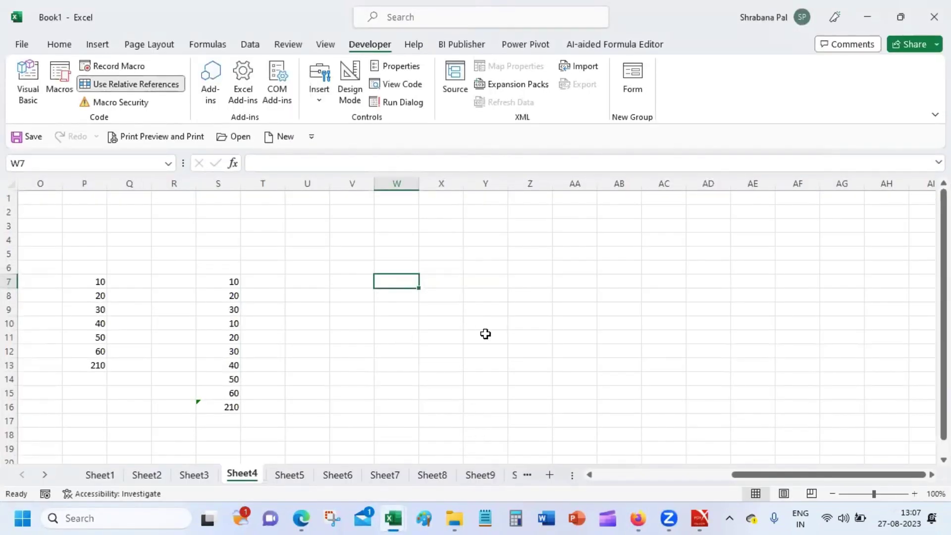
Look through Sheet3 and Sheet2, then return to Sheet4 showing columns A to U.
drag(944, 198, 944, 198)
click(247, 241)
click(202, 473)
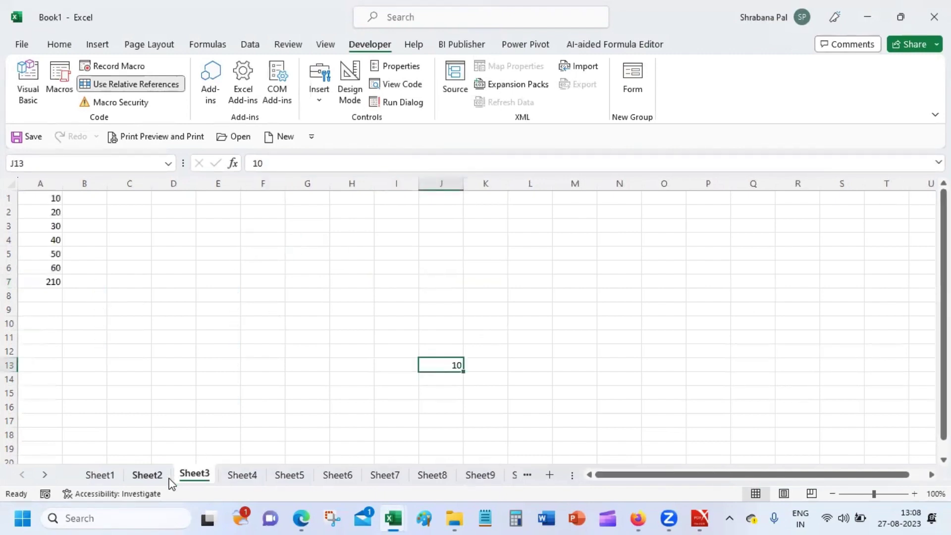
click(147, 474)
click(208, 476)
click(250, 475)
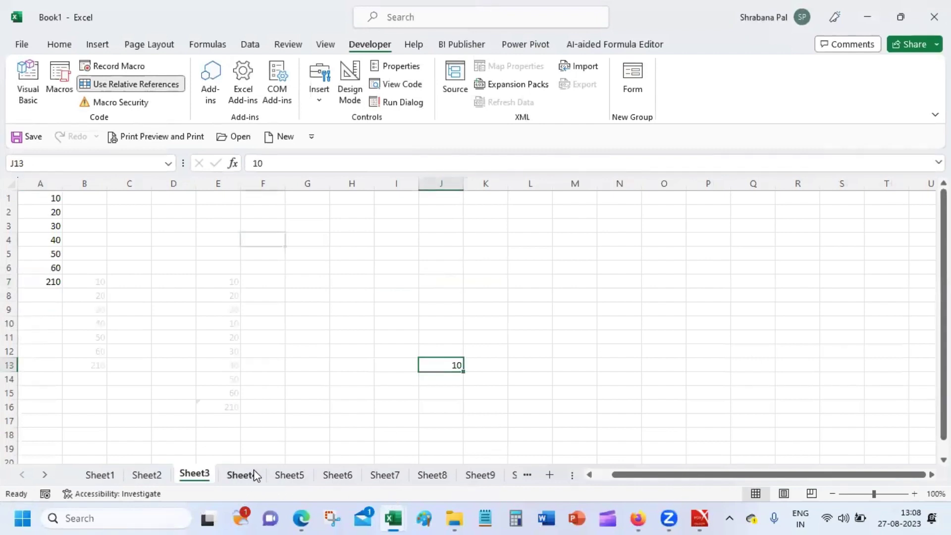
click(612, 474)
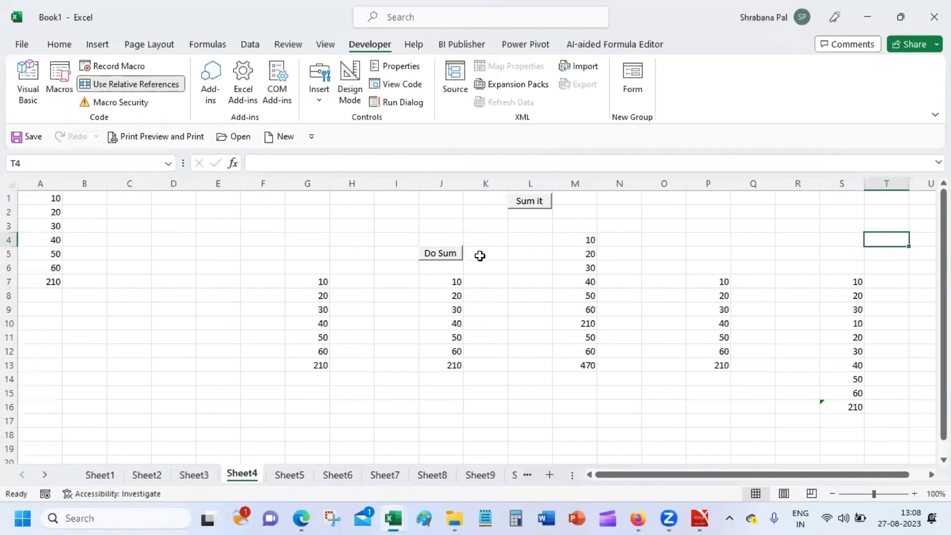
Cut the Do Sum button, paste it at J5, then delete it.
right_click(456, 259)
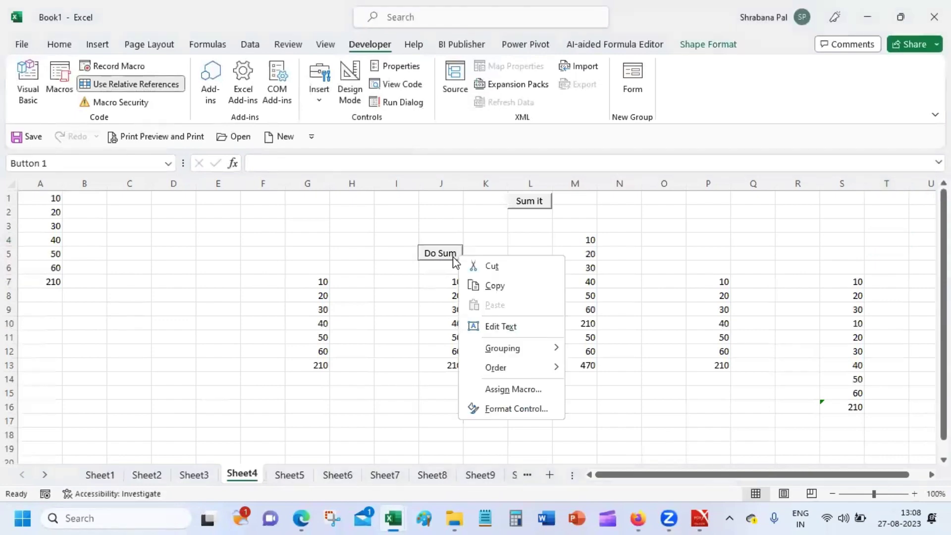
click(512, 266)
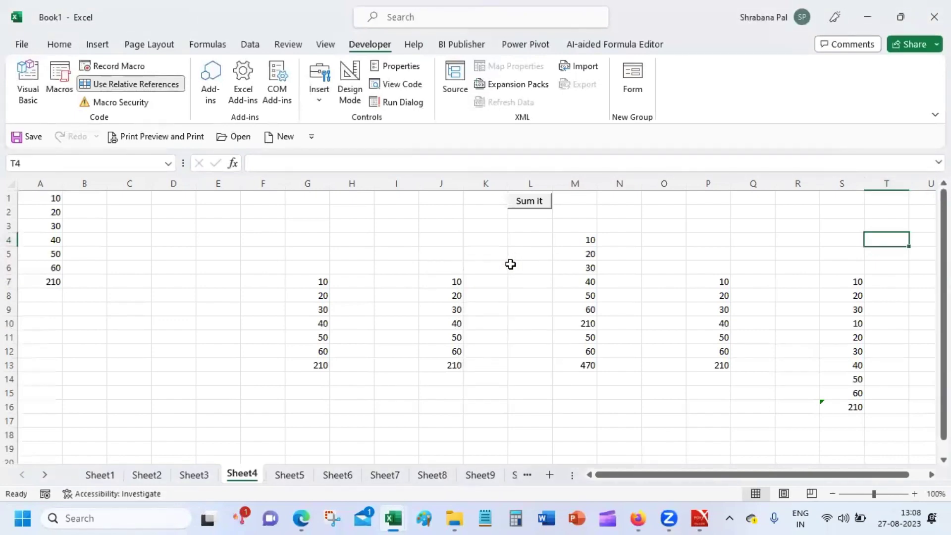
click(432, 251)
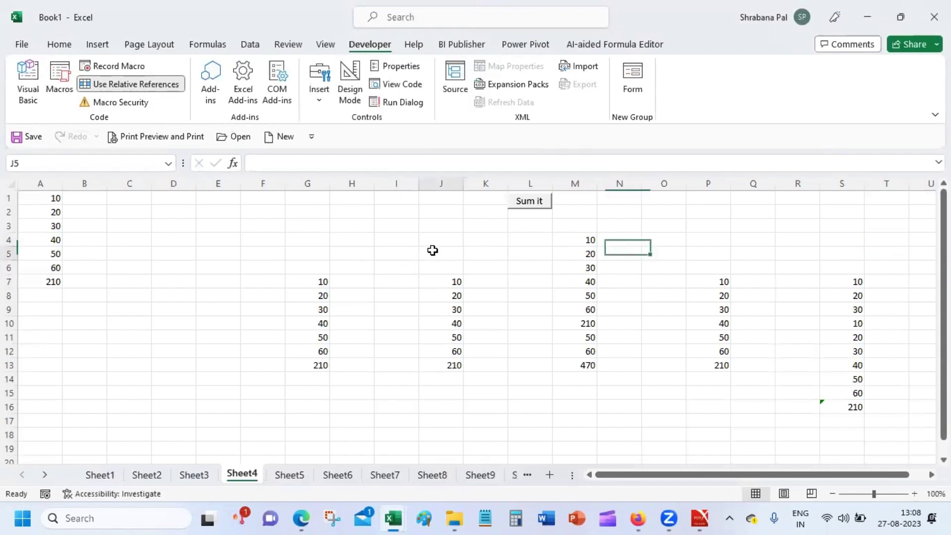
key(ctrl+v)
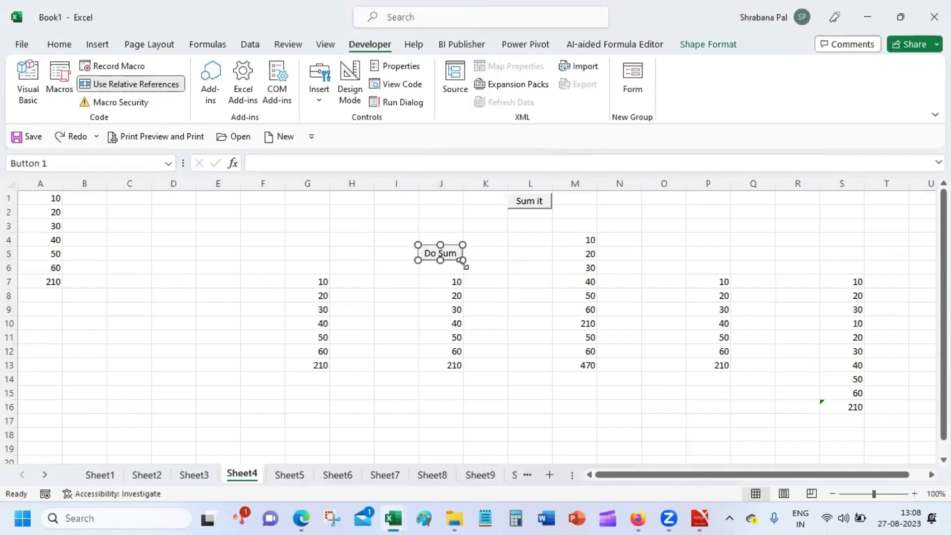
click(497, 250)
ctrl+click(436, 256)
key(Delete)
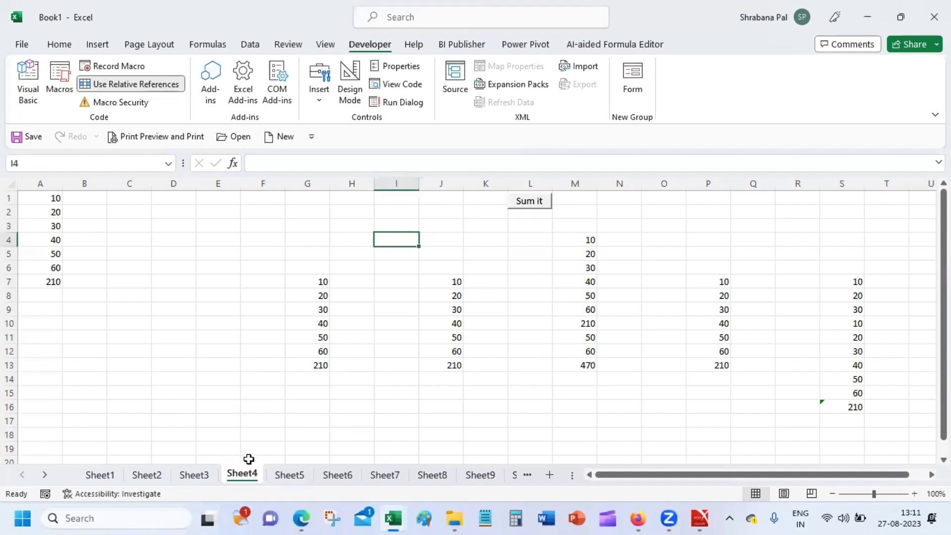
Switch to the blank Sheet5 of Book1.
click(288, 477)
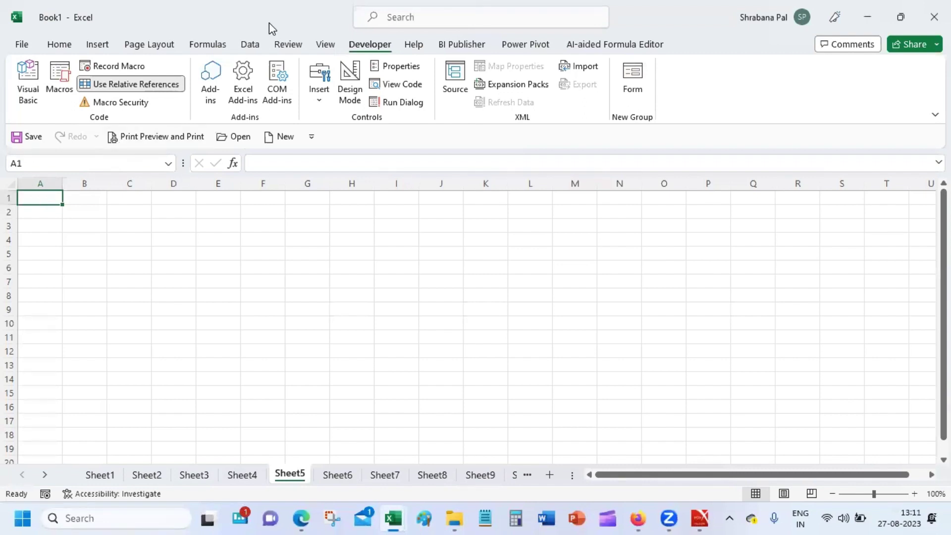
Post a comment on A1 greeting a colleague and asking them to check the numbers on this sheet.
click(285, 46)
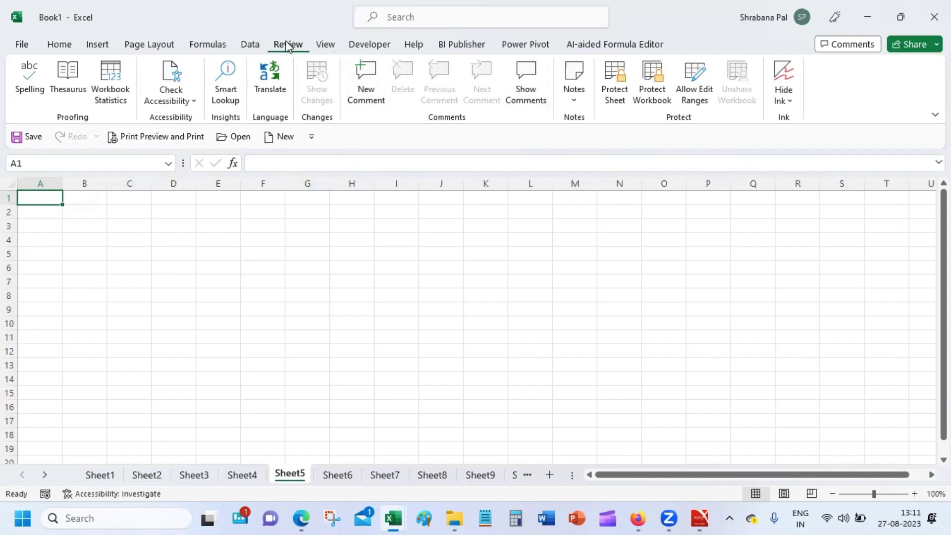
click(378, 85)
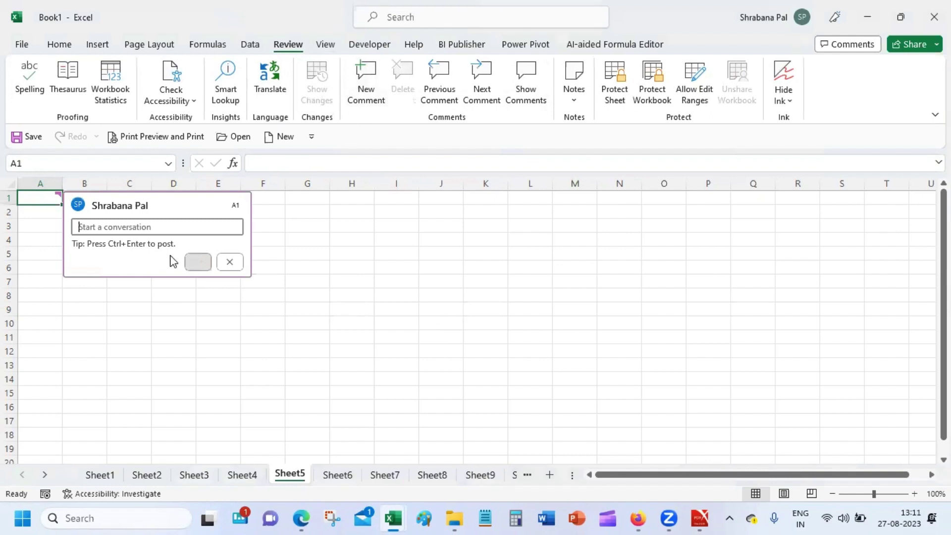
text(H)
key(BackSpace)
text(i V)
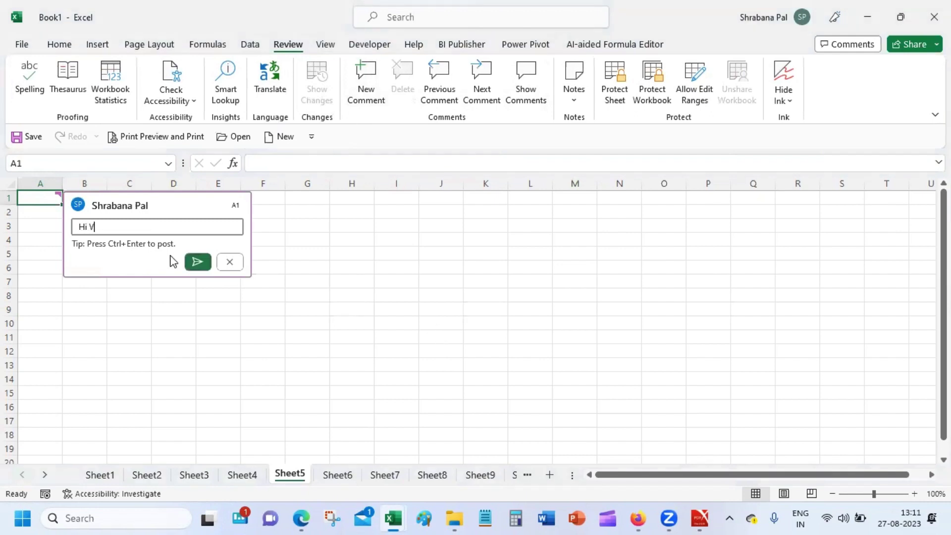
text(ishal - che)
key(BackSpace)
text(ck the numbers on )
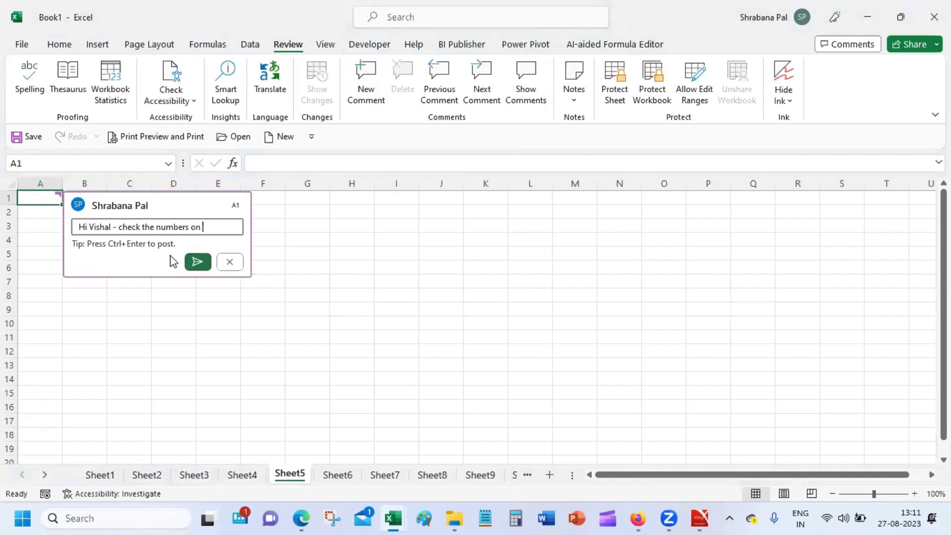
text(this sheet)
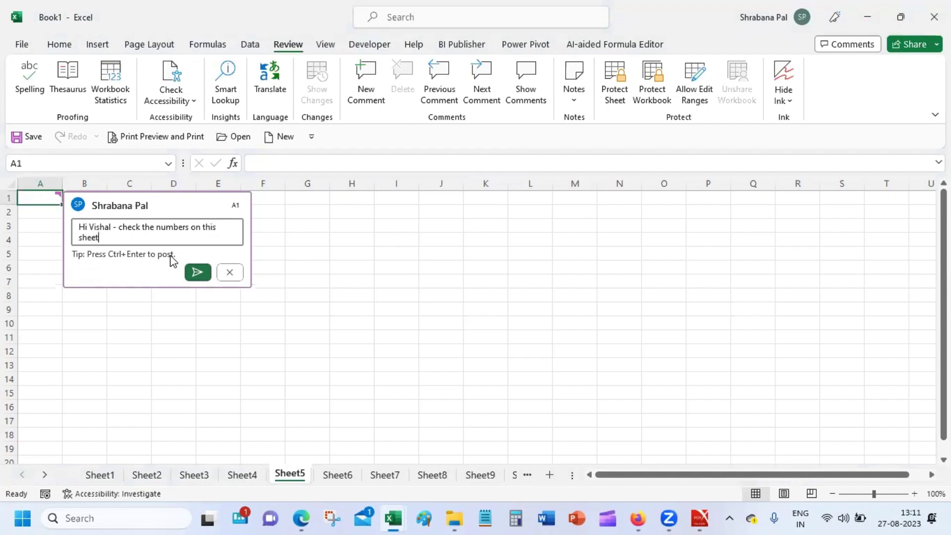
click(196, 273)
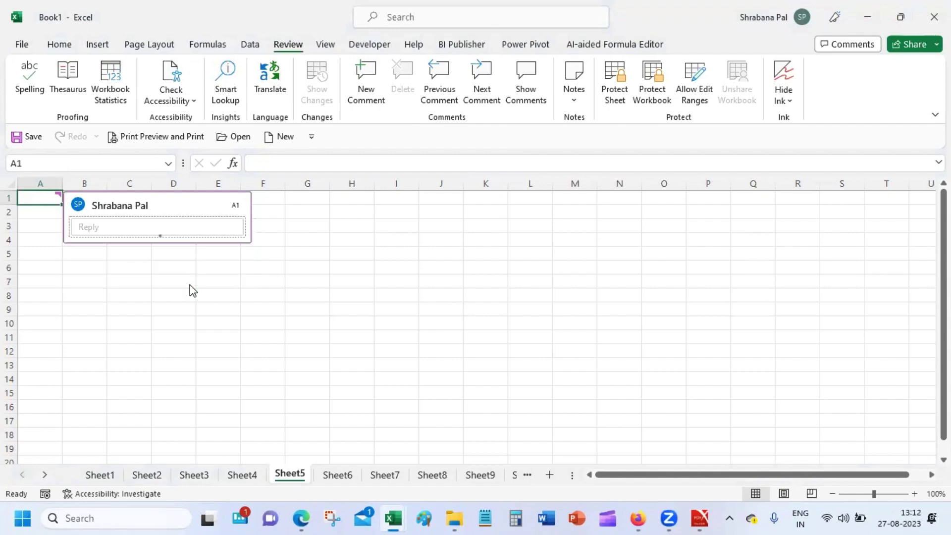
click(178, 339)
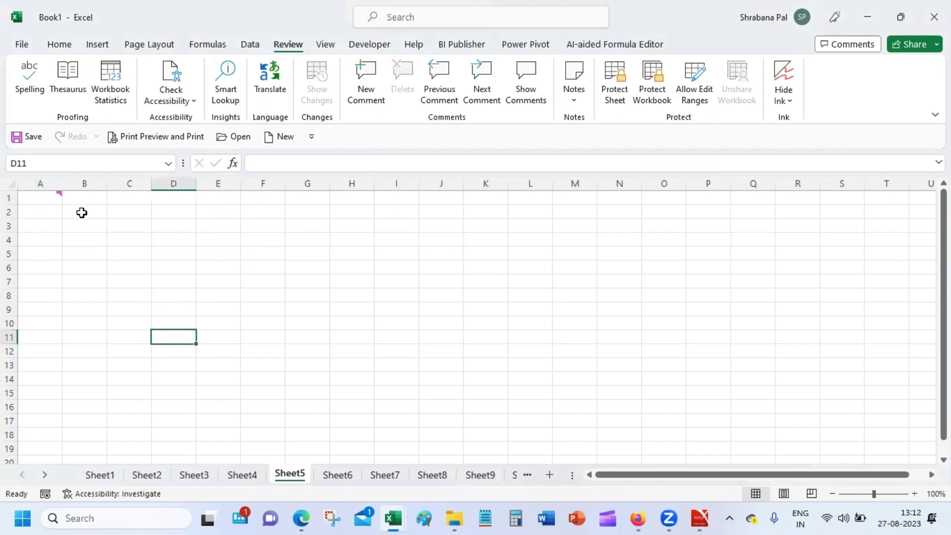
mouse_move(41, 196)
Add and post the comment 'Make this field mandatory' on cell D3.
click(172, 227)
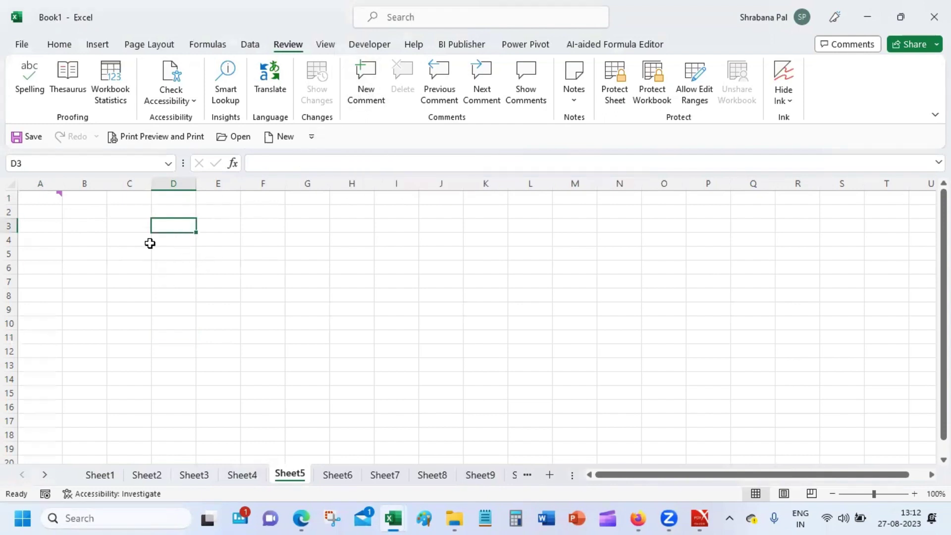
right_click(183, 229)
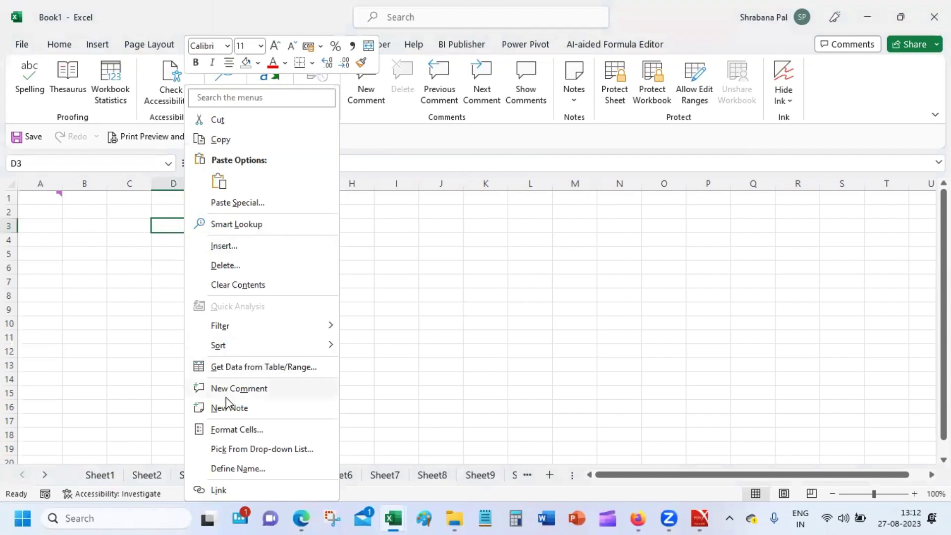
click(239, 388)
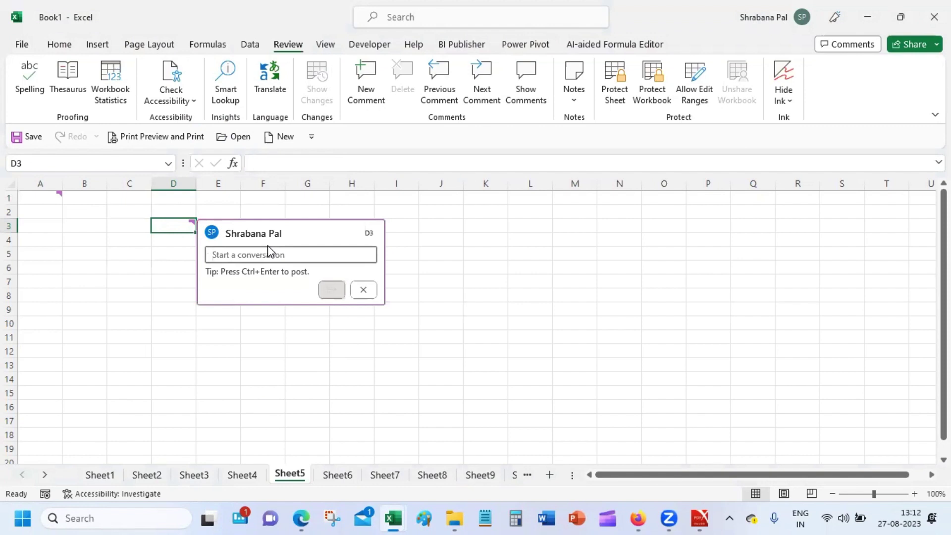
text(Make this )
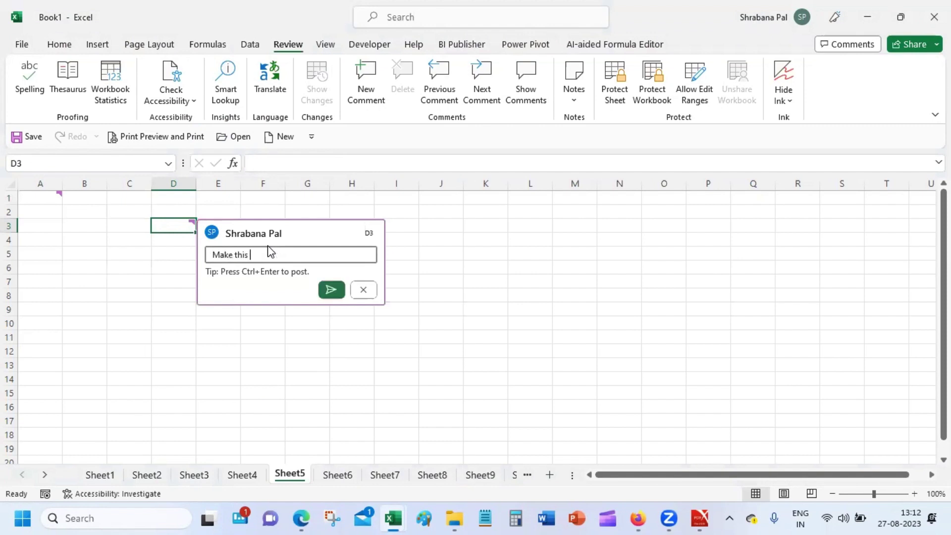
text(field mandatory)
key(Return)
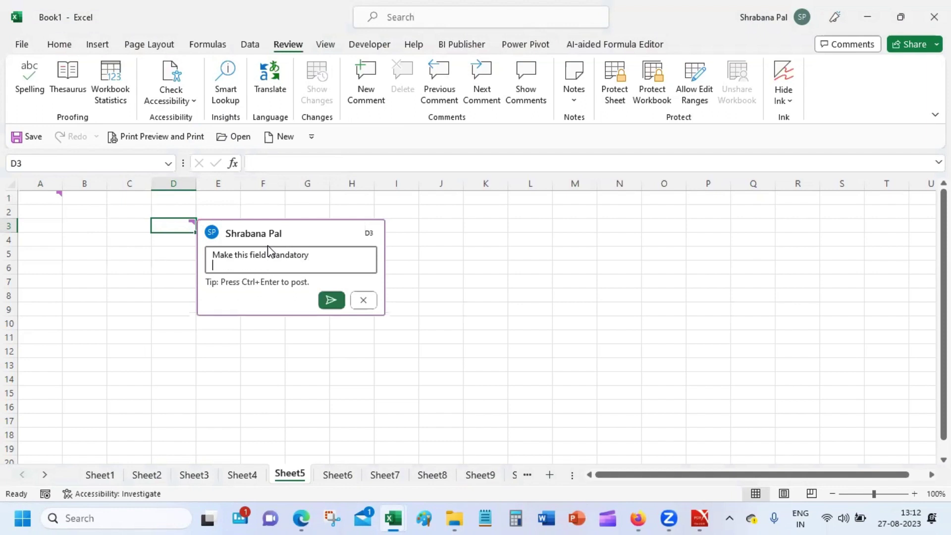
click(329, 294)
click(302, 351)
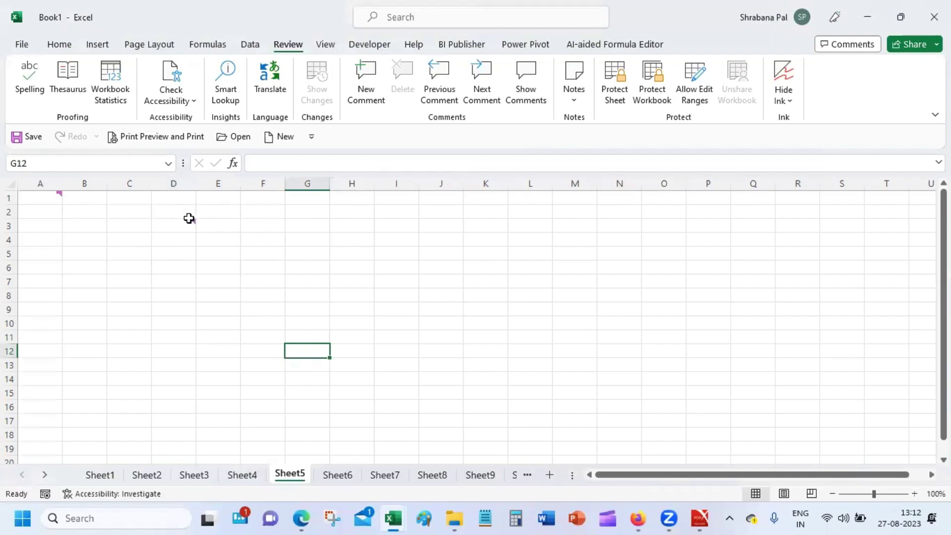
mouse_move(184, 223)
click(174, 269)
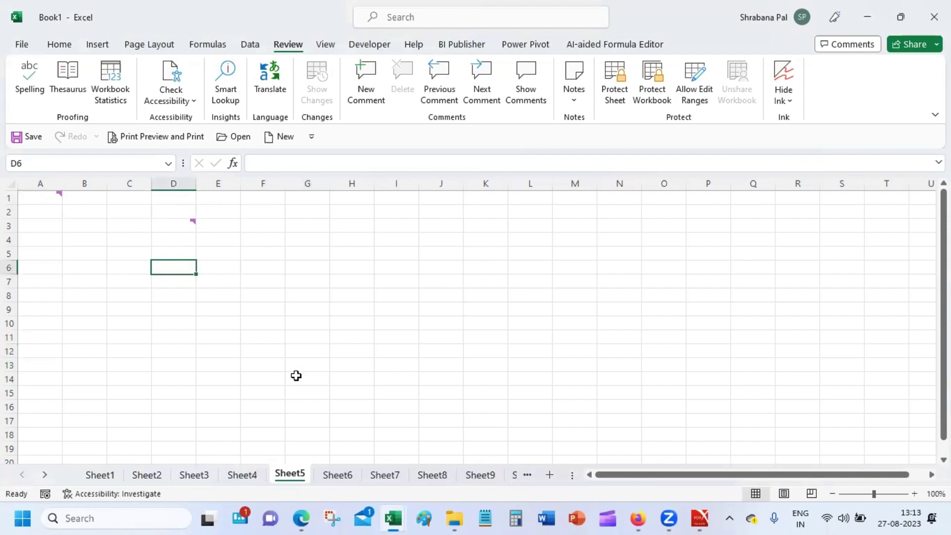
click(43, 200)
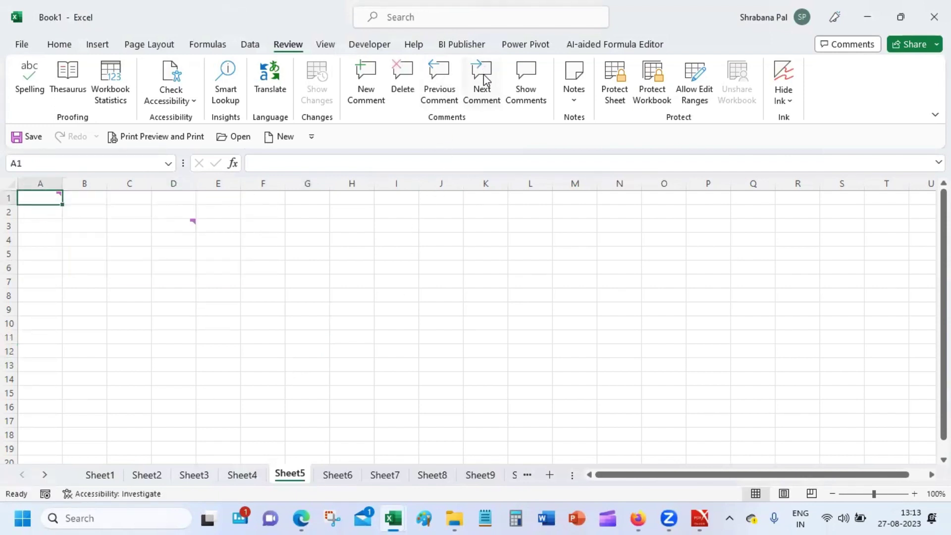
click(532, 74)
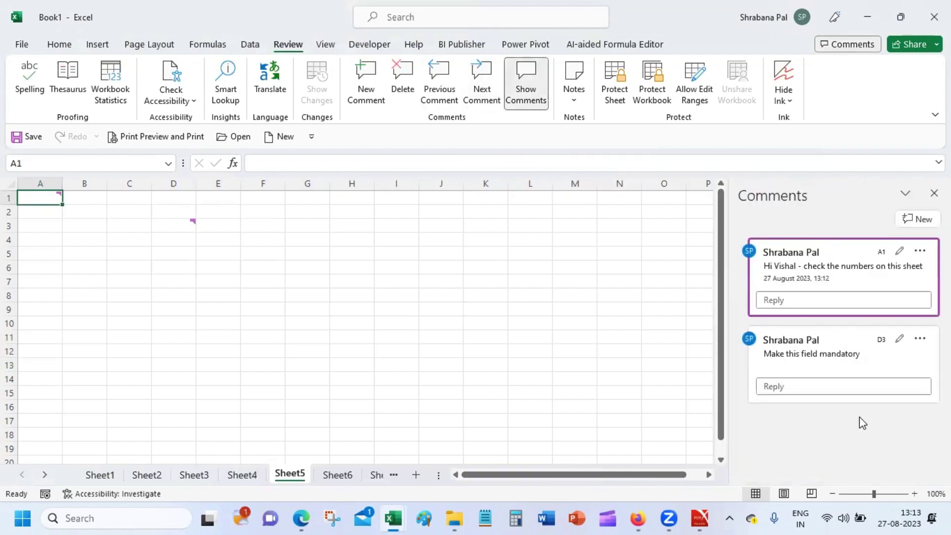
click(534, 80)
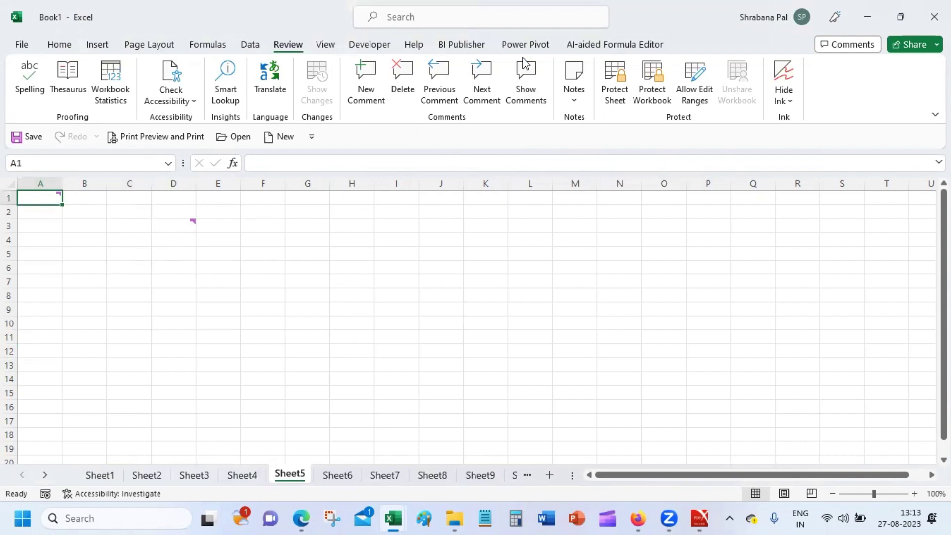
Cycle through the A1 and D3 comments with Next Comment, then go to Sheet6.
click(484, 83)
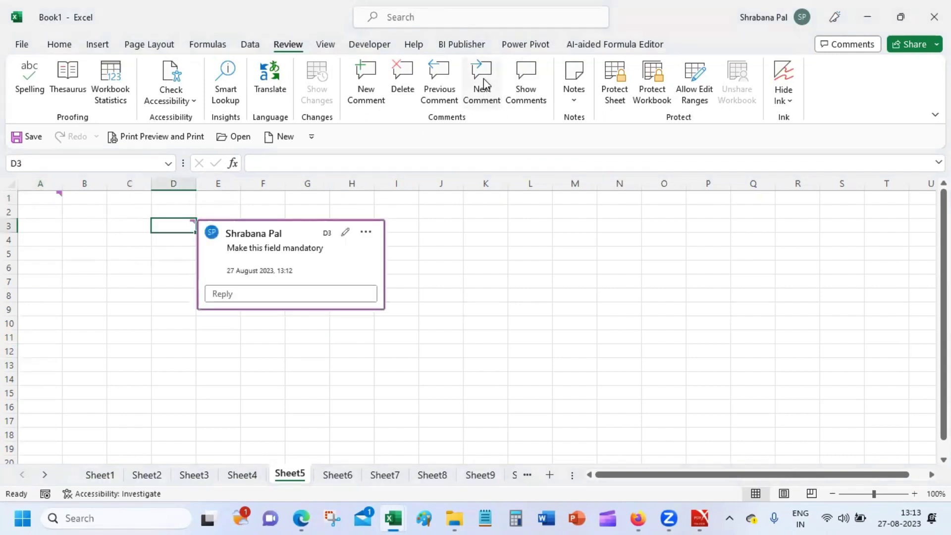
click(485, 83)
click(484, 83)
click(485, 83)
click(484, 84)
click(623, 254)
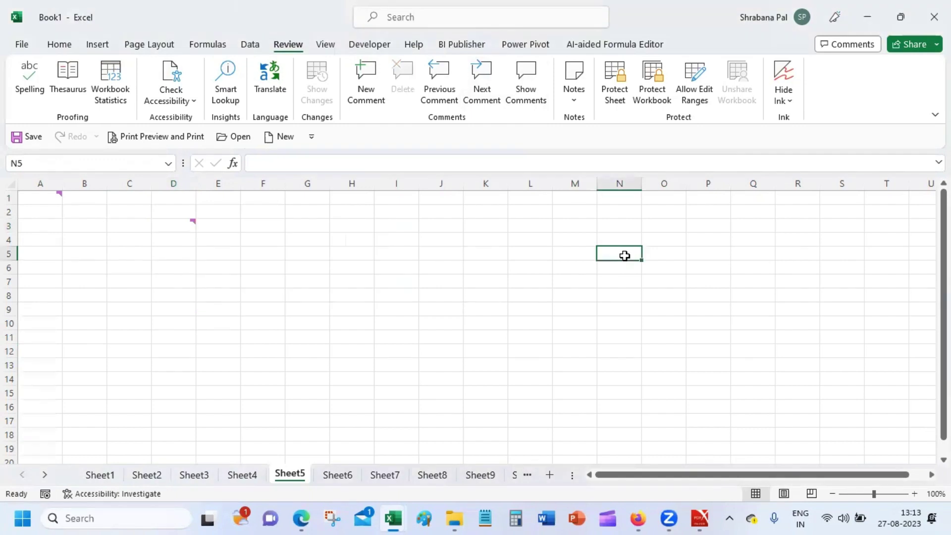
click(337, 475)
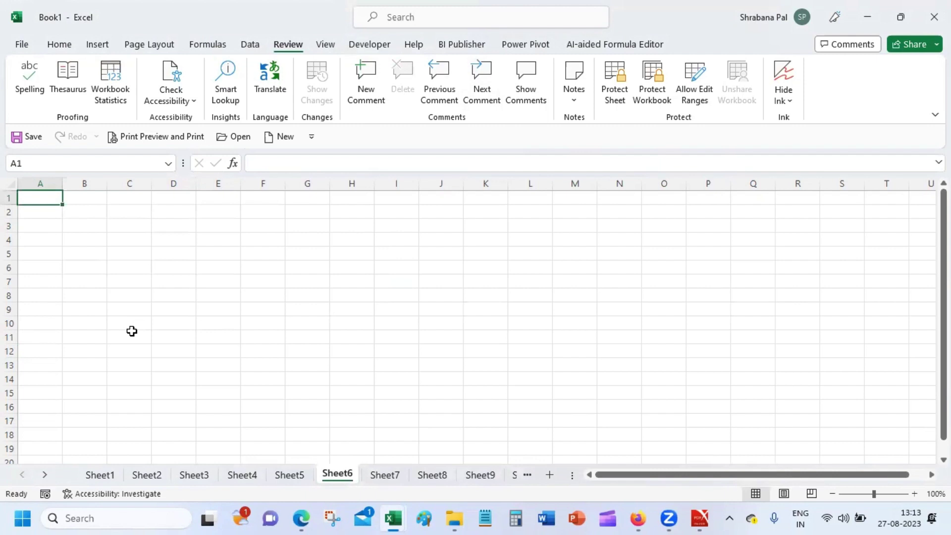
Enter 'Victoria Memorial' in B2 and 'Indian Museum' in B3.
click(88, 222)
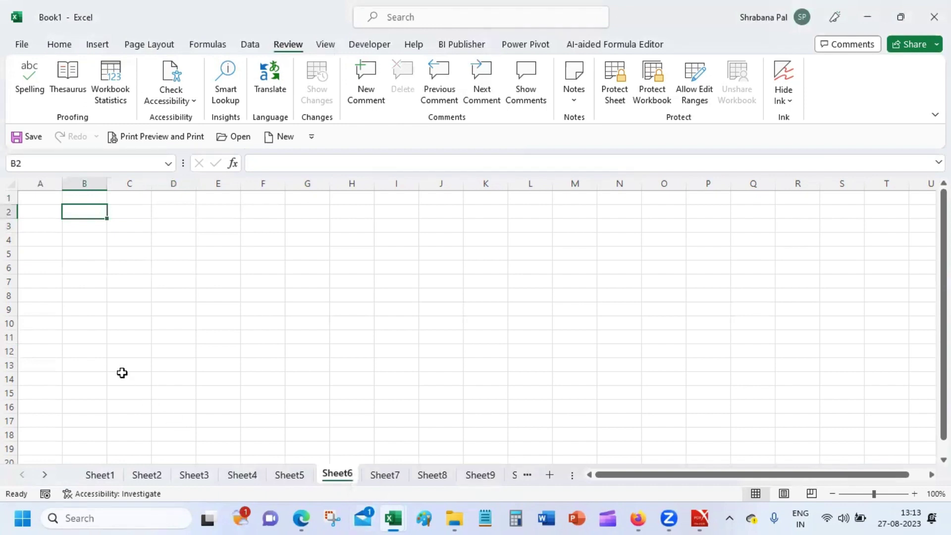
text(Victoria)
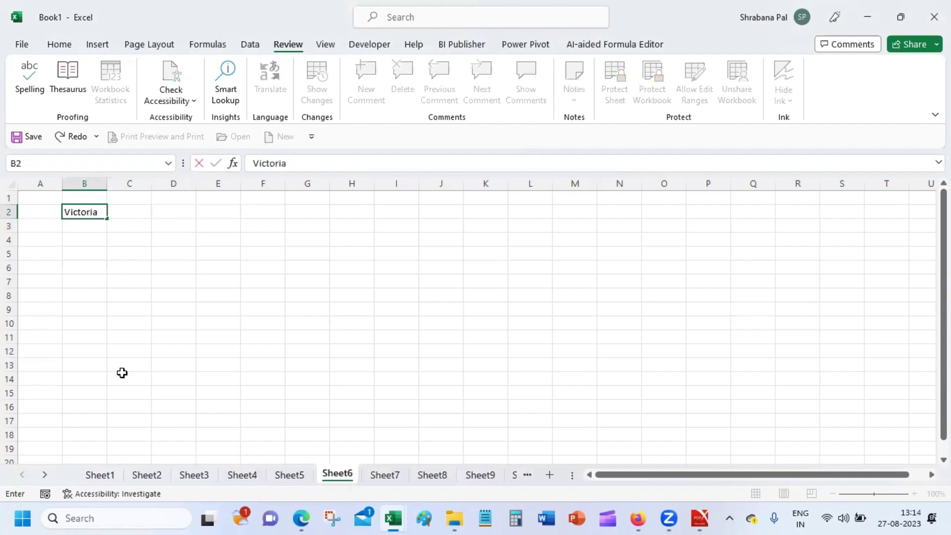
text( Memem)
key(BackSpace)
key(BackSpace)
text(orial)
key(Return)
text(I)
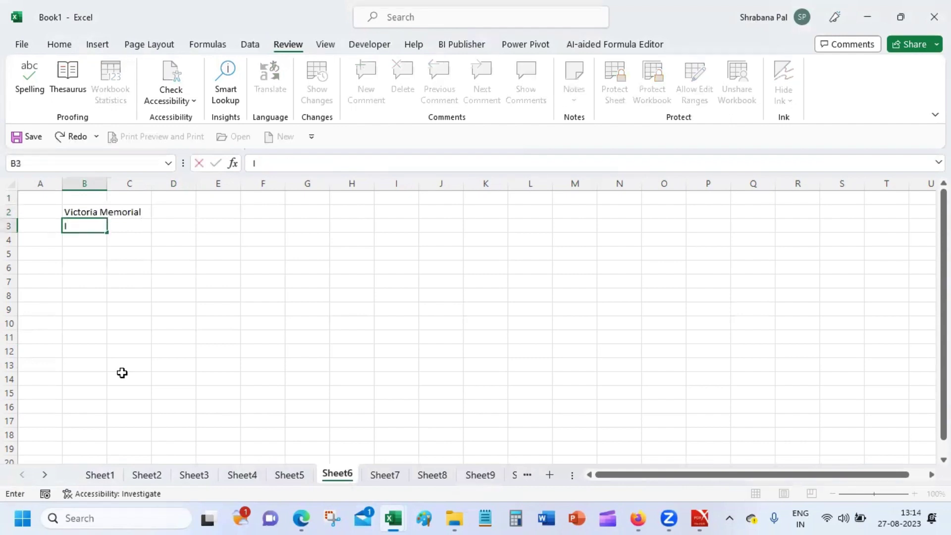
text(ndian Musue)
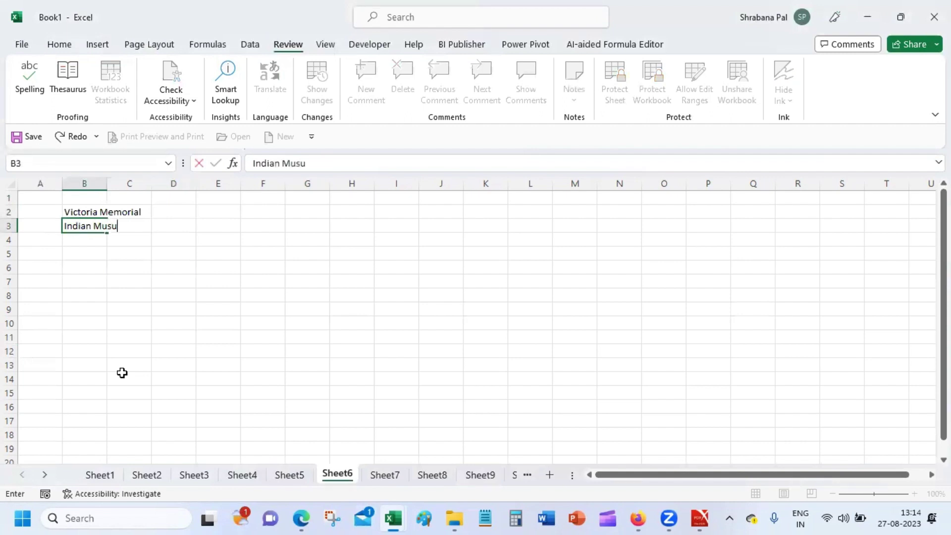
key(BackSpace)
key(BackSpace)
text(eum)
key(Return)
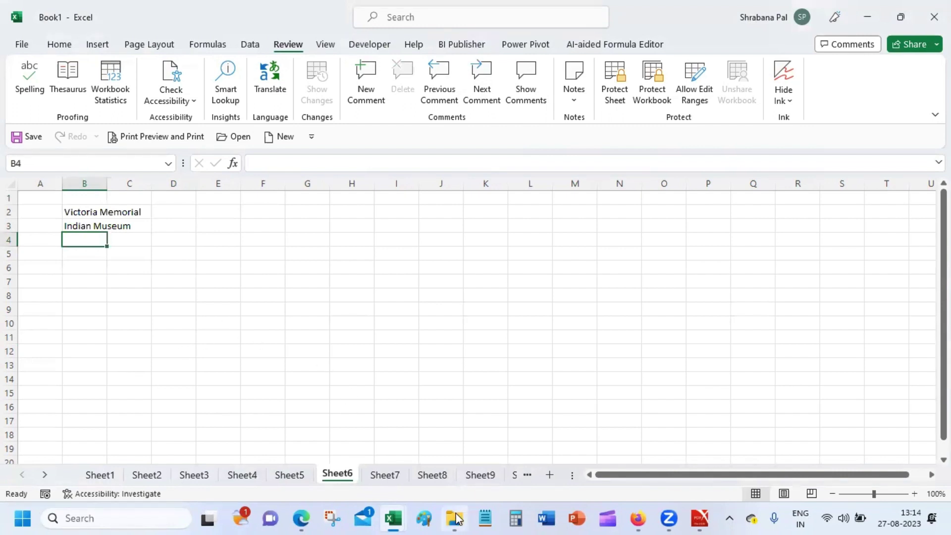
In File Explorer, navigate from training up through Palium into the Personal folder's person-named subfolder.
click(455, 517)
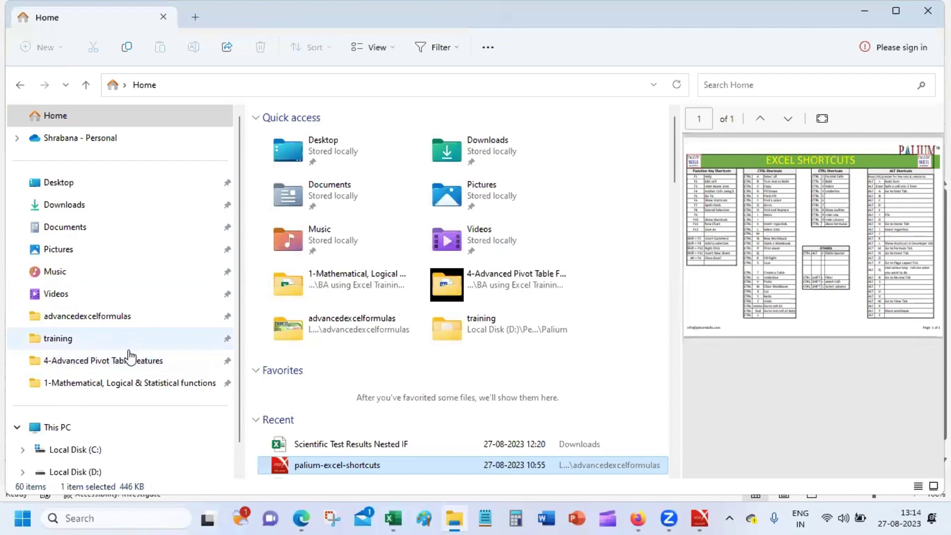
click(127, 336)
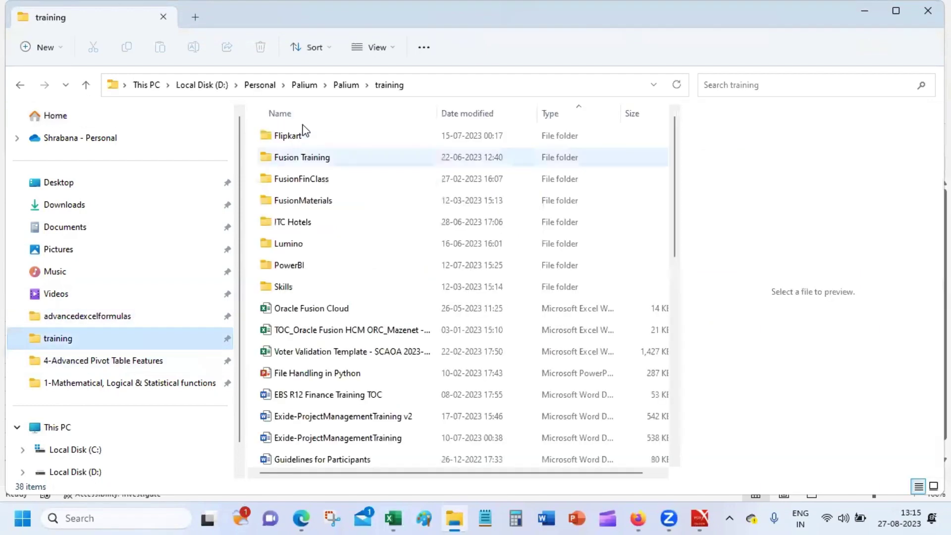
click(333, 86)
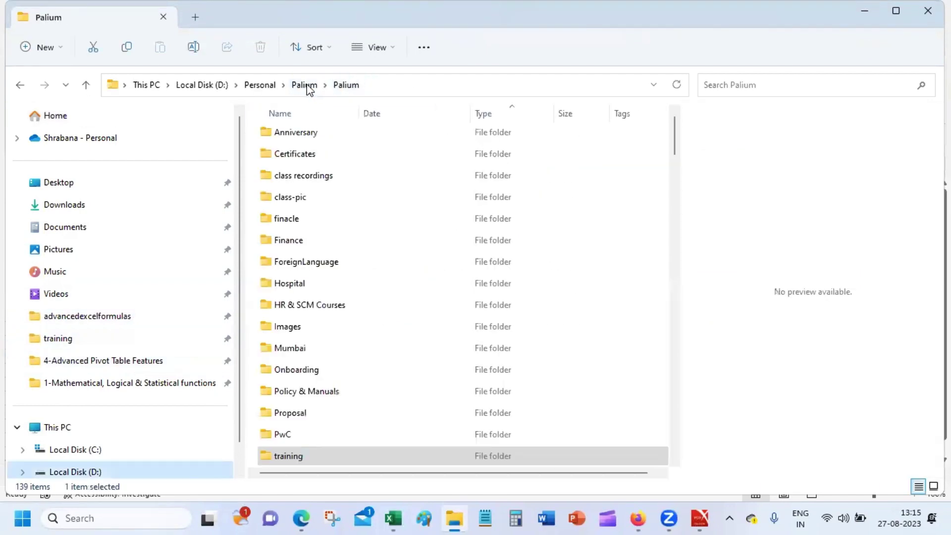
click(307, 87)
click(268, 85)
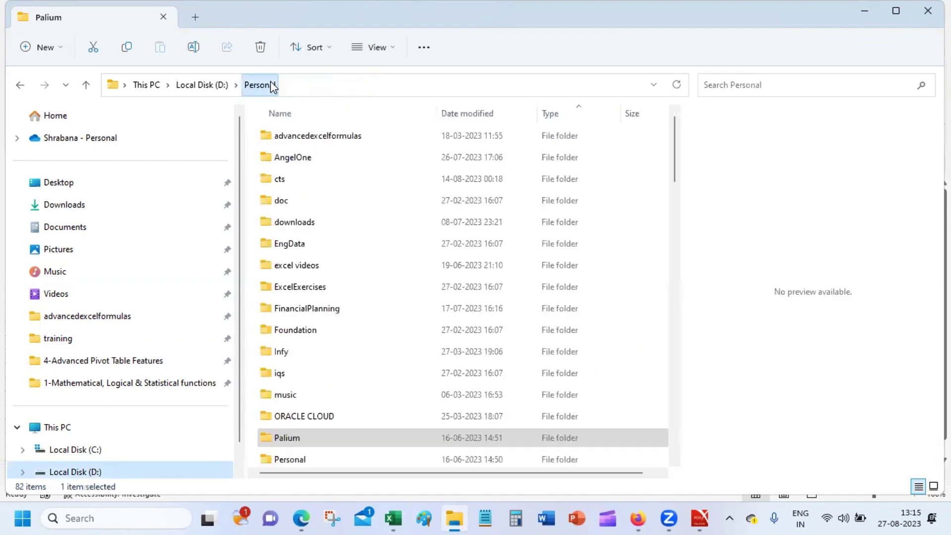
click(318, 221)
key(p)
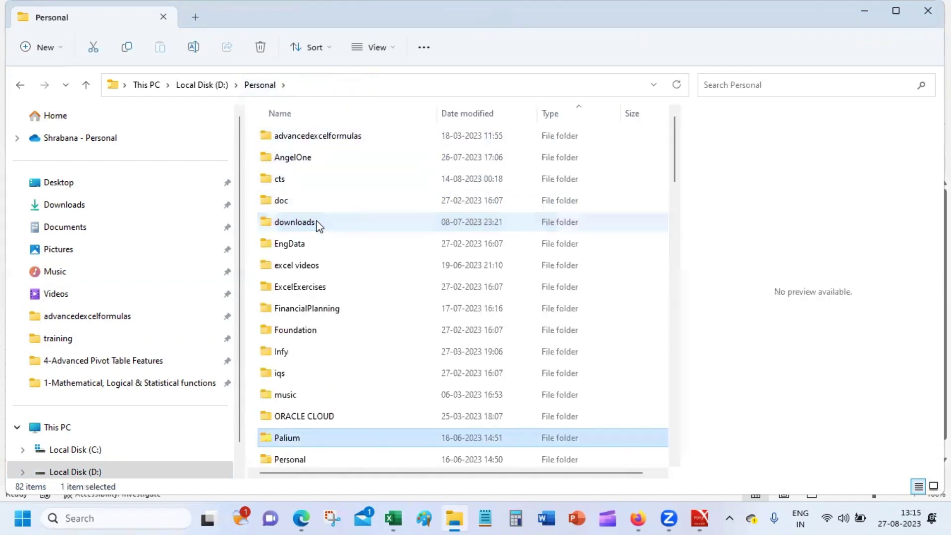
double_click(348, 458)
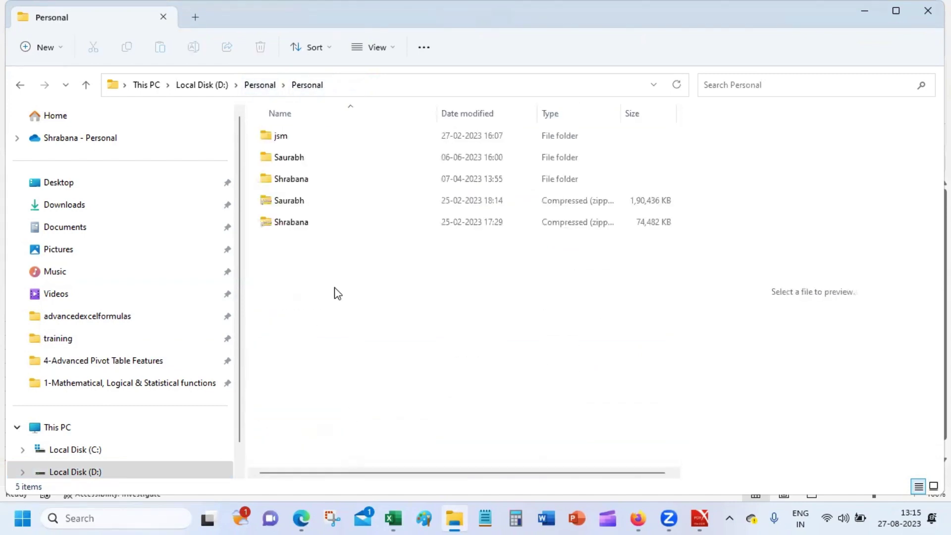
double_click(326, 169)
double_click(331, 140)
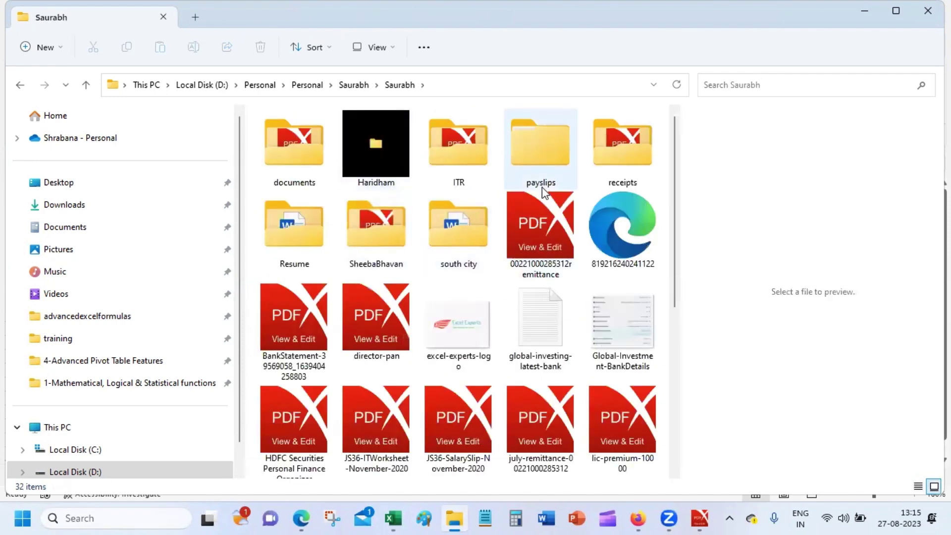
mouse_move(542, 186)
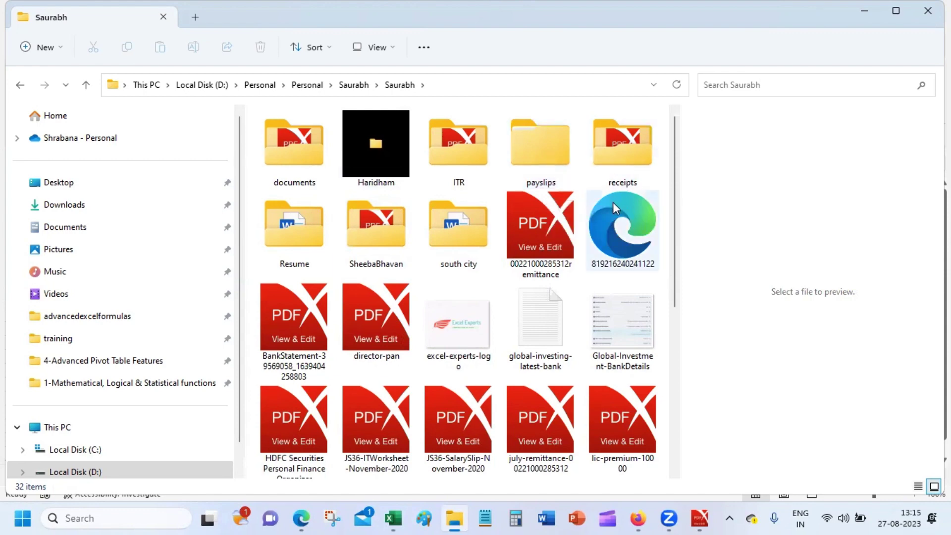
Open the south city folder and then its 21G subfolder.
click(439, 222)
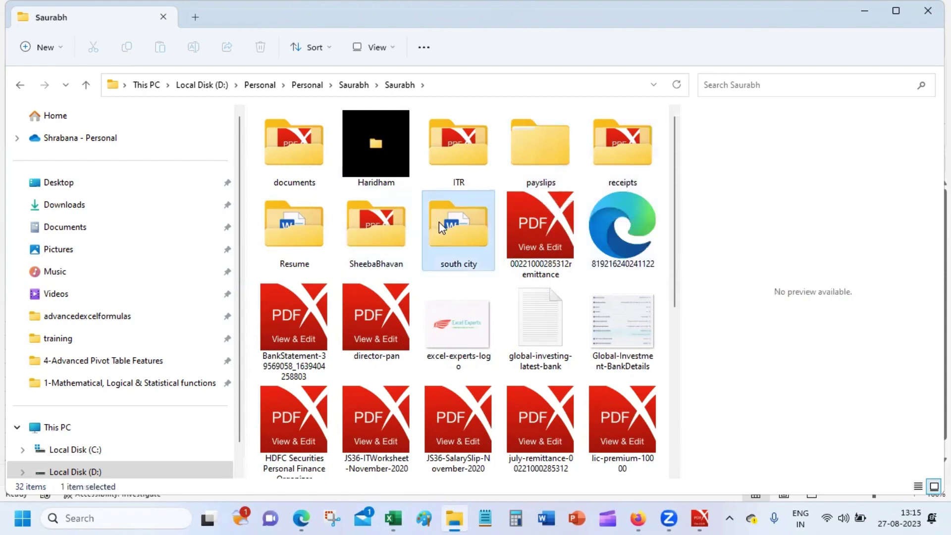
double_click(438, 221)
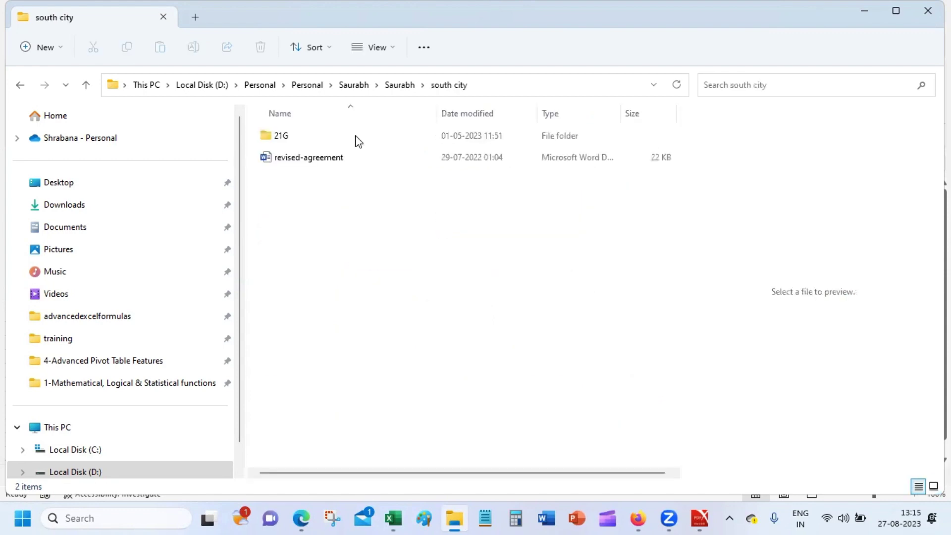
click(415, 87)
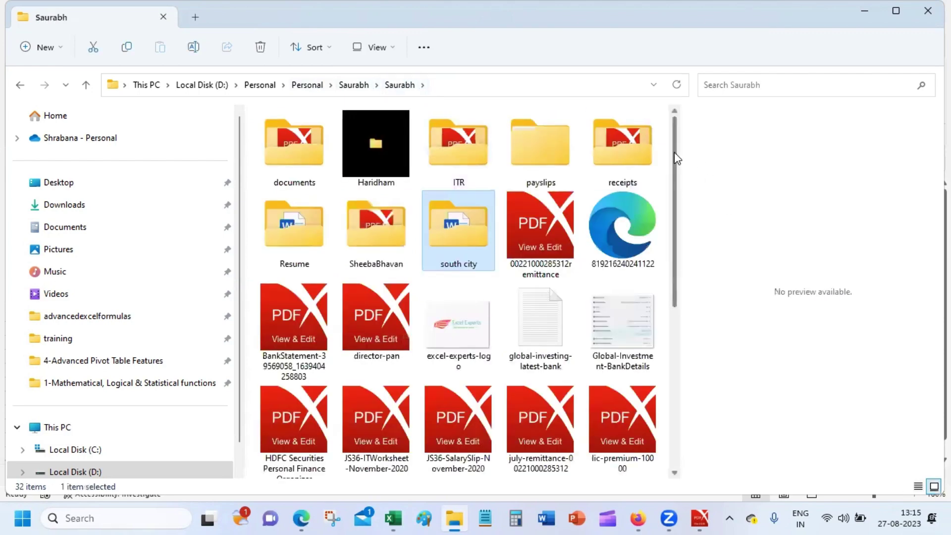
scroll(676, 168, down, 5)
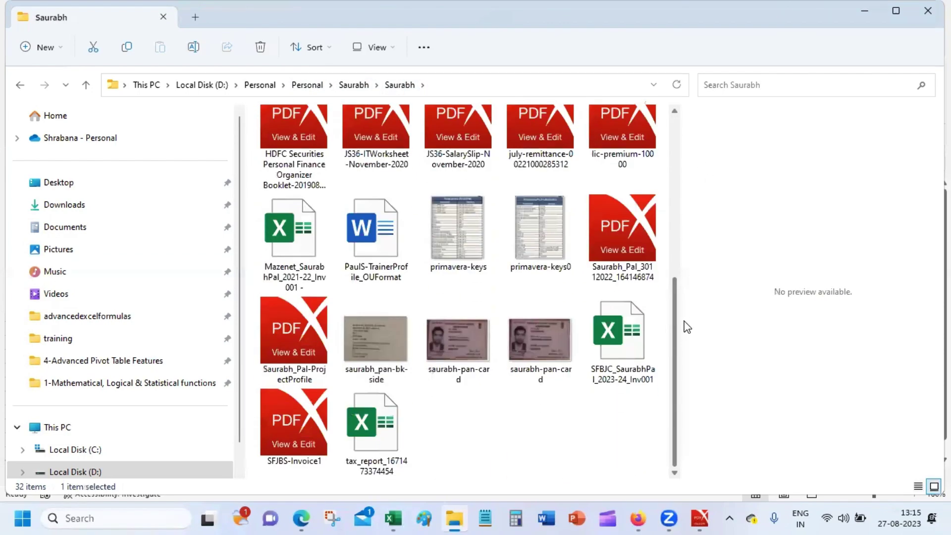
scroll(690, 361, up, 5)
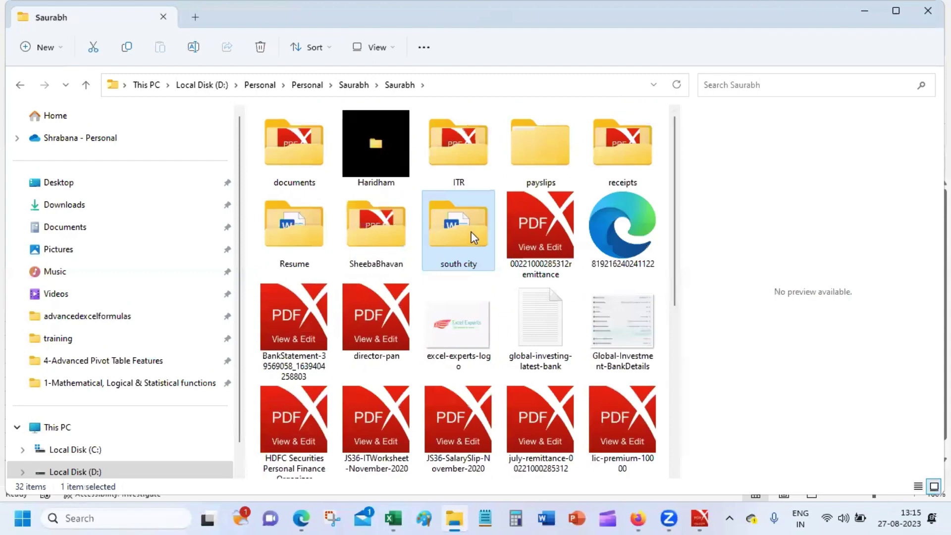
double_click(458, 230)
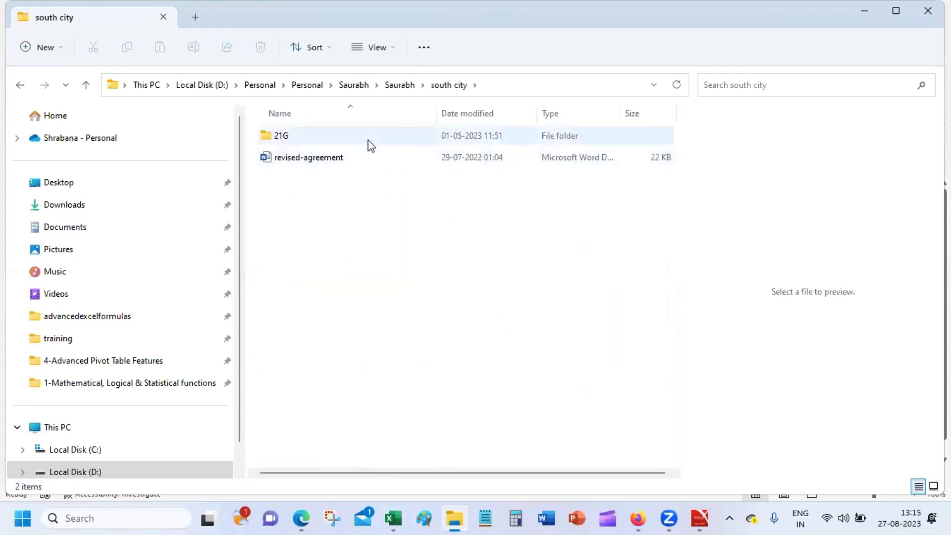
double_click(371, 145)
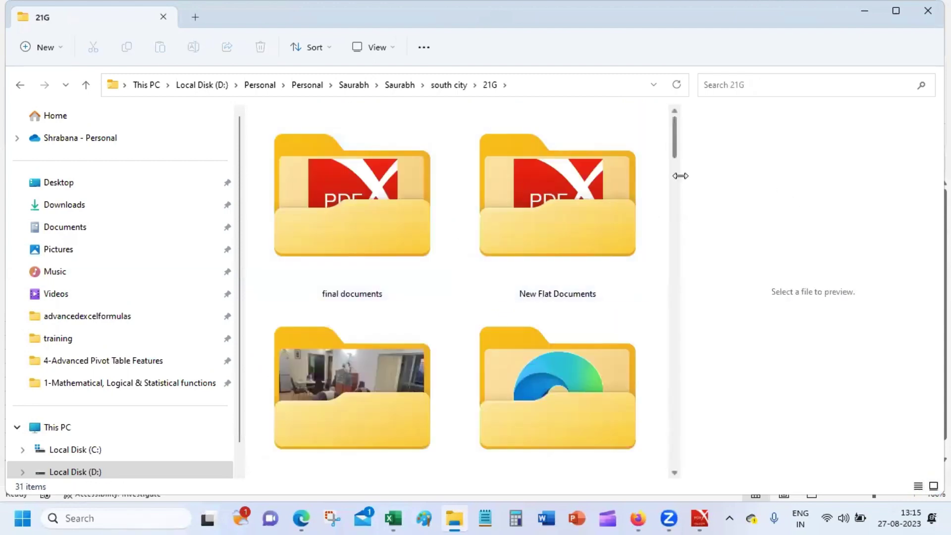
drag(673, 136, 670, 4)
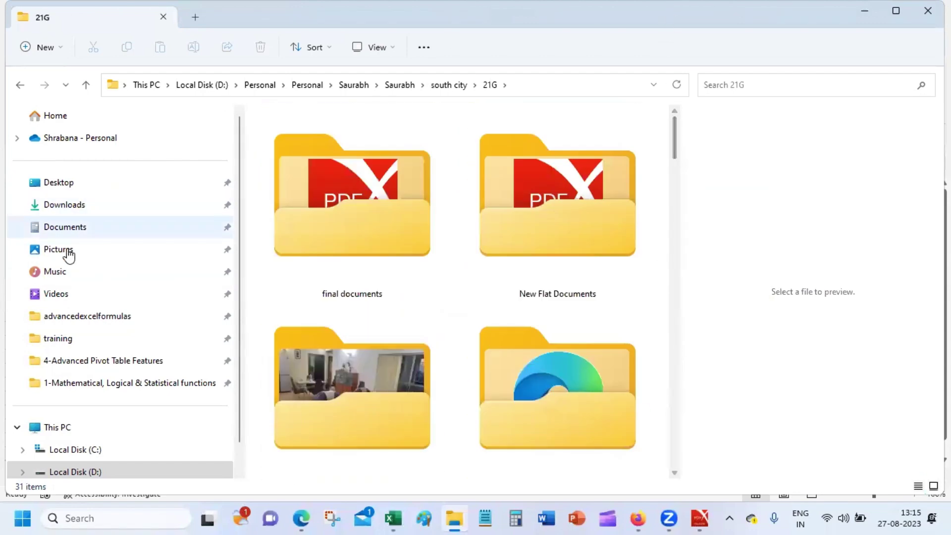
click(76, 257)
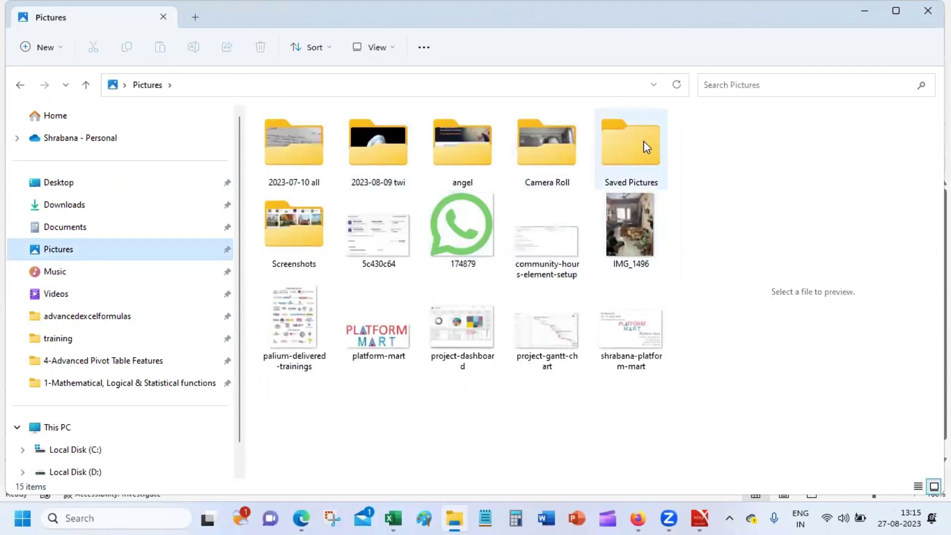
double_click(316, 225)
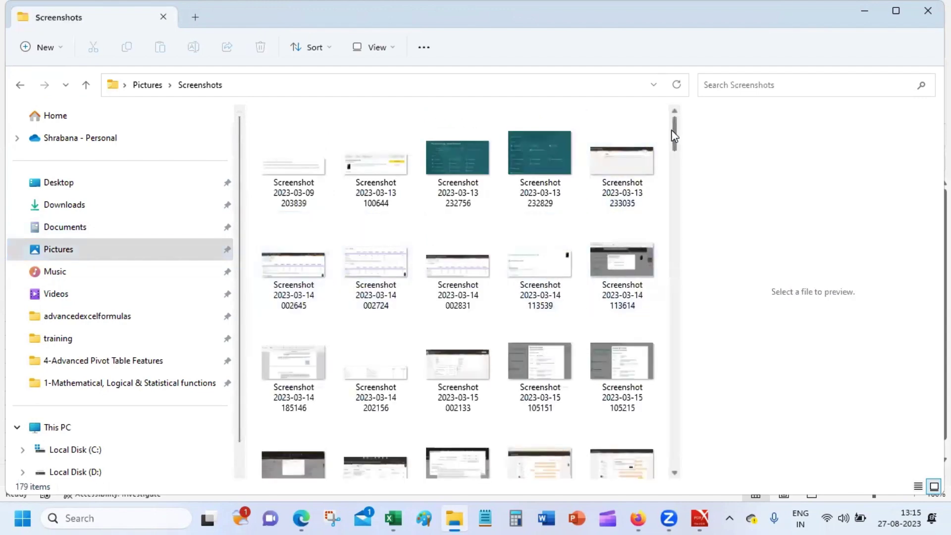
drag(675, 133, 674, 296)
click(629, 314)
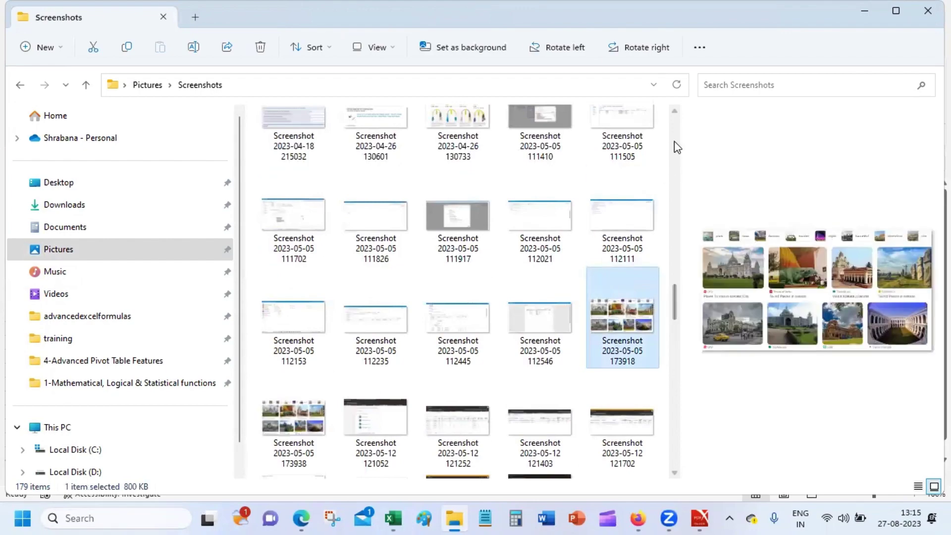
scroll(674, 133, up, 3)
scroll(673, 126, up, 10)
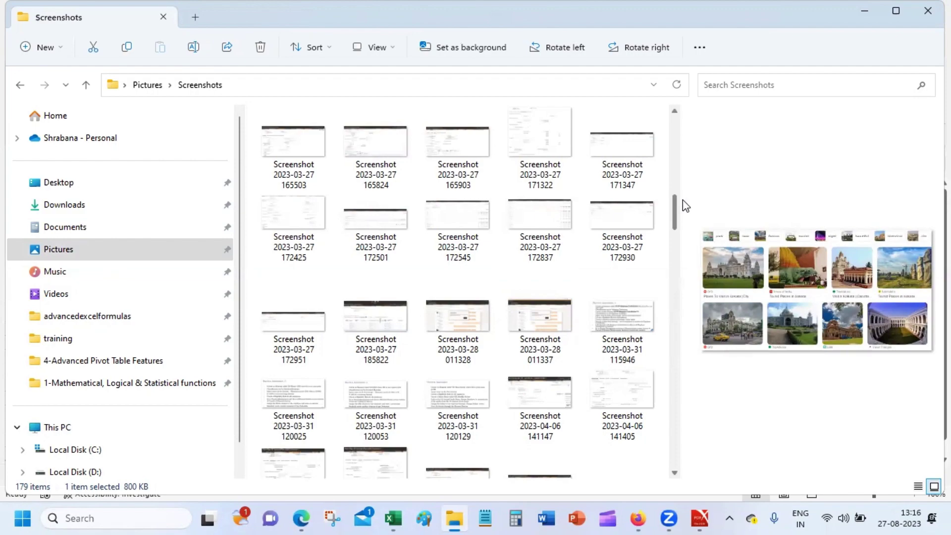
drag(674, 208, 683, 331)
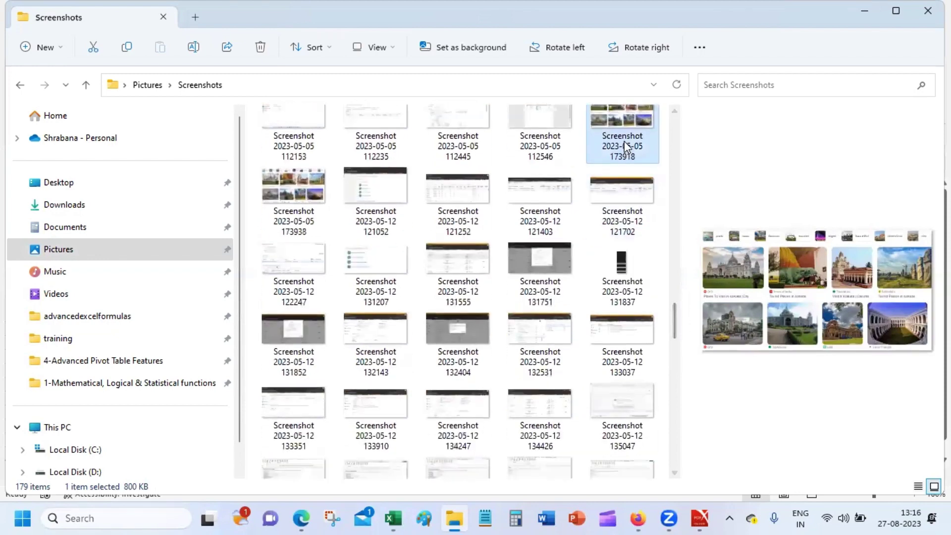
click(283, 183)
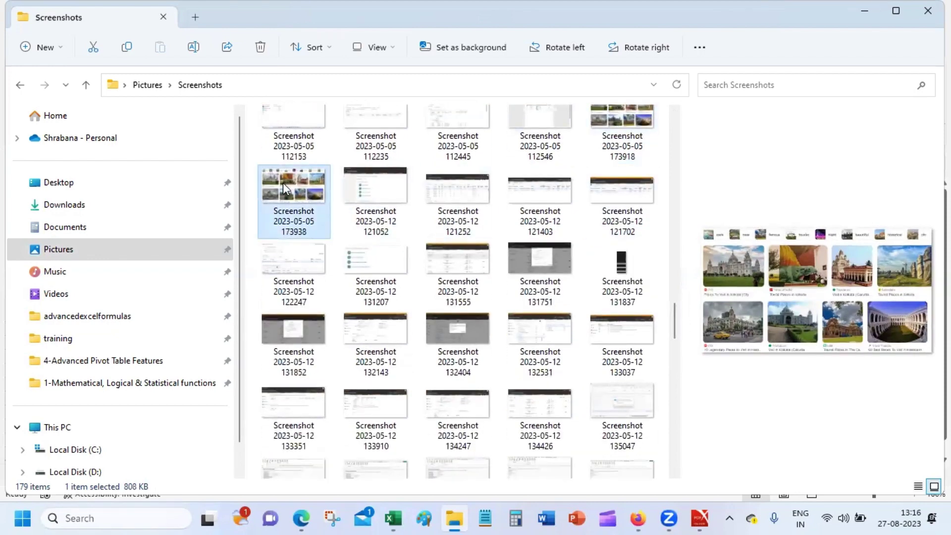
right_click(284, 183)
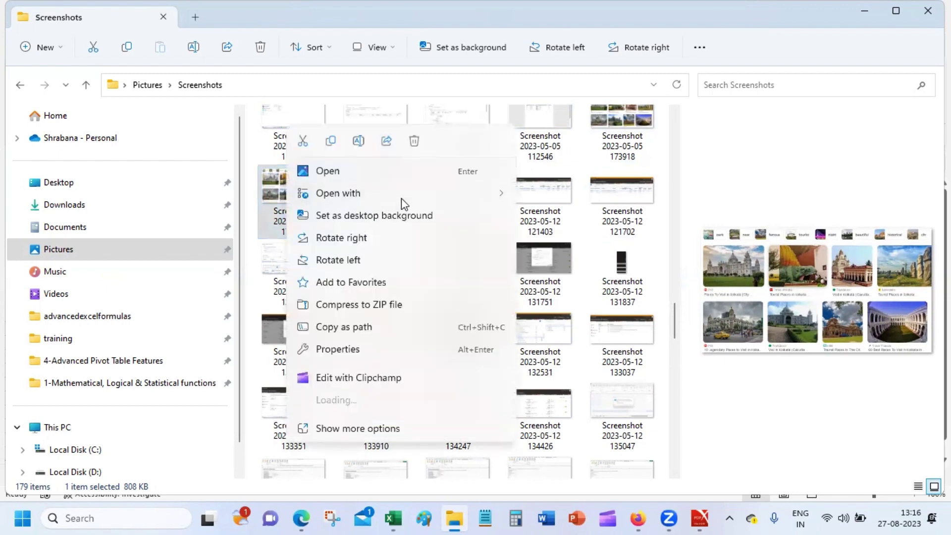
Open the Kolkata monuments screenshot (173938) in Paint.
mouse_move(402, 195)
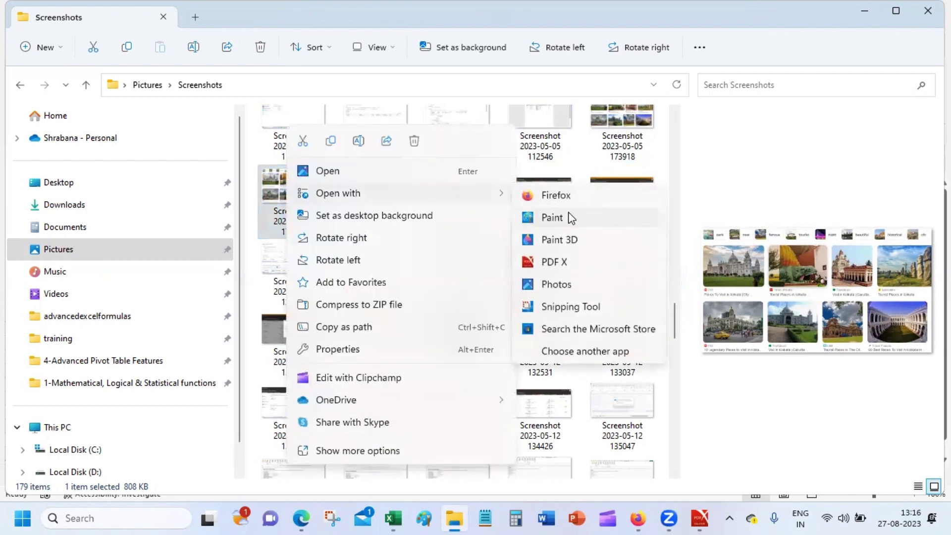
click(552, 217)
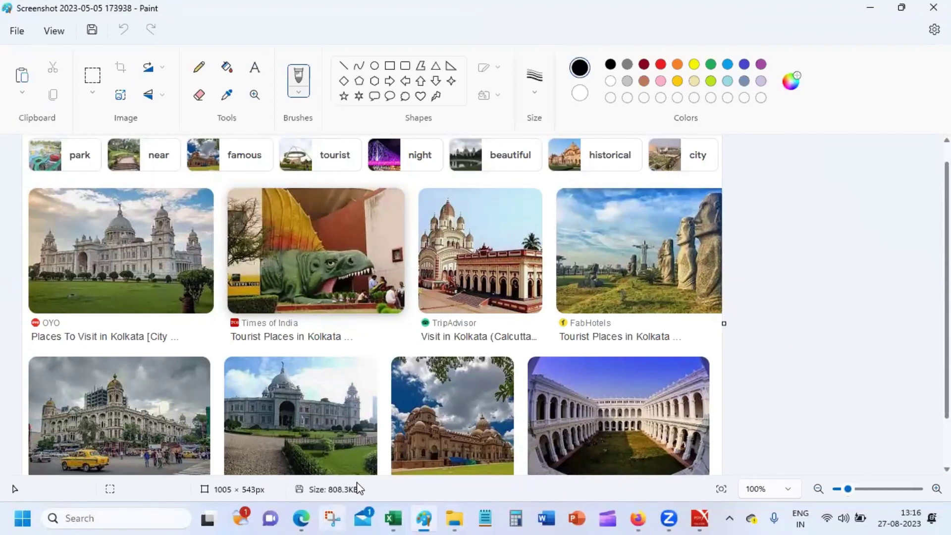
Crop the screenshot down to the temple photo using a rectangular selection.
click(92, 76)
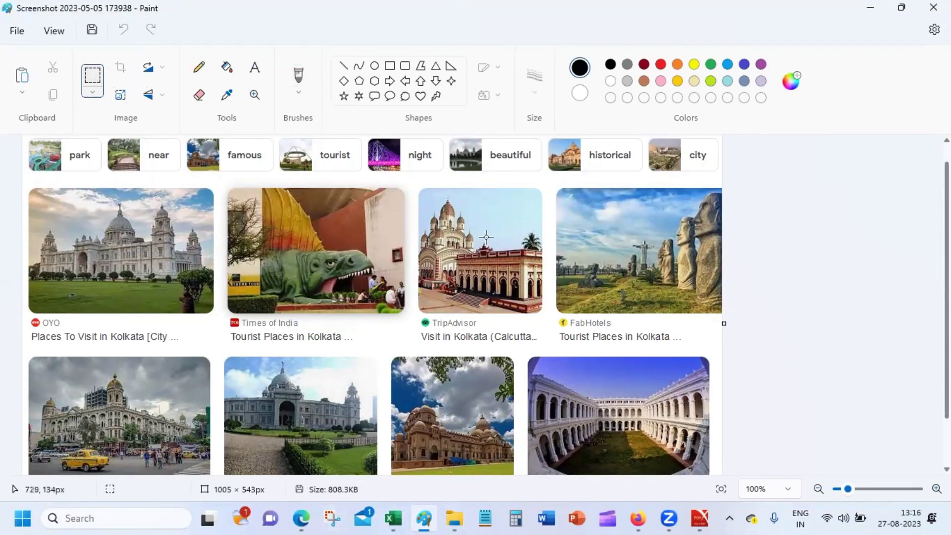
drag(414, 182, 436, 240)
drag(467, 278, 546, 315)
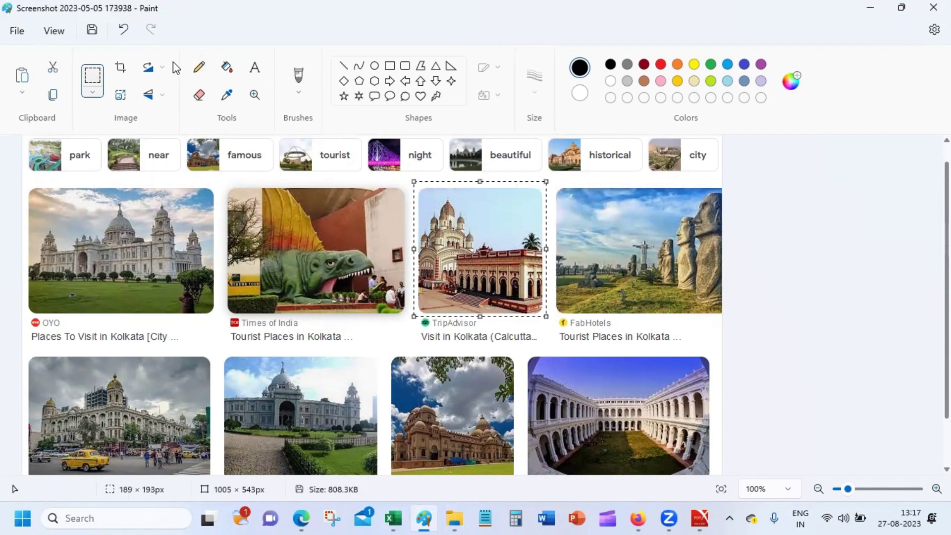
click(118, 69)
Save the crop as PNG 'dakshineshwar' in Pictures, accept the transparency warning, and close Paint.
click(20, 34)
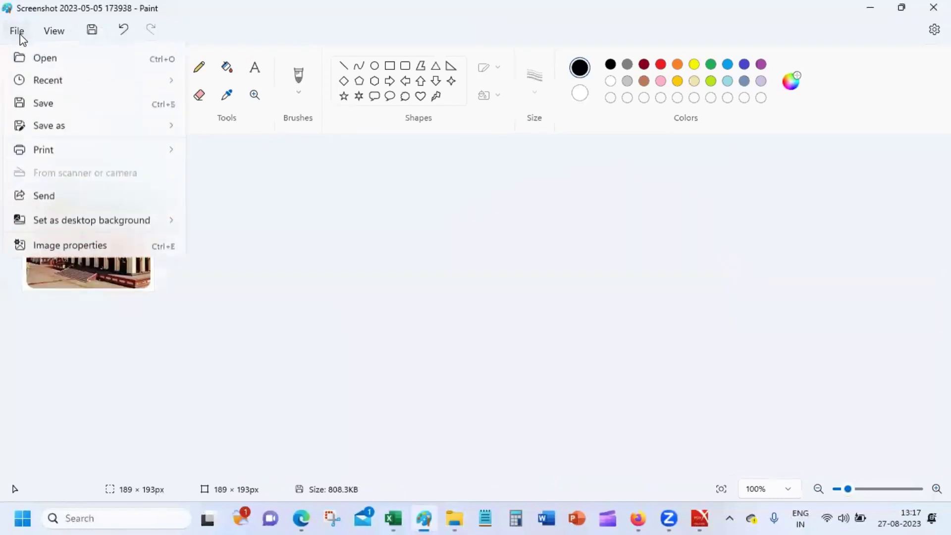
mouse_move(84, 150)
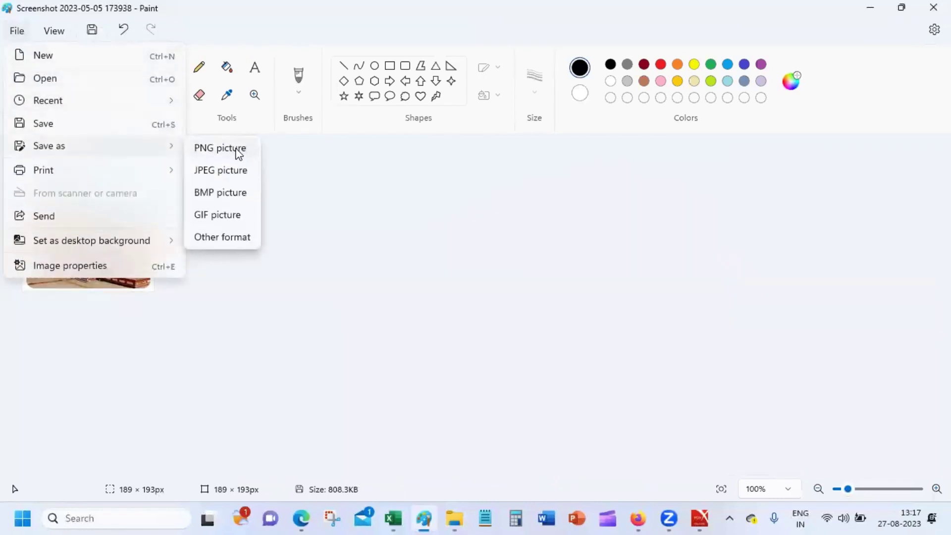
click(238, 153)
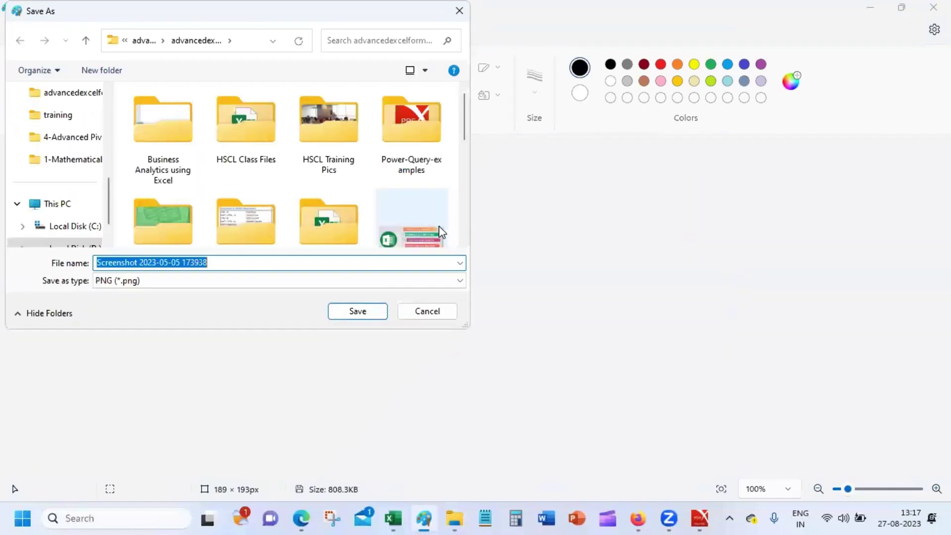
text(dak)
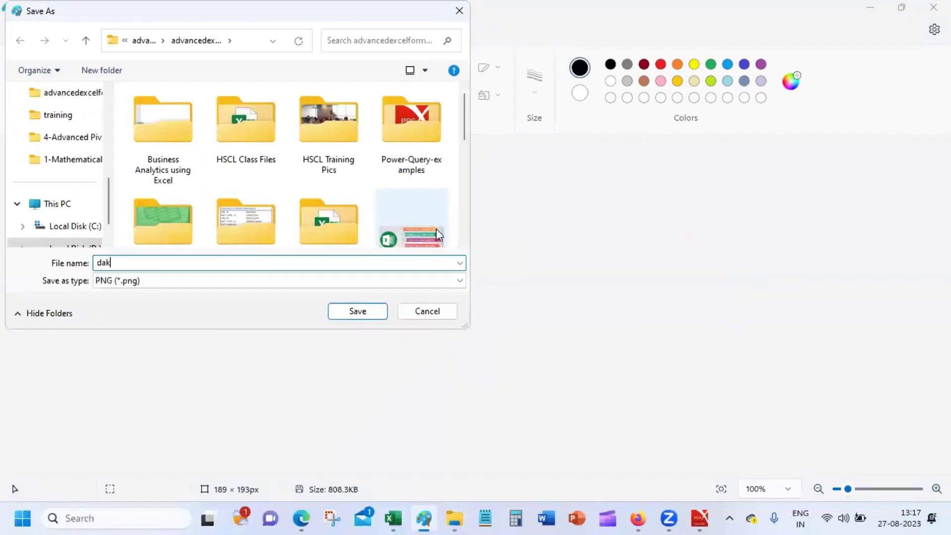
text(shineshwar)
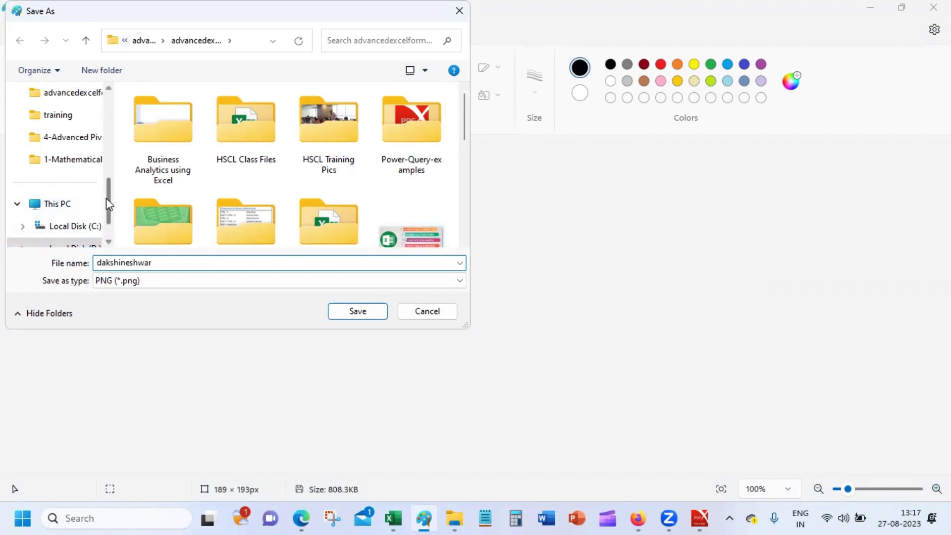
drag(110, 204, 110, 174)
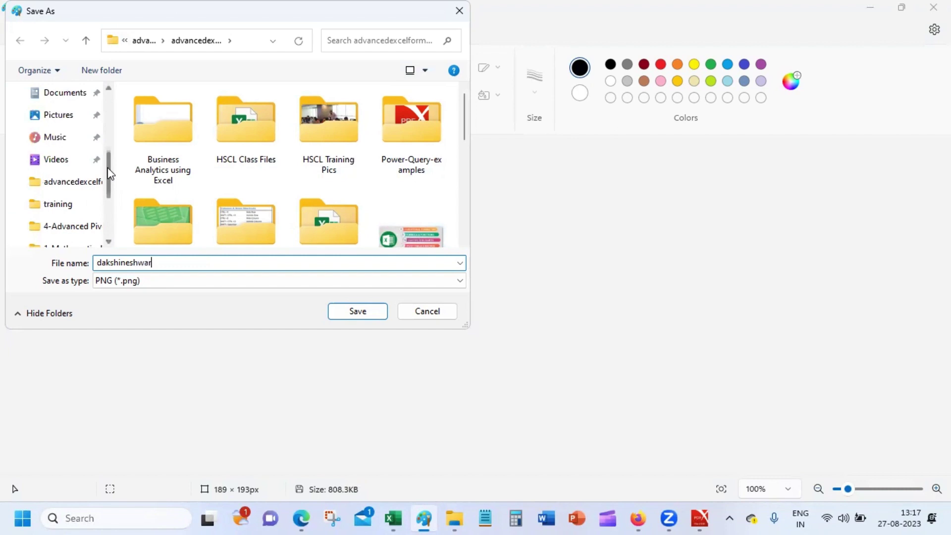
click(79, 121)
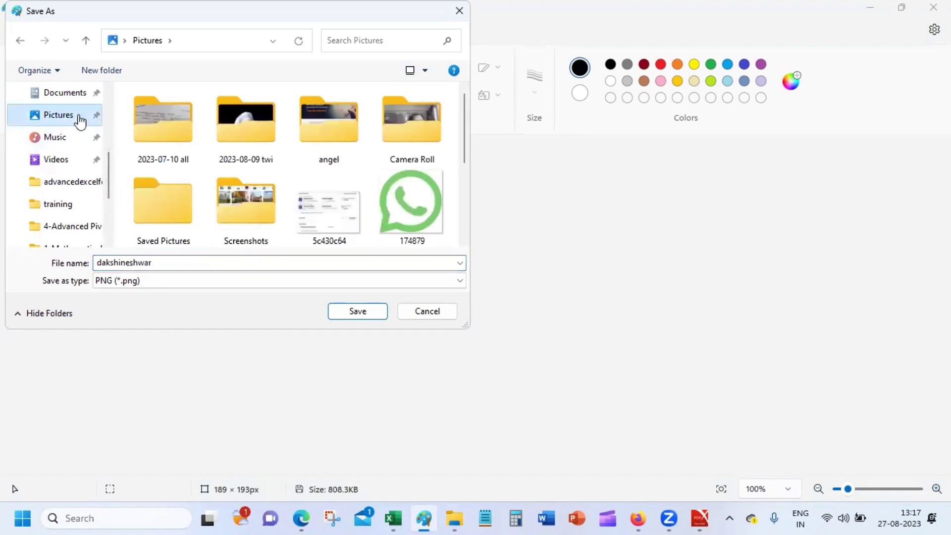
click(352, 311)
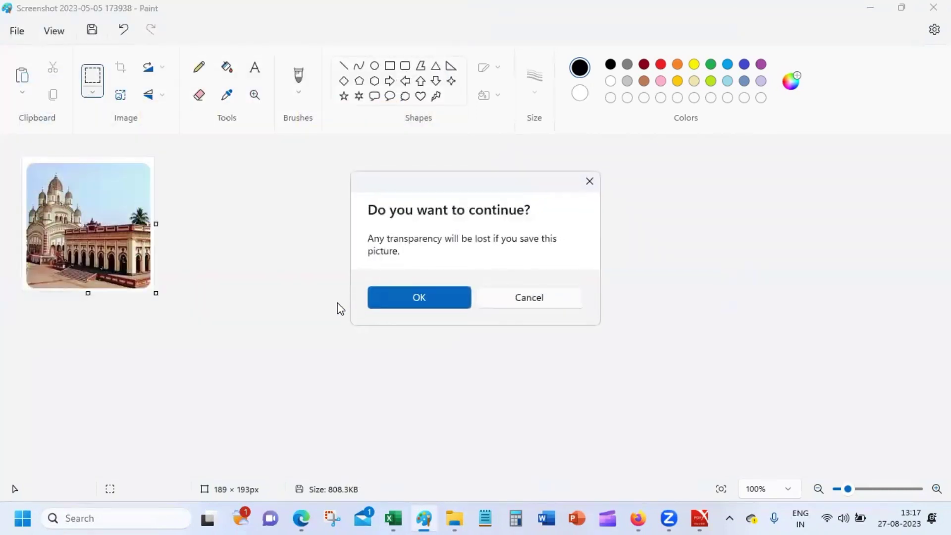
click(444, 297)
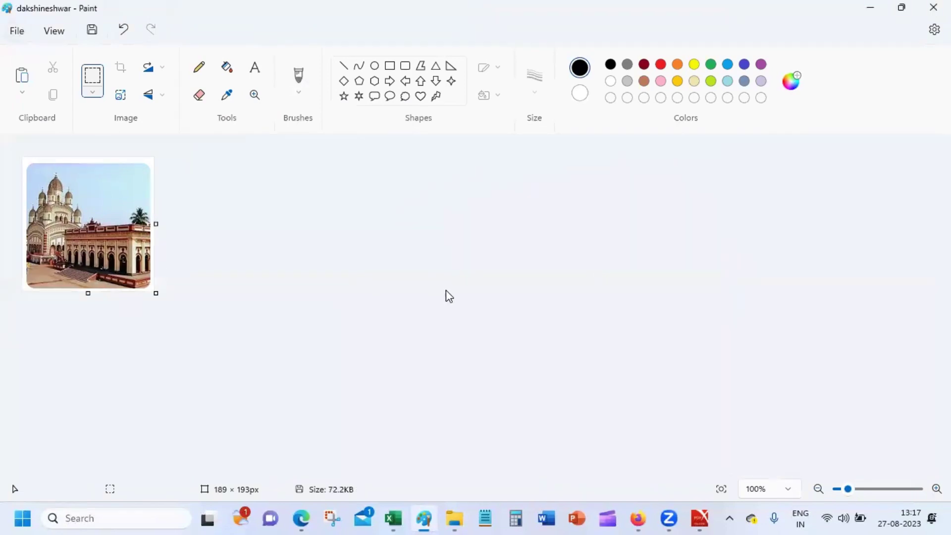
click(933, 8)
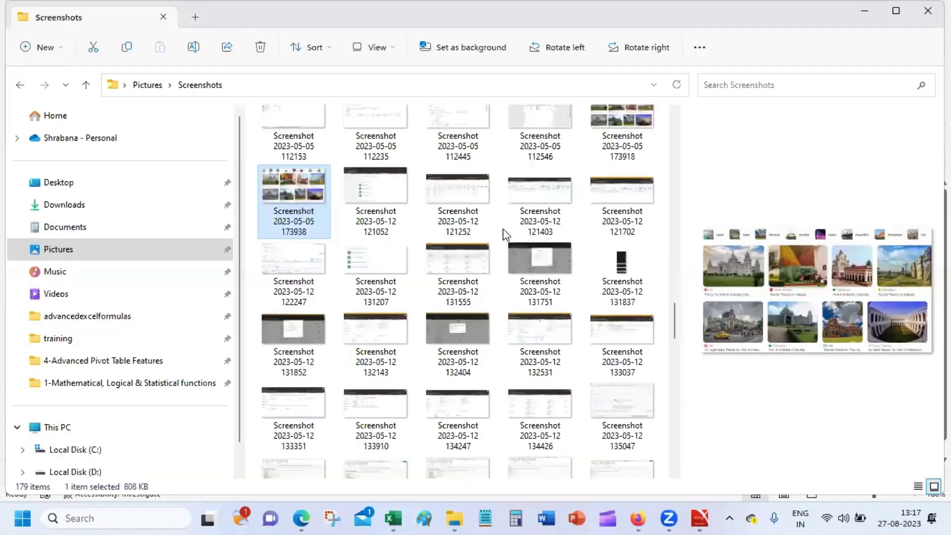
right_click(284, 196)
mouse_move(384, 194)
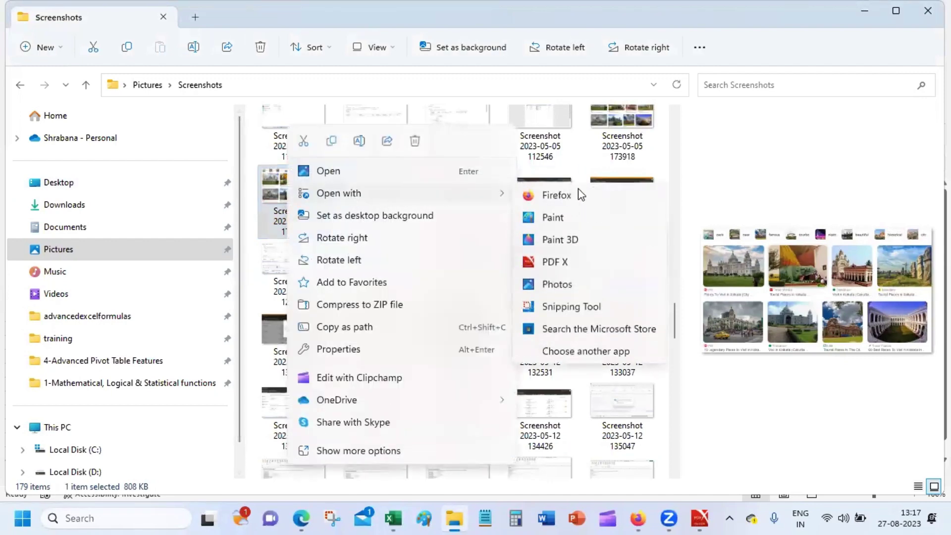
click(576, 218)
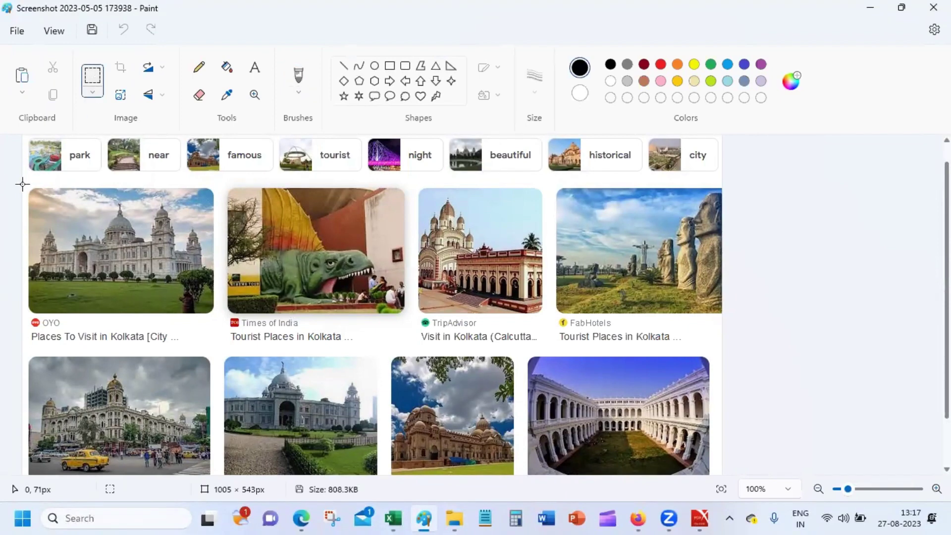
Crop to the first Victoria Memorial photo, save it as PNG 'victoria', and close Paint.
drag(23, 184, 219, 318)
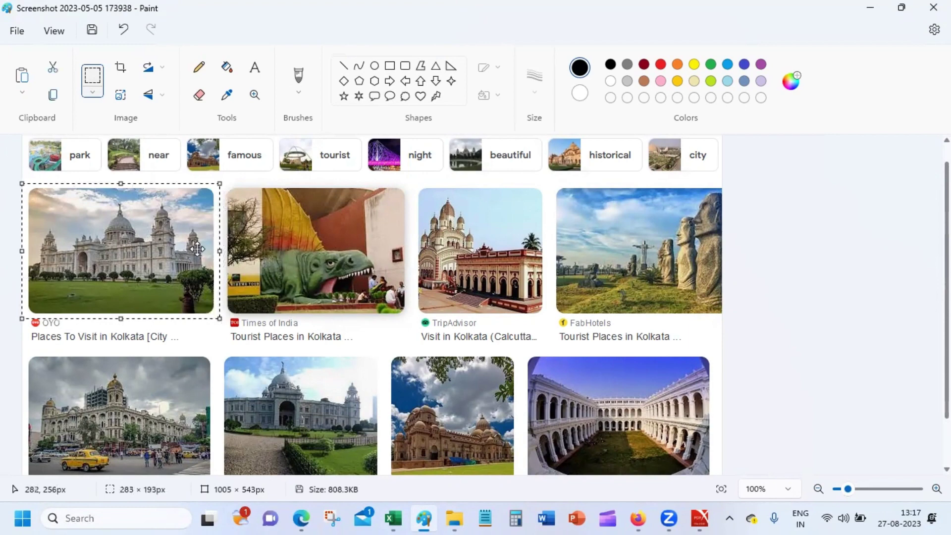
click(121, 66)
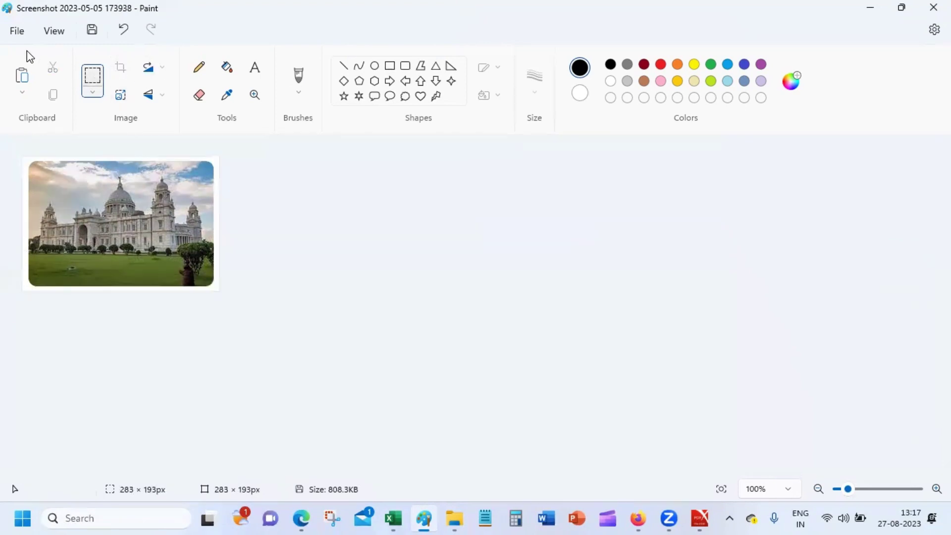
click(17, 32)
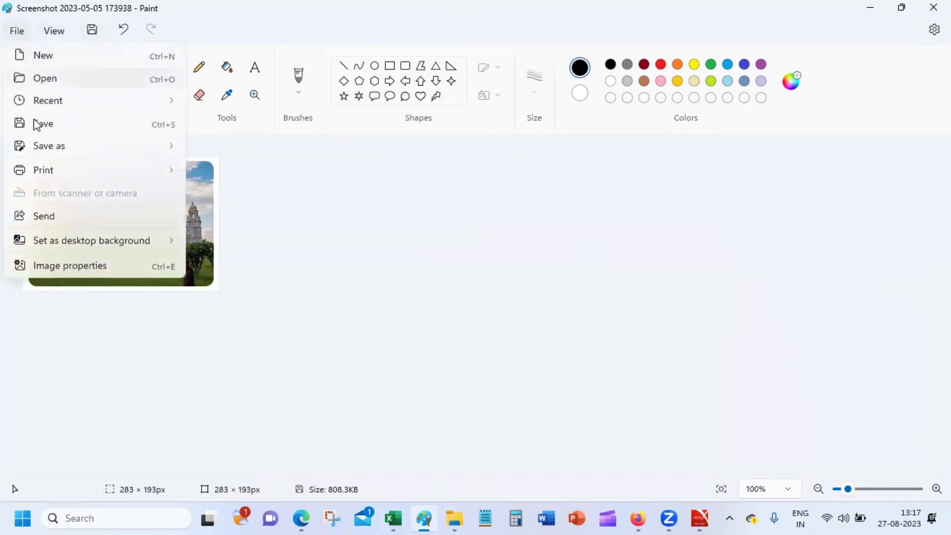
click(227, 150)
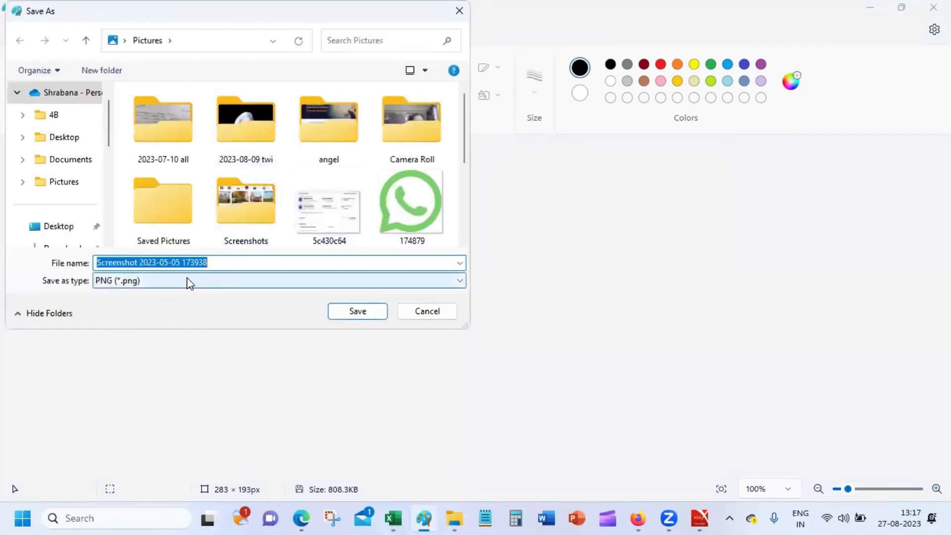
text(victoria)
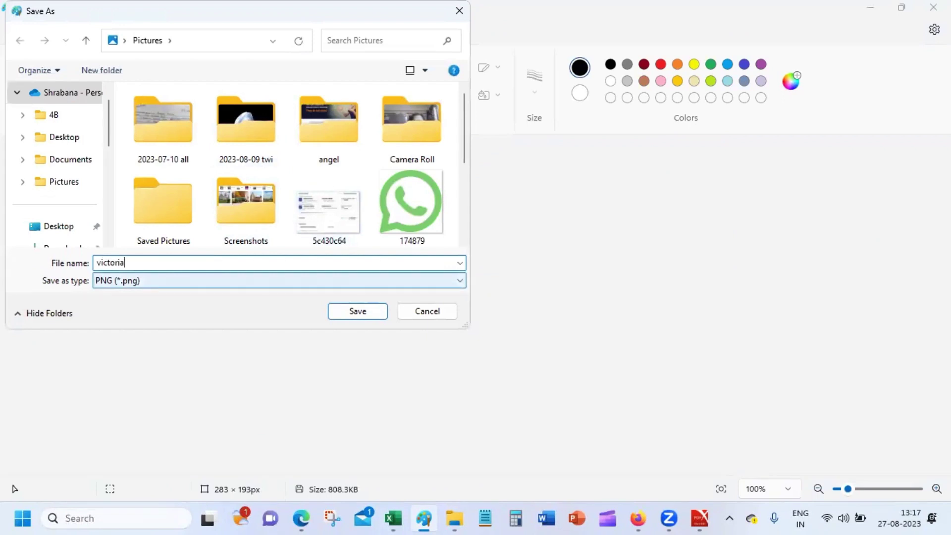
key(Return)
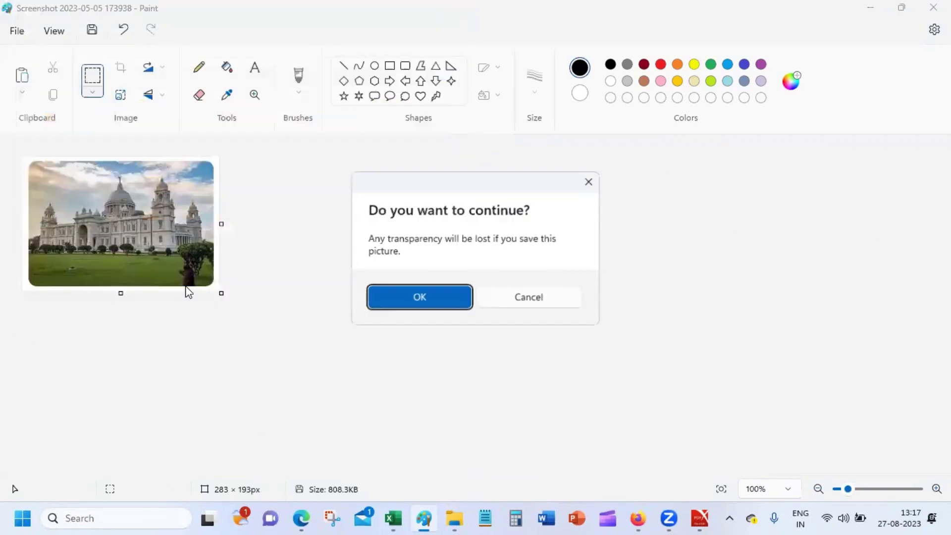
click(438, 298)
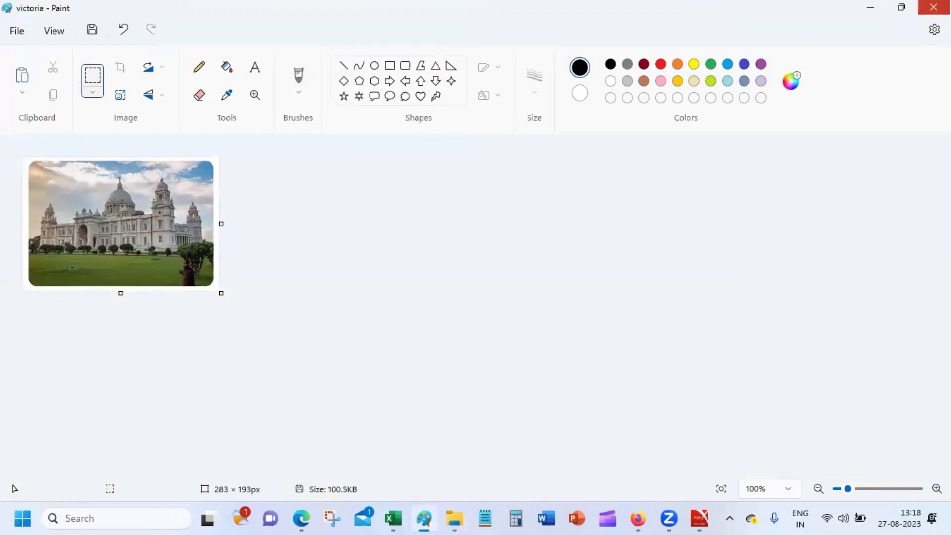
click(933, 7)
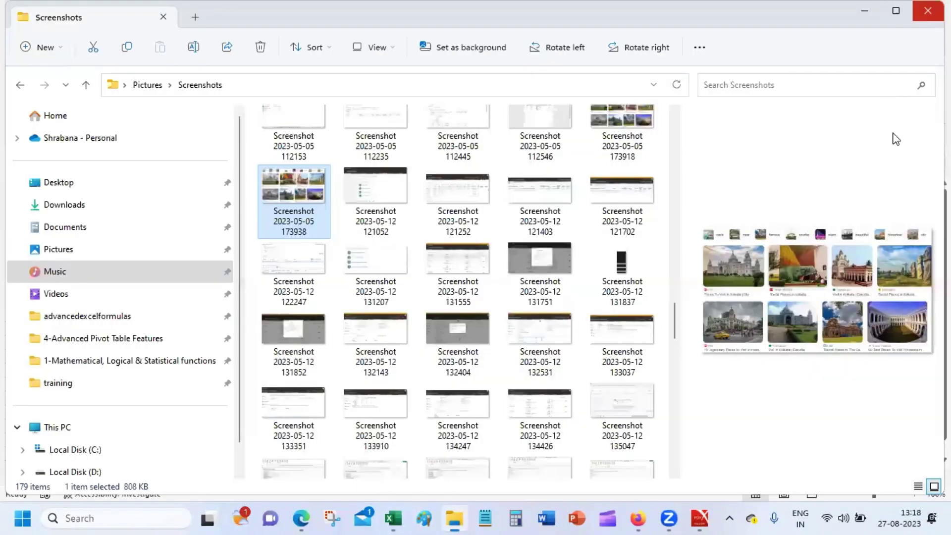
Open the 173938 Kolkata monuments screenshot in Paint once more.
right_click(872, 328)
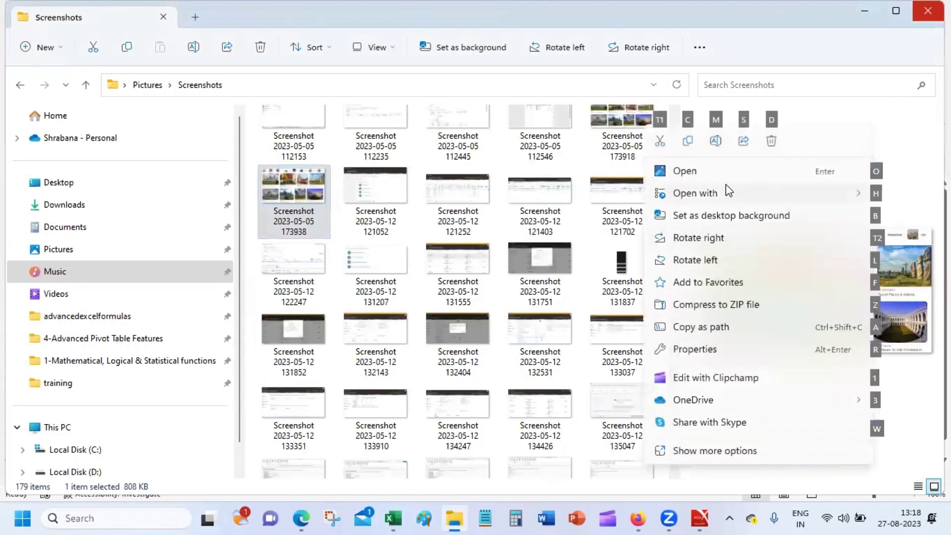
mouse_move(678, 194)
click(555, 212)
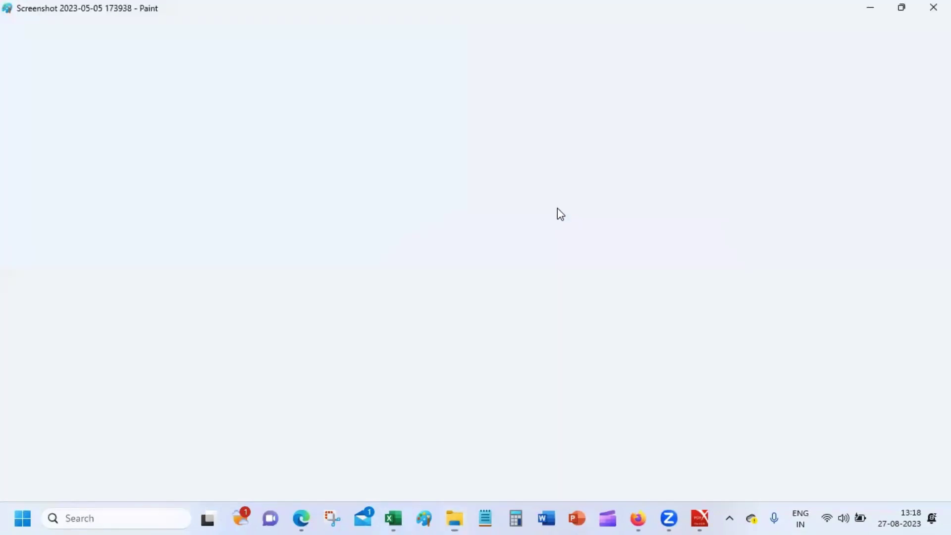
scroll(614, 463, down, 2)
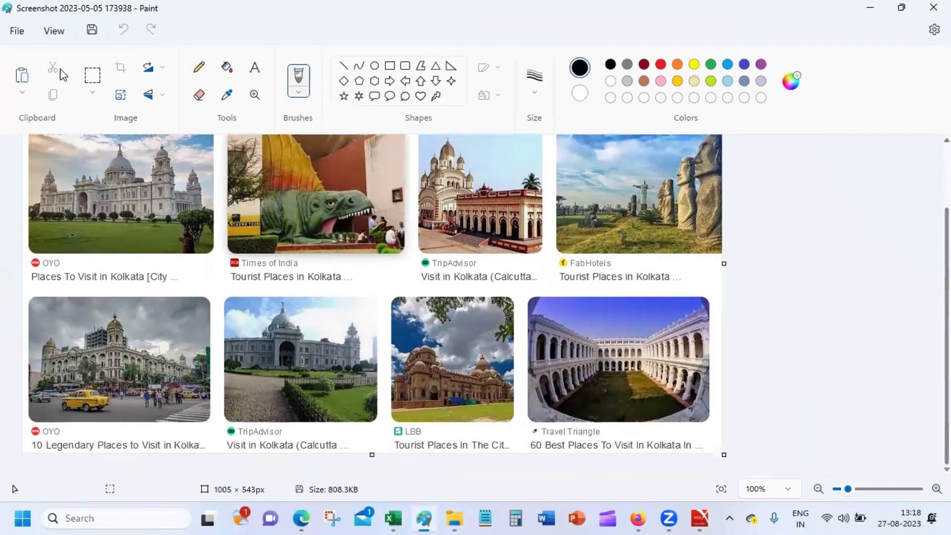
Crop the screenshot to the courtyard arcade photo at the bottom right.
click(92, 75)
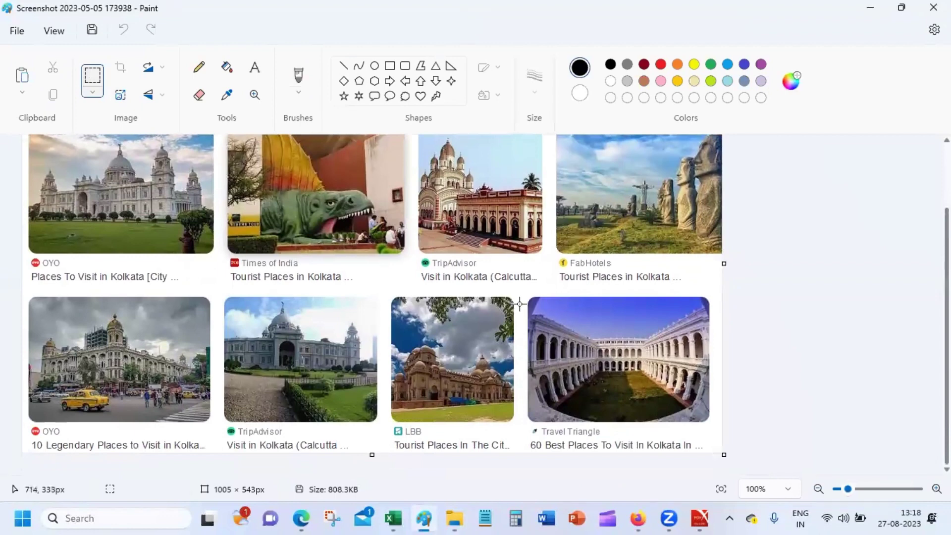
drag(522, 291, 715, 423)
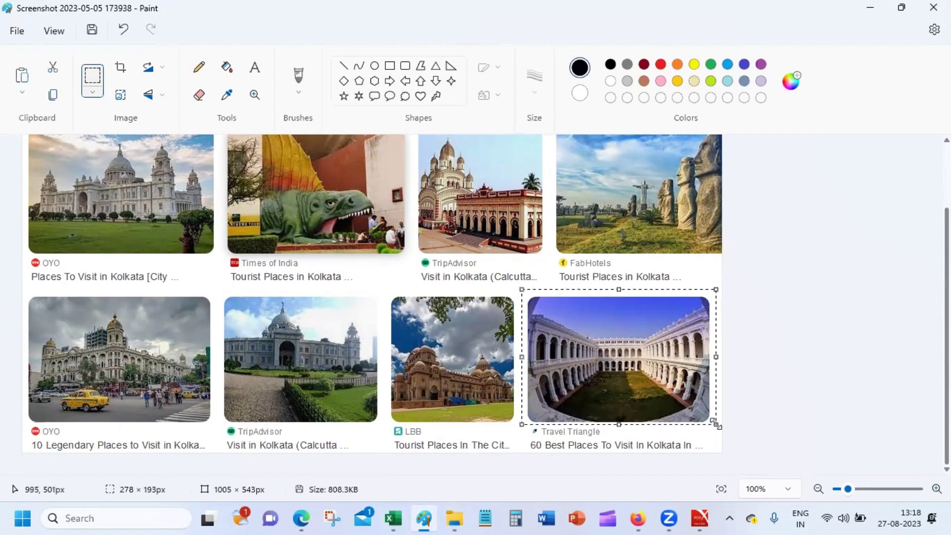
click(96, 79)
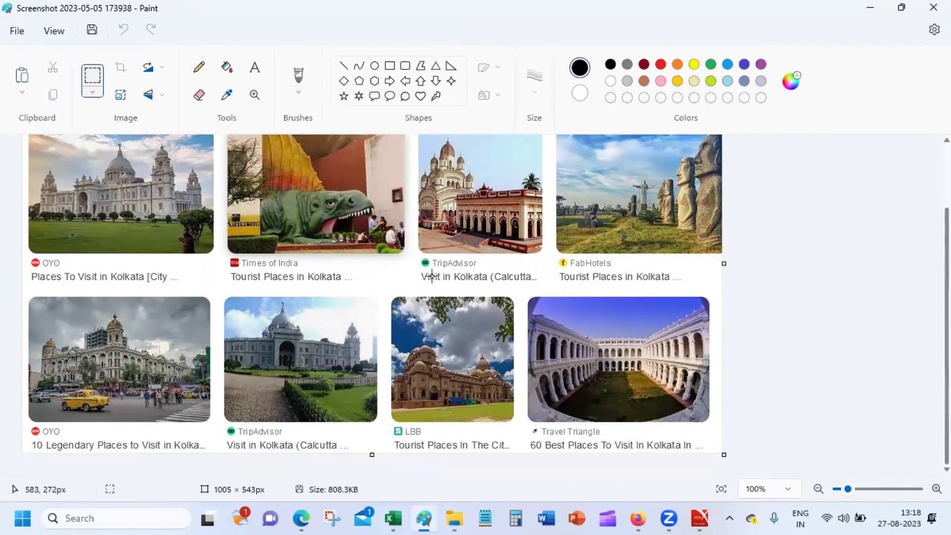
drag(522, 292, 716, 424)
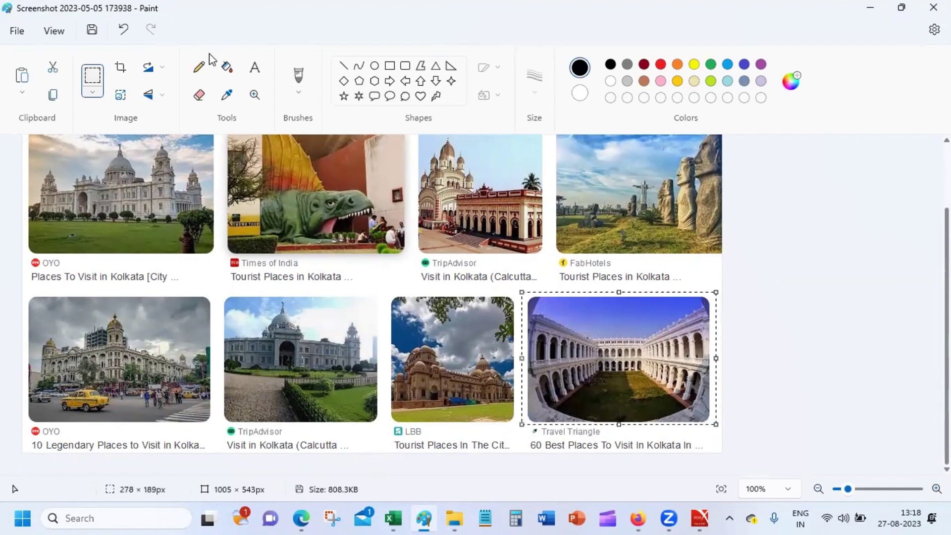
click(121, 67)
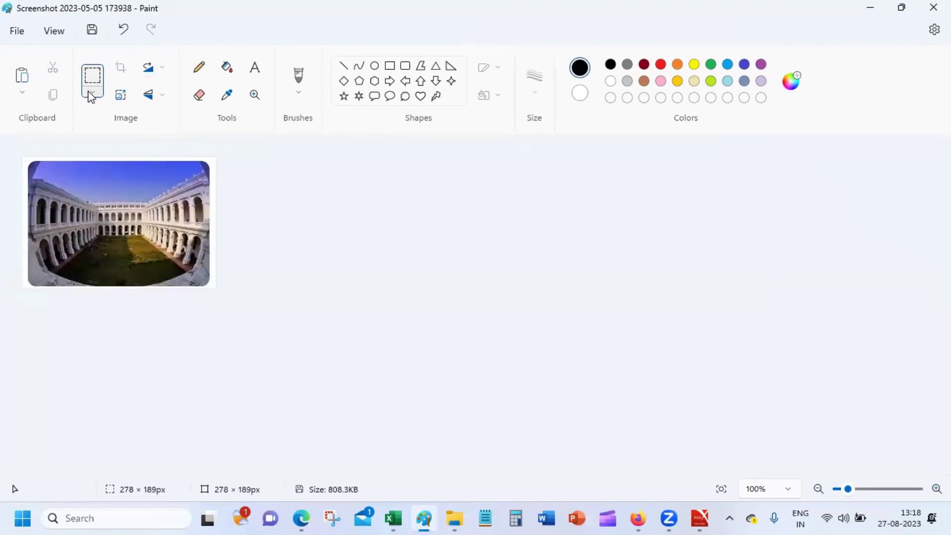
Save the crop as PNG 'indian-museum', accept the transparency warning, and close Paint.
click(15, 31)
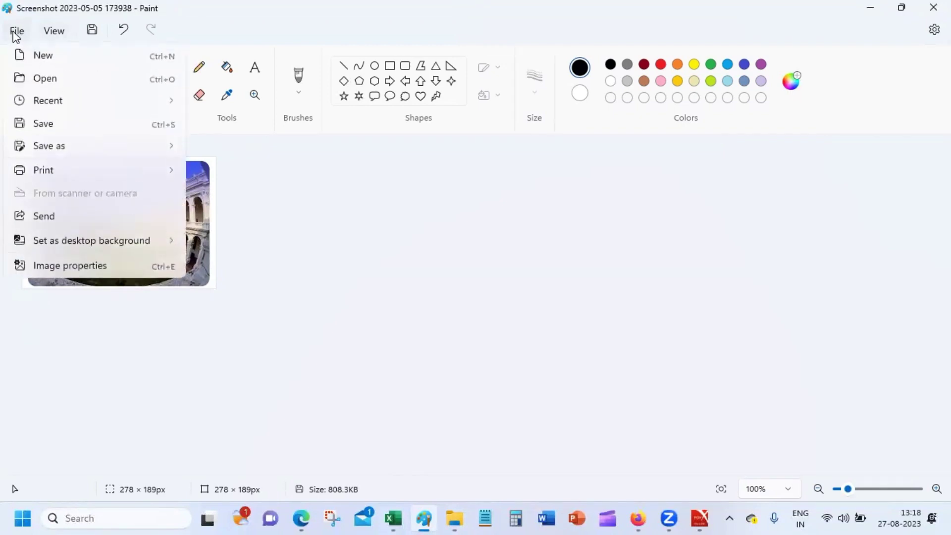
mouse_move(85, 153)
click(230, 148)
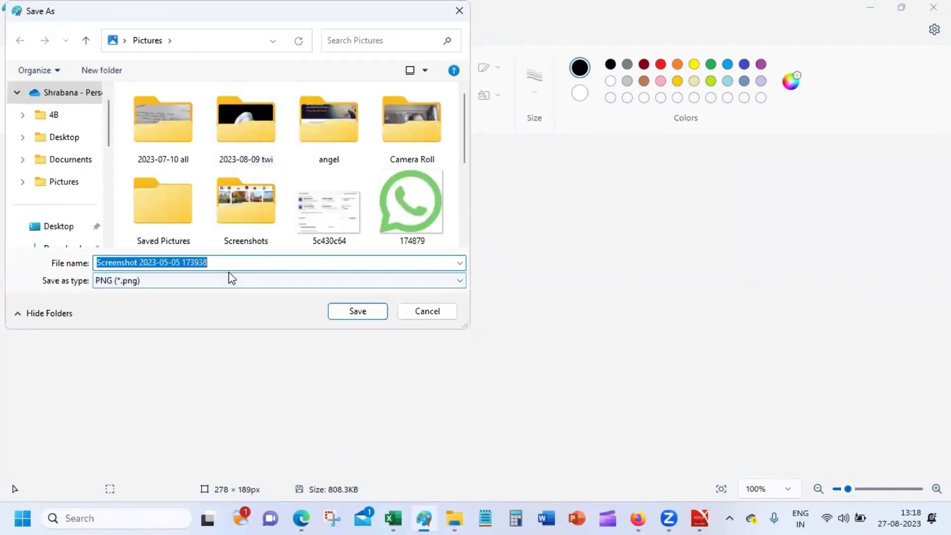
text(indian-museum)
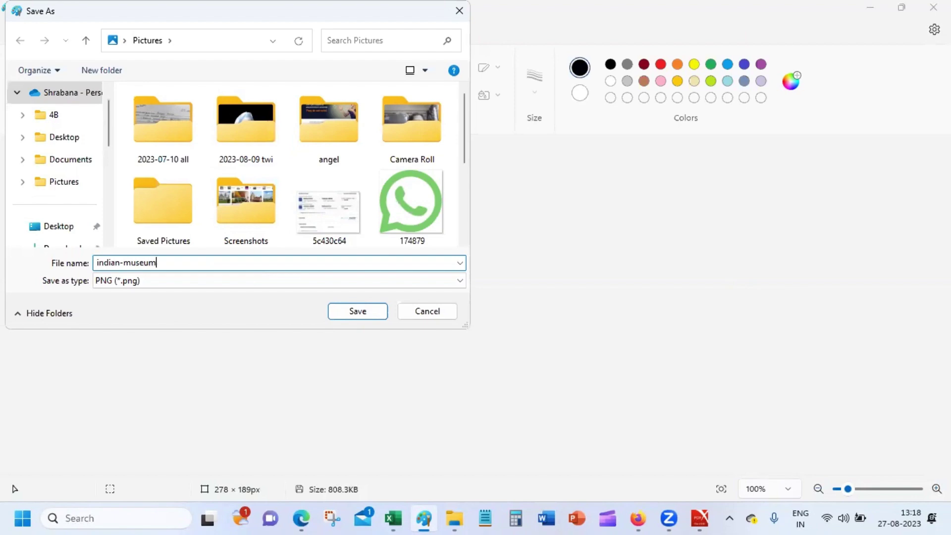
key(Return)
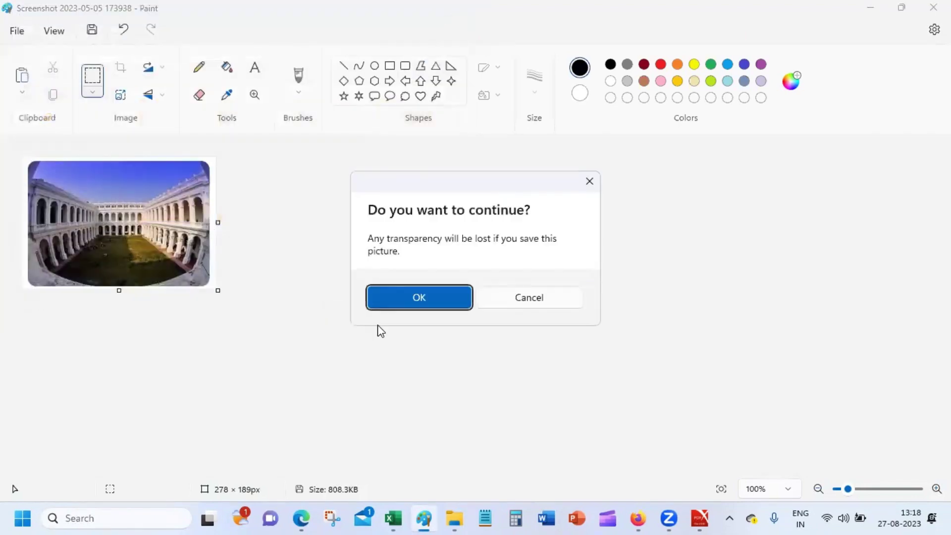
click(392, 303)
click(933, 7)
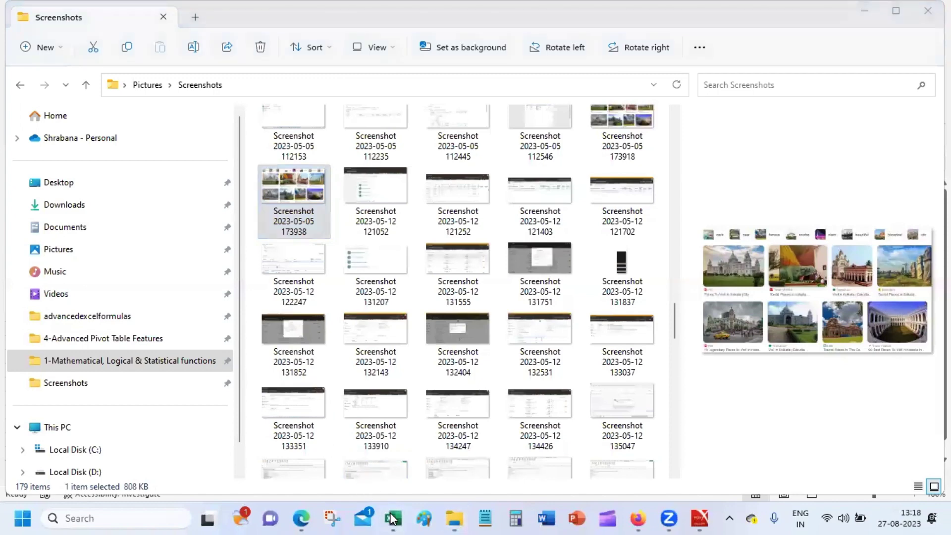
In Book1, select B2 and autofit column B to fit Victoria Memorial.
mouse_move(406, 509)
click(416, 471)
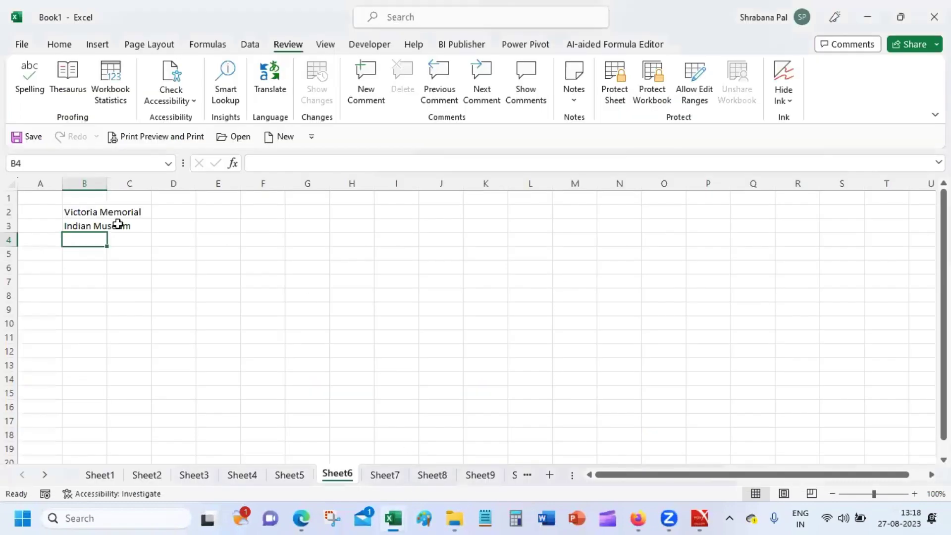
click(90, 207)
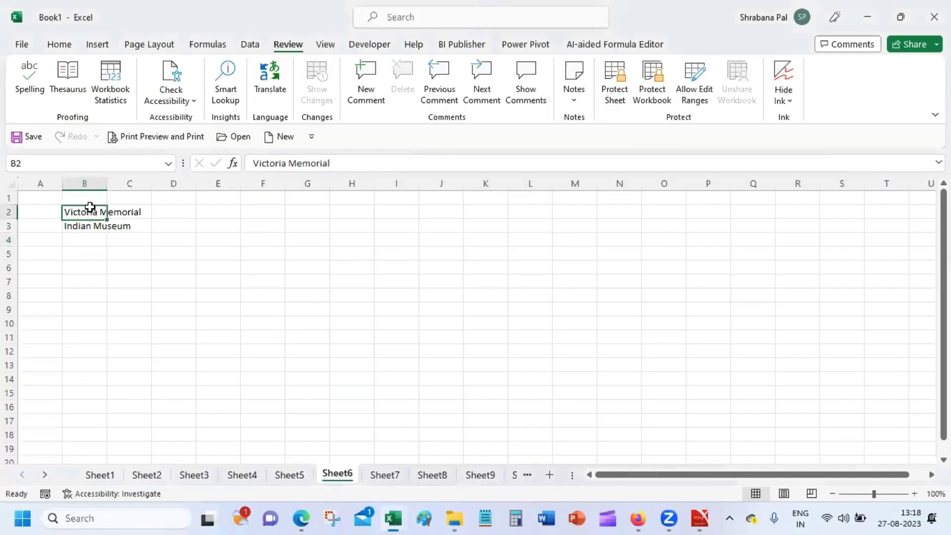
double_click(110, 179)
Post a comment reading 'Victoria' on cell B2, leaving it unedited.
click(376, 76)
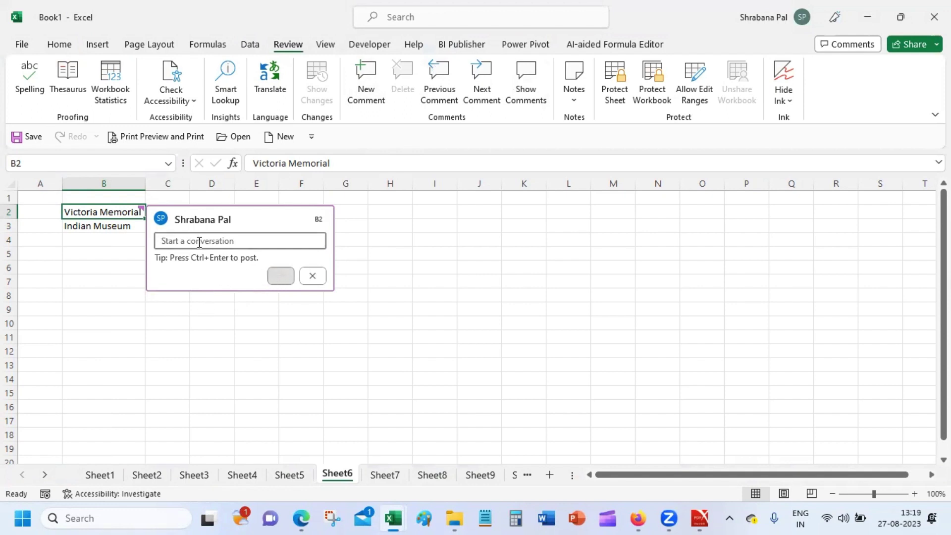
text(Victor)
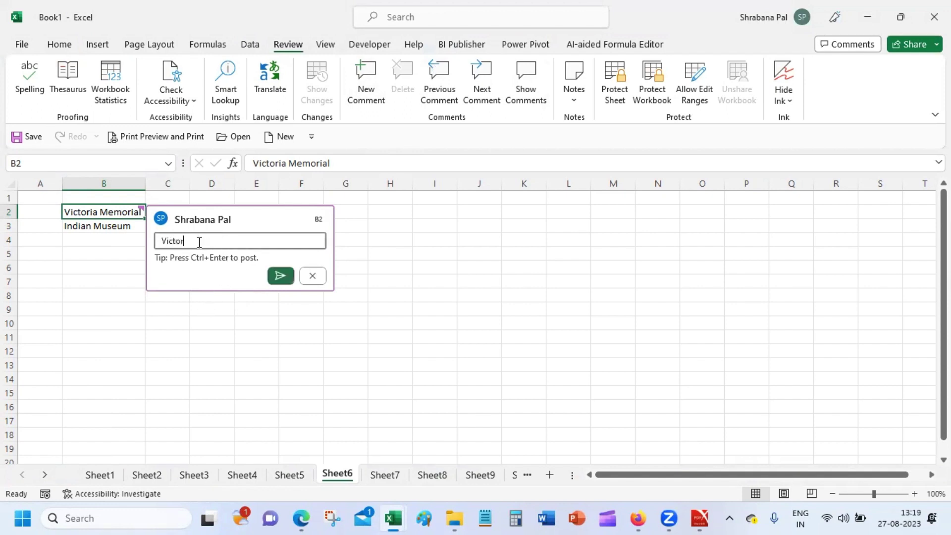
text(ia)
key(Return)
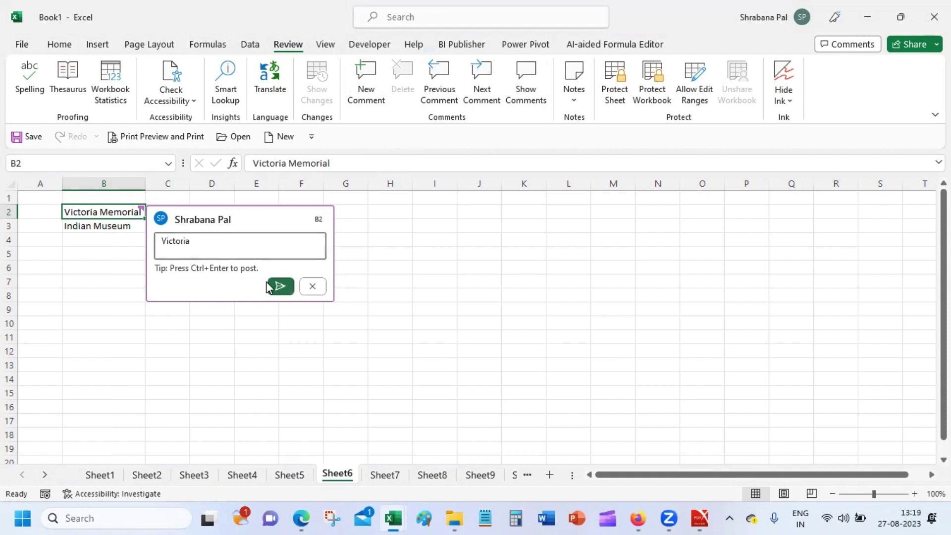
click(273, 286)
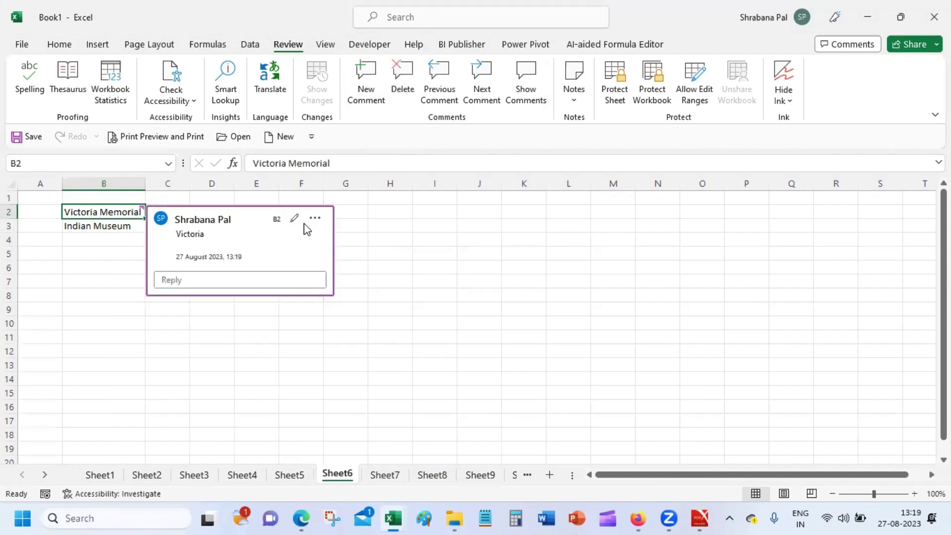
click(316, 220)
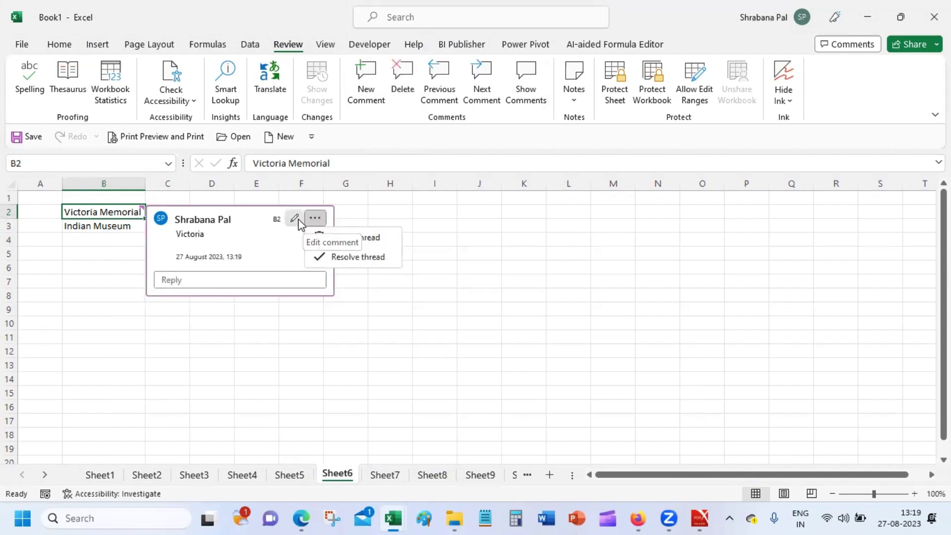
click(295, 219)
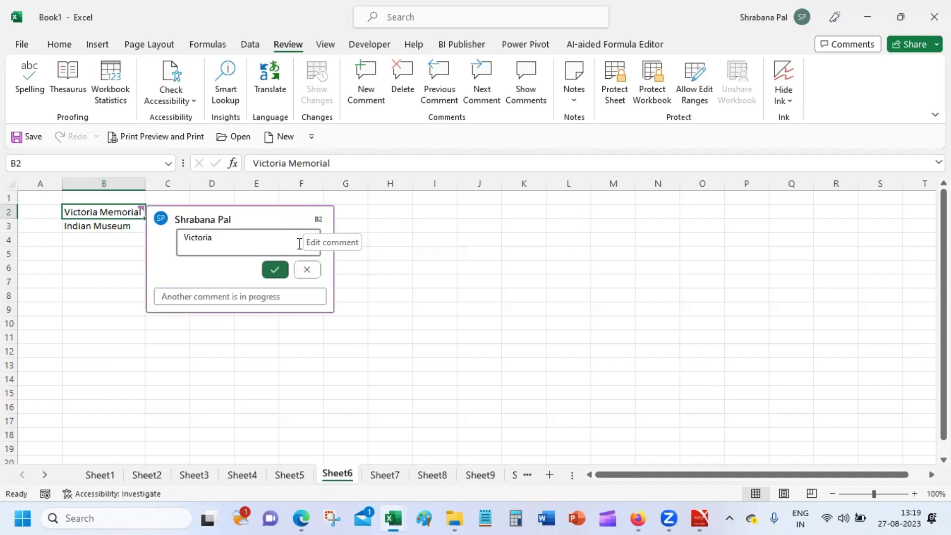
click(306, 266)
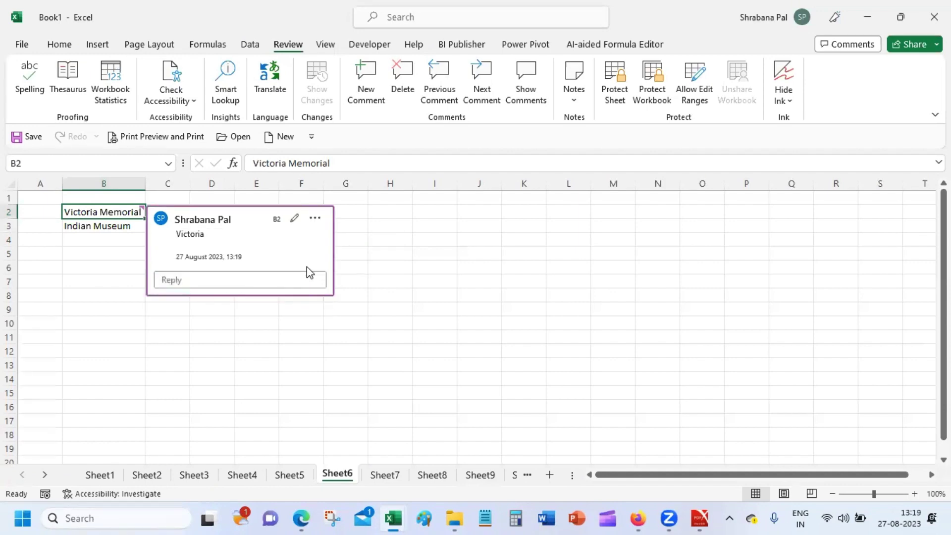
click(361, 293)
click(438, 254)
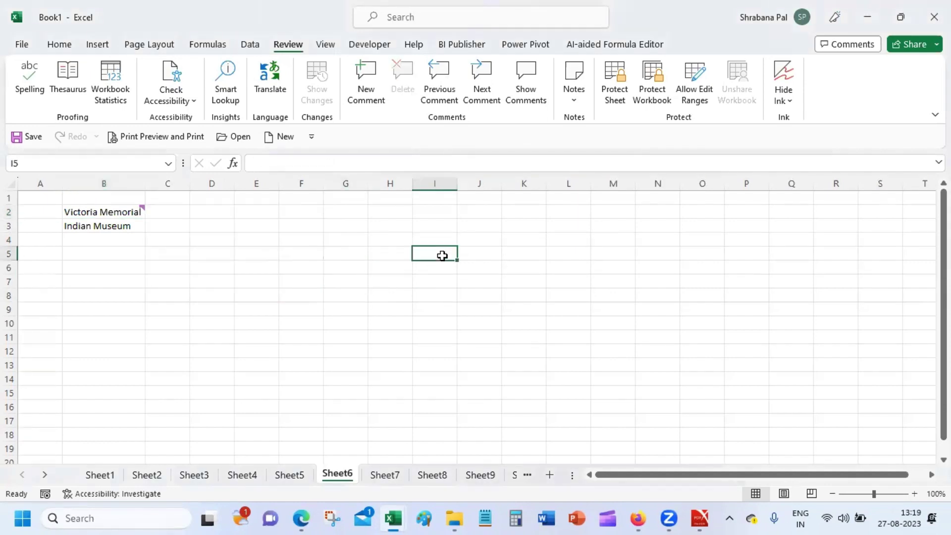
Select B2 and dismiss its context menu without running any action.
click(134, 212)
right_click(134, 212)
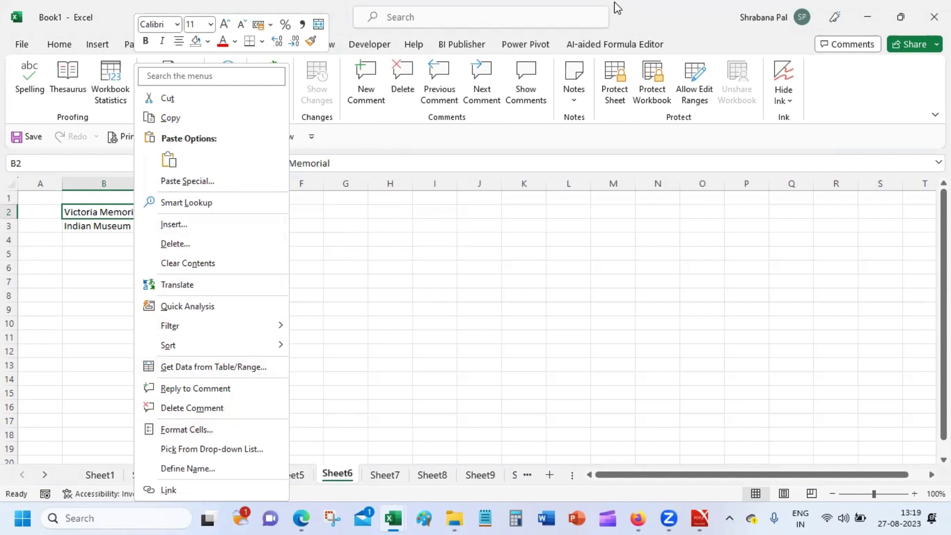
key(Escape)
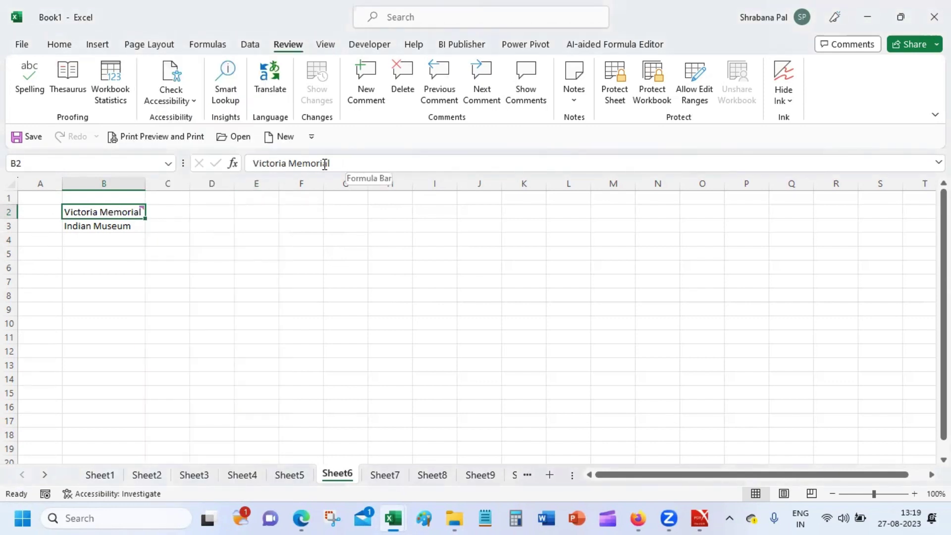
Review B2's Victoria comment without changing it, then open B2's context menu.
click(379, 102)
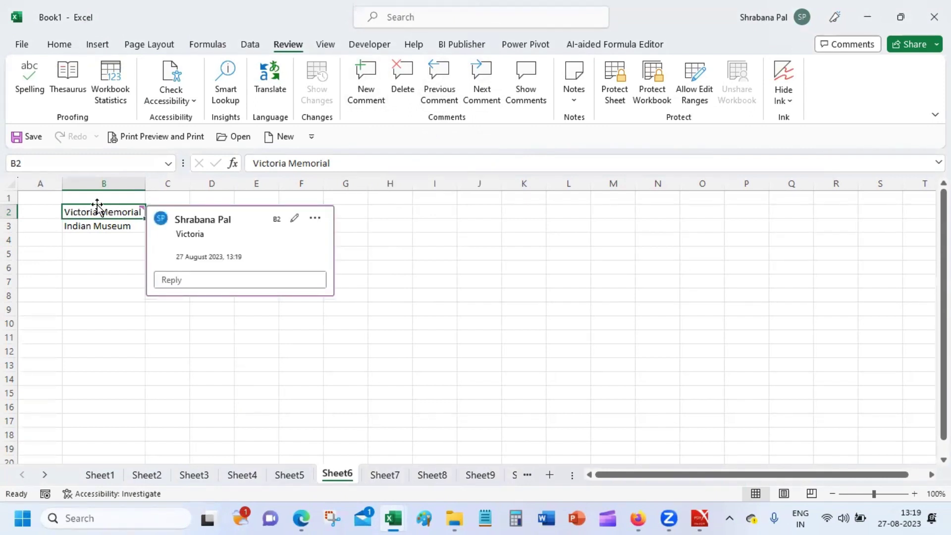
click(317, 219)
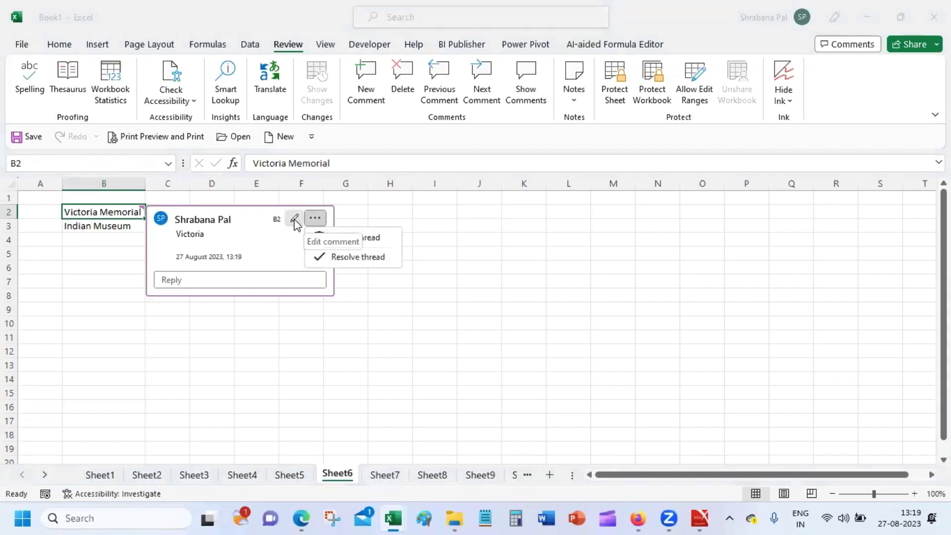
click(295, 221)
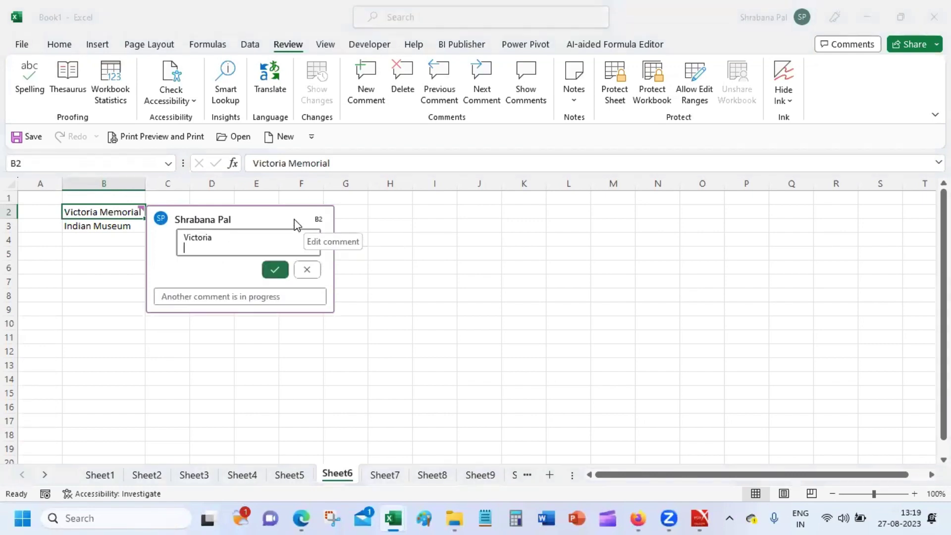
click(305, 273)
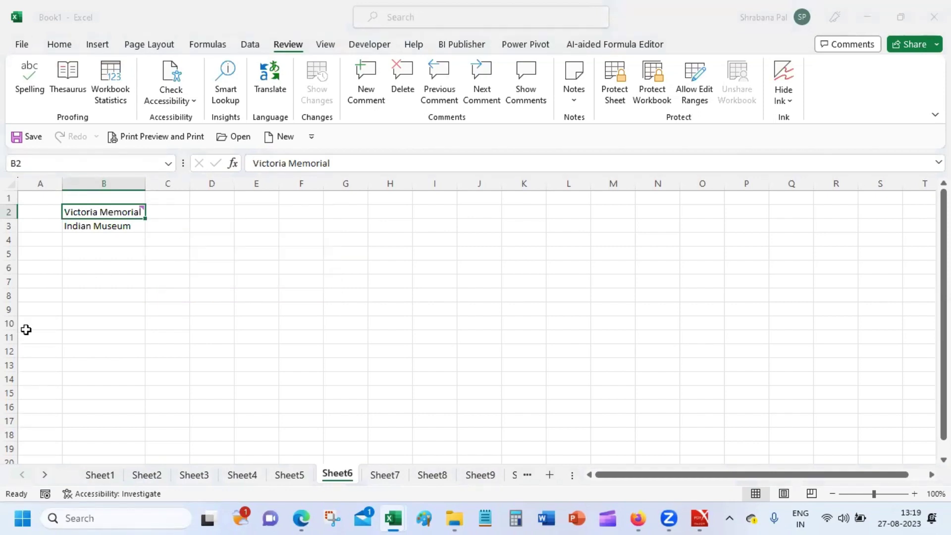
drag(25, 329, 30, 337)
click(117, 212)
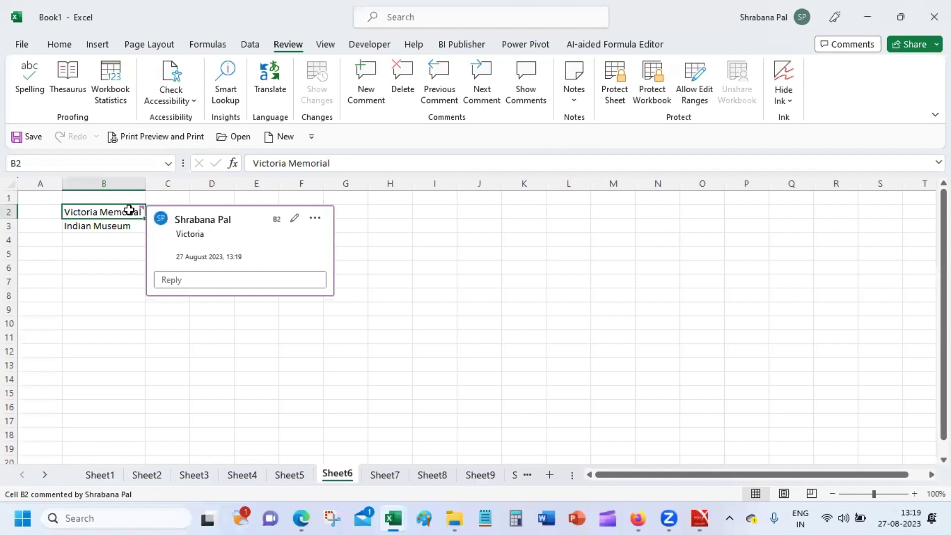
right_click(131, 214)
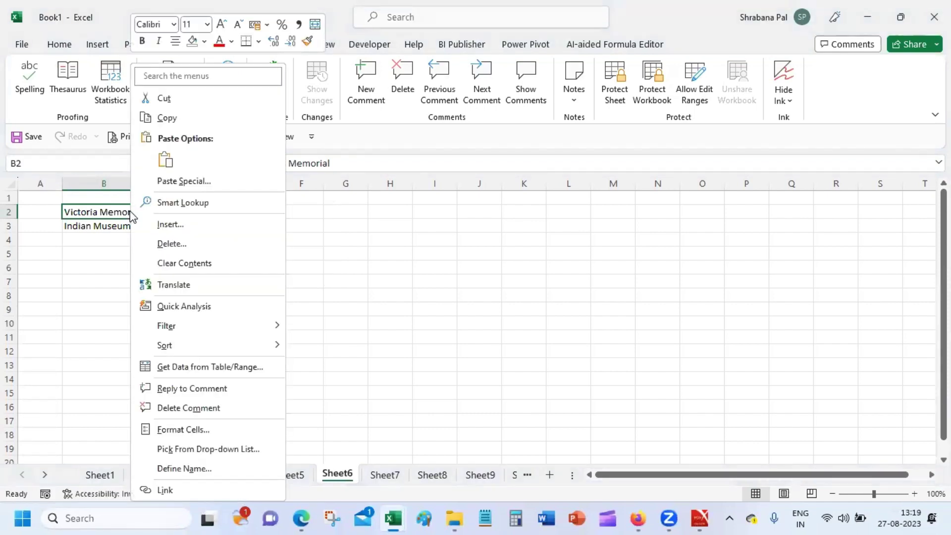
Link Victoria Memorial in B2 to the victoria picture in the Pictures library.
click(231, 491)
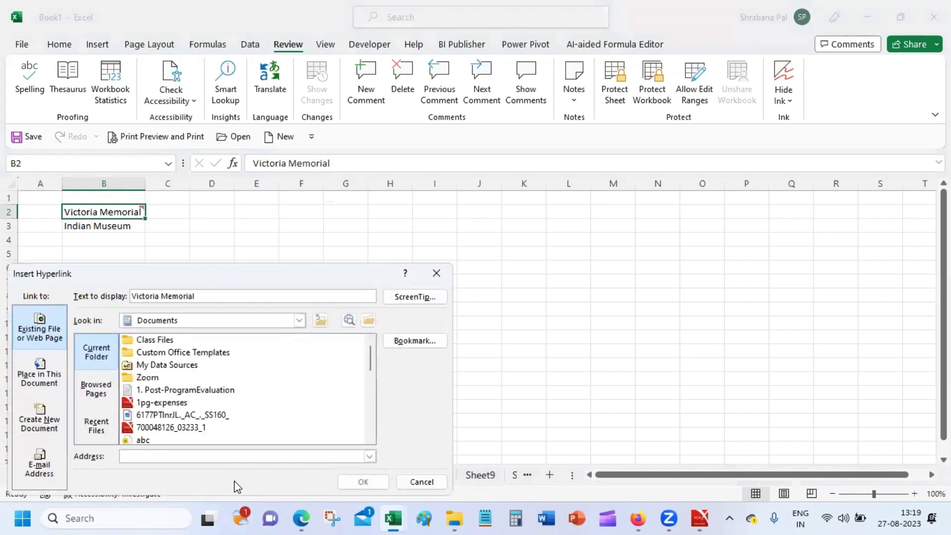
drag(373, 365, 371, 343)
click(275, 325)
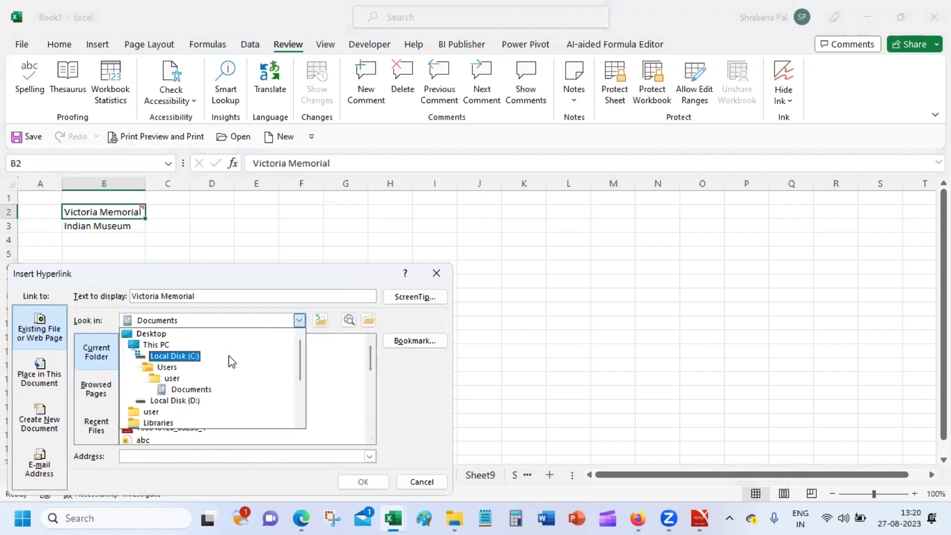
click(176, 423)
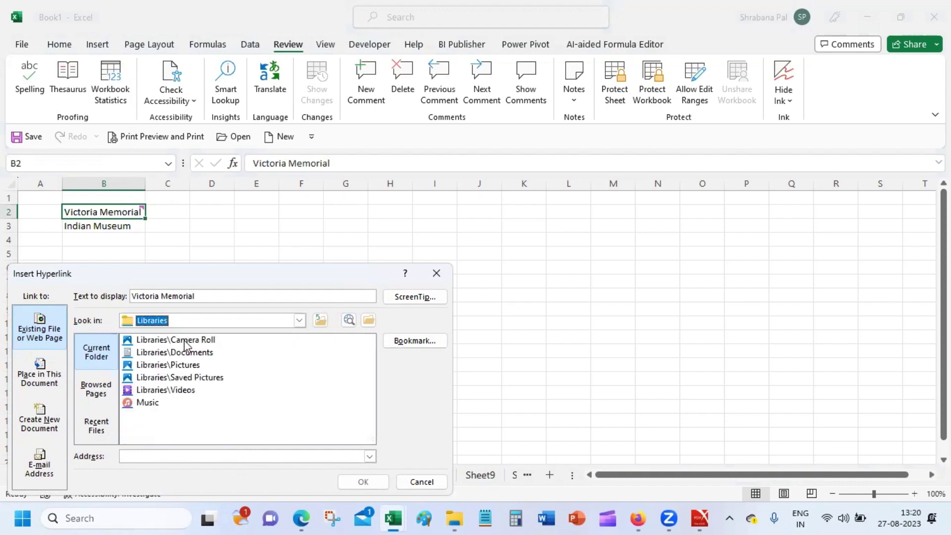
double_click(187, 366)
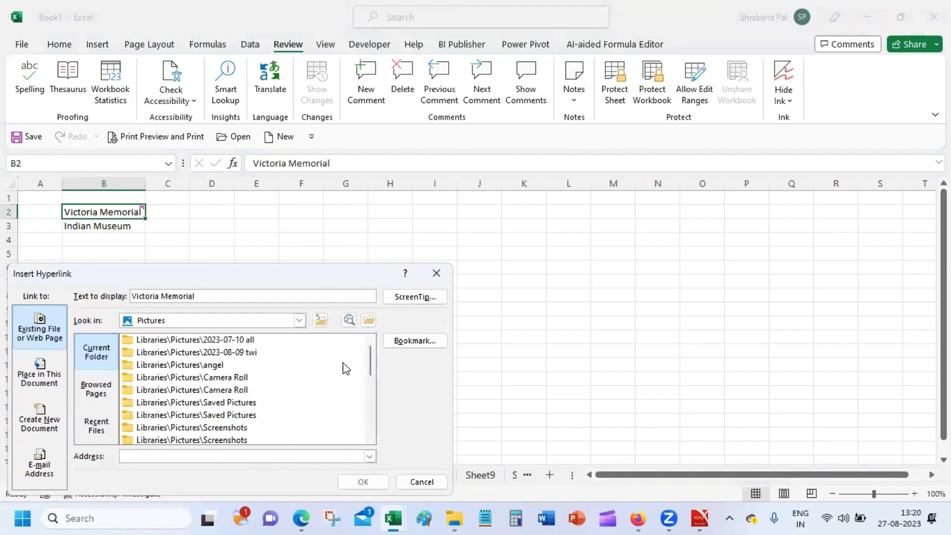
drag(372, 360, 370, 398)
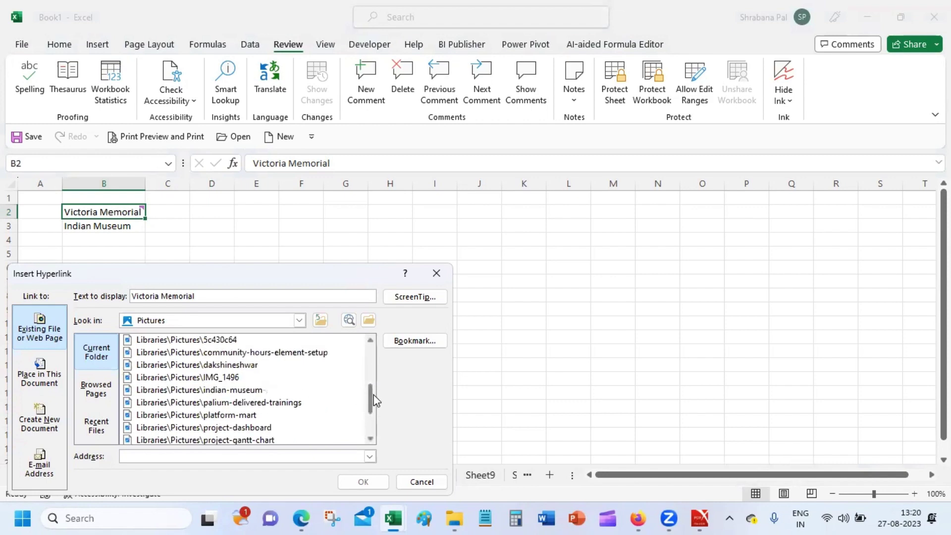
drag(370, 391, 370, 427)
click(214, 428)
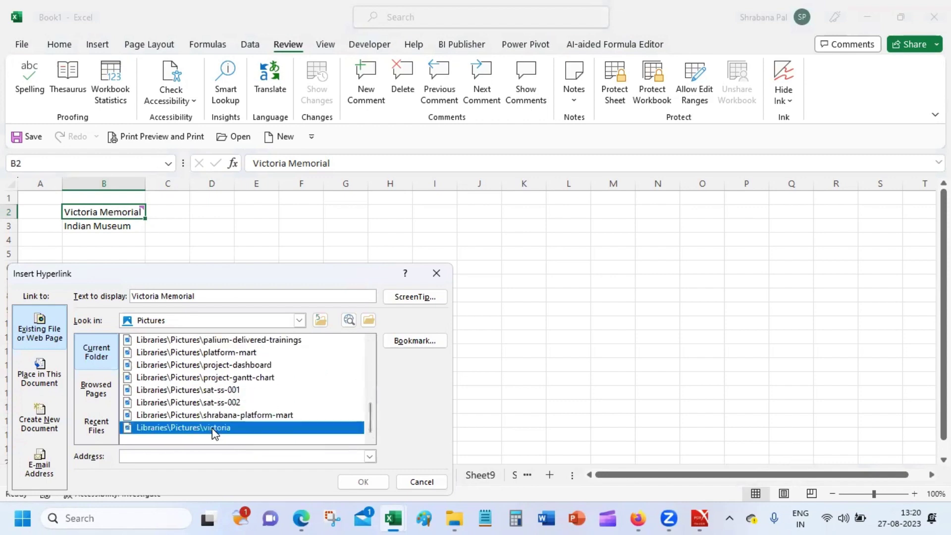
click(363, 481)
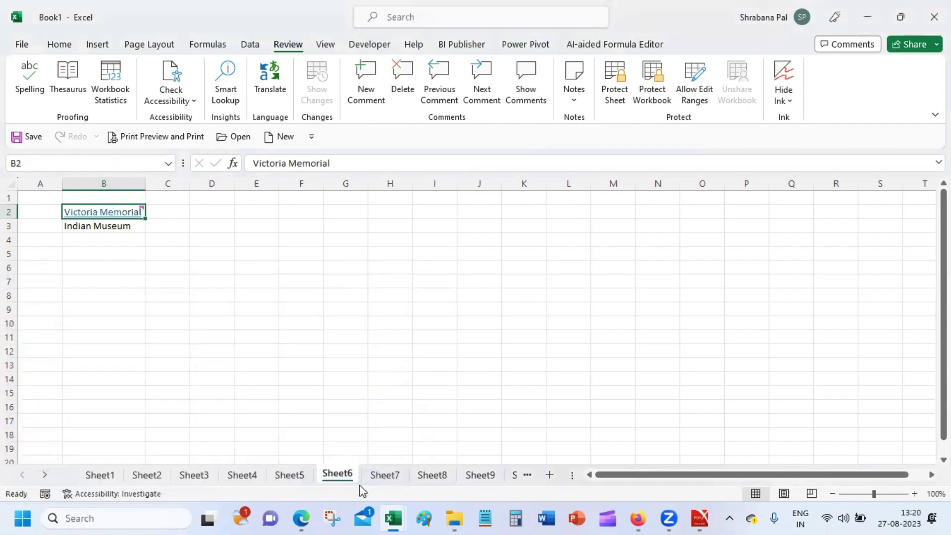
Dismiss the comment card and look at cell B2's shortcut menu.
click(119, 353)
mouse_move(106, 215)
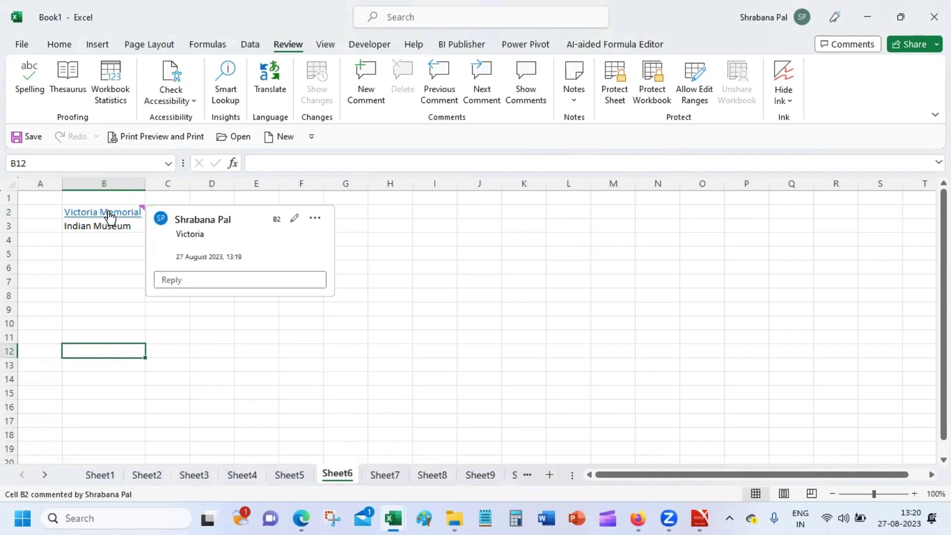
click(137, 321)
mouse_move(147, 210)
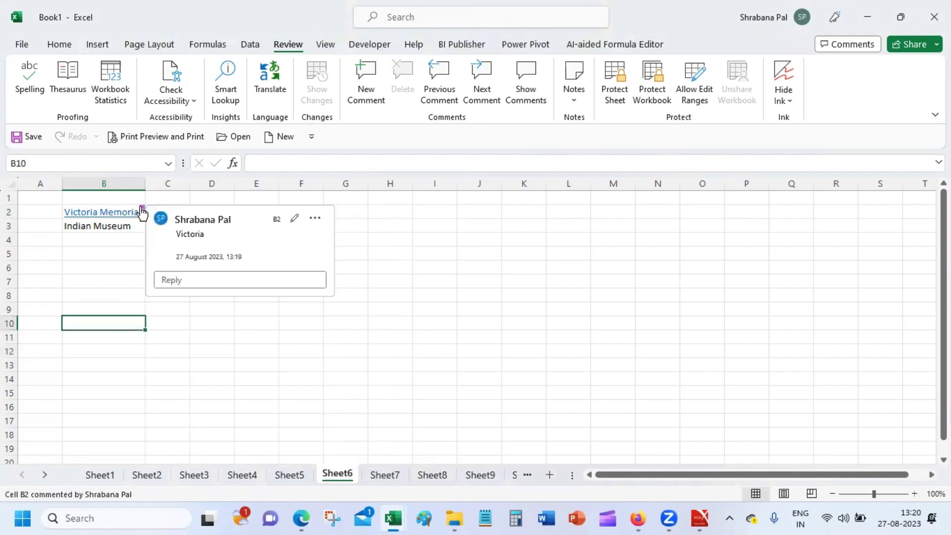
right_click(114, 216)
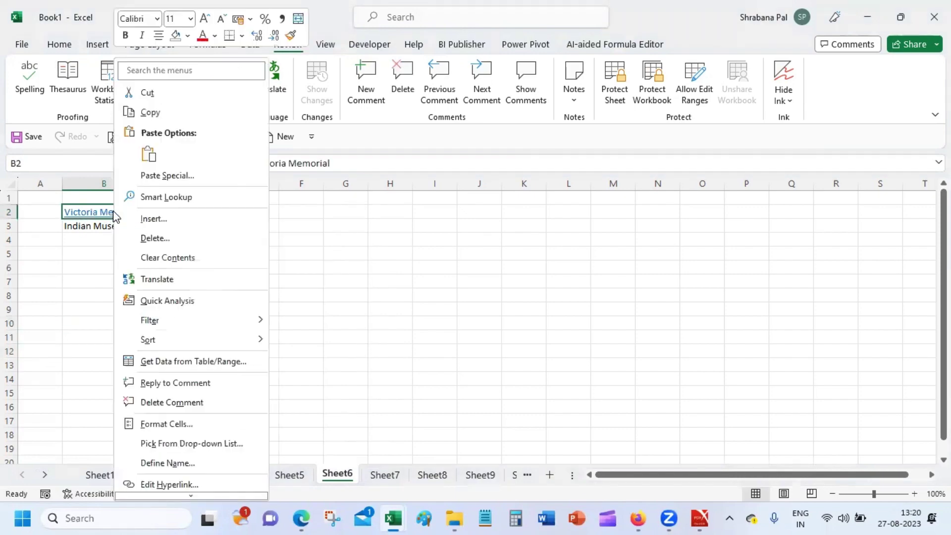
key(Escape)
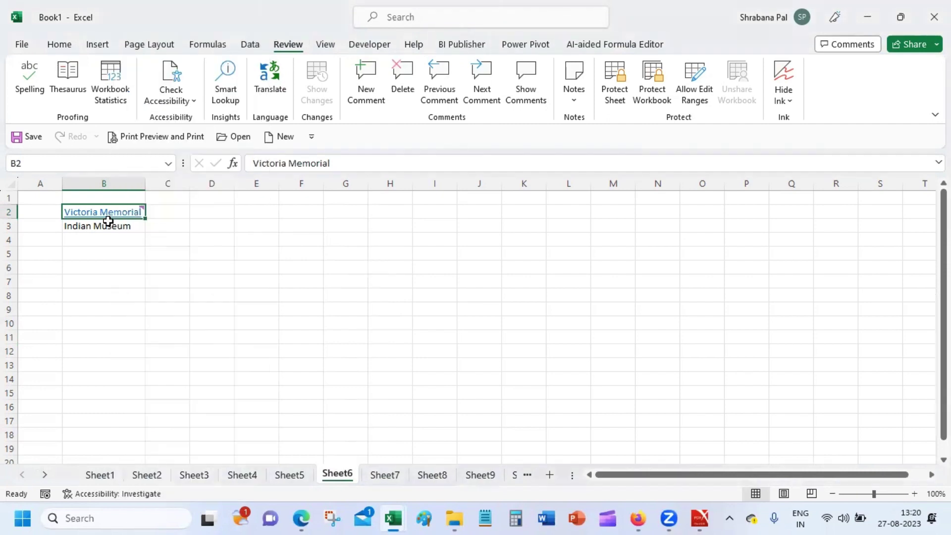
Inspect the Victoria comment's text and thread options on B2, then dismiss the card.
mouse_move(134, 214)
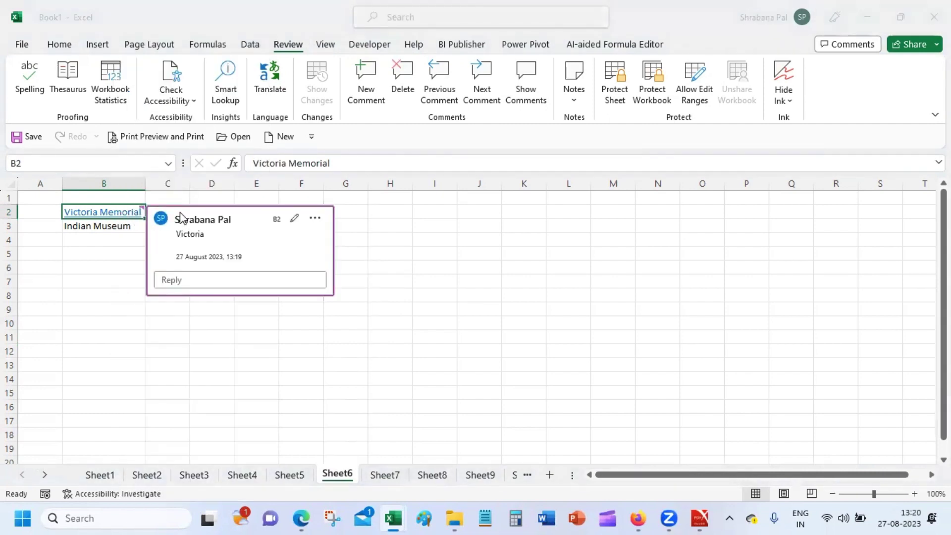
right_click(217, 230)
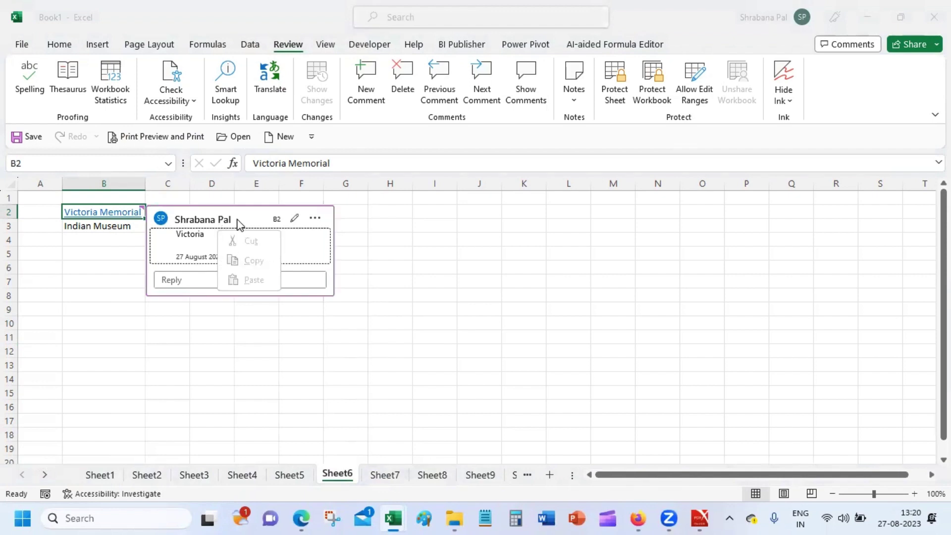
click(238, 222)
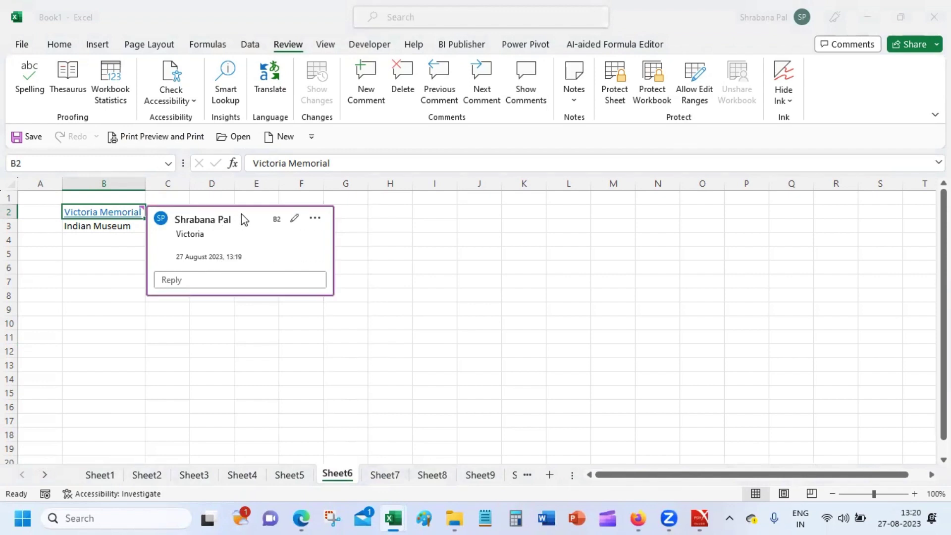
click(314, 217)
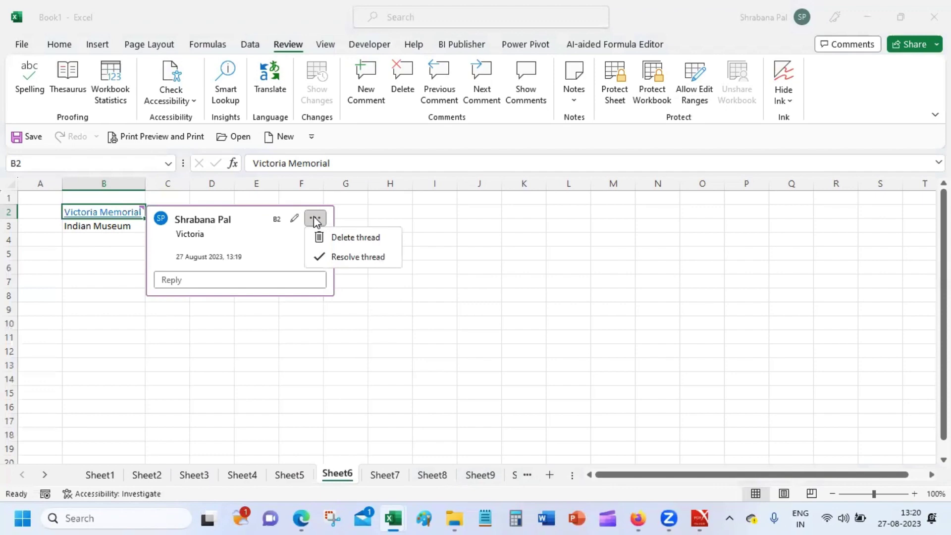
click(369, 210)
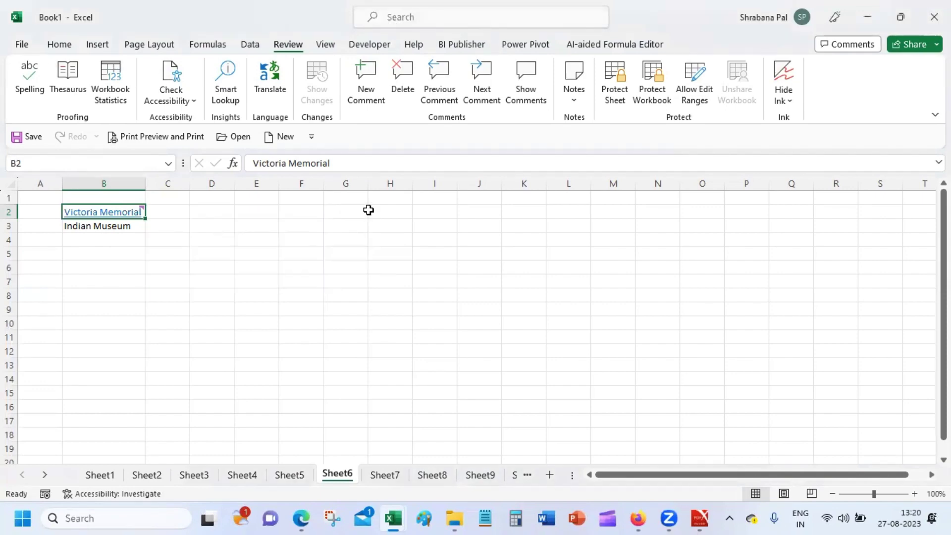
Show all comments in a side pane listing the Victoria comment on B2.
mouse_move(117, 213)
right_click(131, 211)
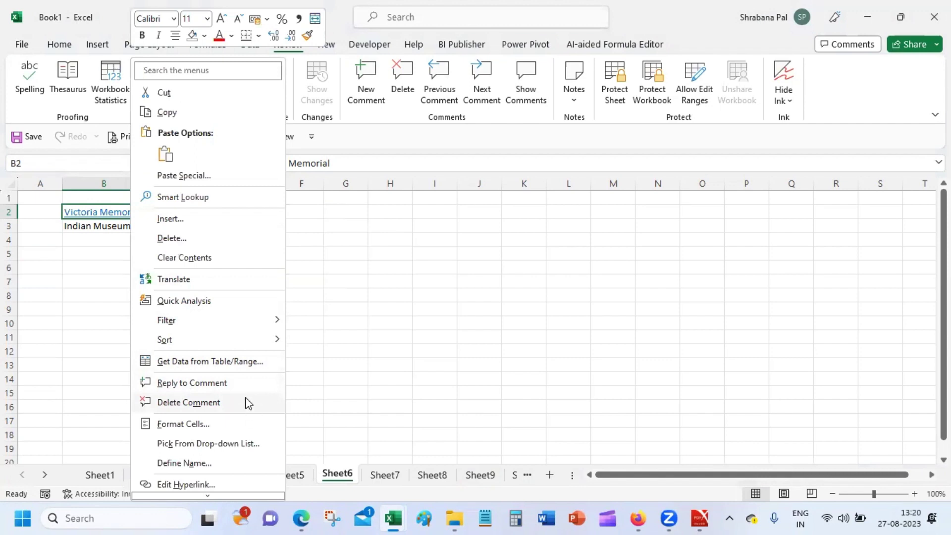
click(681, 19)
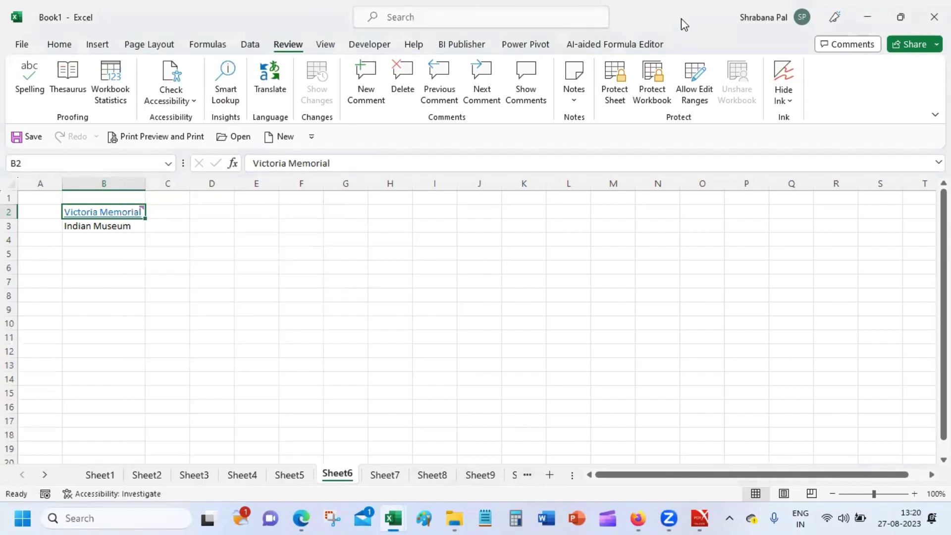
click(525, 75)
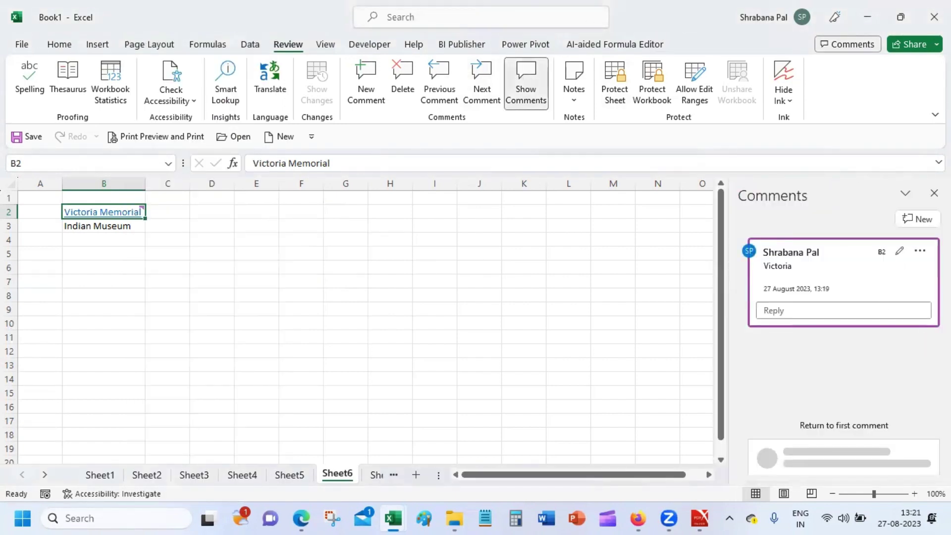
Try the Victoria comment's thread menu and edit mode, then cancel them and check the pane options.
click(925, 251)
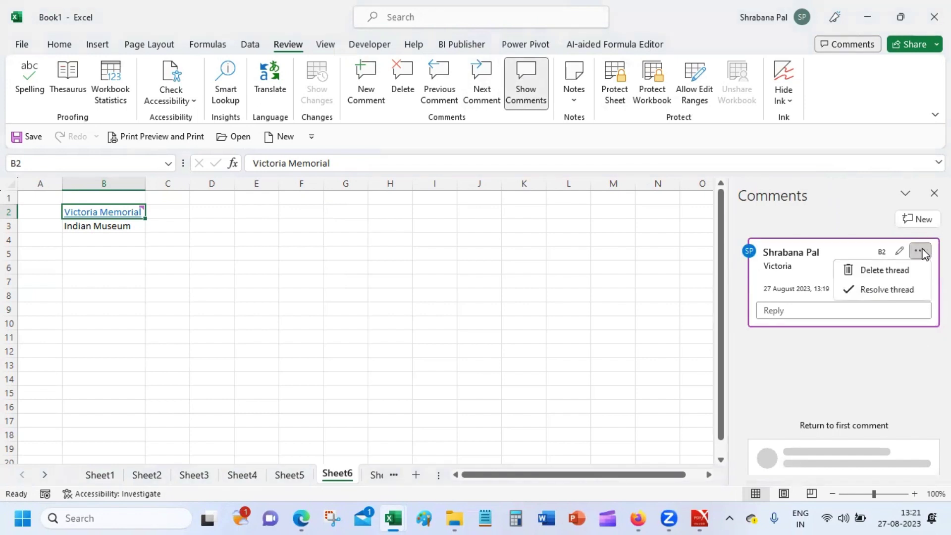
click(899, 251)
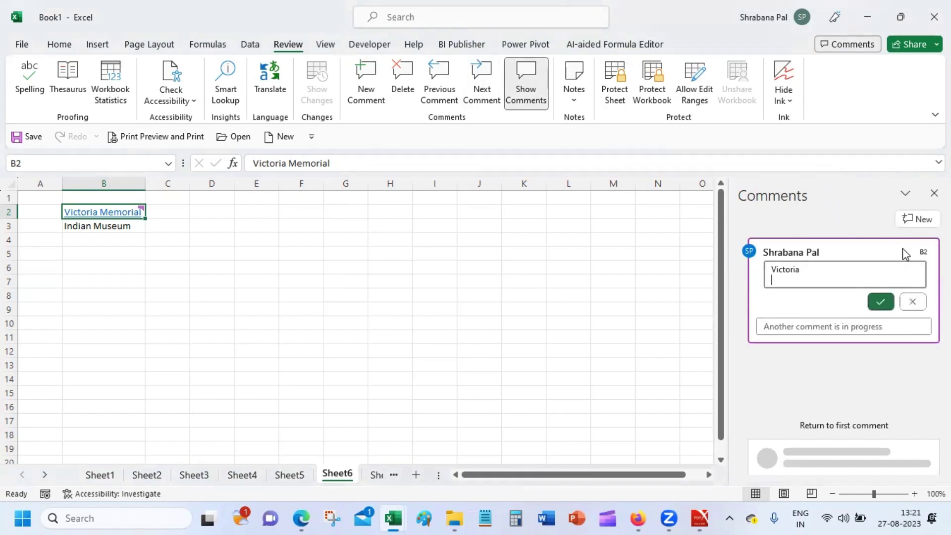
click(912, 302)
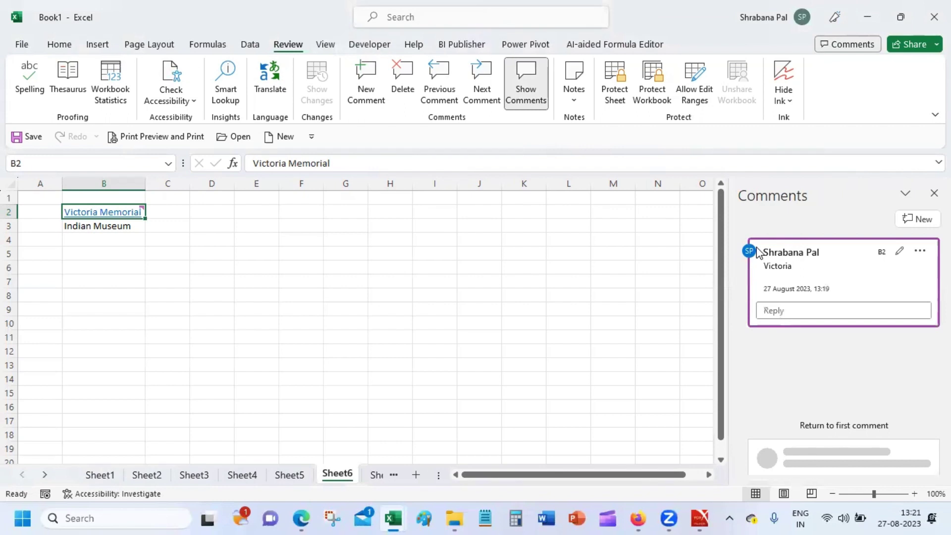
click(904, 194)
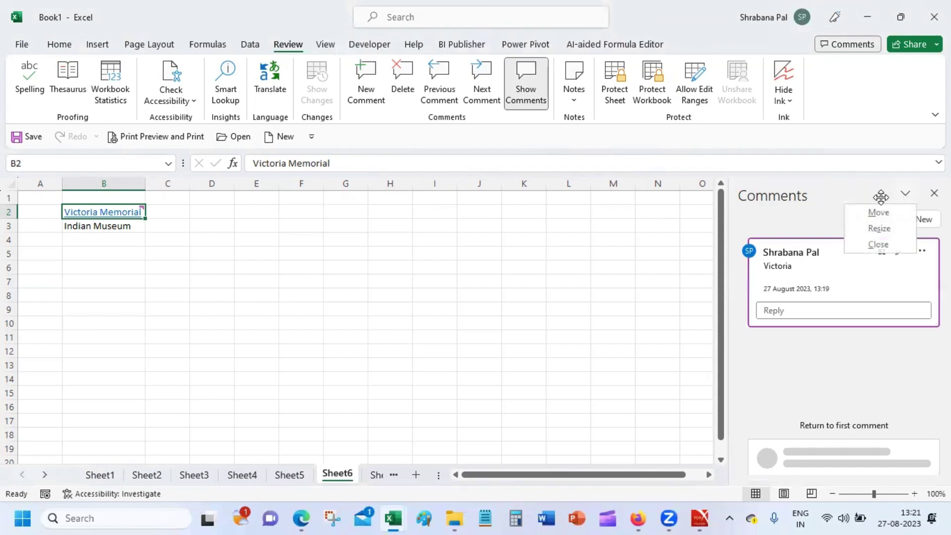
click(880, 197)
Start and cancel a reply, check the comment menus, then close the Comments pane.
click(861, 313)
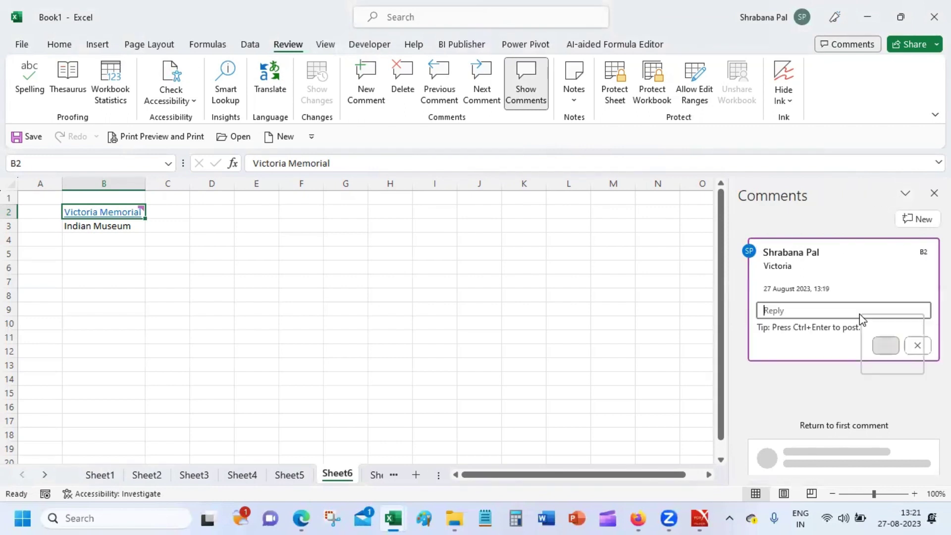
click(850, 262)
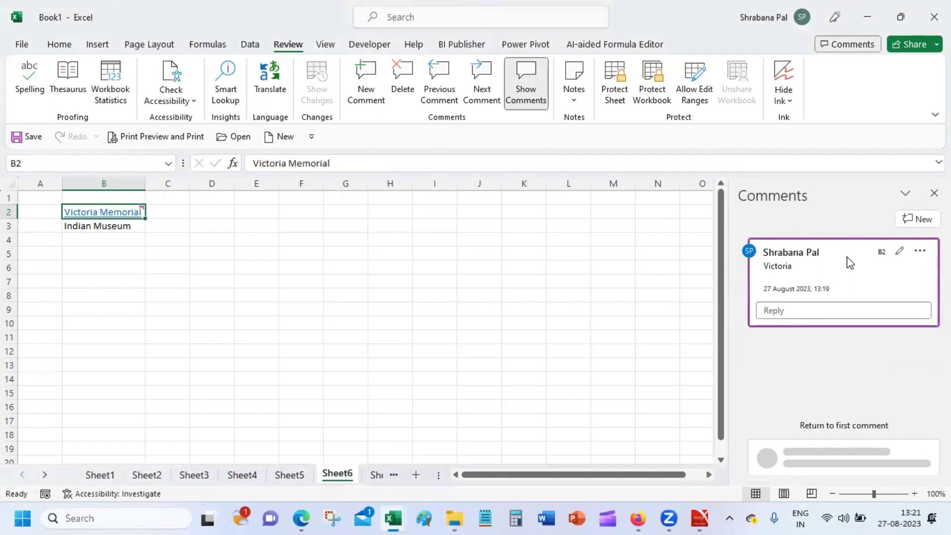
right_click(779, 274)
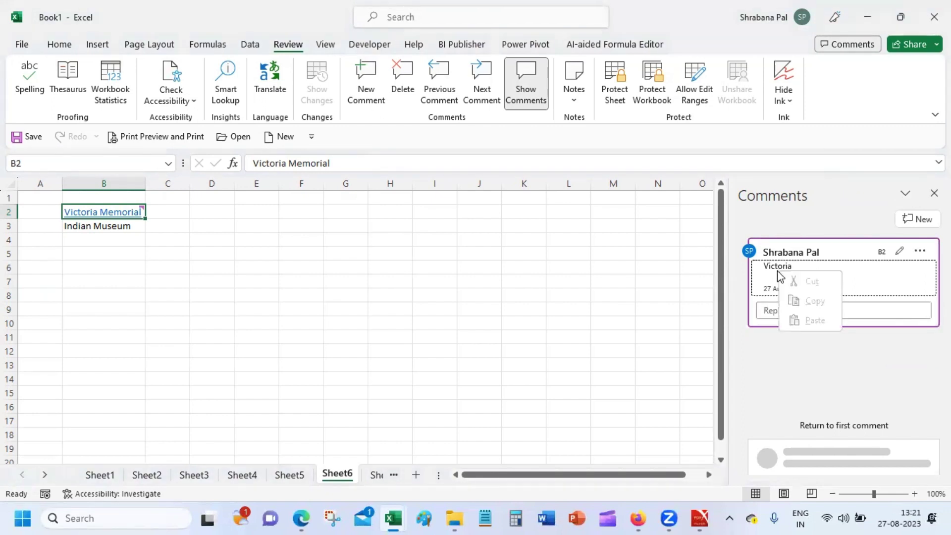
right_click(791, 266)
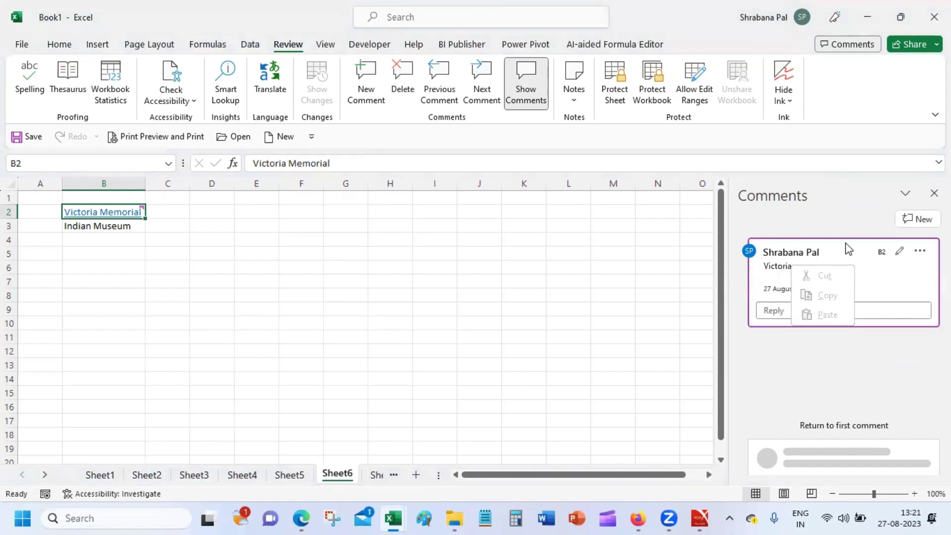
click(919, 252)
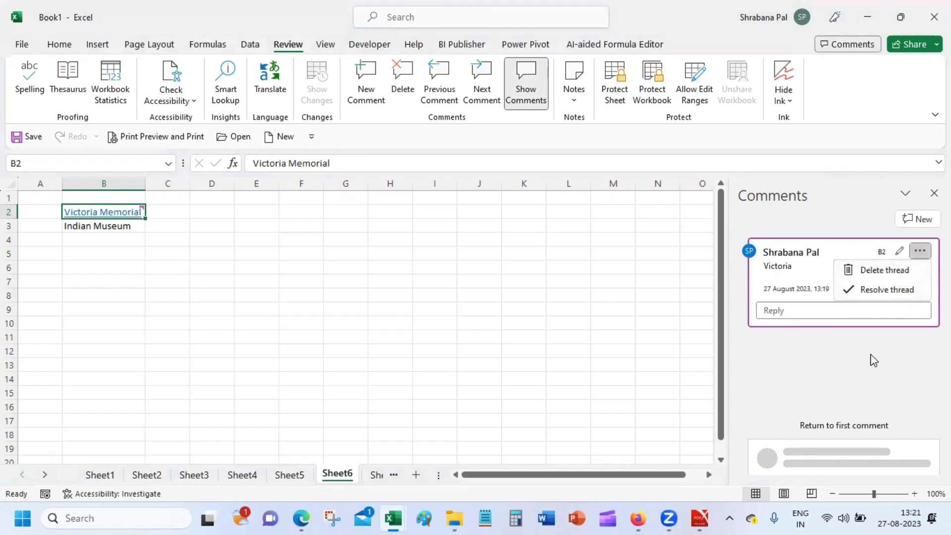
key(Escape)
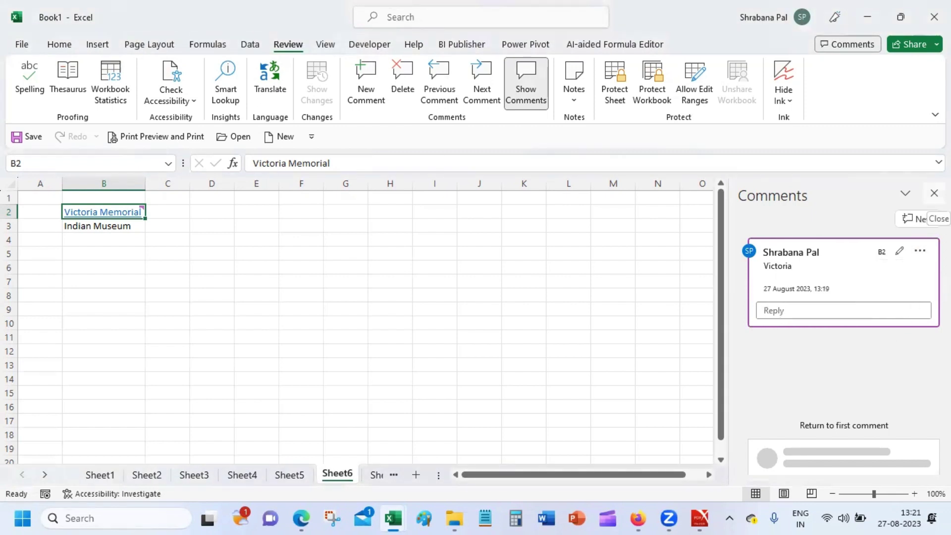
click(934, 193)
click(157, 296)
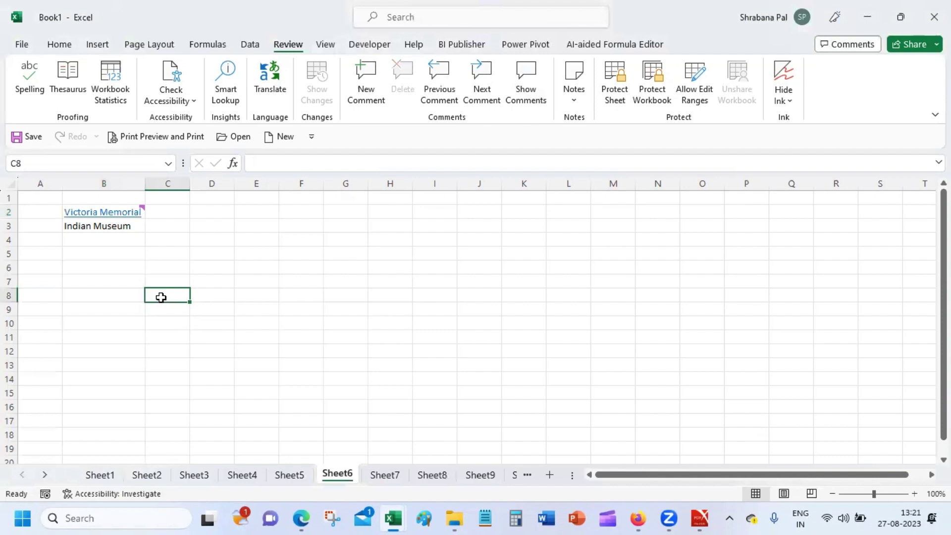
Select cell B3 holding Indian Museum.
click(109, 227)
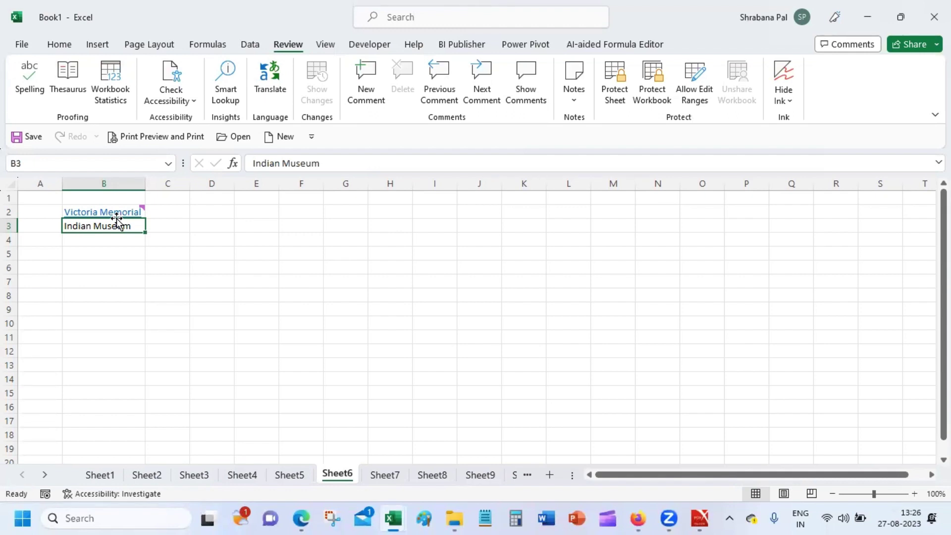
Check the Victoria Memorial cell's shortcut menu, close it, and go to the File backstage view.
mouse_move(119, 214)
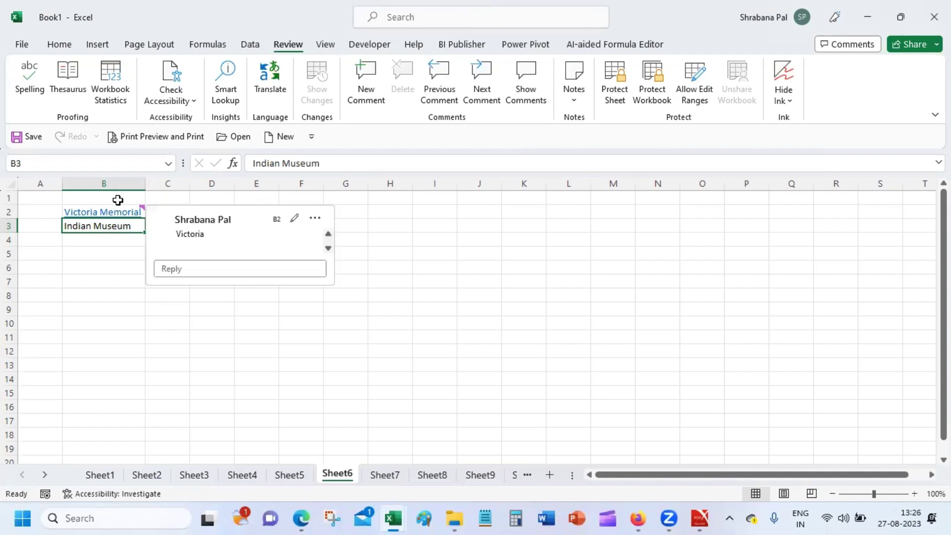
right_click(120, 214)
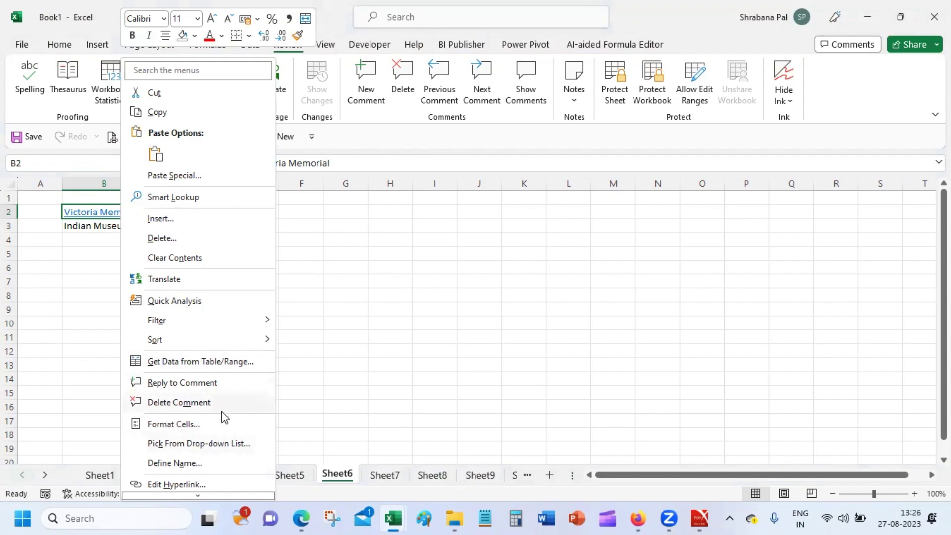
click(671, 17)
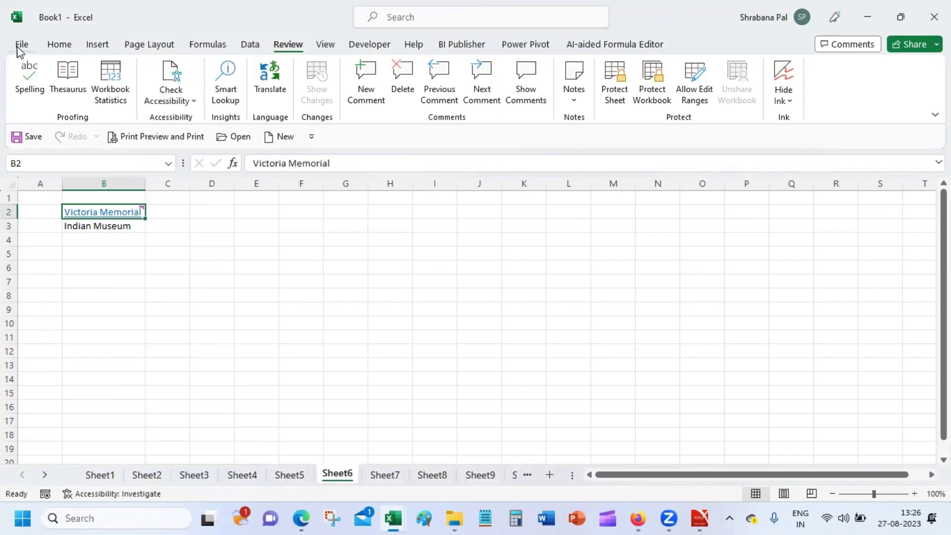
click(19, 46)
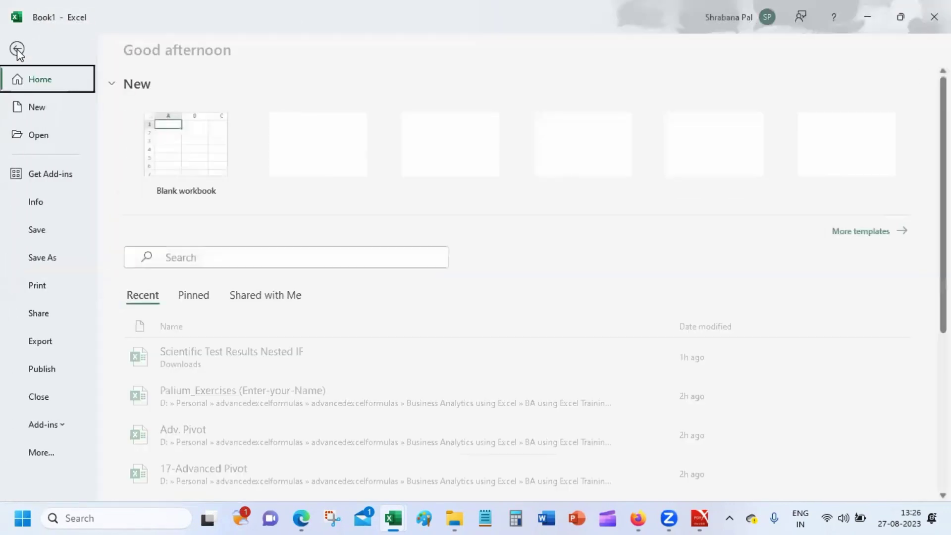
Open Excel Options on Customize the Ribbon with the Choose commands from list expanded.
click(54, 451)
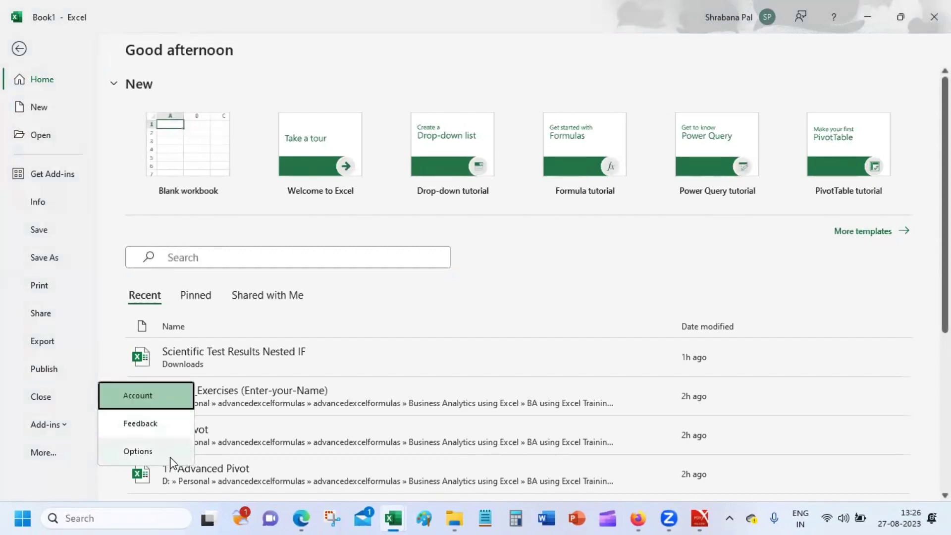
click(170, 459)
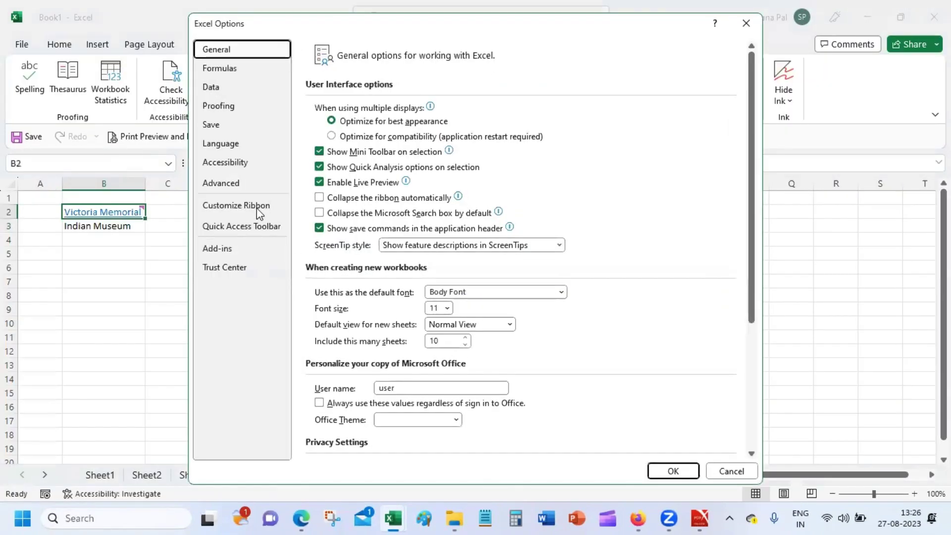
click(256, 209)
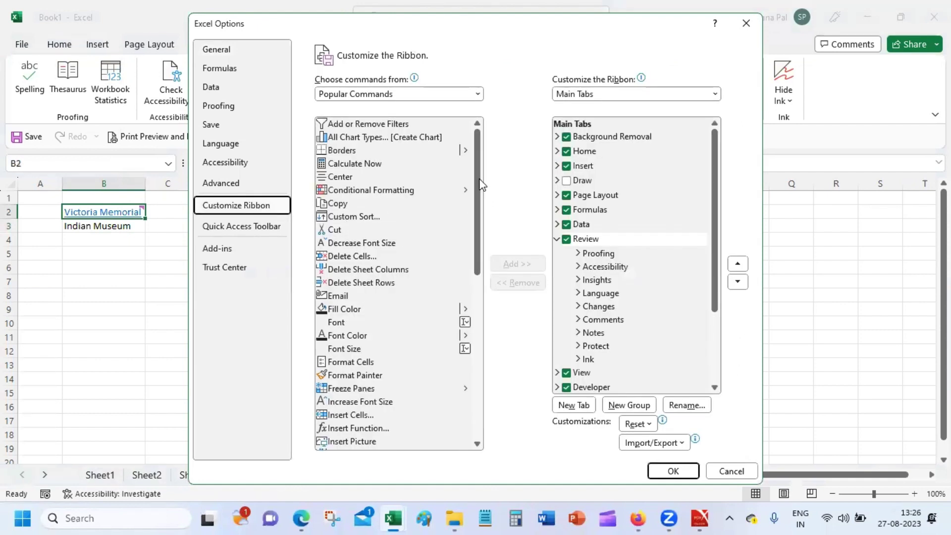
drag(481, 173, 492, 134)
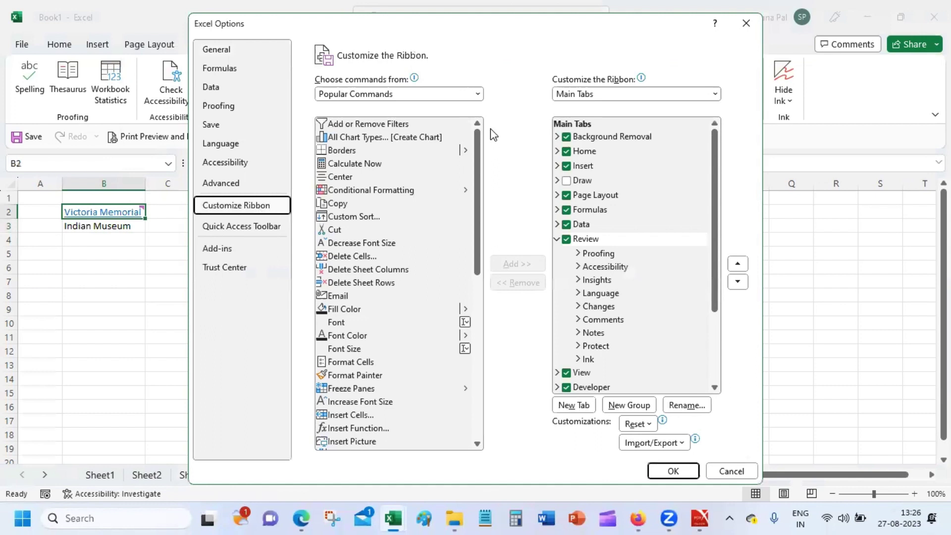
click(453, 94)
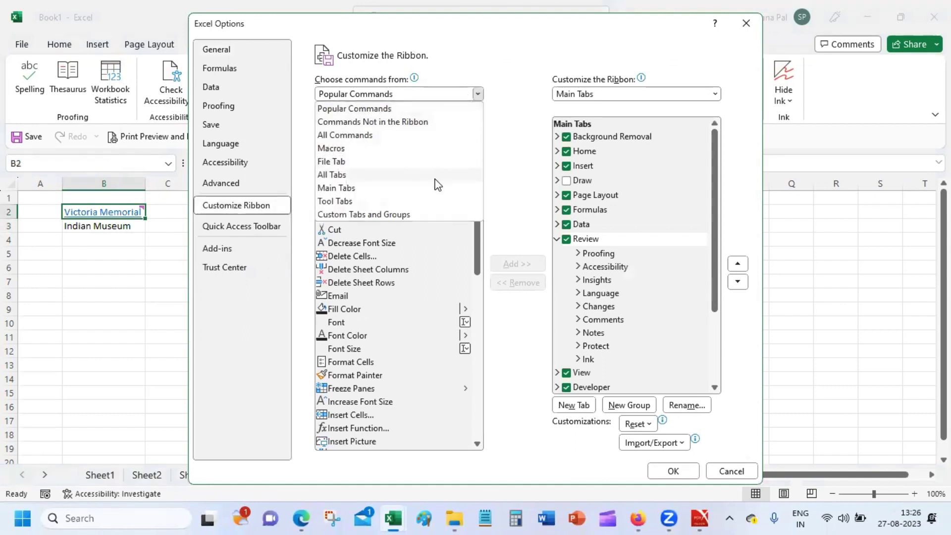
click(646, 72)
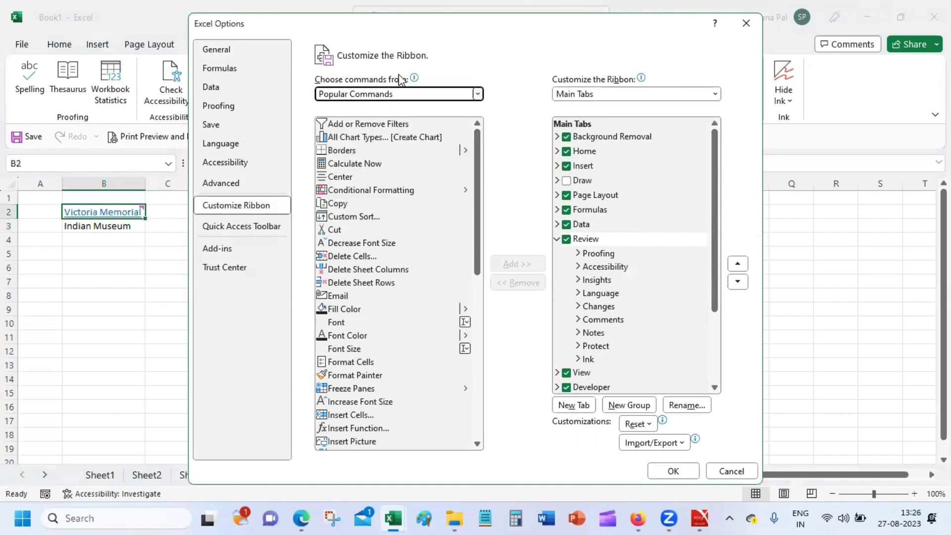
click(399, 95)
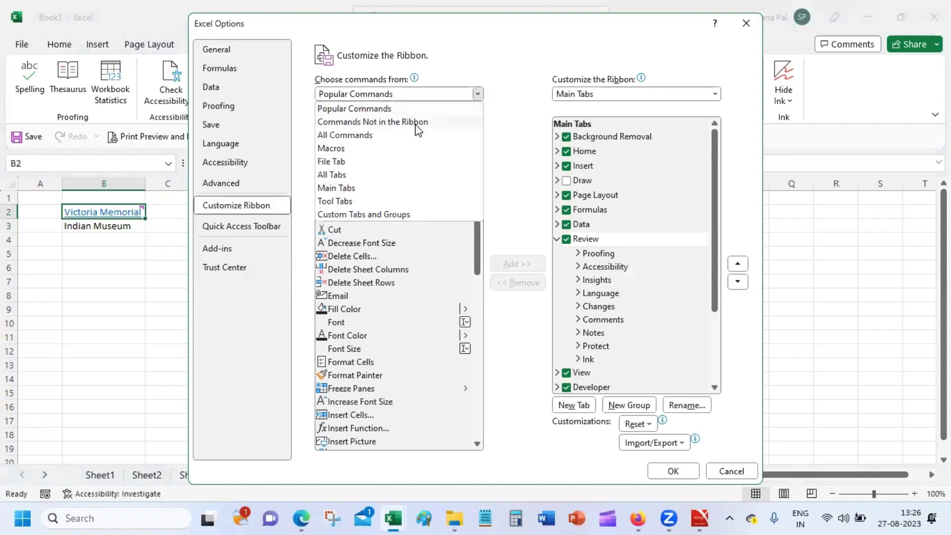
Browse Commands Not in the Ribbon and collapse the Review tab's groups.
click(412, 123)
drag(479, 142, 479, 174)
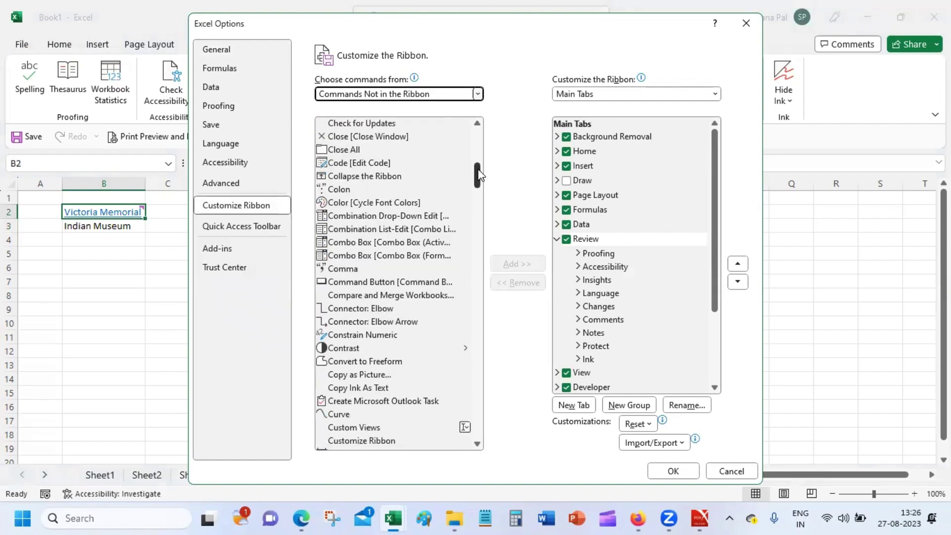
drag(478, 174, 480, 218)
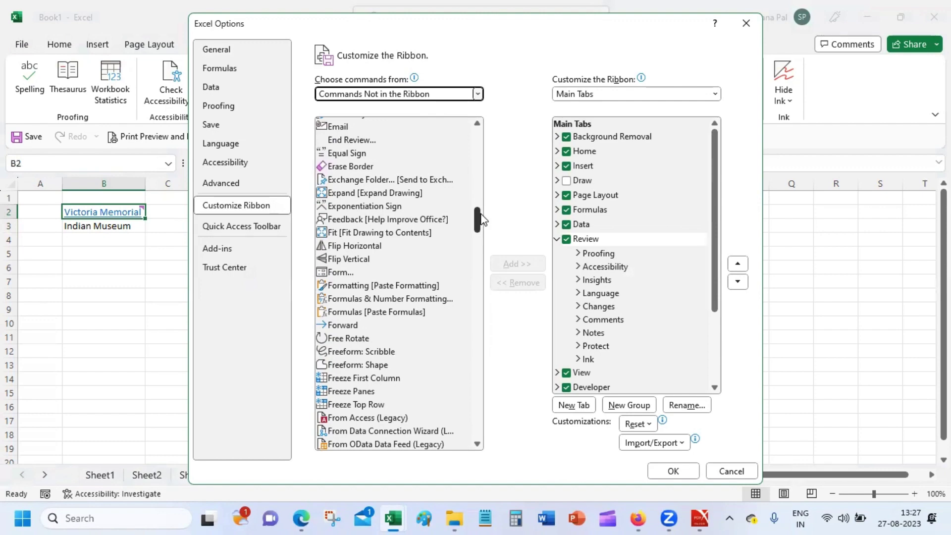
drag(480, 218, 479, 289)
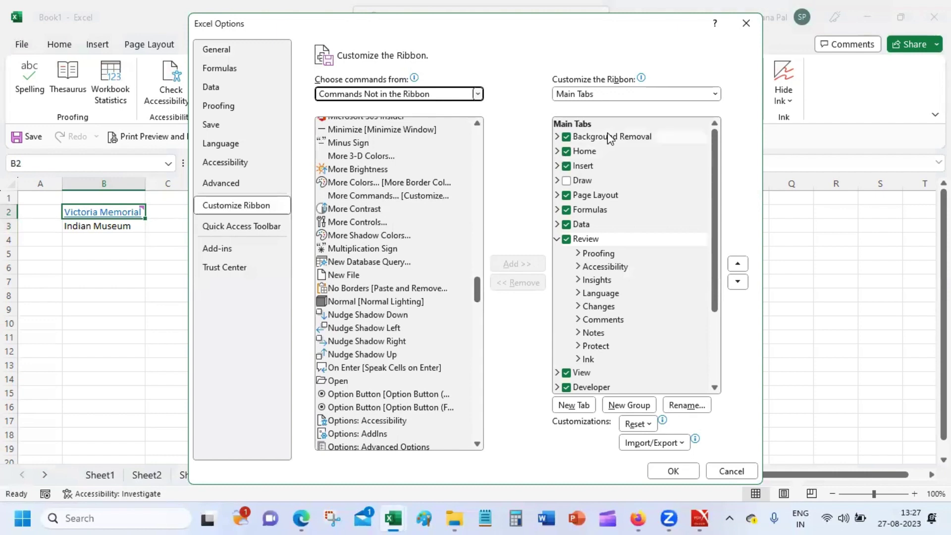
click(556, 238)
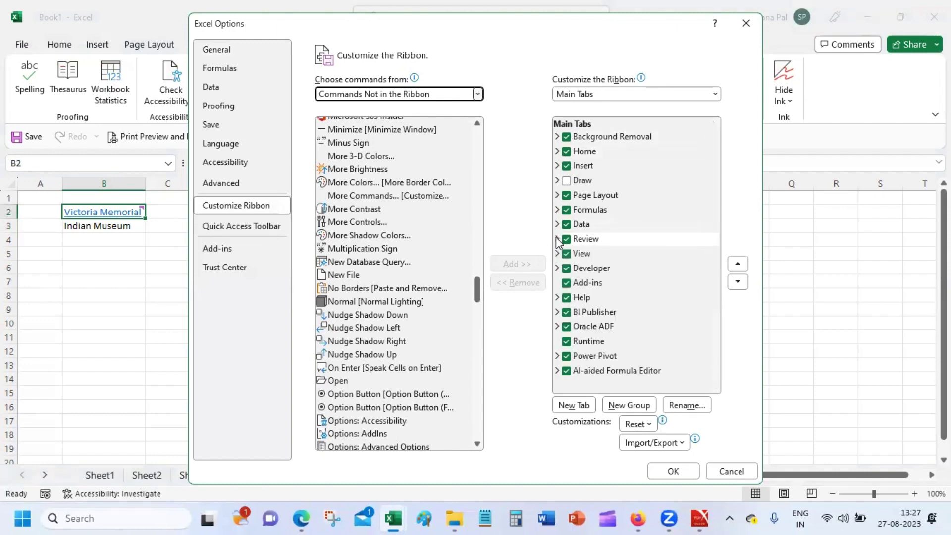
Switch to All Commands, scroll through the list, and cancel Excel Options.
click(445, 95)
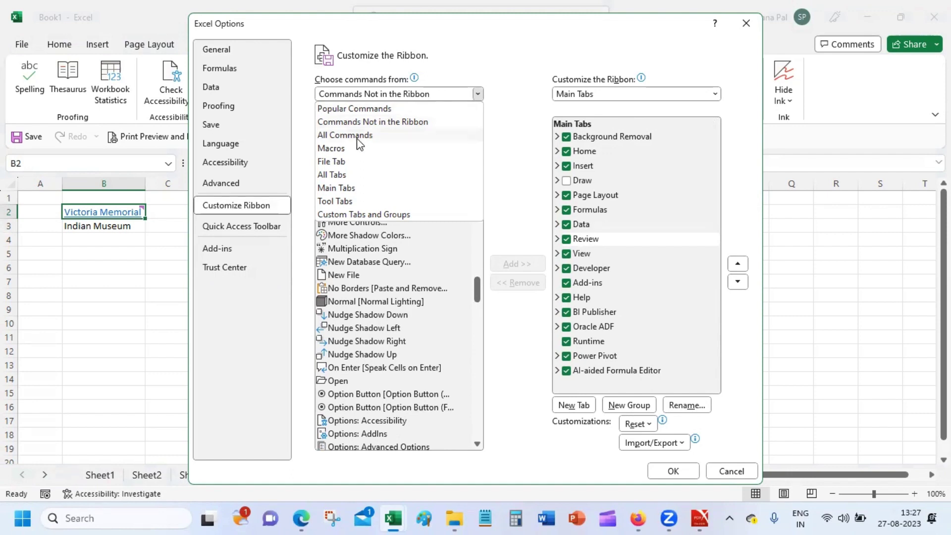
key(Escape)
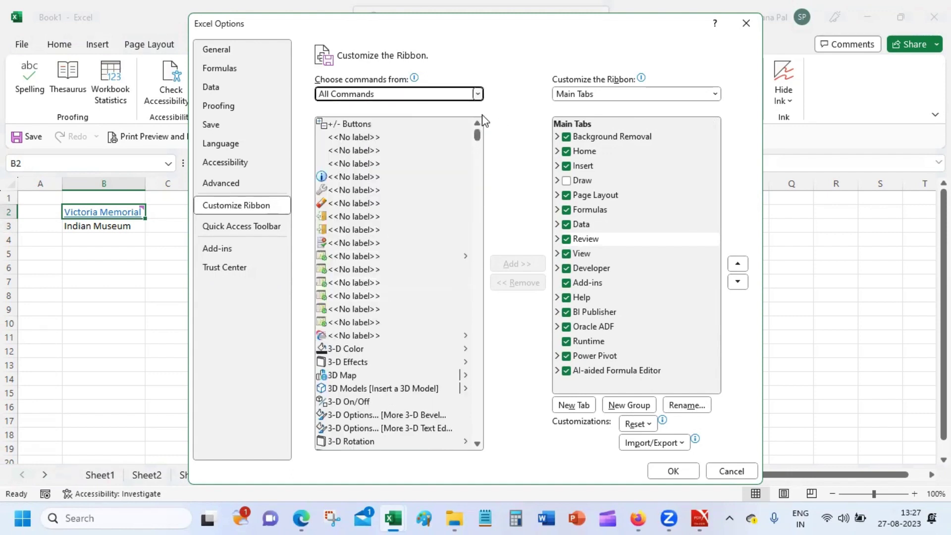
drag(477, 135, 479, 191)
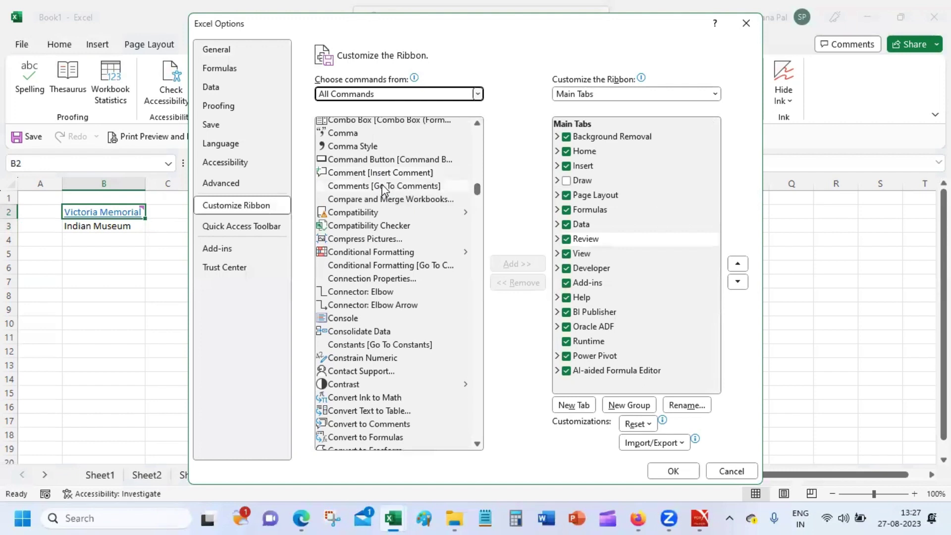
click(477, 123)
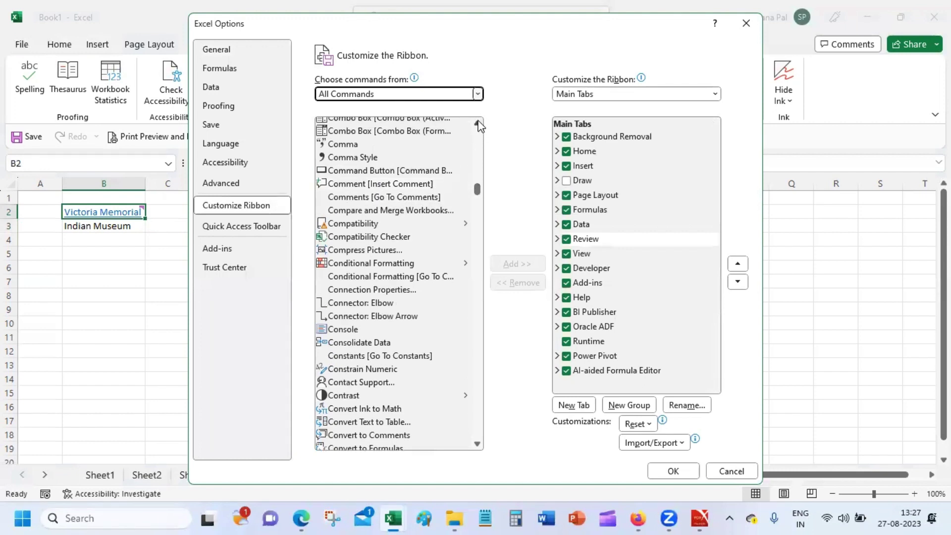
click(477, 123)
click(478, 124)
click(478, 124)
click(477, 123)
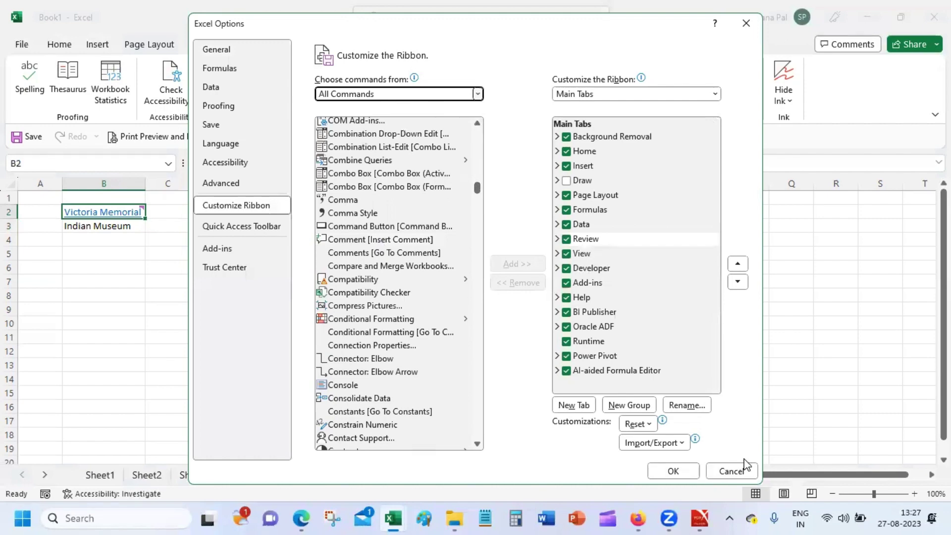
click(731, 471)
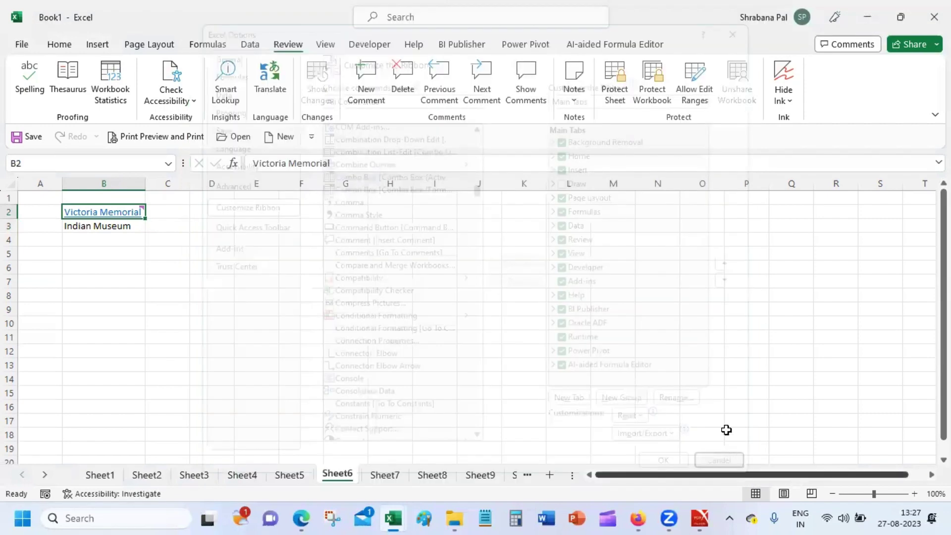
Bring up Format Cells for B2 and look through the Protection, Fill, Border and Font tabs.
right_click(125, 217)
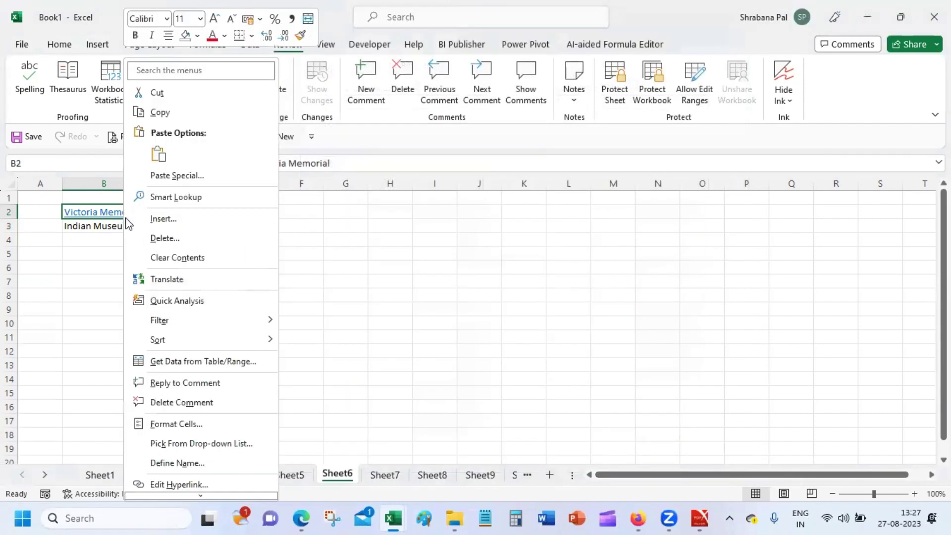
click(225, 422)
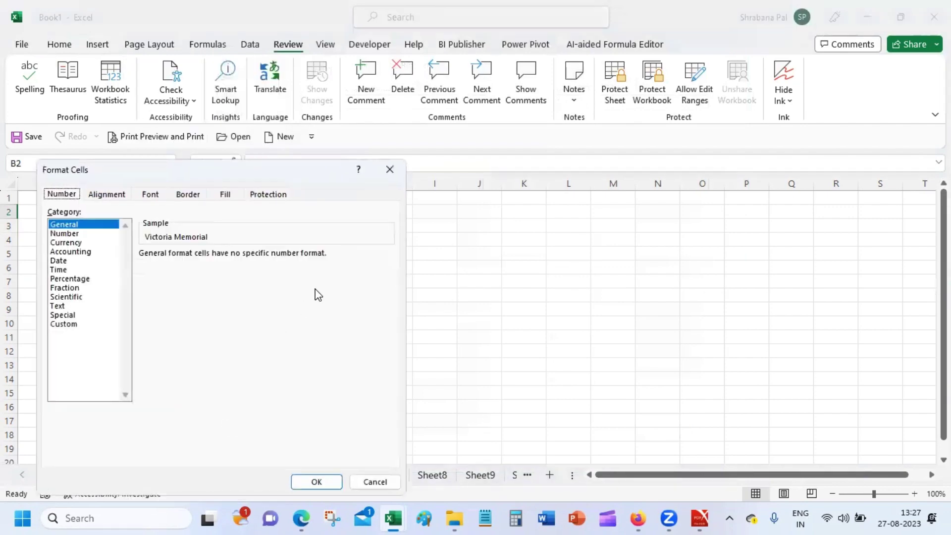
click(262, 195)
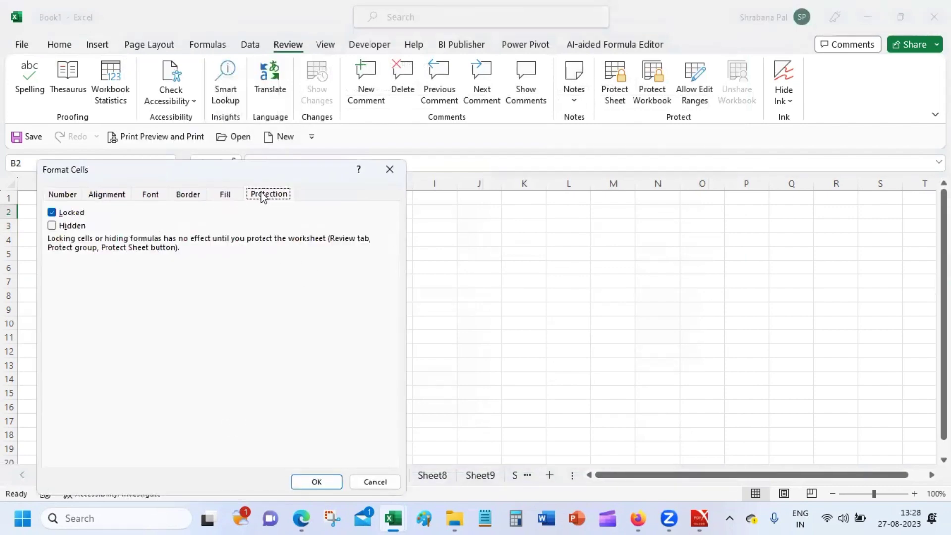
click(230, 196)
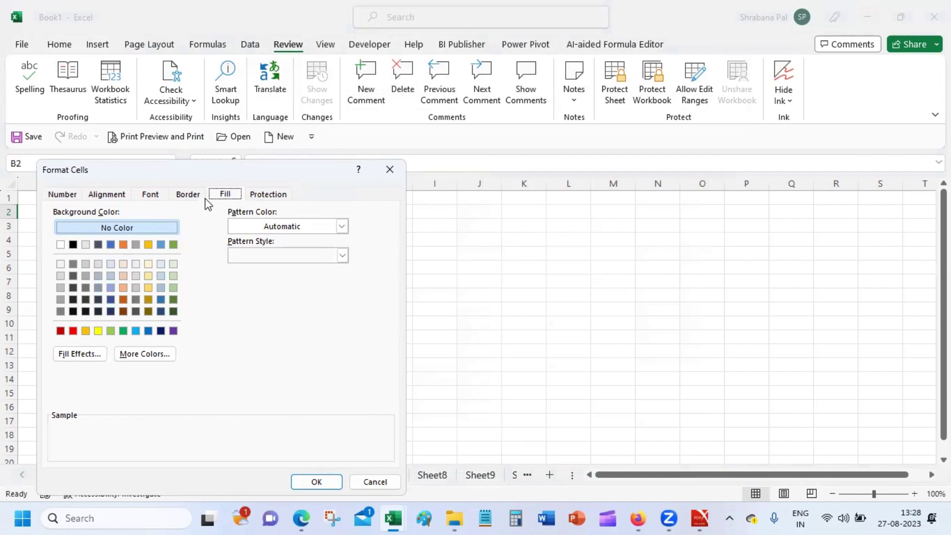
click(190, 197)
click(149, 196)
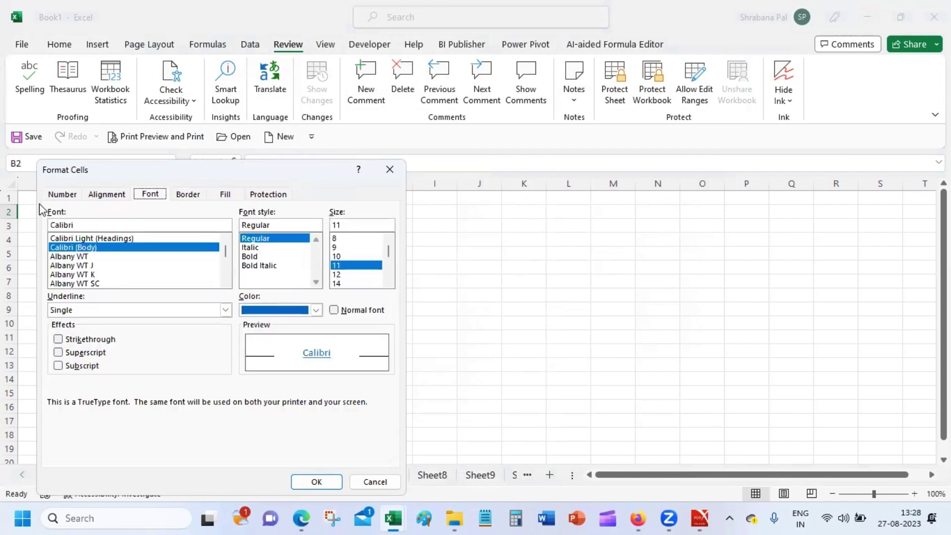
click(234, 195)
click(275, 198)
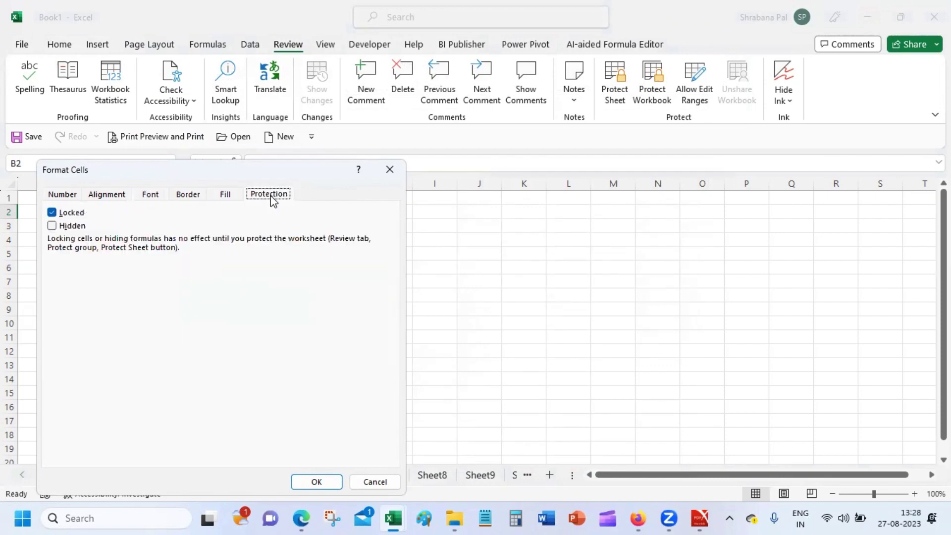
click(230, 198)
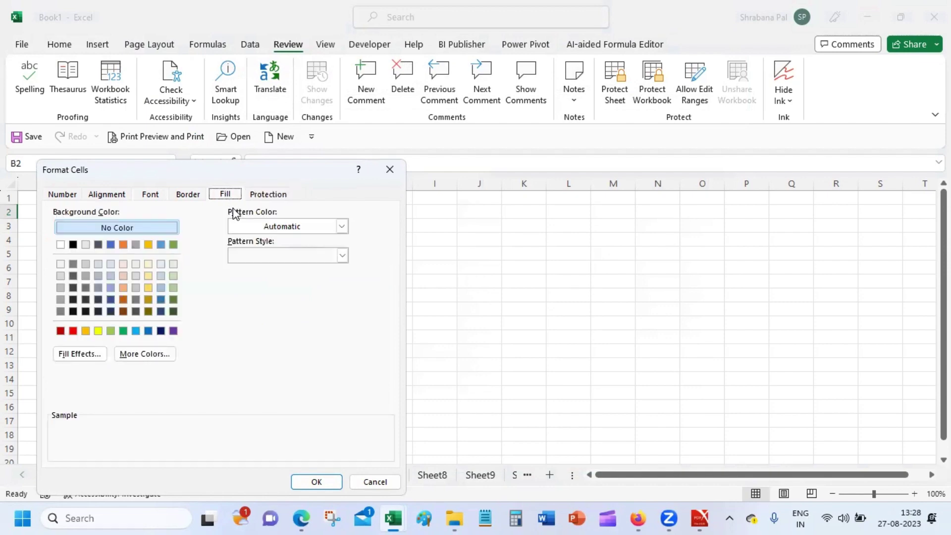
Review the Number, Alignment, Font, Border, Fill and Protection tabs, then cancel without changes.
click(61, 195)
click(119, 198)
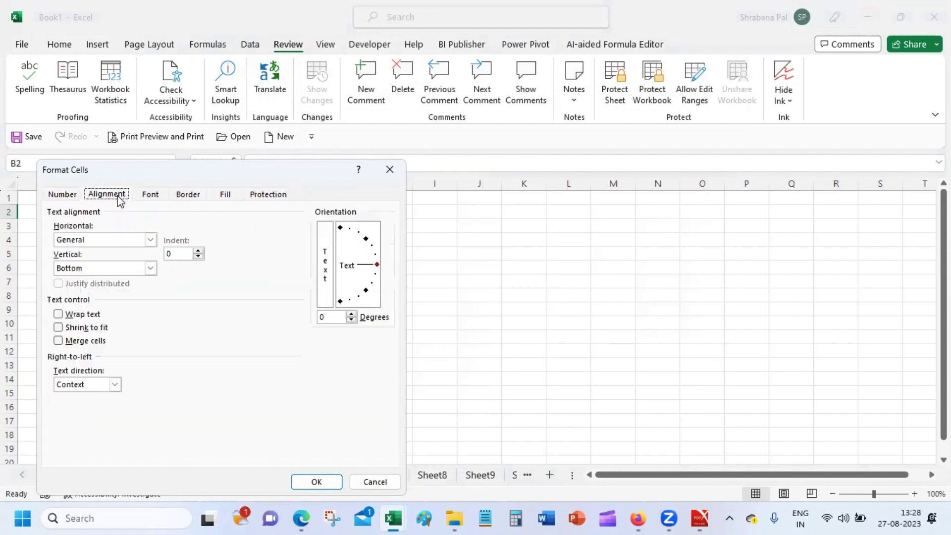
click(158, 199)
click(198, 198)
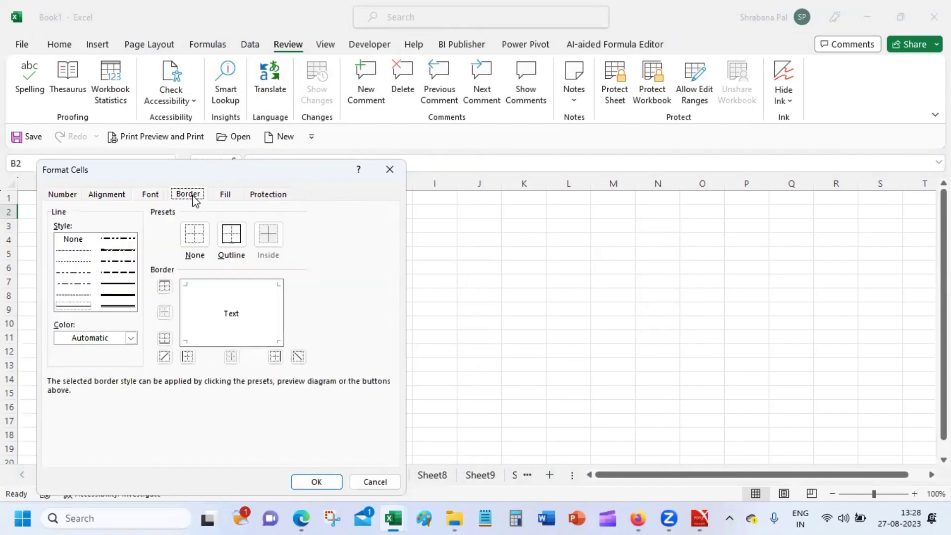
click(226, 198)
click(268, 194)
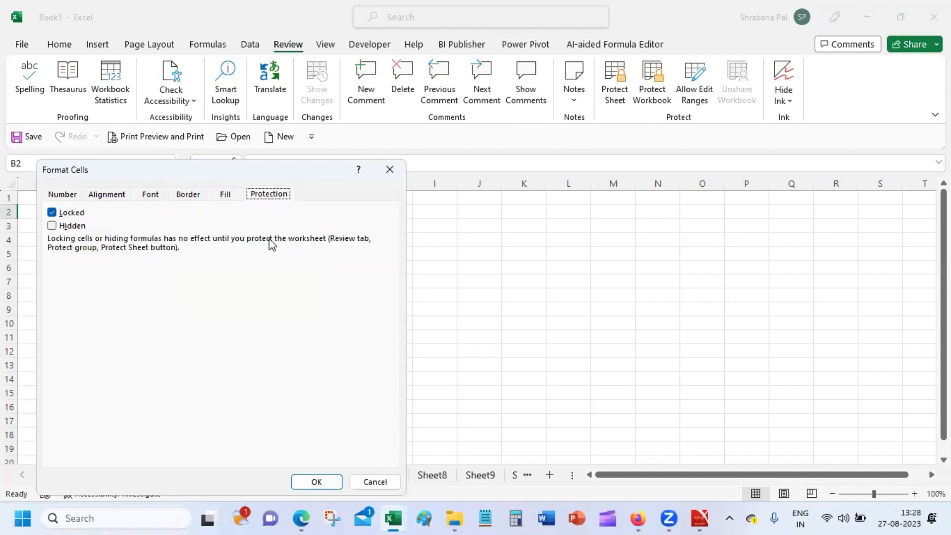
click(373, 481)
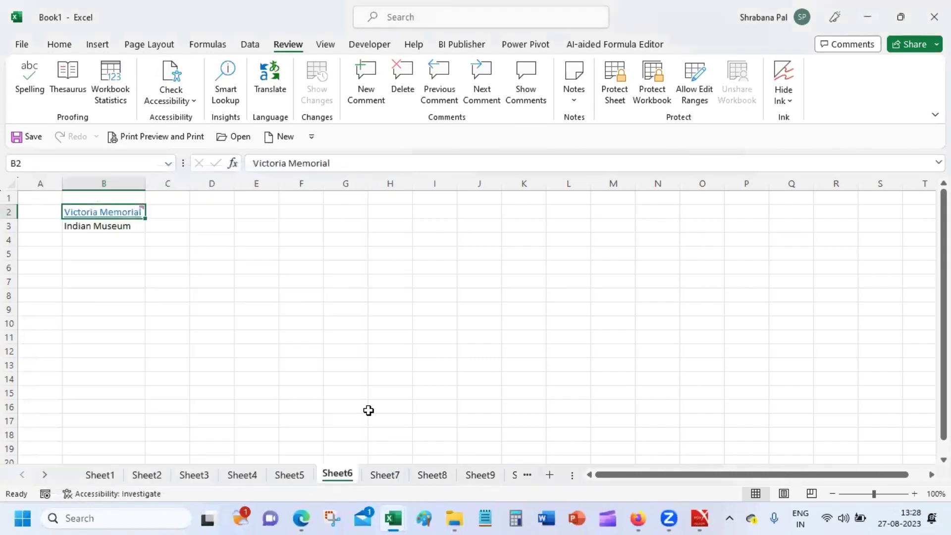
click(187, 293)
Check B3's shortcut menu, dismiss it, and switch to Sheet1 with values 10 through 210.
click(129, 226)
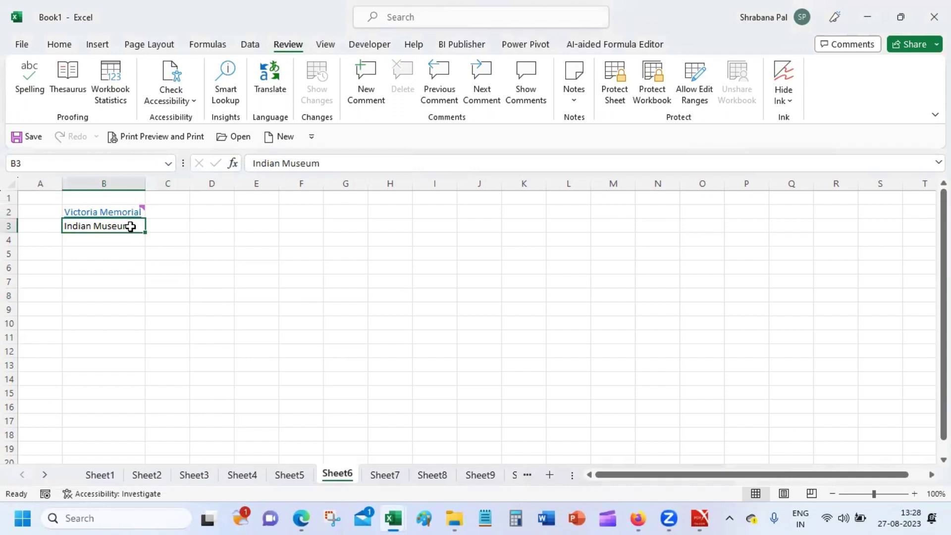
right_click(130, 226)
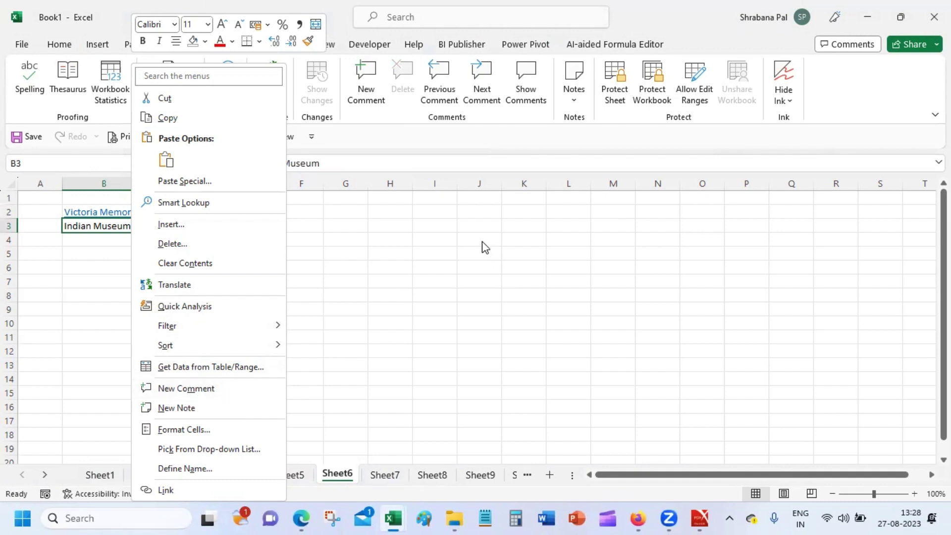
click(395, 221)
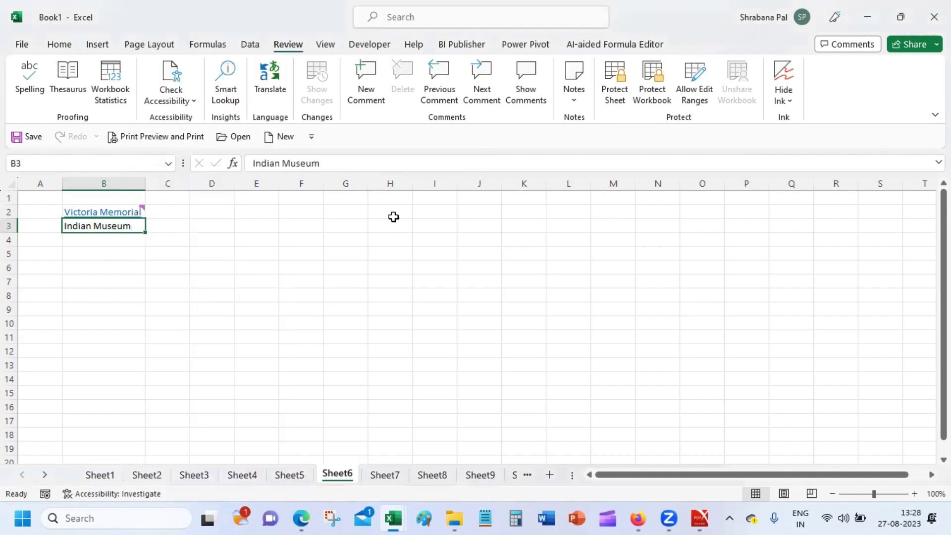
click(246, 215)
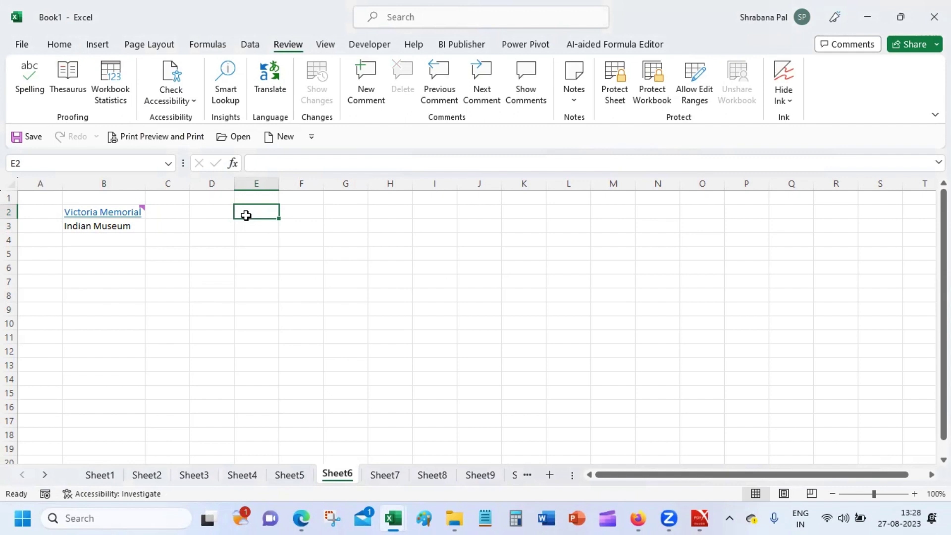
click(100, 474)
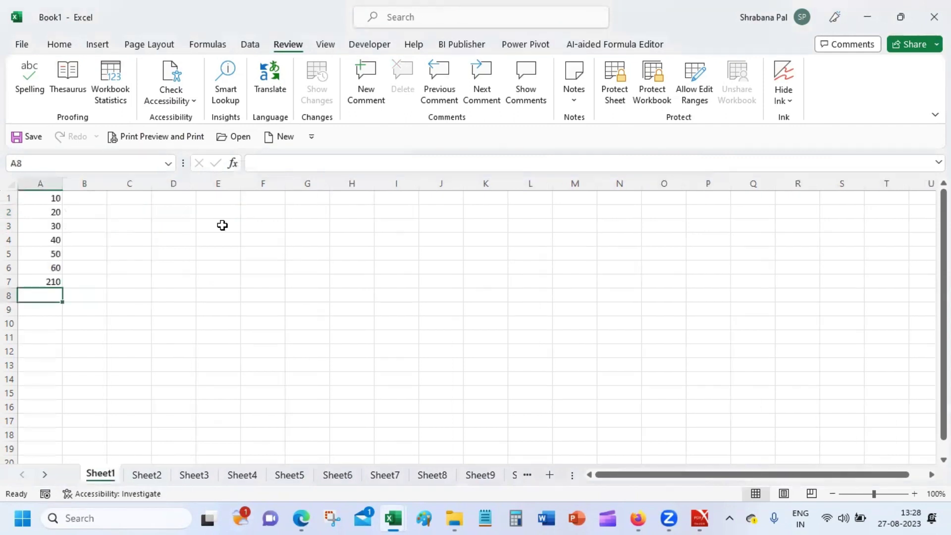
click(197, 242)
drag(944, 248, 943, 248)
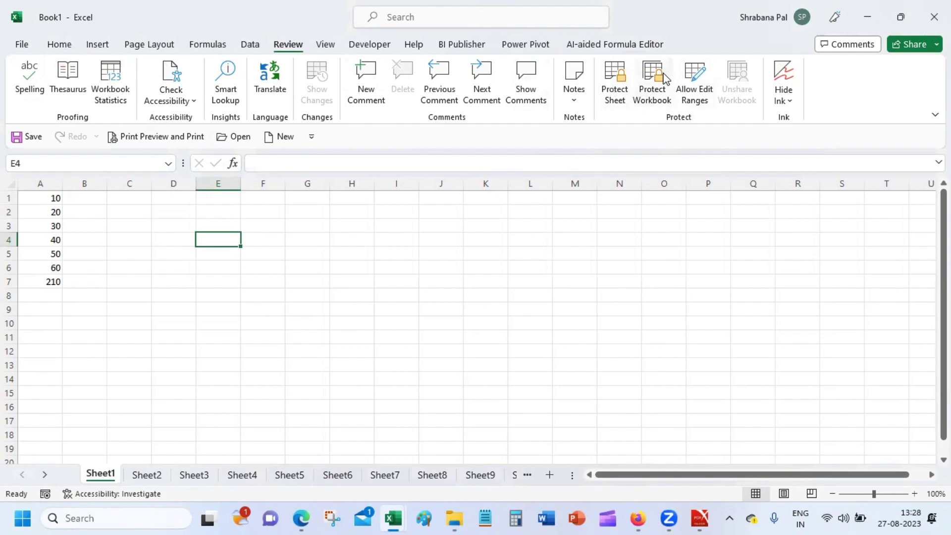
Bring up the full Save As dialog proposing Book1 as an Excel Workbook in Documents.
click(22, 44)
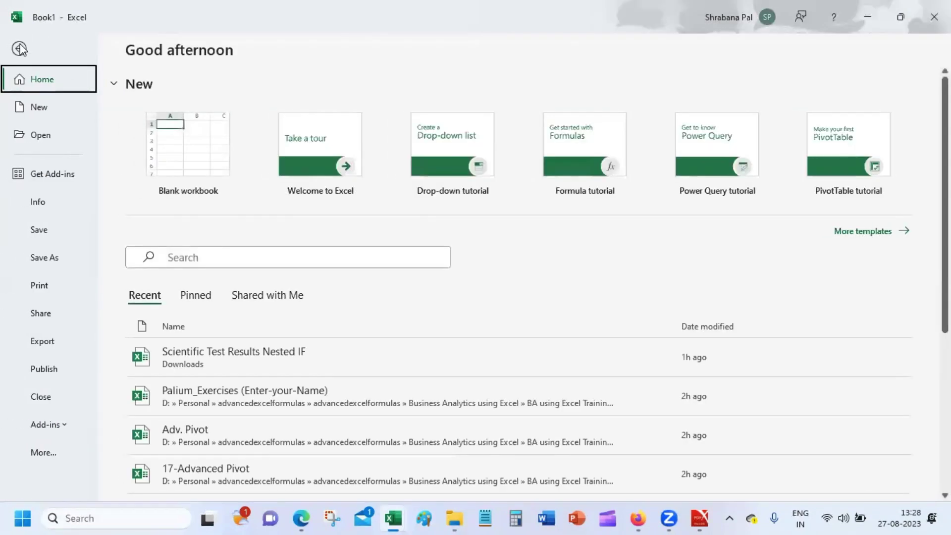
click(66, 257)
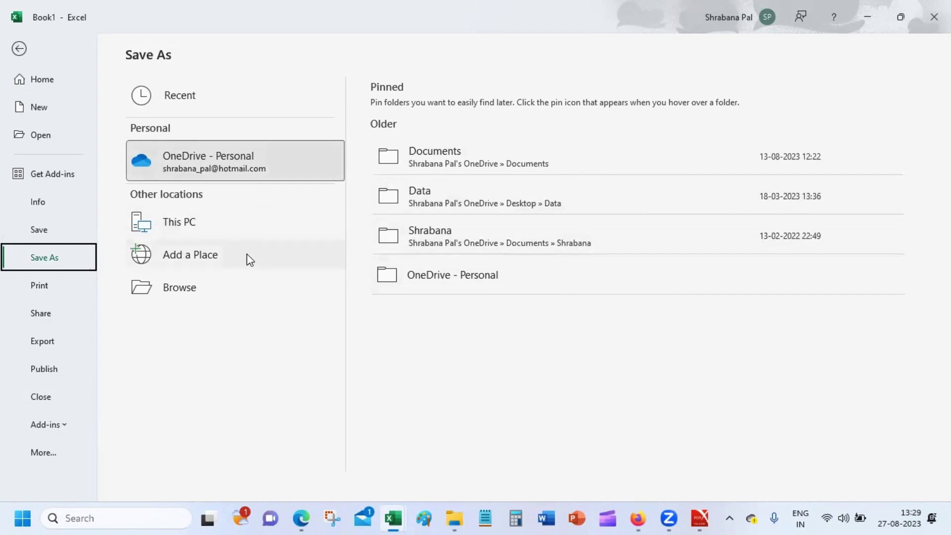
click(236, 288)
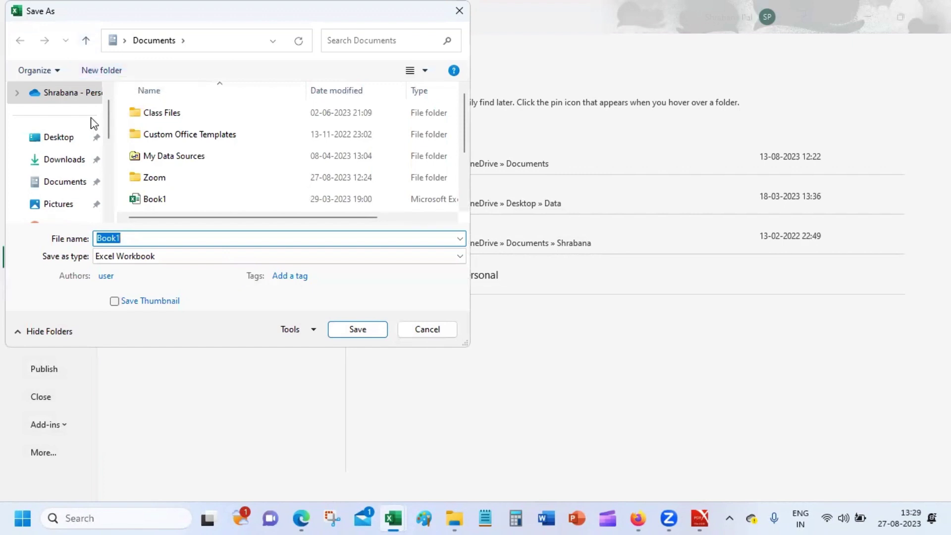
Name the file password-protect-excel in Documents and bring up Tools > General Options for passwords.
scroll(112, 129, up, 1)
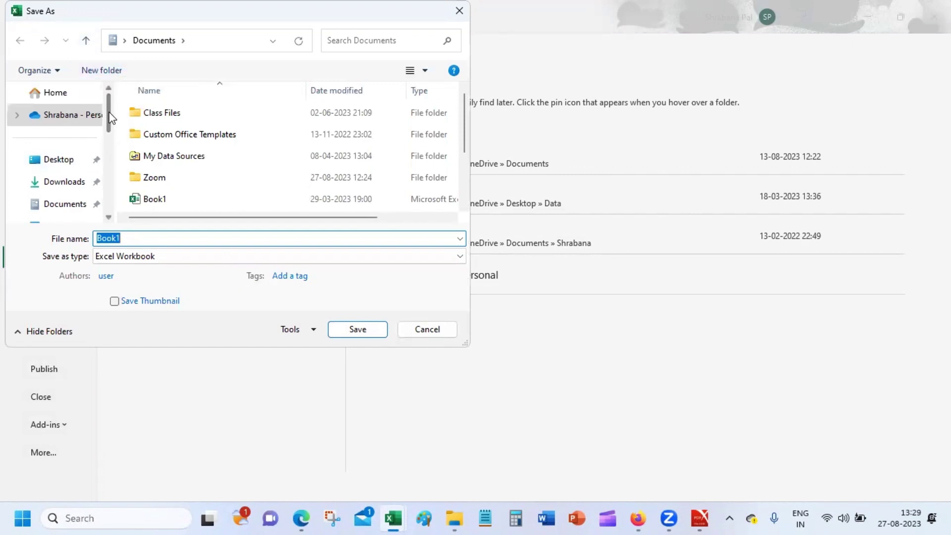
scroll(109, 132, down, 2)
click(49, 116)
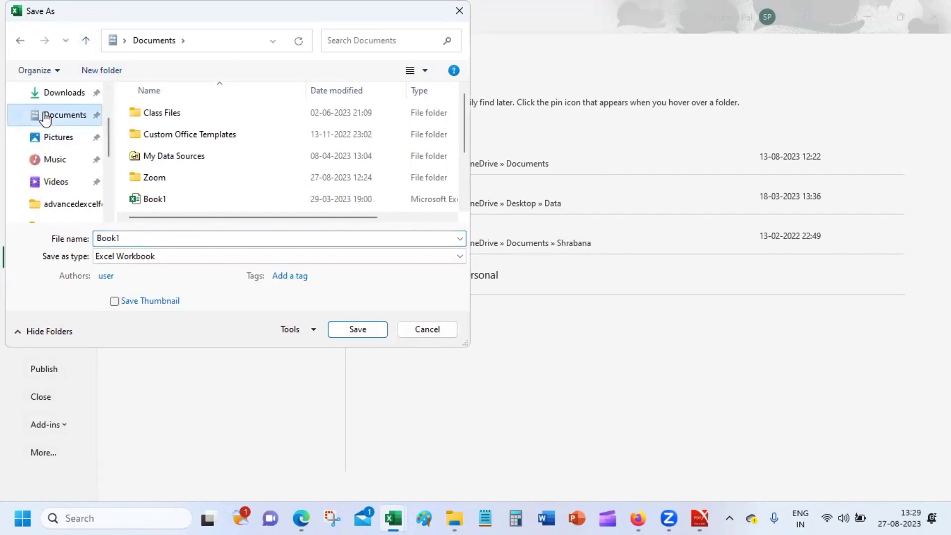
click(135, 238)
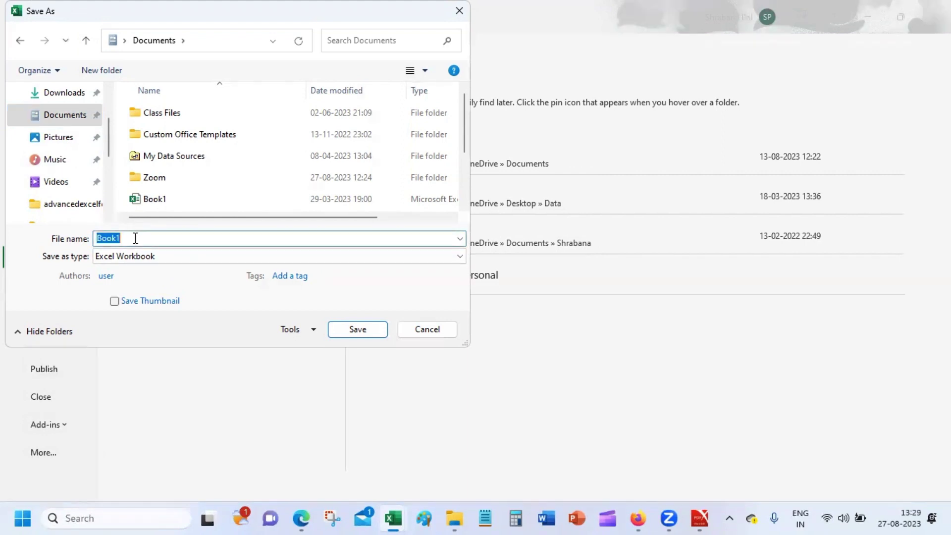
text(password-pro)
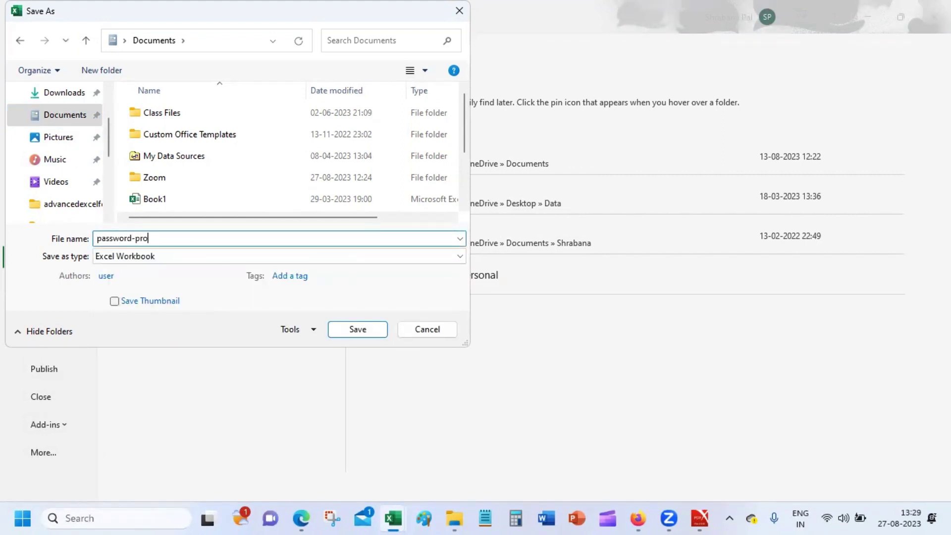
text(tect-excel)
click(297, 330)
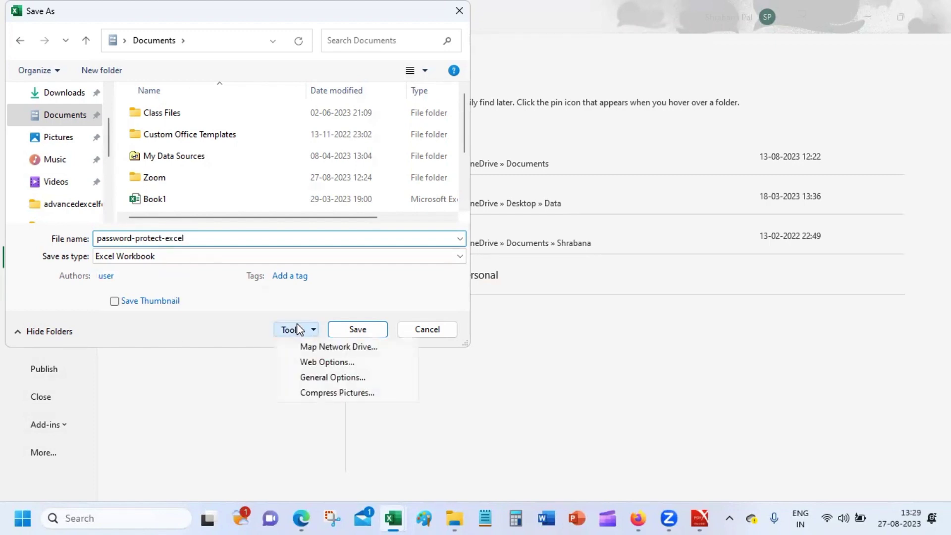
click(348, 379)
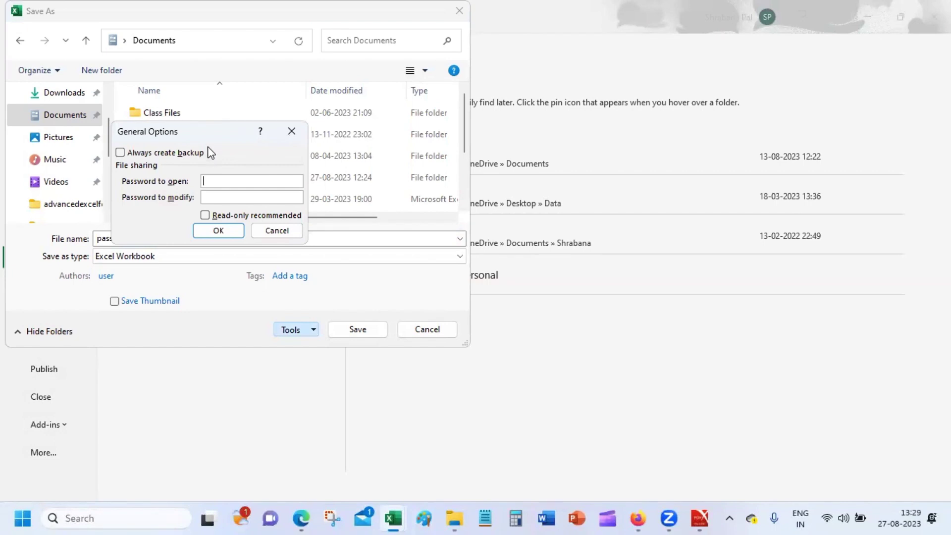
Set a password to open and a password to modify in General Options, then re-enter both to confirm.
text(123)
key(Tab)
text(123)
key(Return)
text(123)
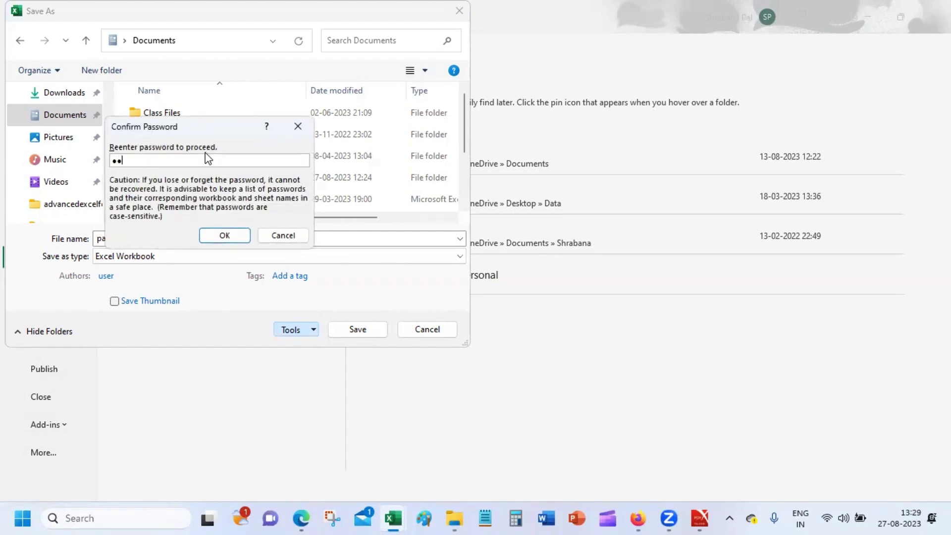
key(Return)
text(1234)
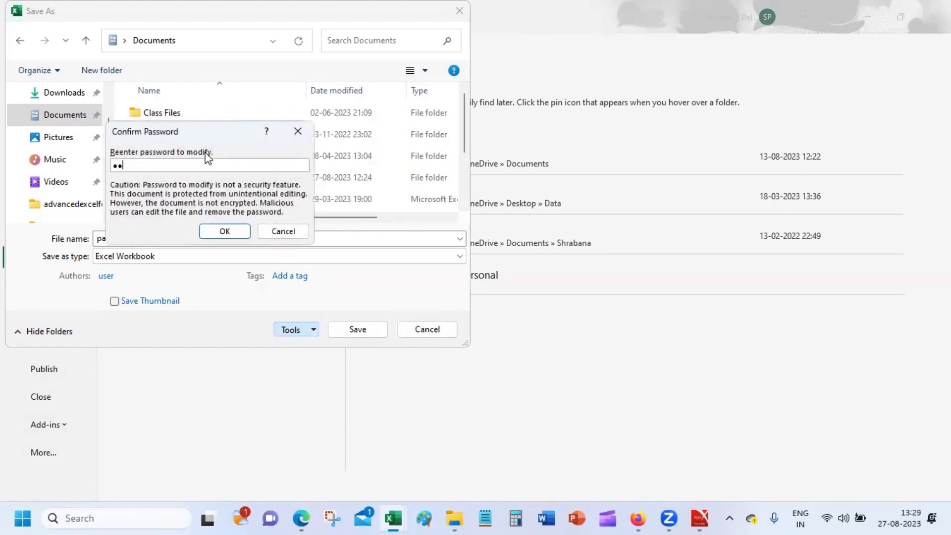
key(Return)
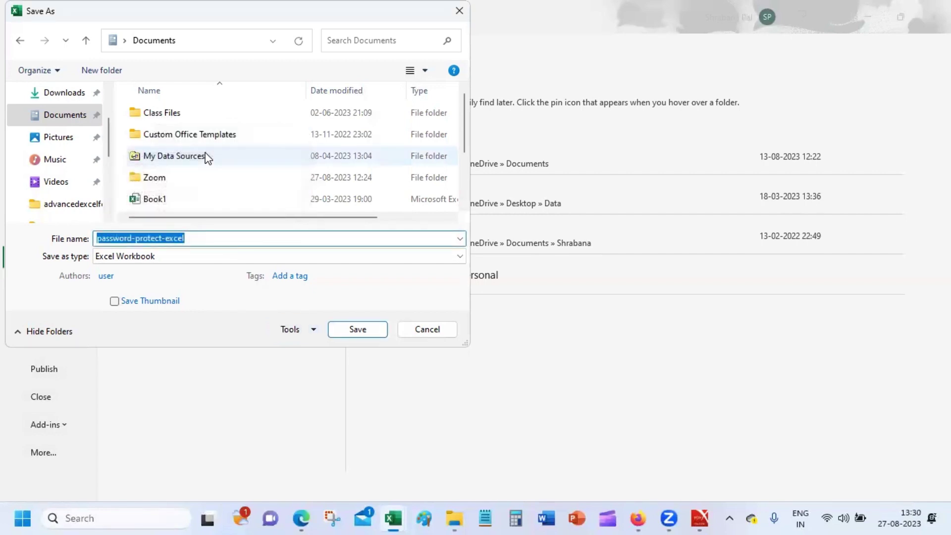
Save password-protect-excel as a macro-free workbook, close it, and close Palium_Exercises without saving.
click(341, 333)
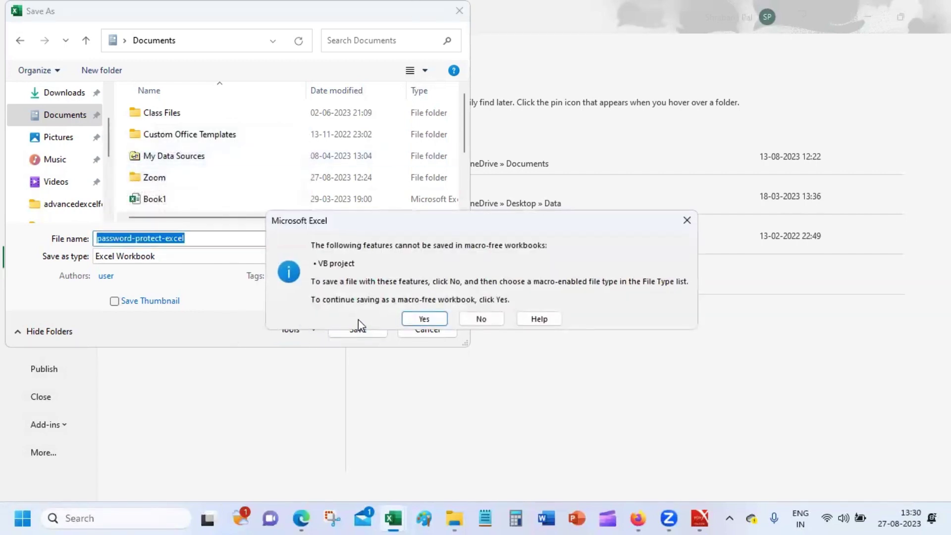
click(439, 319)
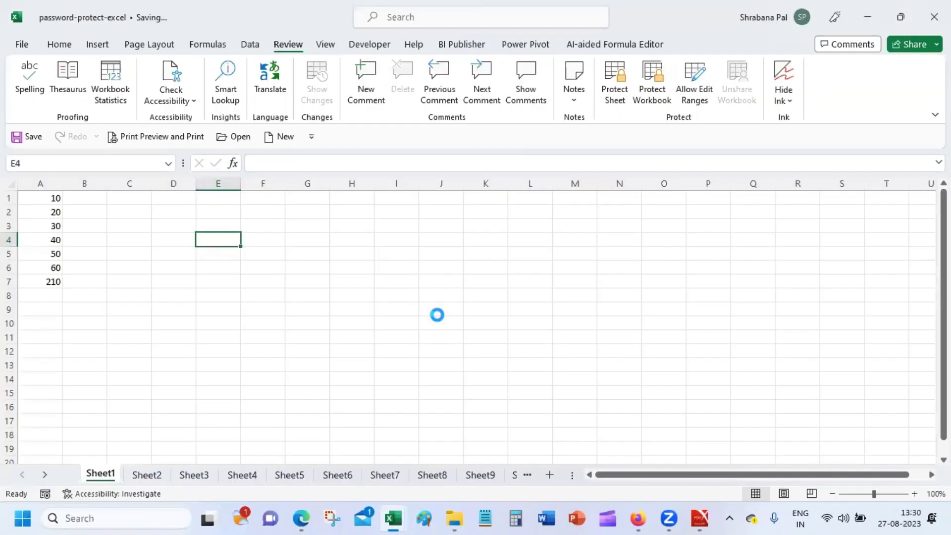
click(426, 250)
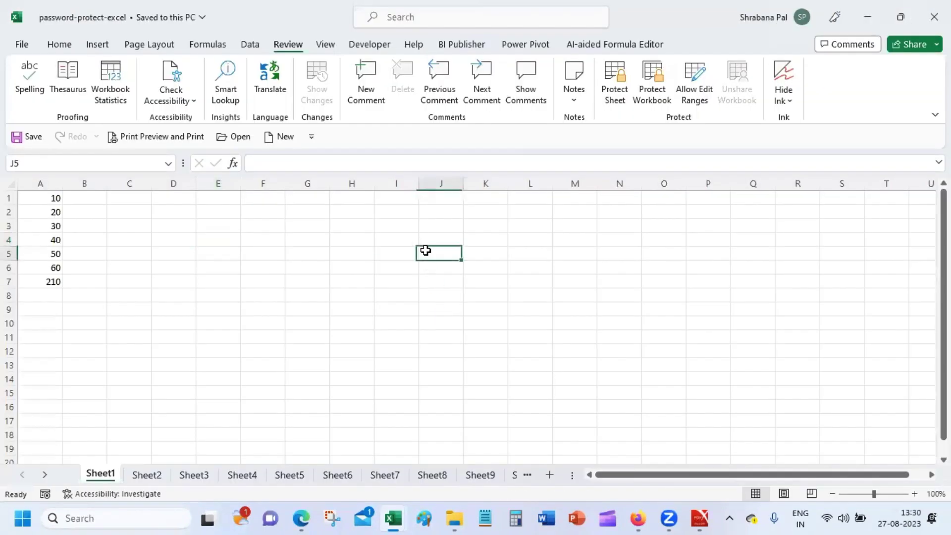
click(933, 17)
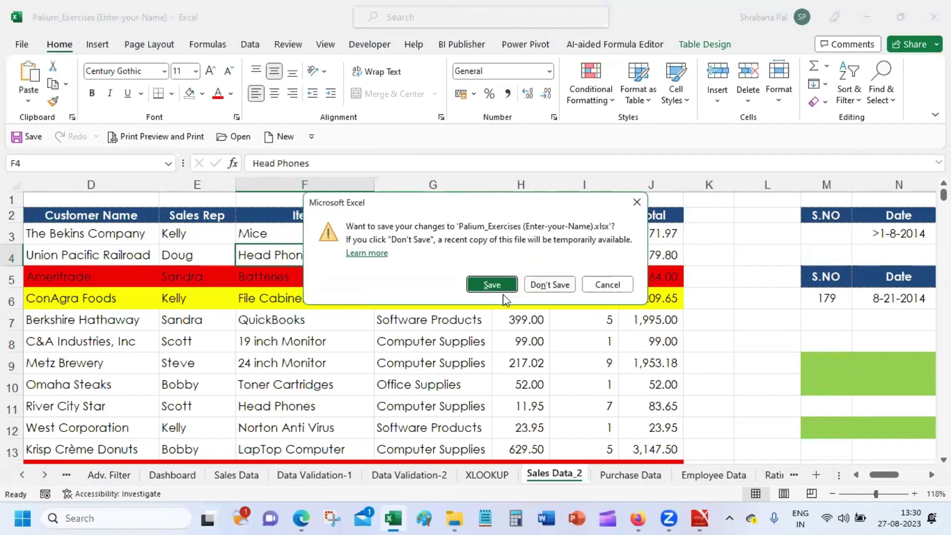
click(555, 281)
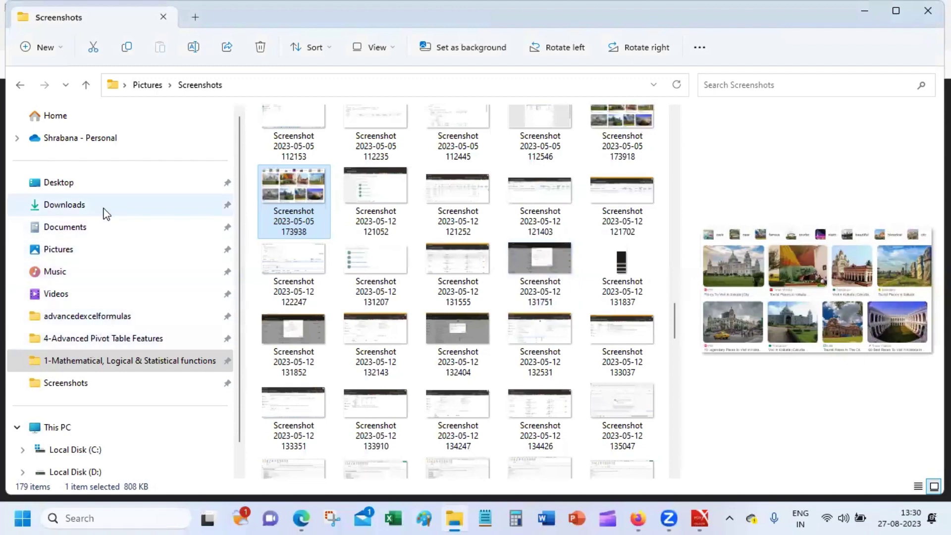
Launch password-protect-excel from File Explorer's Home recent files, then minimise Explorer.
click(93, 229)
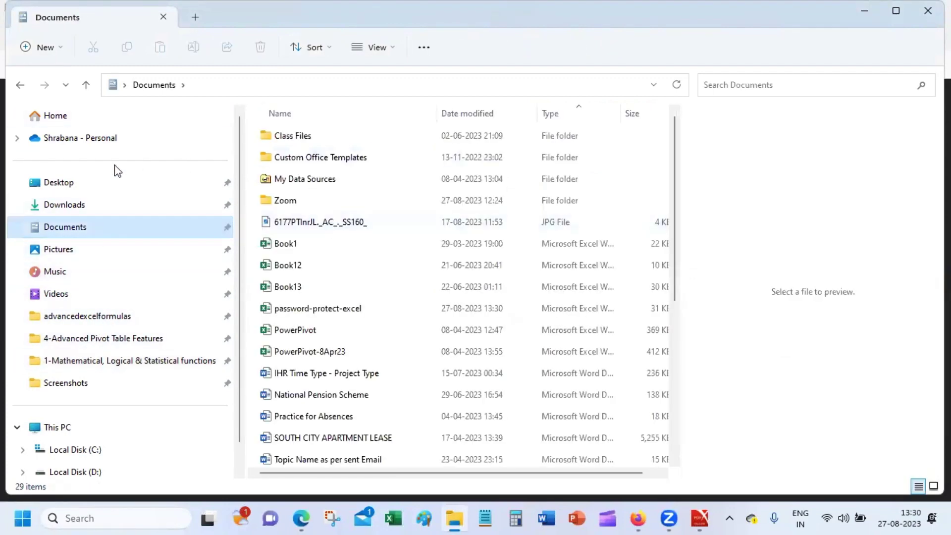
click(133, 114)
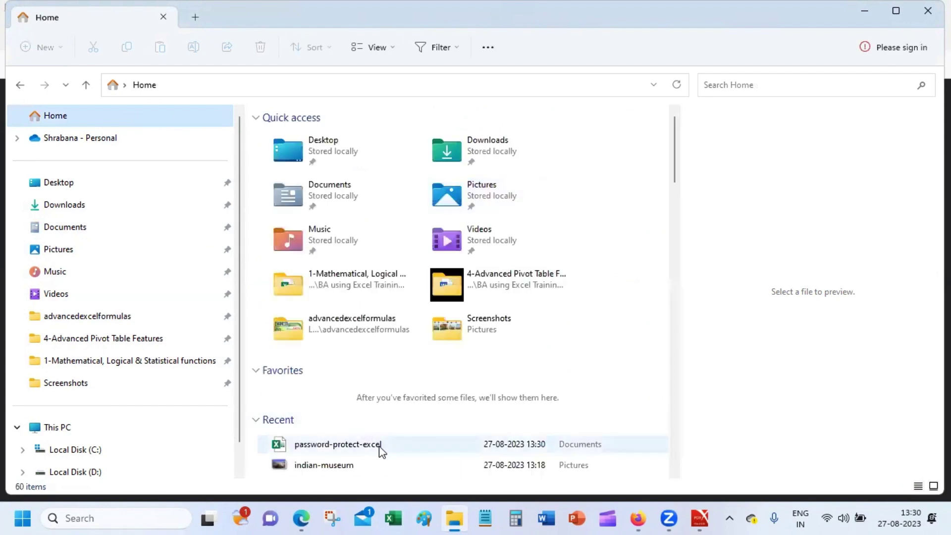
click(381, 449)
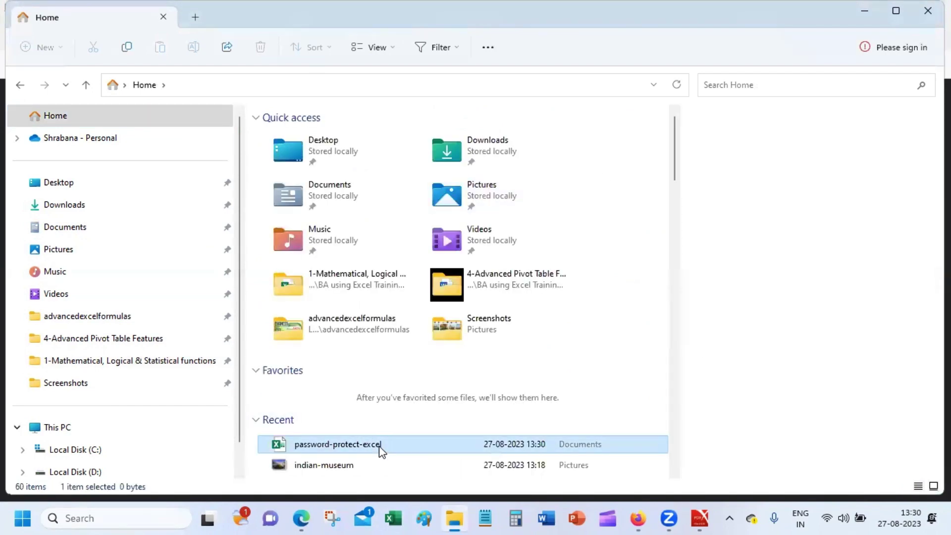
double_click(381, 444)
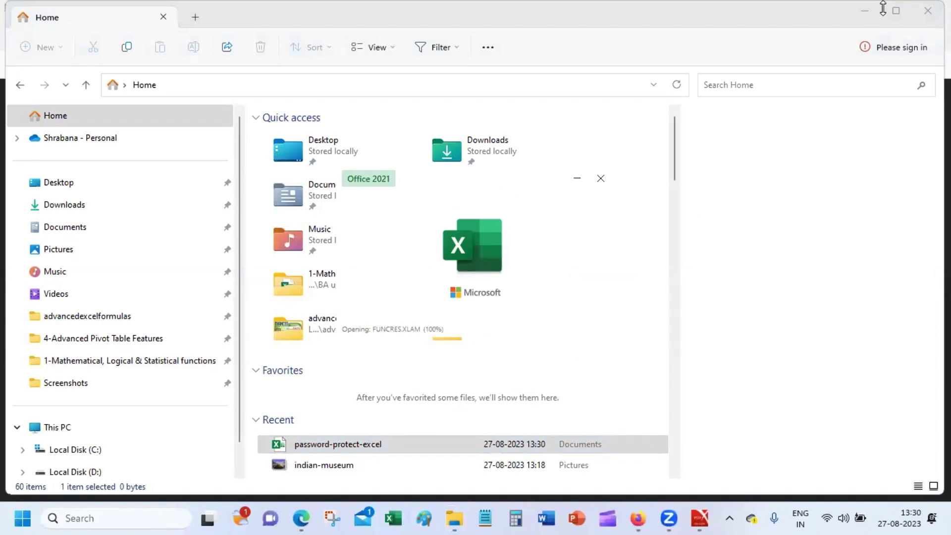
click(860, 12)
Supply the open password, then the write-access password, to open password-protect-excel in Excel.
click(870, 12)
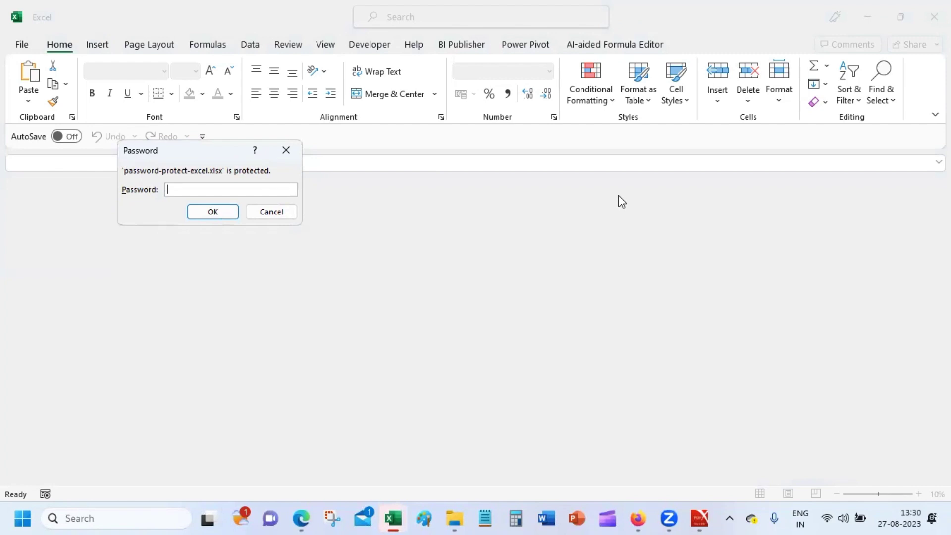
text(123)
key(Return)
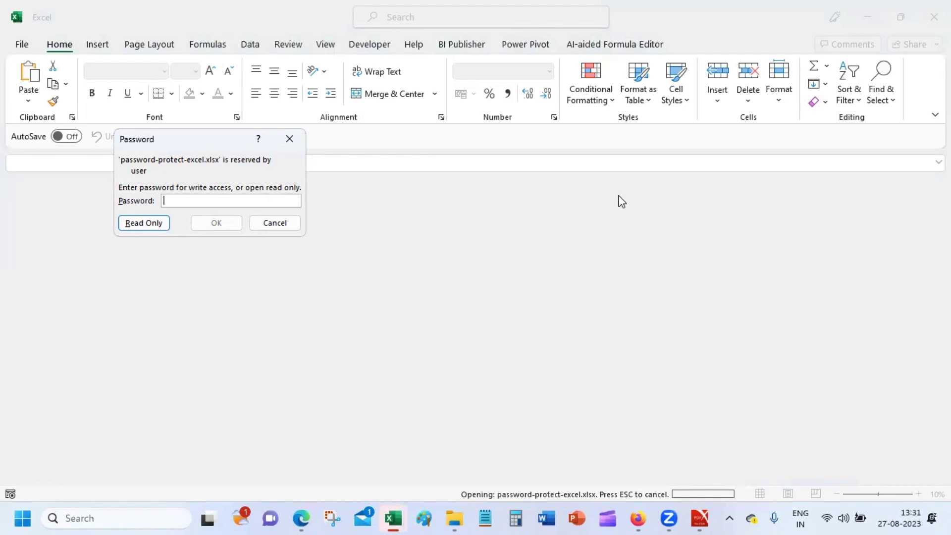
text(123)
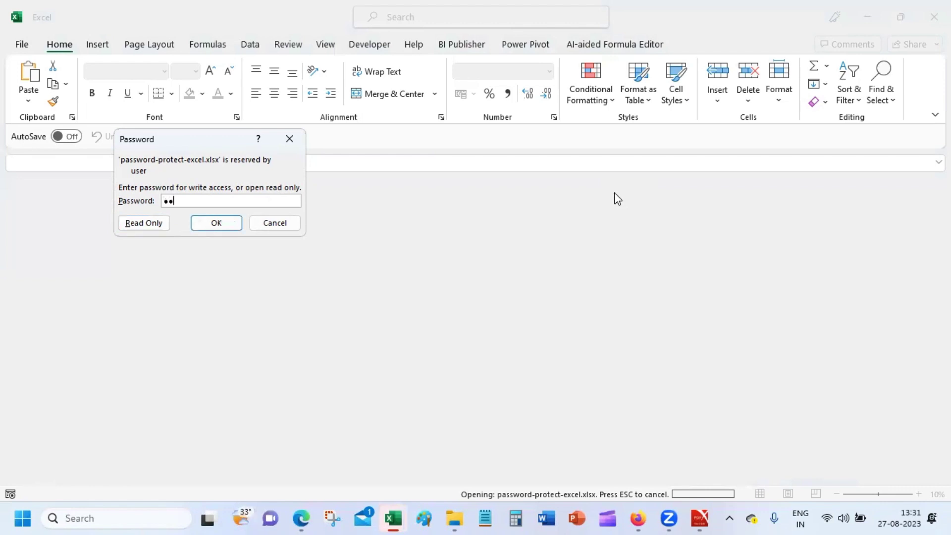
text(4)
key(Return)
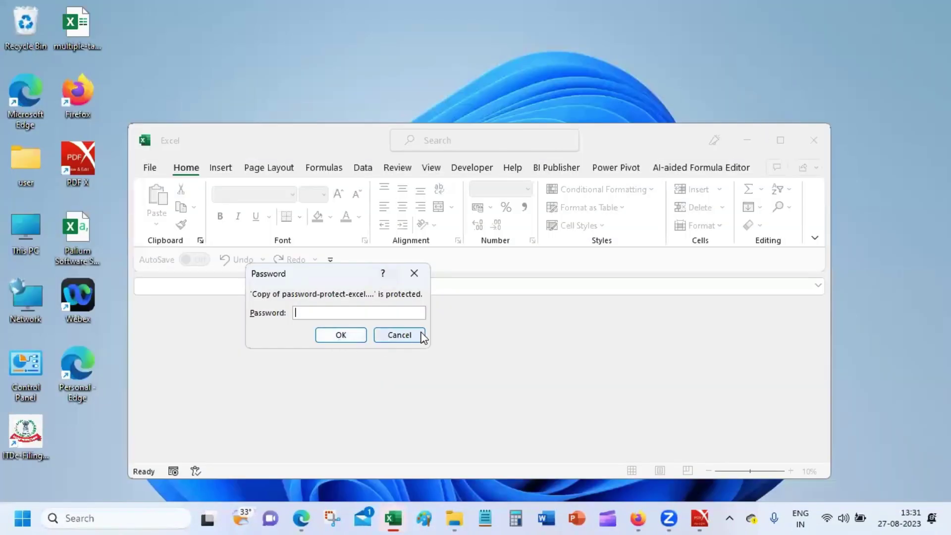
Cancel the copy's password prompt, close Excel, and reopen password-protect-excel from the taskbar's recent list.
click(415, 336)
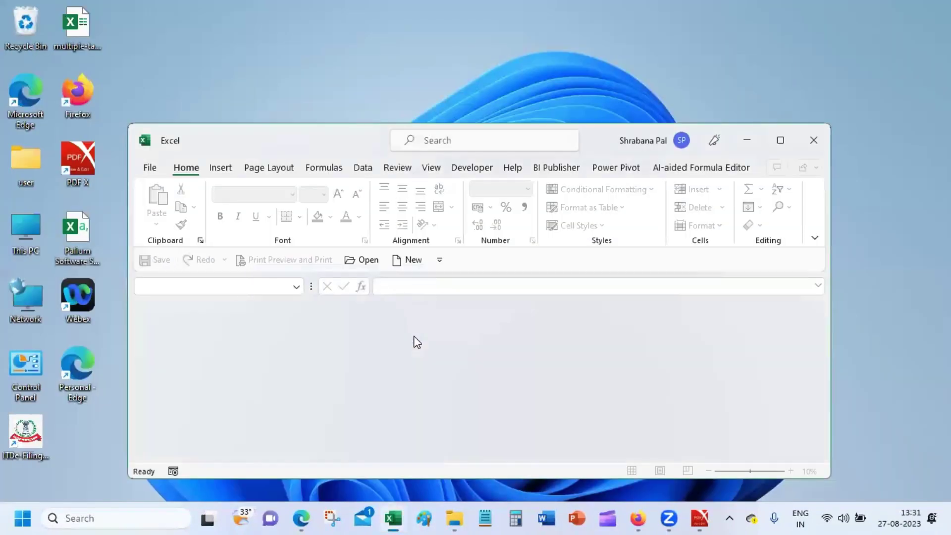
click(810, 138)
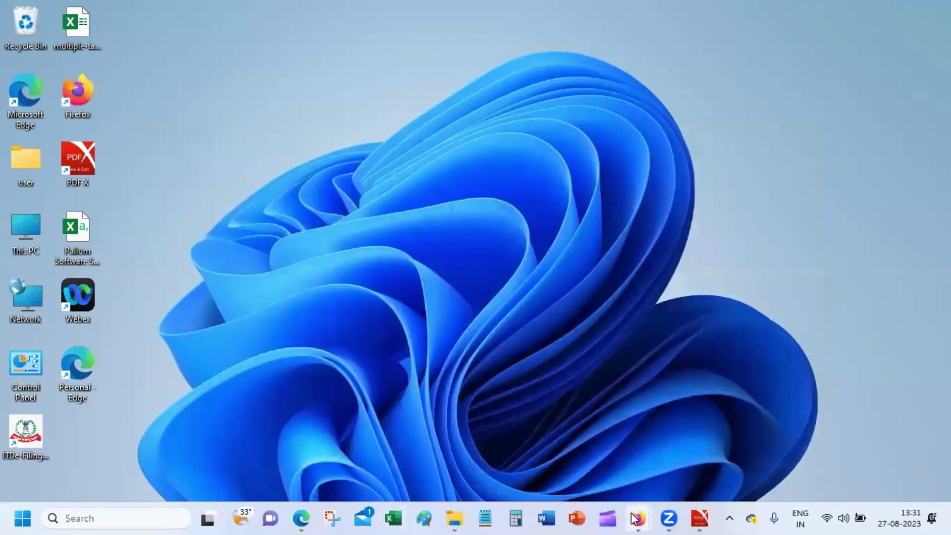
mouse_move(452, 518)
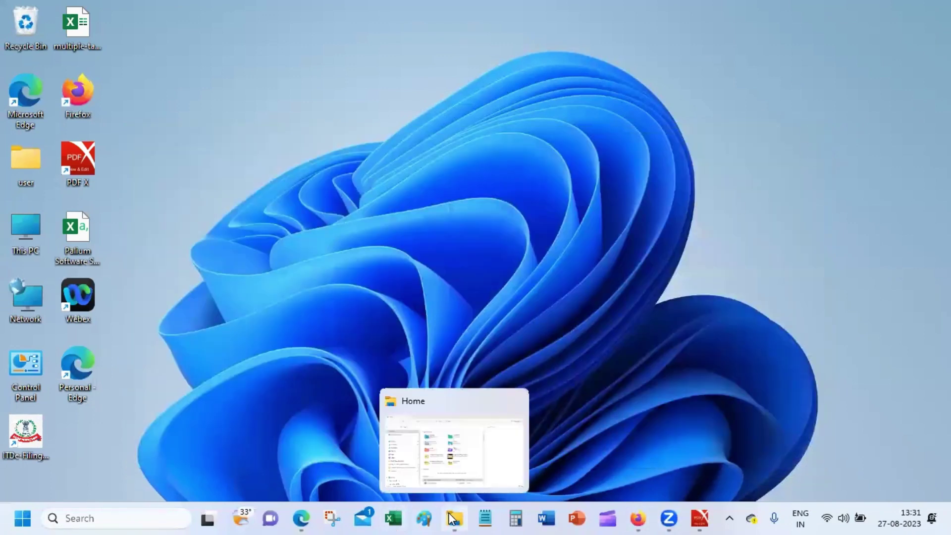
right_click(394, 519)
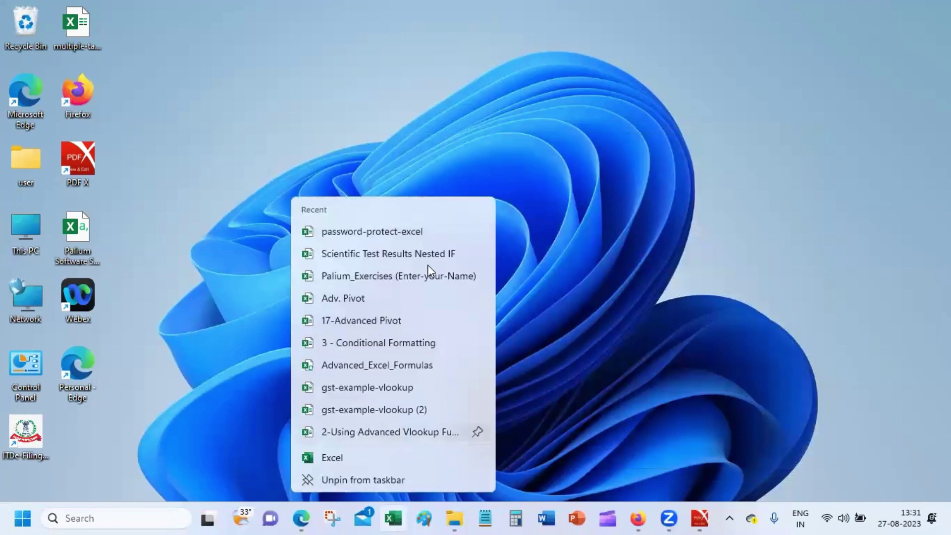
click(373, 234)
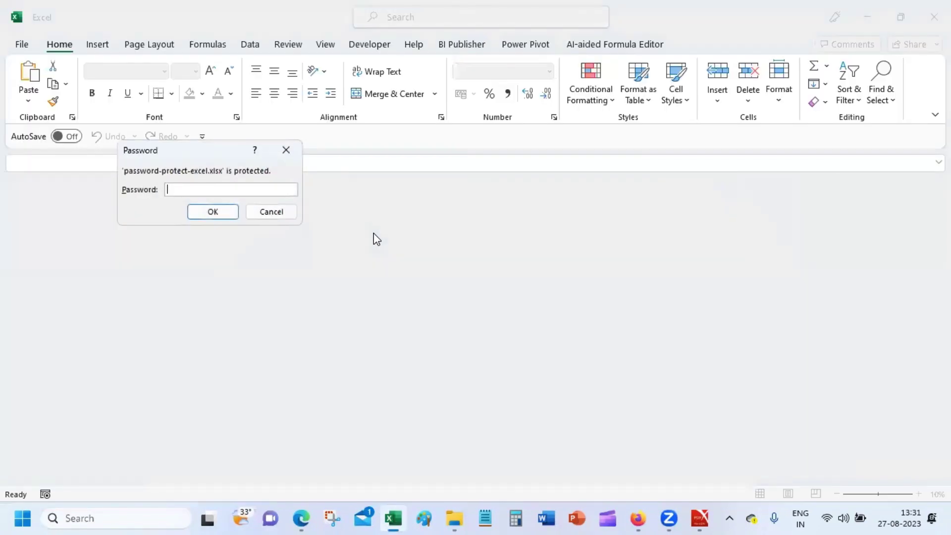
Enter the open password and type the write-access password at its prompt.
text(123)
key(Return)
text(123)
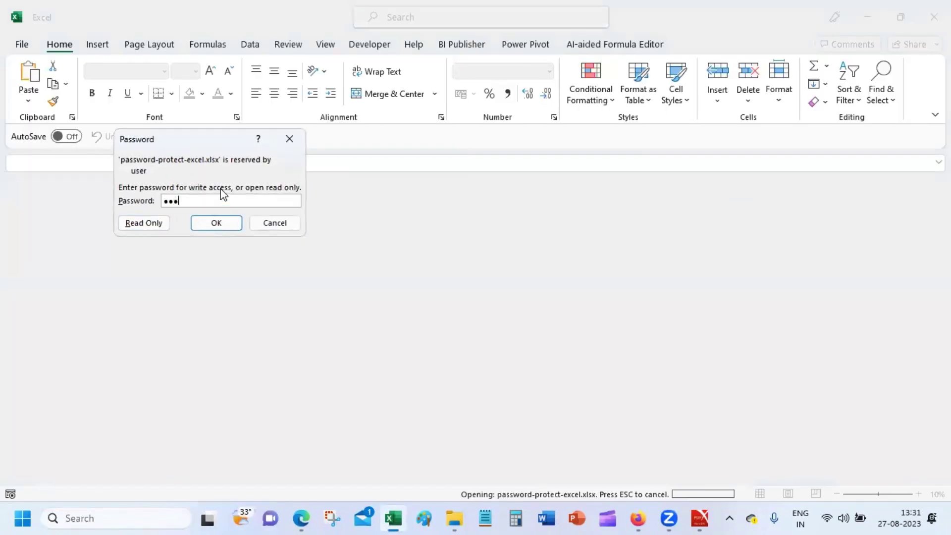
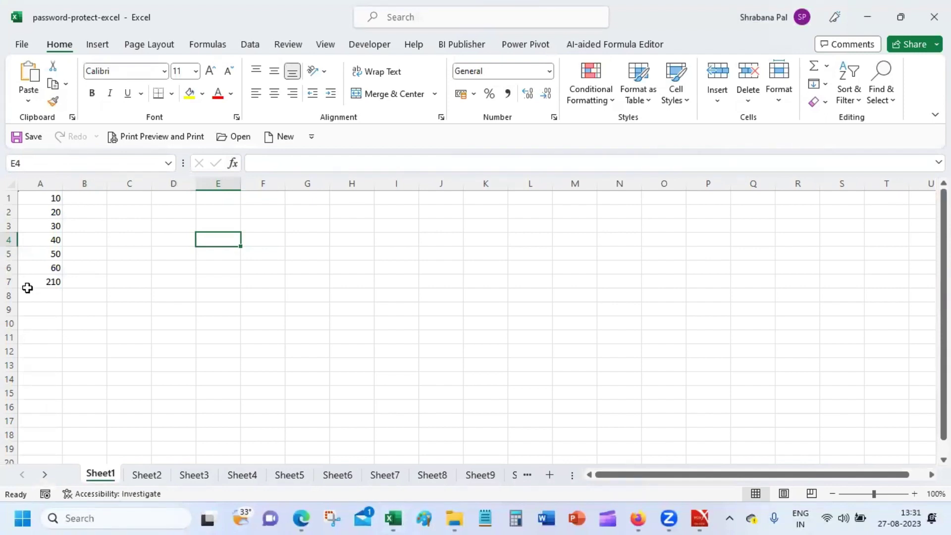
Select A1:K7 on Sheet1 and give it a yellow fill.
click(48, 200)
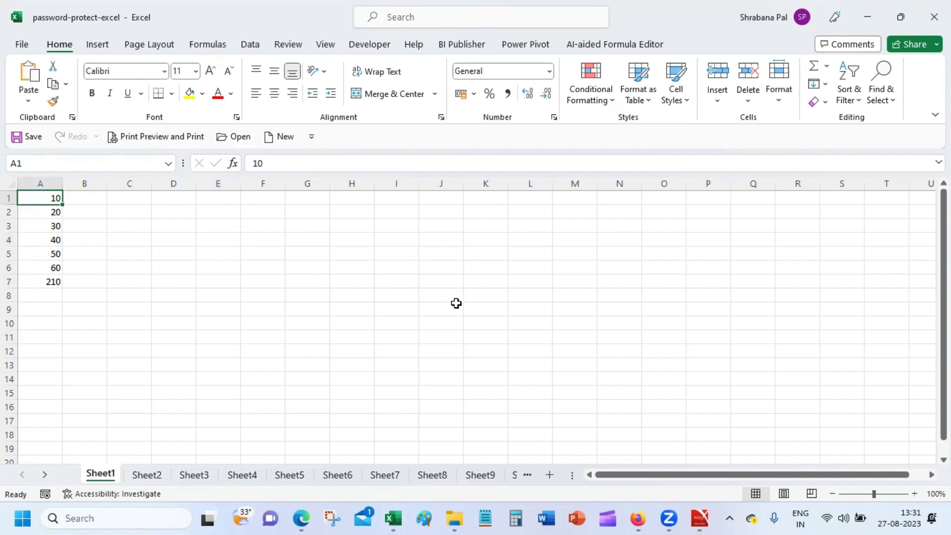
drag(46, 198, 468, 278)
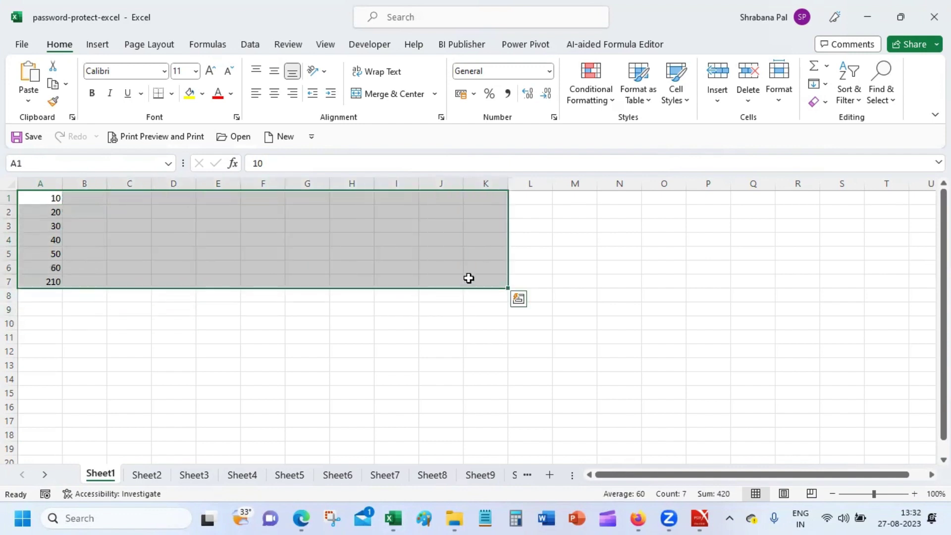
click(189, 93)
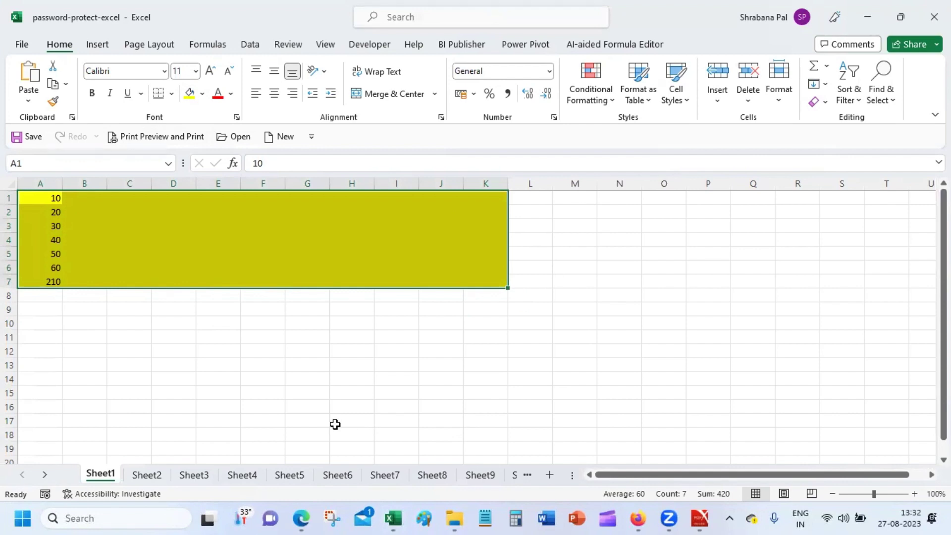
Clear the Locked protection option for A1:K7 in Format Cells, then select cell F9.
right_click(277, 246)
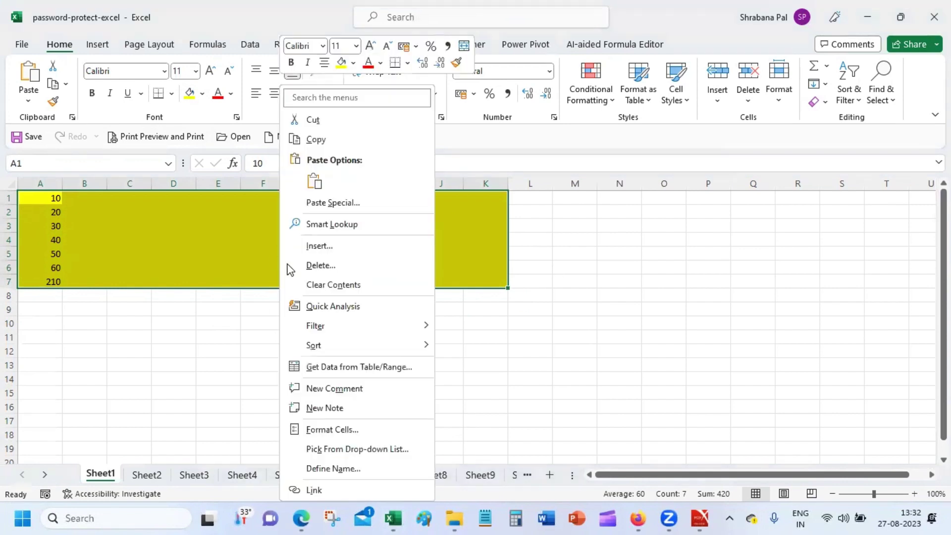
click(370, 429)
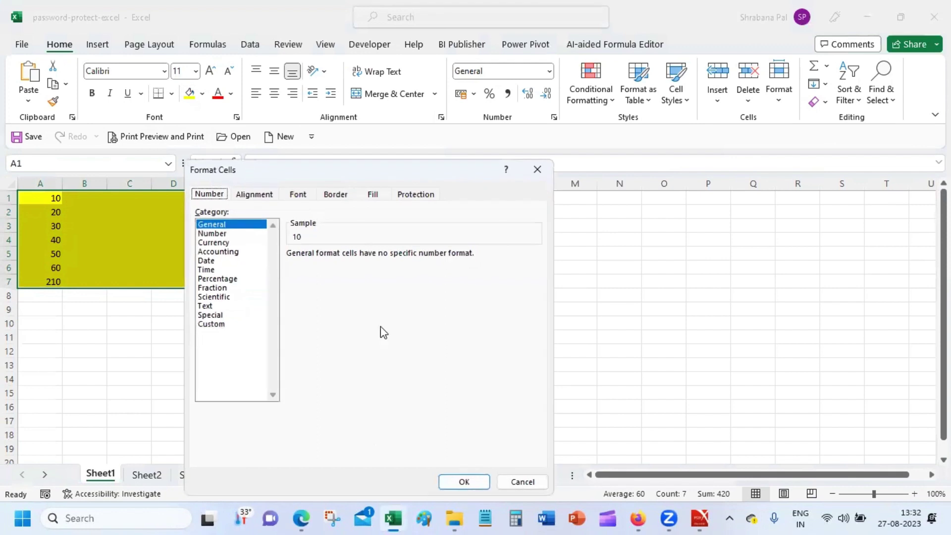
click(409, 193)
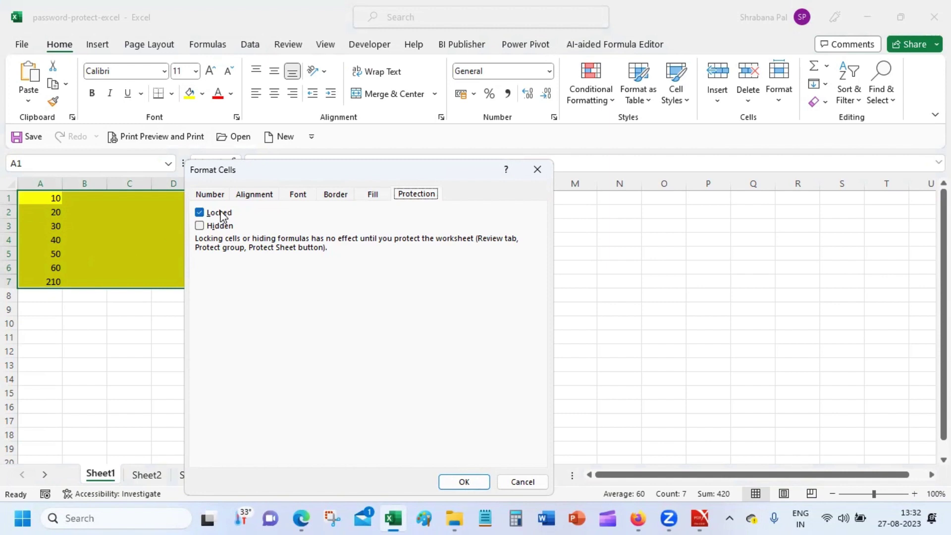
click(221, 215)
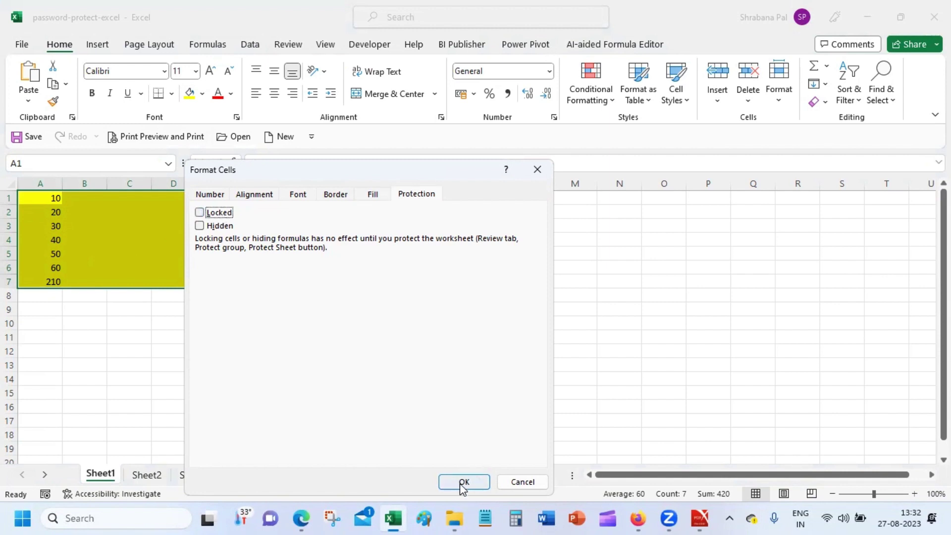
click(458, 484)
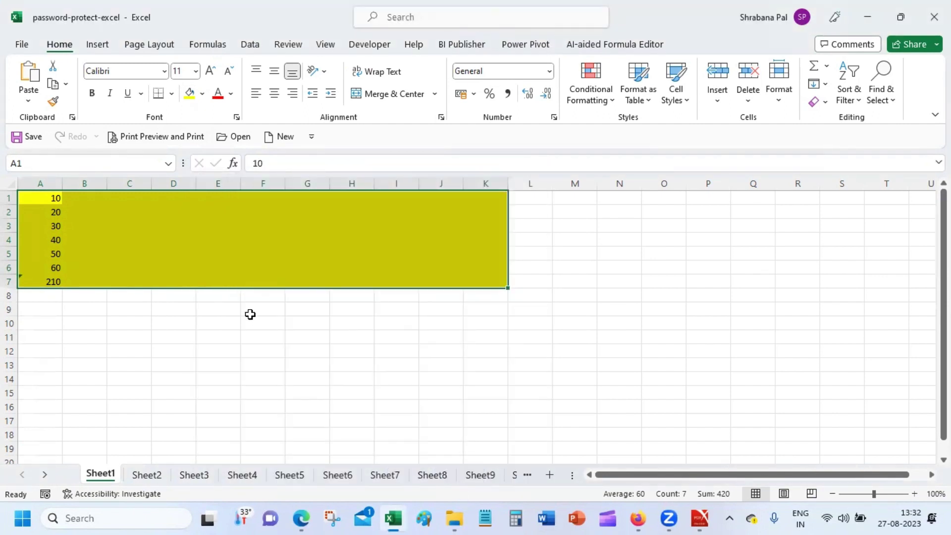
click(249, 313)
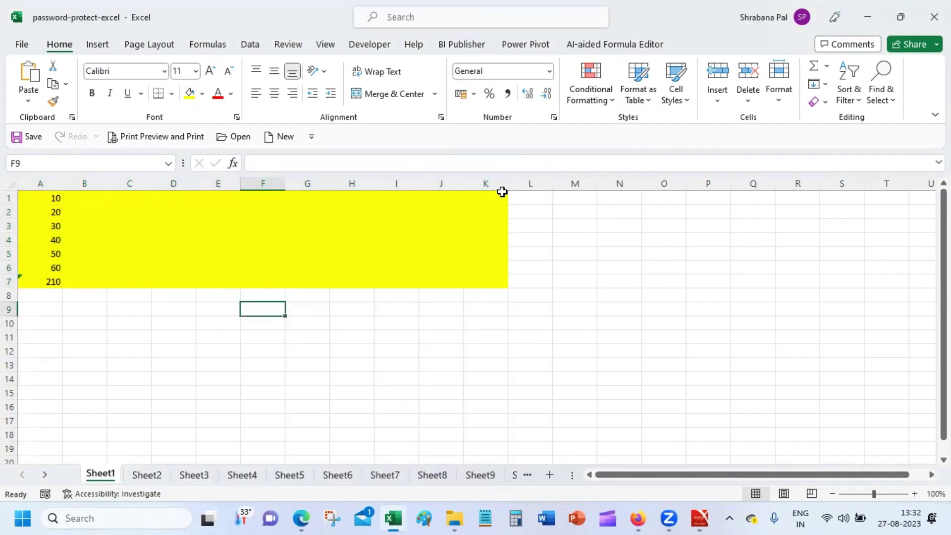
Start protecting Sheet1 with the sheet password, but enter a mismatched confirmation.
click(288, 46)
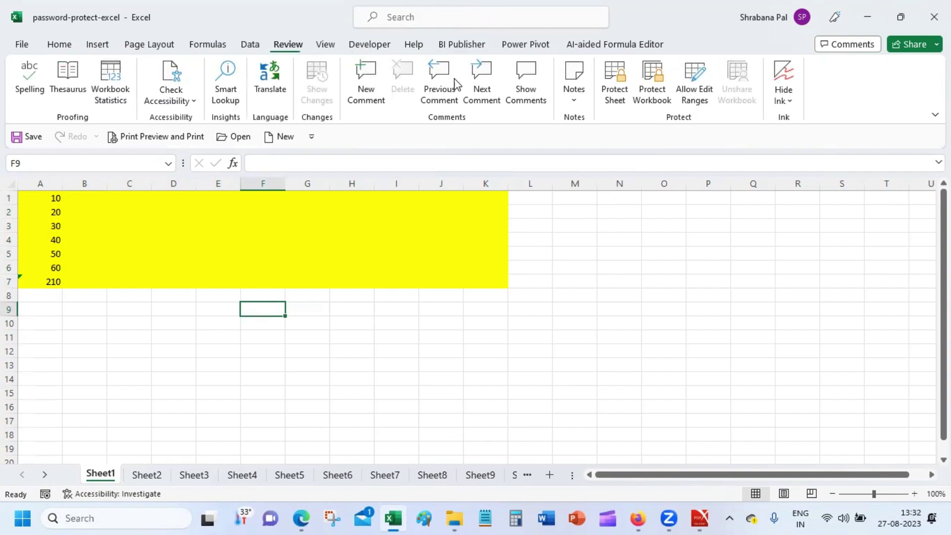
click(619, 79)
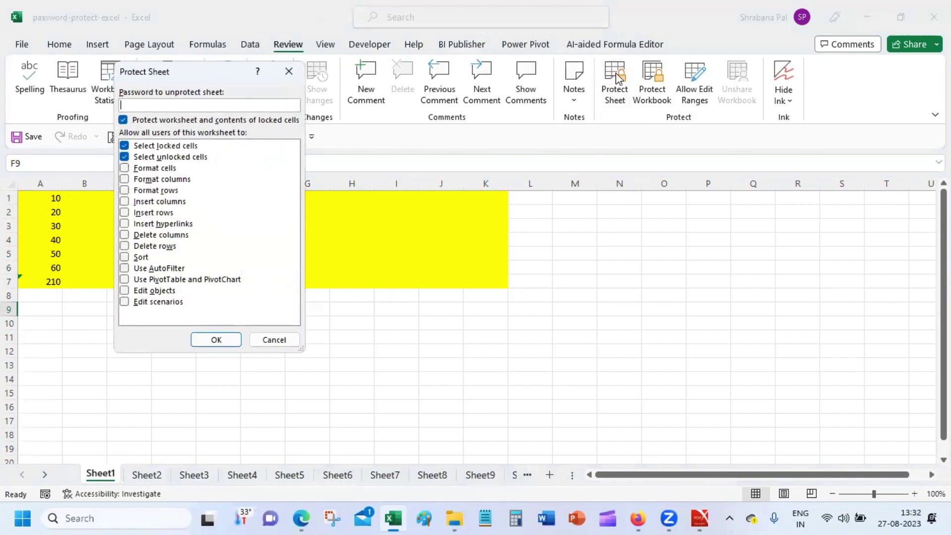
text(123)
key(Return)
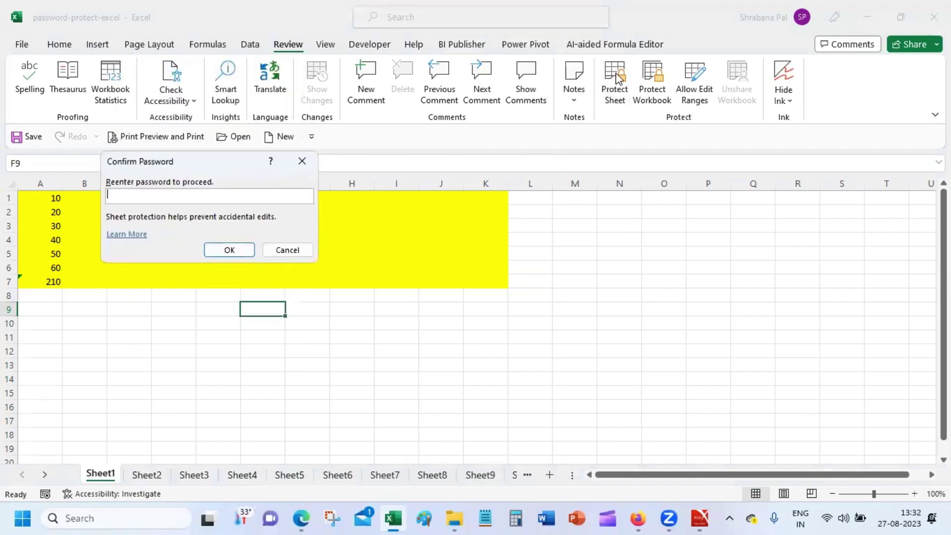
text(124)
key(Return)
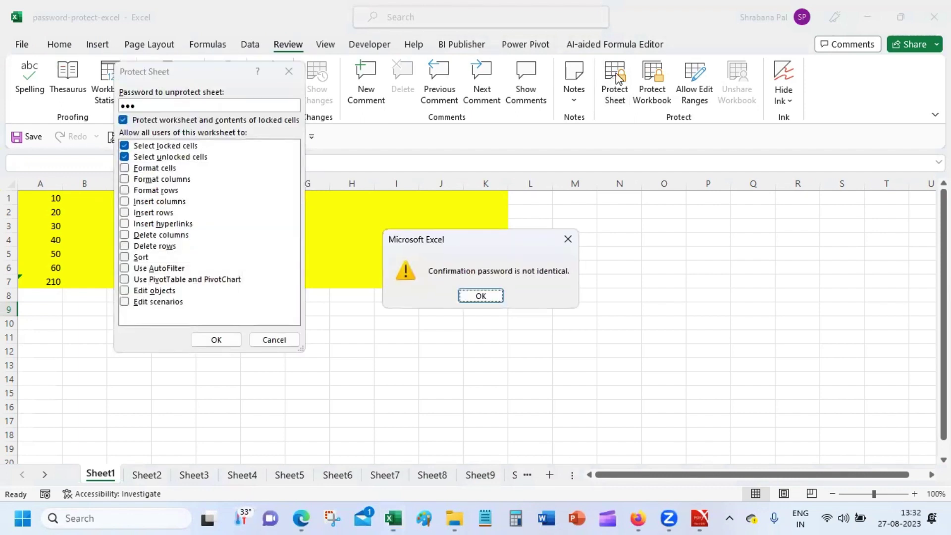
Dismiss the mismatch warning and confirm the matching password to protect Sheet1.
click(485, 296)
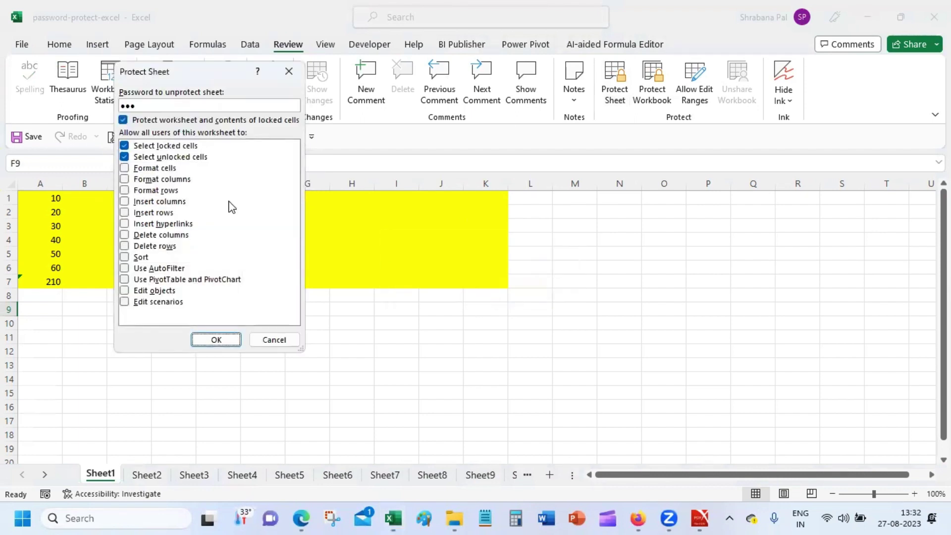
click(221, 339)
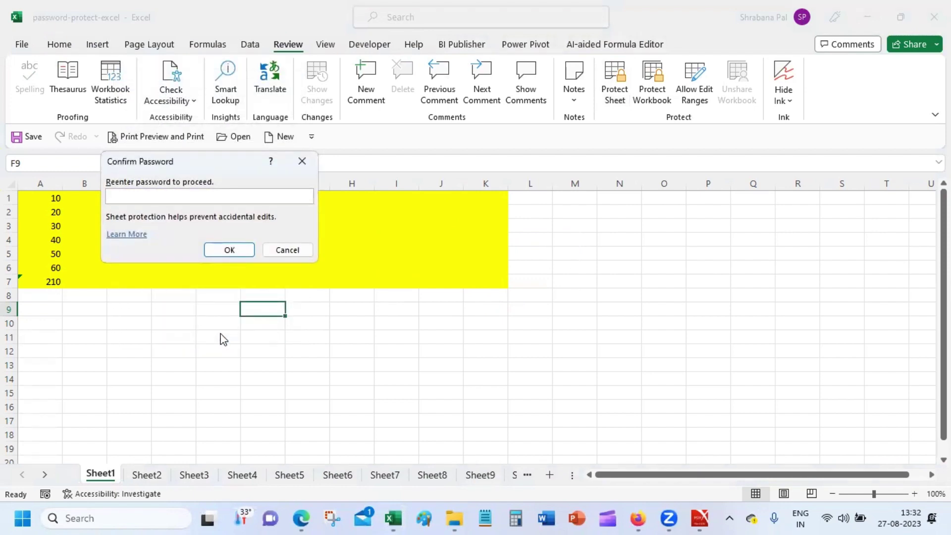
text(123)
key(Return)
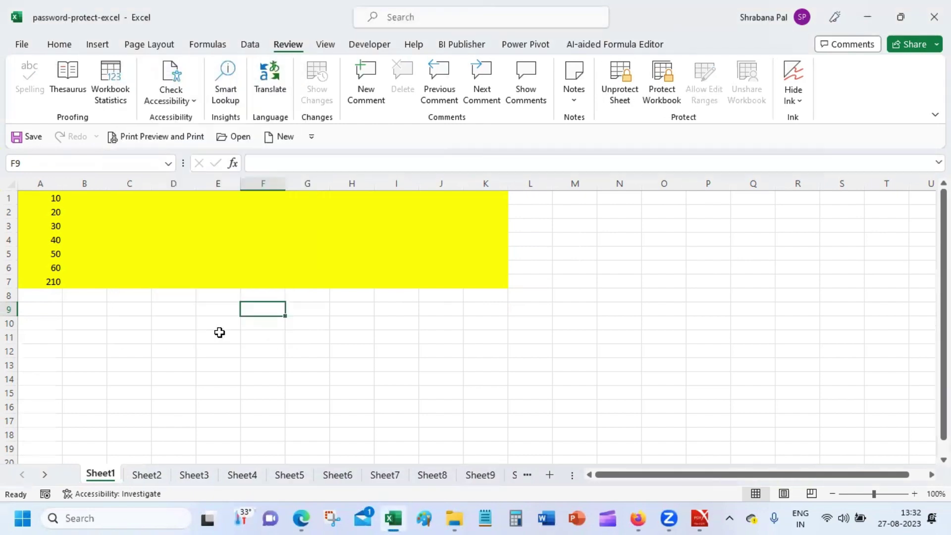
Enter 'dg' in E5 and 'sff' in I5, then see editing P4 refused.
click(225, 253)
text(dg)
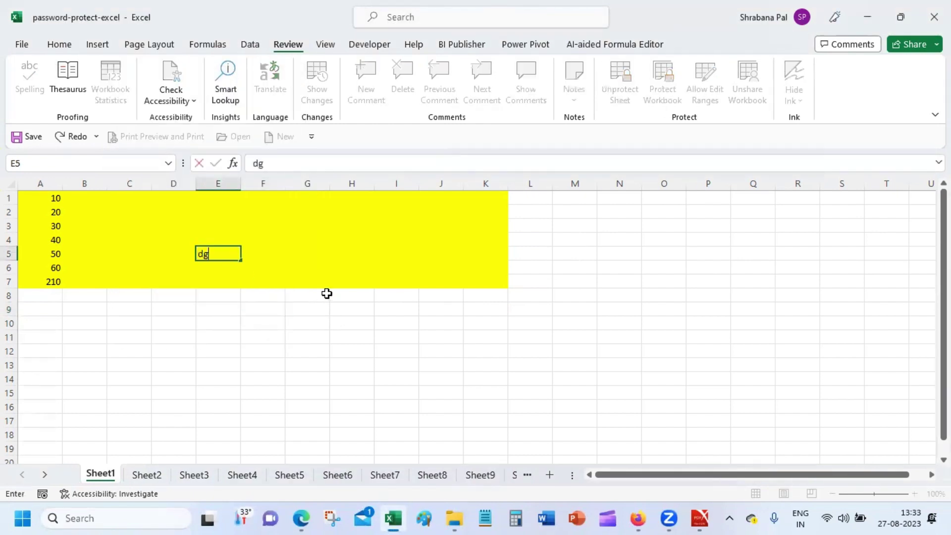
click(307, 259)
click(402, 254)
text(sff)
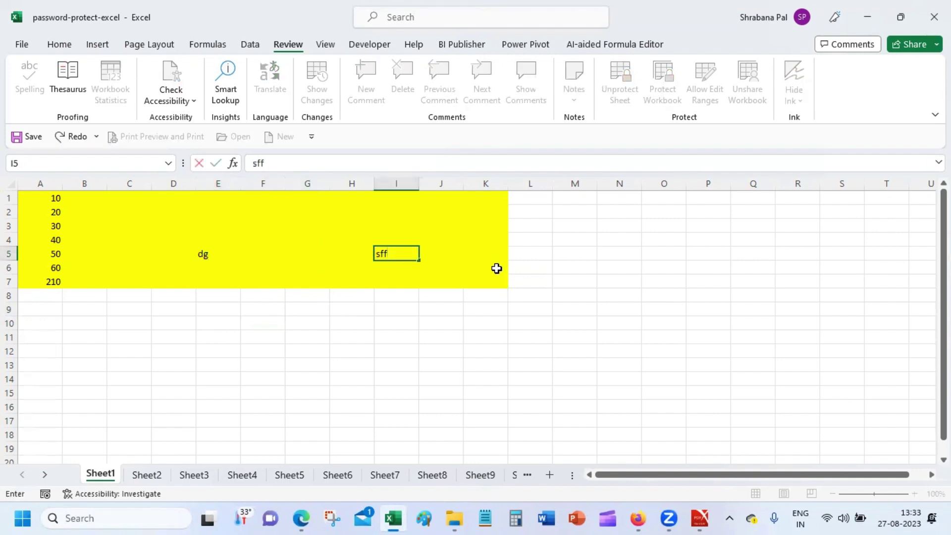
click(490, 264)
click(689, 237)
key(Delete)
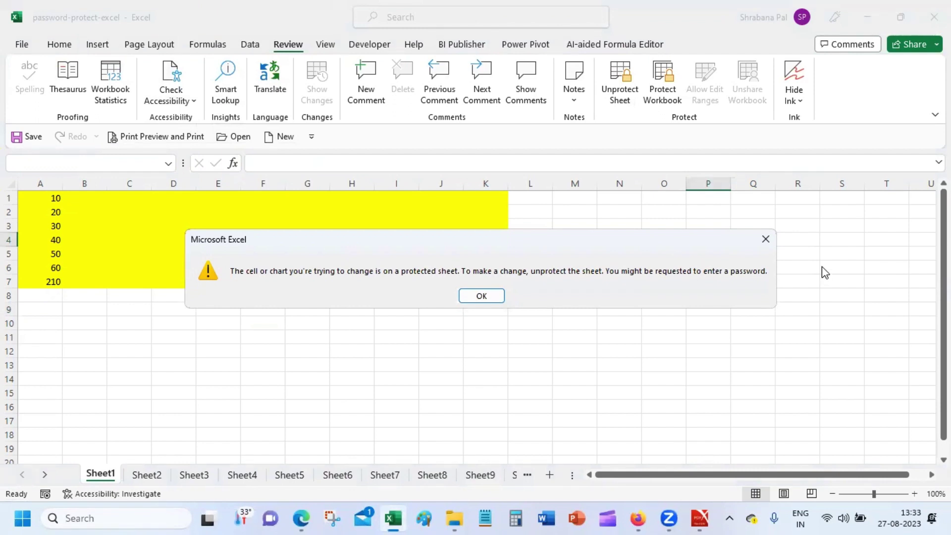
click(471, 298)
Fill F1, G4, C3, H6, J5 and J2 with sample text (dsf, sf, fs, fg, fg, sfg).
click(278, 198)
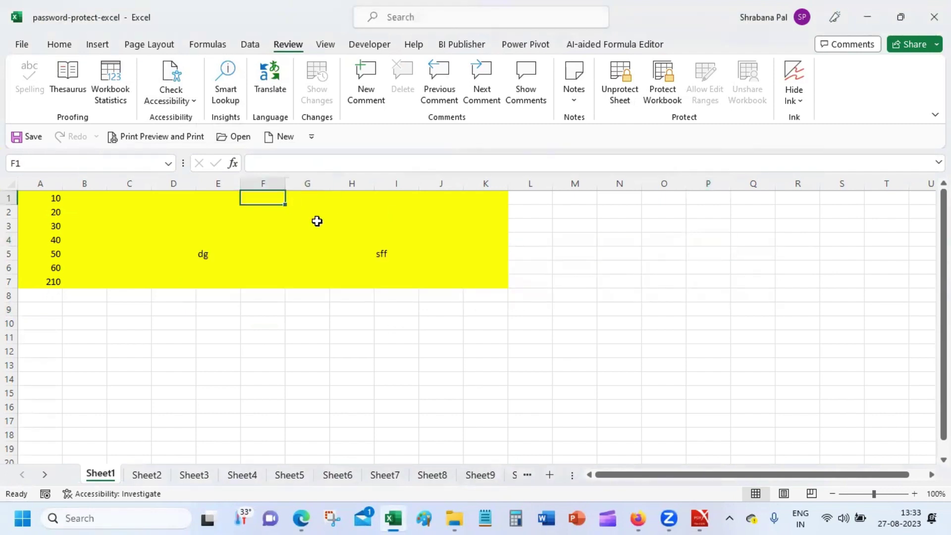
text(dsf)
click(322, 238)
text(sf)
click(129, 221)
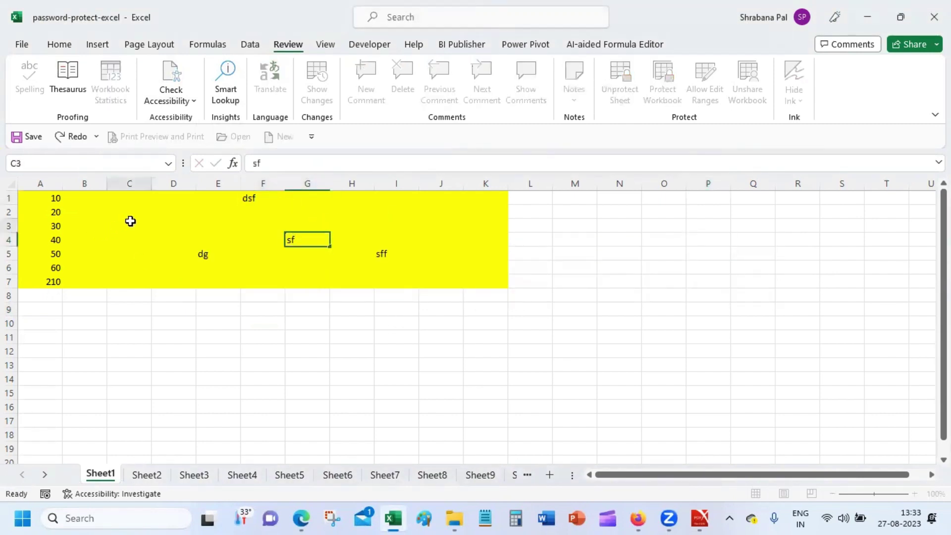
text(fs)
click(192, 282)
click(361, 270)
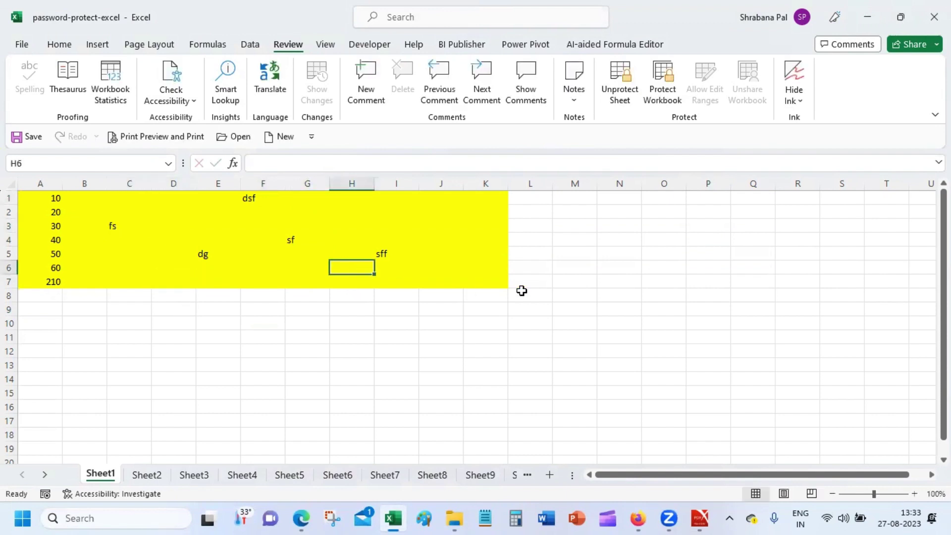
text(fg)
click(455, 251)
text(fg)
click(484, 225)
click(439, 212)
text(sfg)
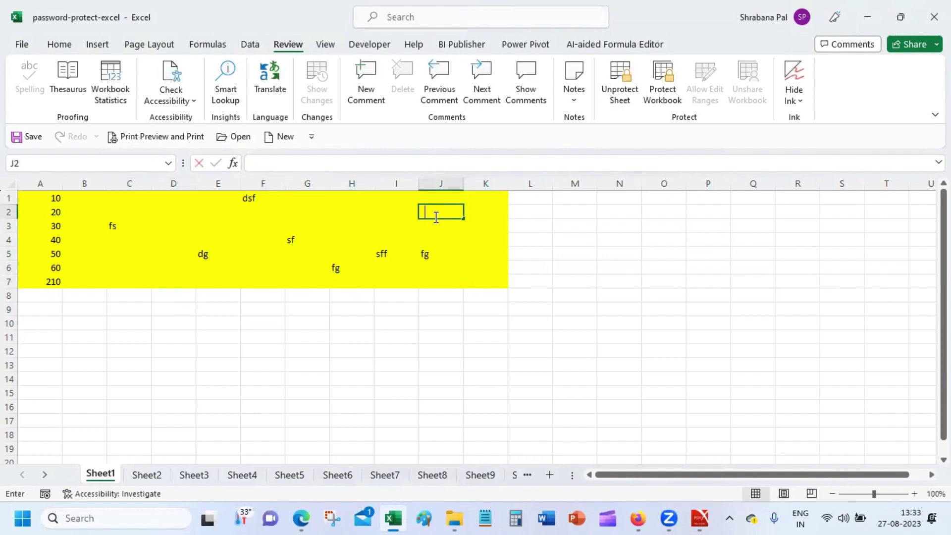
click(480, 251)
Confirm cell N4 outside the range refuses edits, then select F9.
click(616, 235)
key(s)
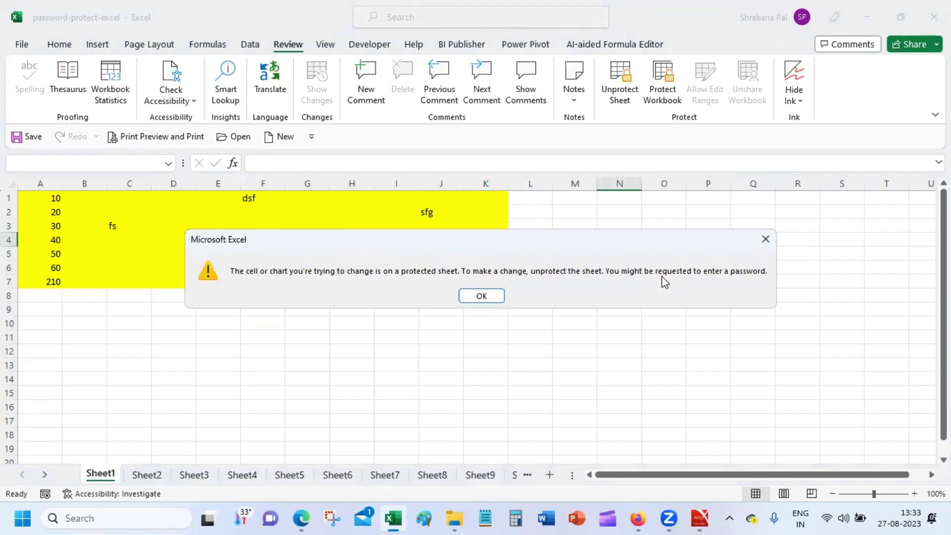
click(469, 295)
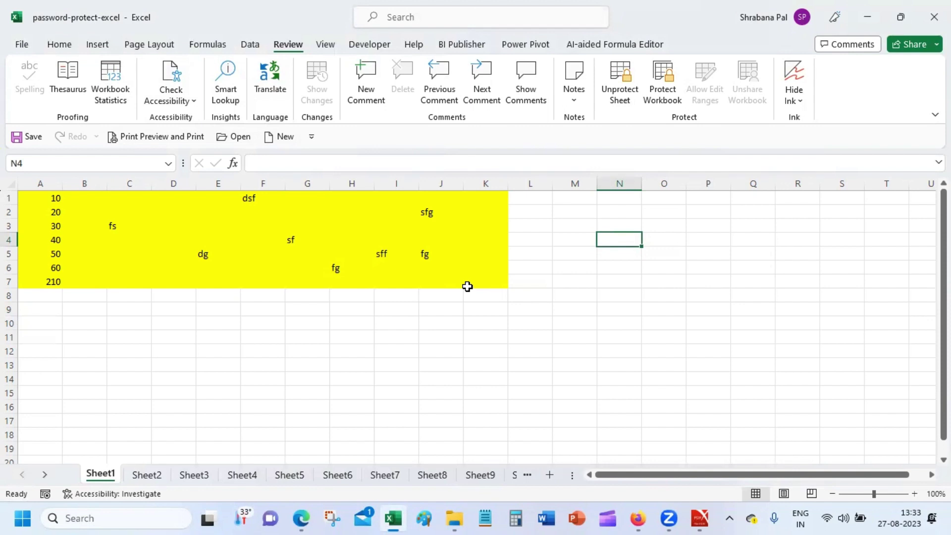
click(255, 312)
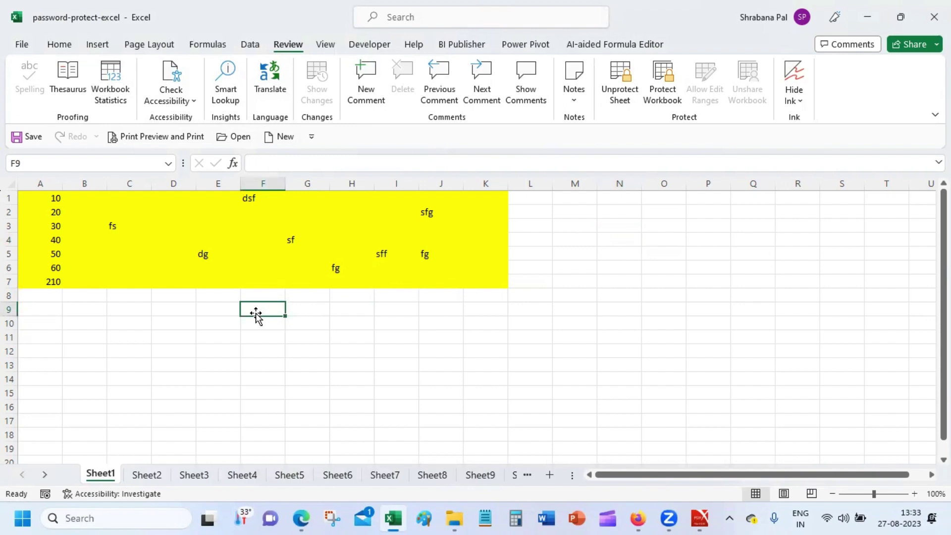
Open Unprotect Sheet and submit the sheet password.
click(616, 79)
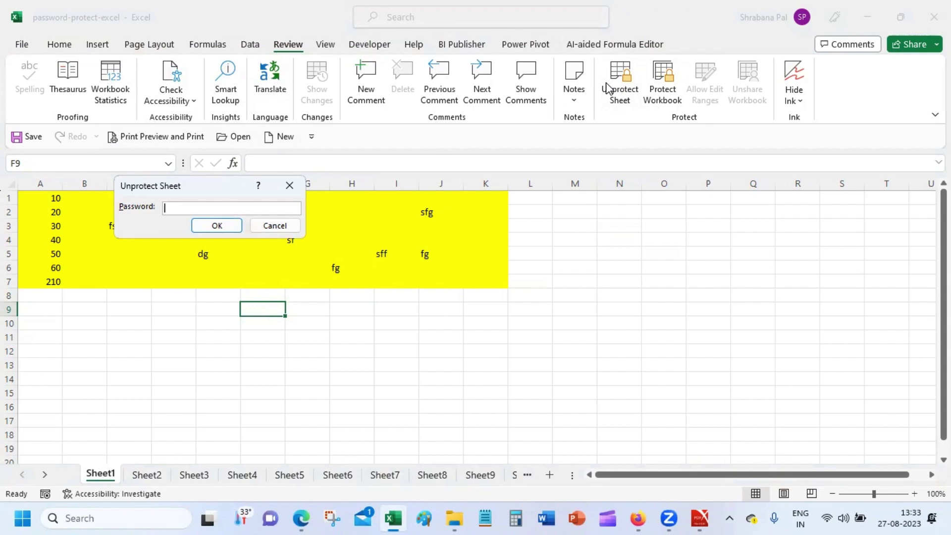
text(123)
key(Return)
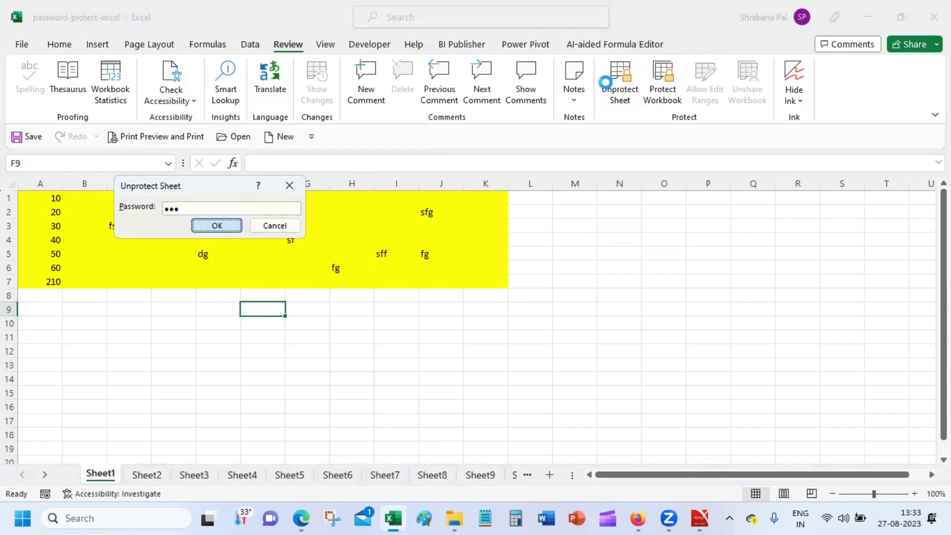
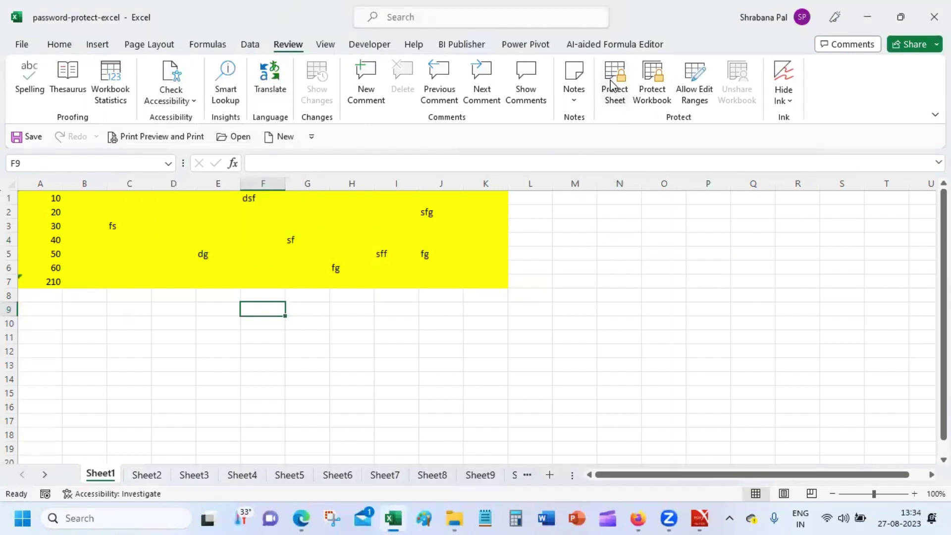
Type the heading Values in M1, then Kol, CCU and CHN in M2:M4.
click(579, 199)
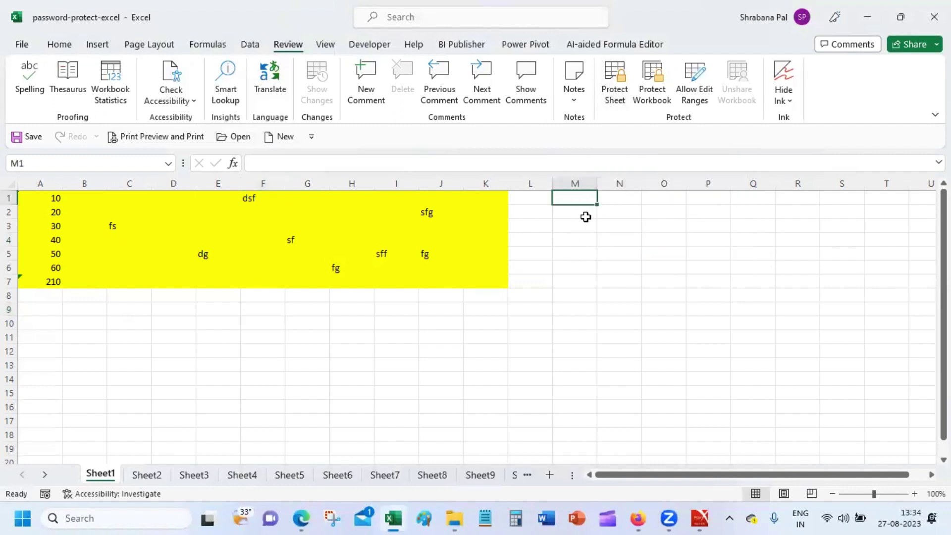
text(Values)
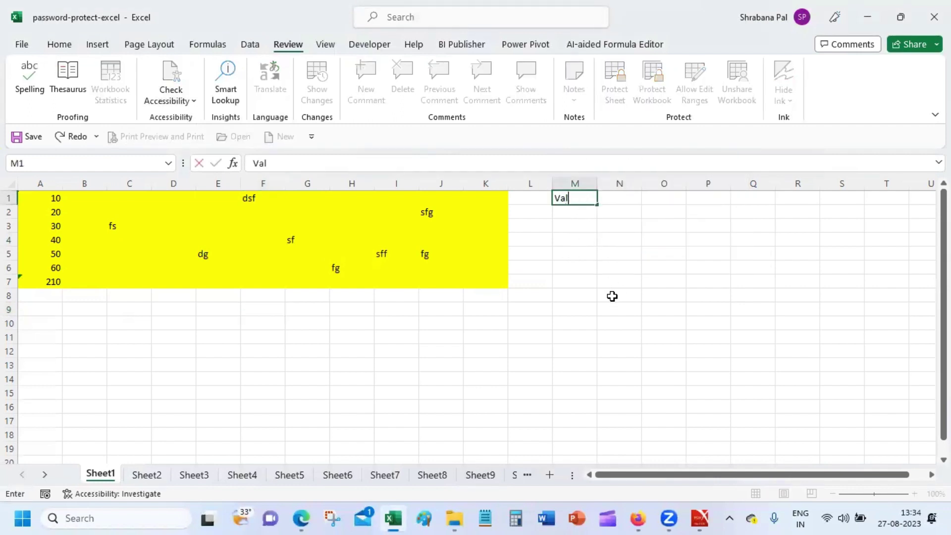
key(Return)
text(Kol)
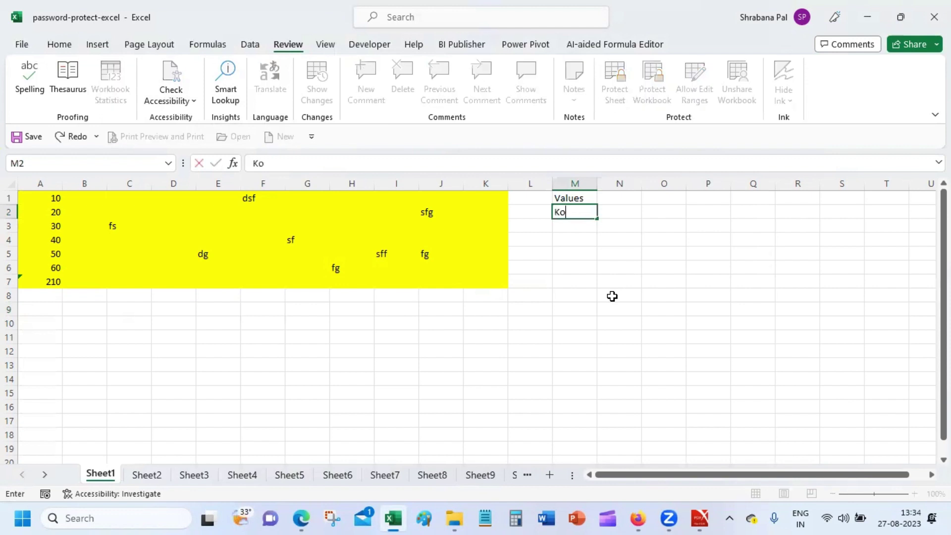
key(Return)
text(CCU)
key(Return)
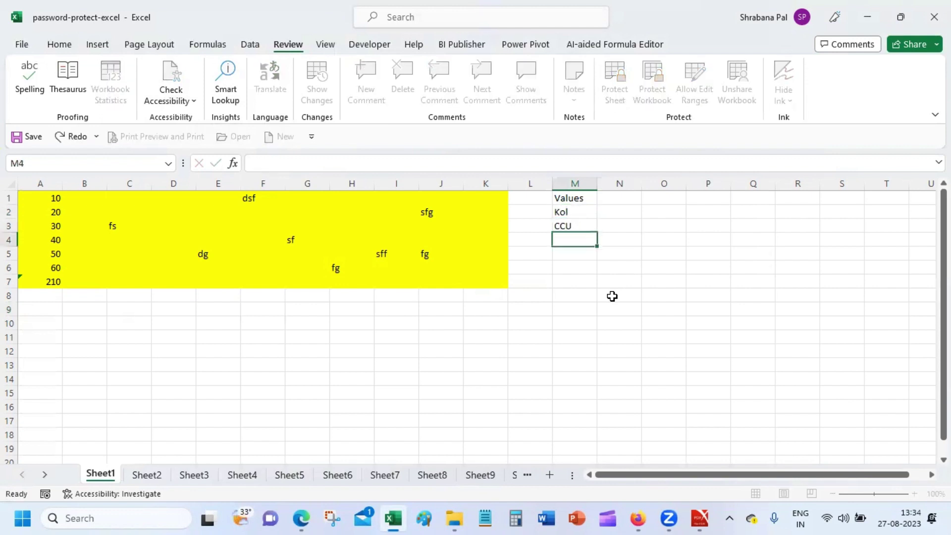
text(CHN)
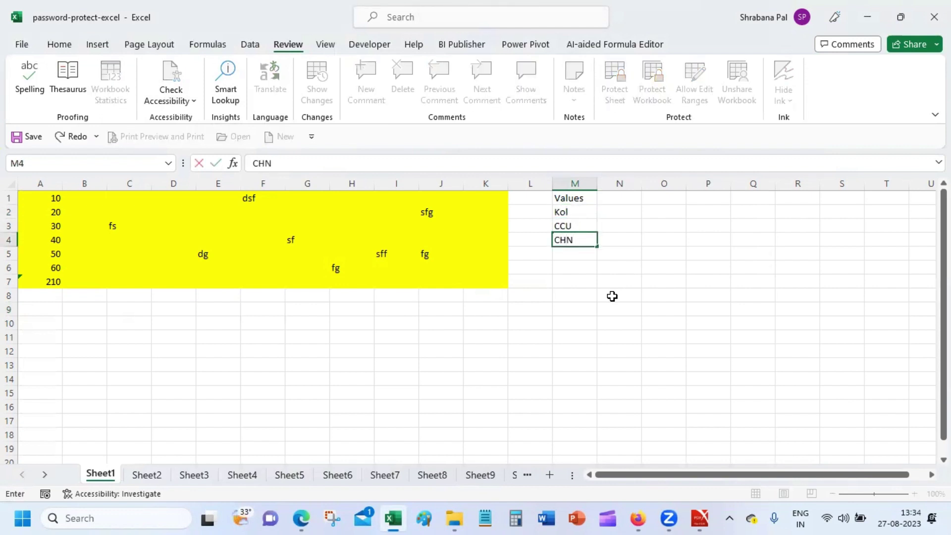
key(Return)
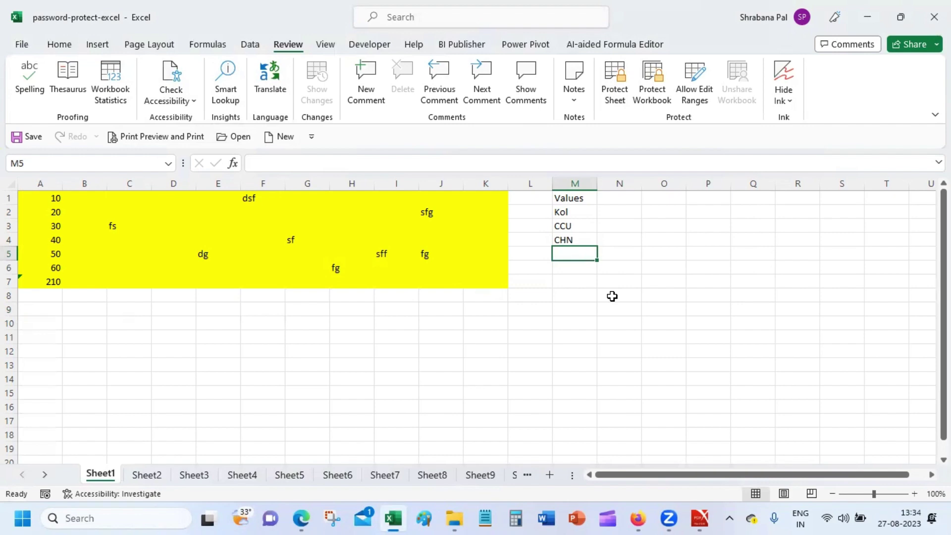
Apply a Light Green fill colour to cells M1:M7.
drag(568, 198, 573, 269)
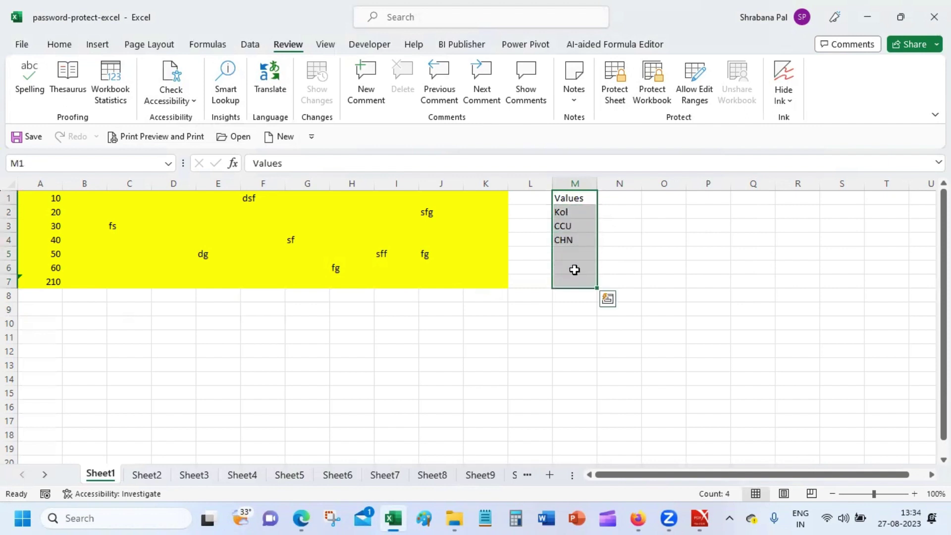
click(58, 46)
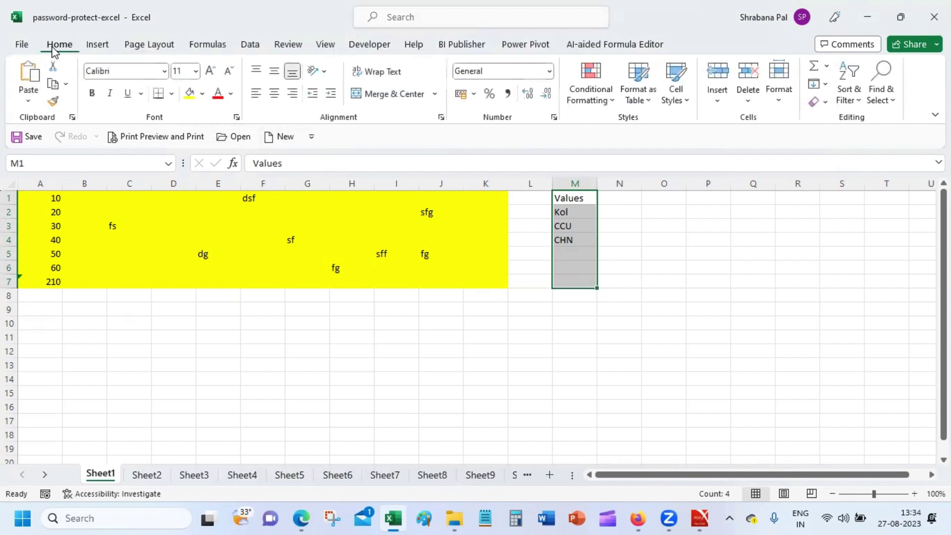
click(204, 93)
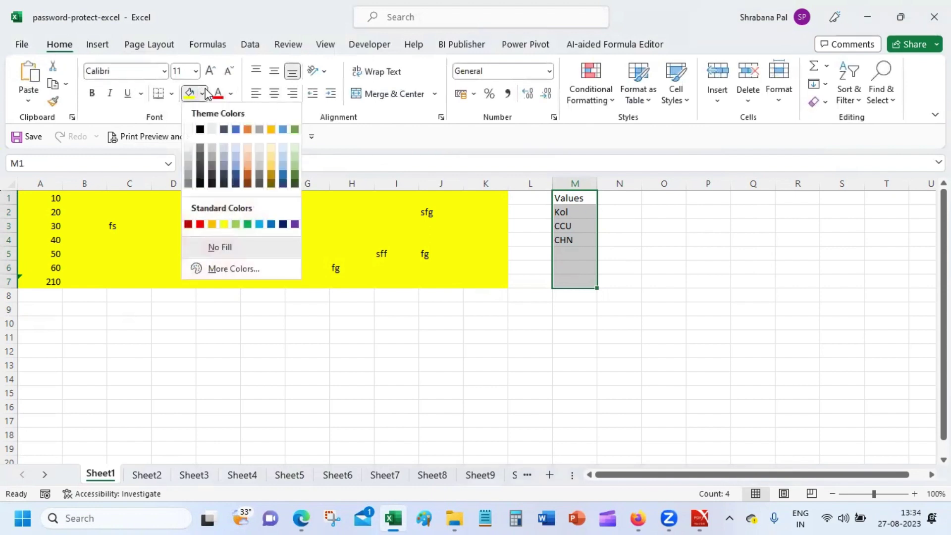
click(235, 224)
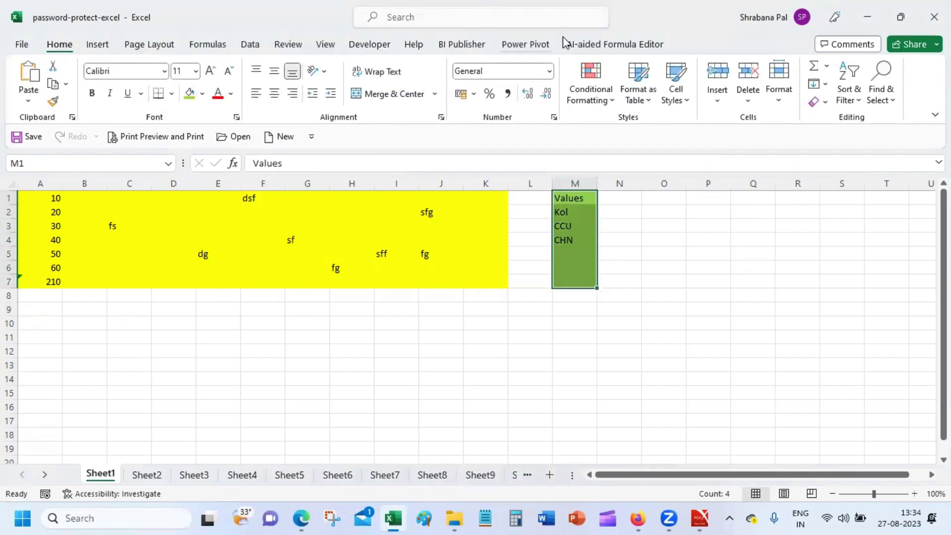
click(288, 44)
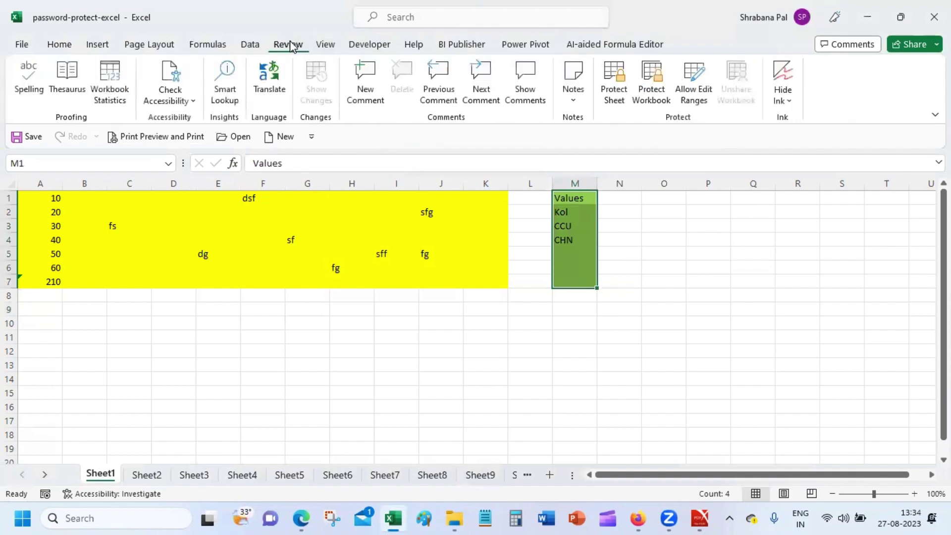
Create editable range Range1 for $M$1:$M$7 with its own range password, and apply it.
click(704, 88)
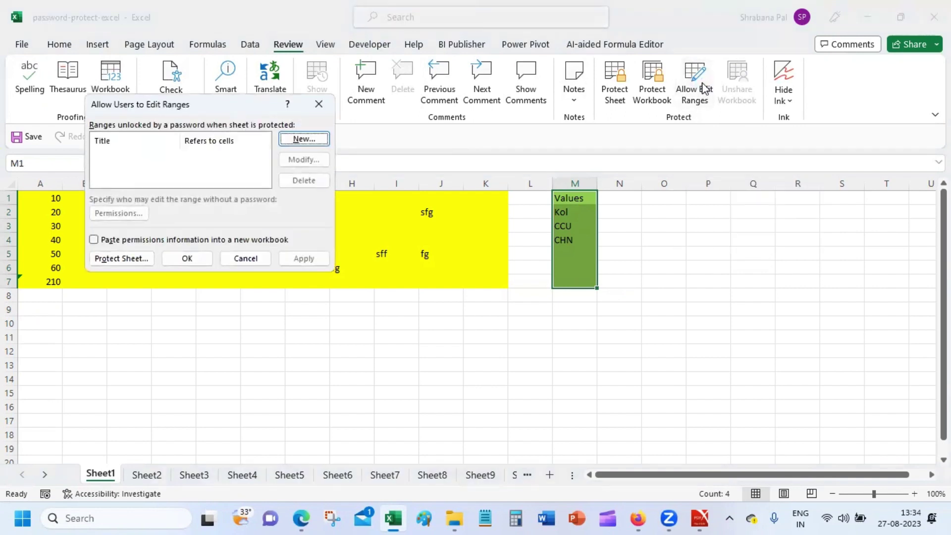
click(300, 139)
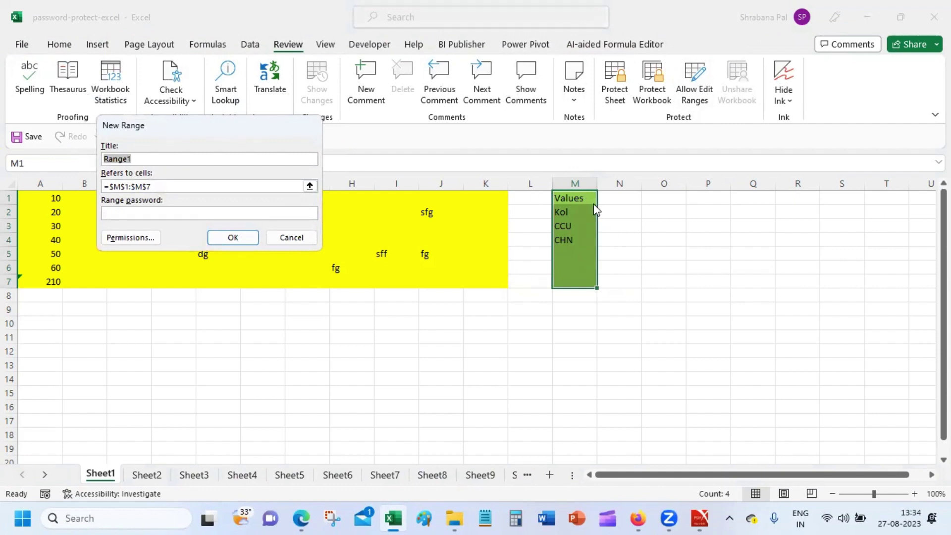
click(160, 213)
text(1234)
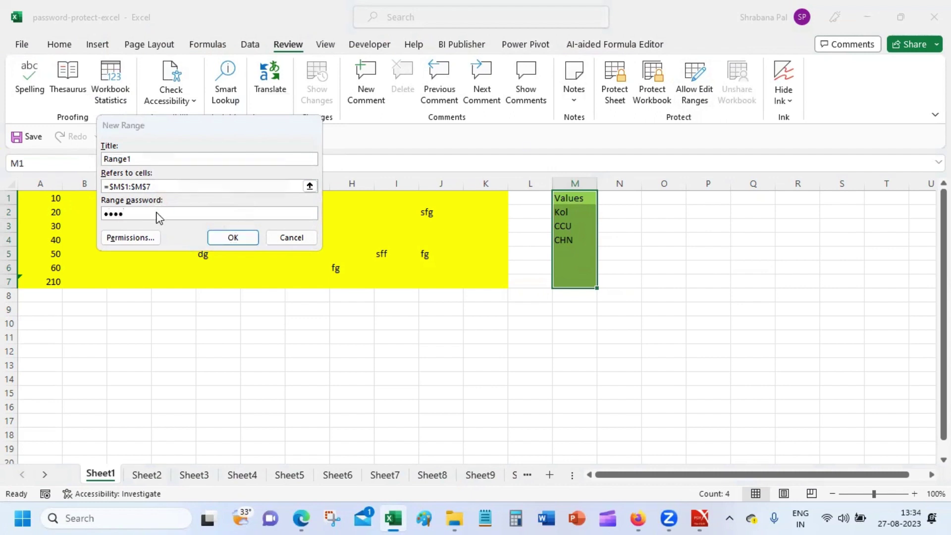
key(Return)
text(1234)
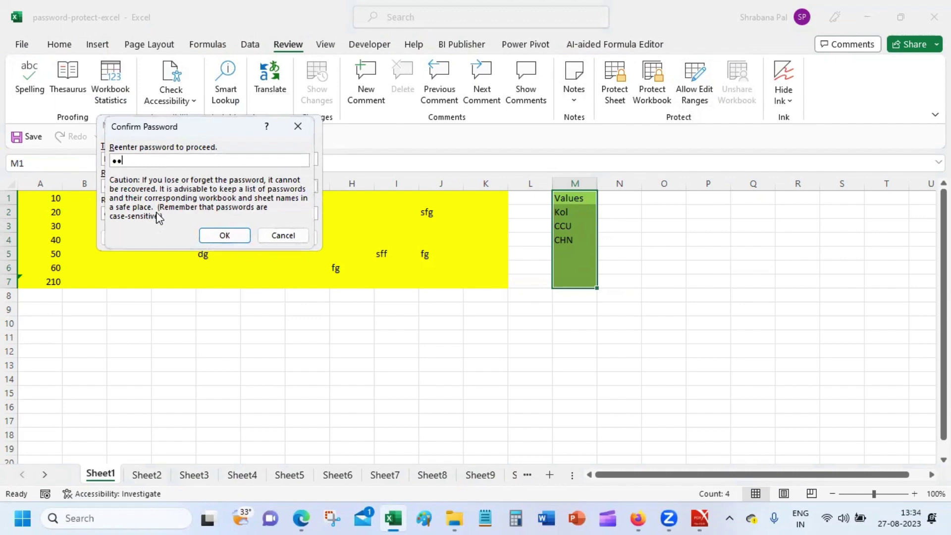
key(Return)
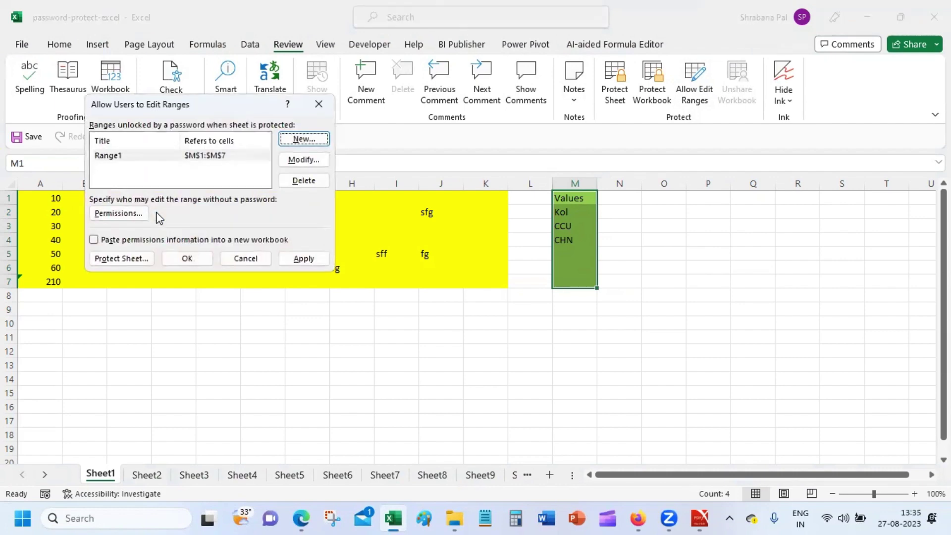
click(307, 261)
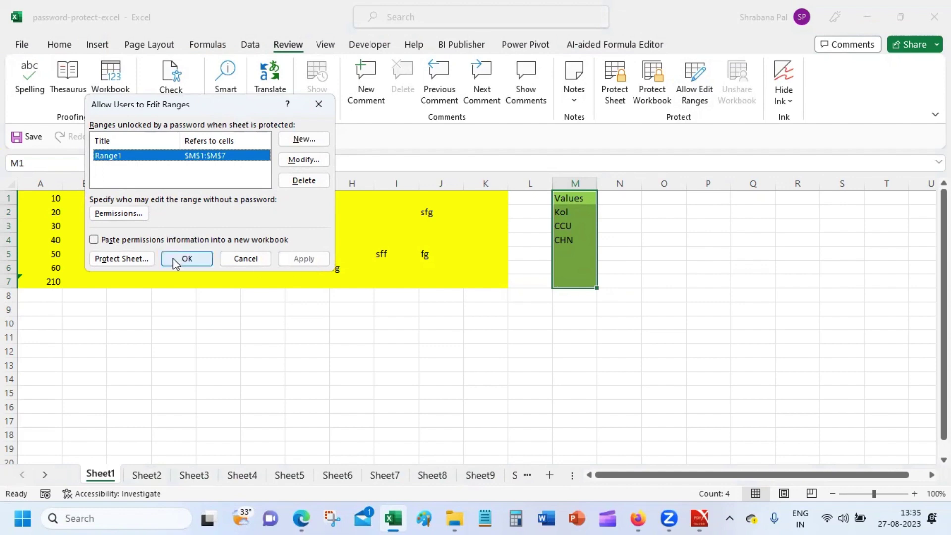
Protect Sheet1 with a sheet password, entering it twice to confirm.
click(129, 259)
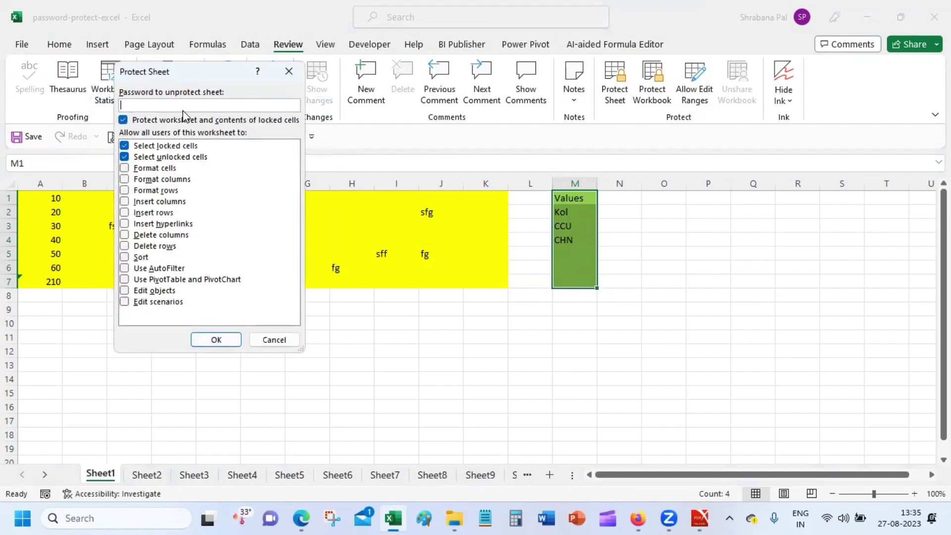
text(123)
key(Return)
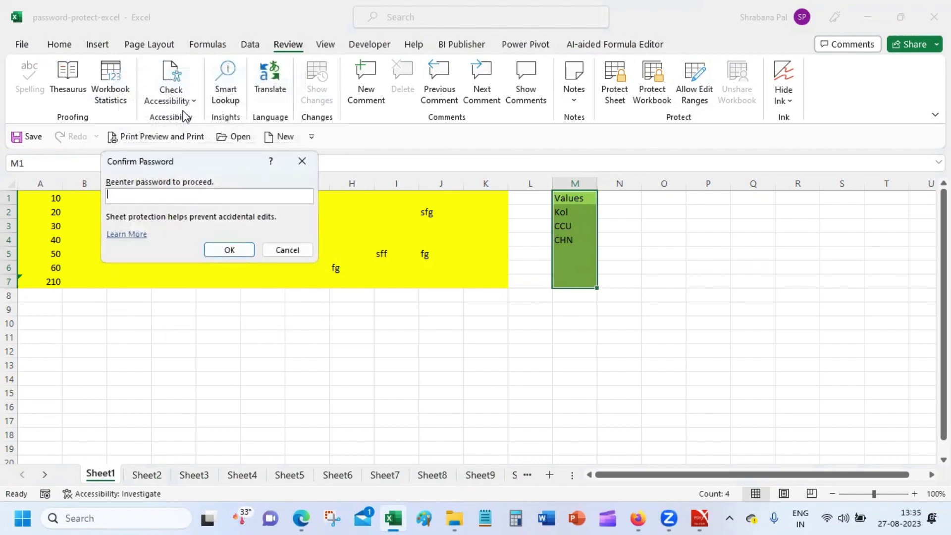
text(123)
key(Return)
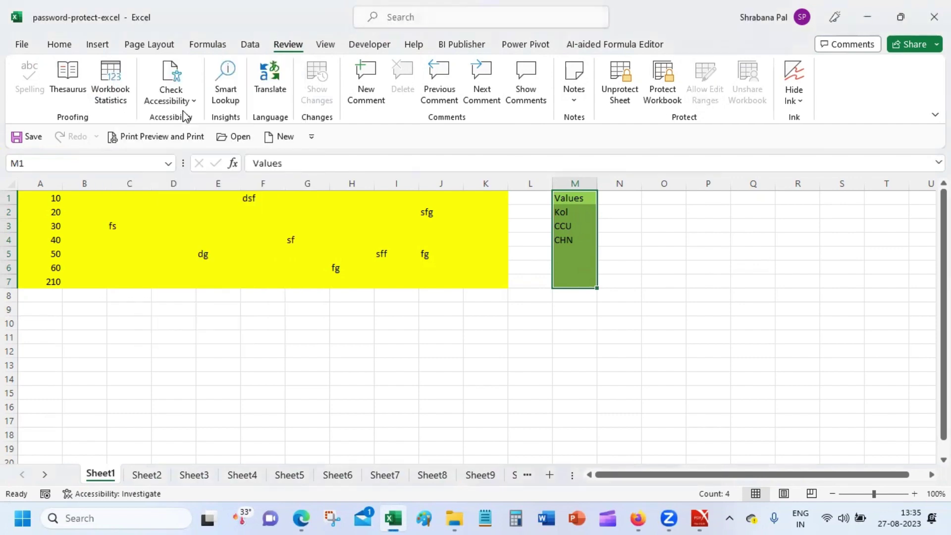
Confirm protected cell P5 rejects edits, then enter sf in G3.
click(703, 253)
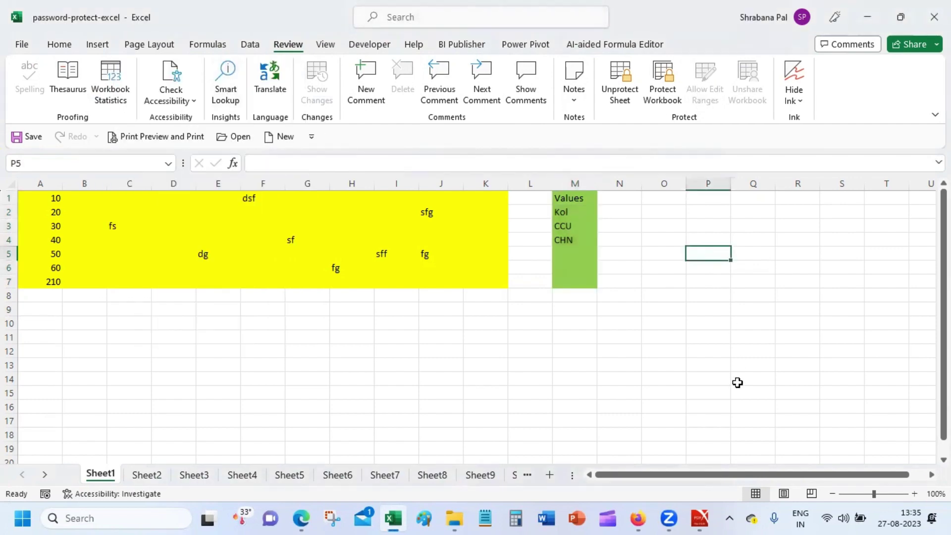
key(a)
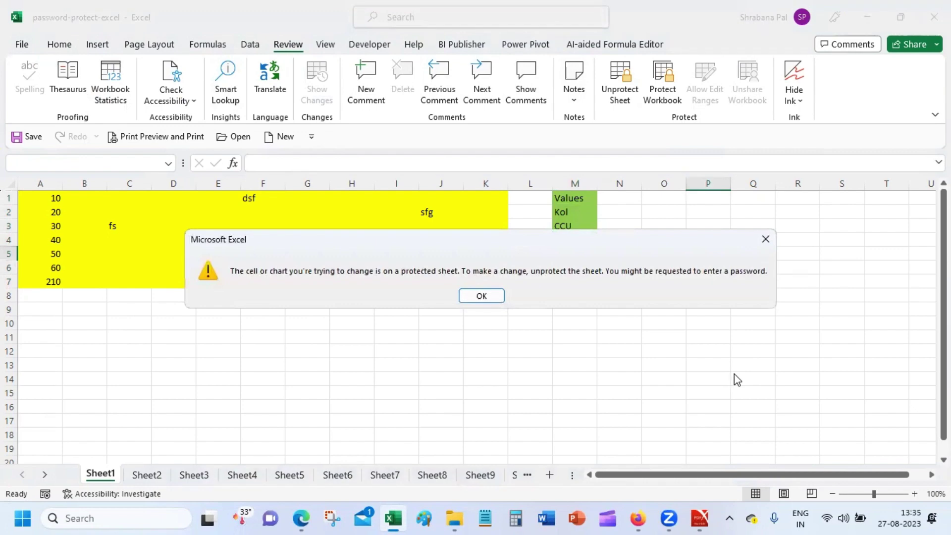
click(478, 296)
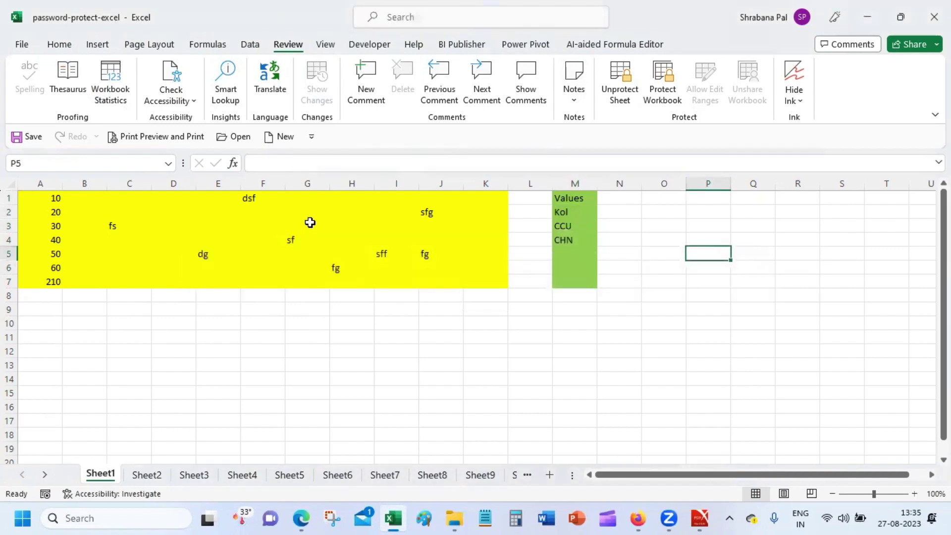
click(310, 222)
text(sf)
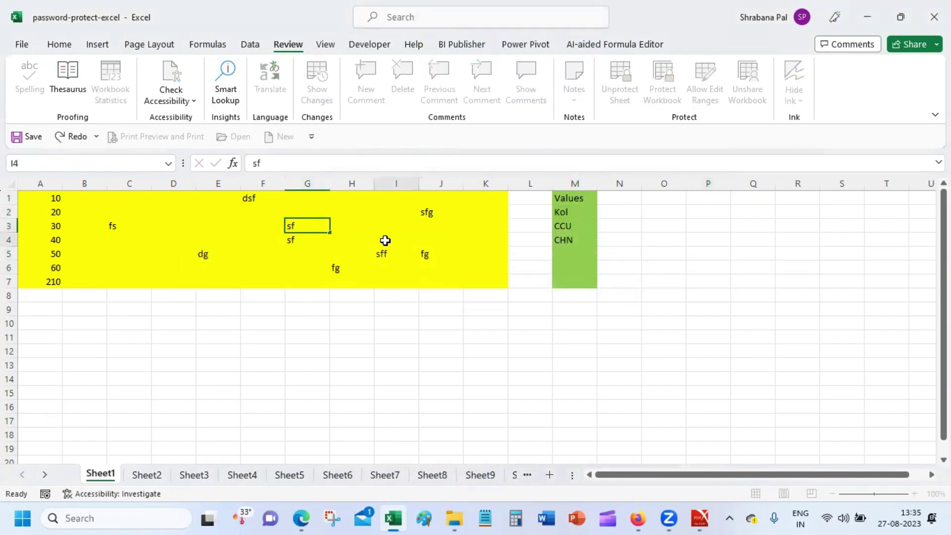
click(385, 240)
Unlock the Values range with its password and add BGL in M5.
click(579, 257)
text(a1)
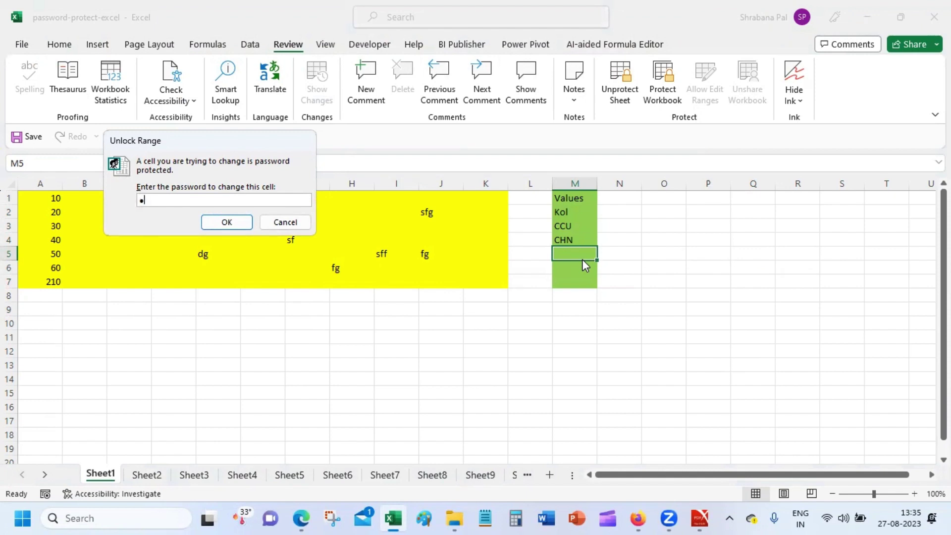
key(BackSpace)
text(1234)
key(Return)
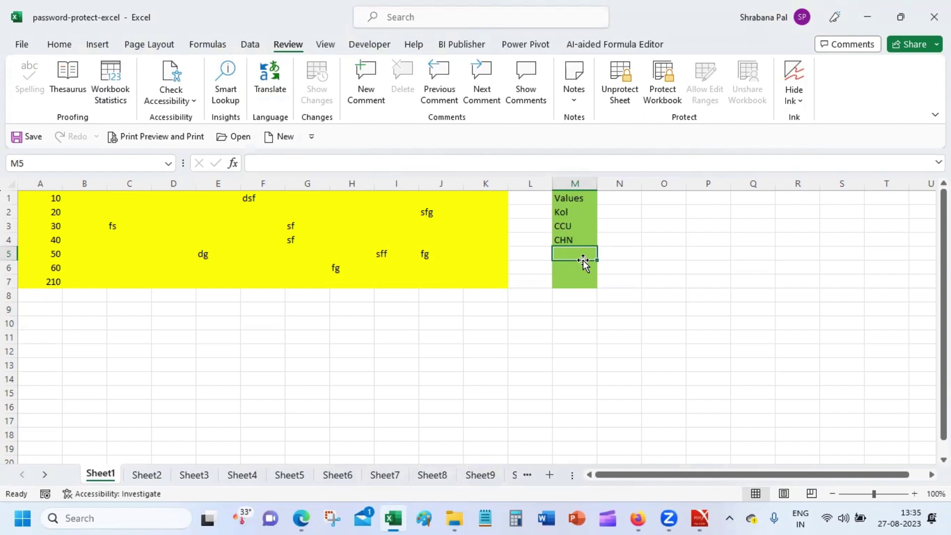
text(BGL)
key(Return)
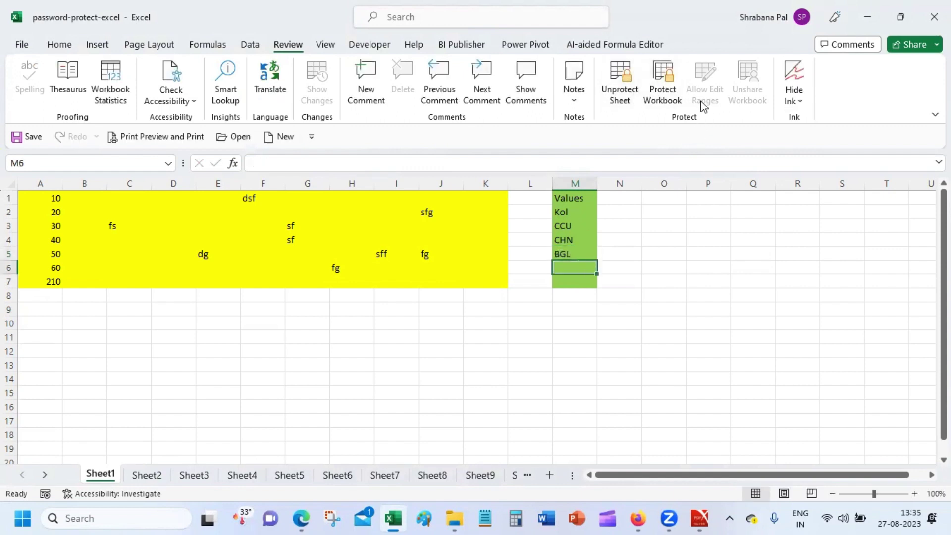
Clear the stray adf entry typed into M6, leaving it empty.
click(639, 337)
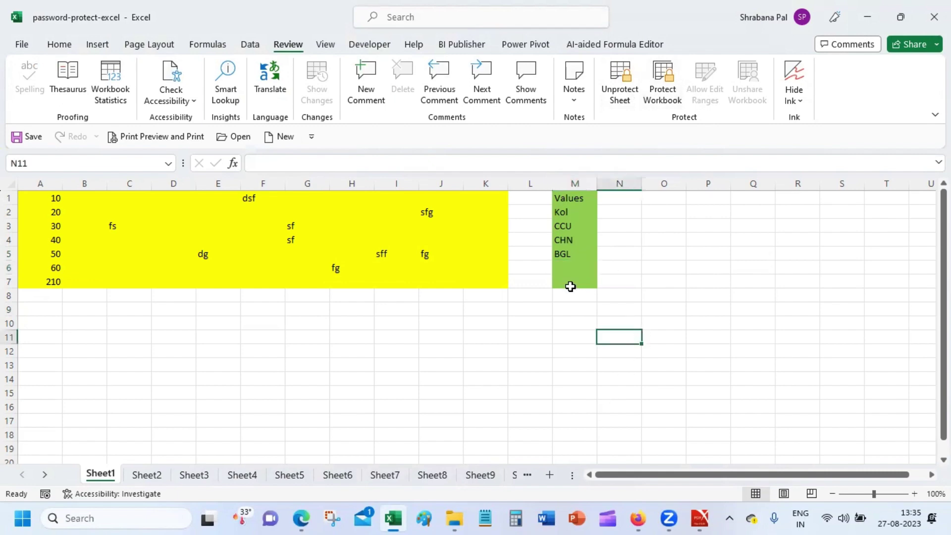
click(588, 262)
text(adf)
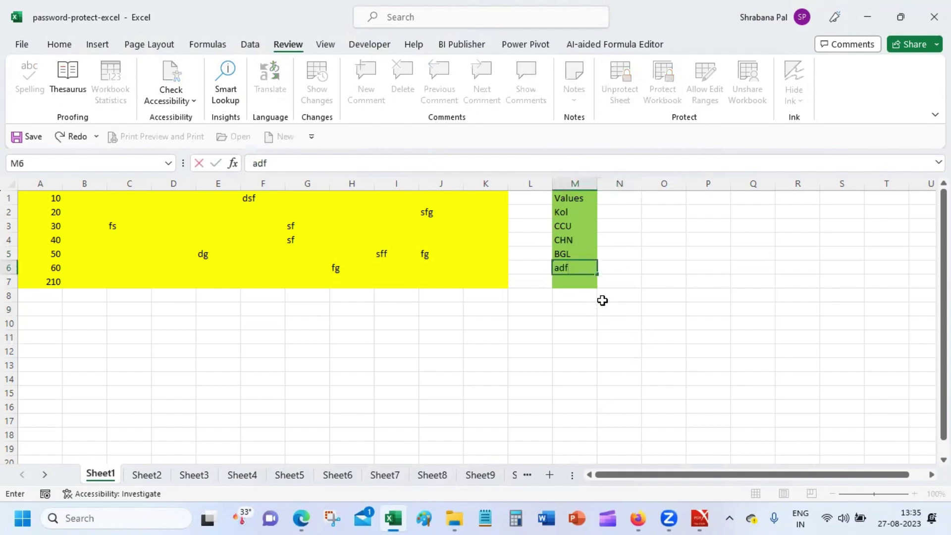
click(602, 306)
click(584, 268)
key(BackSpace)
key(Return)
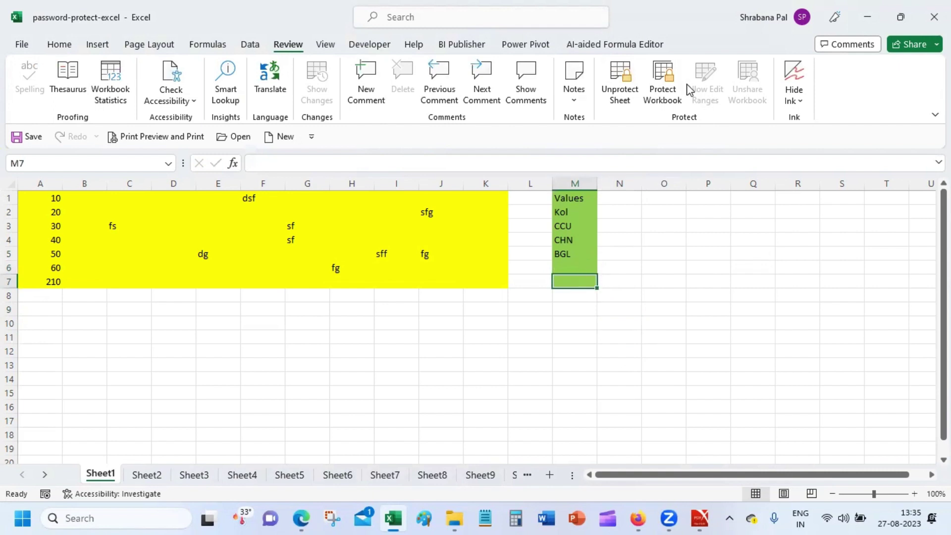
click(623, 308)
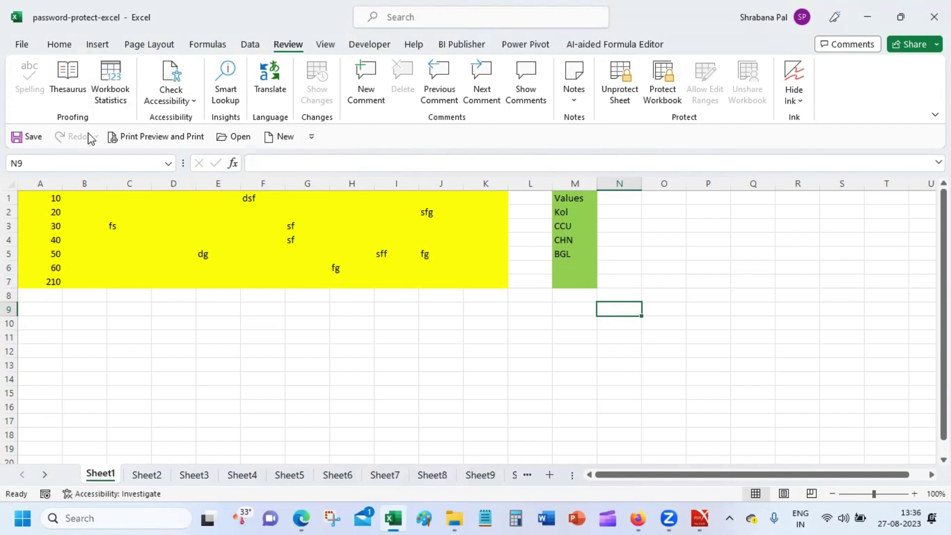
click(18, 137)
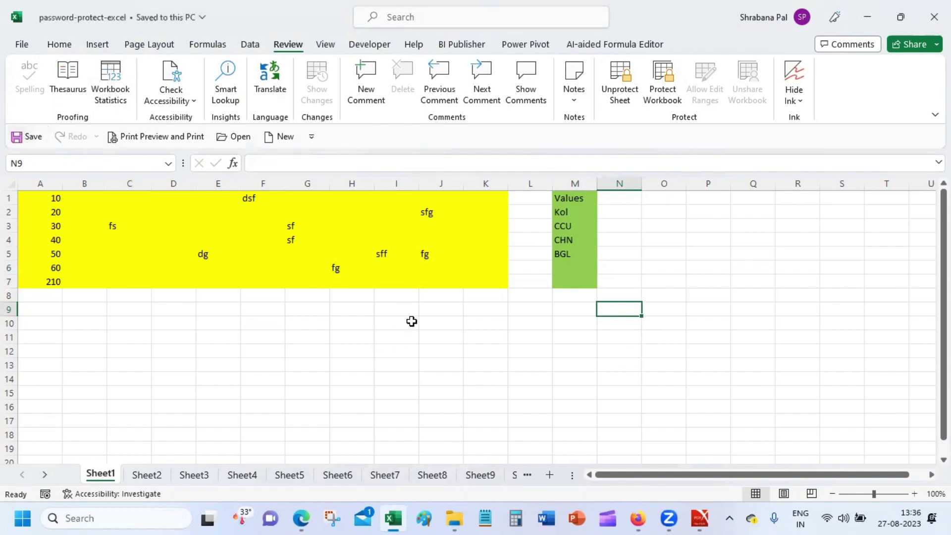
click(448, 310)
click(583, 266)
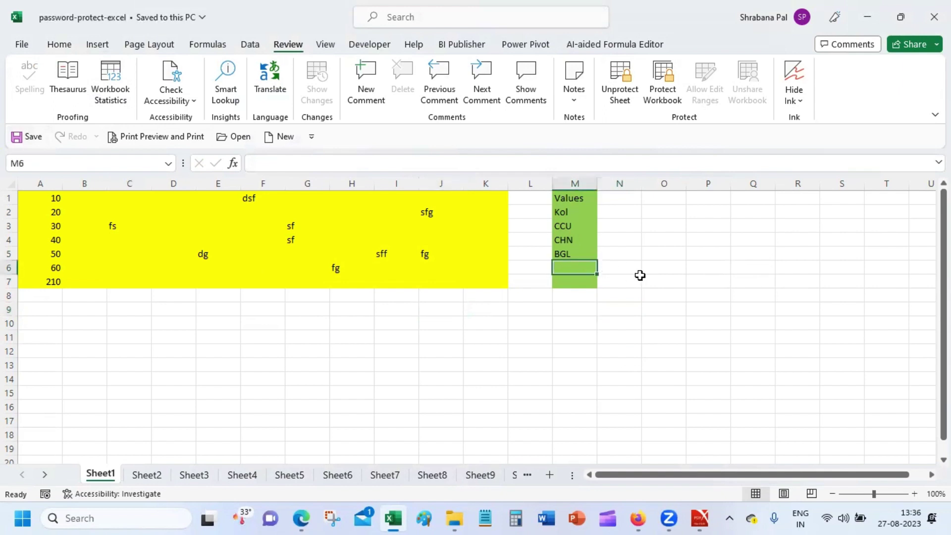
text(d)
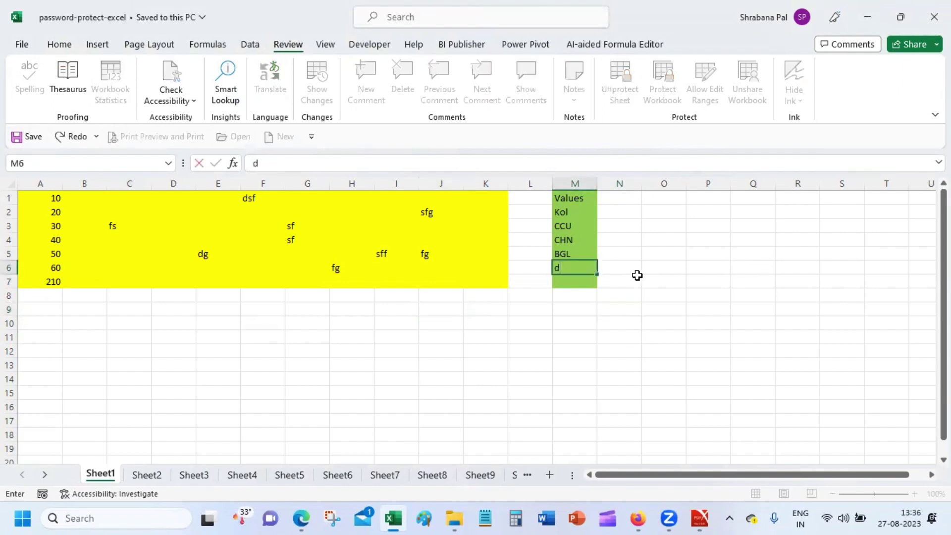
key(BackSpace)
click(641, 272)
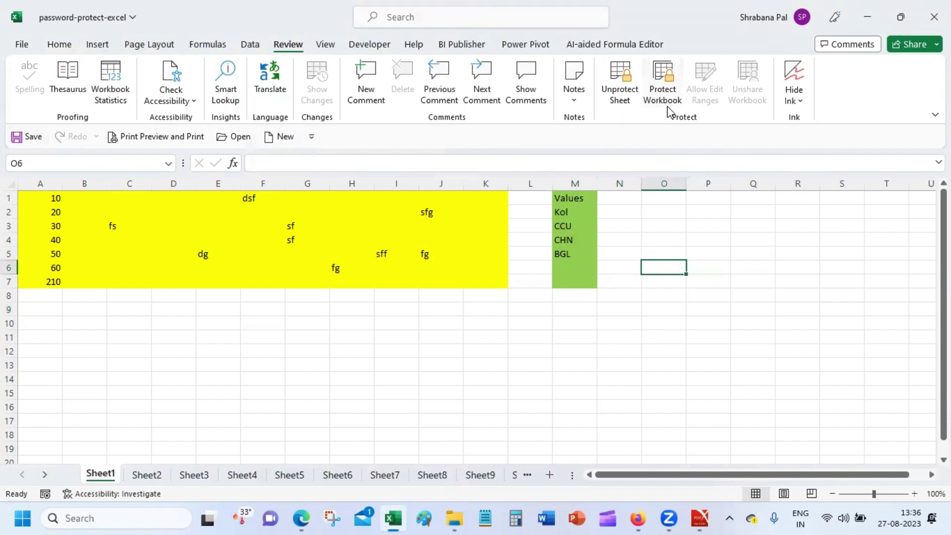
click(669, 277)
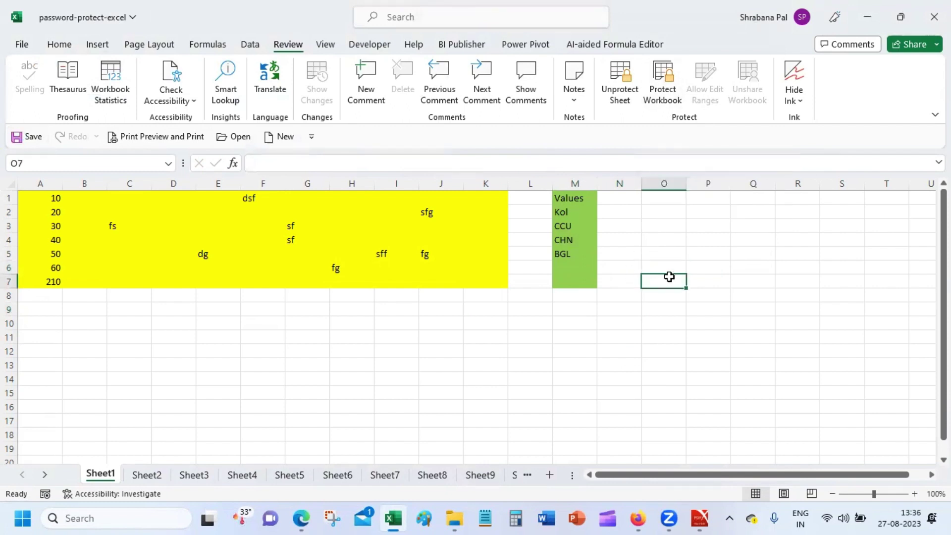
click(672, 249)
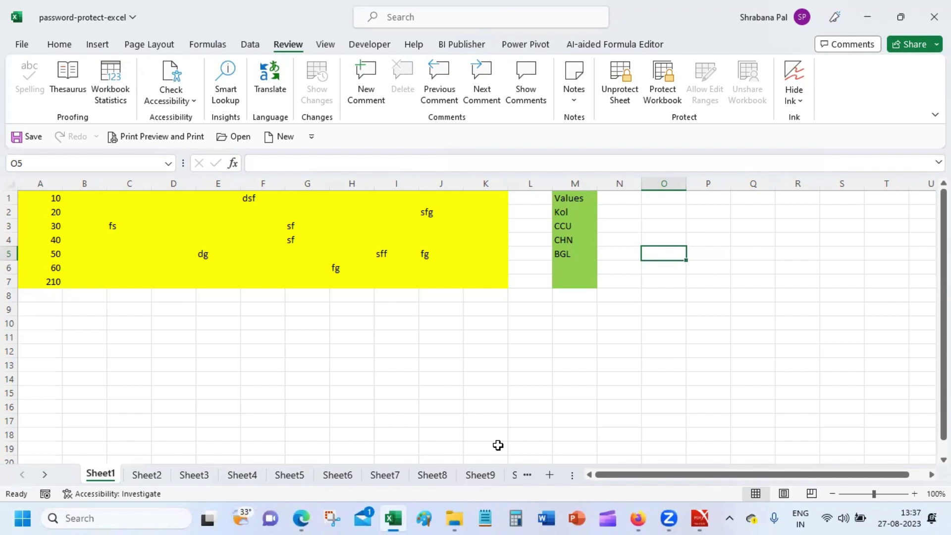
Select cells H1 and G3, then switch to the Edge browser.
click(357, 205)
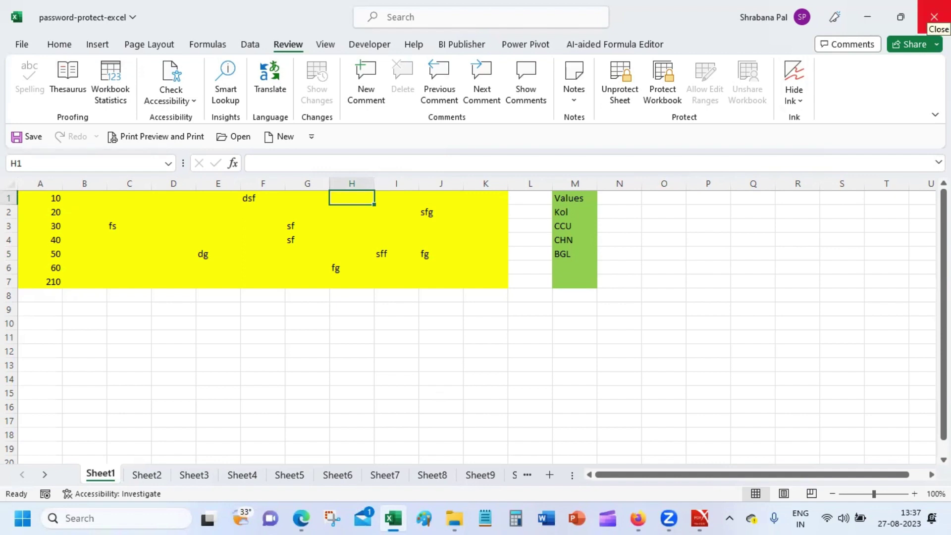
click(308, 226)
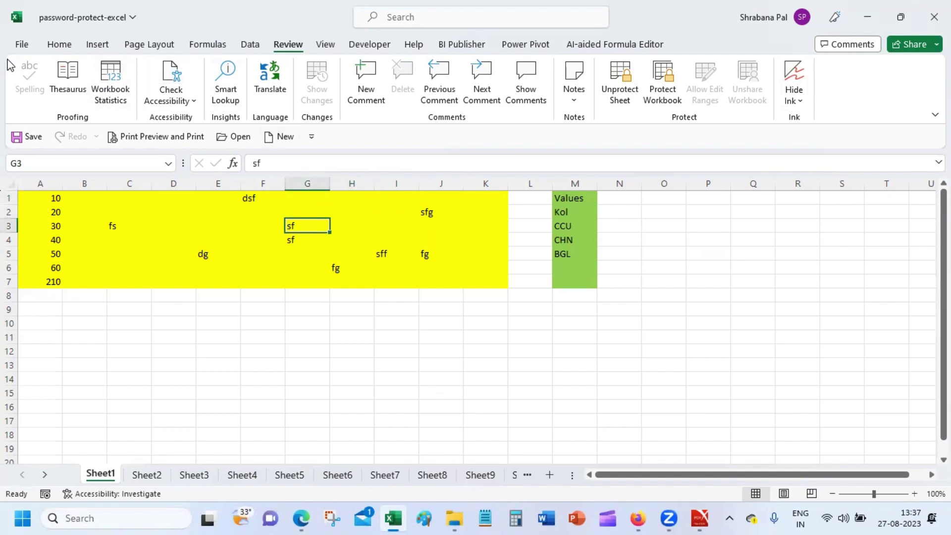
click(299, 518)
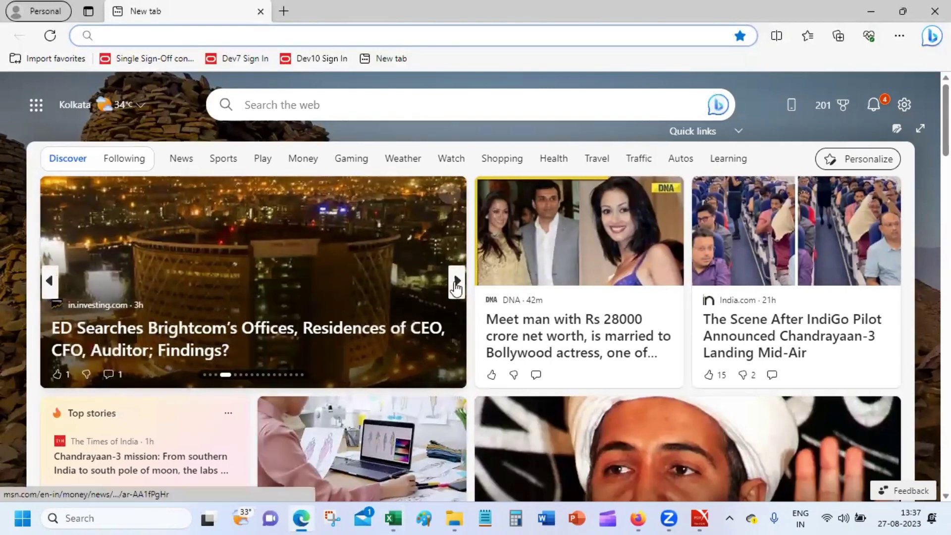
Page through the Edge news carousel stories, then close the browser window.
click(456, 286)
click(456, 286)
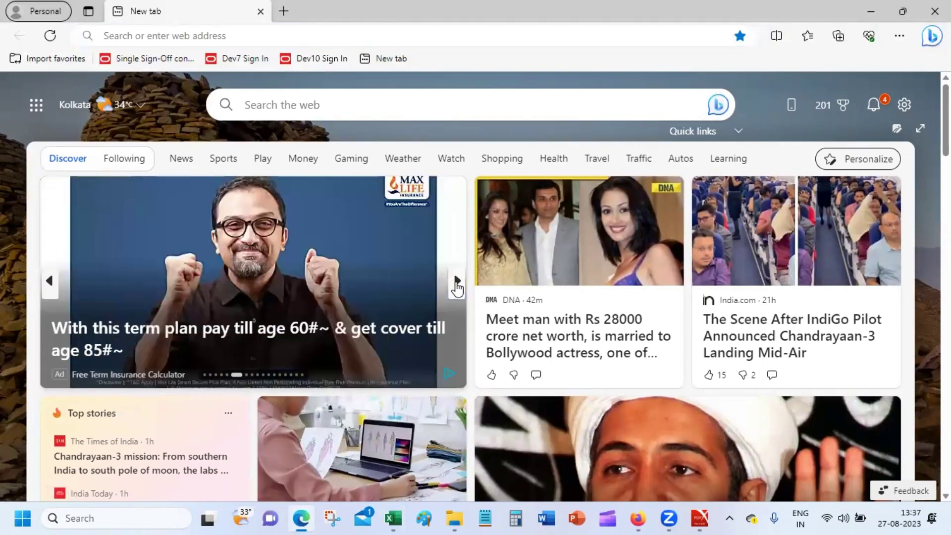
click(456, 286)
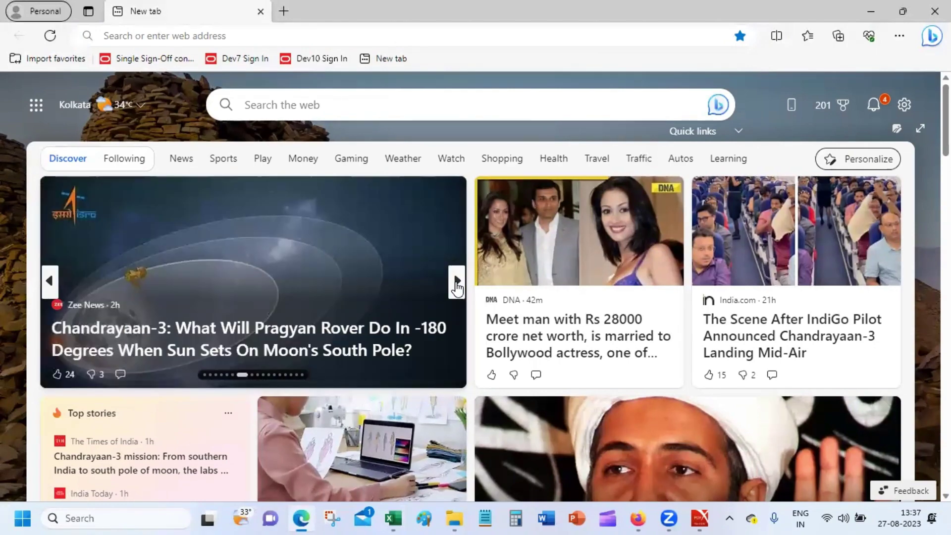
click(455, 286)
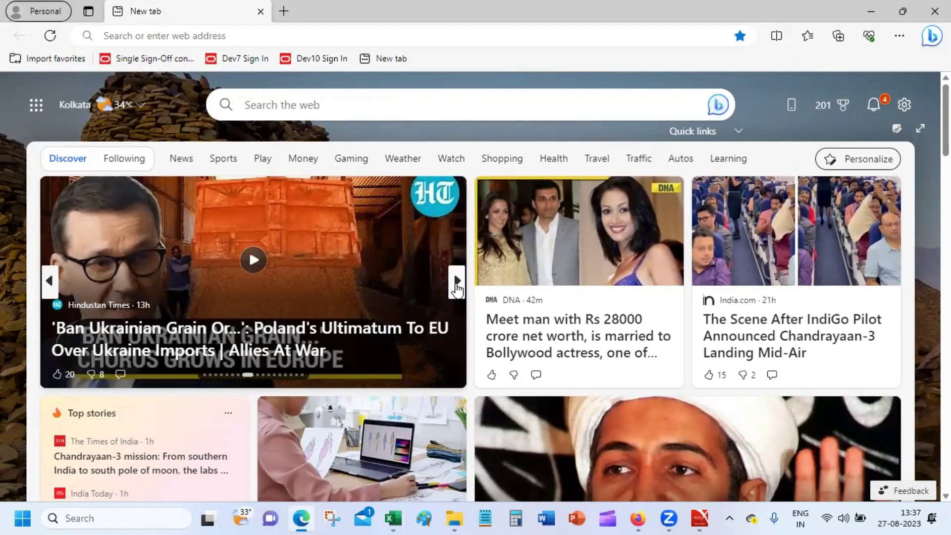
click(456, 282)
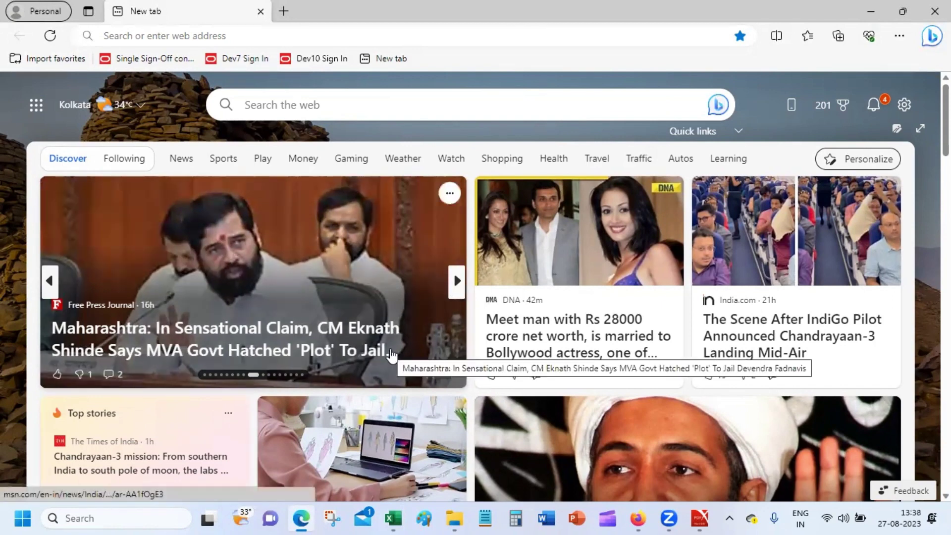
click(456, 281)
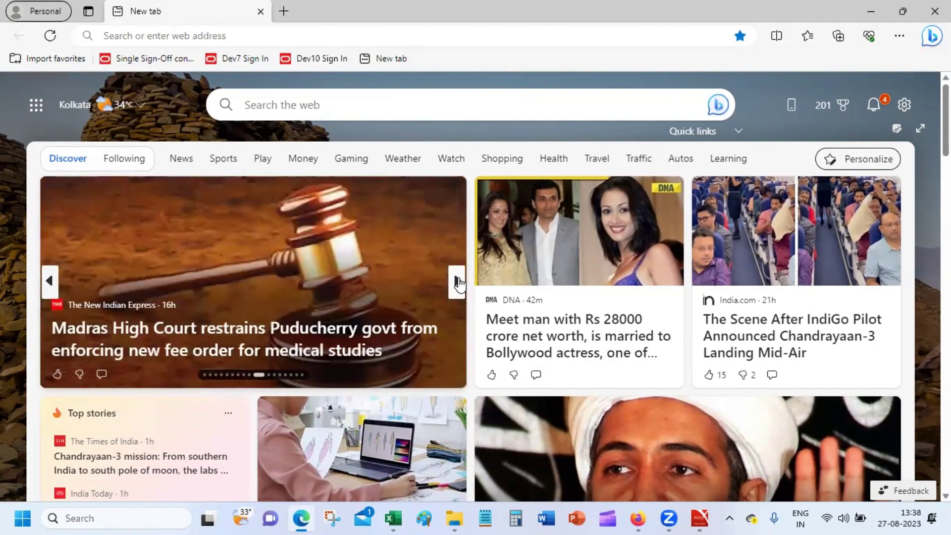
click(456, 281)
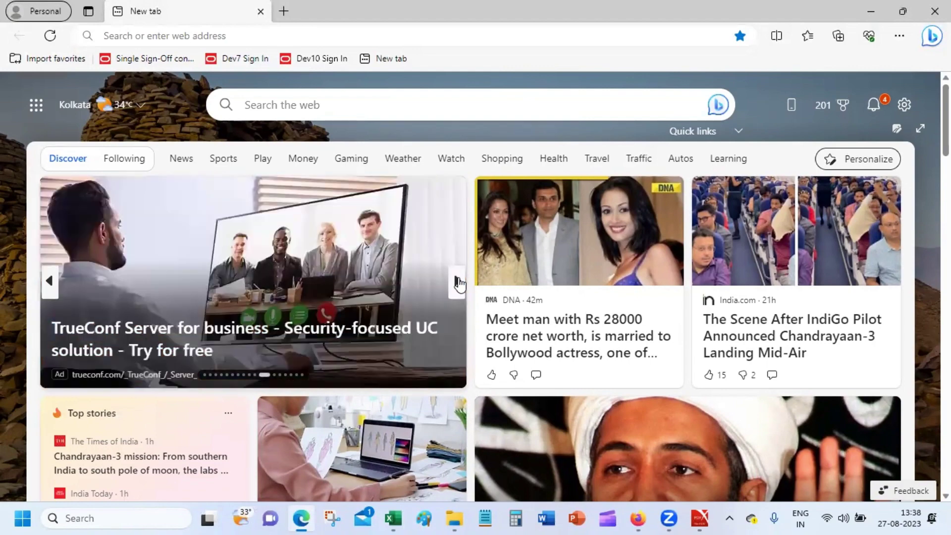
click(456, 282)
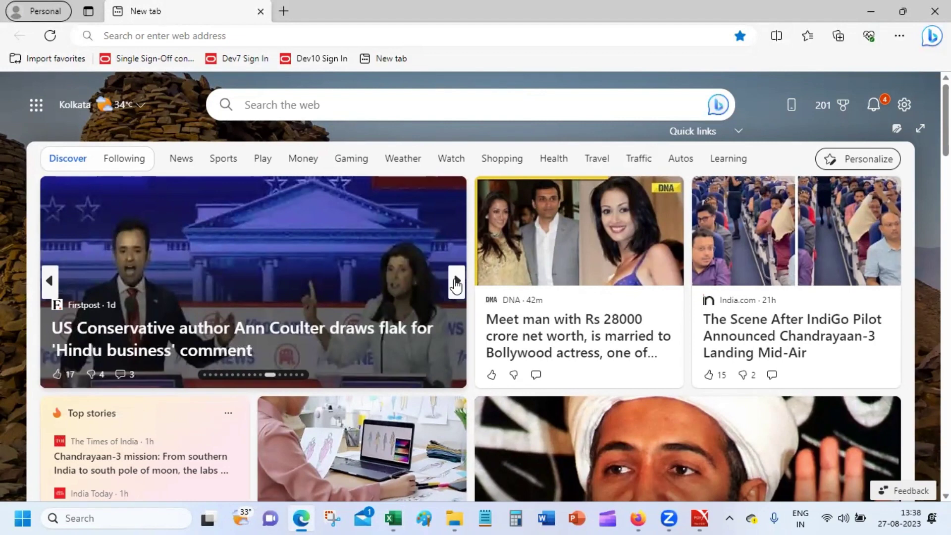
click(456, 282)
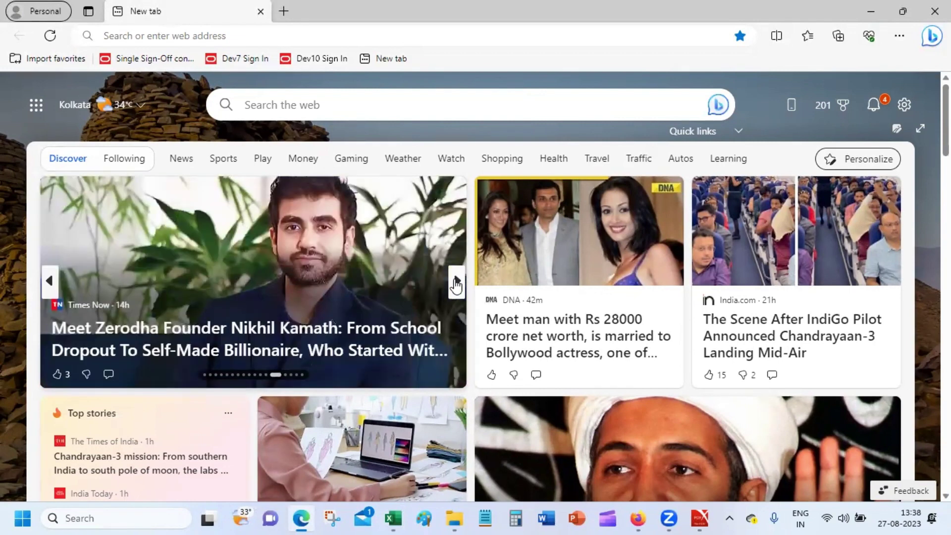
click(456, 282)
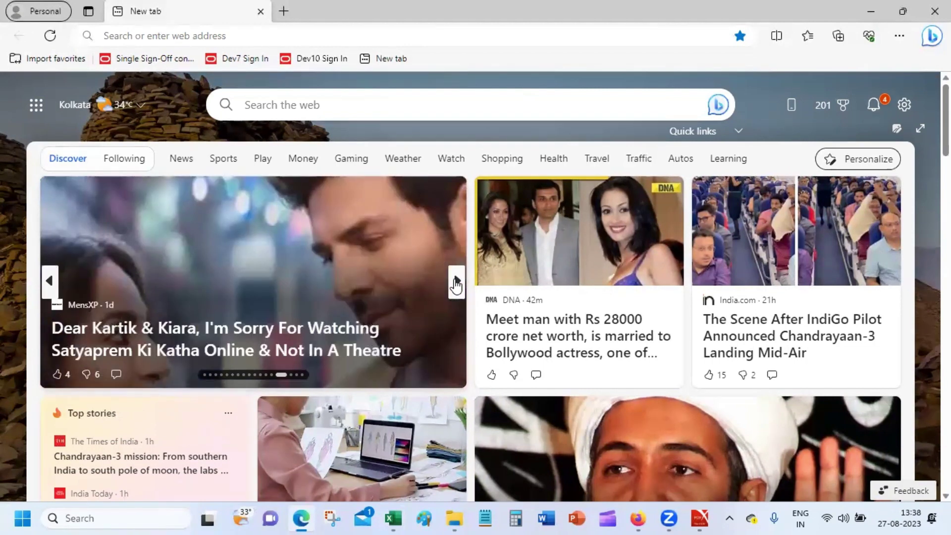
click(456, 282)
click(456, 282)
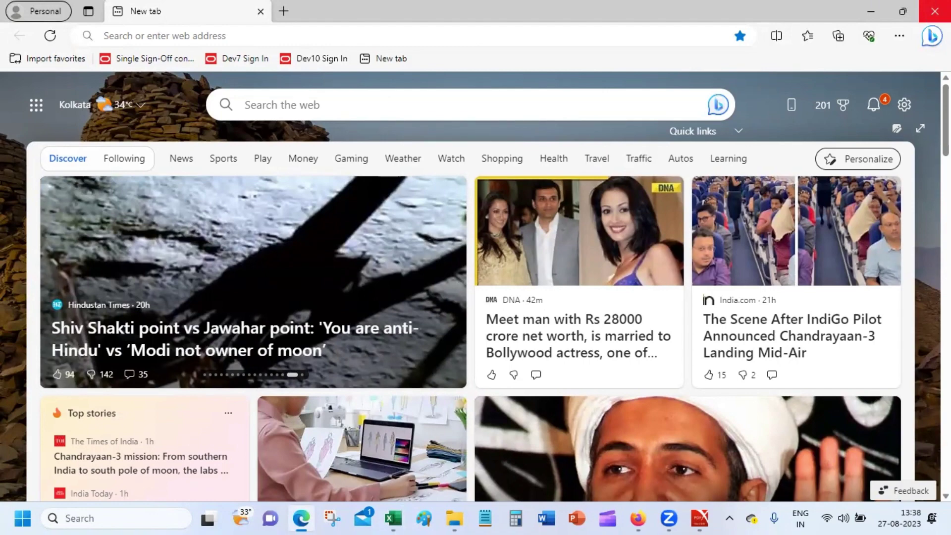
click(934, 11)
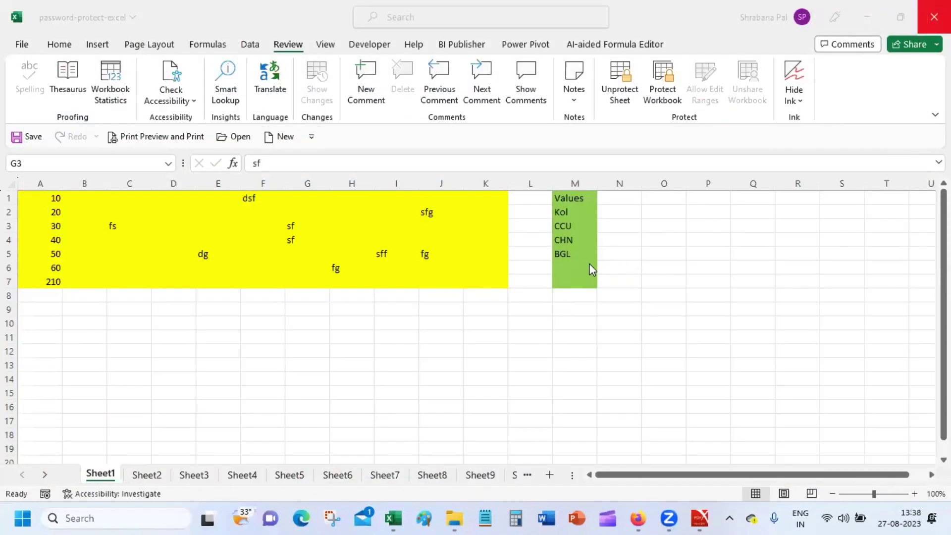
Select M6, M10 and O3, then restore the Excel window down to a smaller size.
click(584, 267)
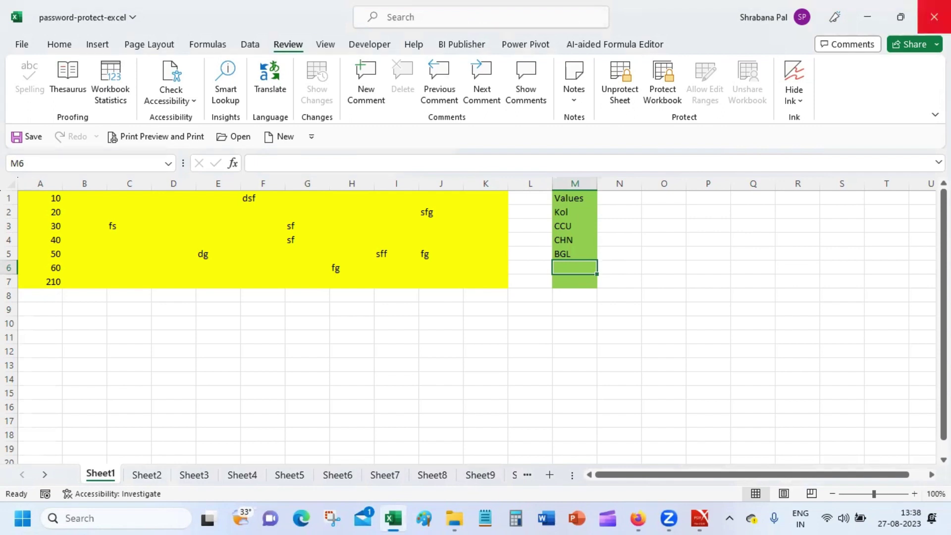
click(560, 324)
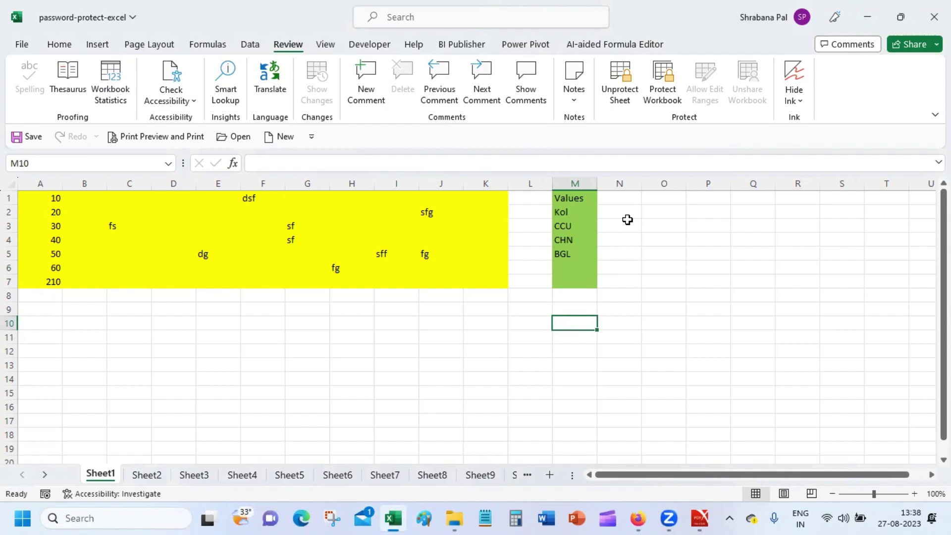
click(683, 221)
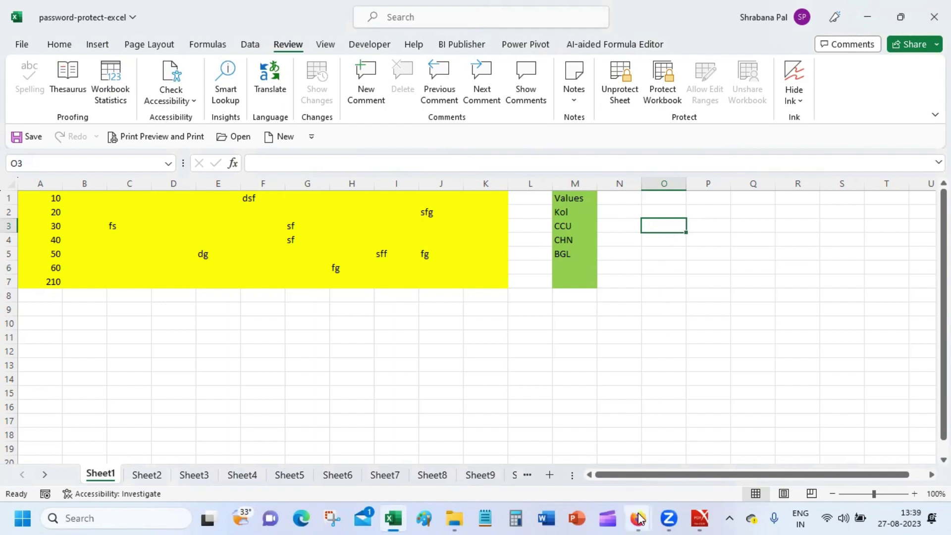
mouse_move(638, 518)
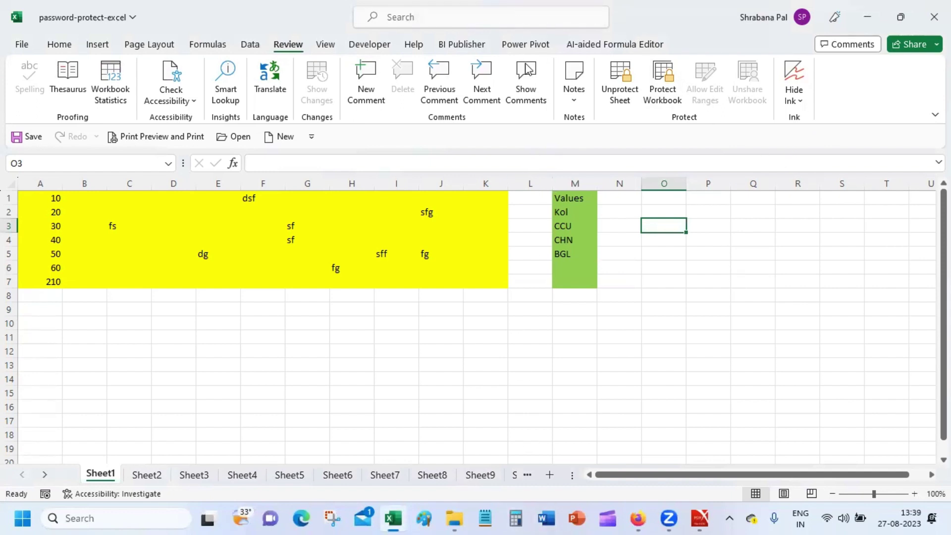
click(530, 518)
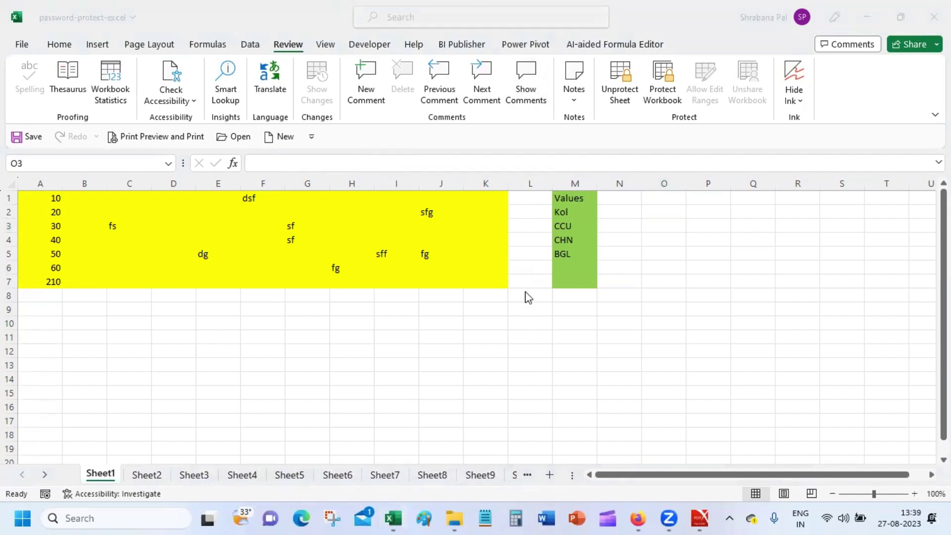
click(559, 73)
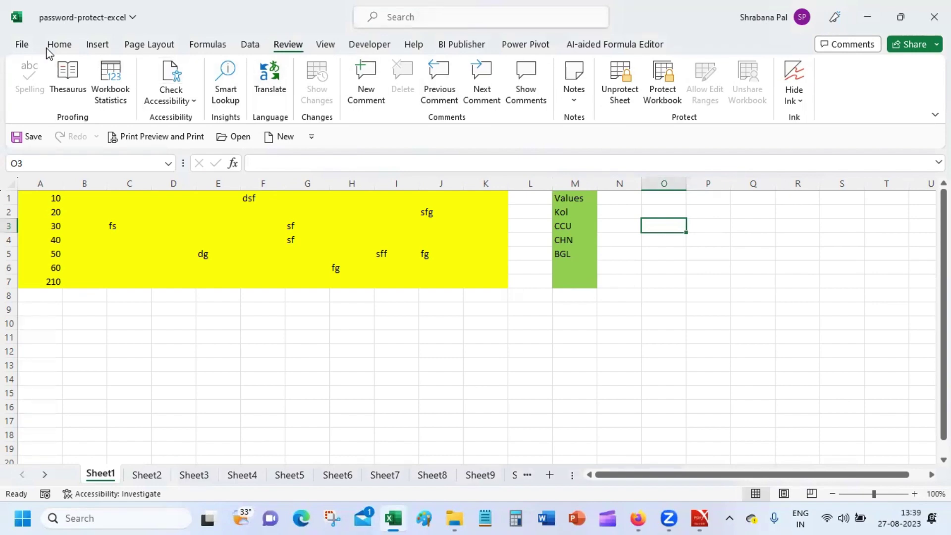
double_click(633, 22)
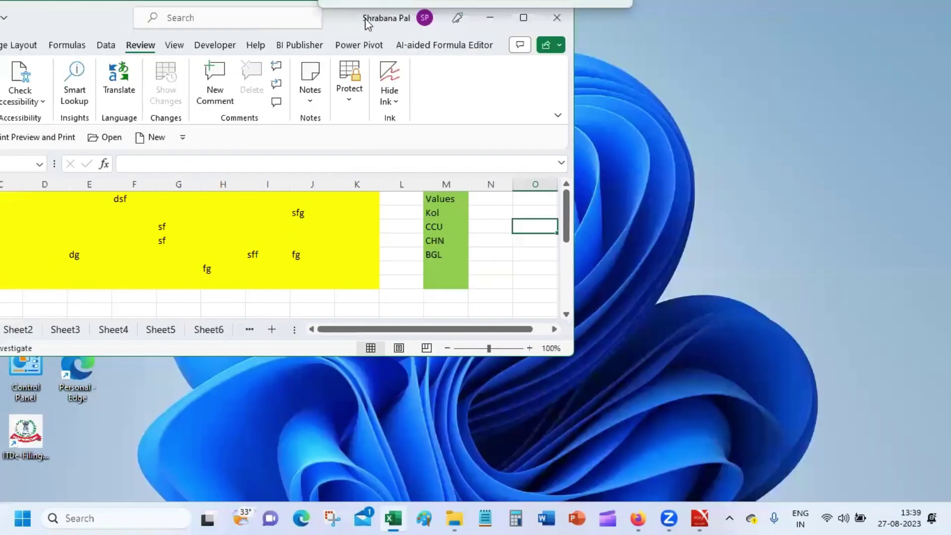
Maximize the workbook, select D10, then minimize the password-protect workbook.
click(520, 12)
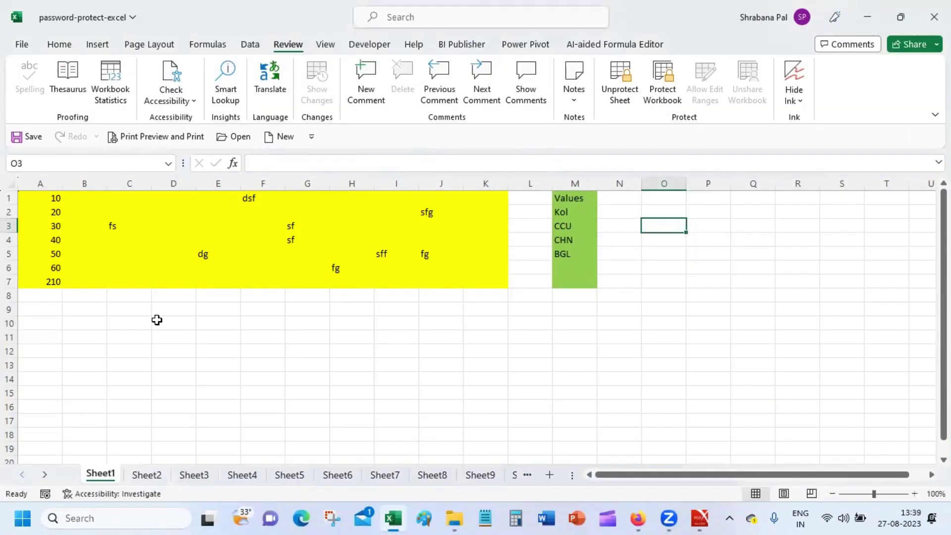
click(155, 320)
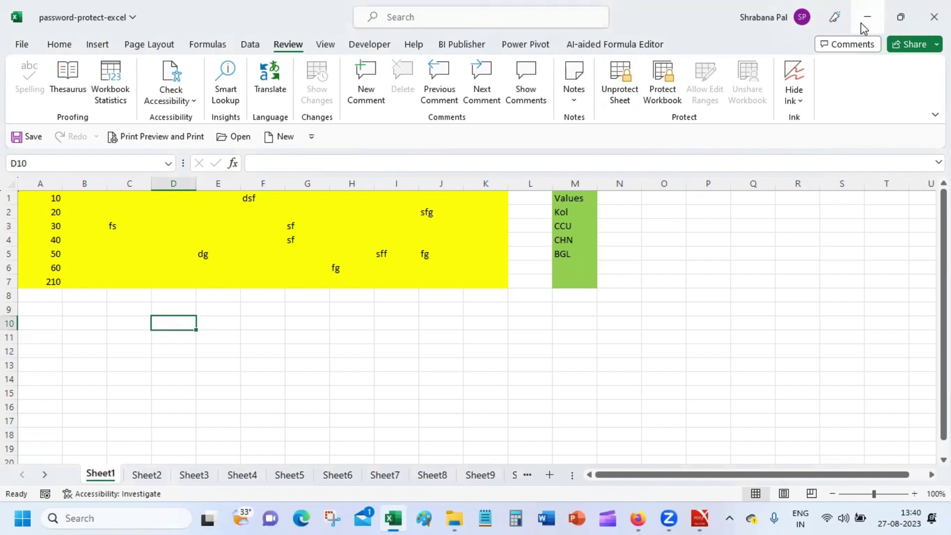
click(865, 20)
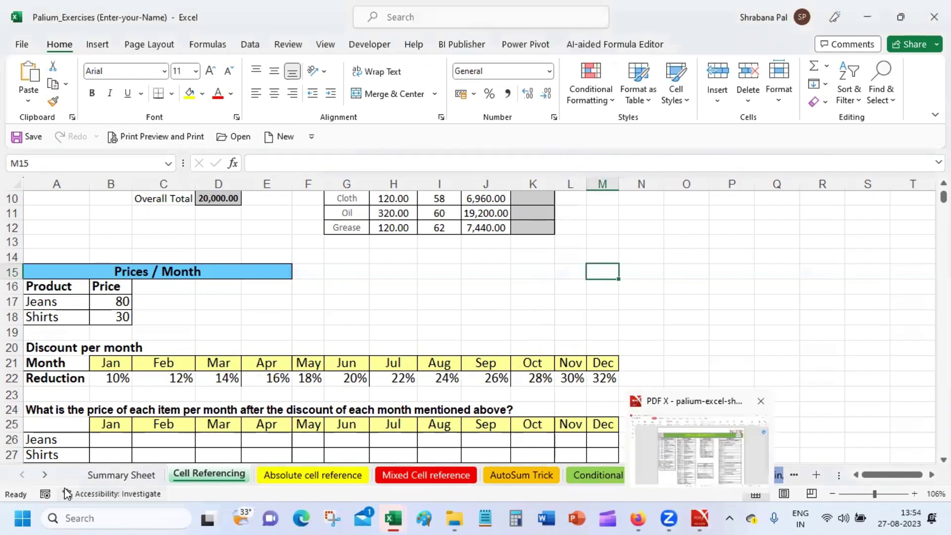
right_click(46, 474)
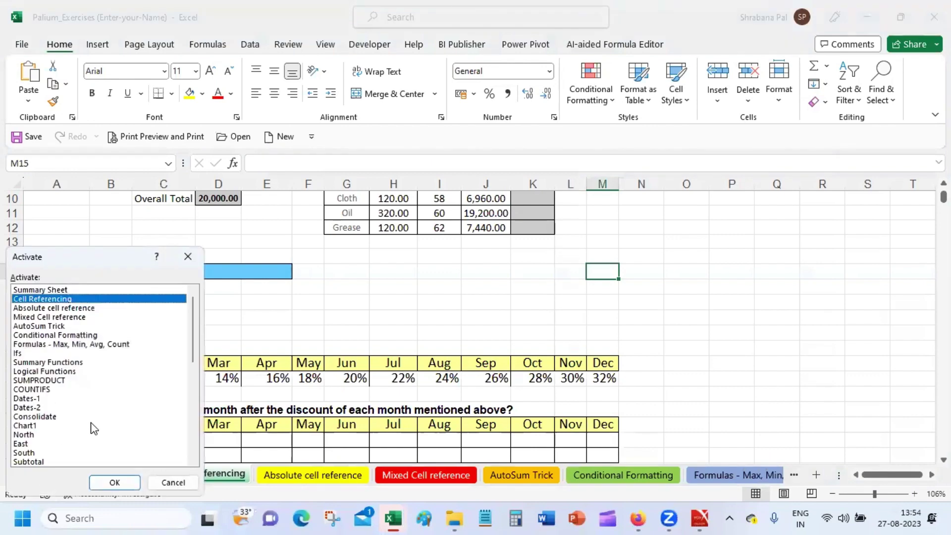
scroll(183, 443, down, 6)
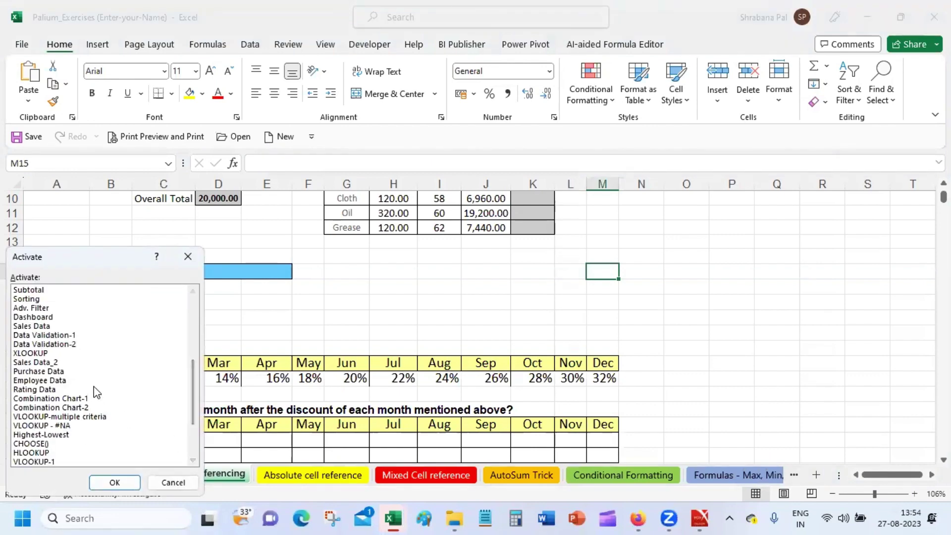
double_click(94, 380)
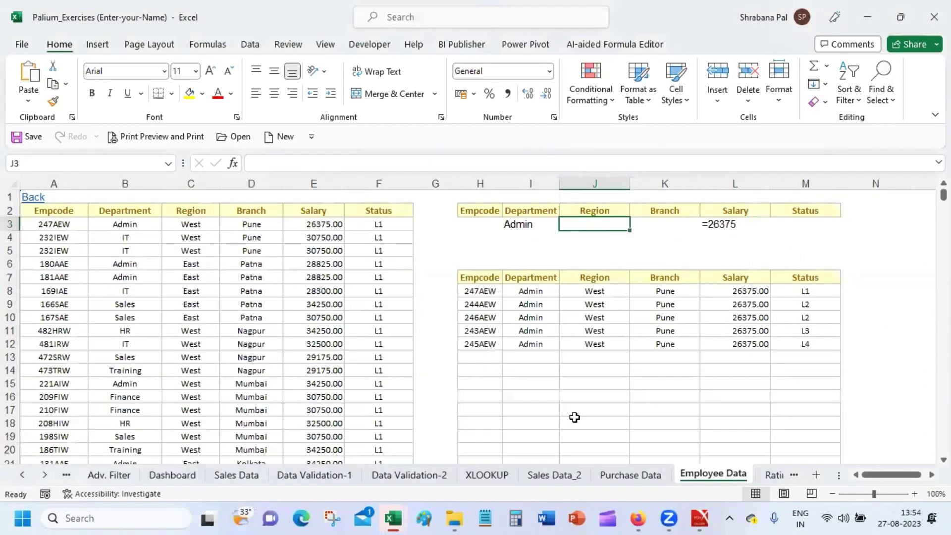
click(622, 475)
click(555, 474)
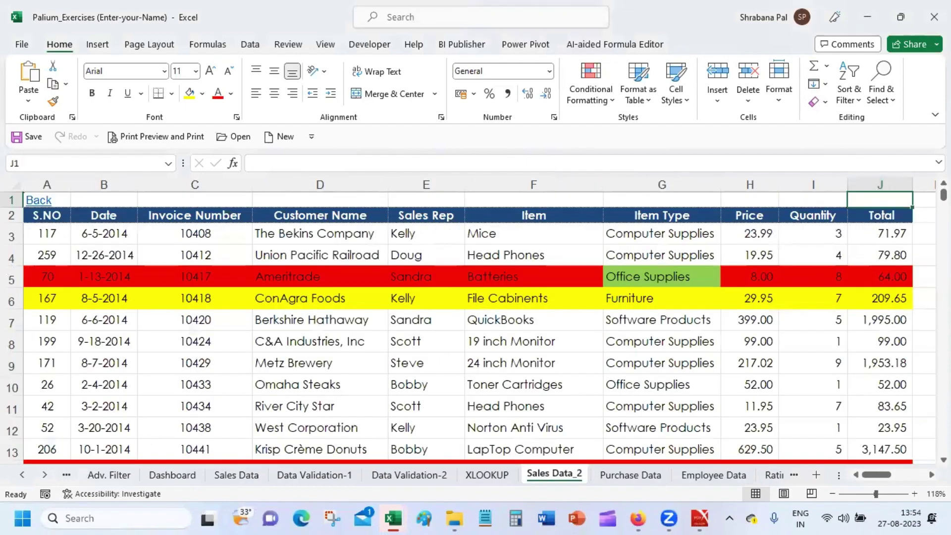
scroll(475, 322, down, 4)
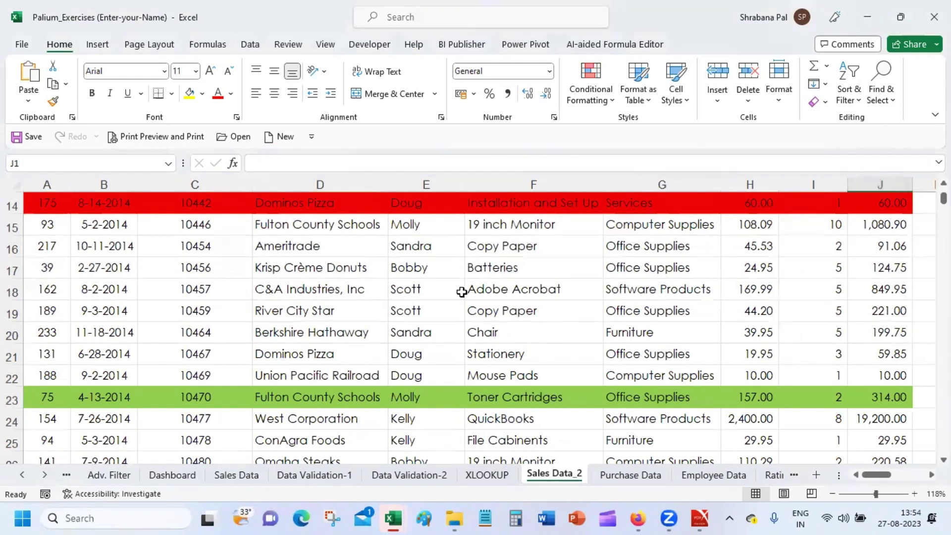
click(497, 410)
click(839, 333)
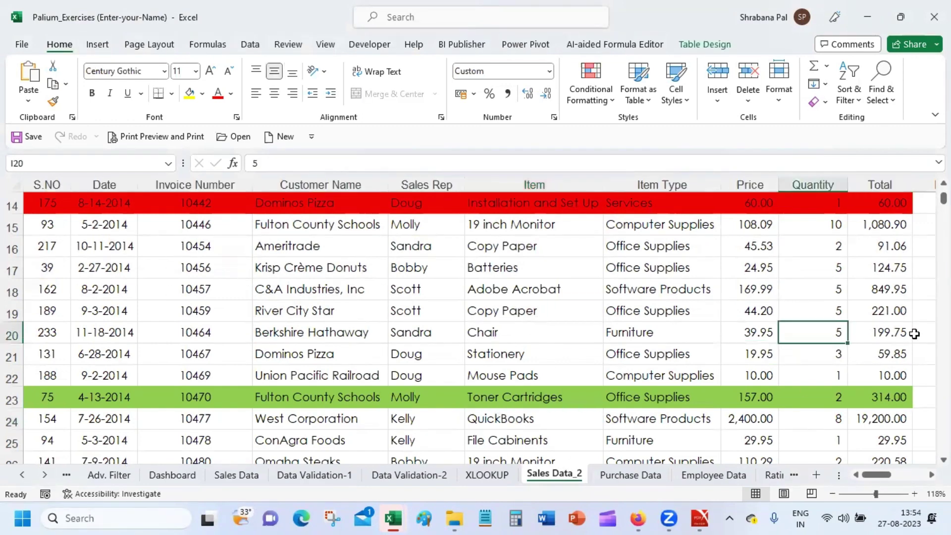
click(923, 333)
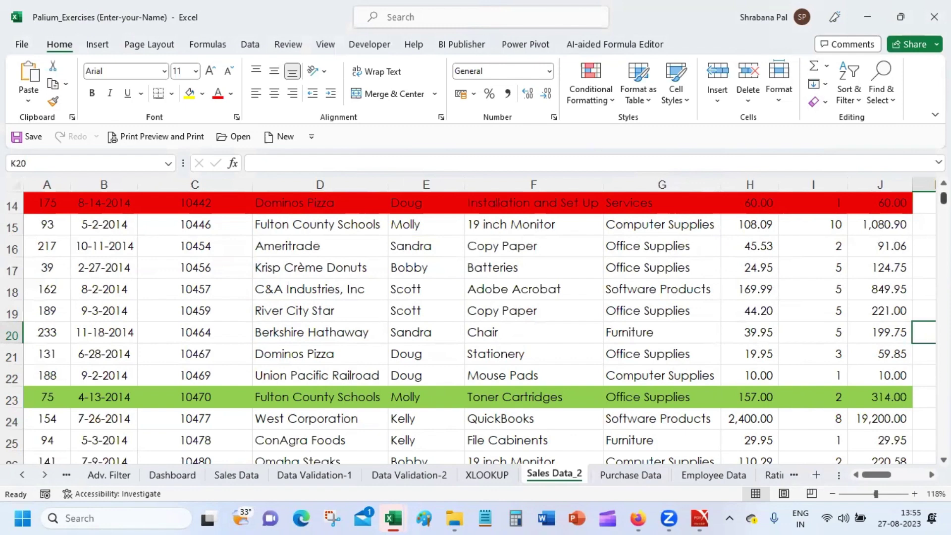
scroll(475, 327, up, 5)
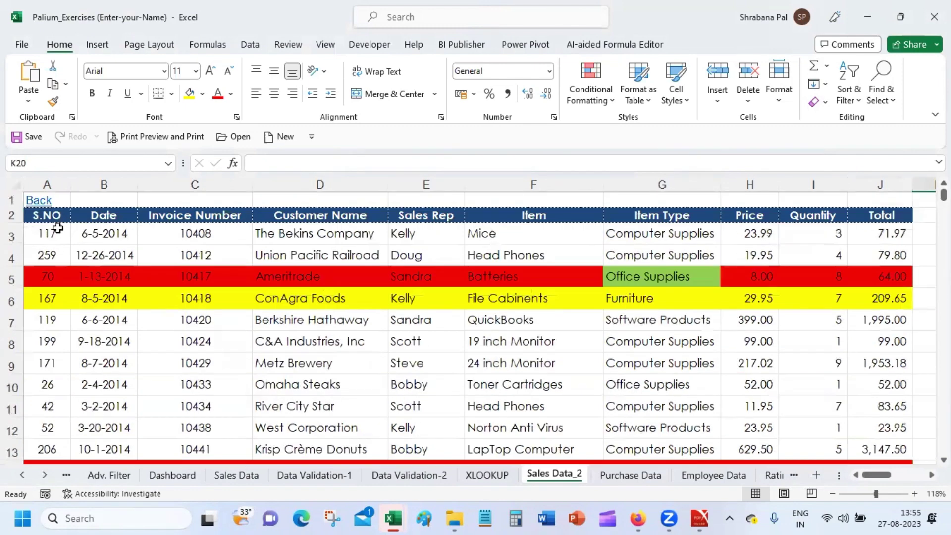
click(48, 233)
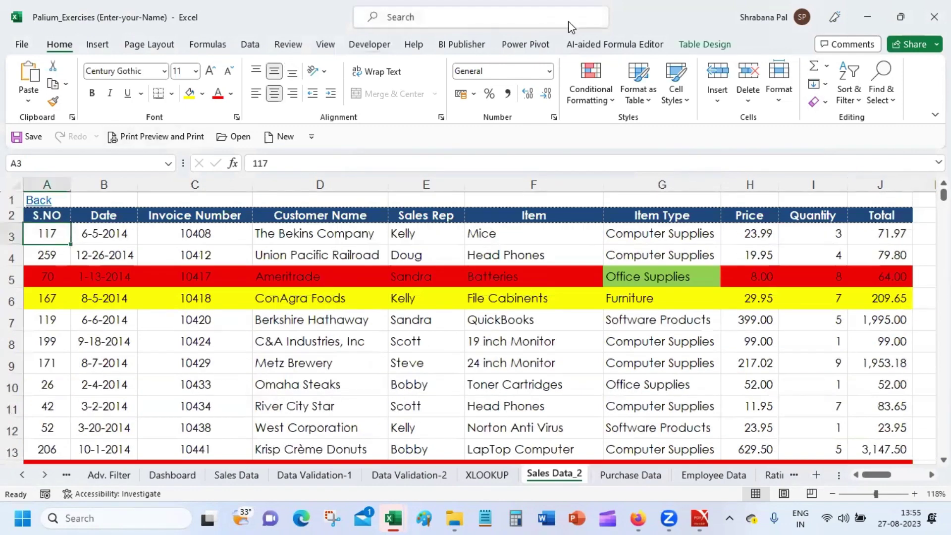
Freeze rows 1–2 above A3, then scroll down to row 32 and back to check they stay put.
click(324, 44)
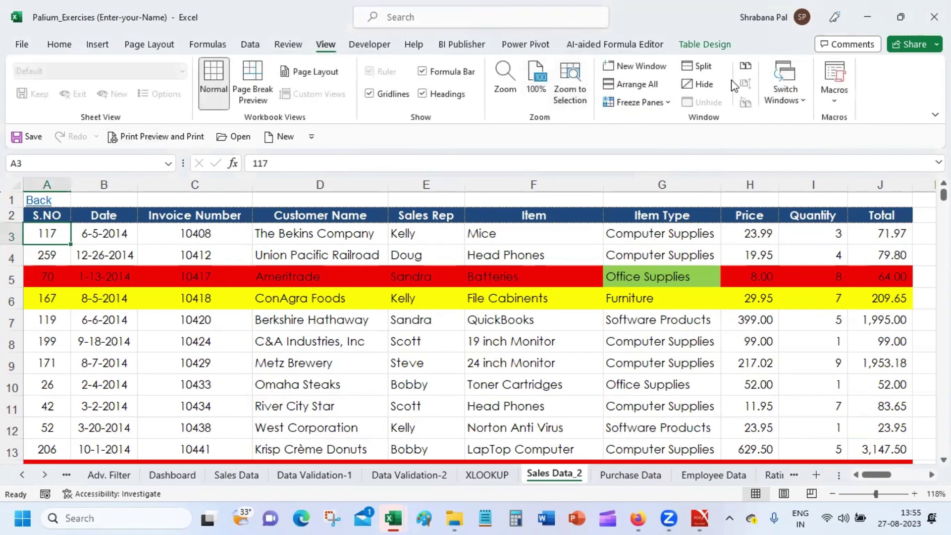
click(673, 102)
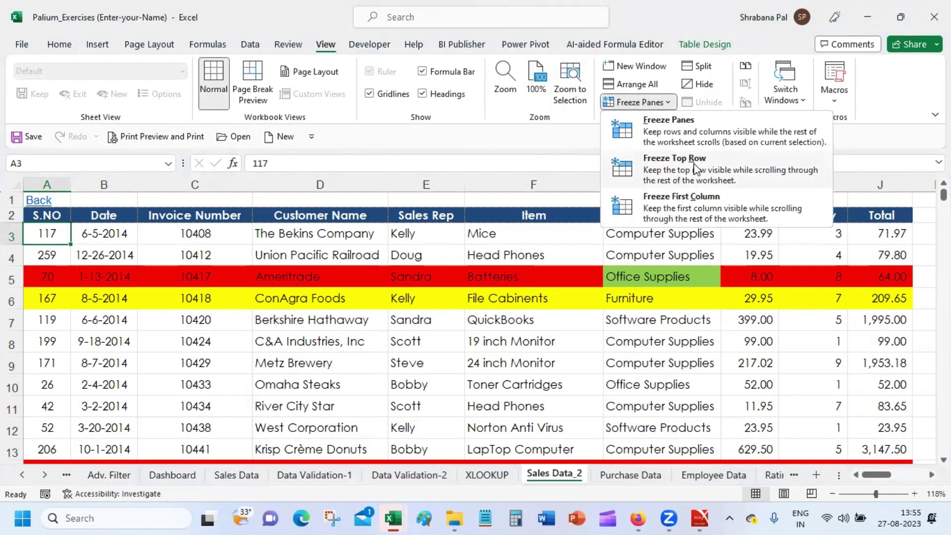
click(702, 137)
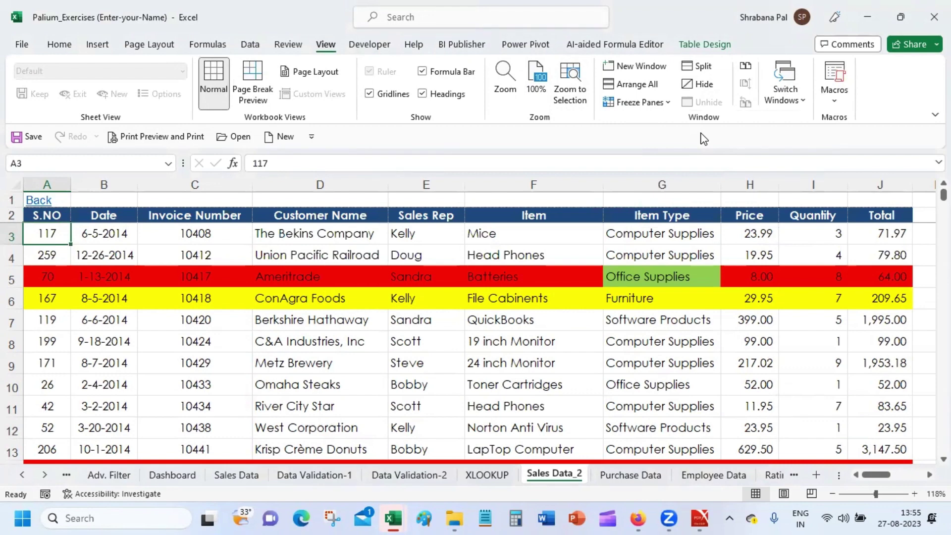
key(Down)
key(Down)
key(Down)
key(Down)
key(Down)
key(Down)
key(Down)
key(Down)
key(Down)
key(Down)
key(Down)
key(Down)
key(Down)
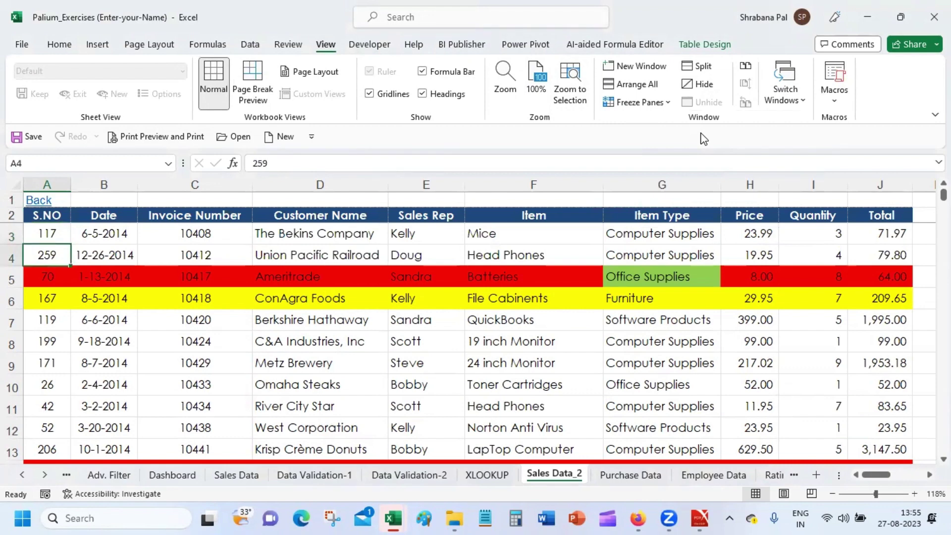
key(Down)
key(Down)
key(Down)
key(Down)
key(Down)
key(Down)
key(Down)
key(Down)
key(Down)
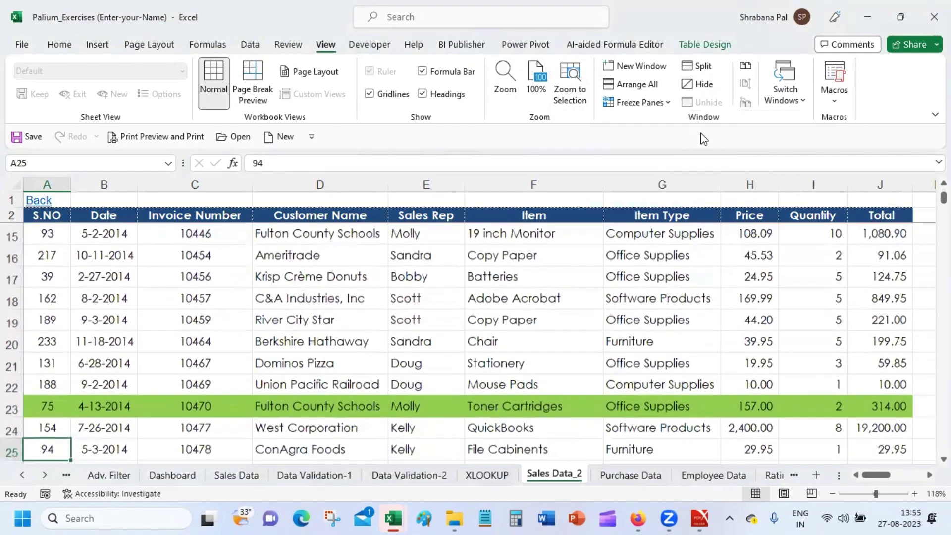
key(Down)
key(Down)
key(Down)
key(Down)
key(Down)
key(Down)
key(Down)
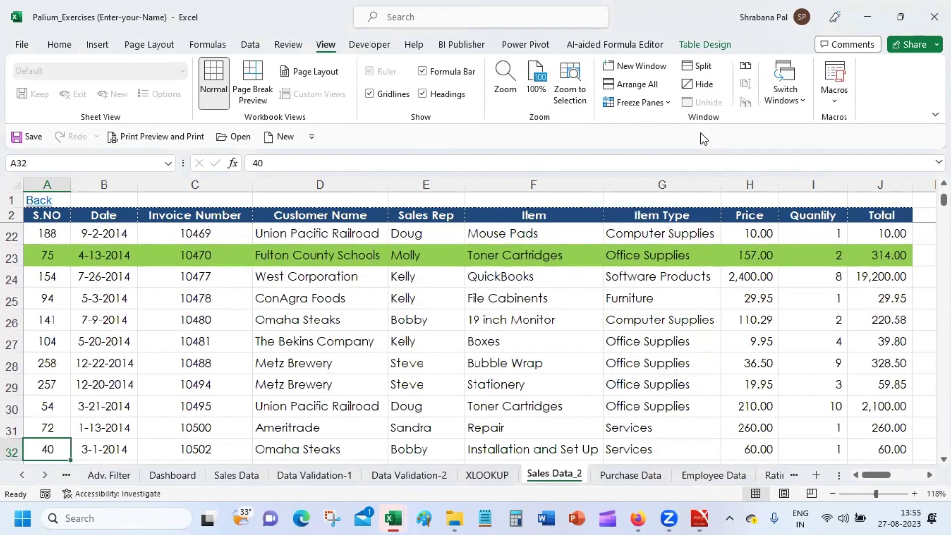
key(Up)
key(Up)
key(Up)
key(Up)
key(Up)
key(Up)
key(Up)
key(Up)
key(Up)
key(Up)
key(Up)
key(Up)
key(Up)
key(Up)
key(Up)
key(Up)
key(Up)
key(Up)
key(Up)
key(Up)
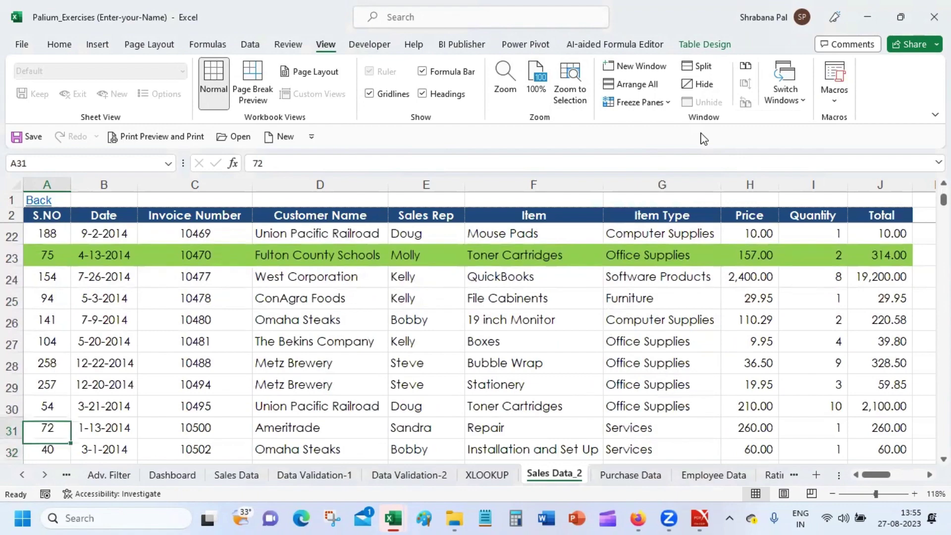
key(Up)
key(Up)
key(Up)
key(Up)
key(Up)
key(Up)
key(Up)
key(Up)
key(Up)
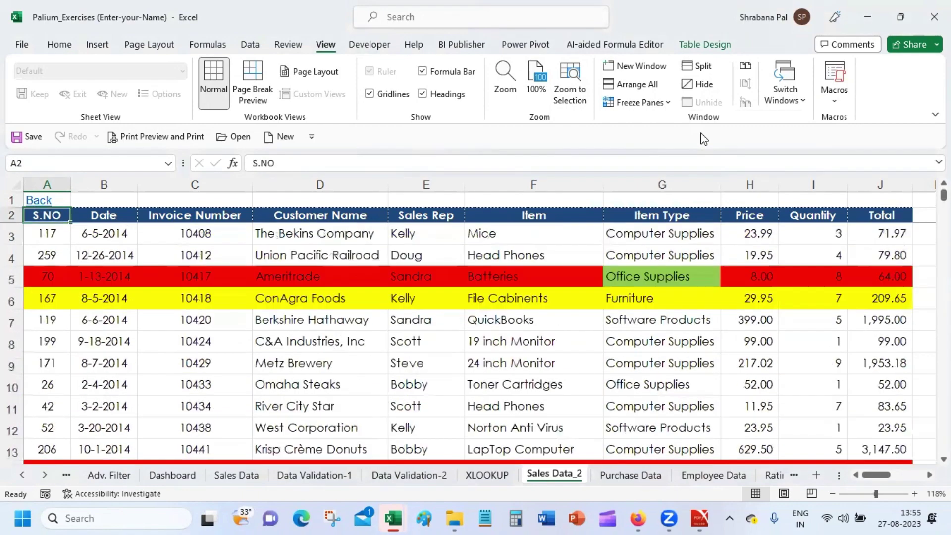
key(Right)
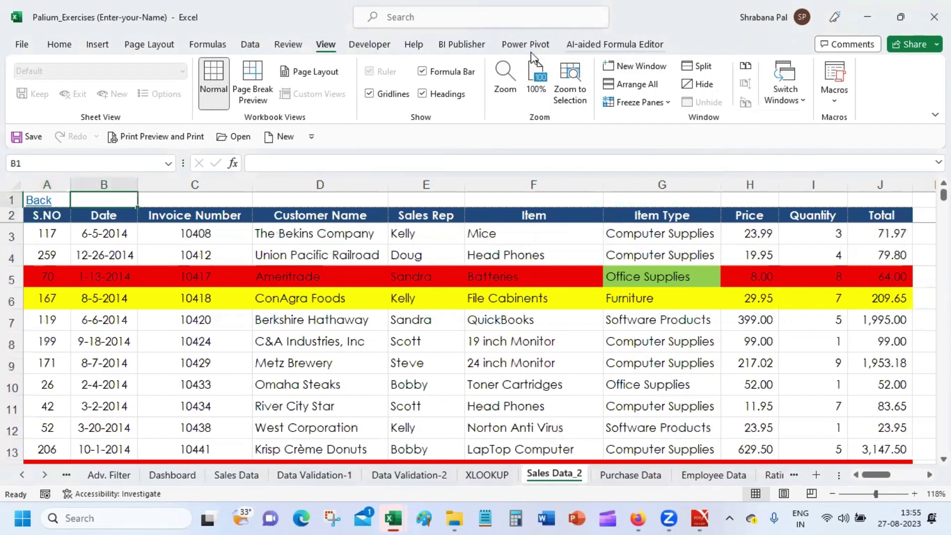
Select column D and insert blank columns in front of Customer Name.
click(299, 184)
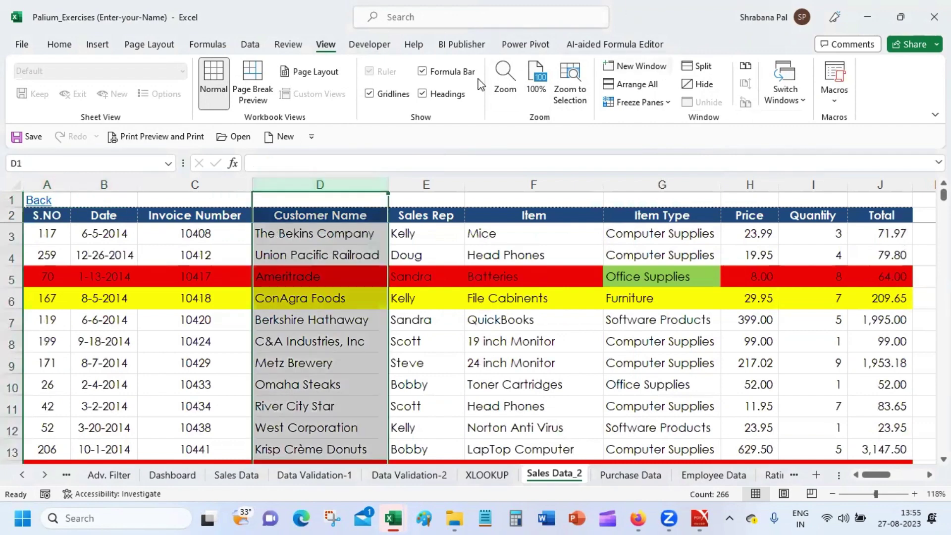
click(58, 45)
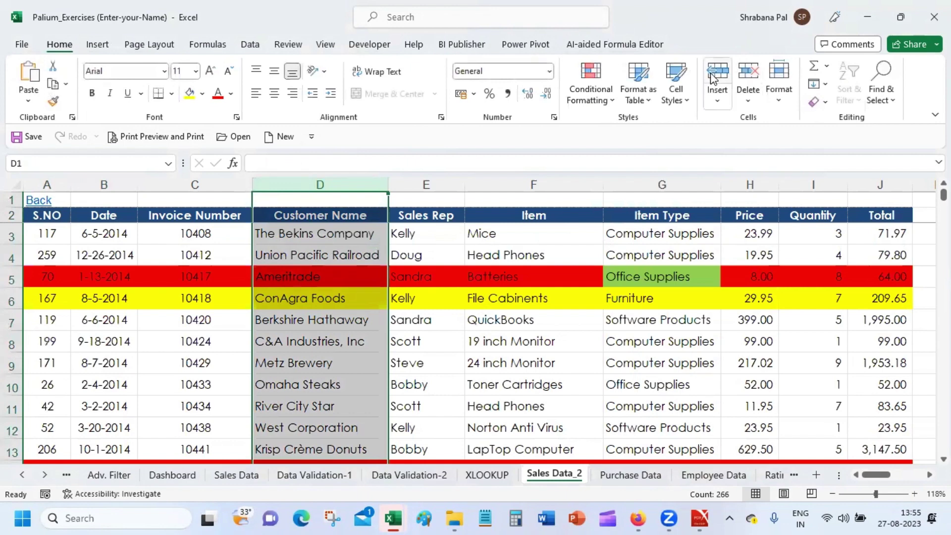
click(723, 69)
click(723, 69)
click(723, 69)
Scroll across the widened table, selecting D5, Toner Cartridges in I10, and B3.
click(302, 286)
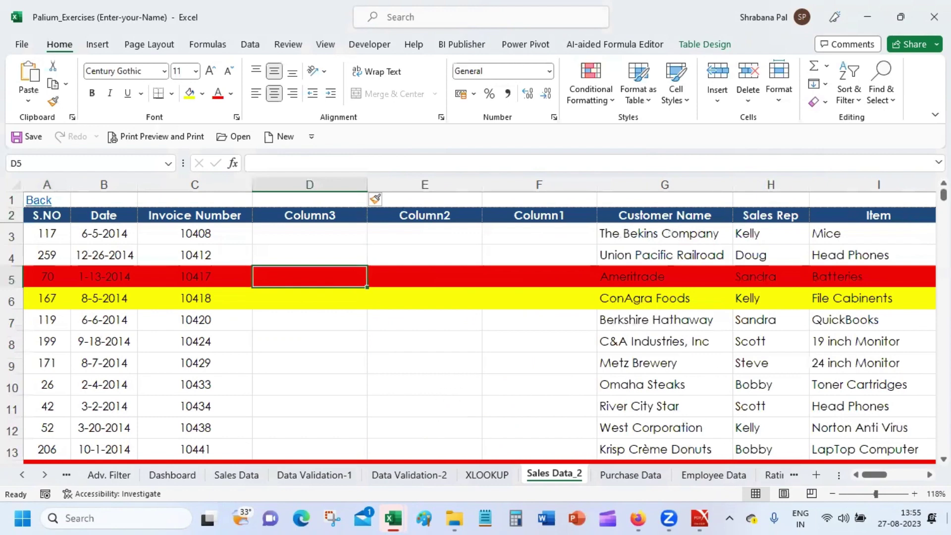
click(919, 475)
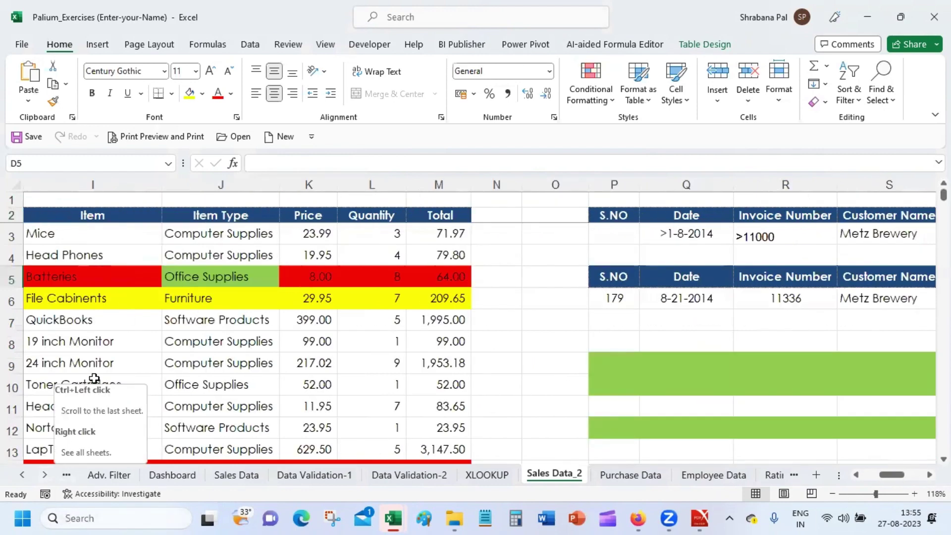
click(129, 385)
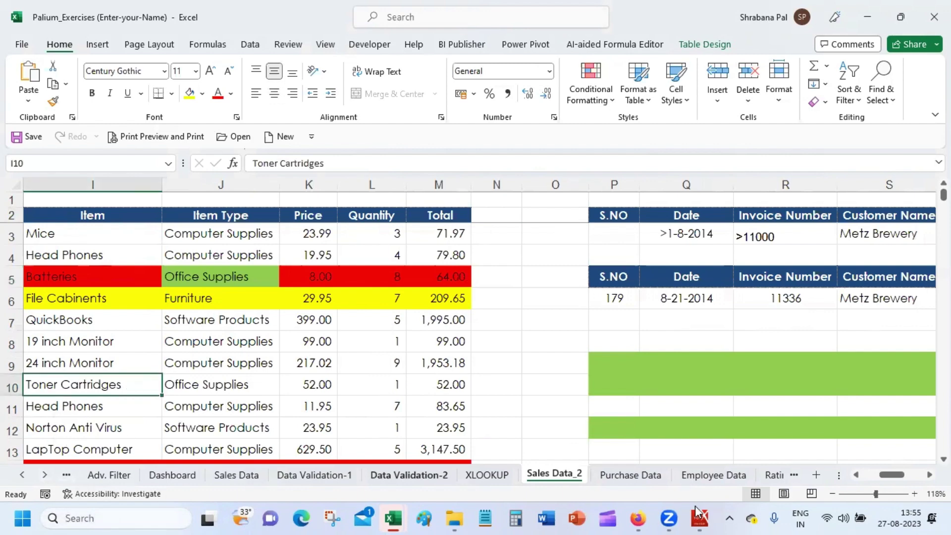
drag(891, 475, 874, 475)
click(111, 239)
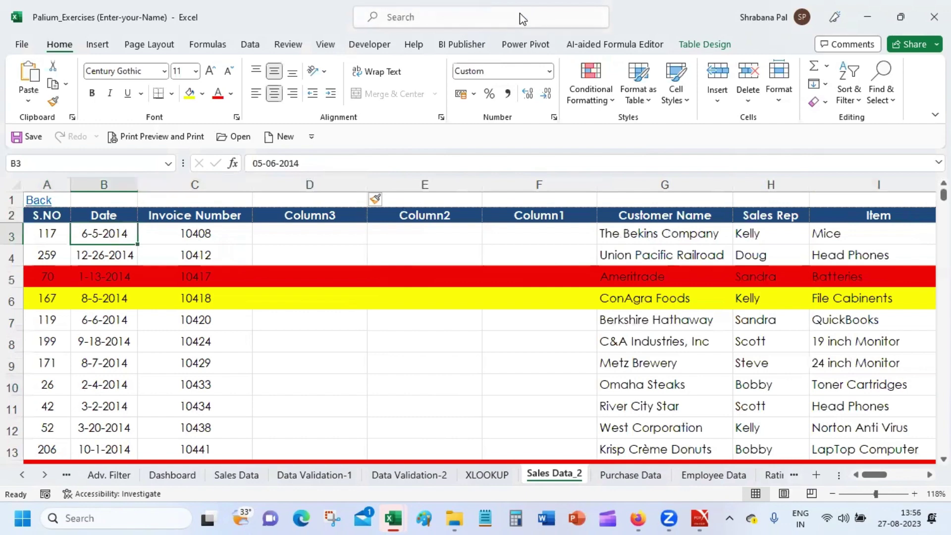
click(321, 46)
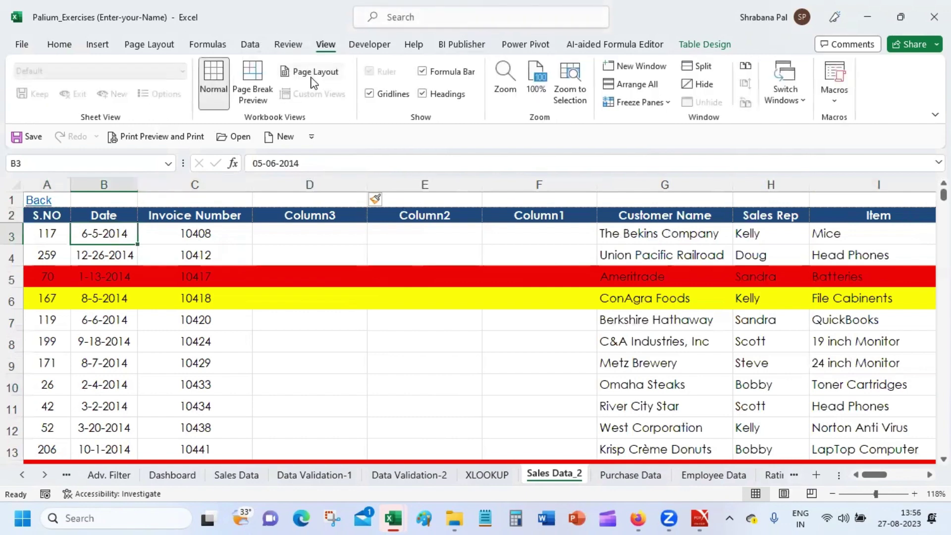
Freeze the S.NO first column, arrow across to check it stays fixed, then return to A1.
click(669, 102)
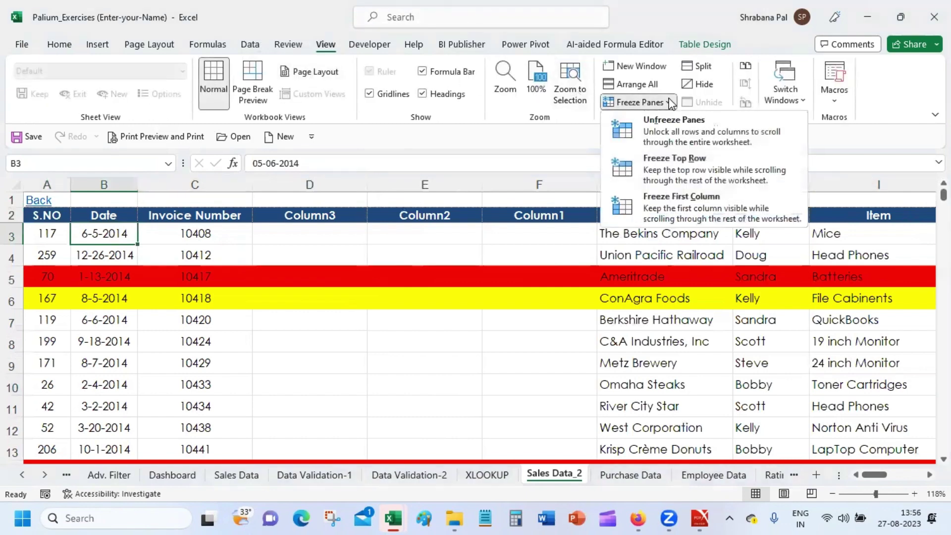
click(672, 220)
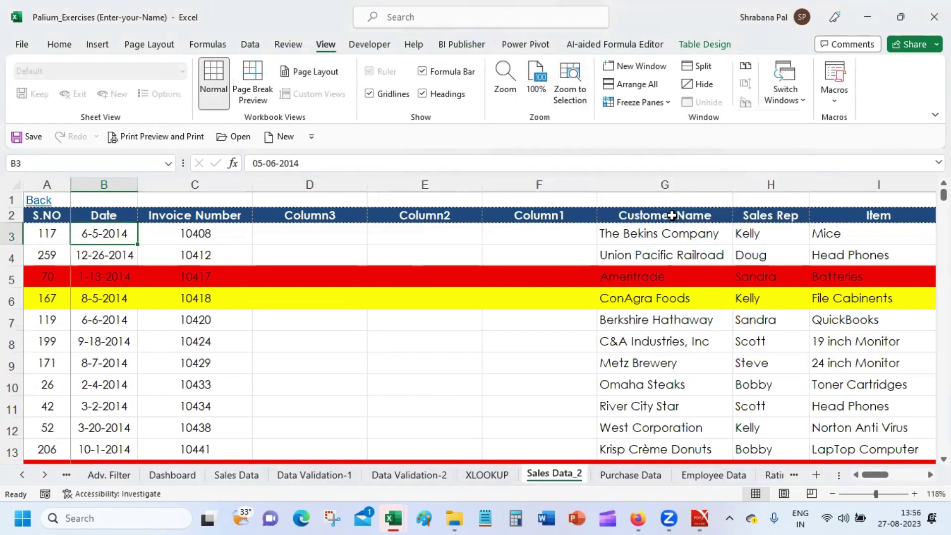
key(Right)
key(Right)
key(Right)
key(Right)
key(Right)
key(Right)
key(Right)
key(Right)
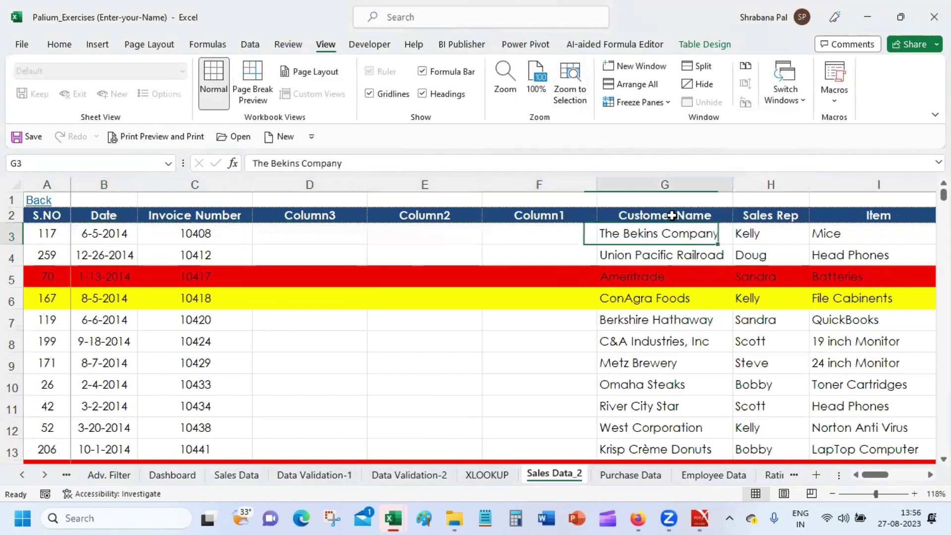
key(Right)
key(Right)
key(Right)
key(Right)
key(Right)
key(Right)
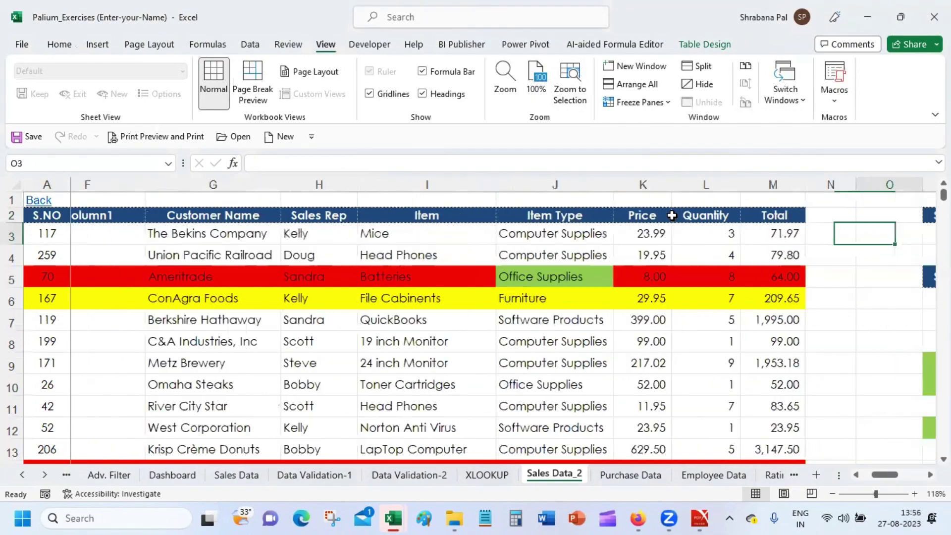
key(Down)
key(Down)
key(Down)
key(Down)
key(Down)
key(Down)
key(Down)
key(Down)
key(Down)
key(Down)
key(Down)
key(Down)
key(Down)
key(Down)
key(Down)
key(Down)
key(Down)
key(Down)
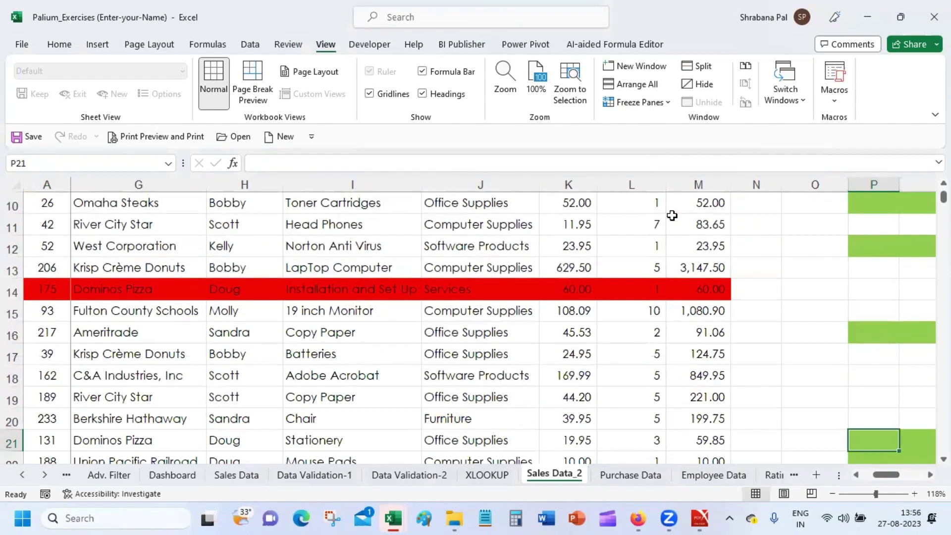
key(Up)
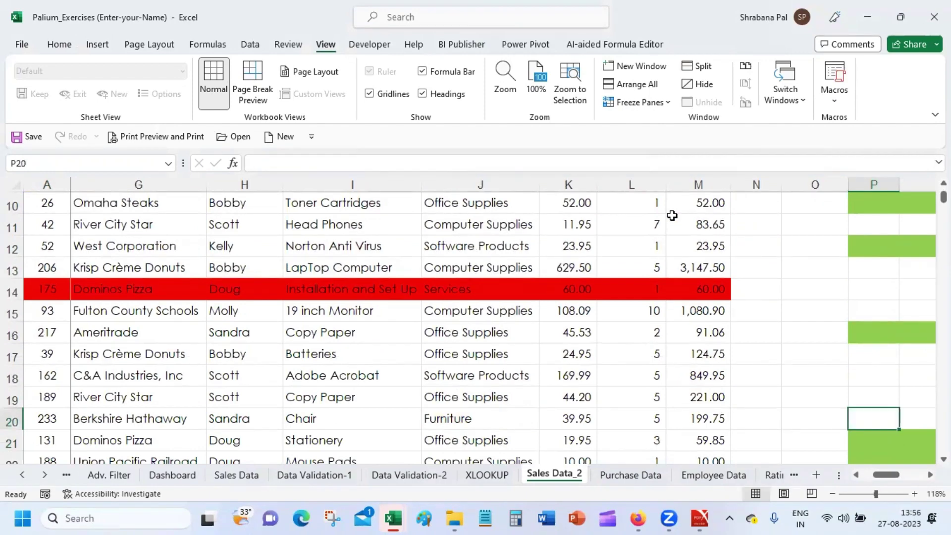
key(Up)
key(Up)
key(Up)
key(Up)
key(Up)
key(Up)
key(Up)
key(Up)
key(Up)
key(Up)
key(Up)
key(Up)
key(Up)
key(Up)
key(Up)
key(Up)
key(Up)
key(Up)
key(Up)
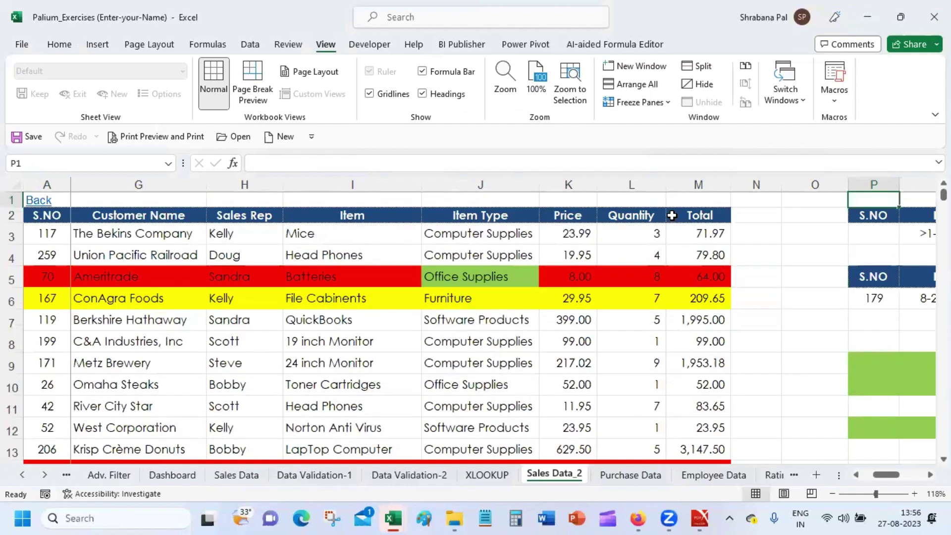
key(Right)
key(Right)
key(Right)
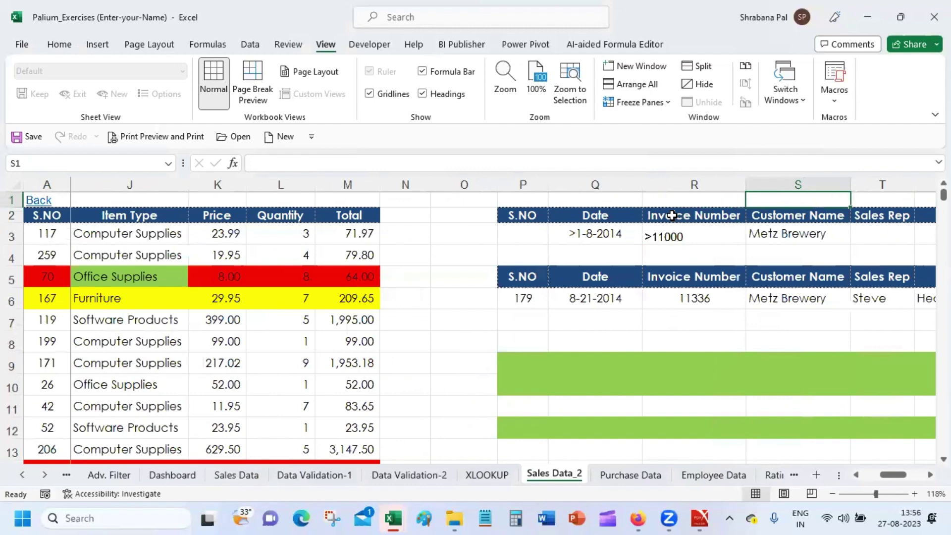
key(Left)
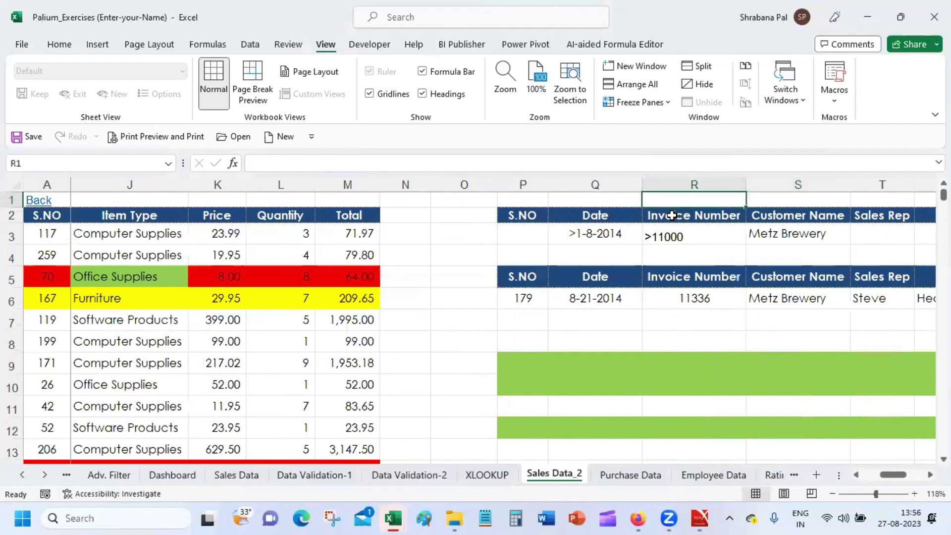
key(Home)
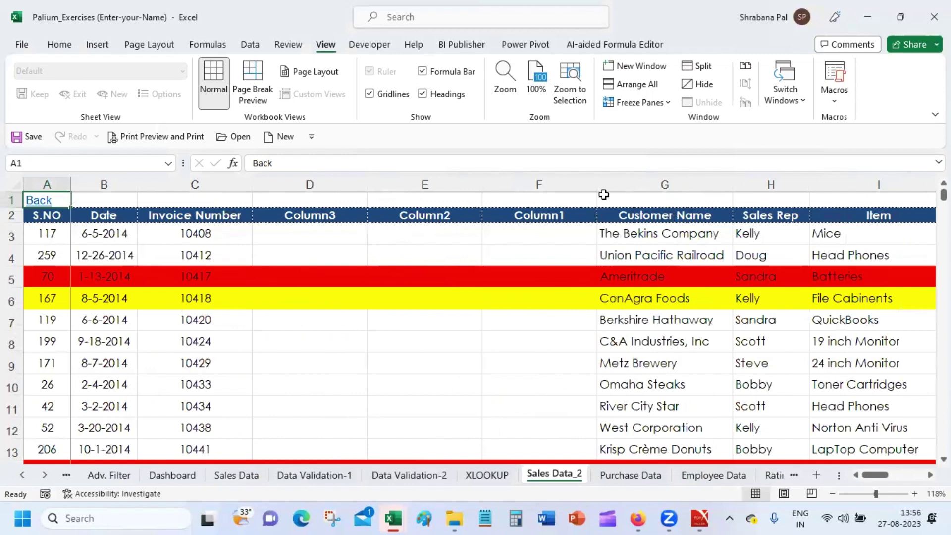
Unfreeze the panes on Sales Data_2 and select cell B3.
click(673, 100)
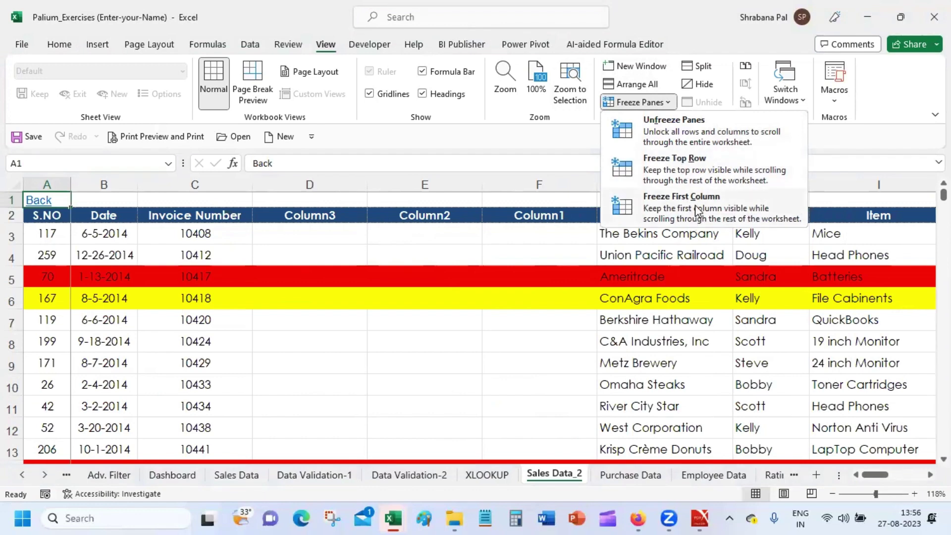
click(705, 134)
click(673, 103)
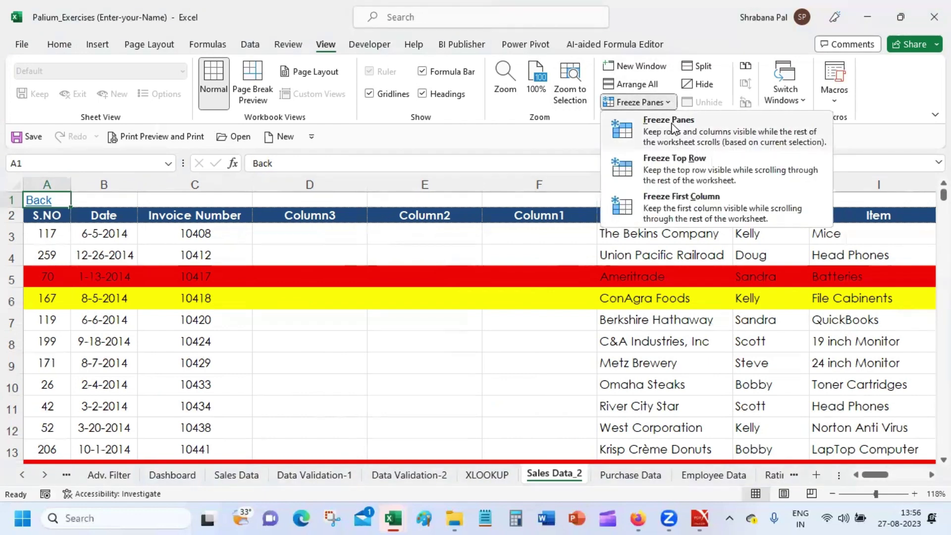
click(94, 231)
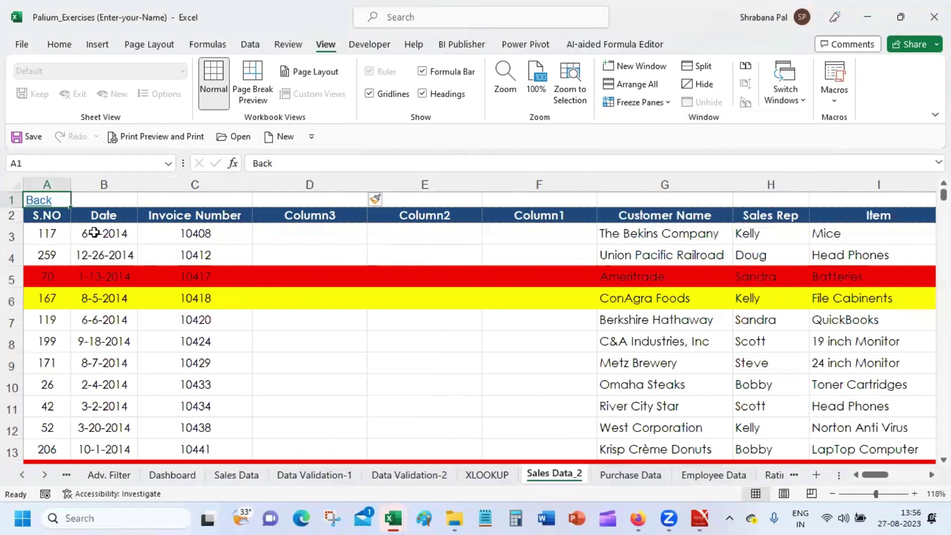
click(99, 228)
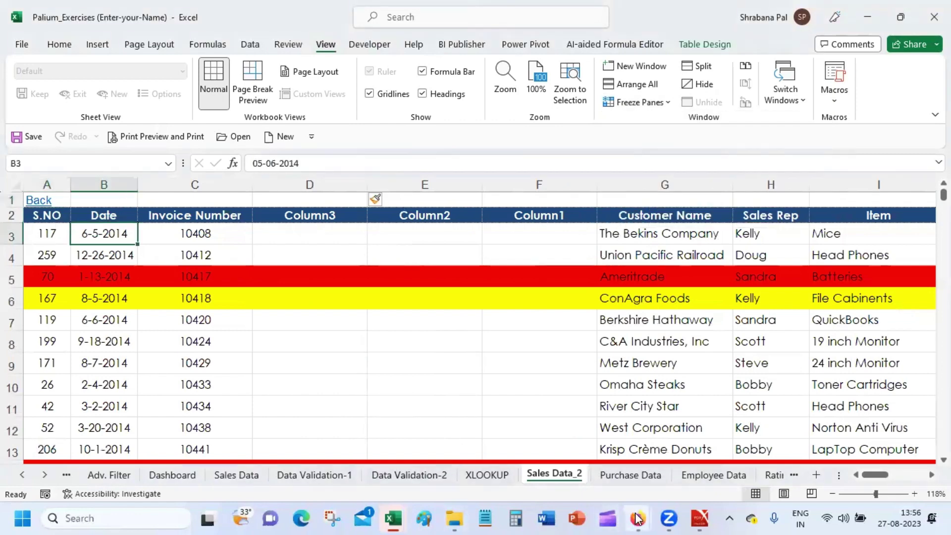
mouse_move(638, 518)
click(560, 435)
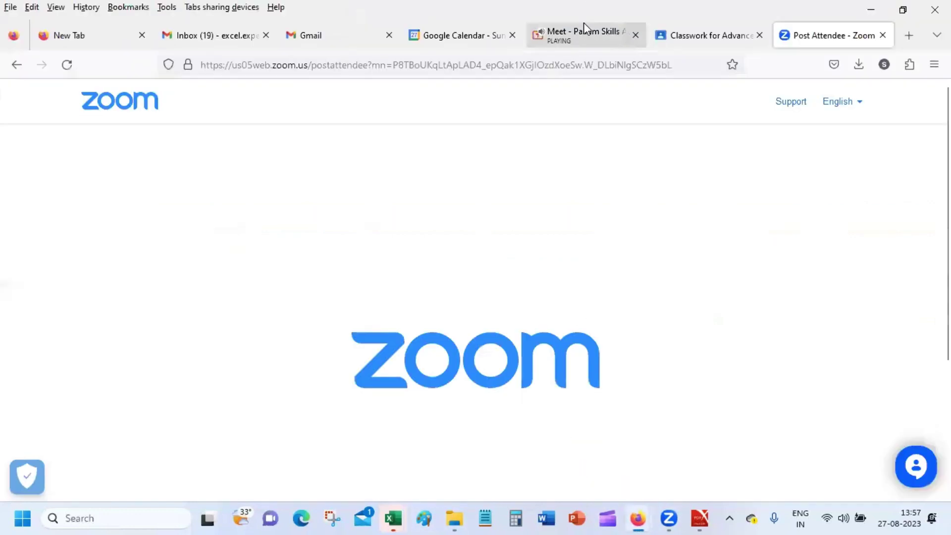
click(583, 24)
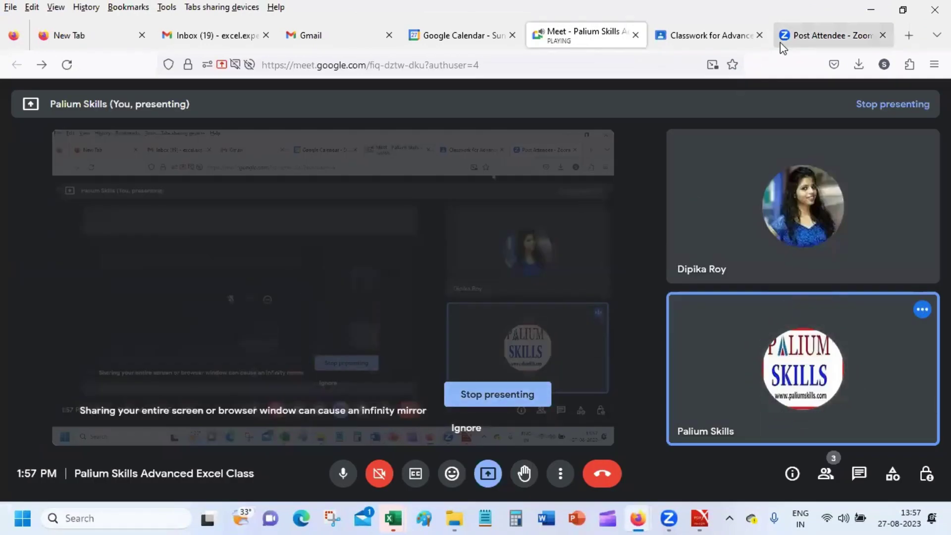
click(814, 37)
mouse_move(653, 515)
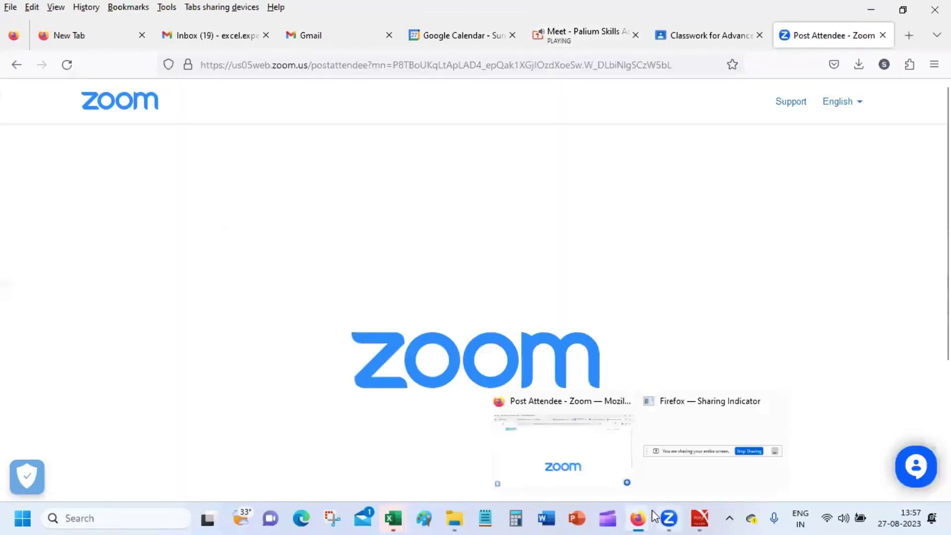
mouse_move(399, 519)
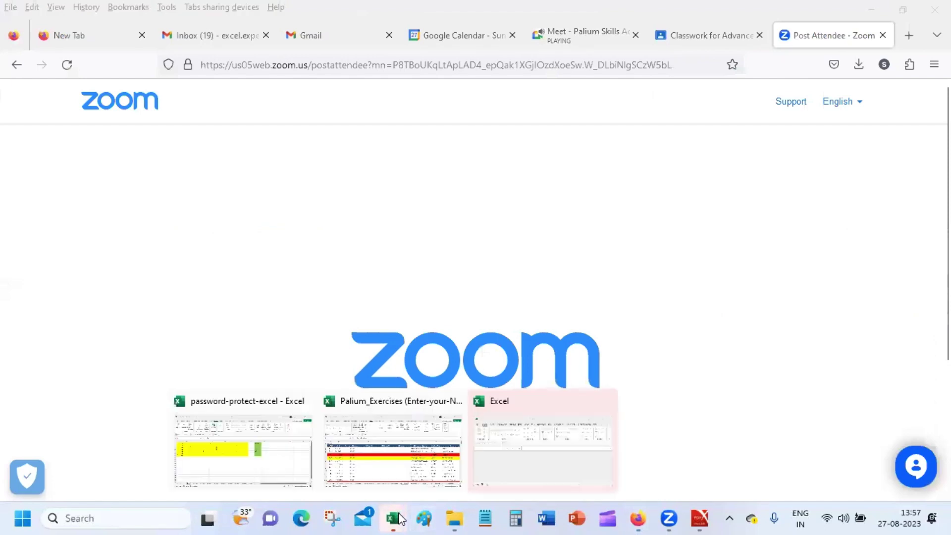
click(396, 458)
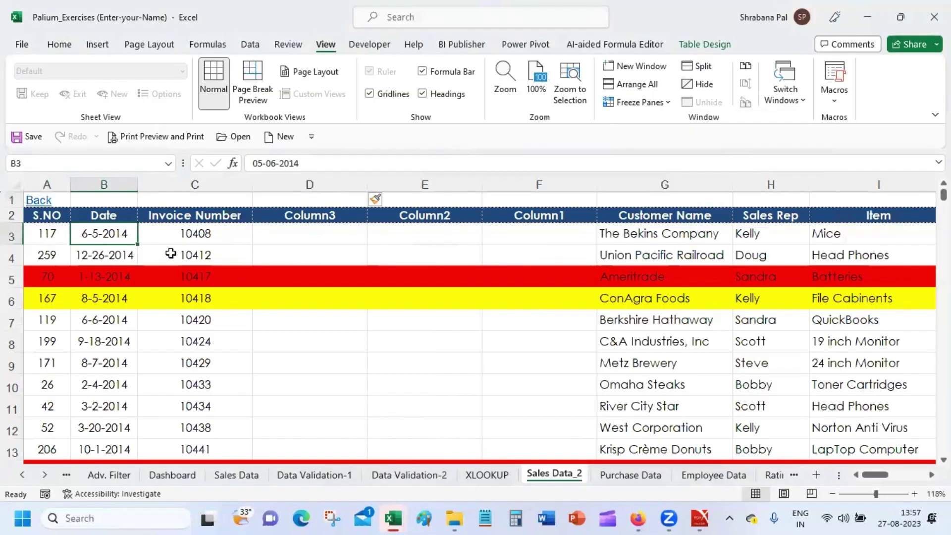
Zoom Sales Data_2 to 244%, scroll back to the Back link and headers, and select B3.
click(256, 241)
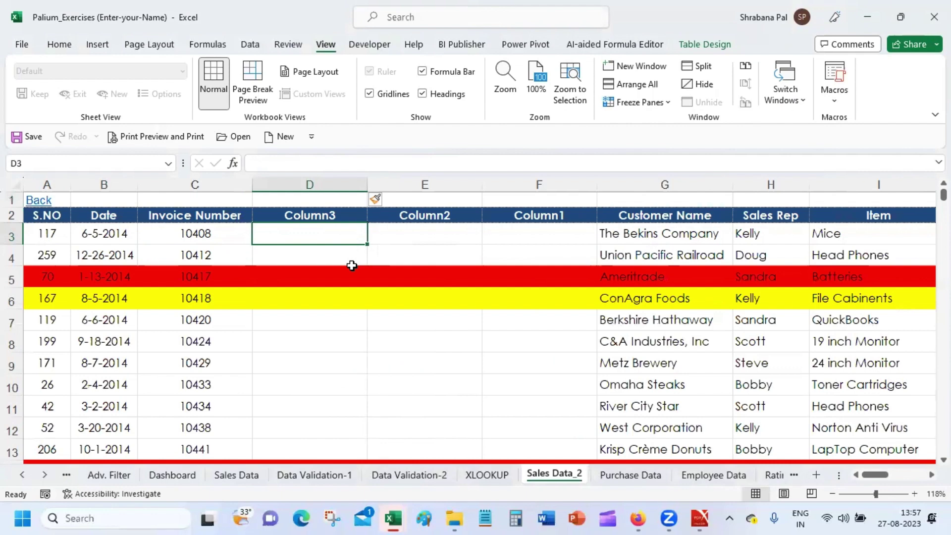
click(890, 494)
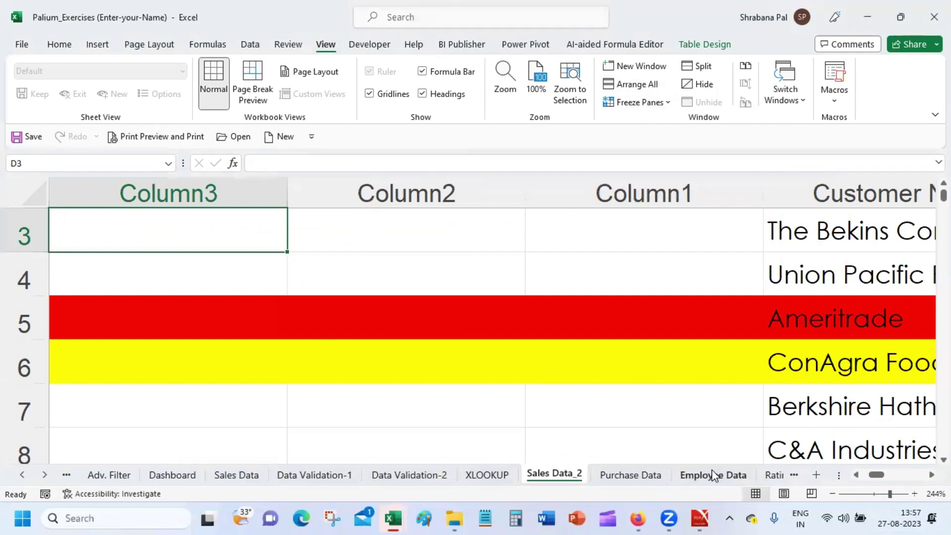
click(855, 475)
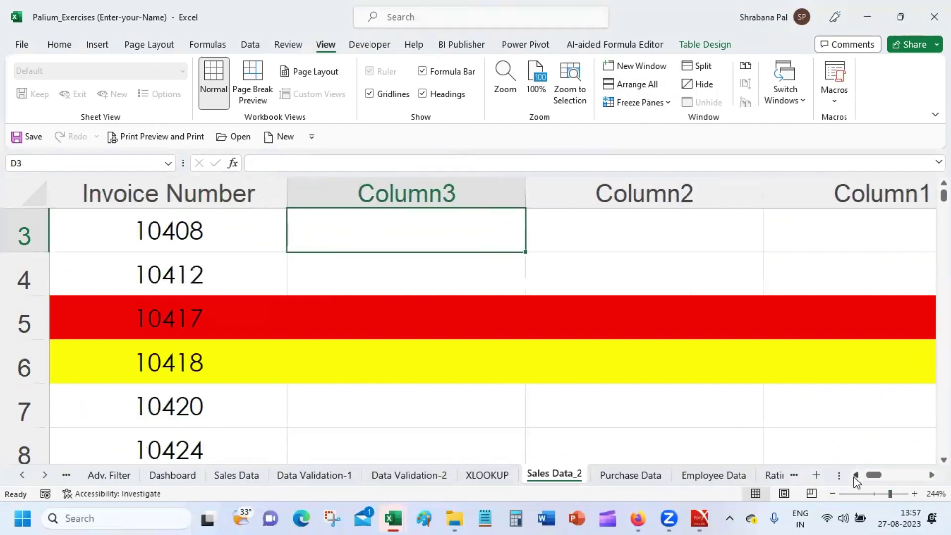
click(855, 475)
click(855, 475)
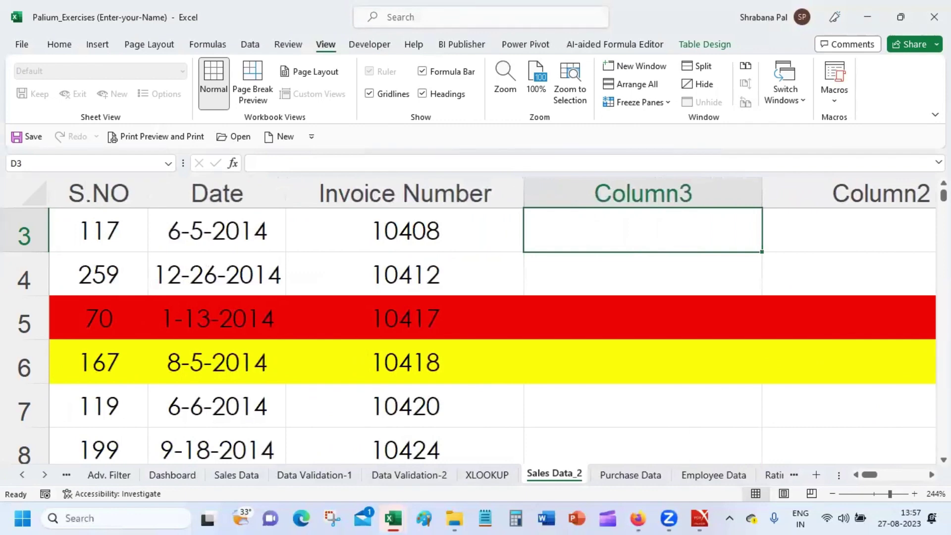
click(943, 183)
click(944, 182)
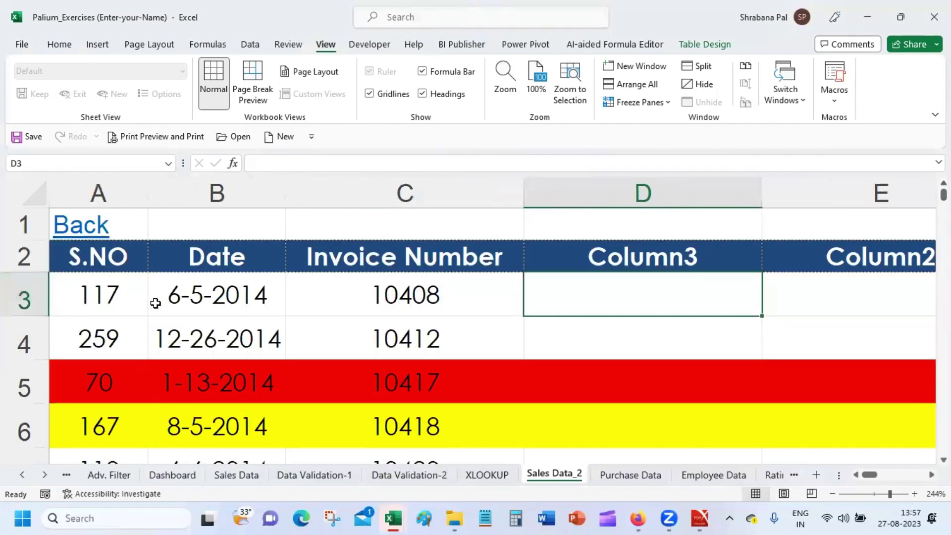
click(204, 289)
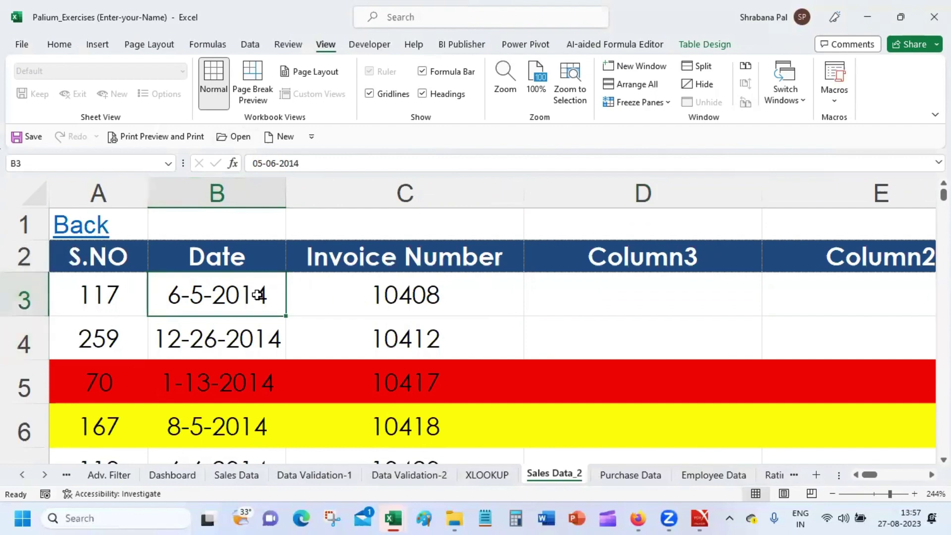
Freeze panes at B3 and test with arrow keys that rows 1–2 and column A stay fixed.
click(668, 102)
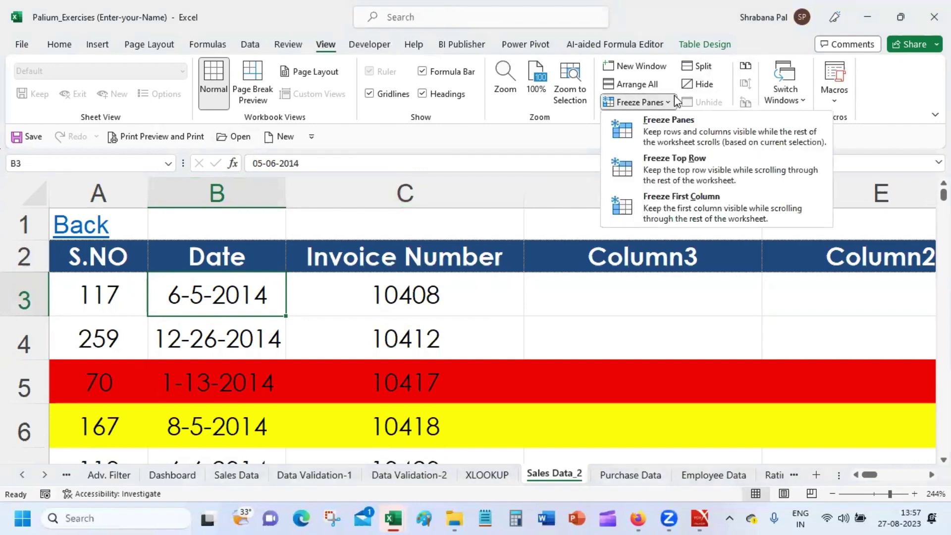
click(697, 133)
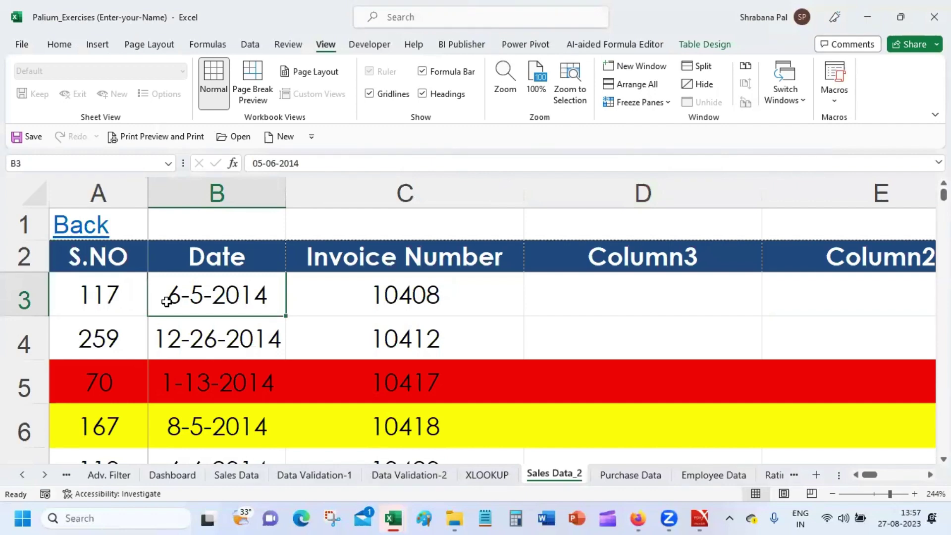
key(Right)
key(Right)
key(Right)
key(Right)
key(Right)
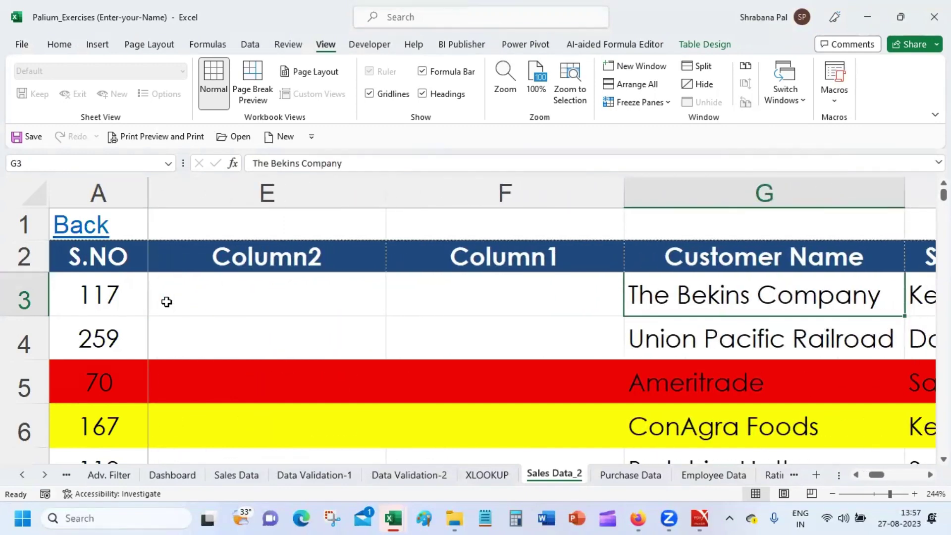
key(Down)
key(Down)
key(Down)
key(Down)
key(Down)
key(Down)
key(Down)
key(Down)
key(Down)
key(Down)
key(Down)
key(Down)
key(Down)
key(Down)
key(Down)
key(Down)
key(Down)
key(Down)
key(Down)
key(Down)
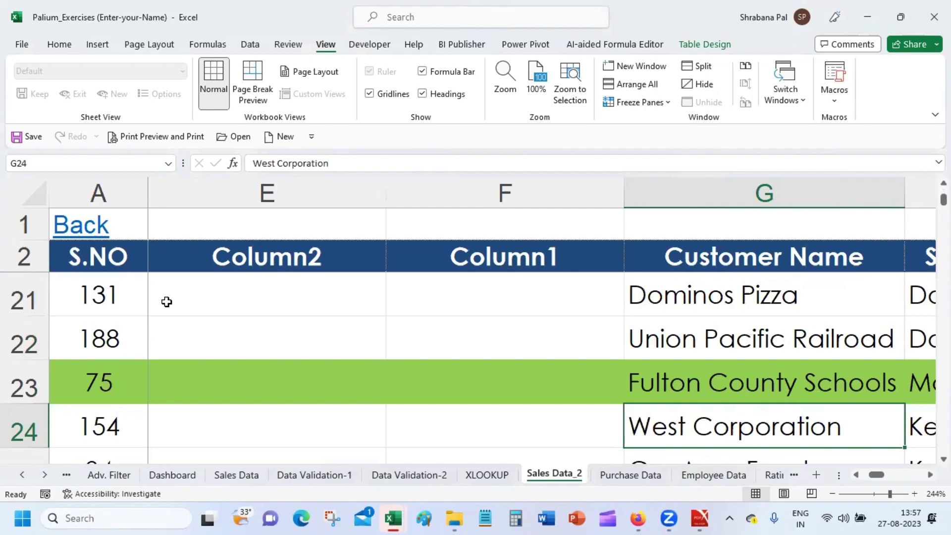
key(Up)
key(Up)
key(Up)
key(Up)
key(Up)
key(Up)
key(Up)
key(Up)
key(Up)
key(Up)
key(Up)
key(Up)
key(Up)
key(Up)
key(Up)
key(Up)
key(Up)
key(Up)
key(Up)
key(Up)
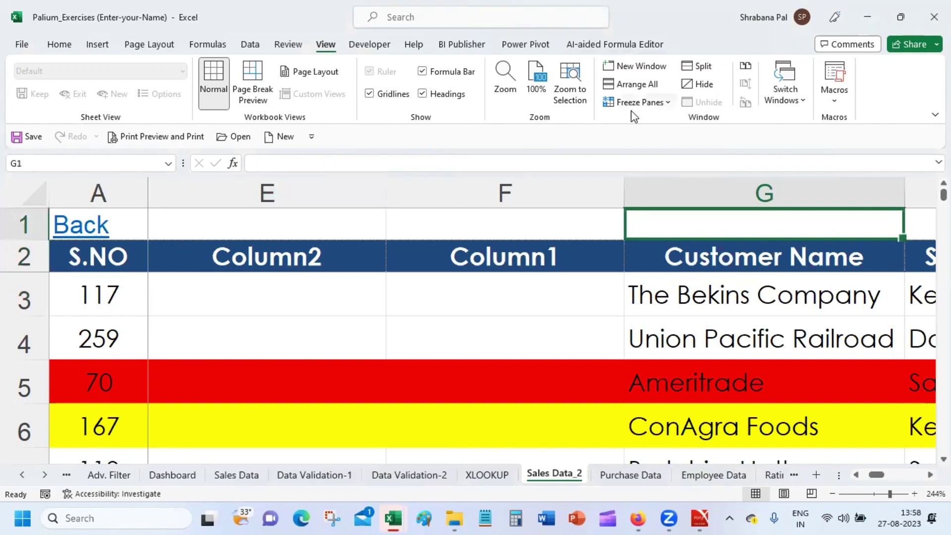
Unfreeze the panes and select cell C4 as the new freeze point.
click(658, 103)
click(669, 121)
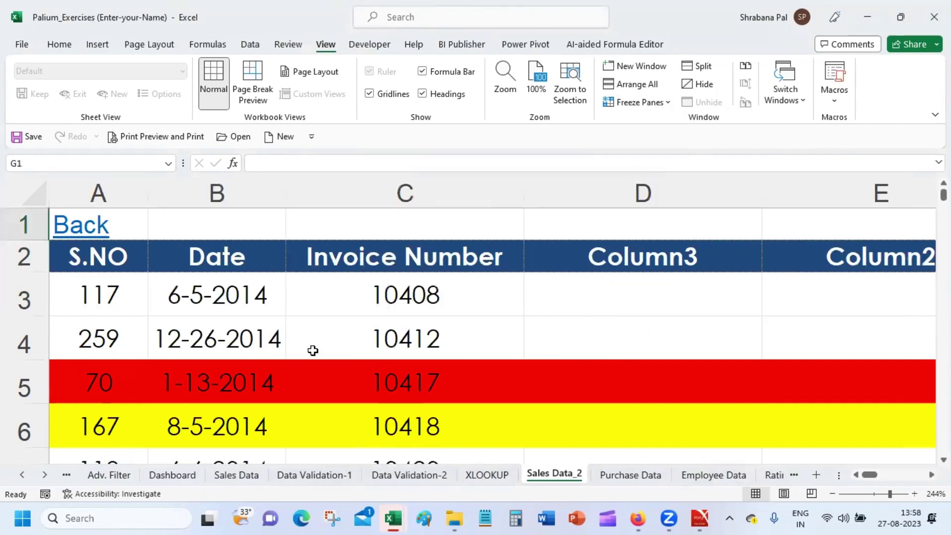
click(374, 292)
click(375, 345)
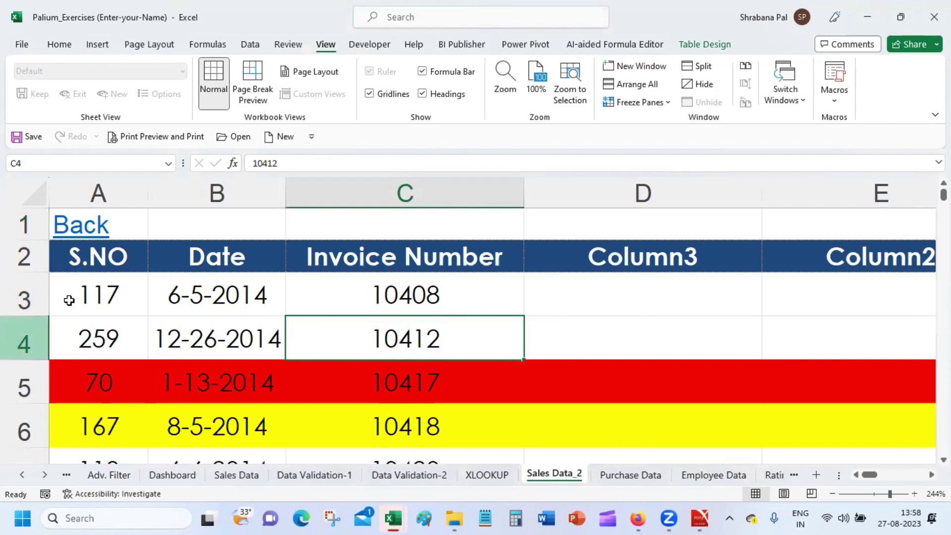
Freeze panes at C4, test scrolling with the arrow keys, then unfreeze again.
click(644, 104)
click(659, 127)
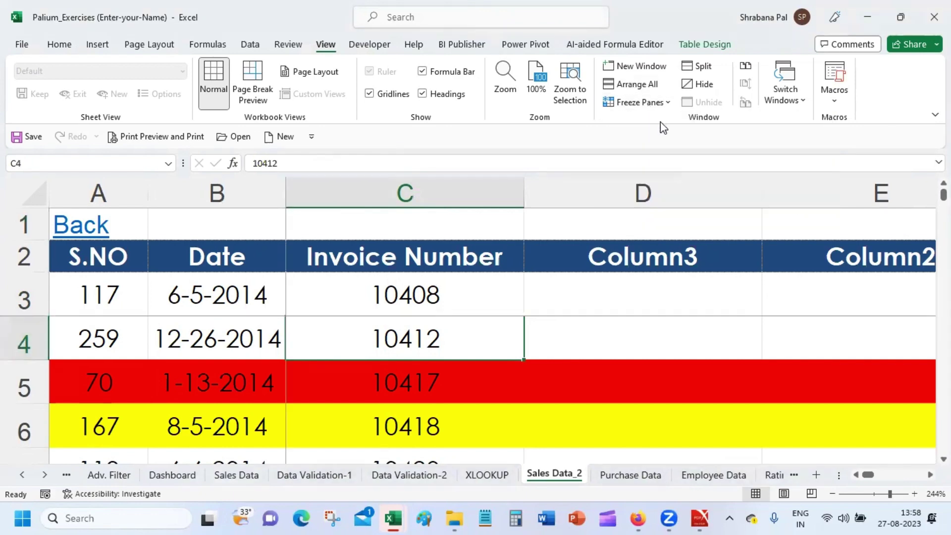
key(Up)
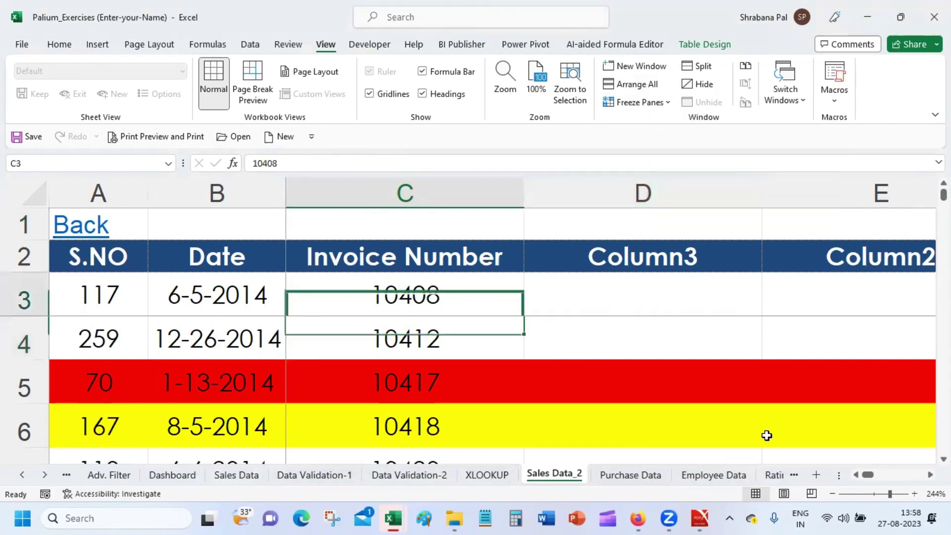
key(Down)
key(Down)
key(Down)
key(Down)
key(Down)
key(Down)
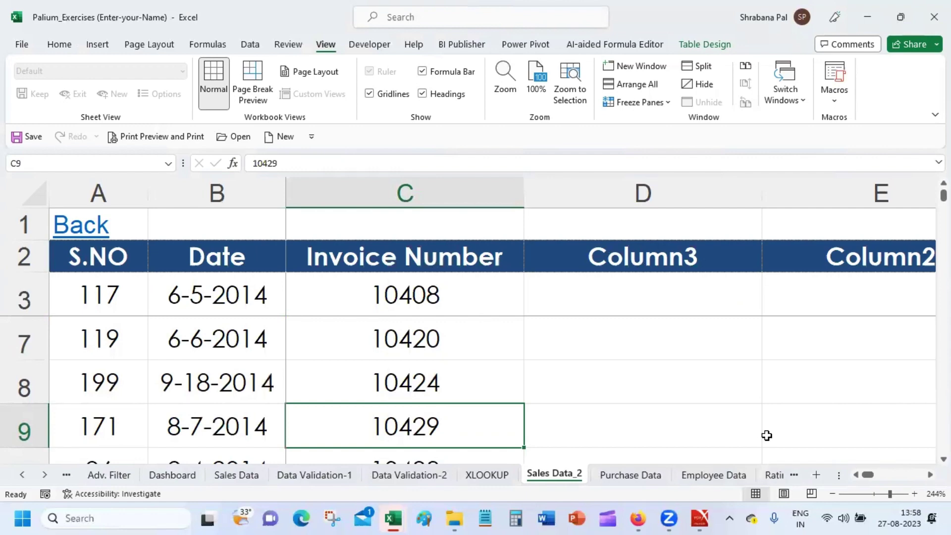
key(Right)
key(Right)
key(Right)
key(Right)
key(Right)
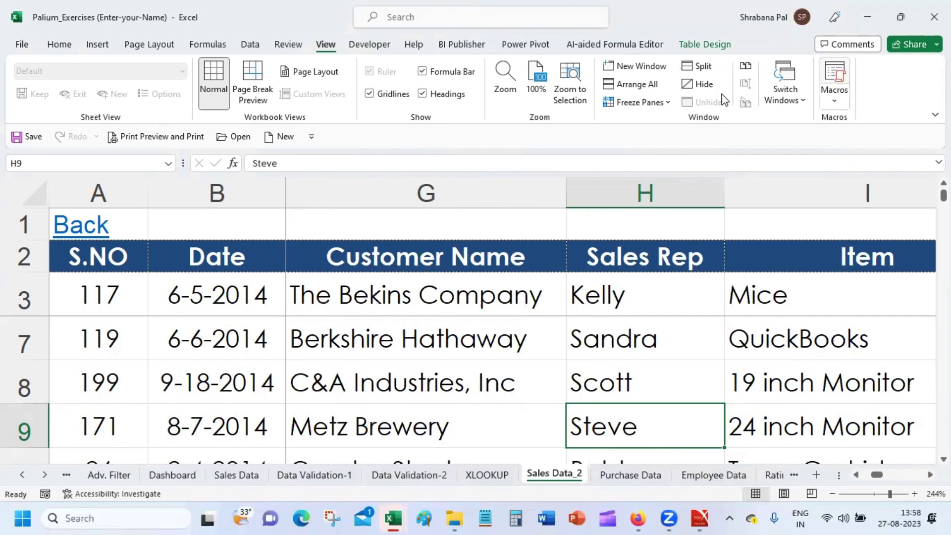
click(640, 101)
click(660, 126)
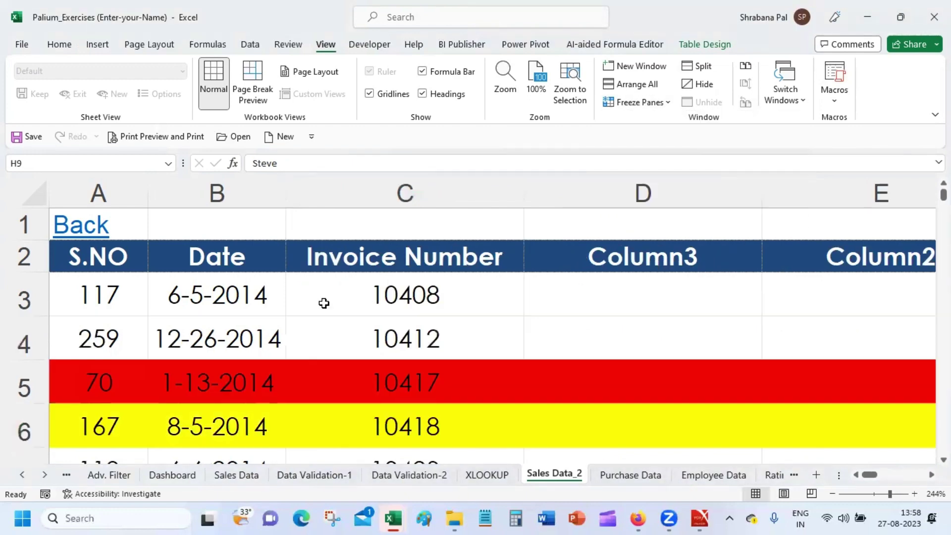
Select C4 and the block B6:D12, accidentally entering an 's' into D6.
click(416, 341)
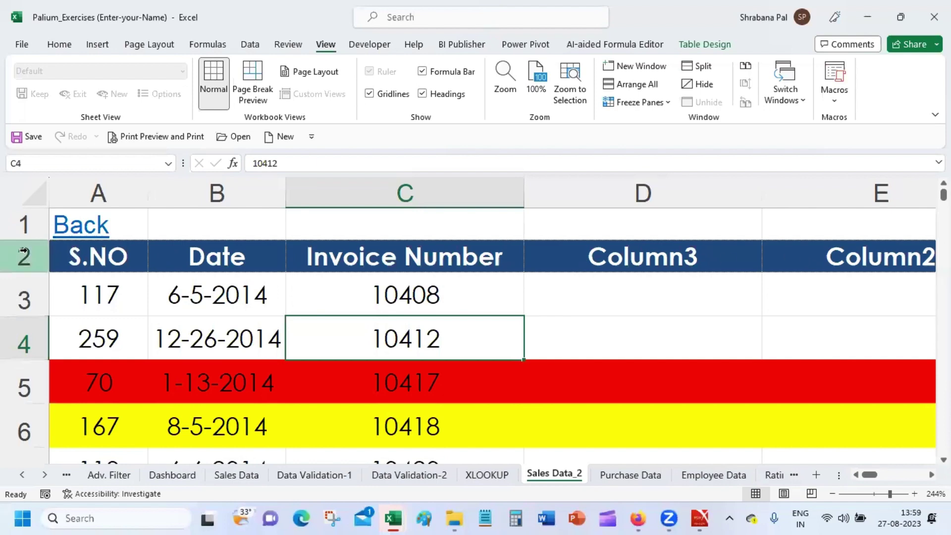
drag(598, 406, 218, 361)
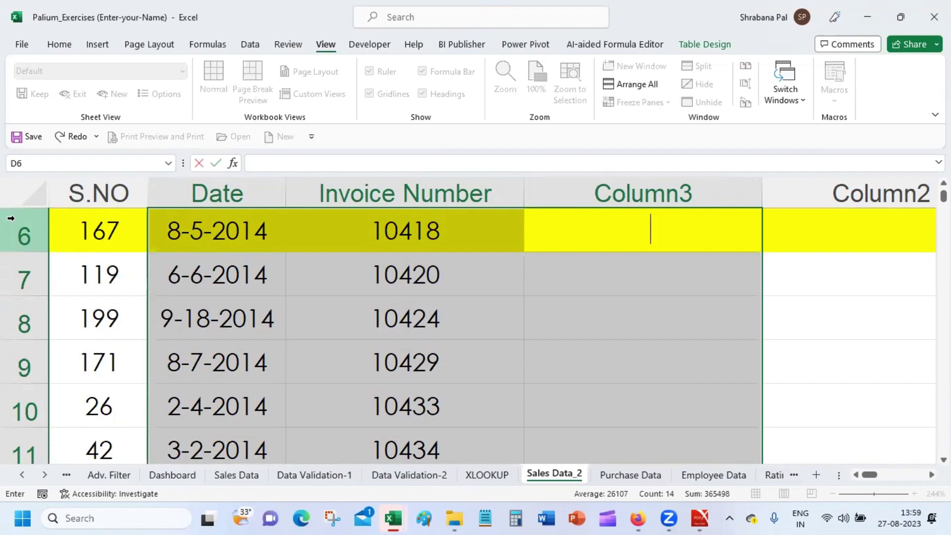
key(Caps_Lock)
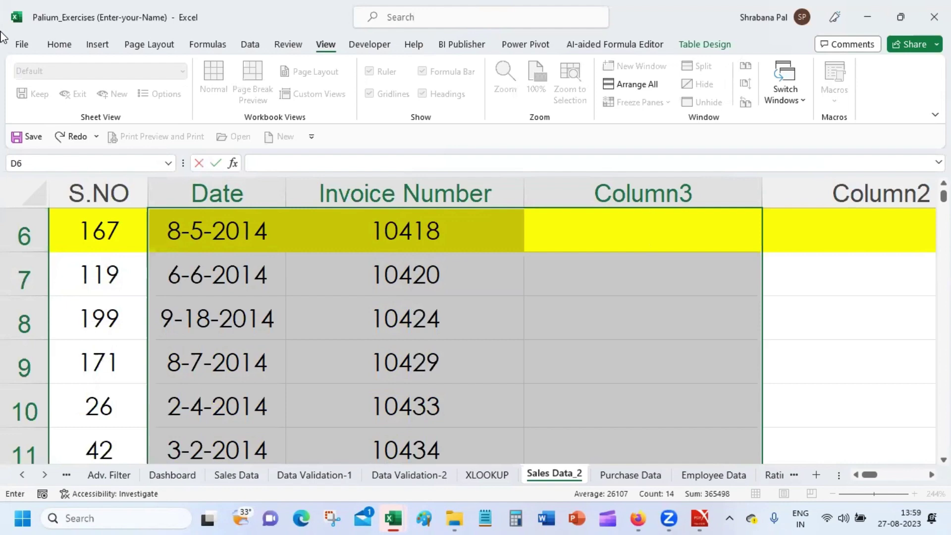
key(super)
key(super)
key(super+z)
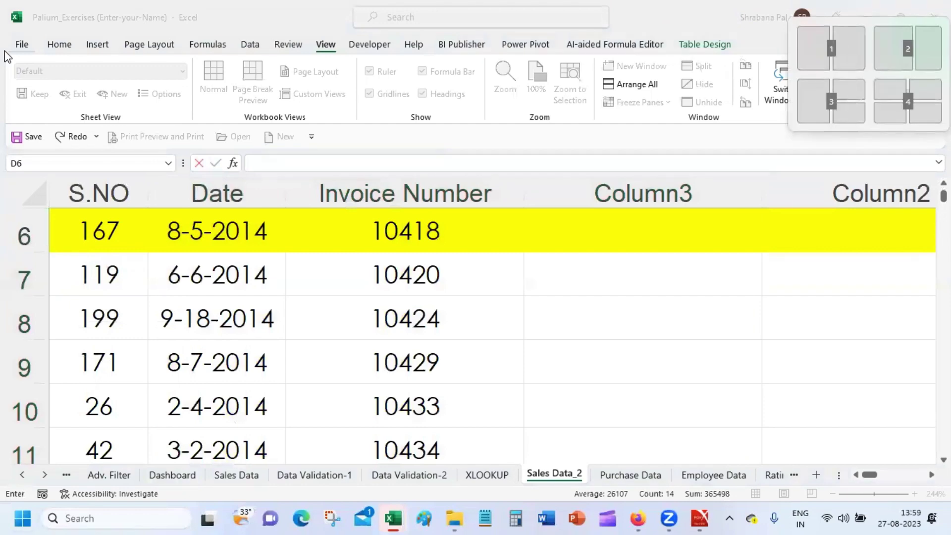
text(s)
key(alt+z)
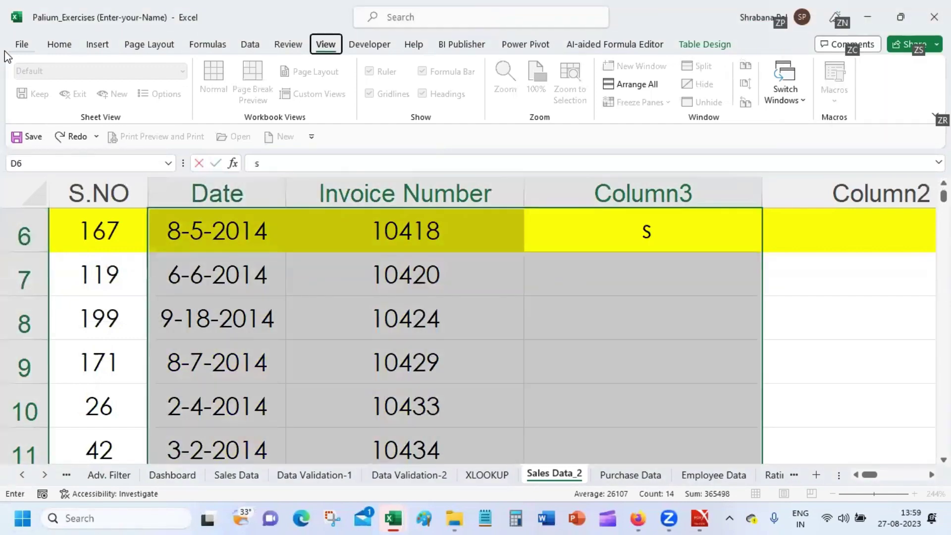
key(super+x)
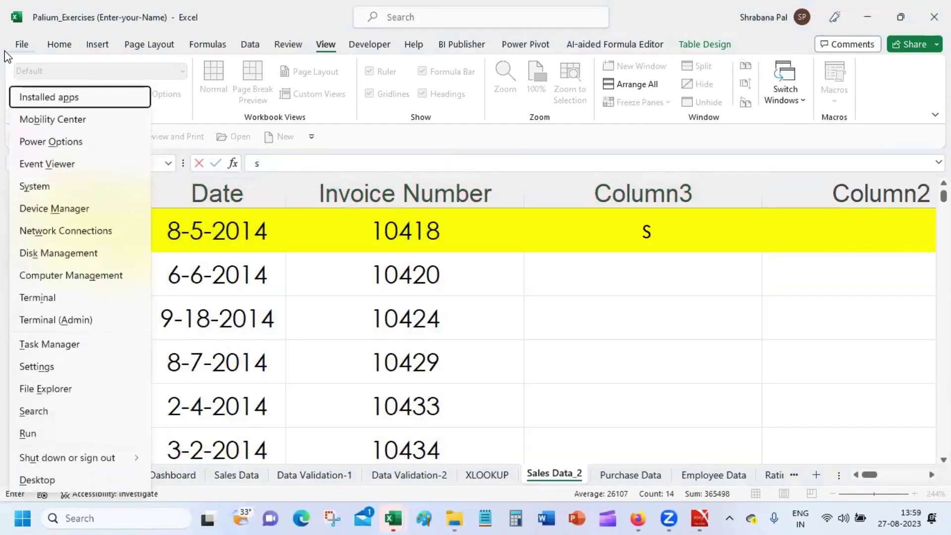
key(Return)
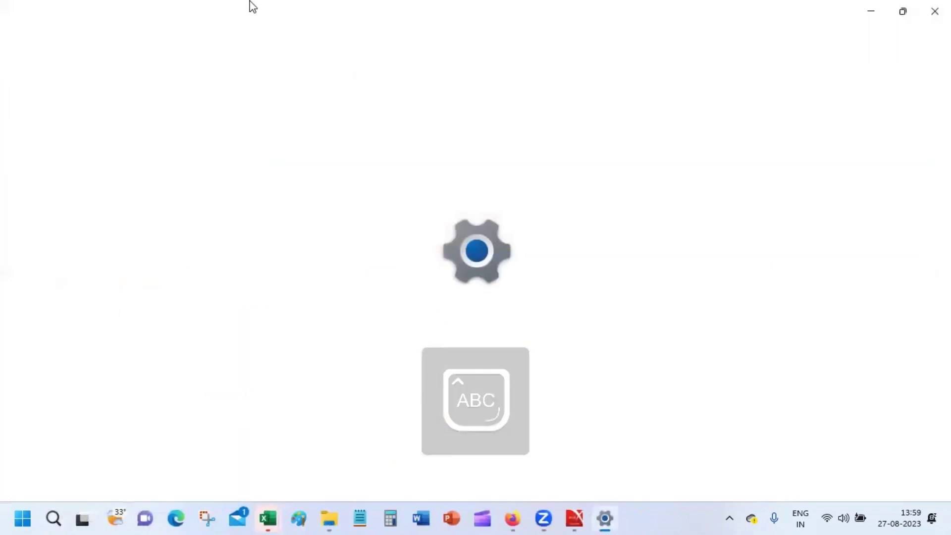
Close the stray Settings window and undo the 's' in D6, ending on cell D8.
click(934, 11)
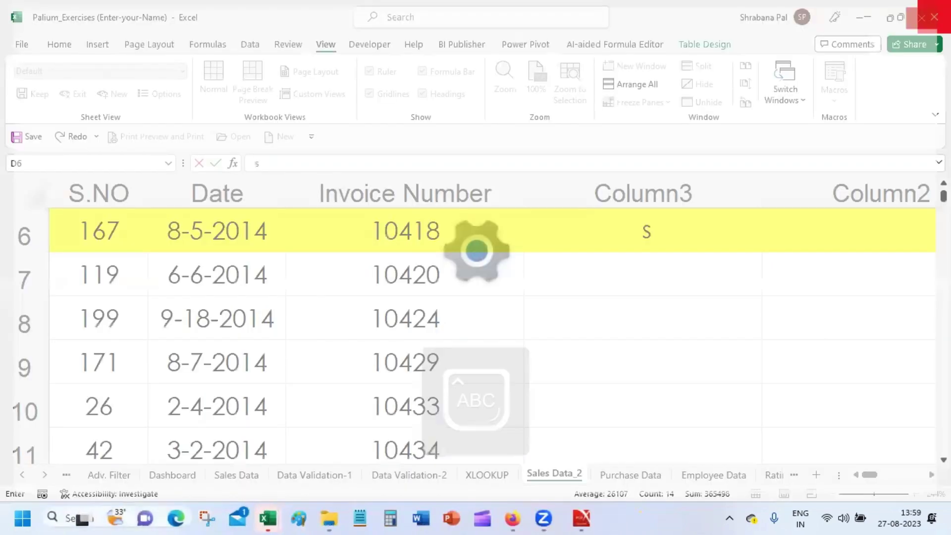
key(Return)
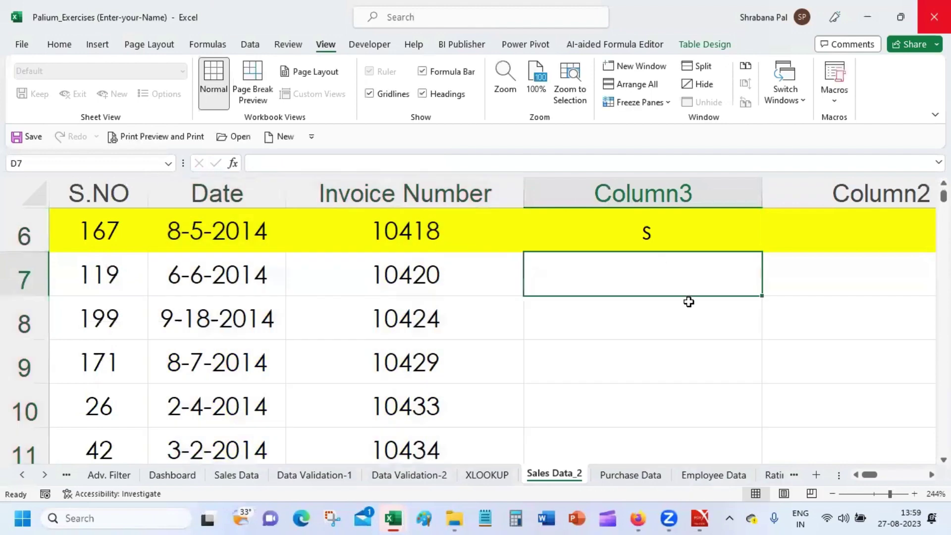
click(687, 304)
key(ctrl+z)
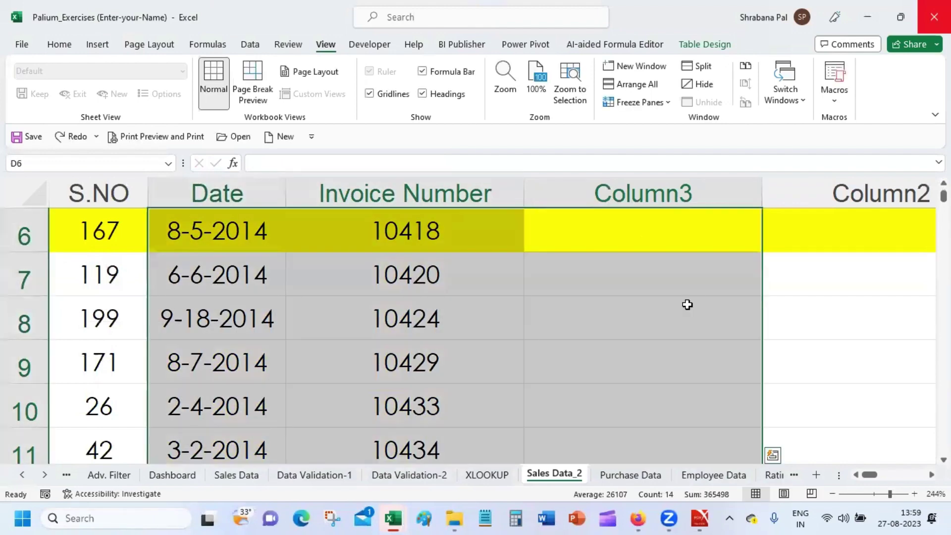
click(686, 304)
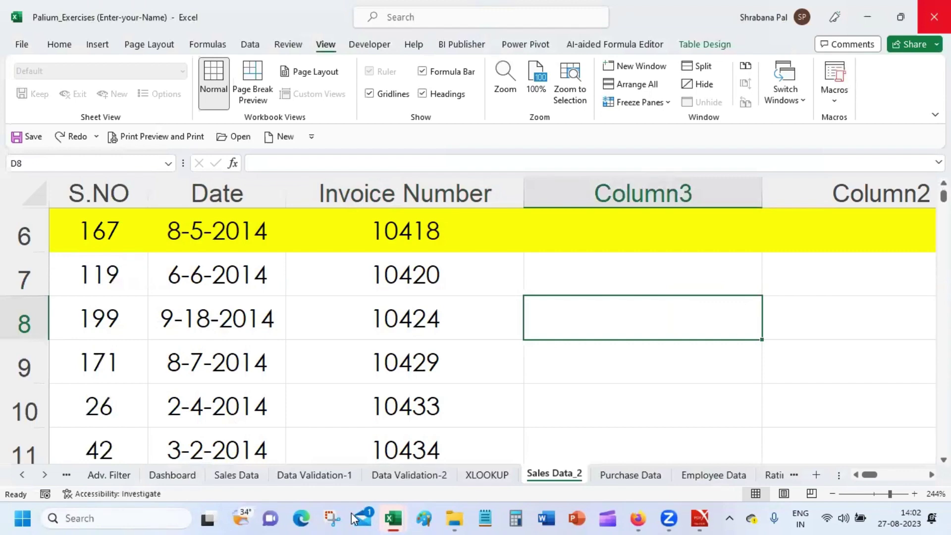
Open Edge and go to the Yahoo Mail inbox via the 'YA' address suggestion.
click(300, 518)
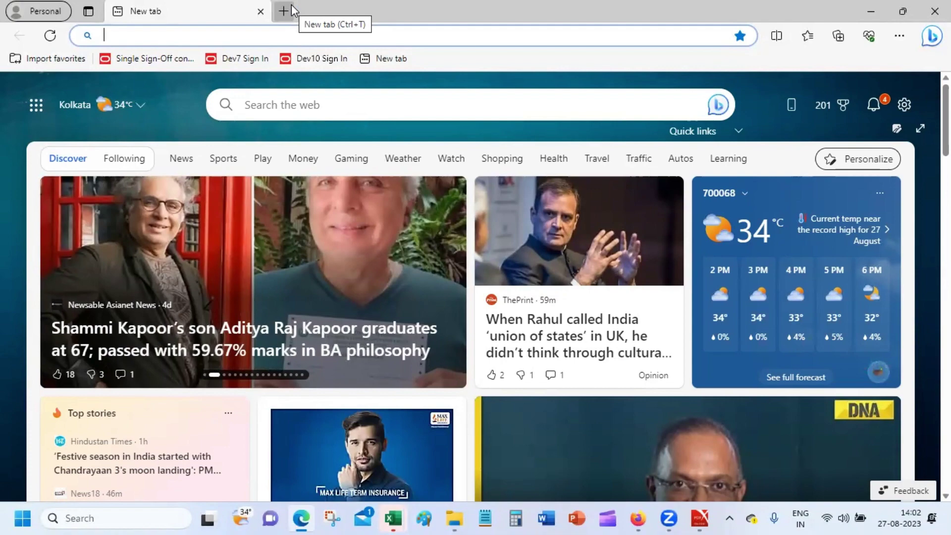
text(YAhoo mail)
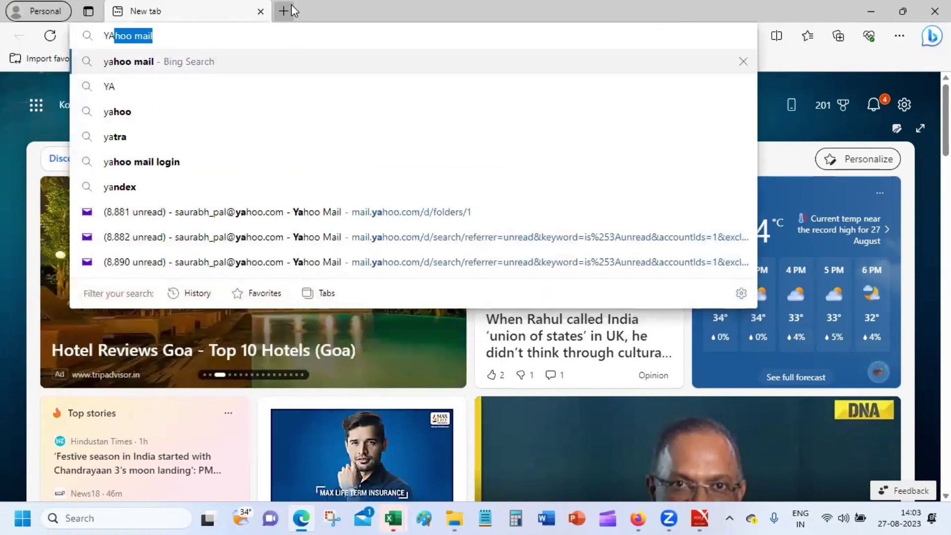
click(379, 212)
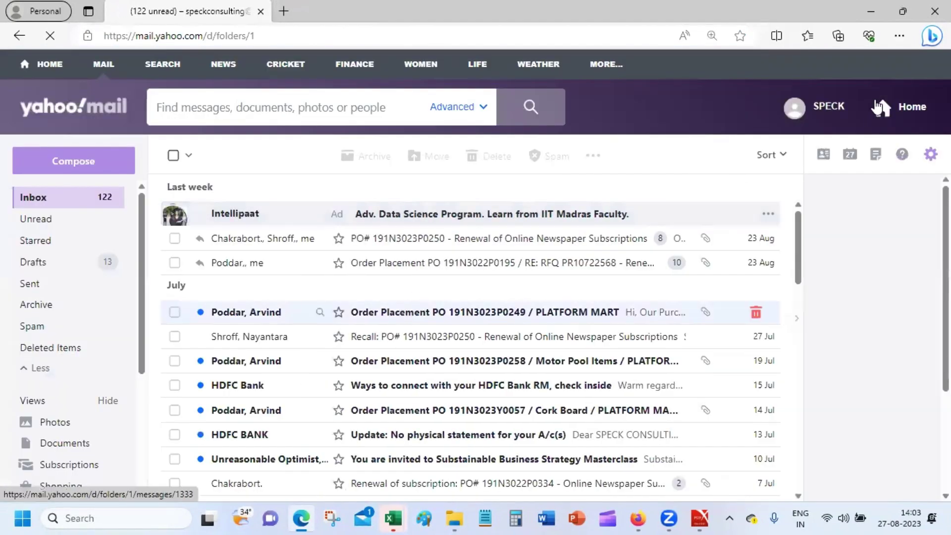
Switch mail accounts and delete the seven newest emails, CESC through American Express.
click(804, 113)
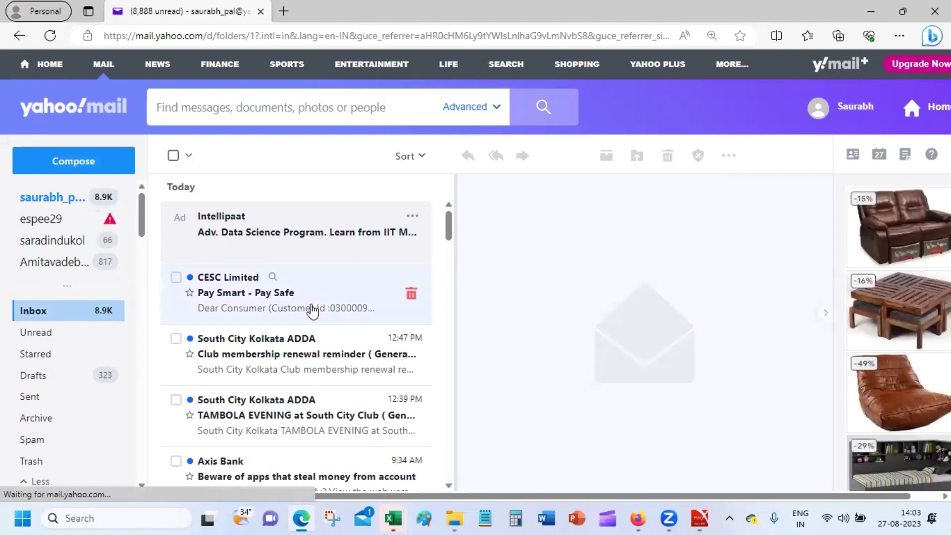
click(258, 311)
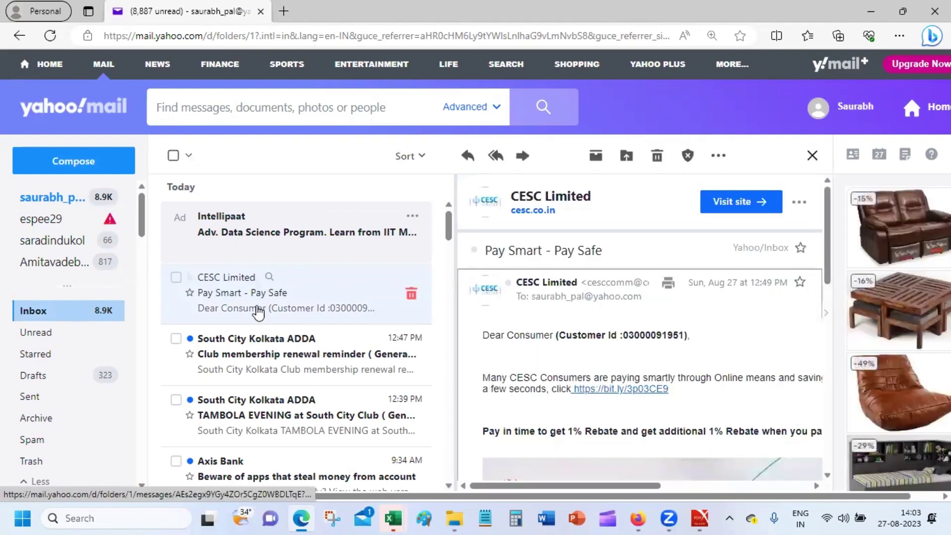
click(657, 156)
click(660, 158)
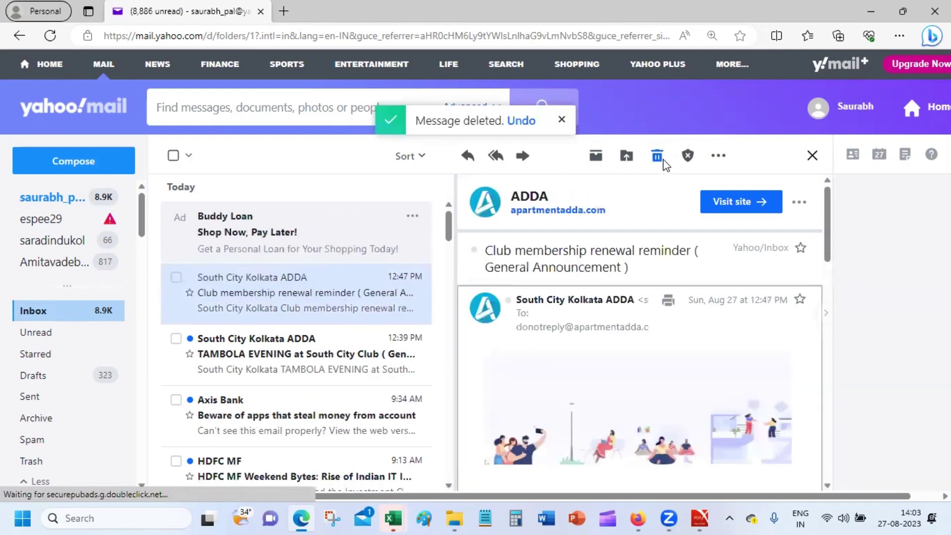
click(660, 159)
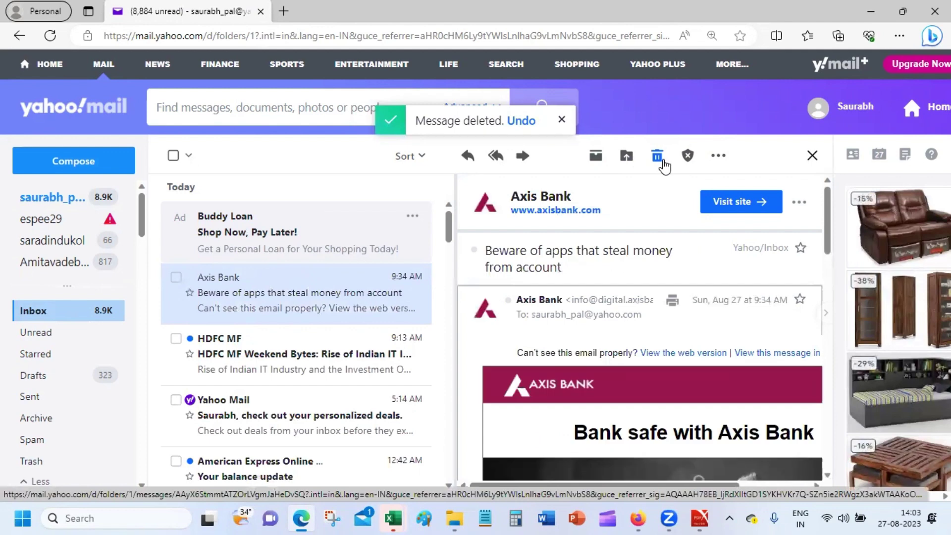
click(658, 160)
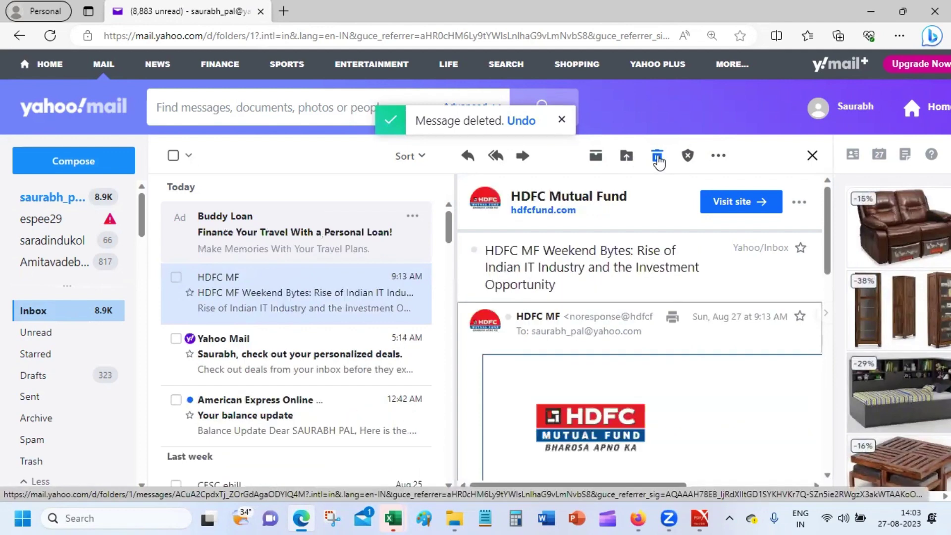
click(658, 159)
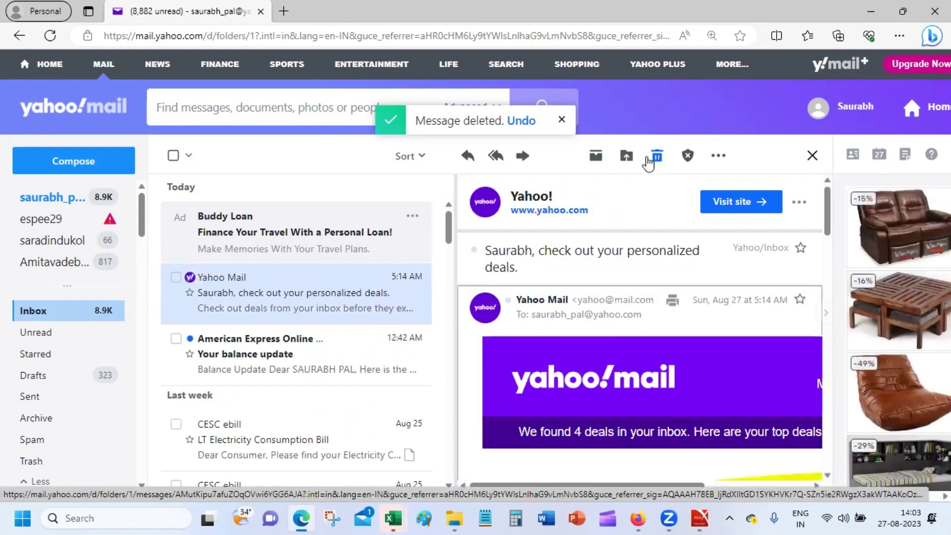
click(657, 158)
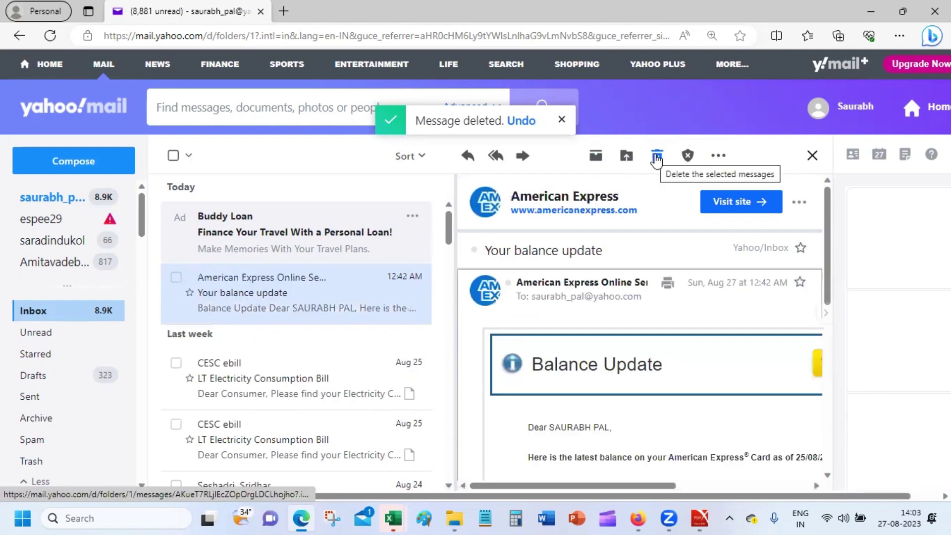
click(657, 157)
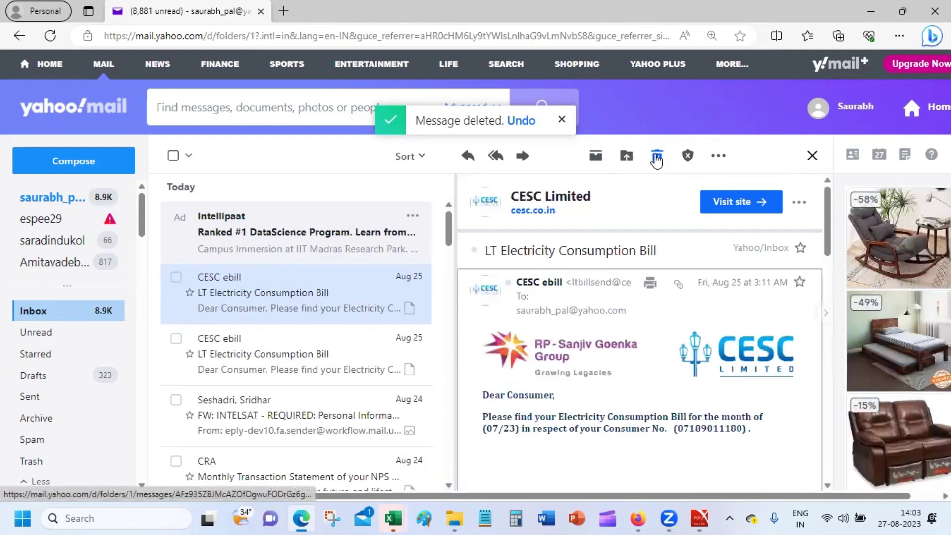
Toggle between the Unread and full Inbox views, reload the inbox, and minimize the browser.
click(66, 332)
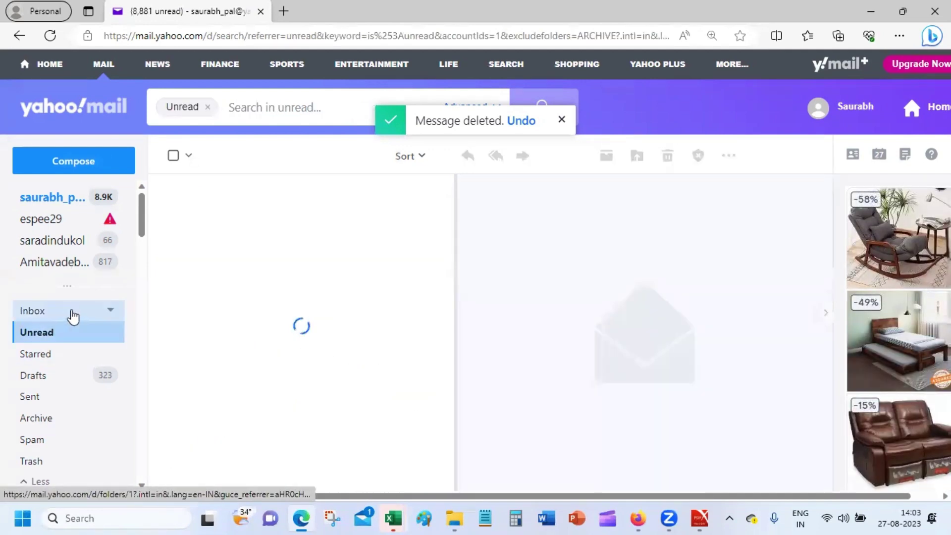
click(72, 316)
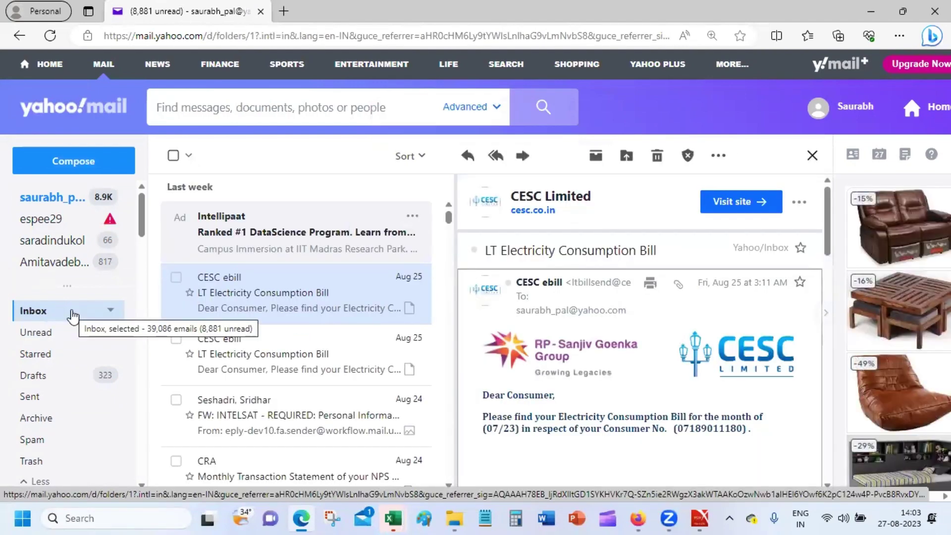
click(60, 333)
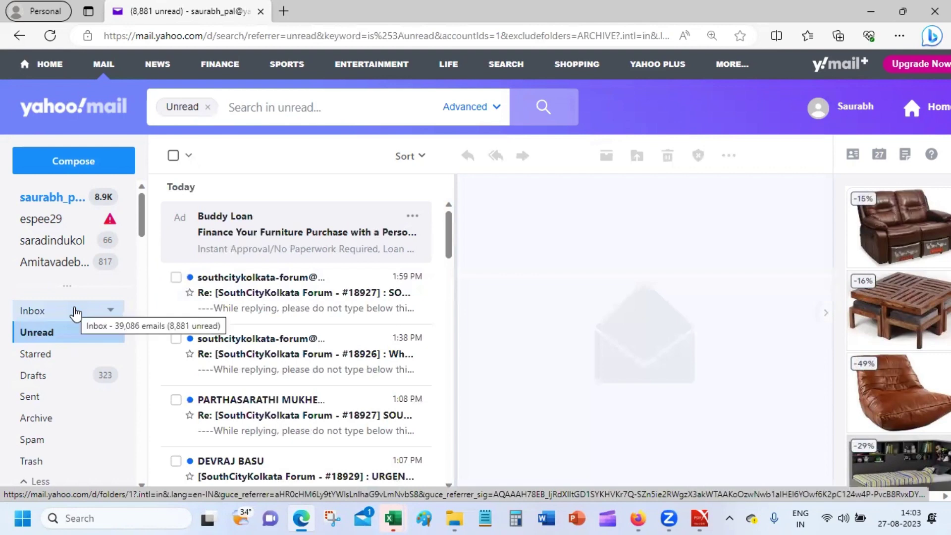
click(76, 312)
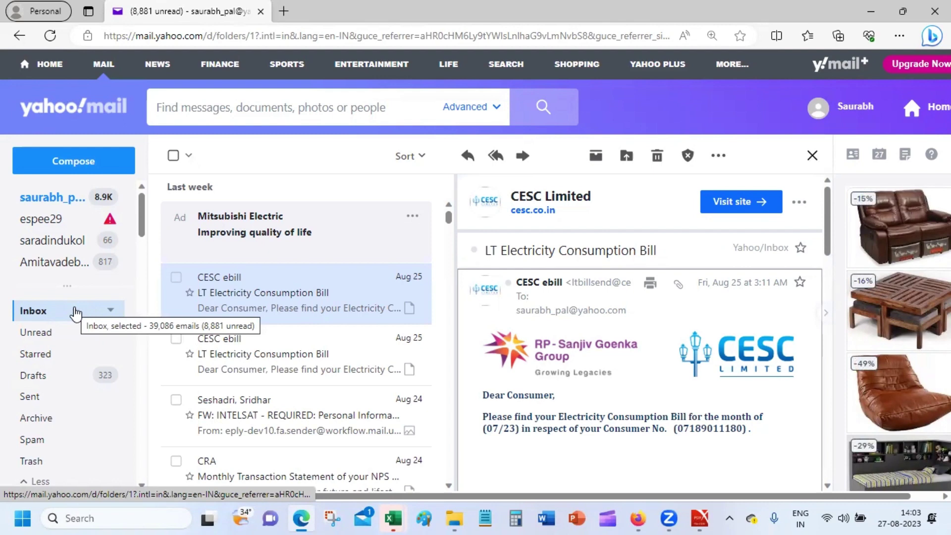
click(75, 311)
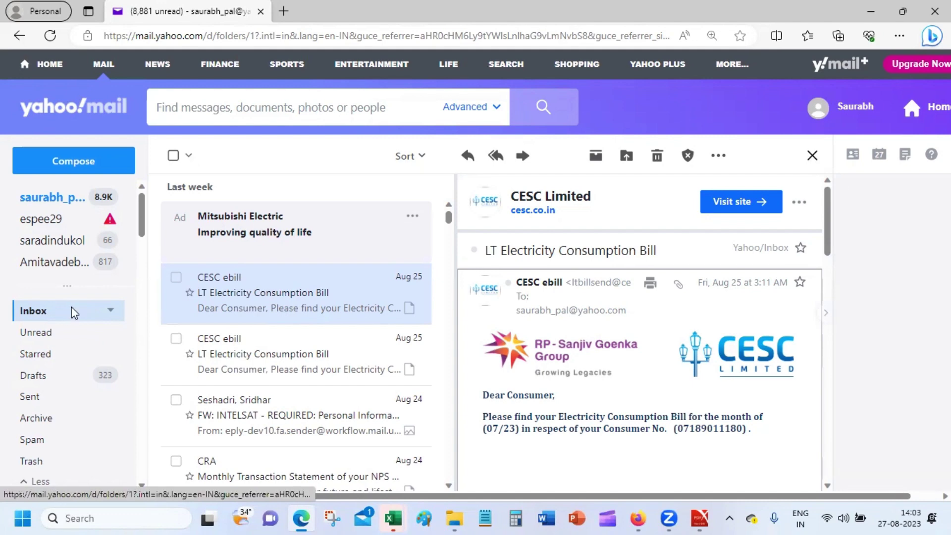
click(867, 11)
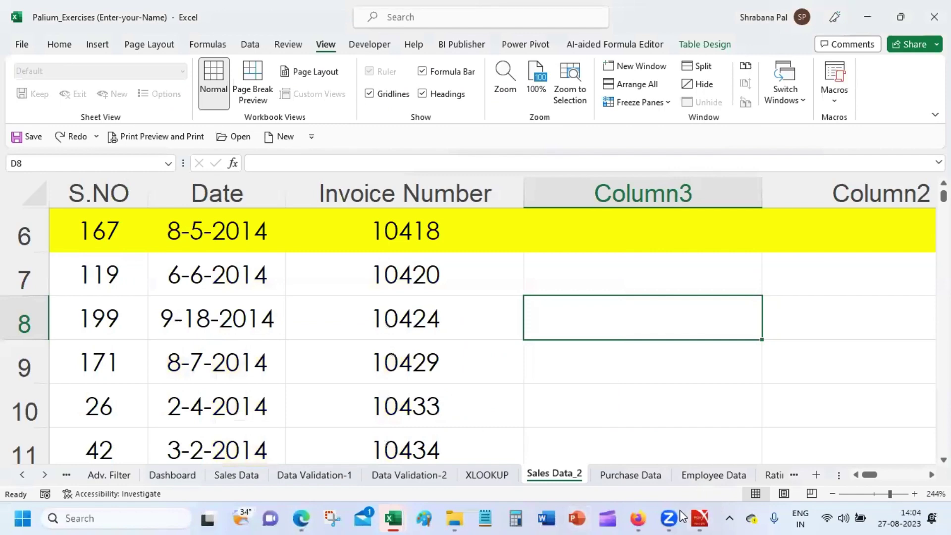
Bring Firefox forward and load Google Drive in a new tab by entering 'drive'.
mouse_move(638, 518)
click(559, 435)
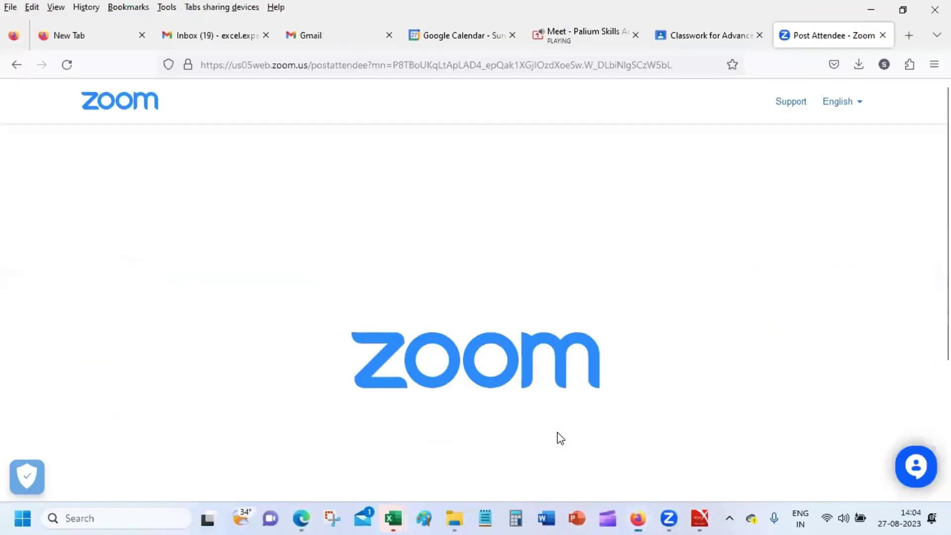
click(910, 35)
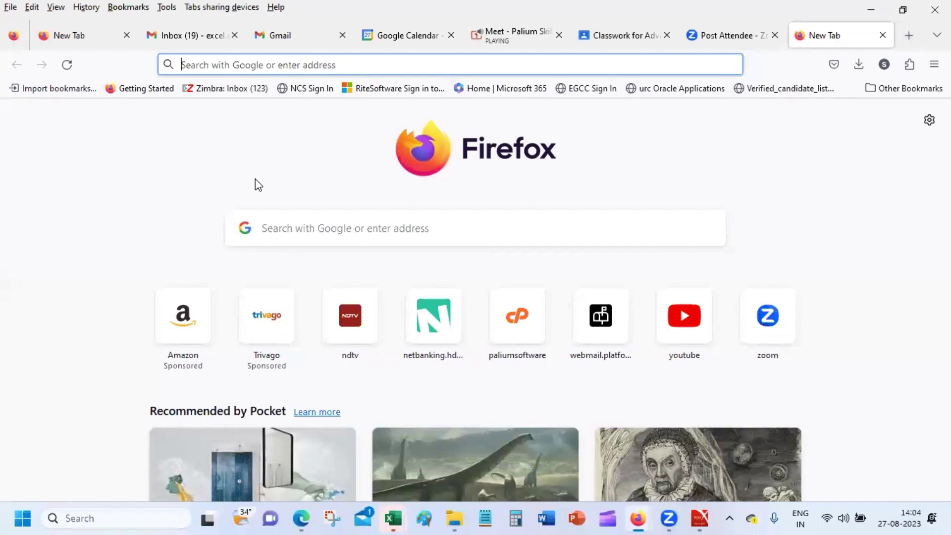
text(f)
key(BackSpace)
key(BackSpace)
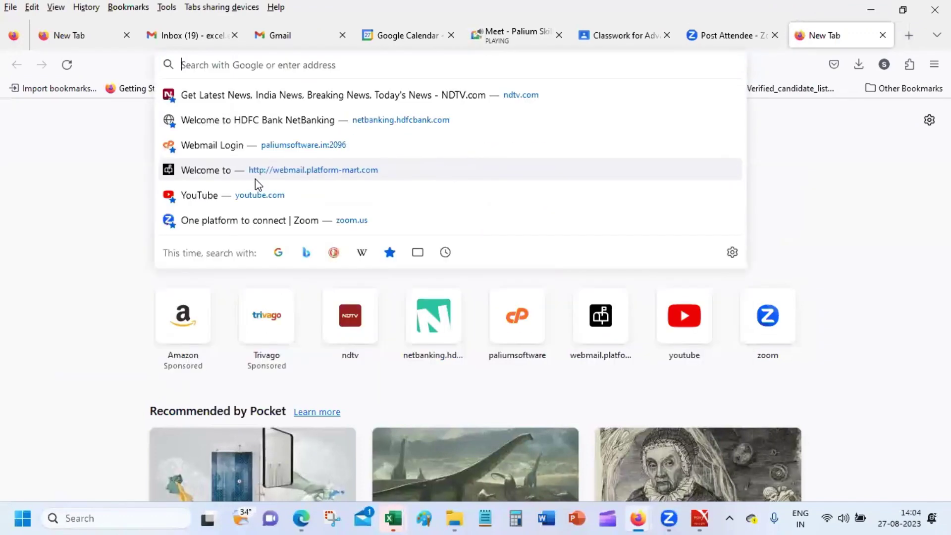
text(DRI)
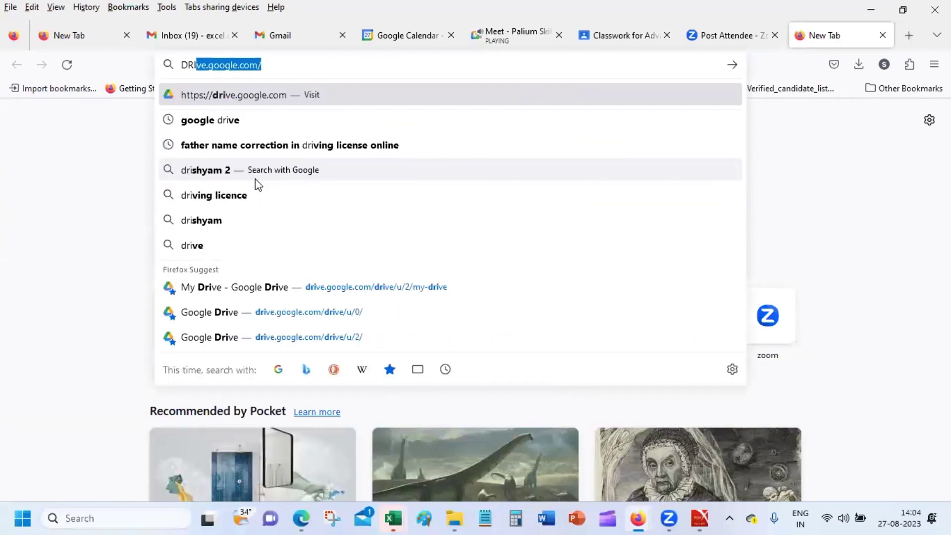
text(VE)
key(Return)
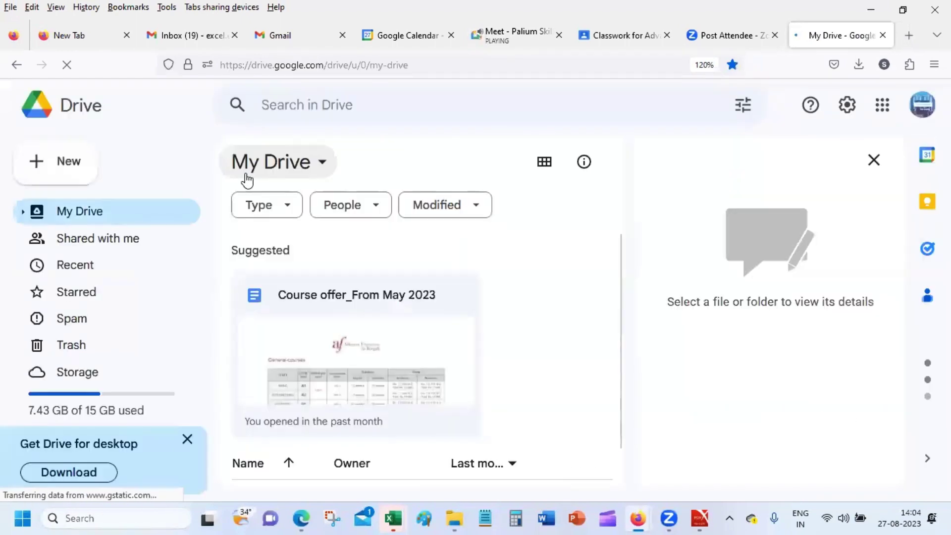
Switch Google Drive to a different Google account.
click(919, 105)
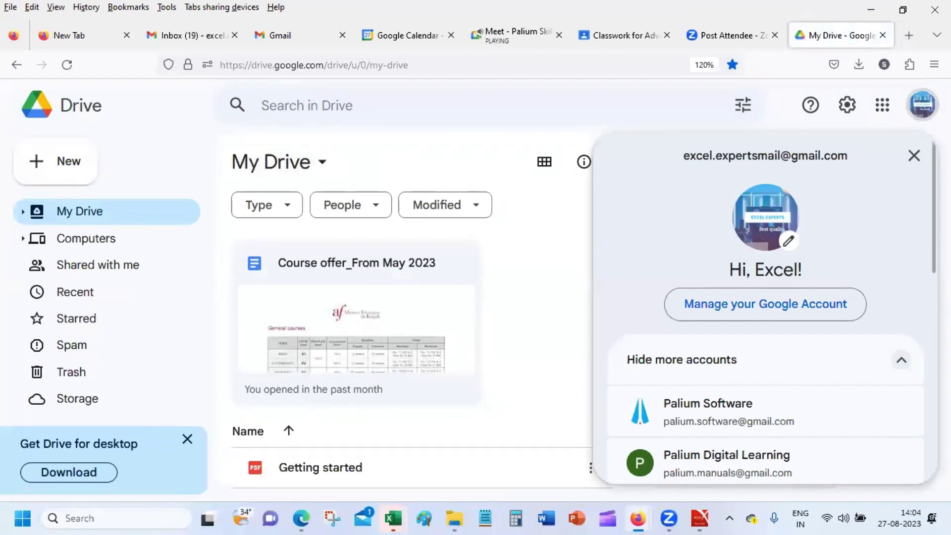
scroll(765, 307, down, 3)
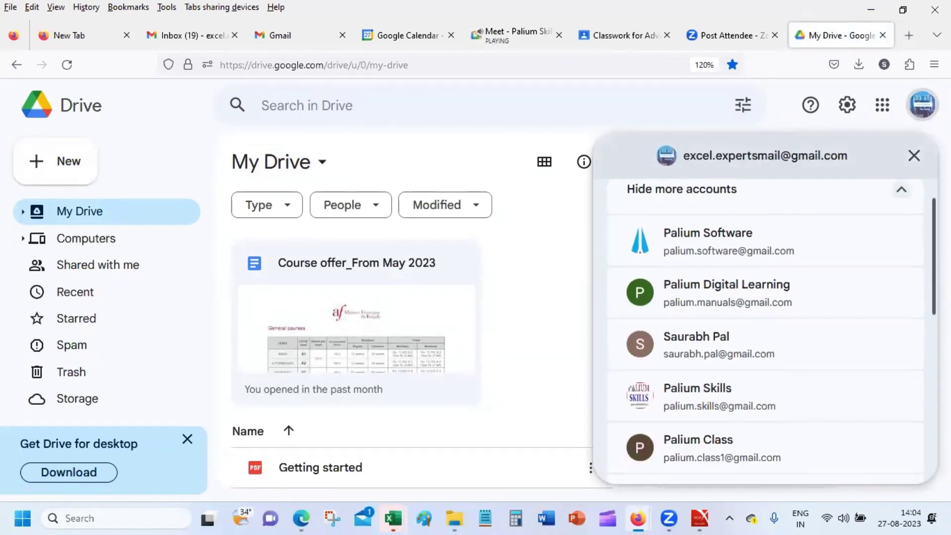
click(869, 289)
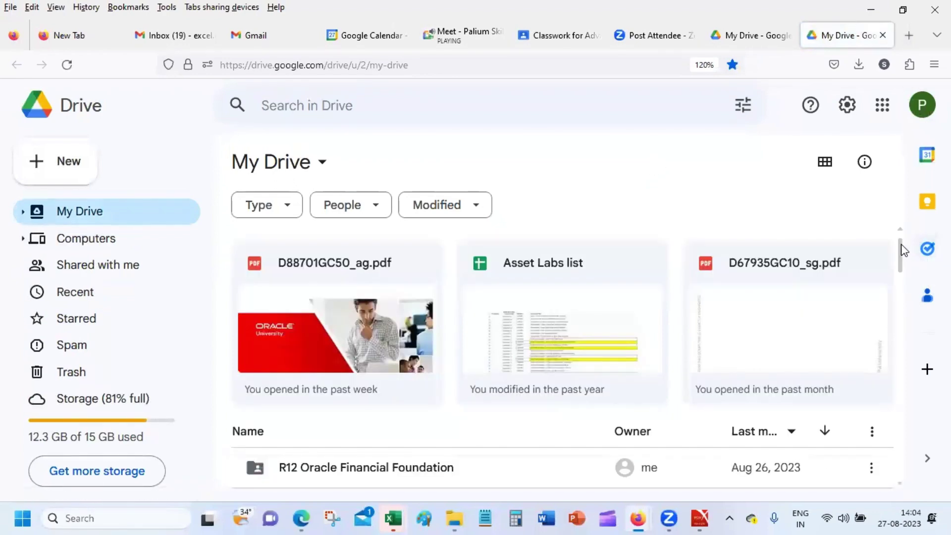
scroll(902, 254, down, 2)
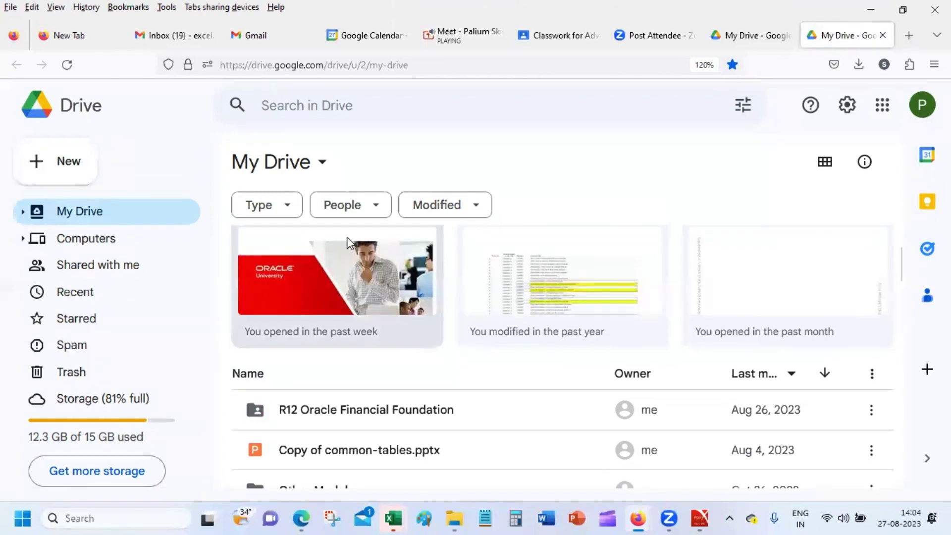
Browse the Computers, My Drive and Recent sections, then scroll through the My Drive list.
click(114, 246)
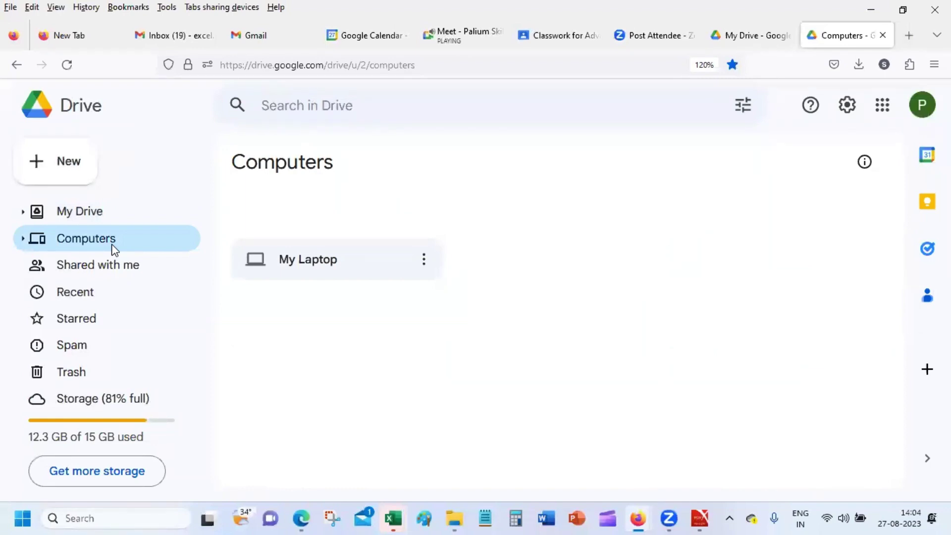
click(108, 209)
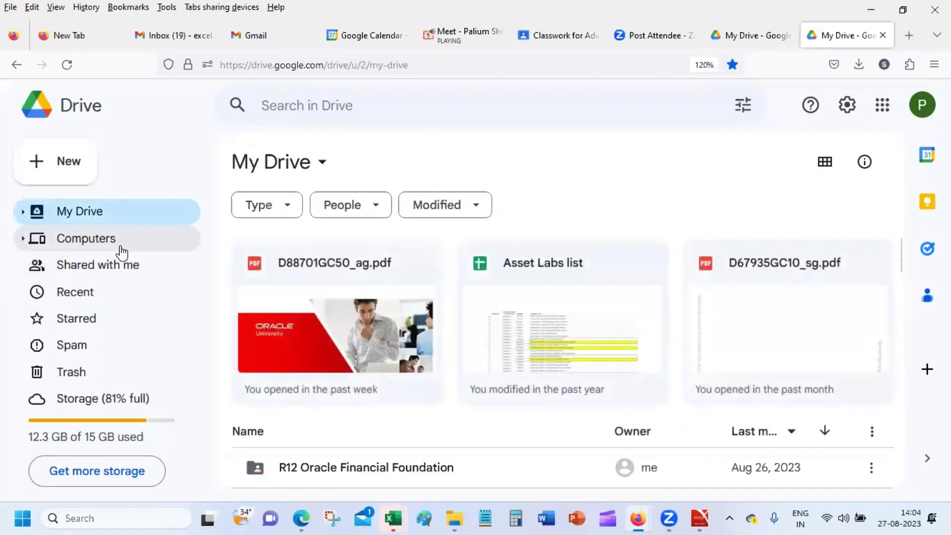
click(135, 267)
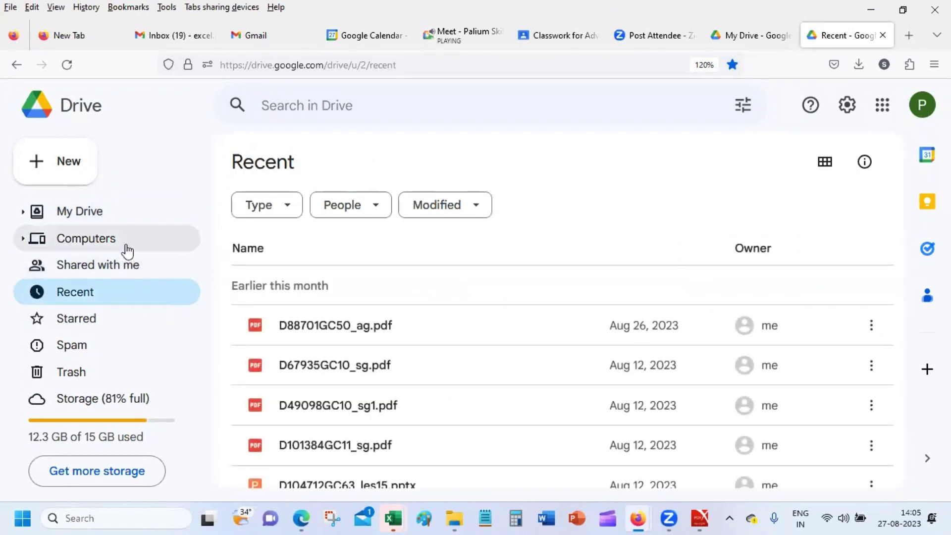
click(121, 214)
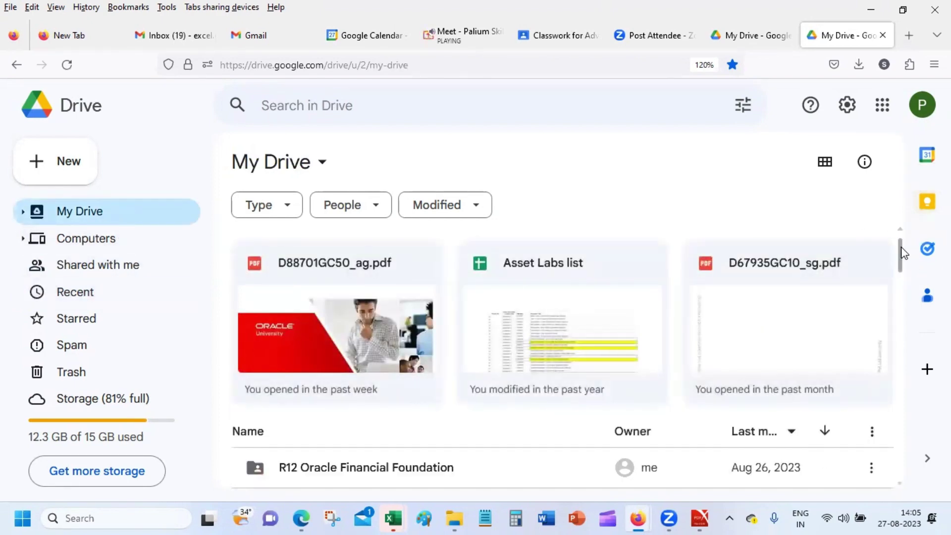
drag(902, 252, 904, 287)
scroll(904, 283, down, 1)
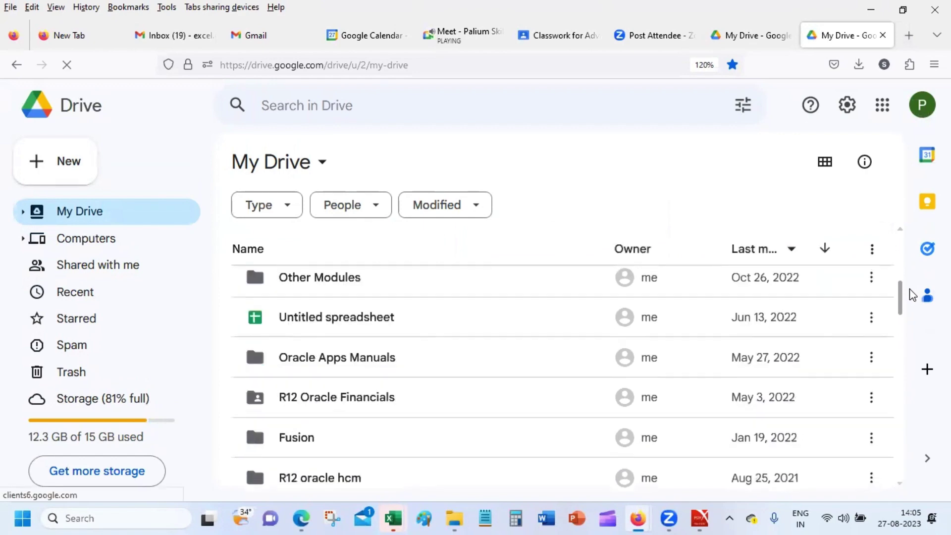
scroll(916, 297, up, 1)
scroll(924, 317, down, 8)
scroll(919, 347, up, 1)
scroll(920, 327, up, 6)
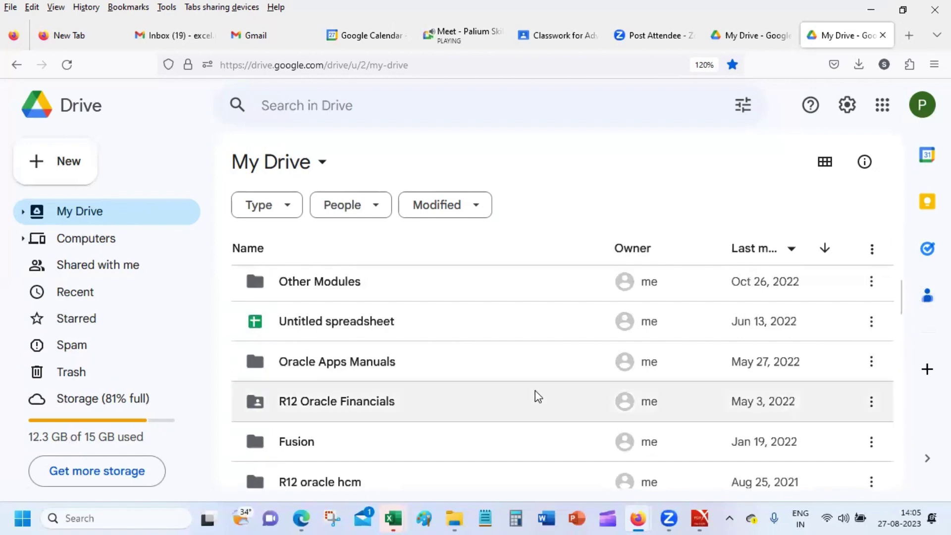
Open the R12 Oracle Financials folder and go back up to My Drive.
double_click(460, 415)
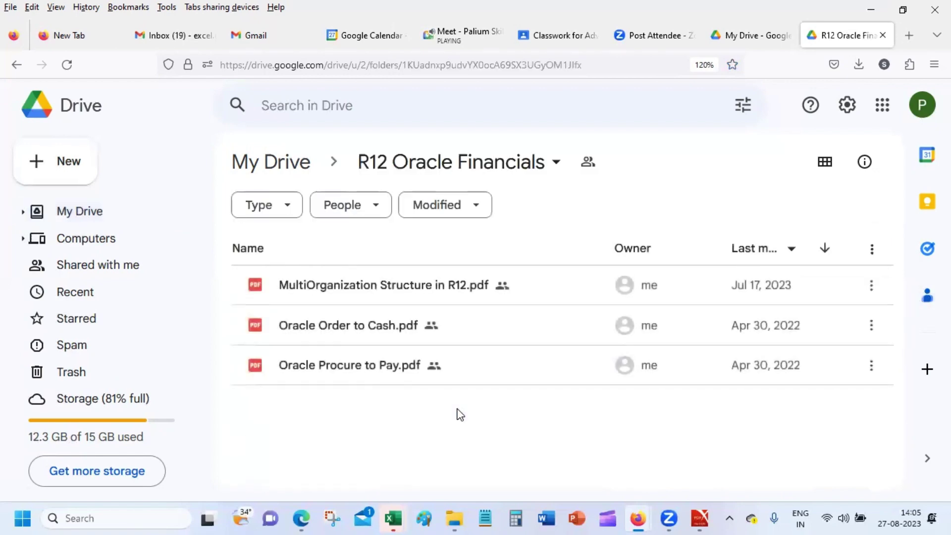
click(304, 165)
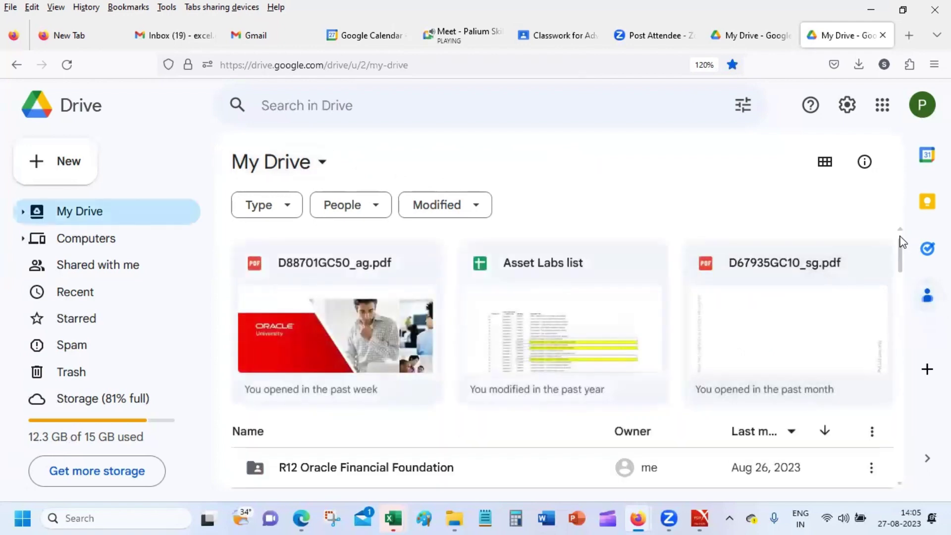
drag(902, 247, 901, 275)
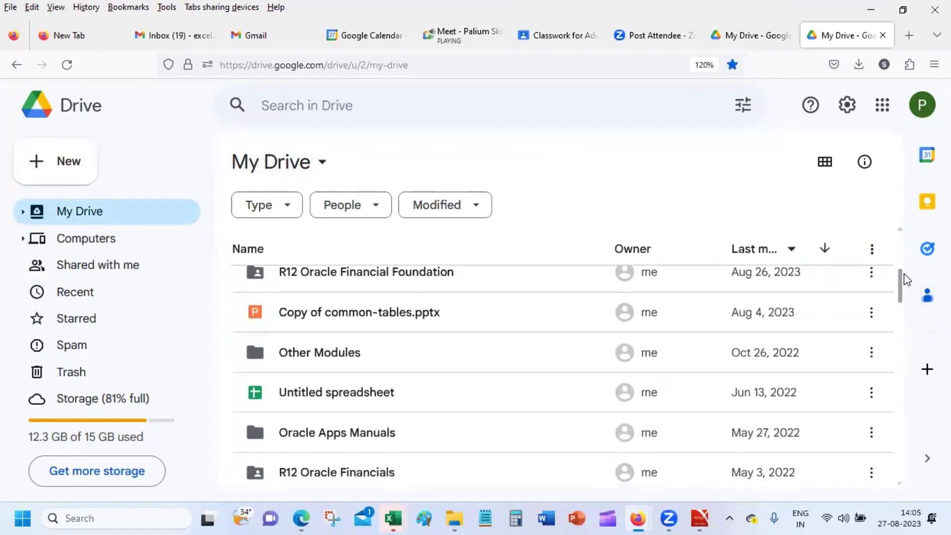
Open the sharing settings for the R12 Oracle Financial Foundation folder.
click(485, 297)
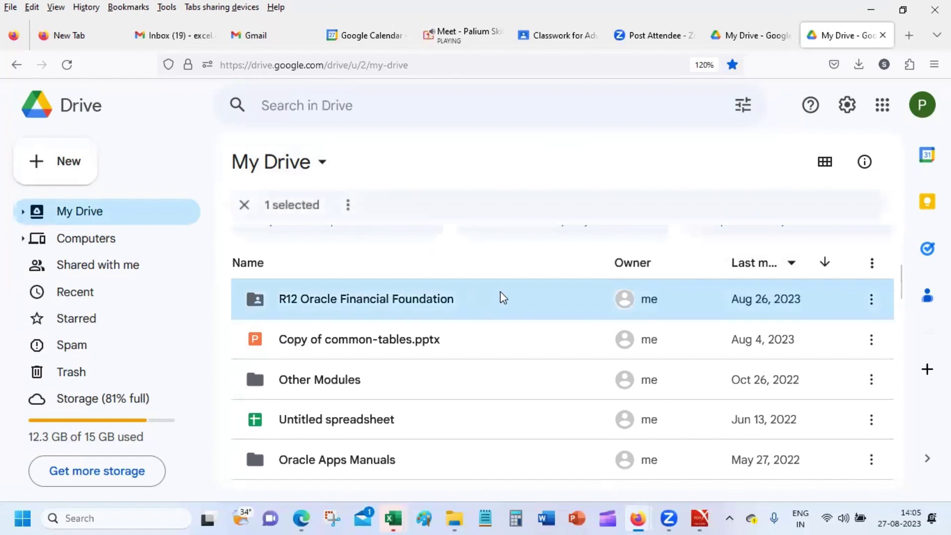
click(872, 300)
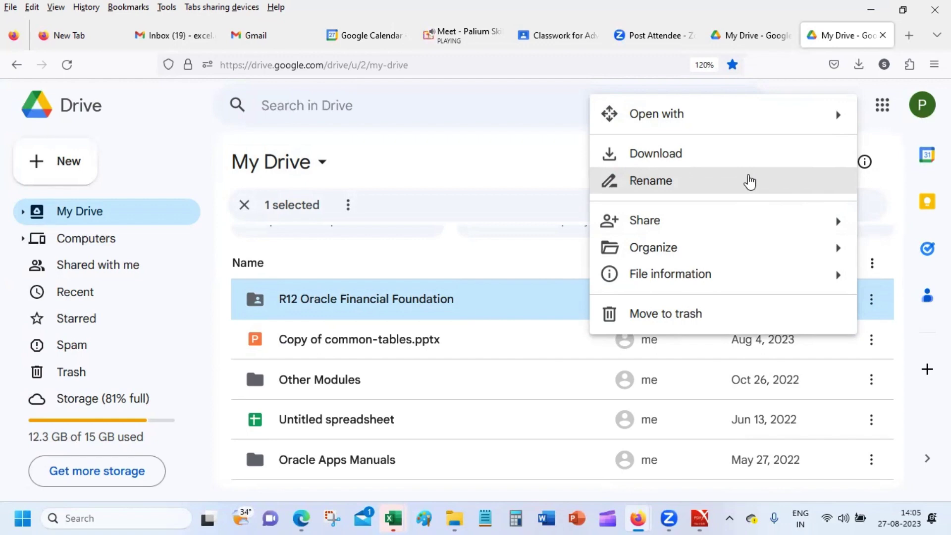
mouse_move(738, 231)
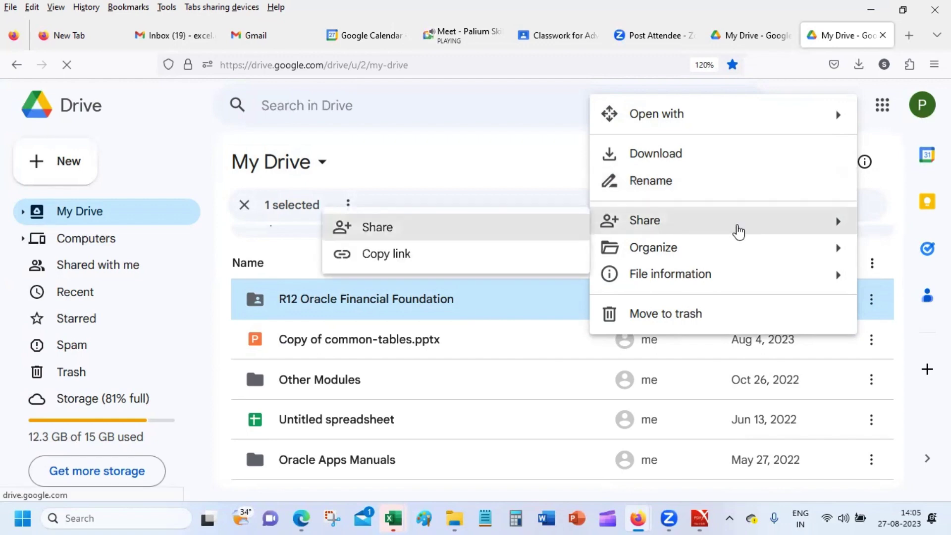
click(493, 230)
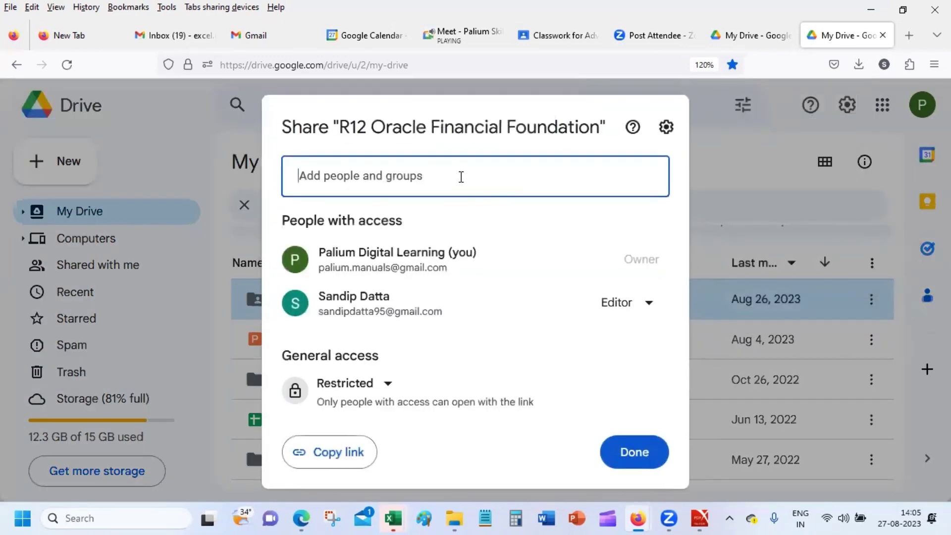
Add the contact as an Editor and send the invite, confirming sharing with a non-Google account.
click(460, 172)
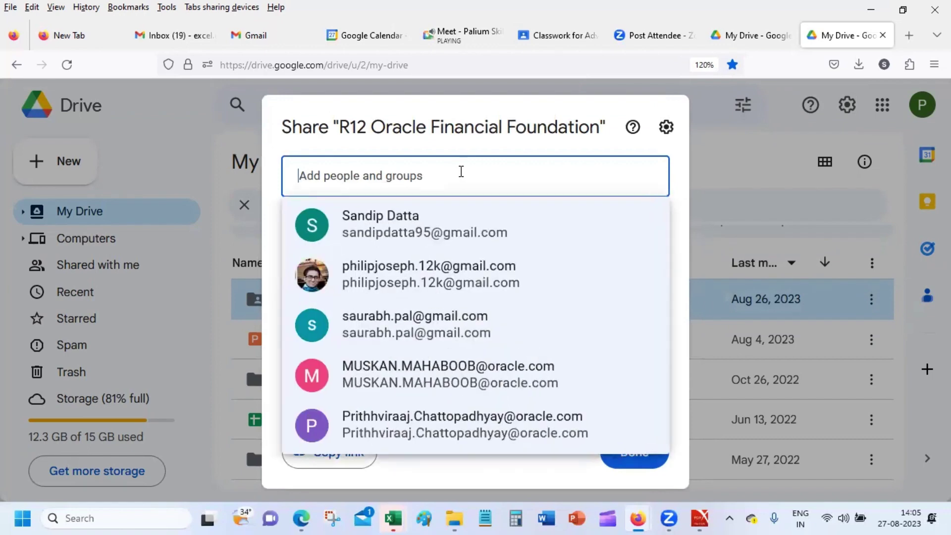
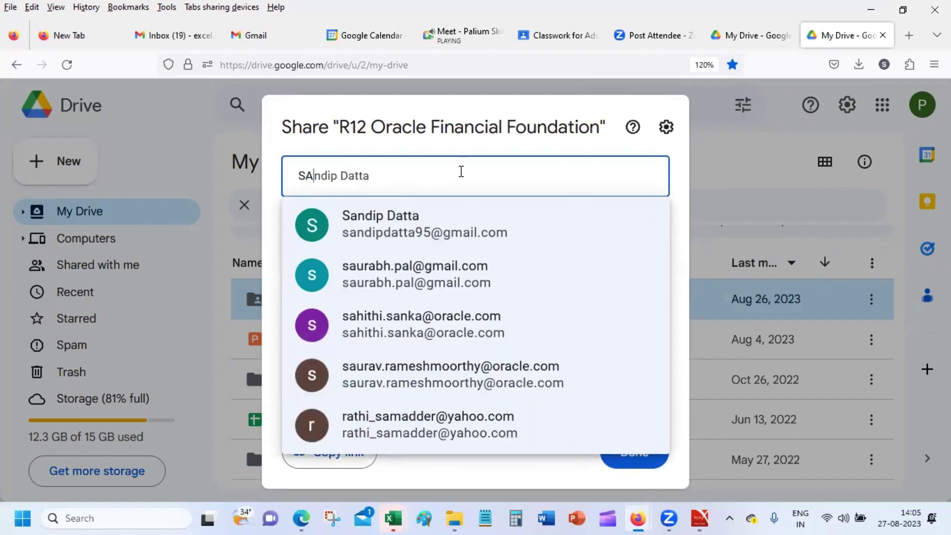
key(Delete)
text(N)
key(Delete)
text(D)
key(Delete)
text(I)
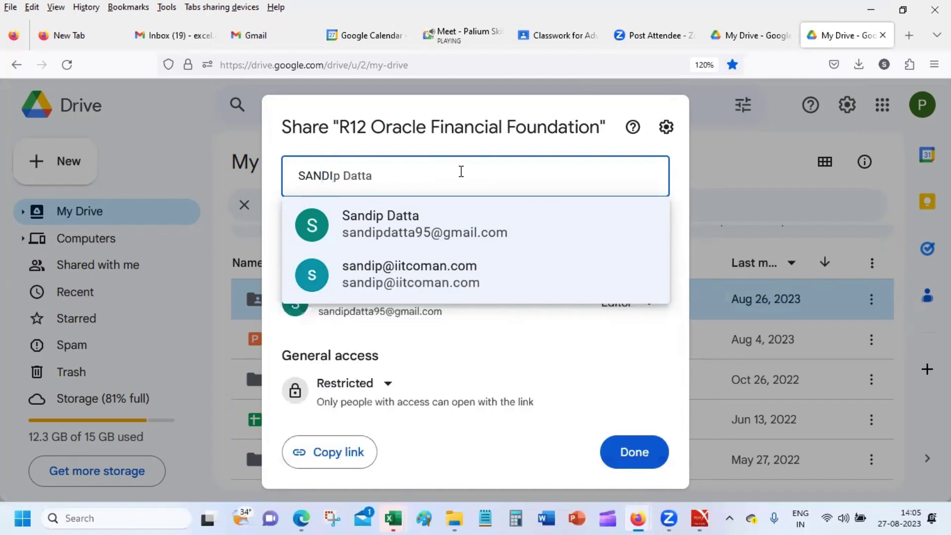
click(320, 283)
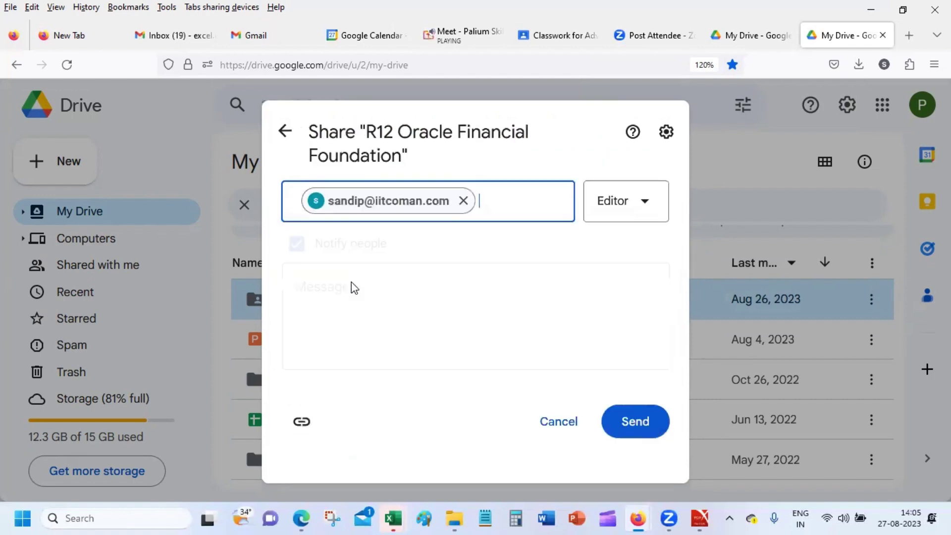
click(643, 437)
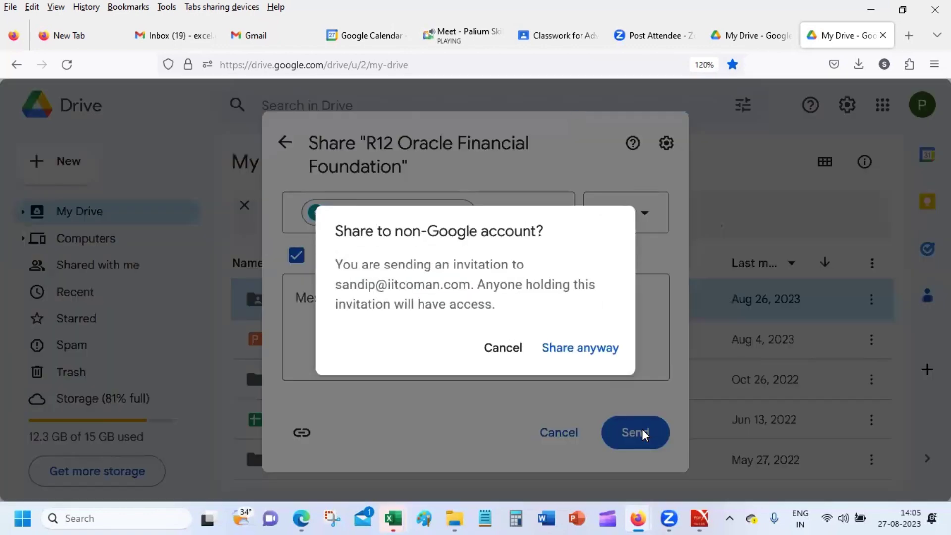
click(595, 349)
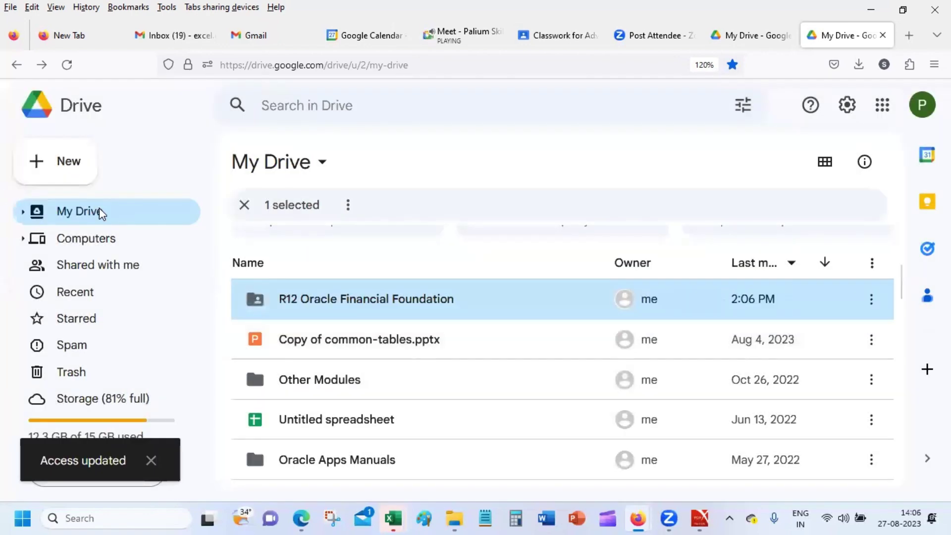
Clear the folder selection, go back to My Drive, and close this account's Drive tab.
click(99, 208)
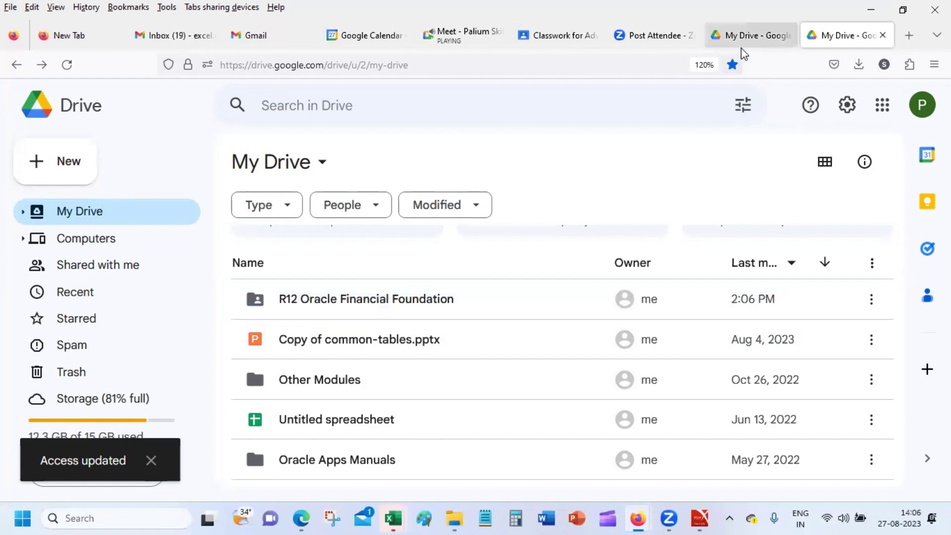
click(82, 240)
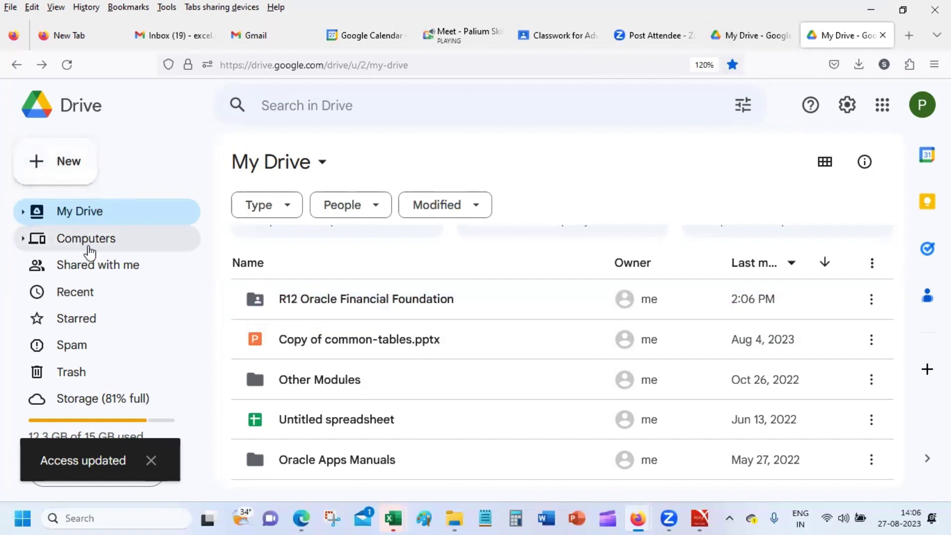
click(109, 214)
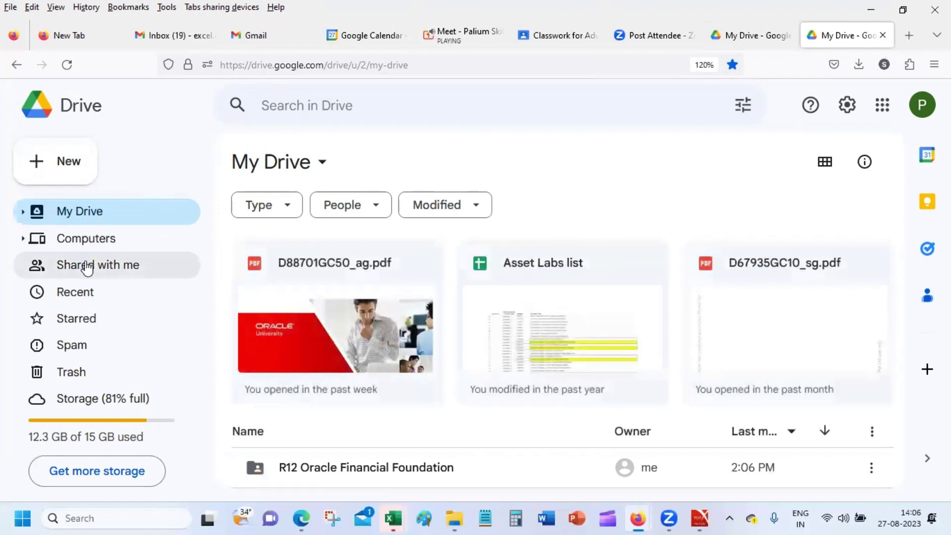
click(883, 34)
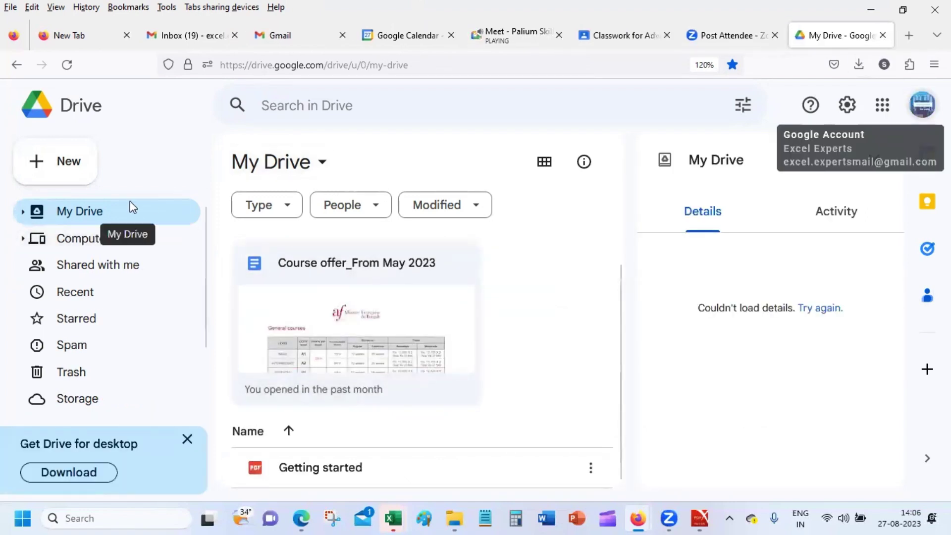
Close the My Drive, Zoom attendee, Classwork and Google Calendar tabs, ending on Gmail's meetings view.
click(883, 35)
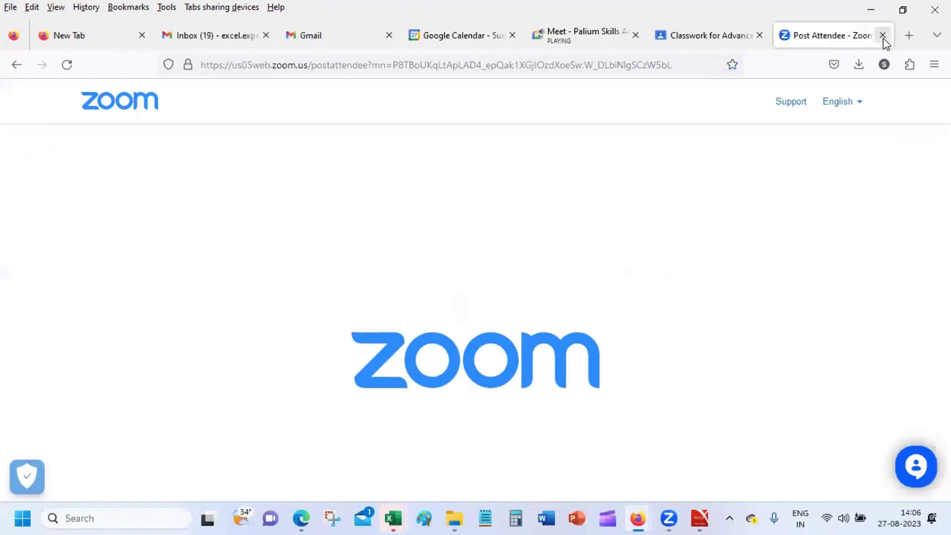
click(883, 34)
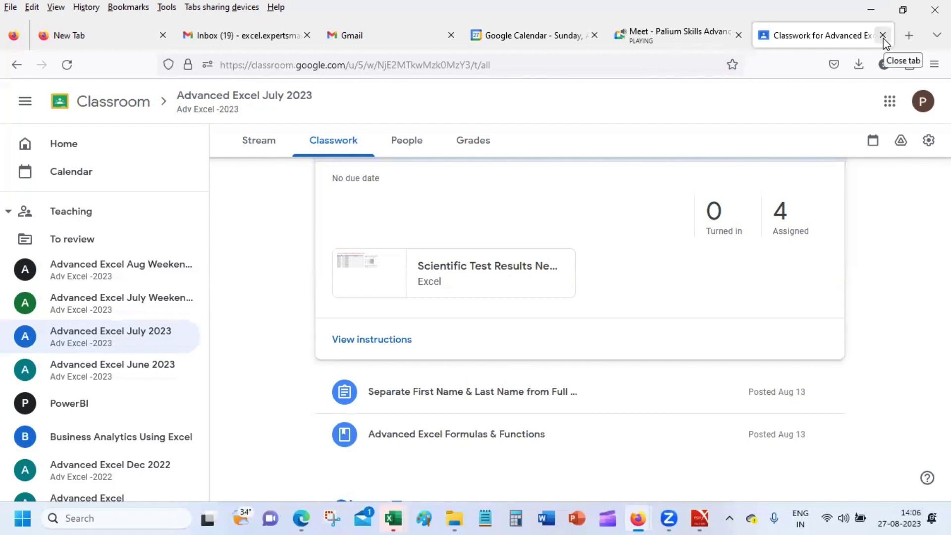
click(882, 36)
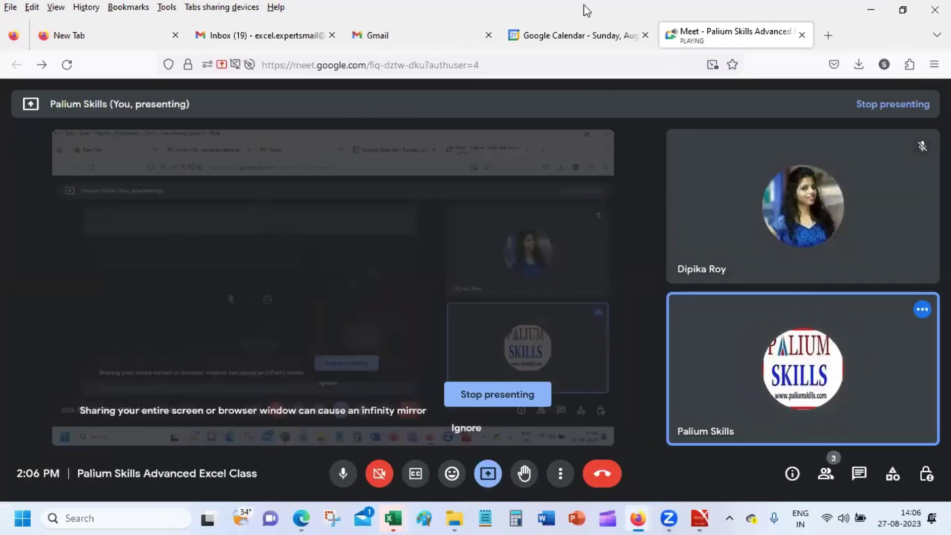
click(569, 33)
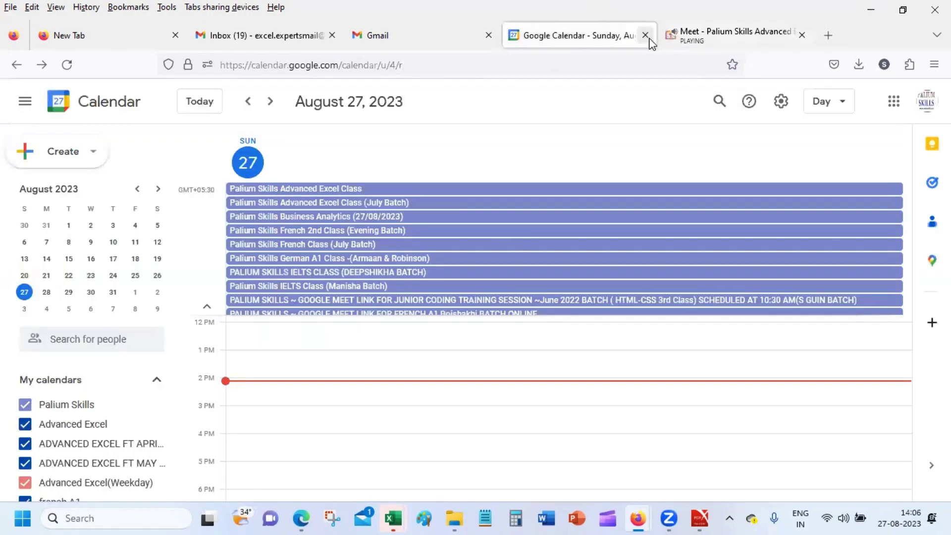
click(645, 36)
click(424, 32)
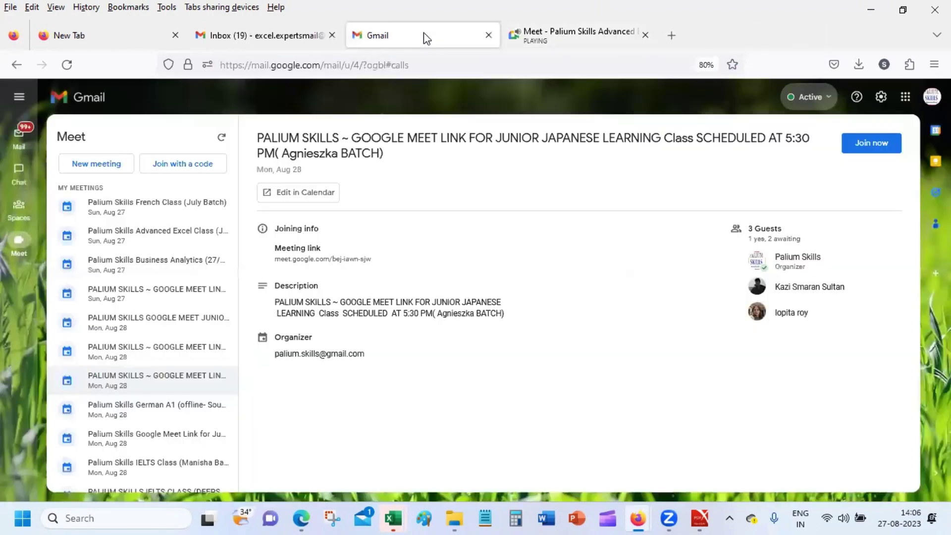
click(234, 35)
click(439, 33)
mouse_move(646, 518)
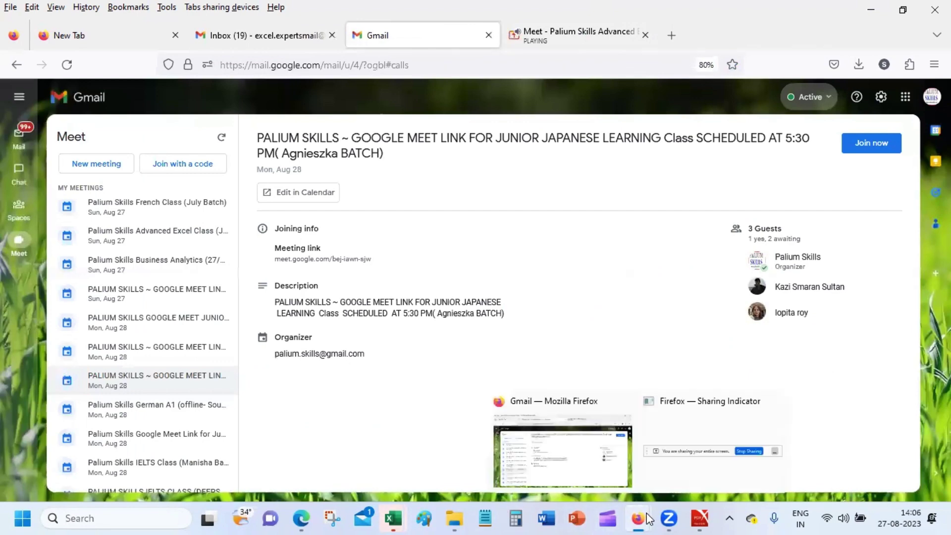
mouse_move(399, 512)
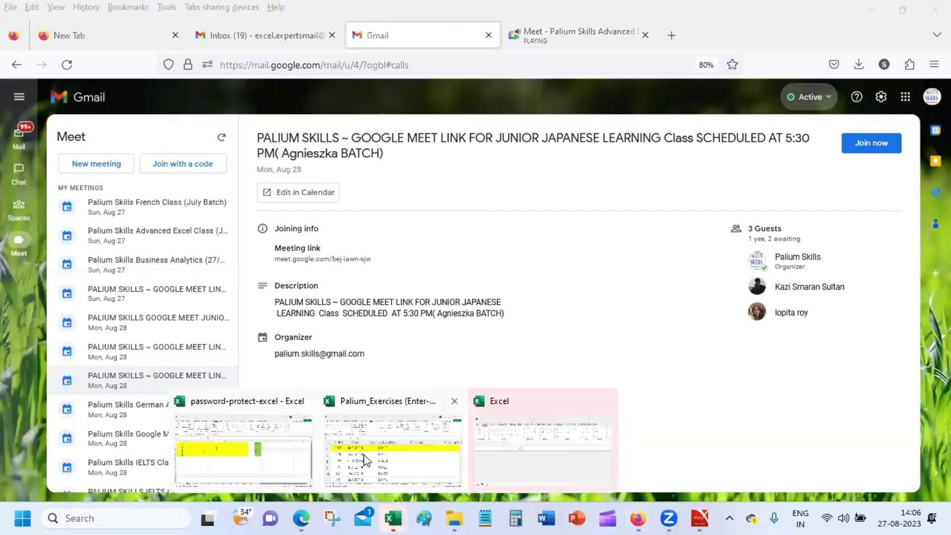
click(366, 456)
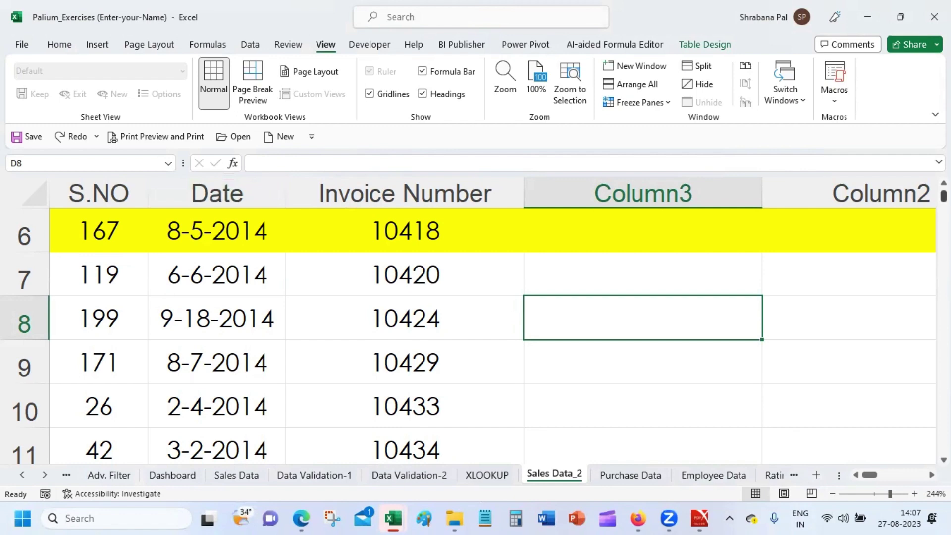
scroll(470, 322, up, 2)
click(79, 223)
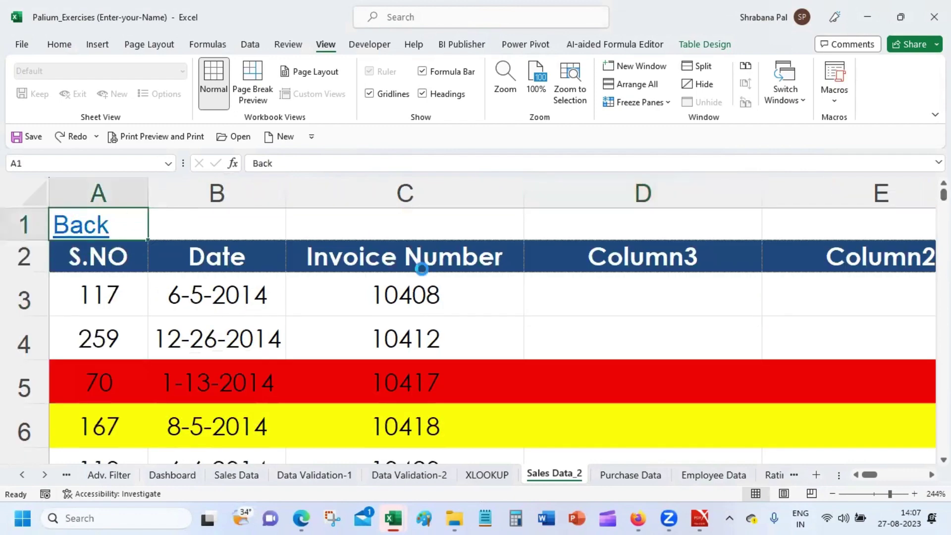
click(415, 340)
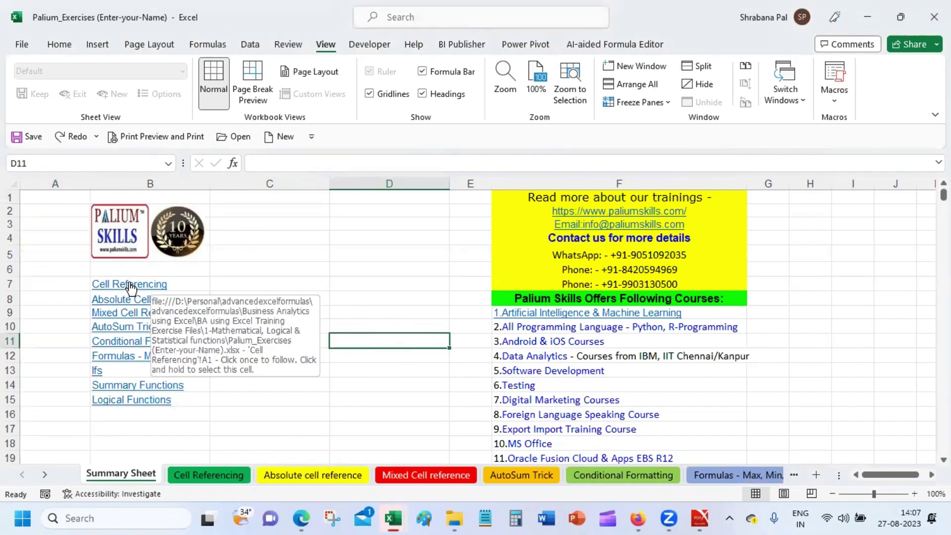
click(130, 285)
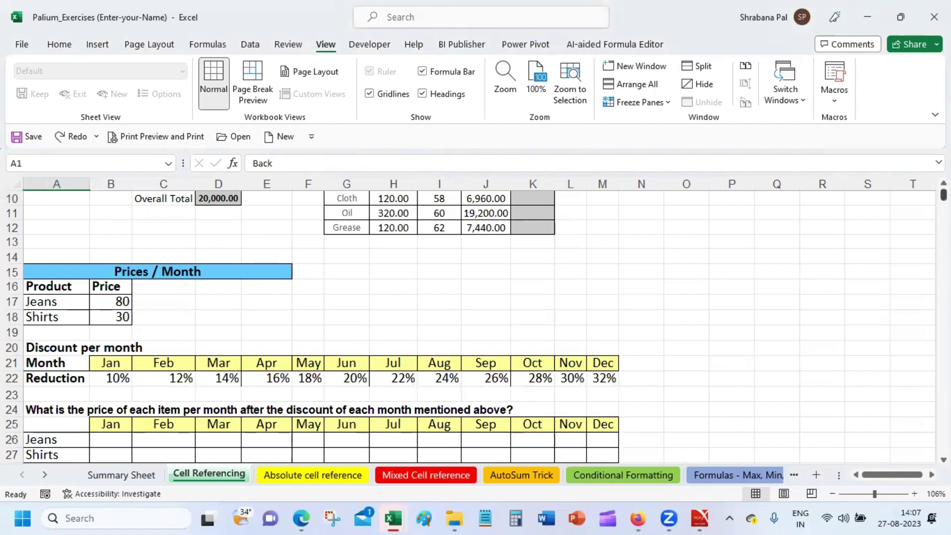
drag(942, 198, 943, 193)
click(39, 198)
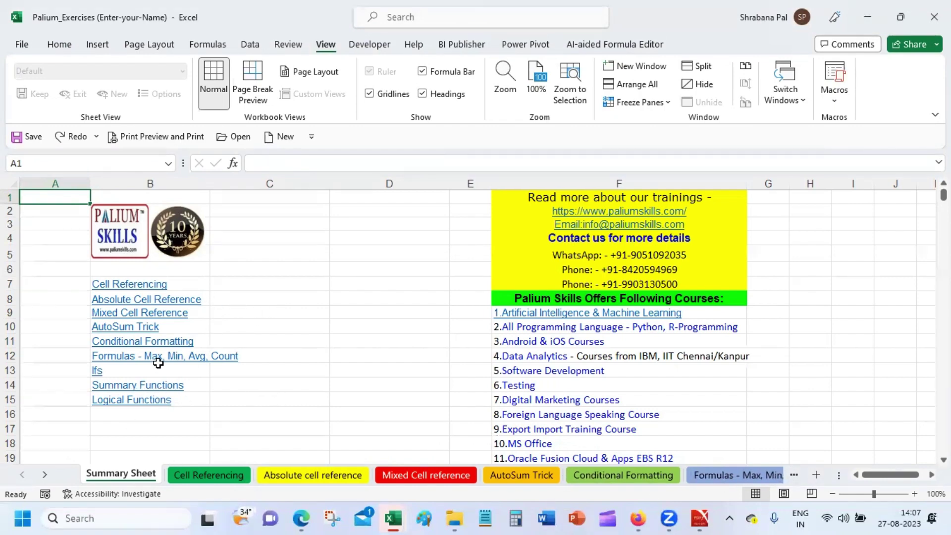
click(98, 372)
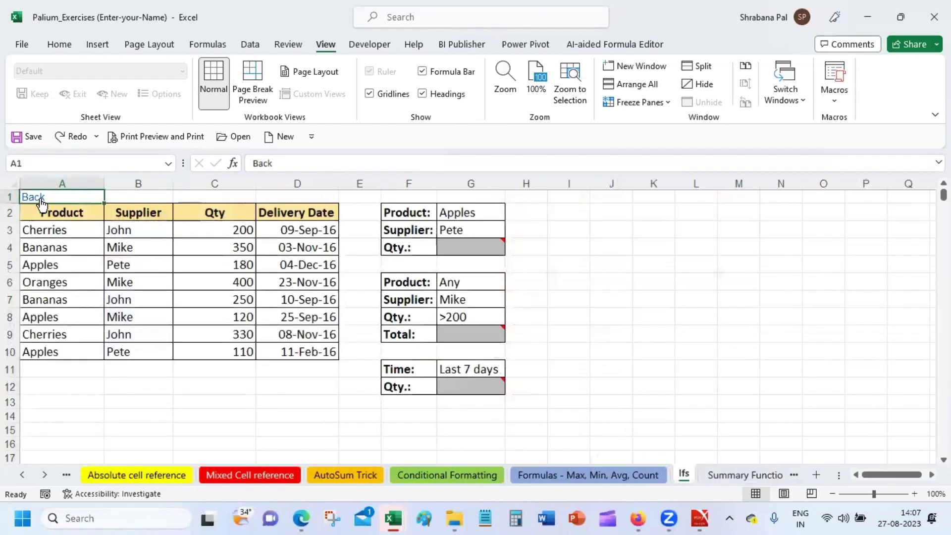
click(40, 198)
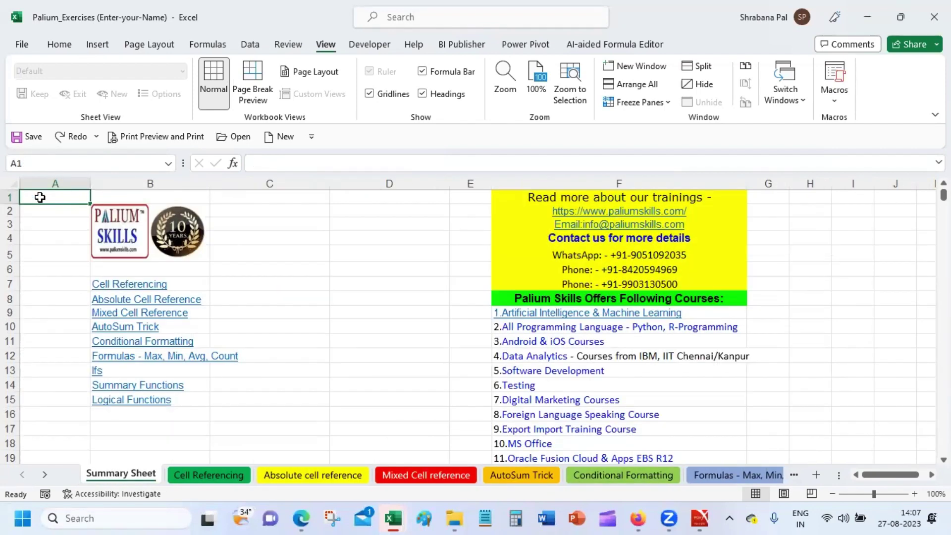
click(795, 475)
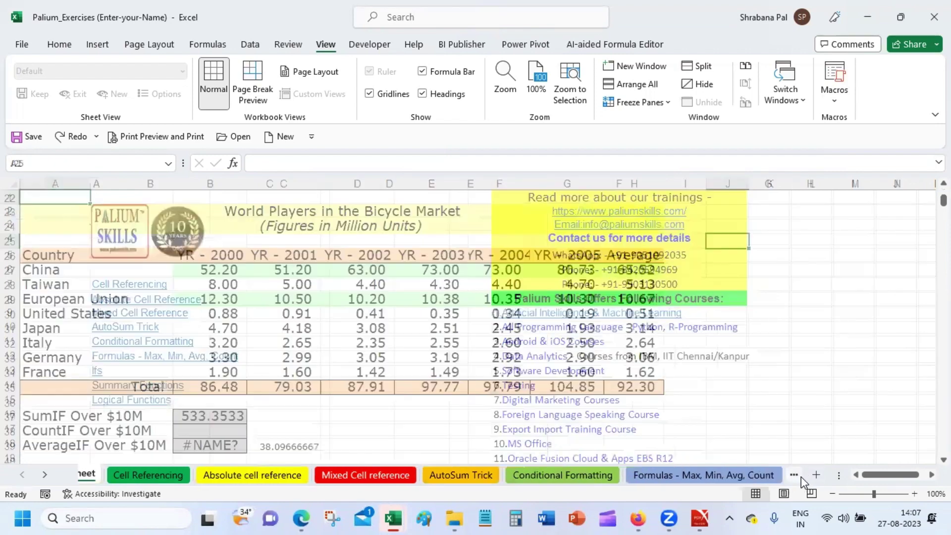
click(792, 474)
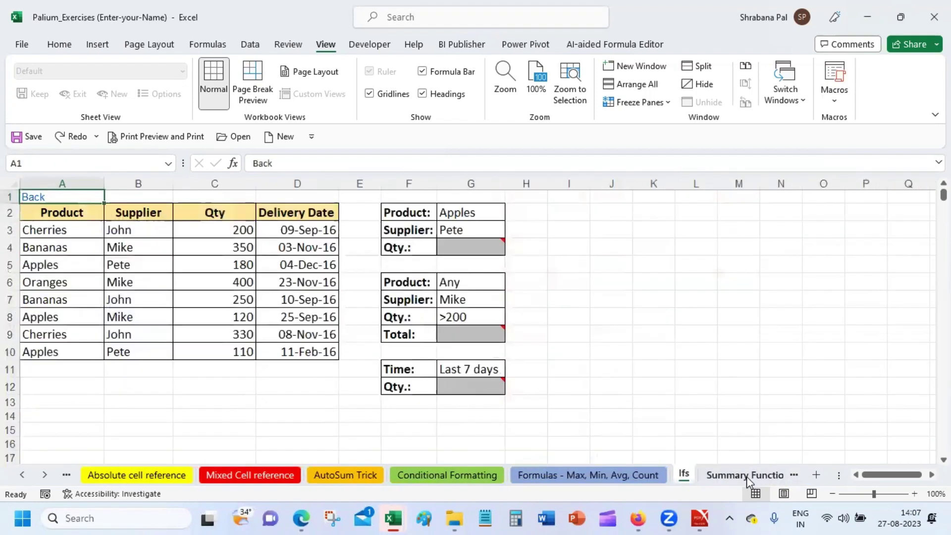
click(746, 475)
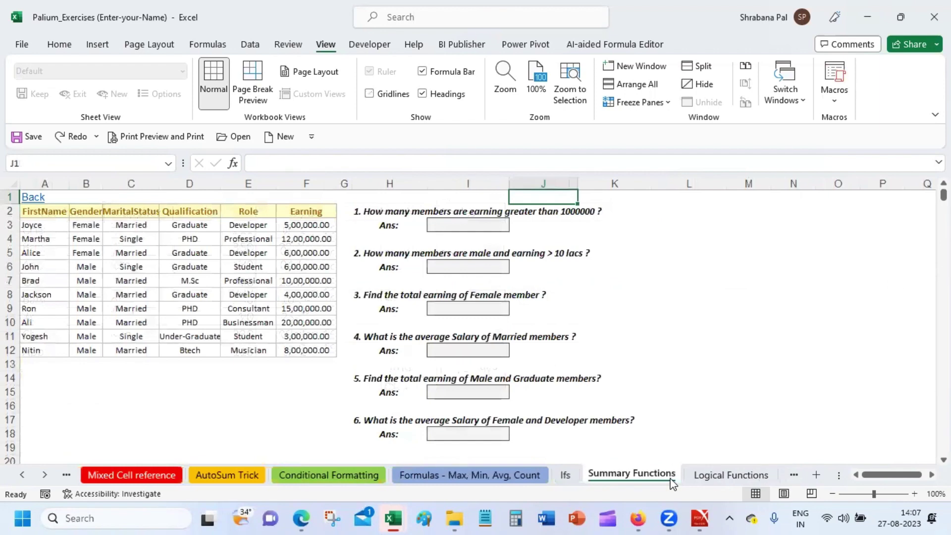
click(34, 197)
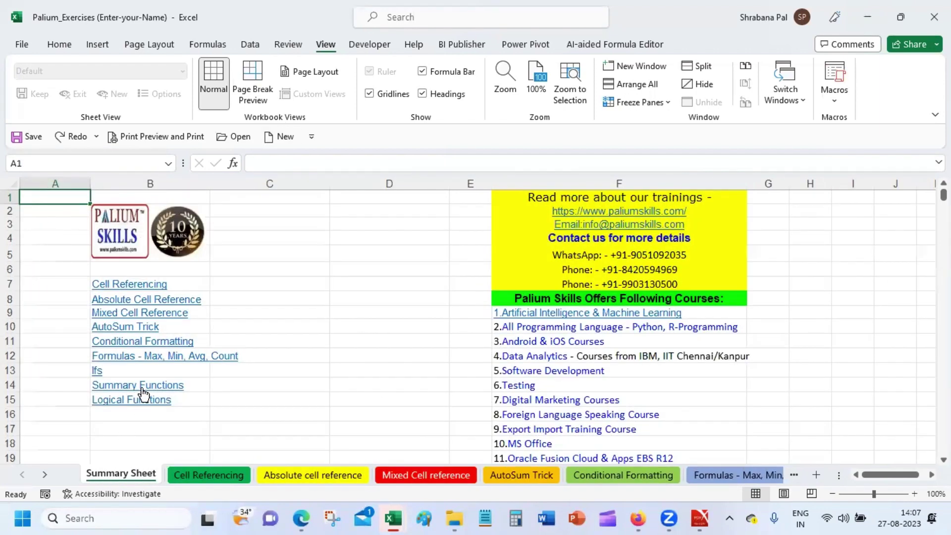
click(145, 390)
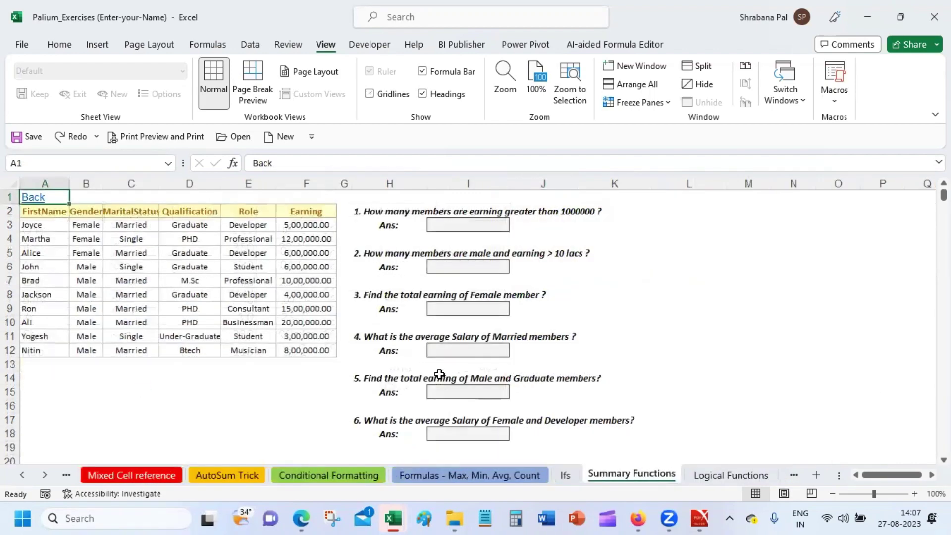
click(34, 196)
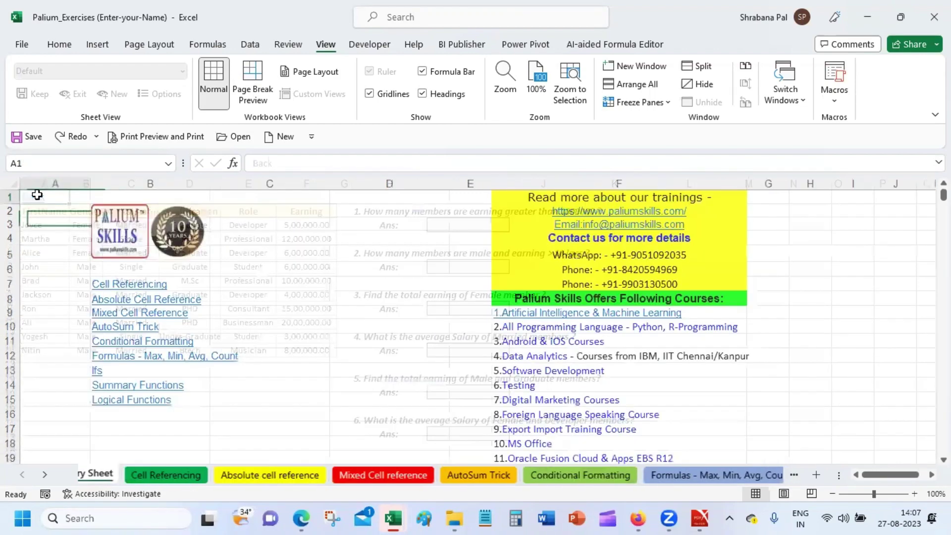
click(799, 471)
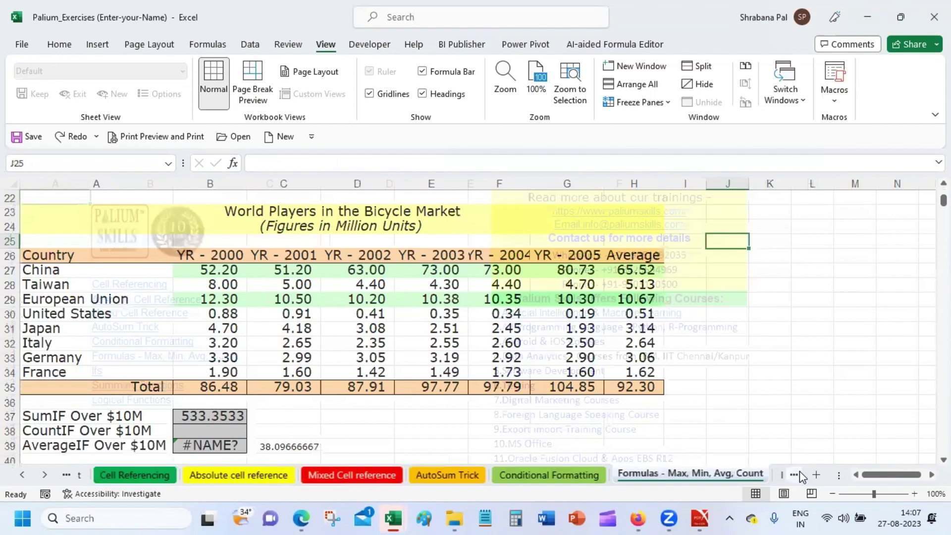
click(799, 471)
click(799, 471)
click(800, 472)
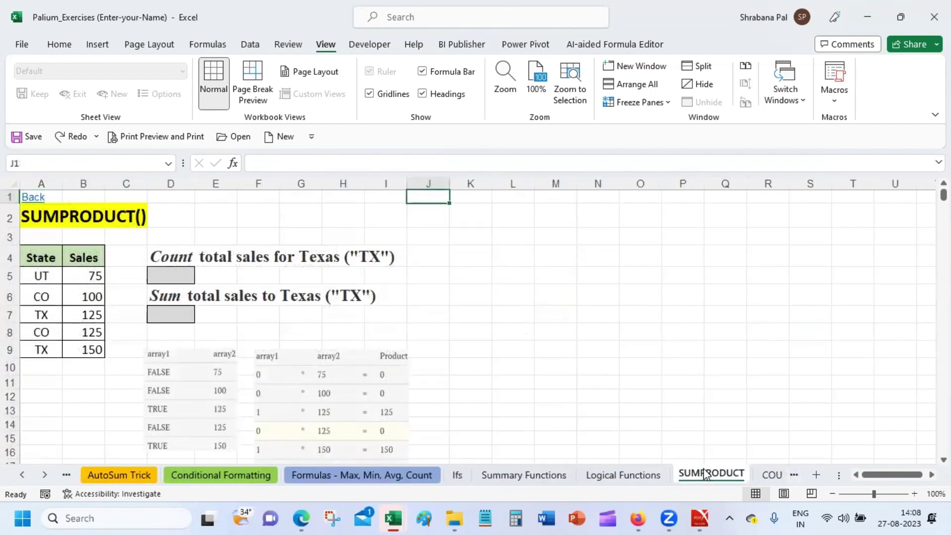
click(31, 197)
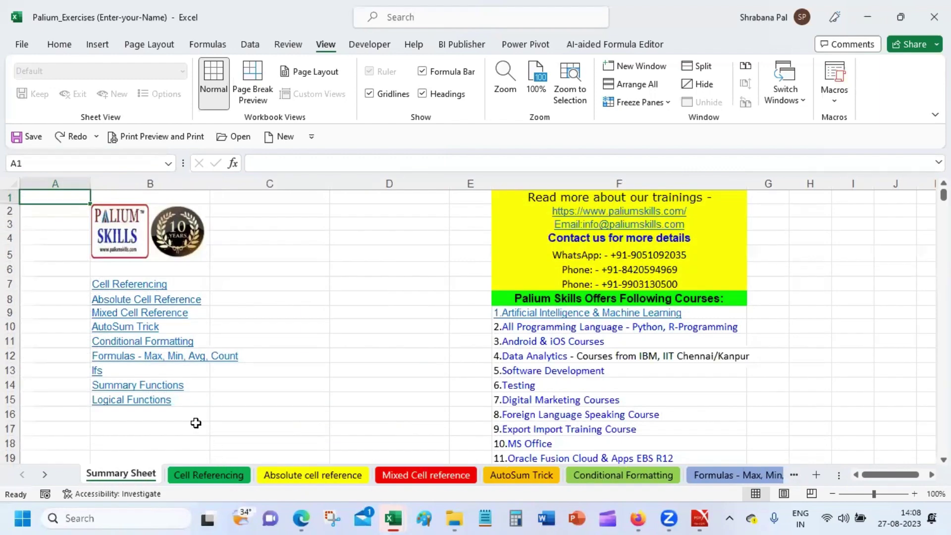
Enter 'Sum Product' in cell B16 beneath Logical Functions and reselect it.
click(190, 413)
text(Sum )
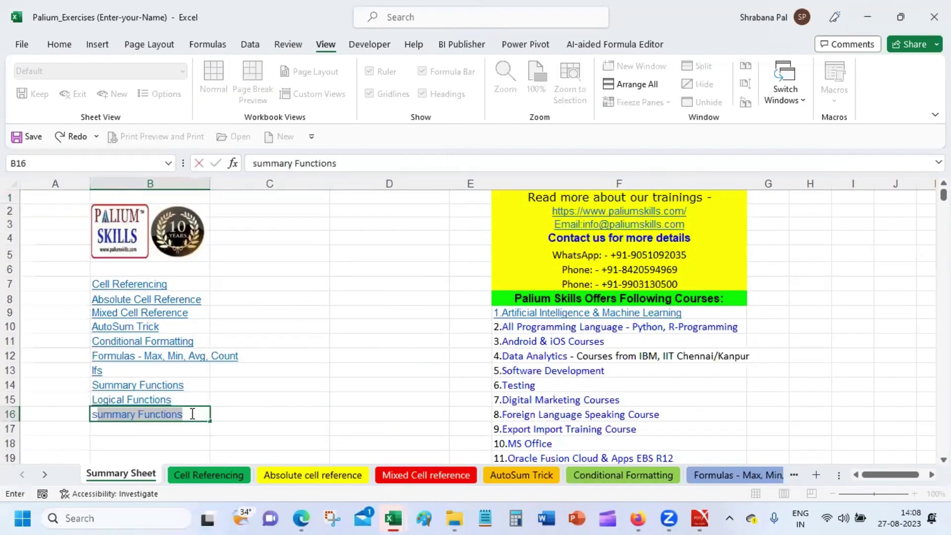
text(Product)
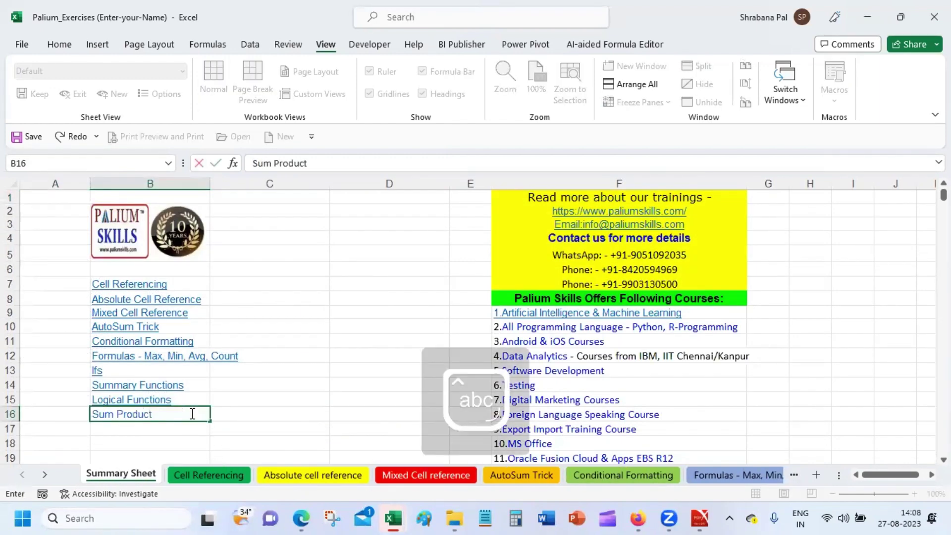
key(Return)
click(190, 413)
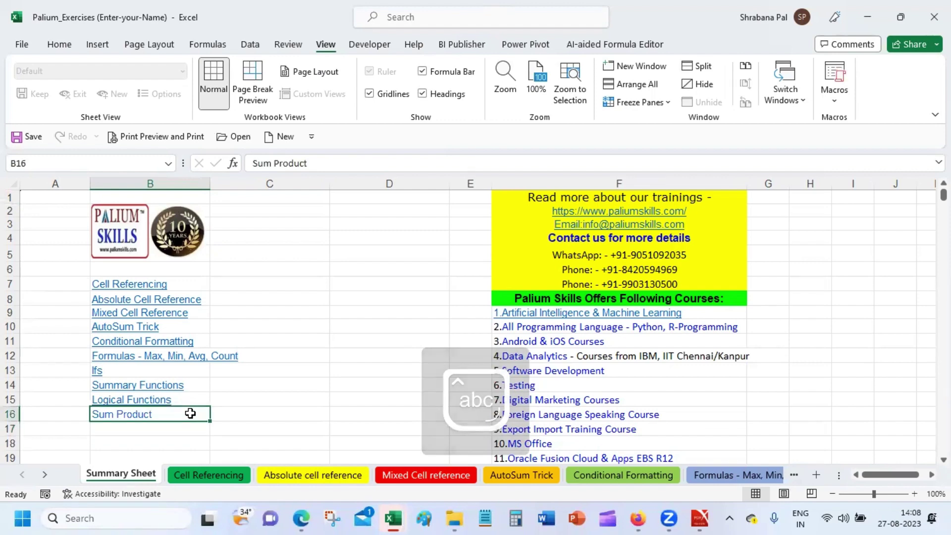
click(56, 47)
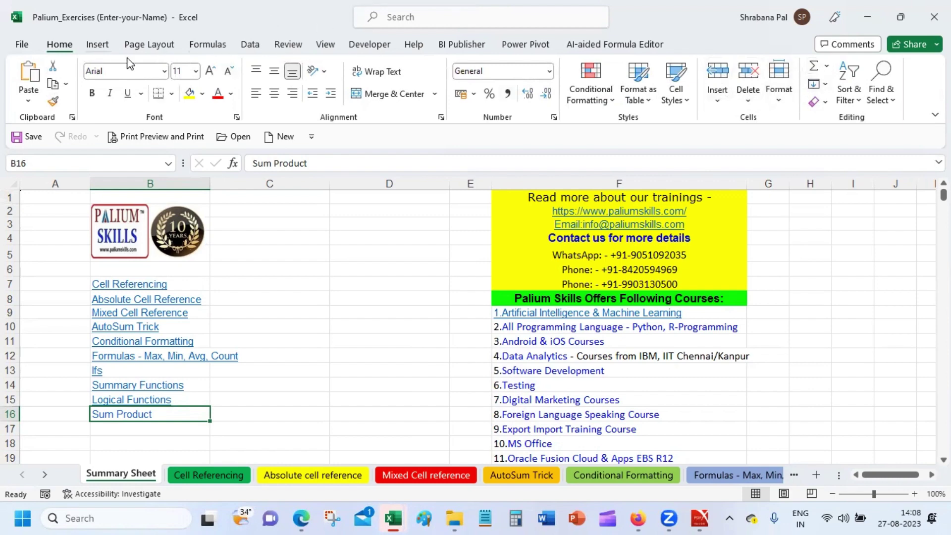
click(97, 44)
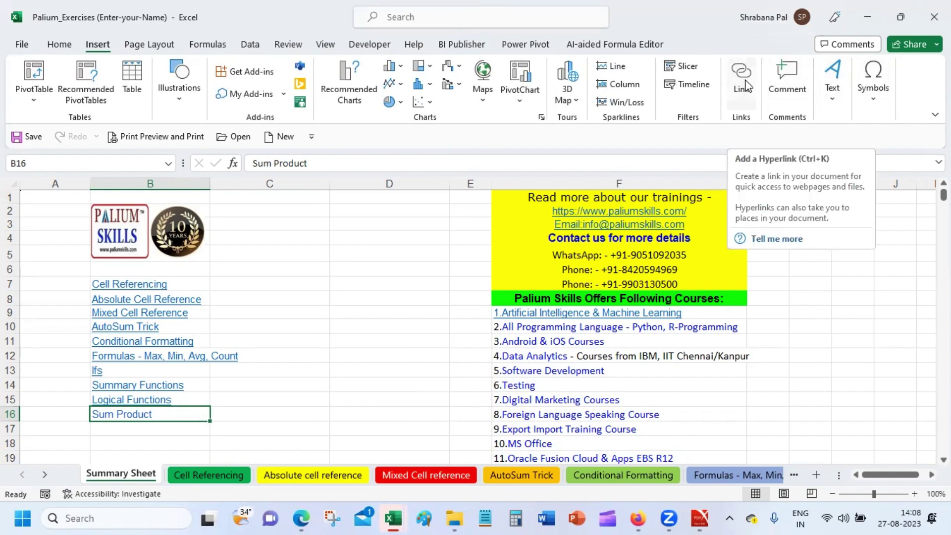
Link B16 to the SUMPRODUCT sheet as a place in this document.
click(743, 79)
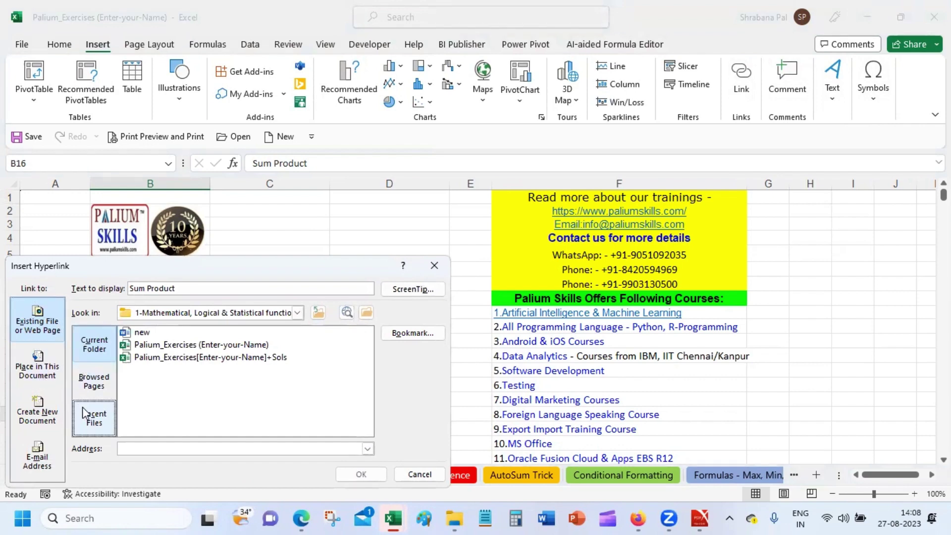
click(40, 369)
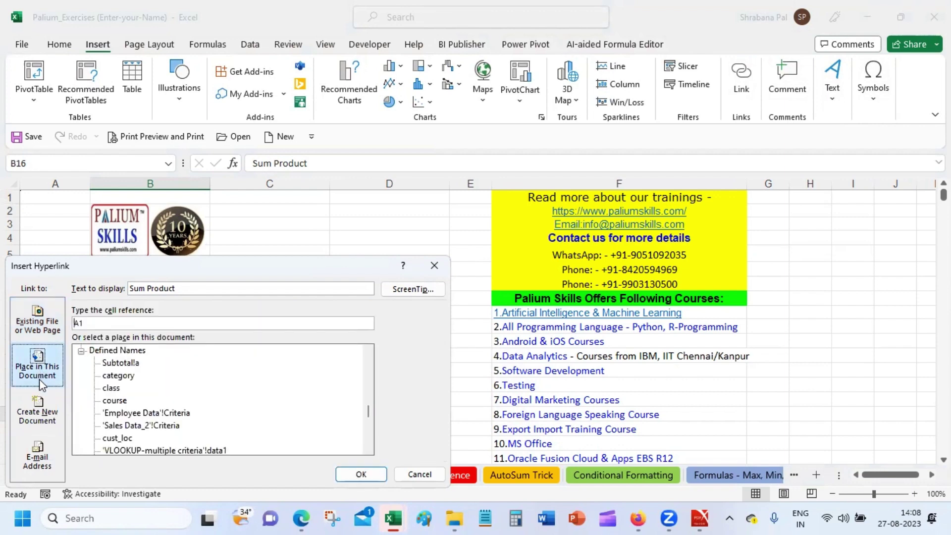
click(369, 449)
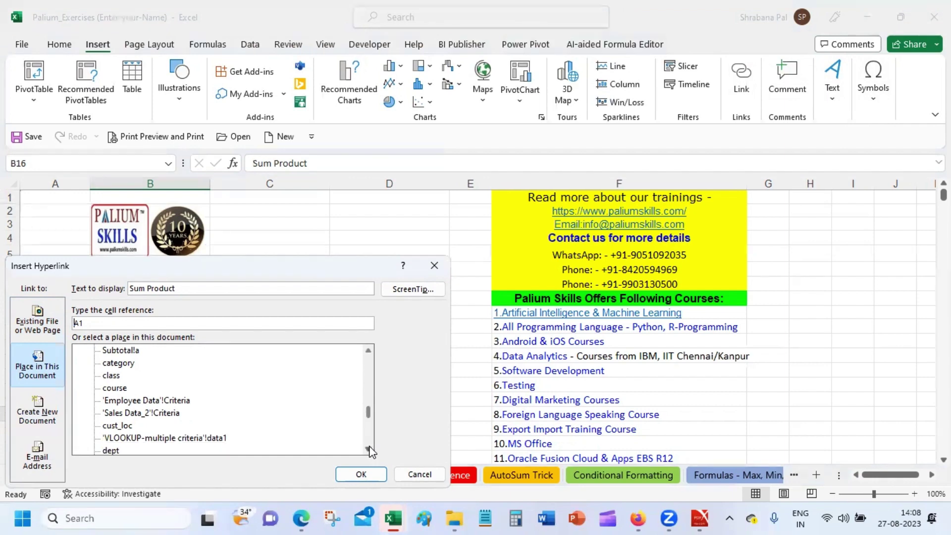
drag(372, 416, 376, 353)
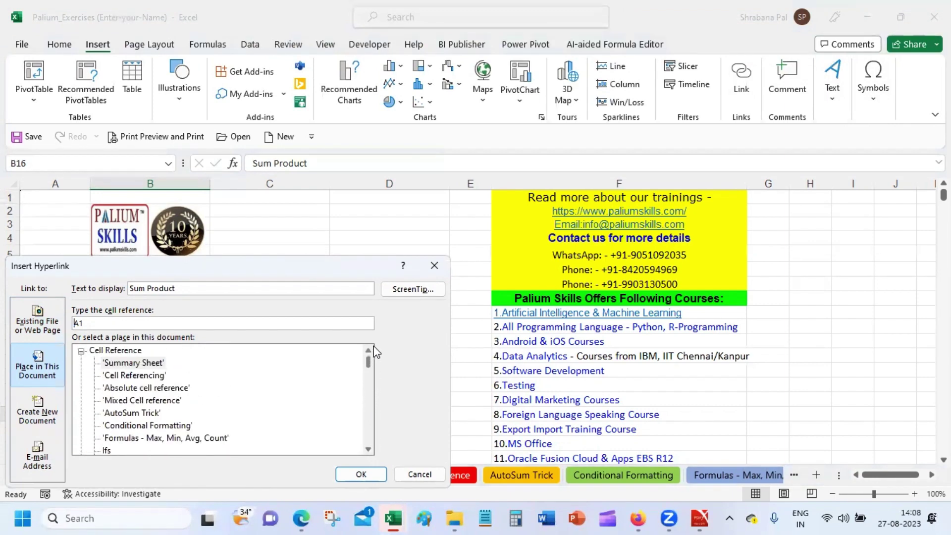
drag(326, 267, 597, 138)
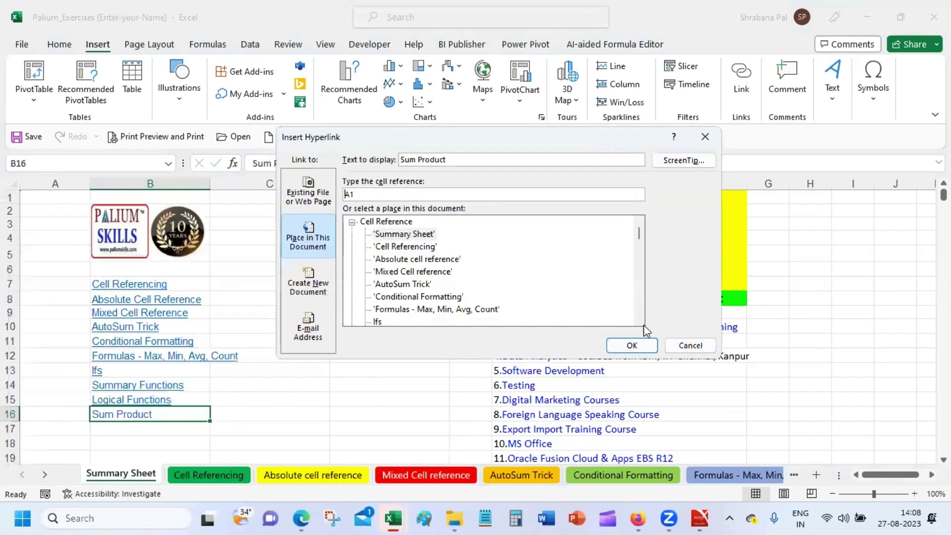
click(639, 321)
click(639, 321)
double_click(639, 321)
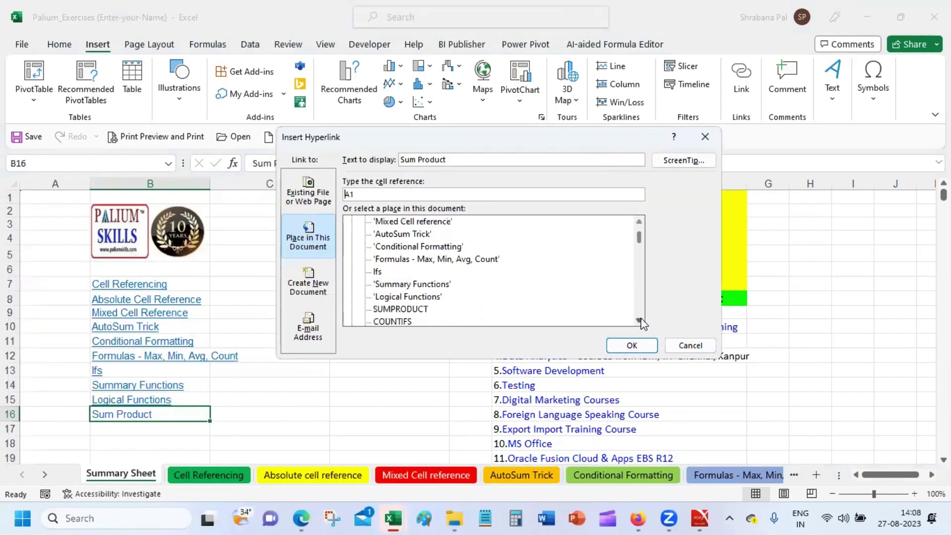
click(406, 310)
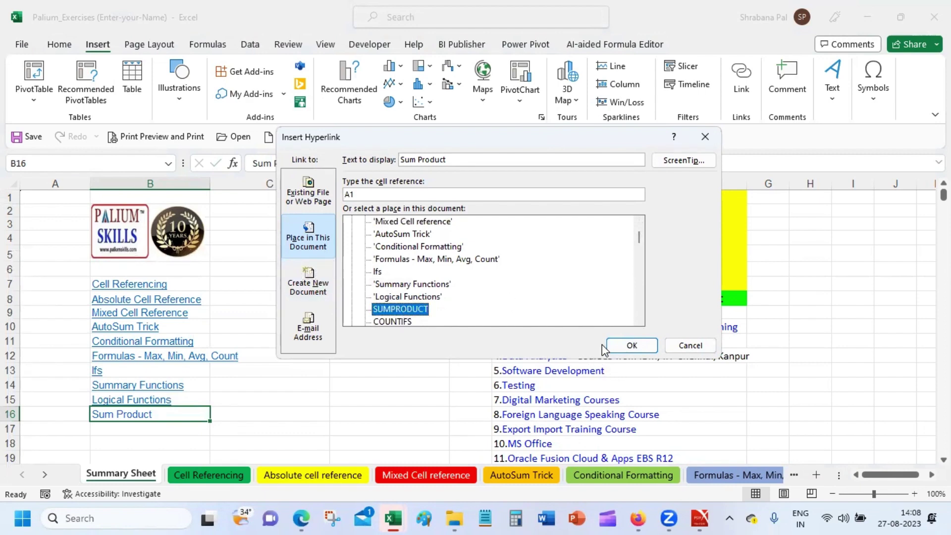
click(622, 343)
Test the Sum Product link and return to the Summary Sheet via Back.
click(254, 426)
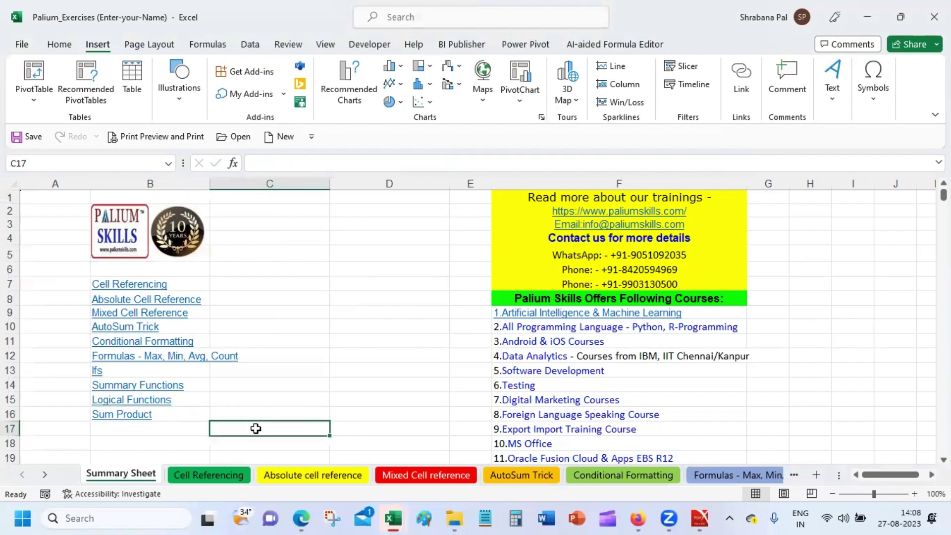
click(112, 415)
click(113, 414)
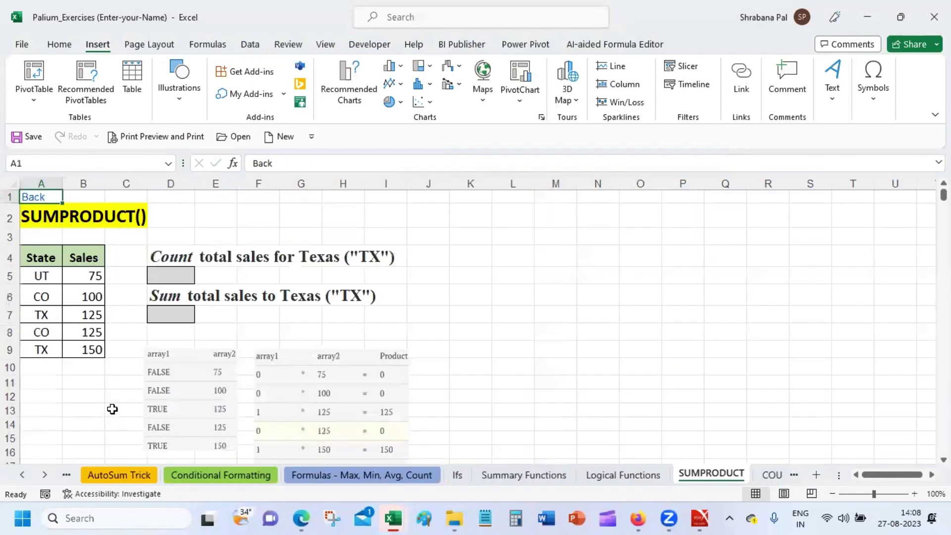
click(37, 196)
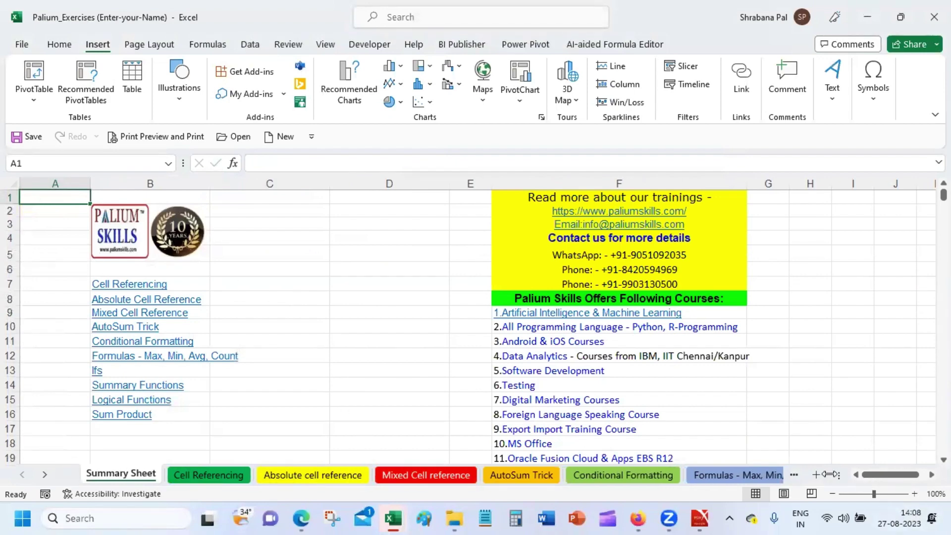
Enter the Countifs entry in cell B17 and reselect it.
right_click(42, 477)
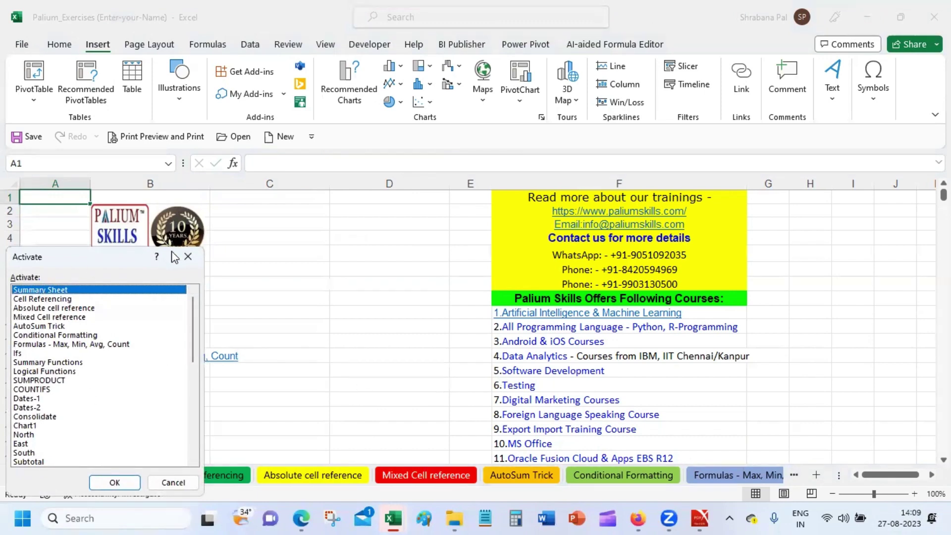
click(187, 256)
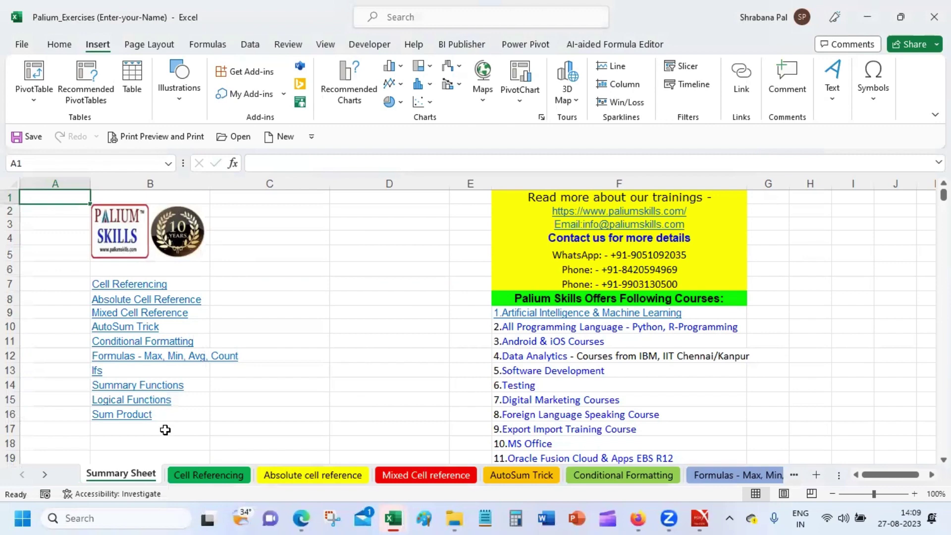
click(166, 429)
text(C)
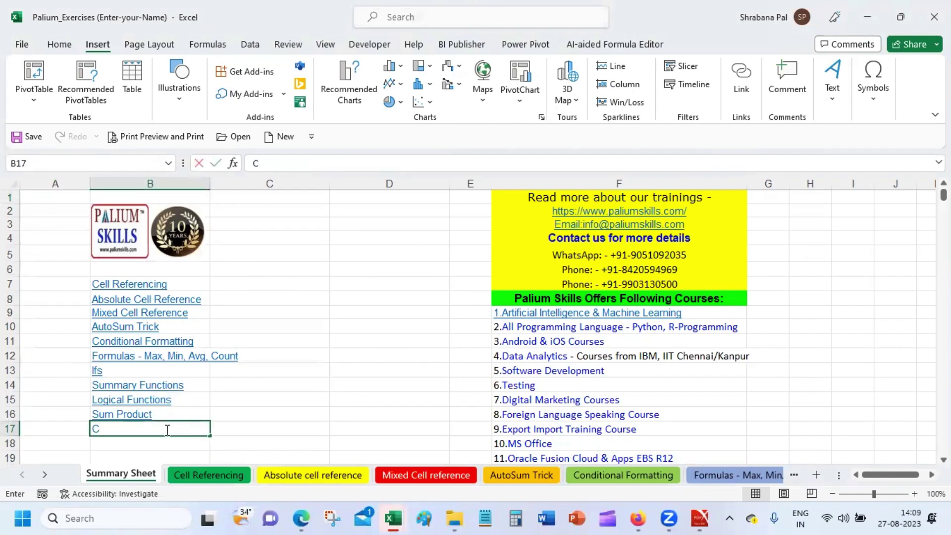
text(ounto)
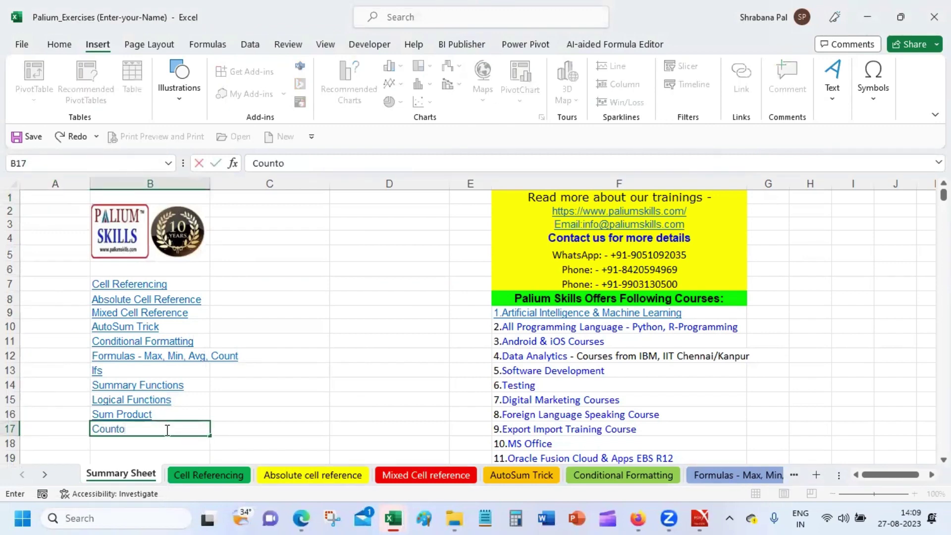
key(BackSpace)
key(Return)
click(166, 430)
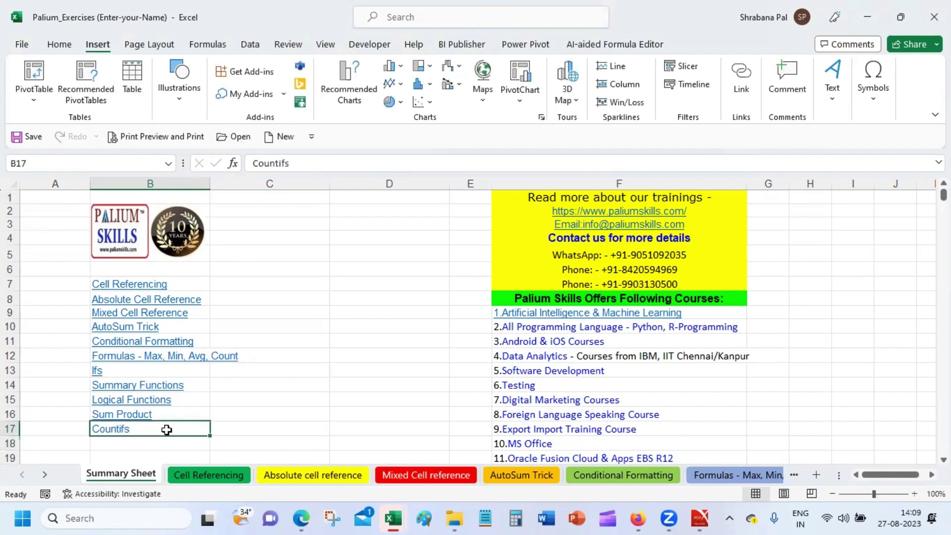
Link B17 to the COUNTIFS sheet as a place in this document.
click(739, 79)
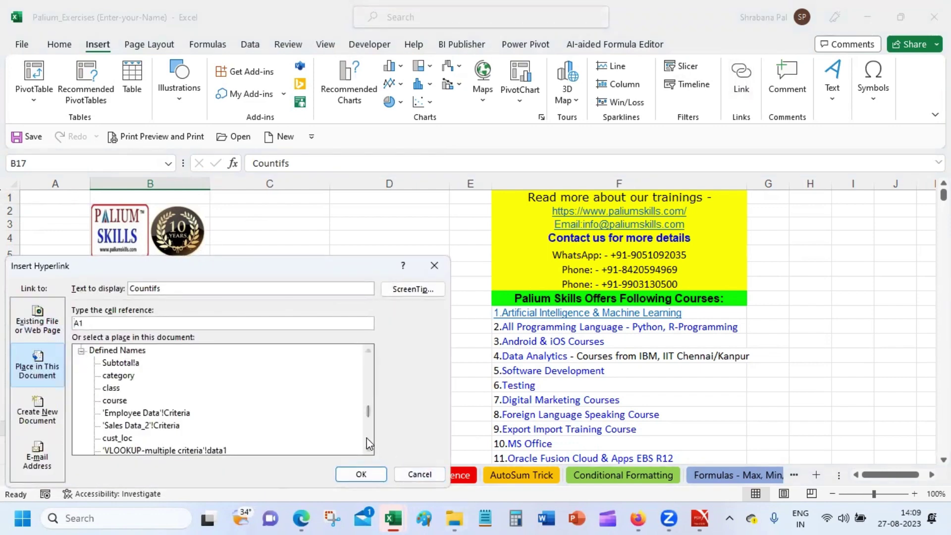
drag(370, 419, 370, 363)
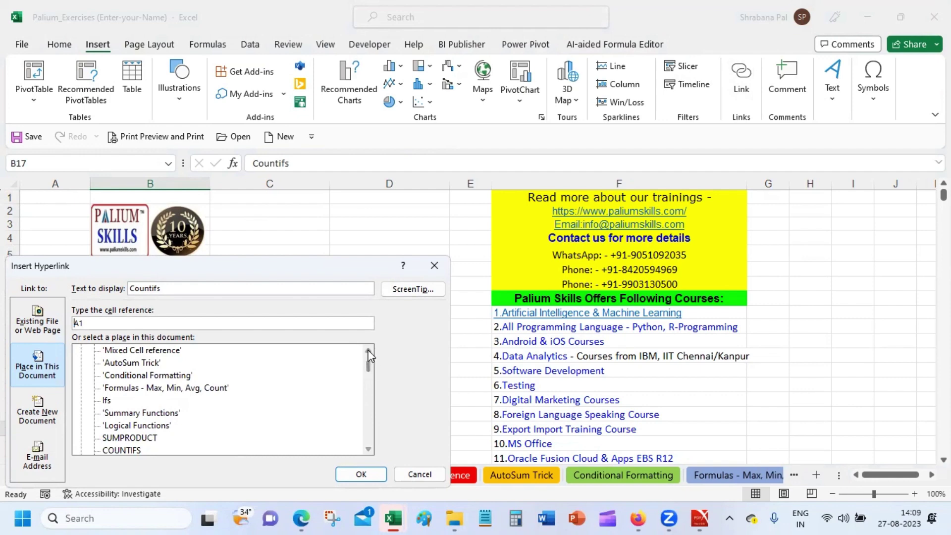
click(132, 452)
mouse_move(453, 515)
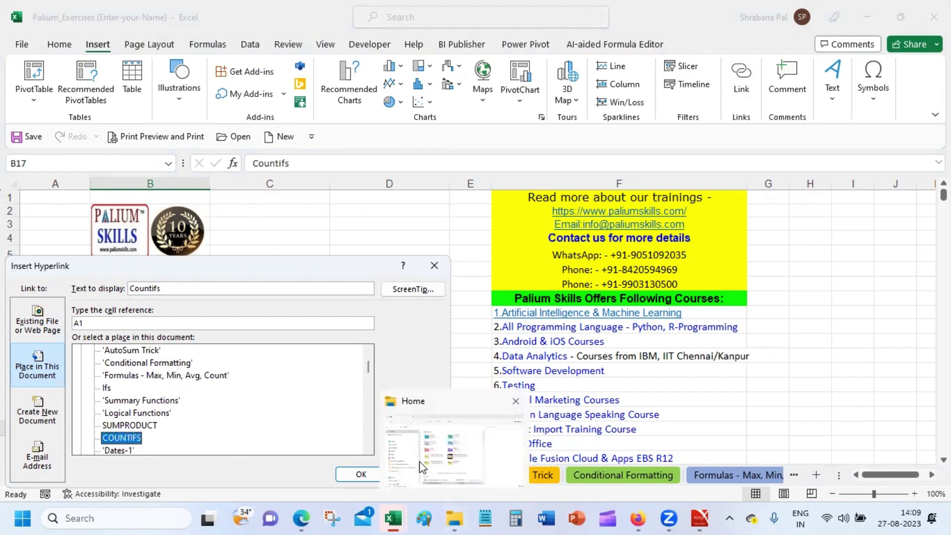
click(368, 449)
click(368, 449)
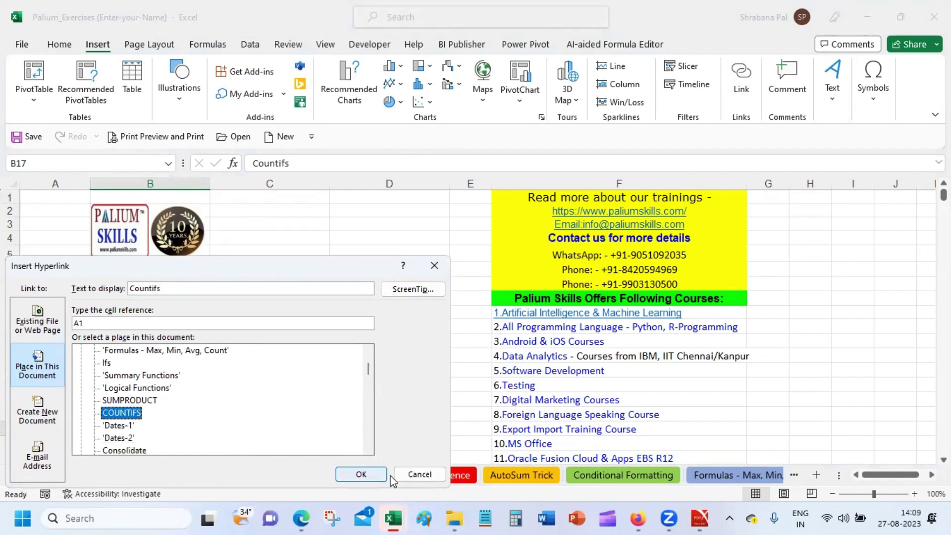
click(372, 477)
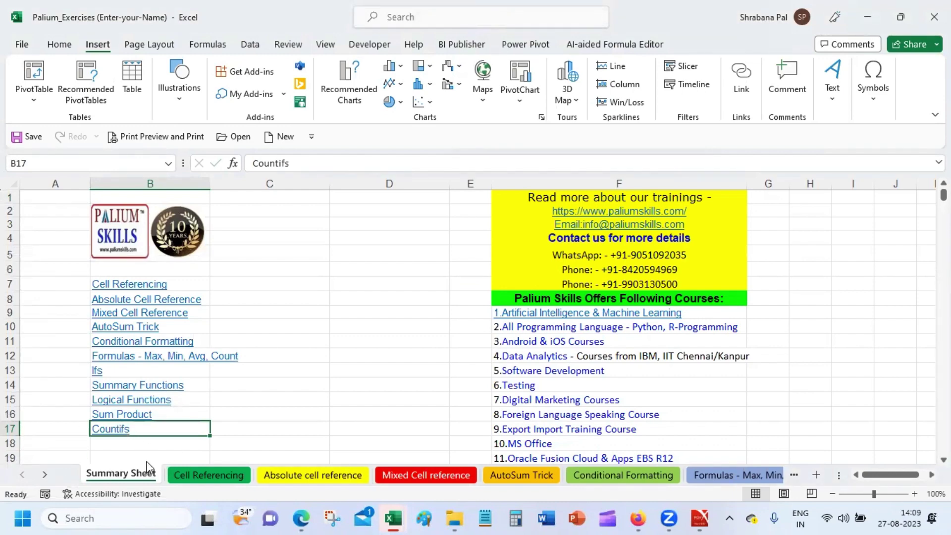
click(155, 443)
Type 'Dates-1' into B18 and 'Dates-2' into B19 under Countifs.
key(Down)
key(Down)
key(Down)
key(Down)
key(Down)
key(Down)
key(Down)
key(Down)
key(Down)
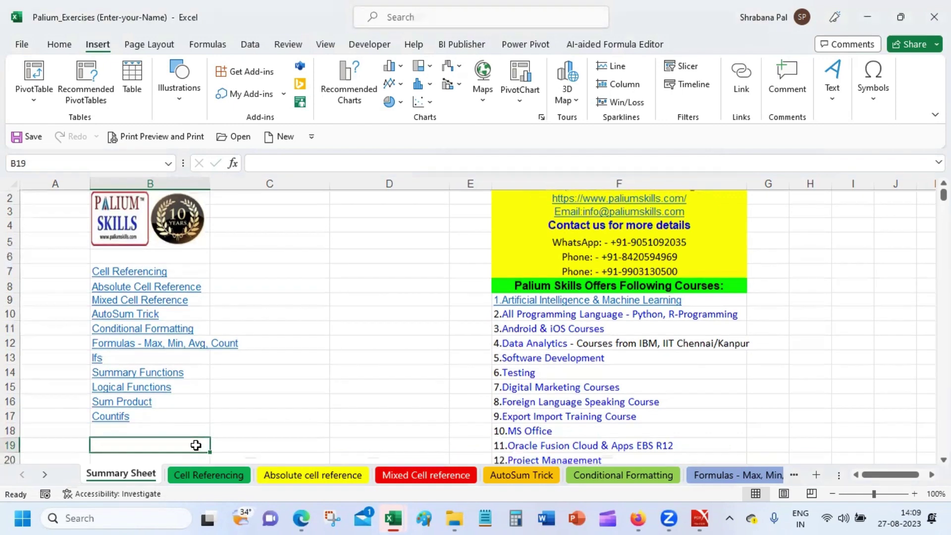
key(Down)
key(Down)
key(Down)
key(Down)
key(Down)
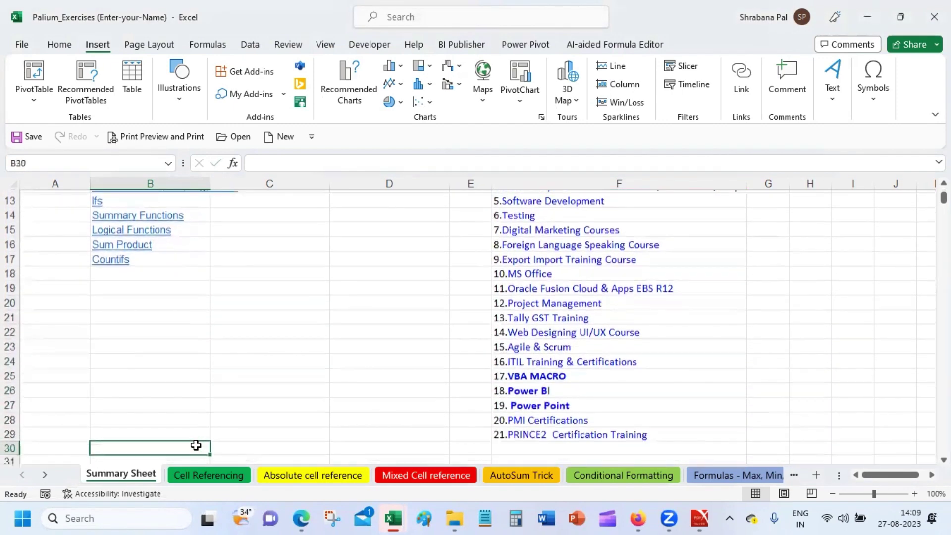
click(148, 254)
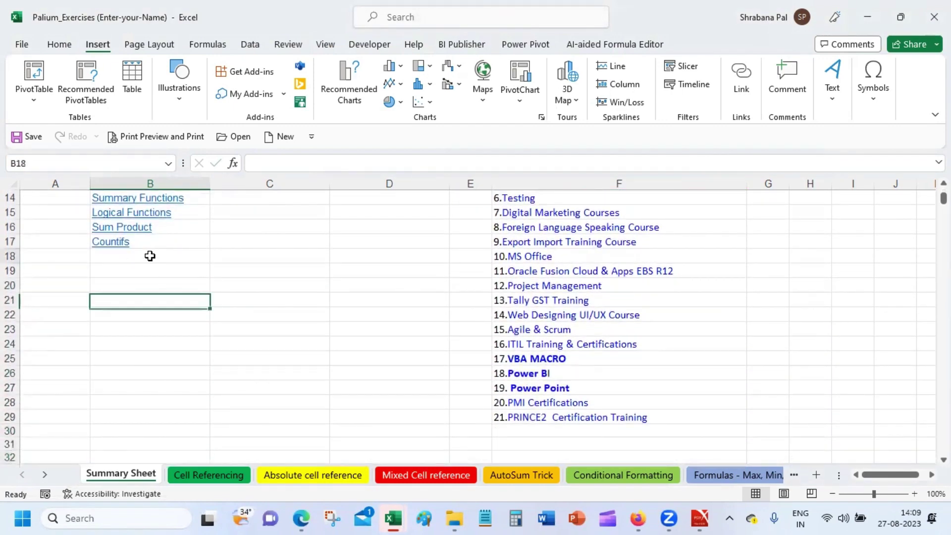
right_click(45, 476)
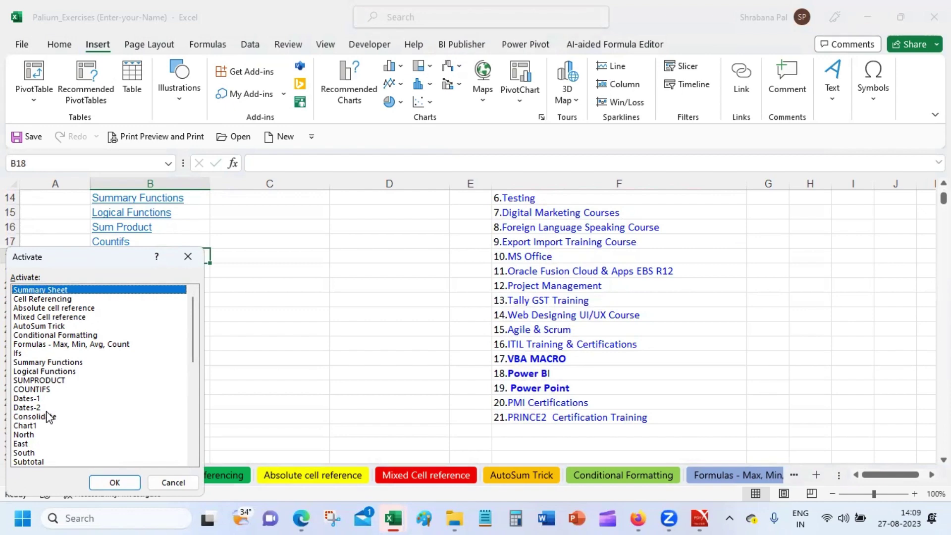
click(172, 483)
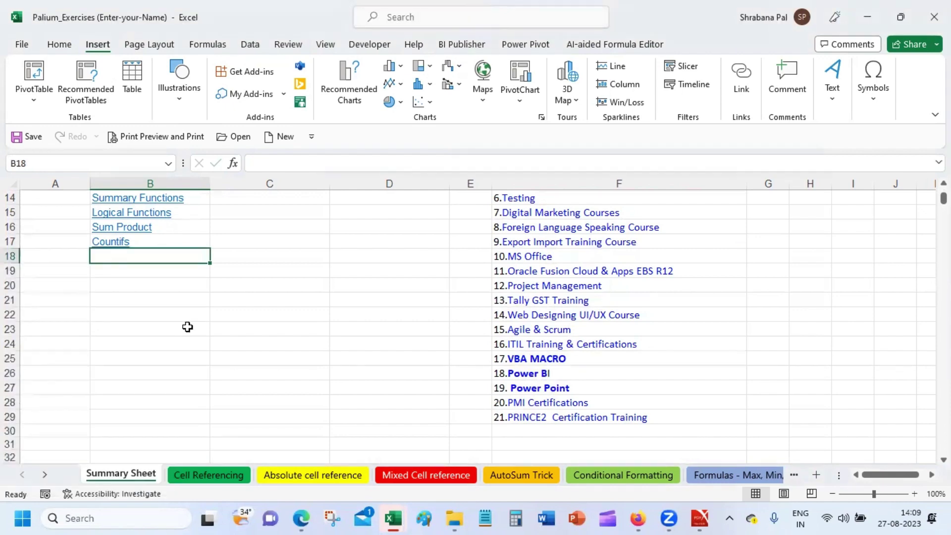
text(Dates)
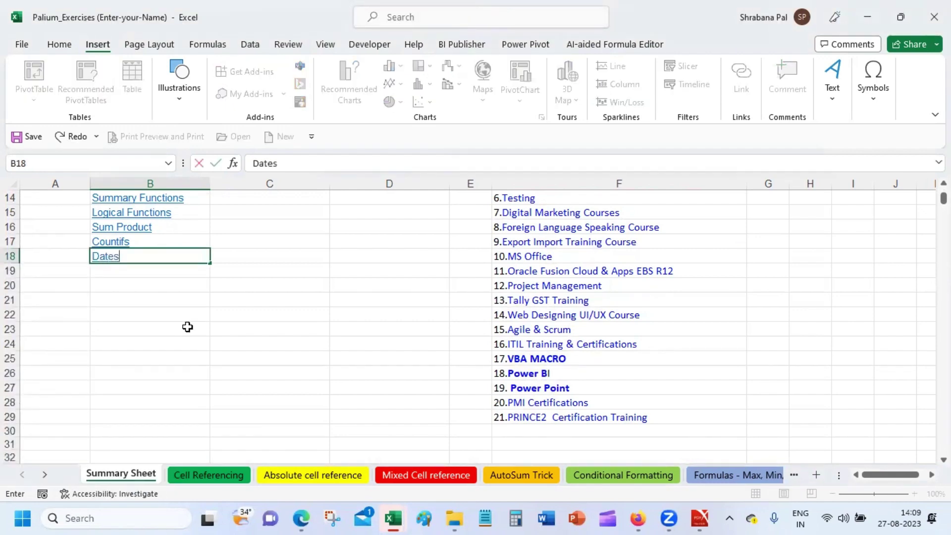
text(-1)
key(Return)
text(Dat)
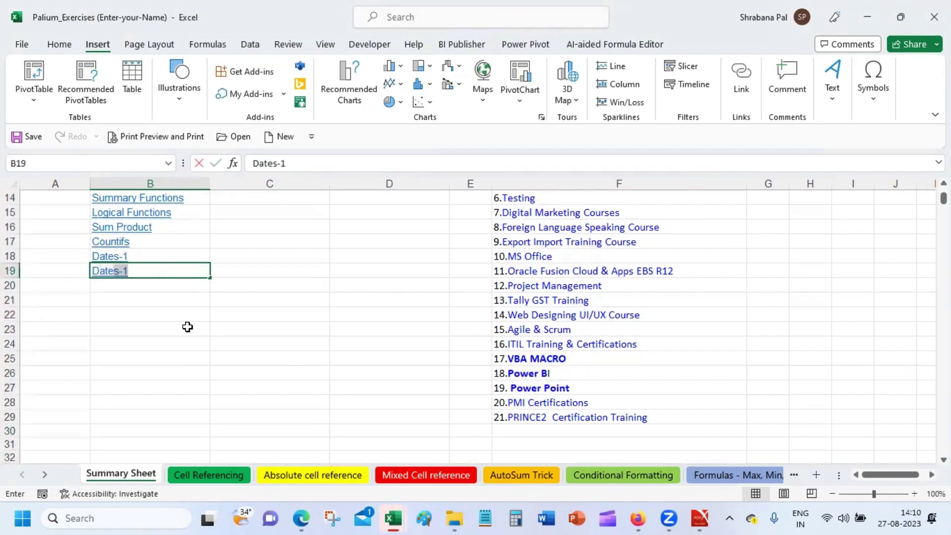
text(es-2)
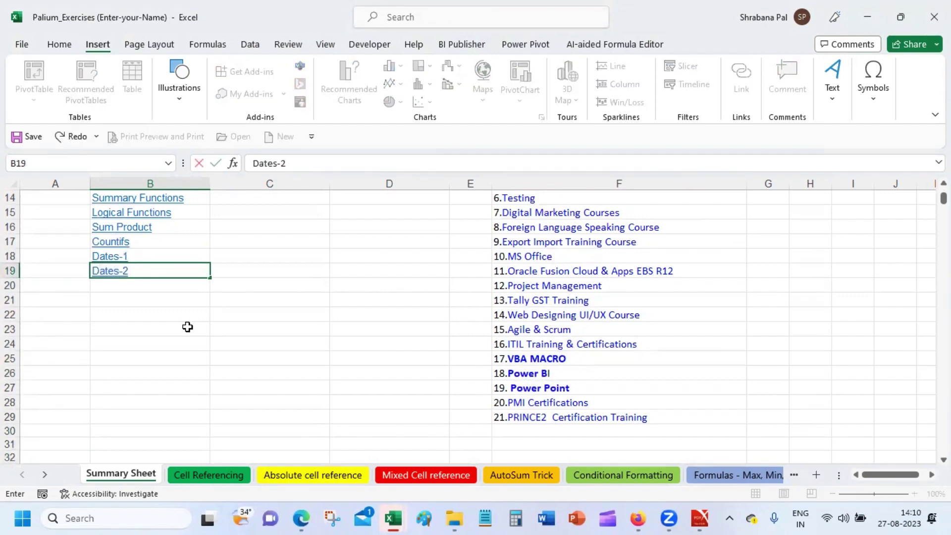
key(Return)
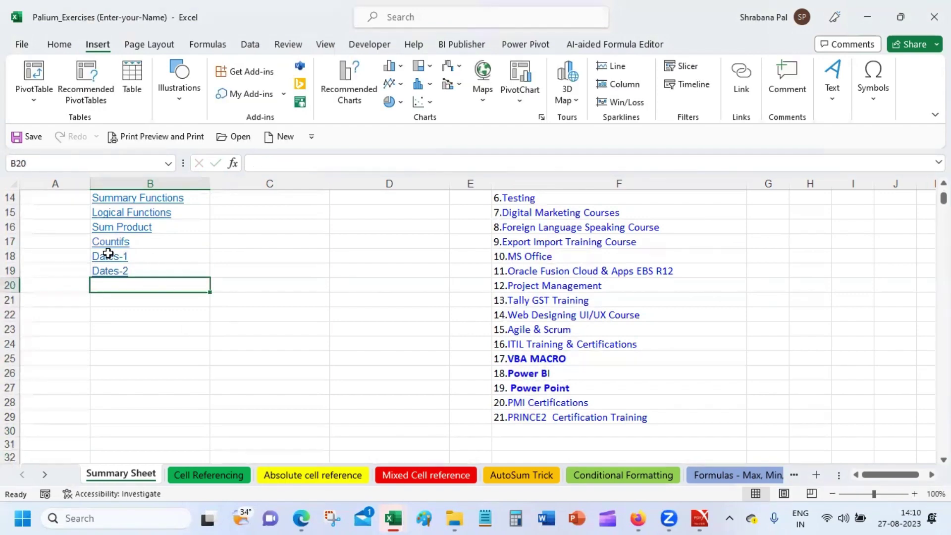
click(109, 255)
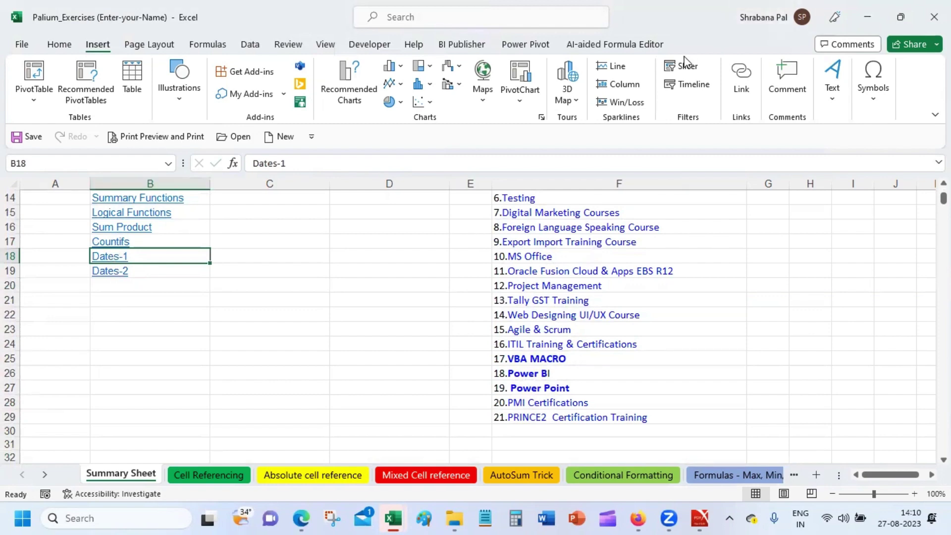
Link the Dates-1 entry in B18 to the Dates-1 sheet.
click(738, 81)
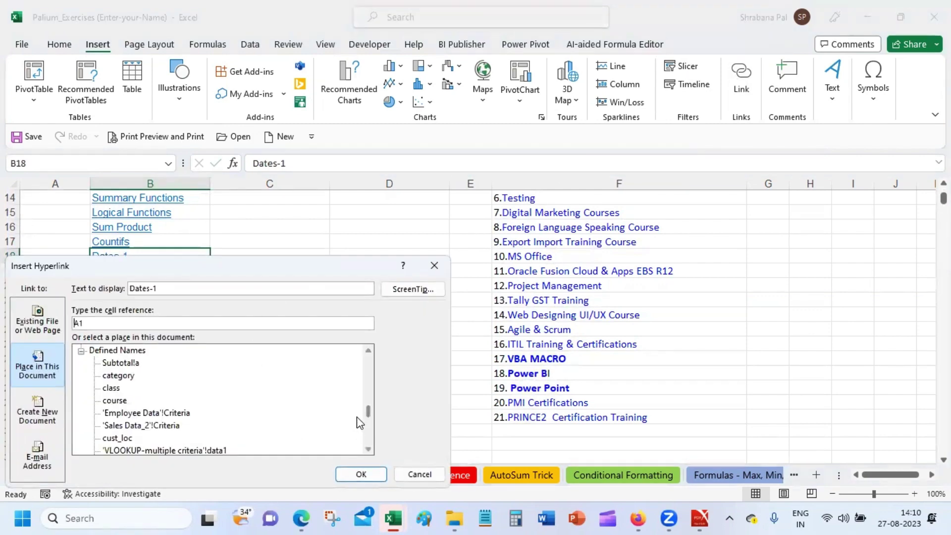
drag(371, 413, 371, 377)
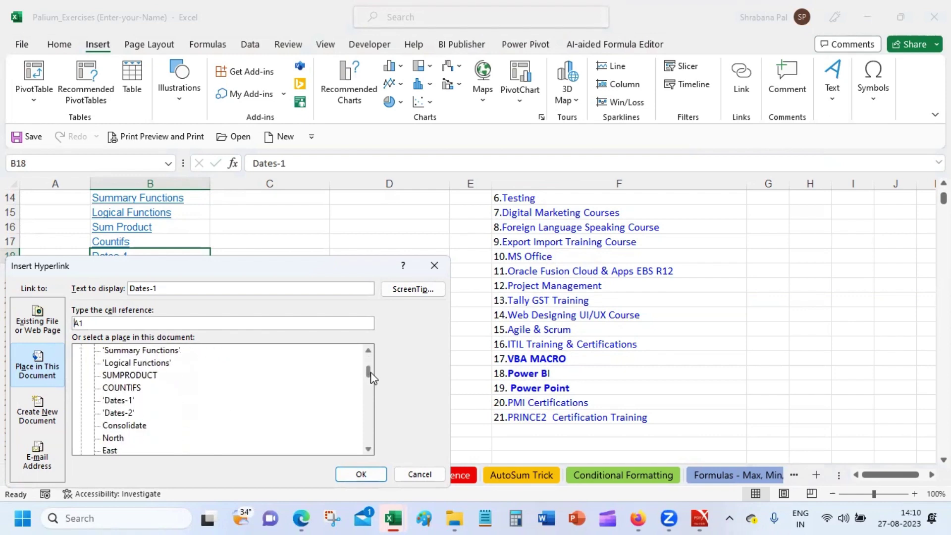
click(120, 400)
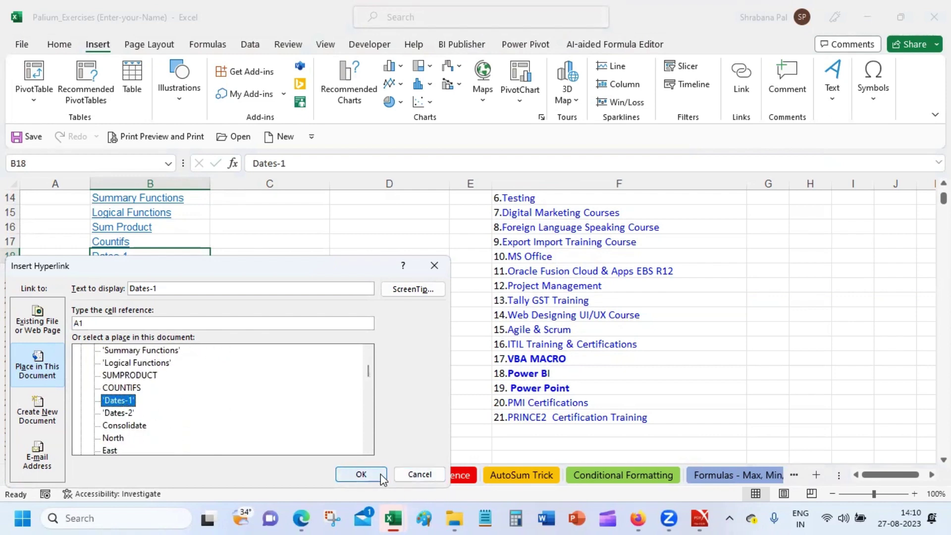
click(380, 474)
Link the Dates-2 entry in B19 to the Dates-2 sheet.
click(172, 273)
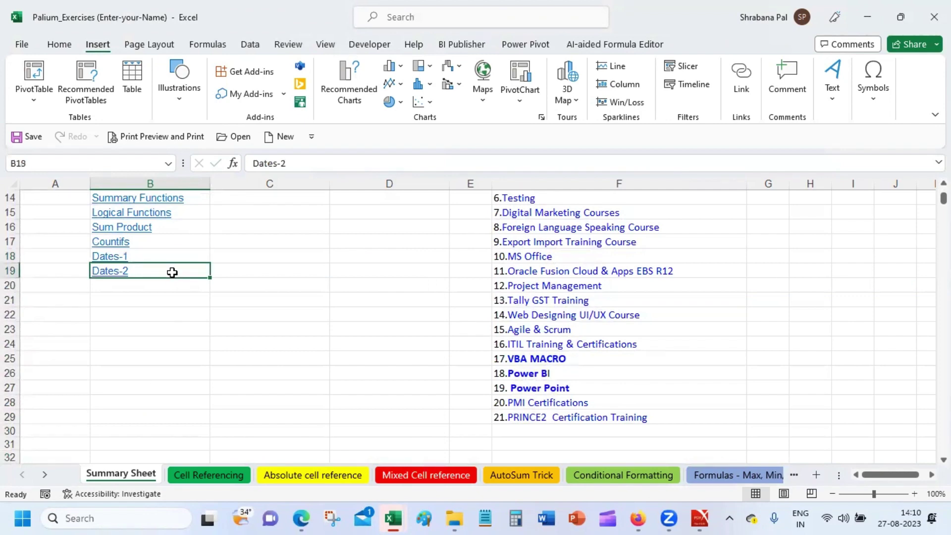
click(740, 72)
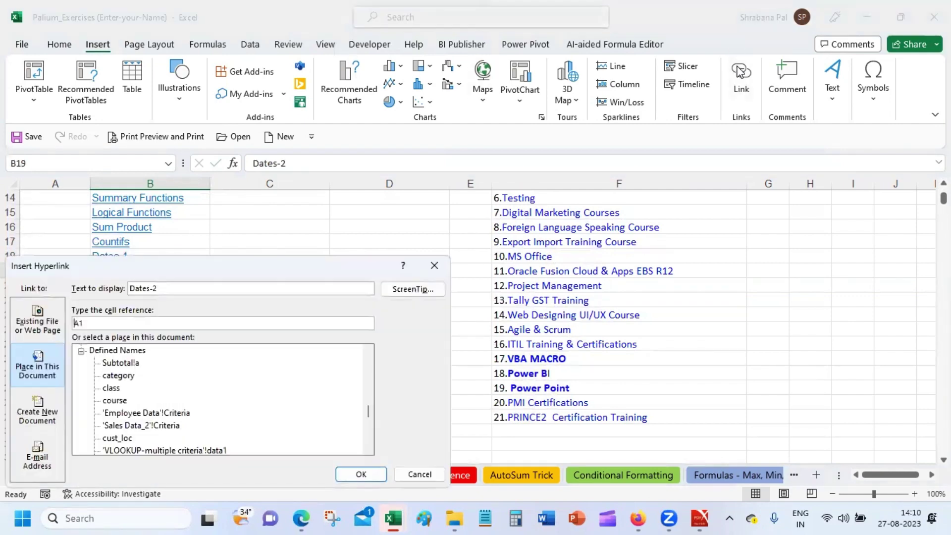
scroll(365, 371, up, 10)
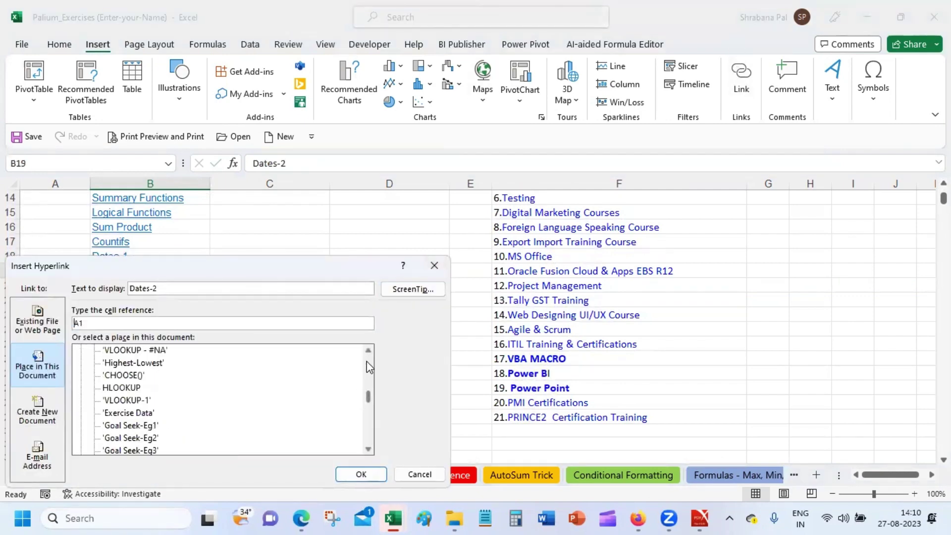
scroll(368, 367, up, 3)
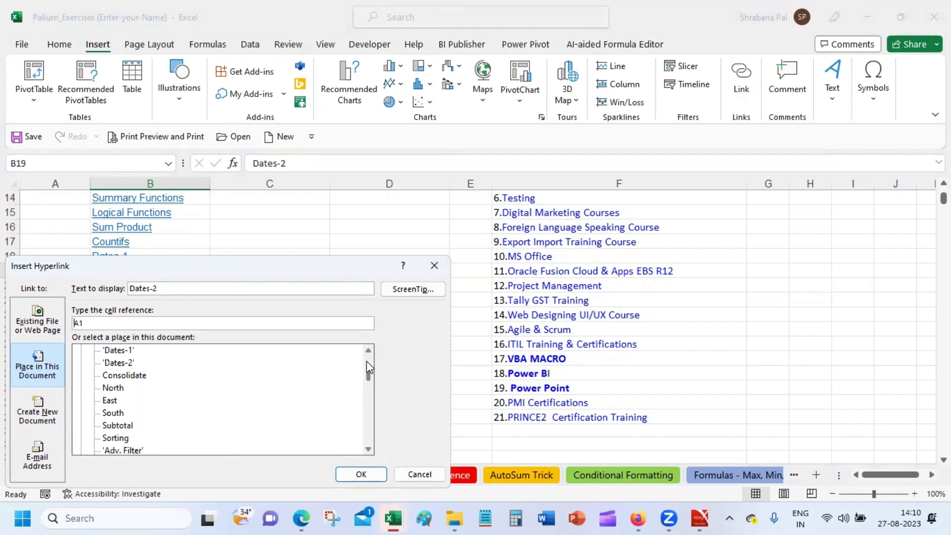
click(132, 363)
click(359, 476)
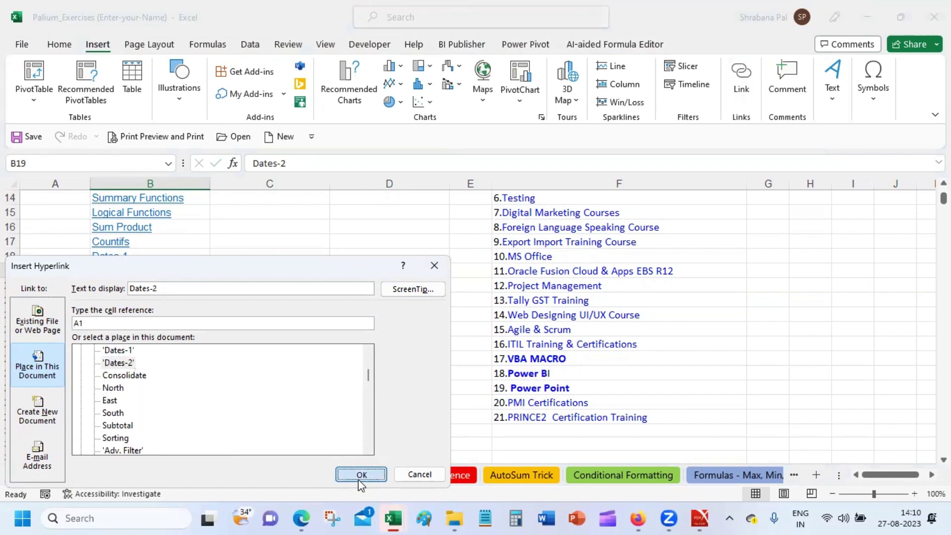
click(369, 330)
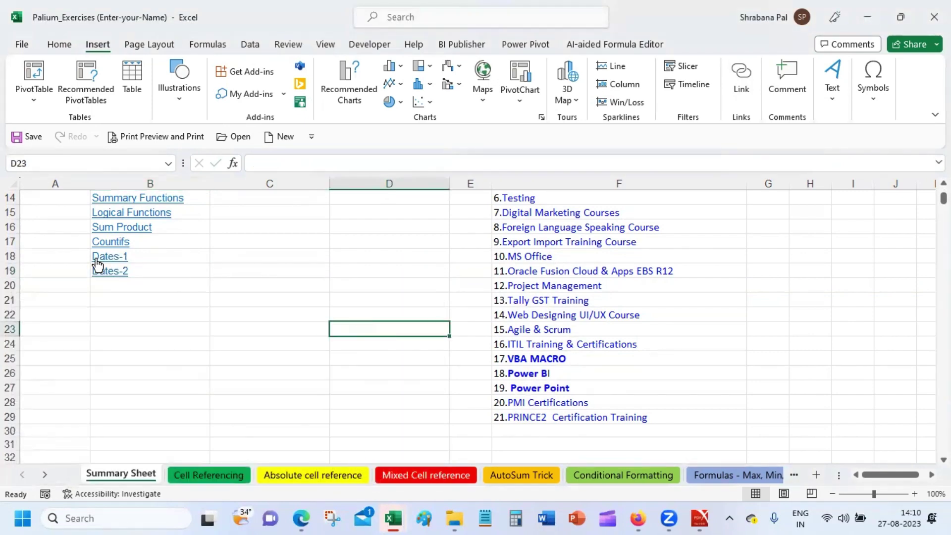
Test the Dates-1 and Dates-2 links with Back, then bring up the Cell Referencing sheet's options.
click(113, 255)
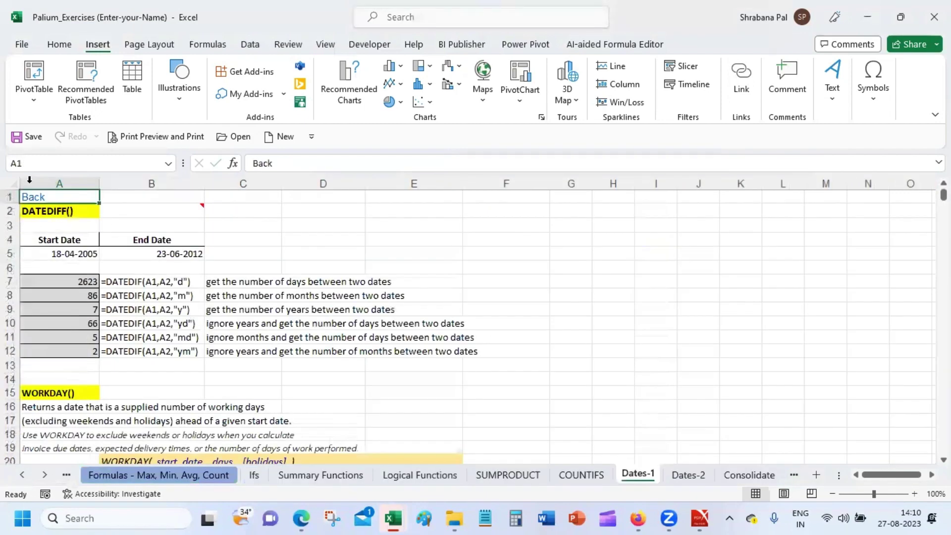
click(30, 198)
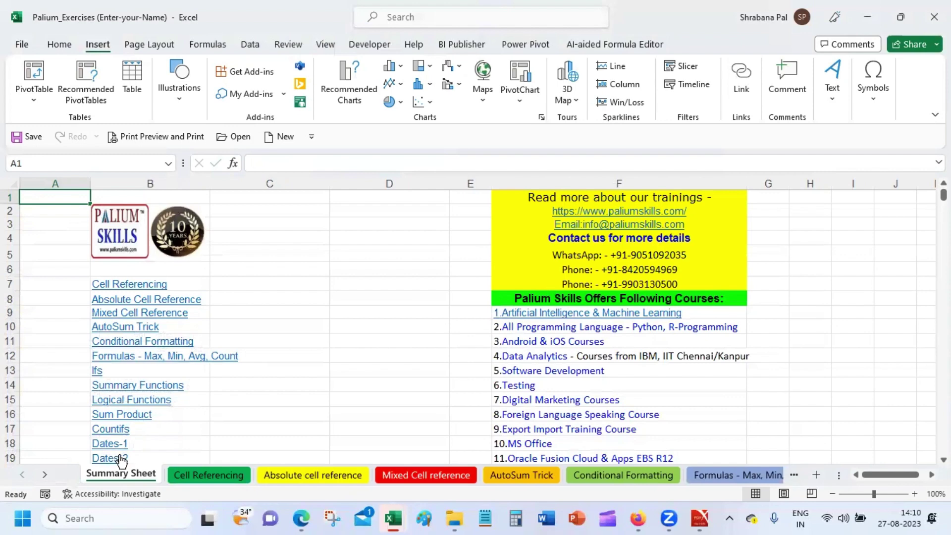
click(115, 458)
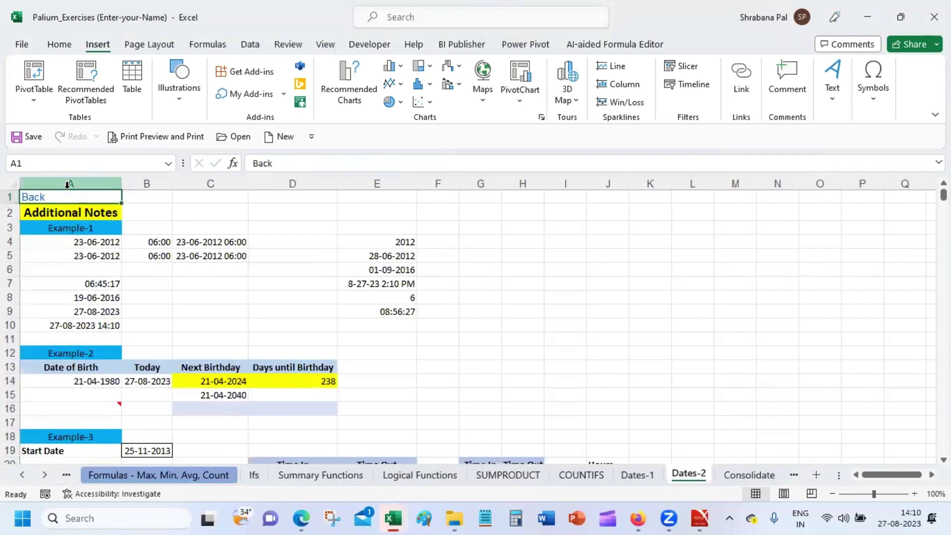
click(37, 198)
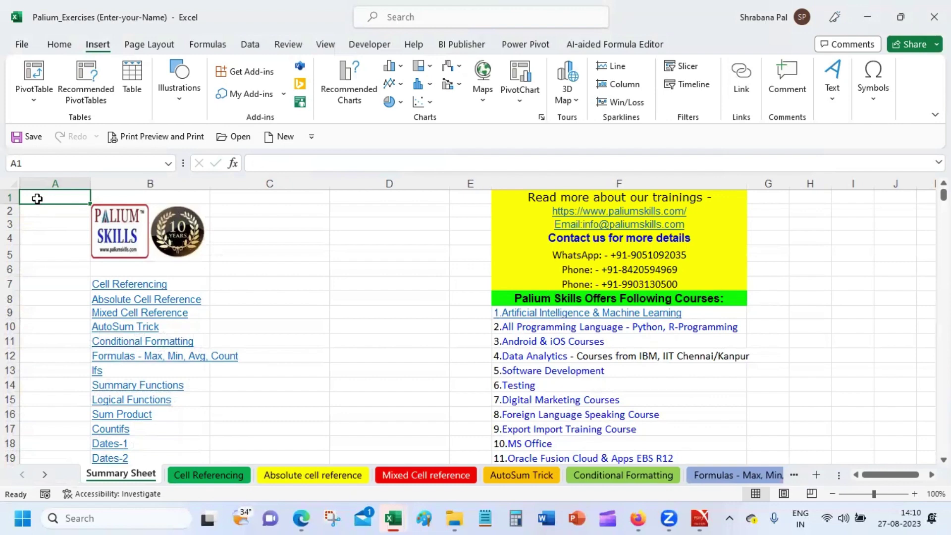
click(229, 477)
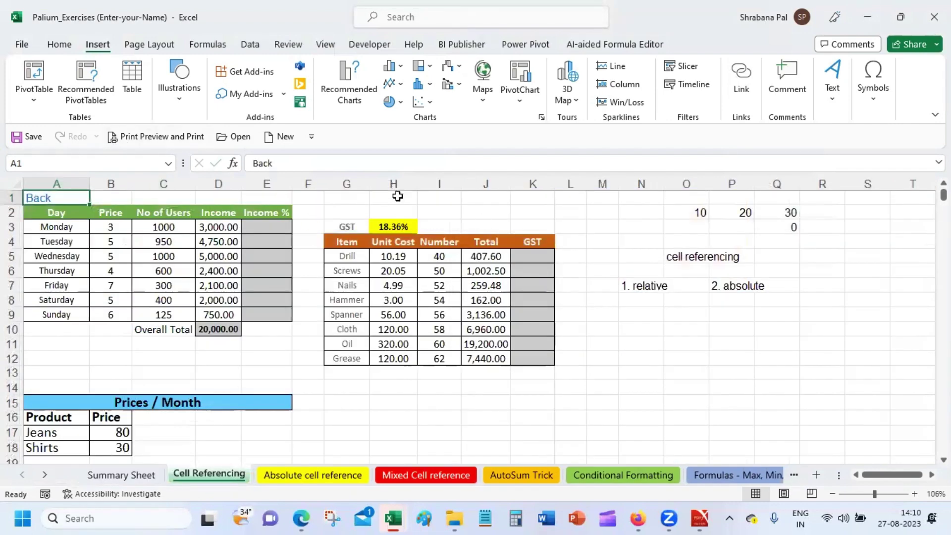
right_click(229, 479)
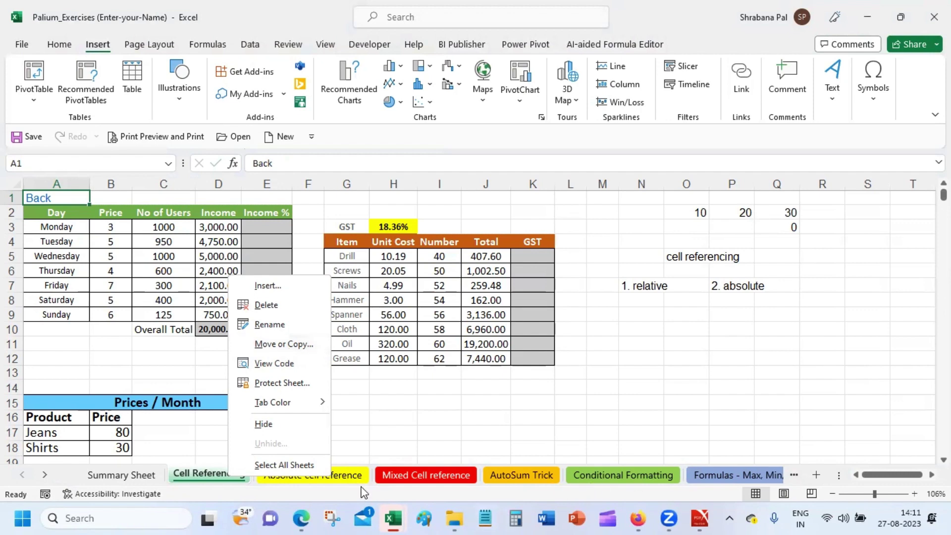
Ungroup the sheets and save the workbook.
click(305, 464)
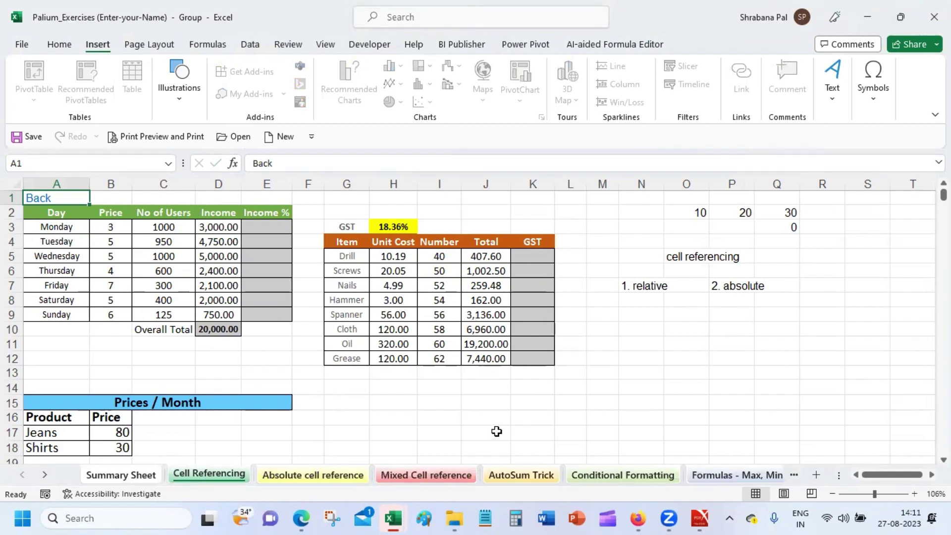
right_click(305, 476)
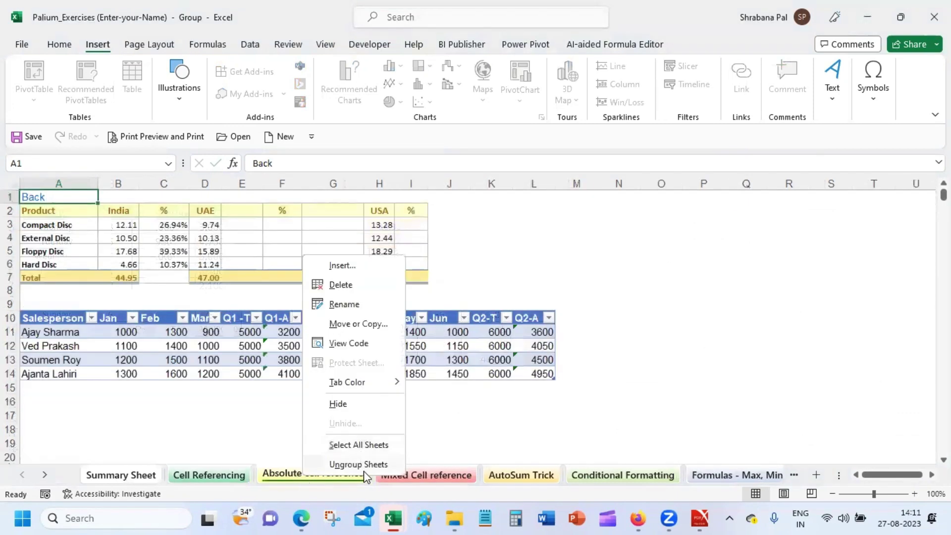
click(366, 466)
click(378, 427)
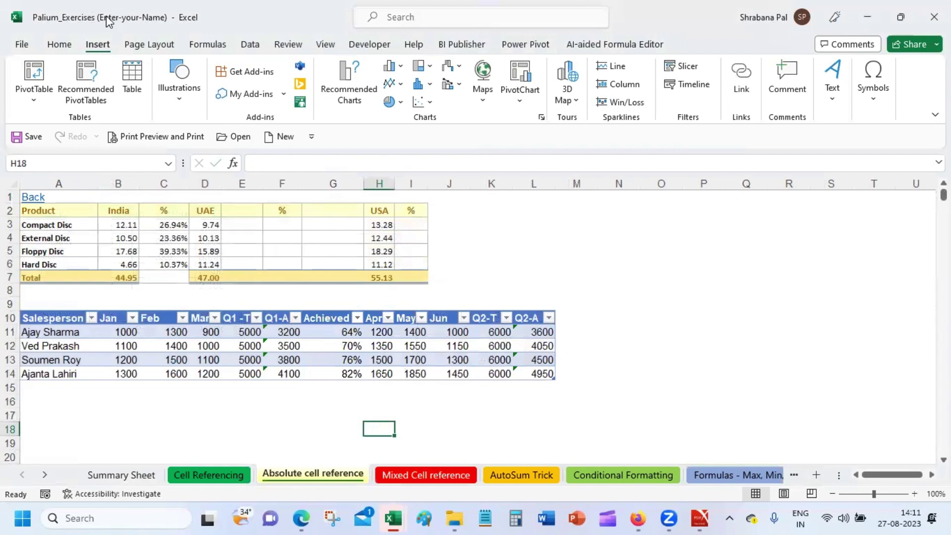
click(29, 136)
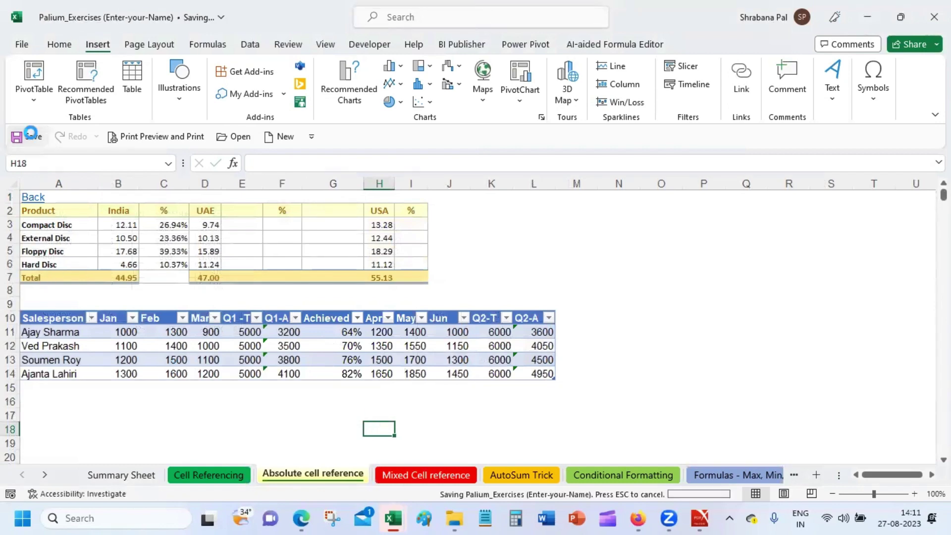
click(524, 267)
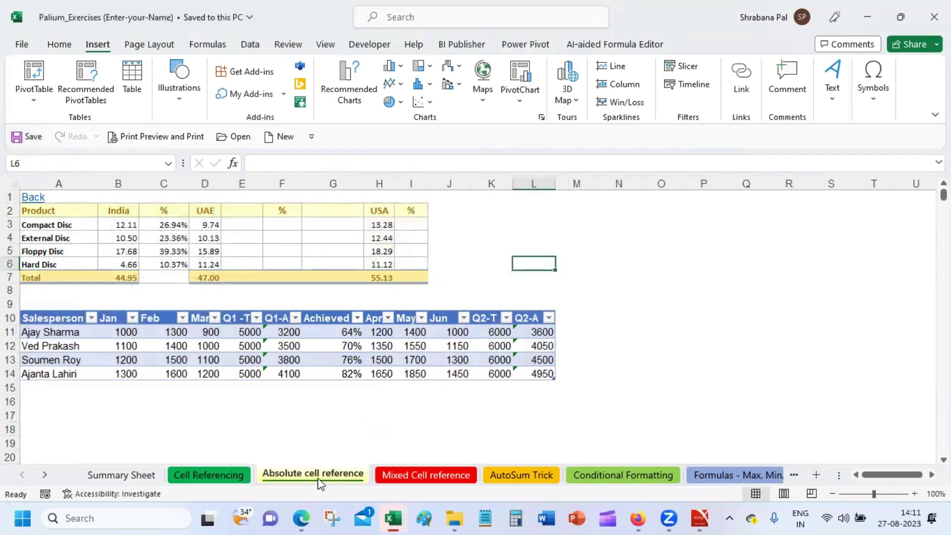
Group all the sheets together again and select cell K1.
right_click(333, 474)
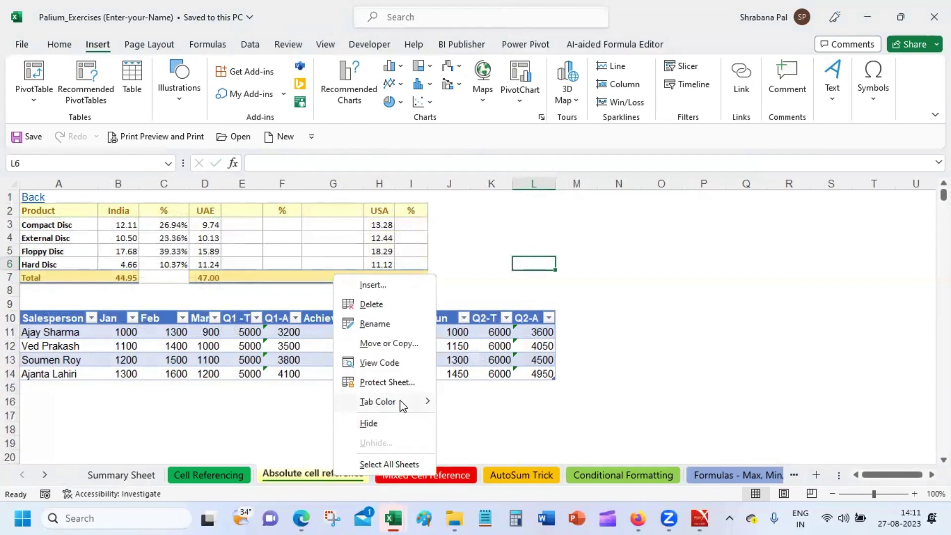
click(396, 464)
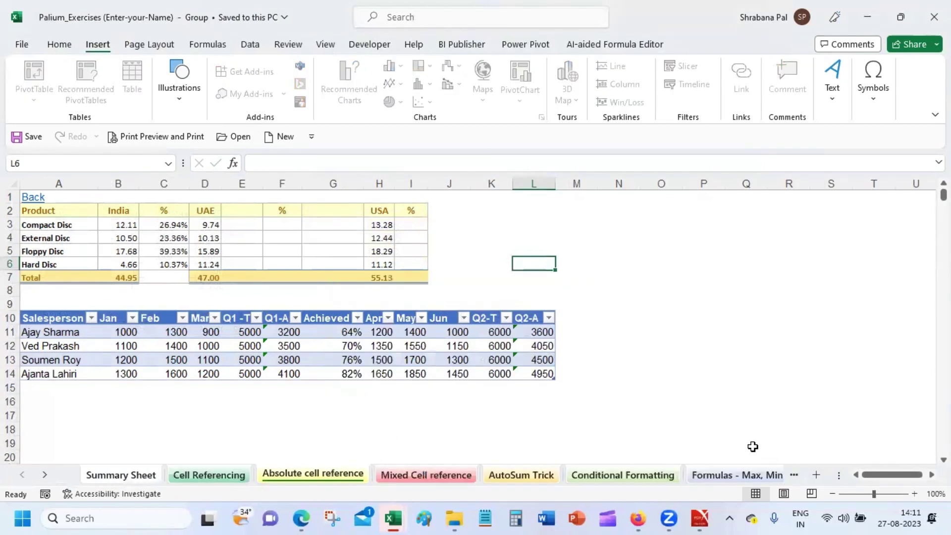
click(490, 197)
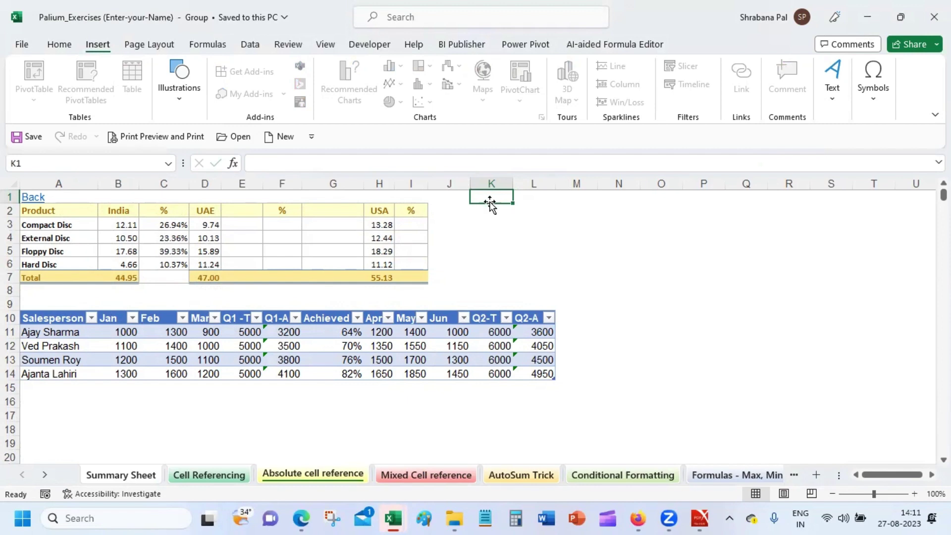
Copy the Back link from cell A1 with the sheets ungrouped.
click(74, 192)
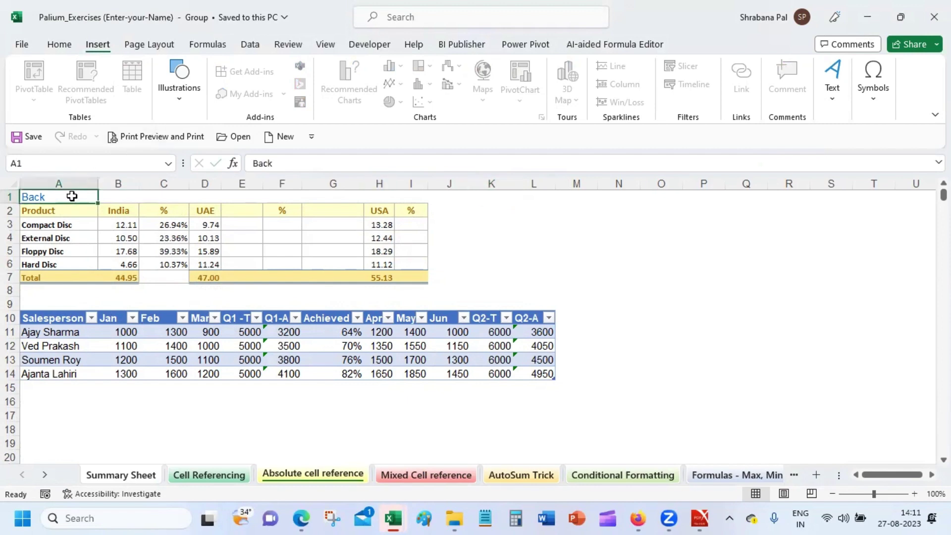
right_click(339, 474)
click(406, 459)
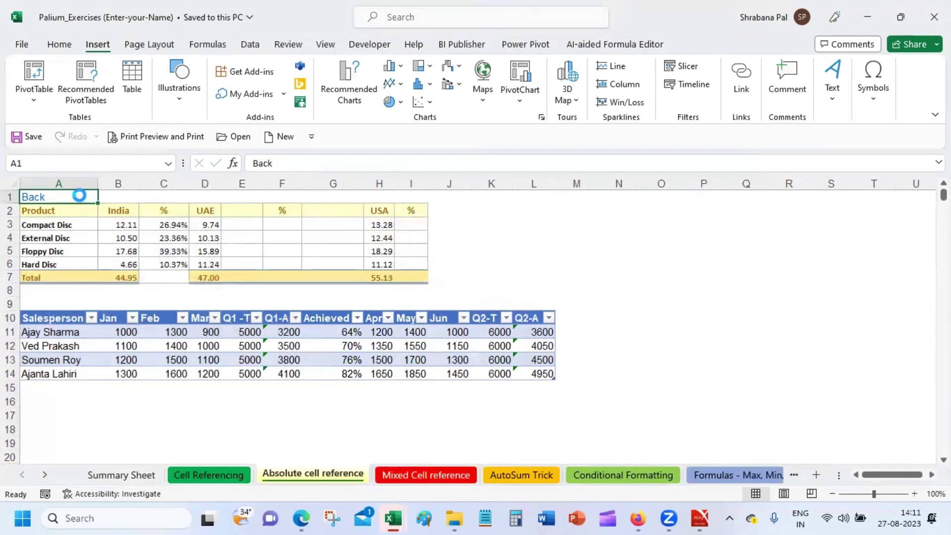
key(ctrl+c)
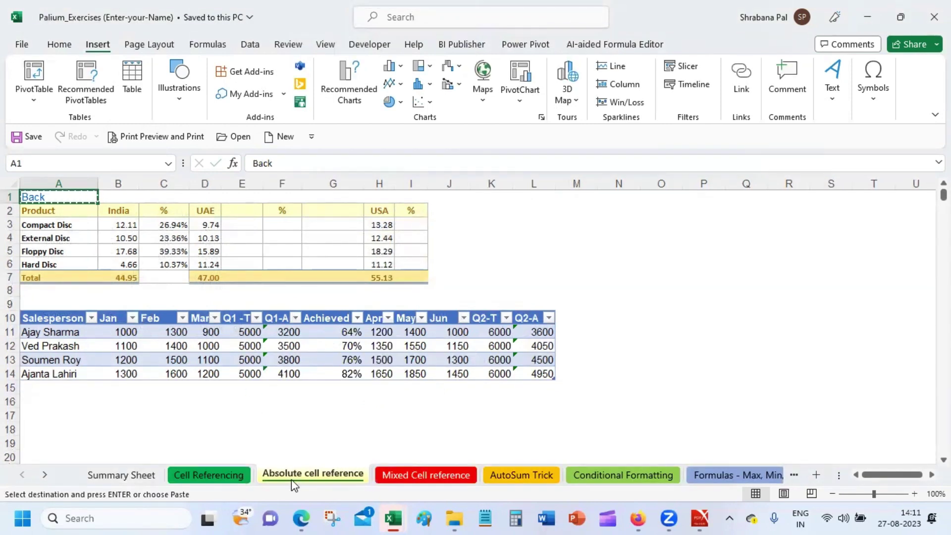
Paste the Back link into L1 on all grouped sheets, then follow it to Summary Sheet.
right_click(299, 477)
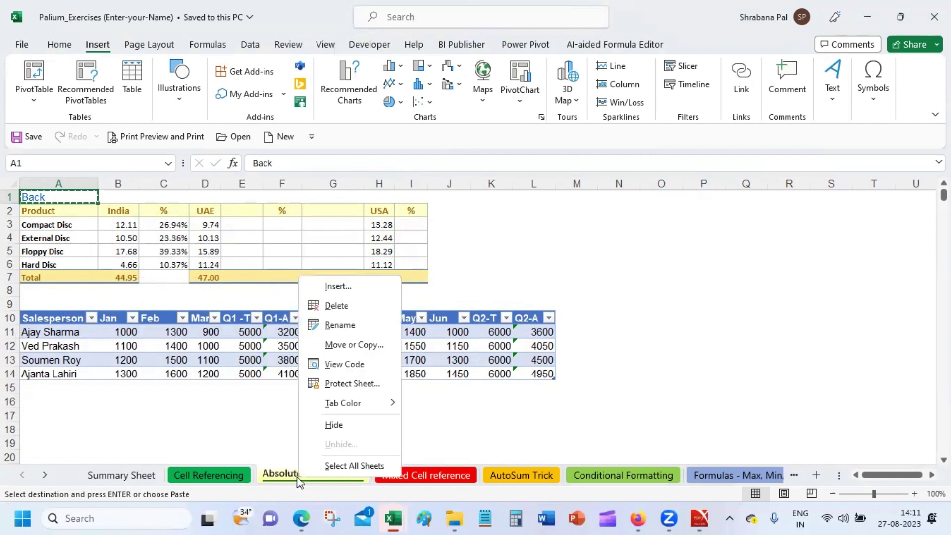
click(325, 461)
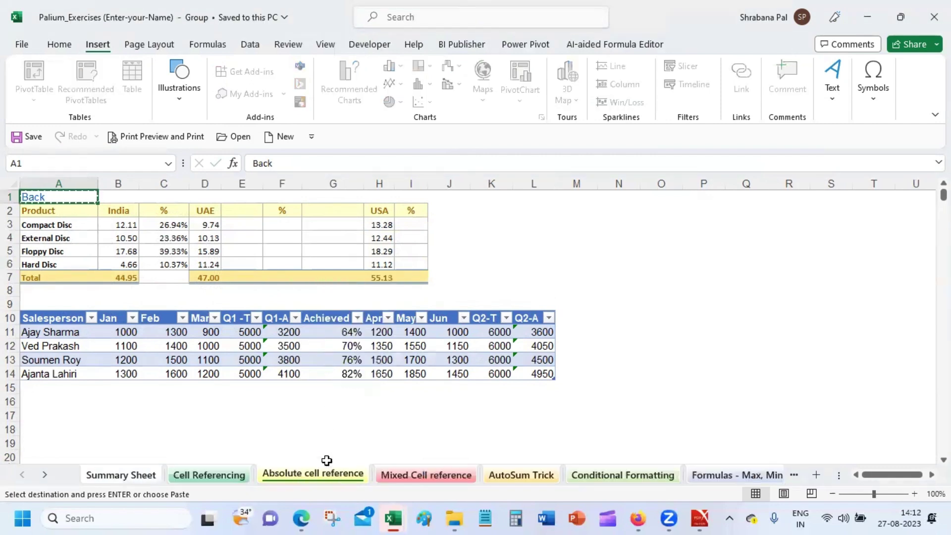
click(543, 197)
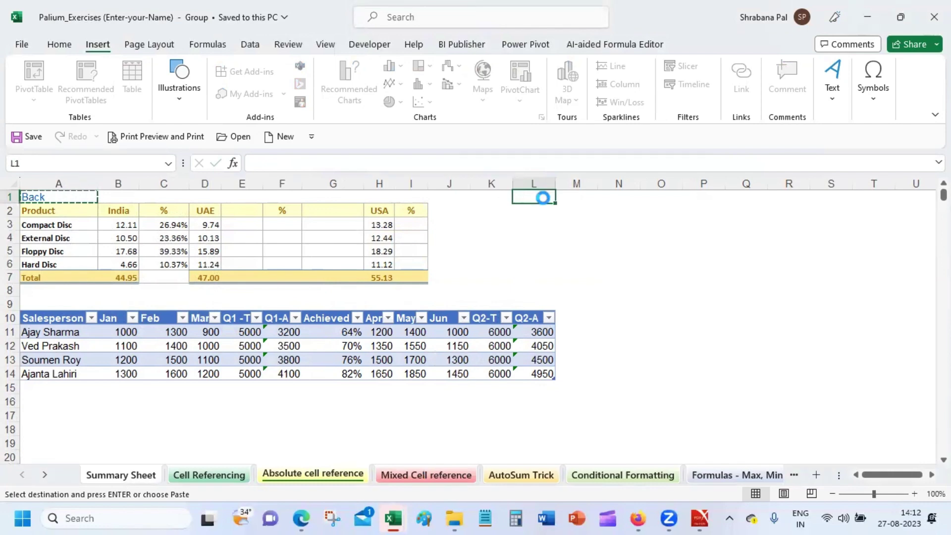
key(ctrl+v)
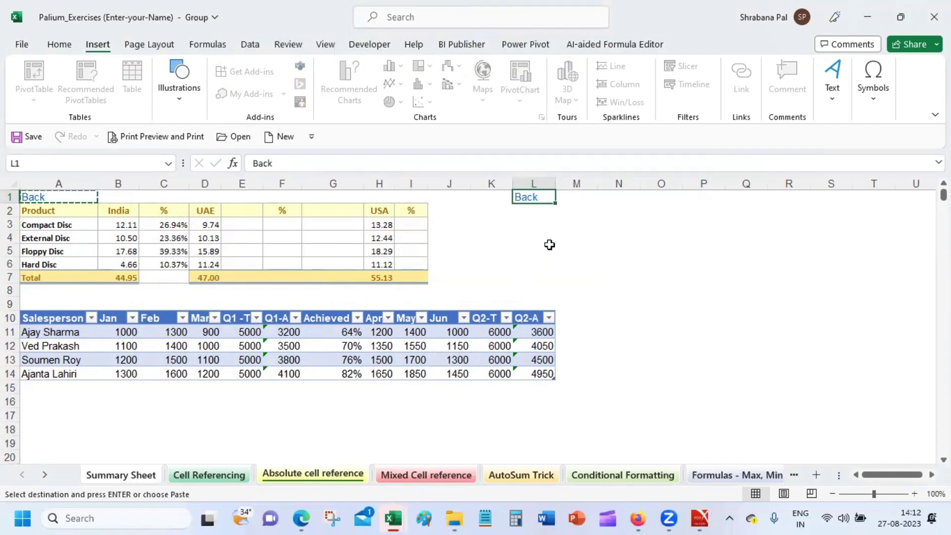
click(547, 246)
click(533, 198)
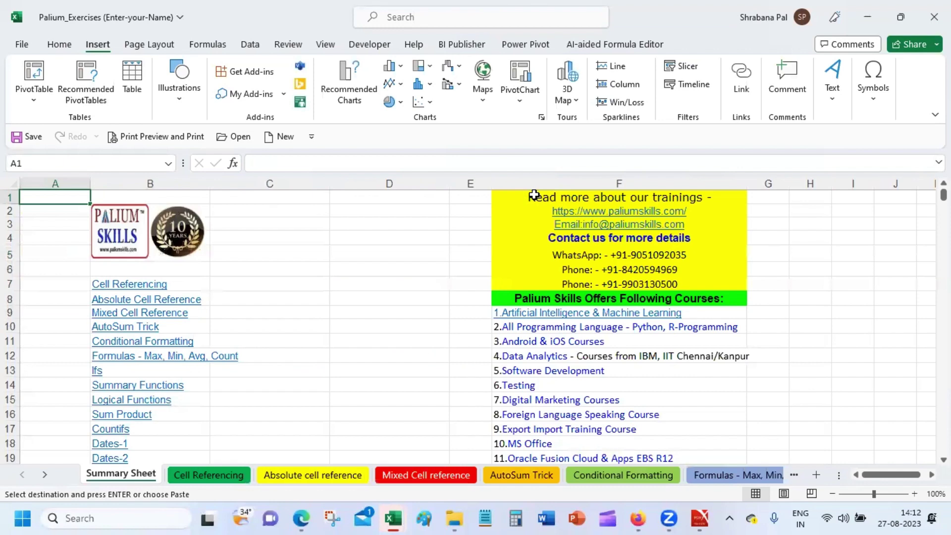
Test L1 Back links on Absolute cell reference, Conditional Formatting and Formulas sheets, ending on Cell Referencing.
click(325, 479)
click(529, 200)
click(600, 475)
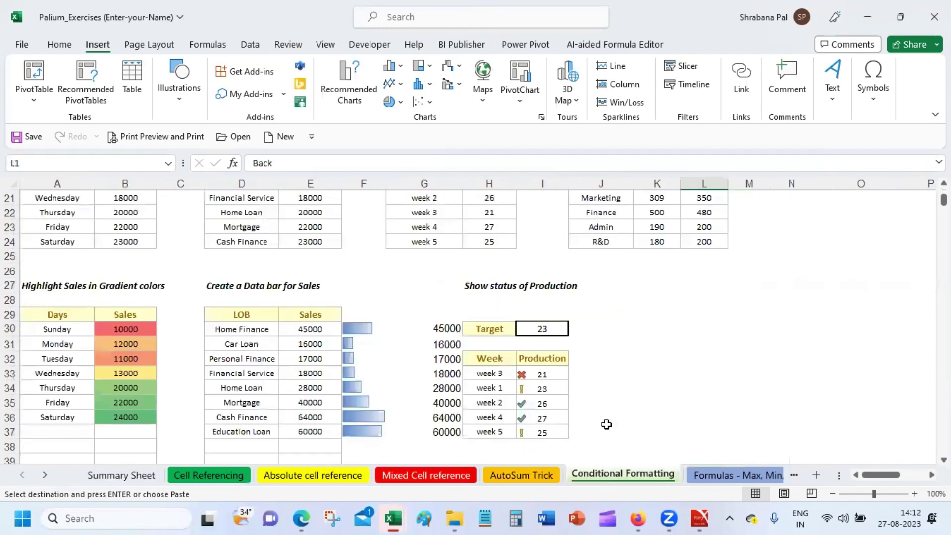
drag(944, 201, 943, 196)
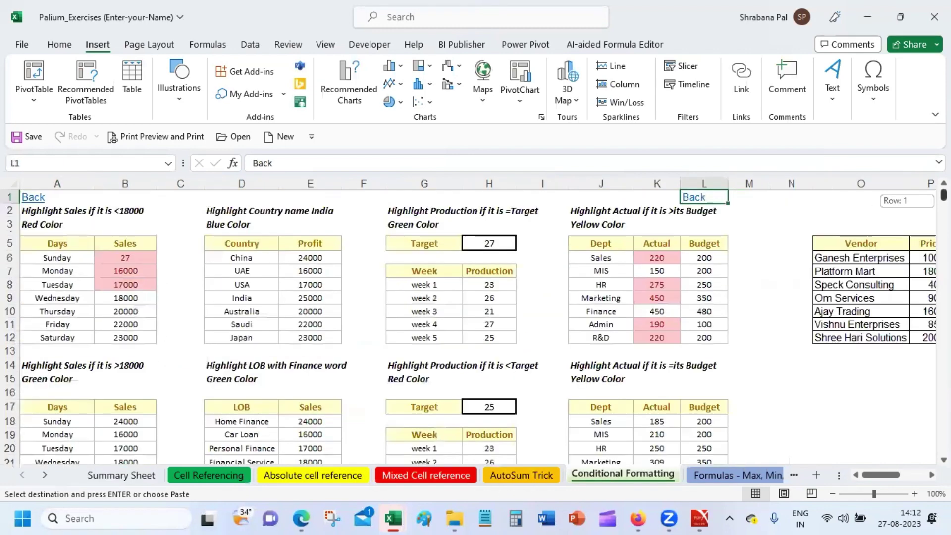
click(705, 197)
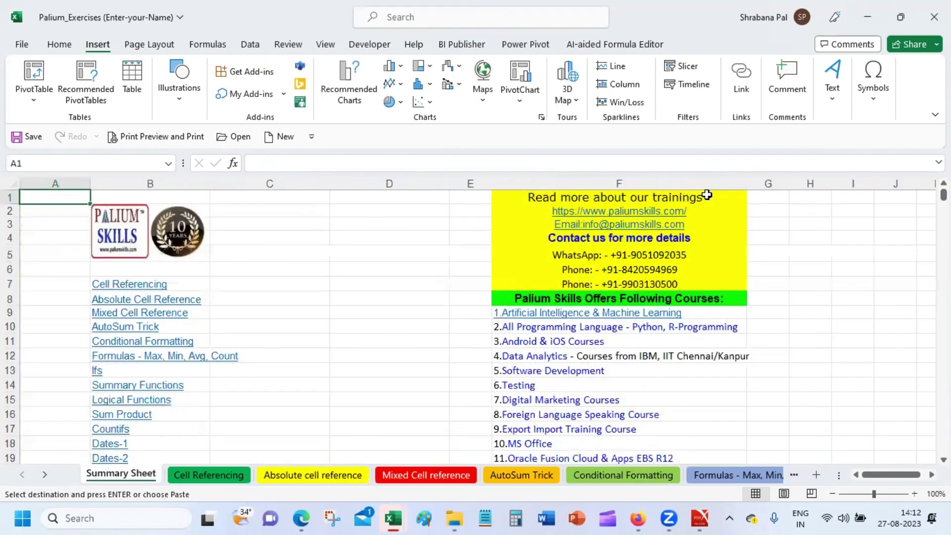
click(738, 474)
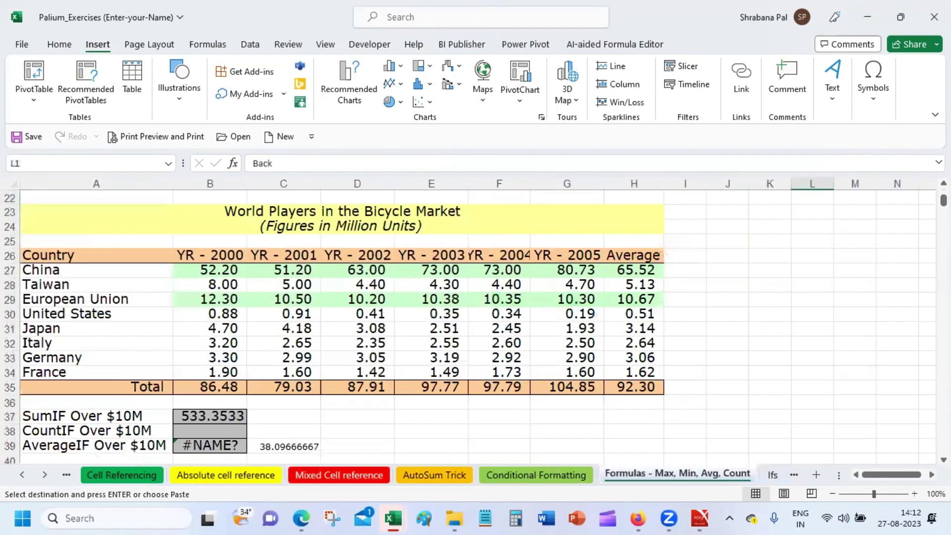
drag(943, 200, 944, 196)
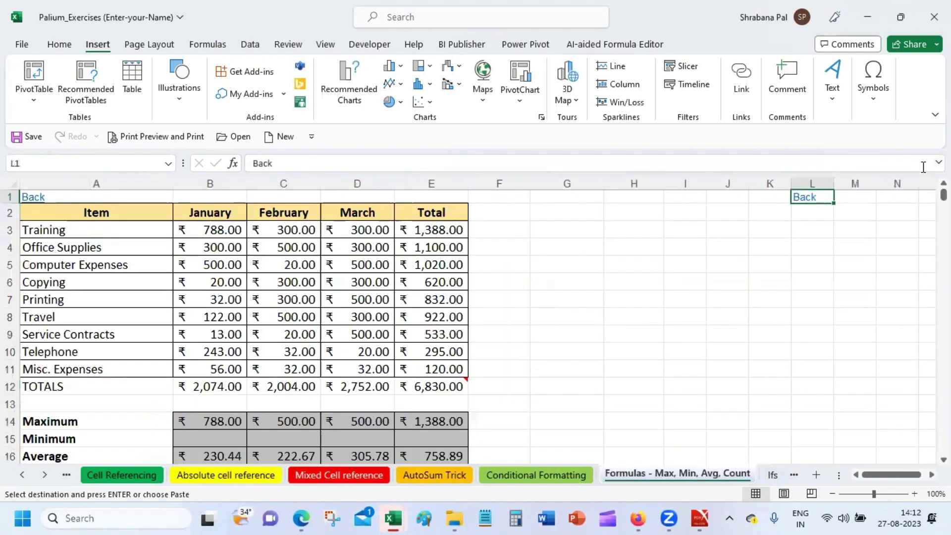
click(809, 198)
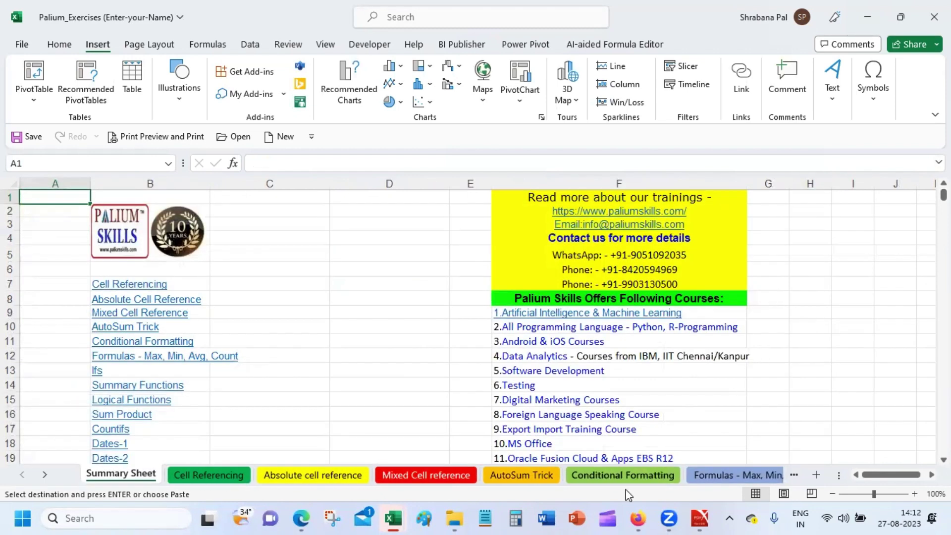
click(212, 476)
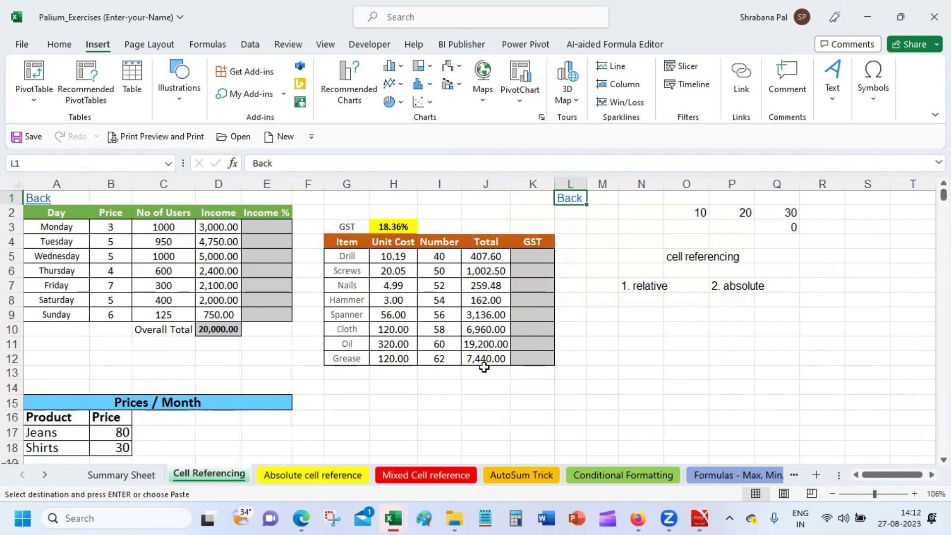
click(741, 82)
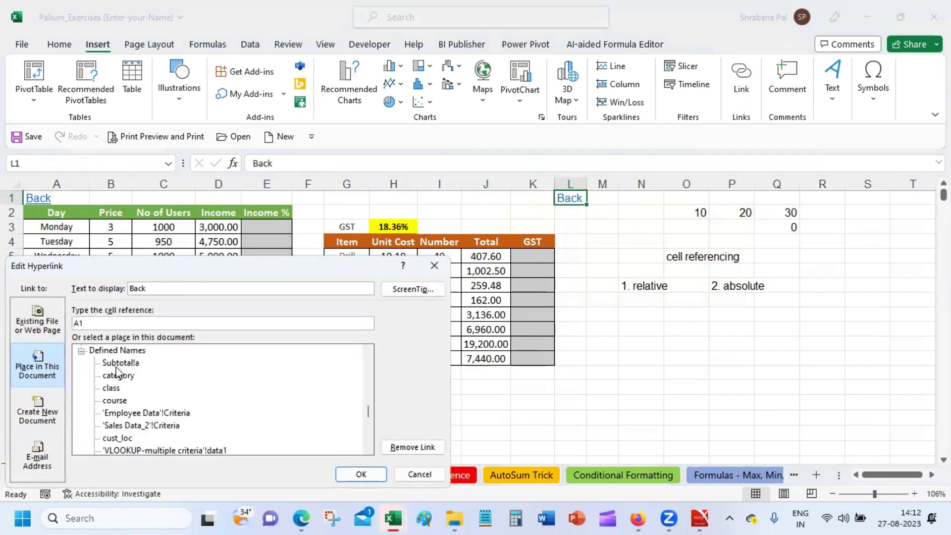
drag(367, 410, 373, 356)
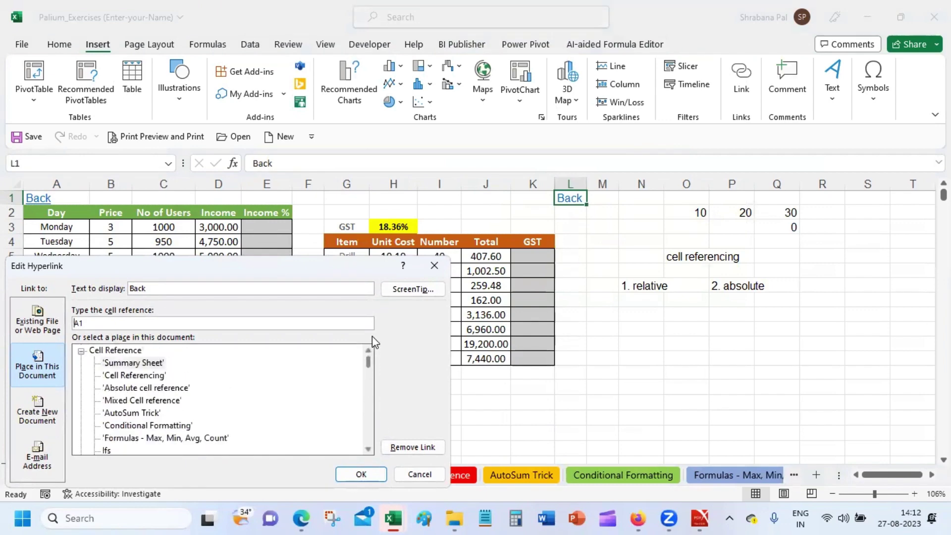
click(124, 364)
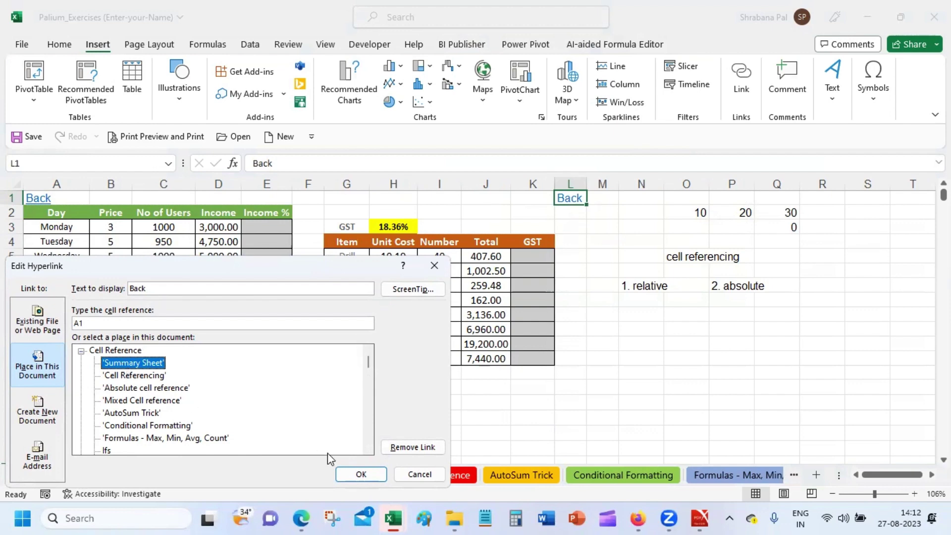
click(419, 474)
click(689, 387)
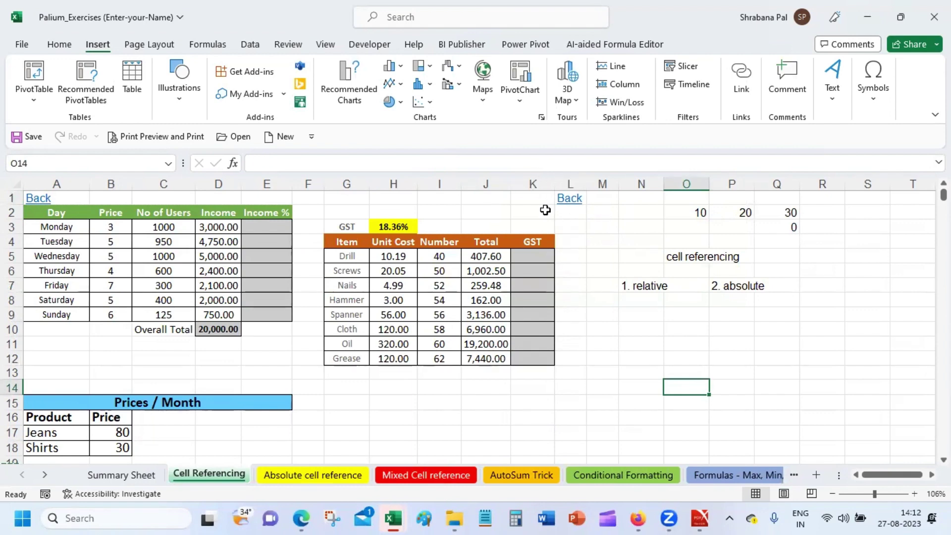
click(575, 212)
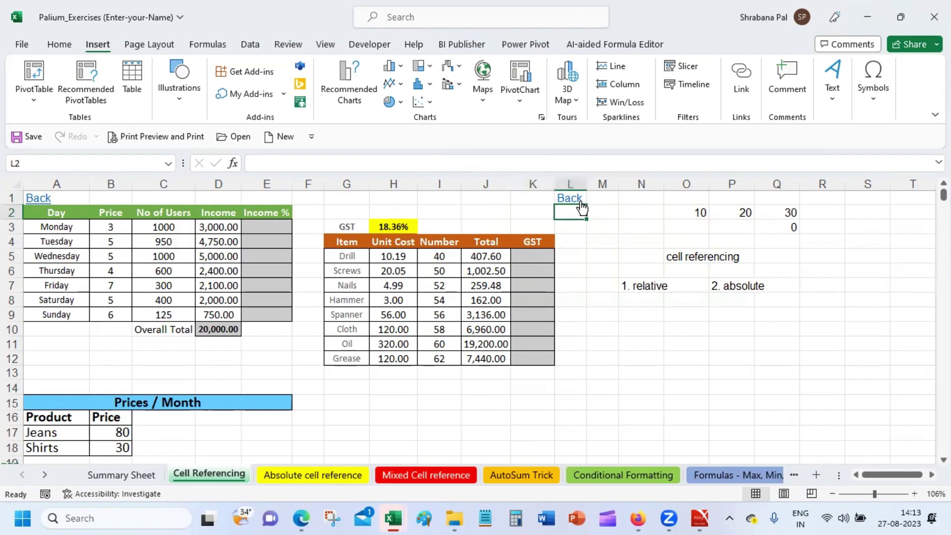
Step between cells L1 and L2 on Cell Referencing to inspect the Back link.
click(606, 196)
key(Left)
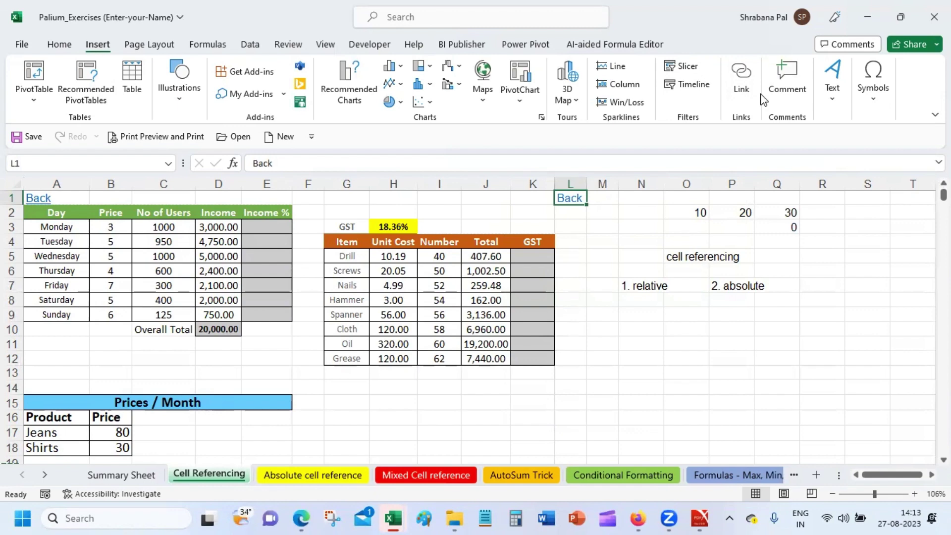
key(Return)
key(Up)
key(Return)
key(Up)
key(Return)
key(Up)
key(Return)
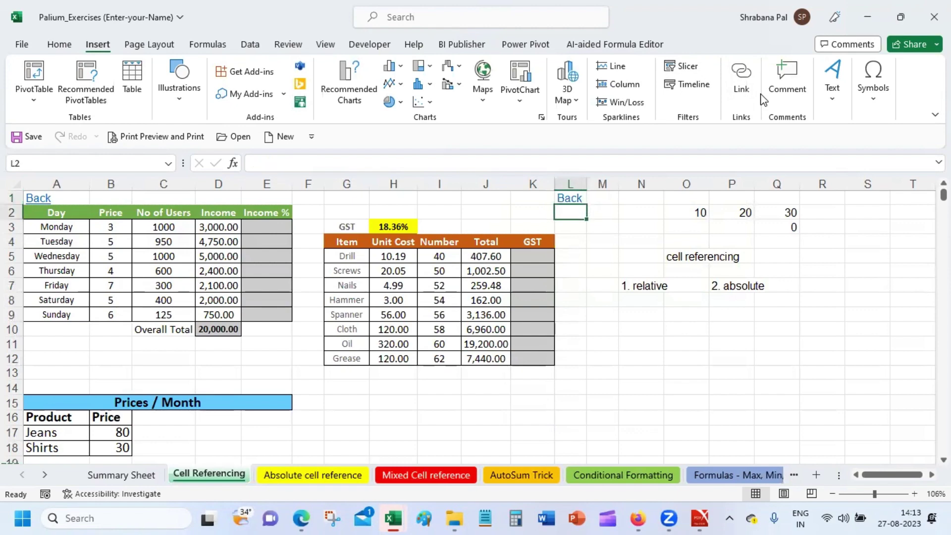
key(Up)
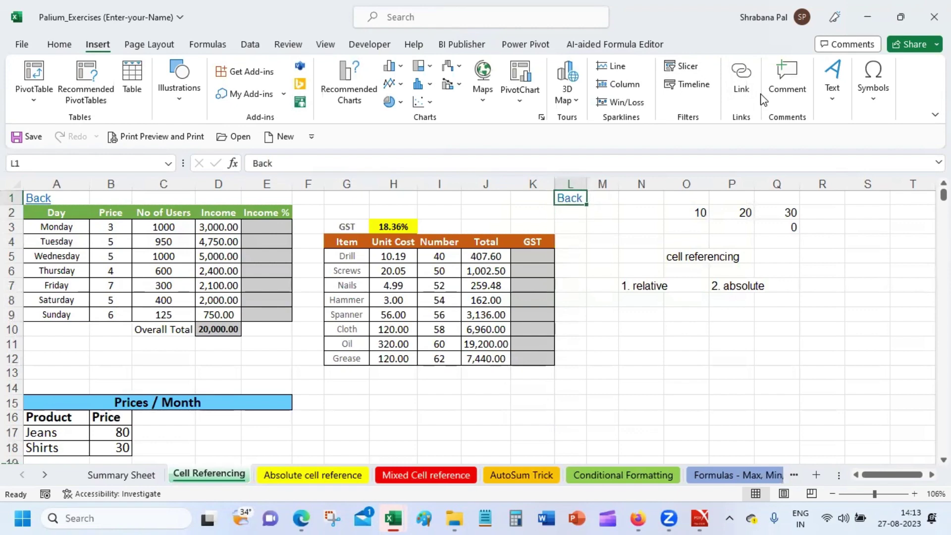
Reselect the Back link in L1 and copy it with Ctrl+C.
click(602, 228)
mouse_move(635, 517)
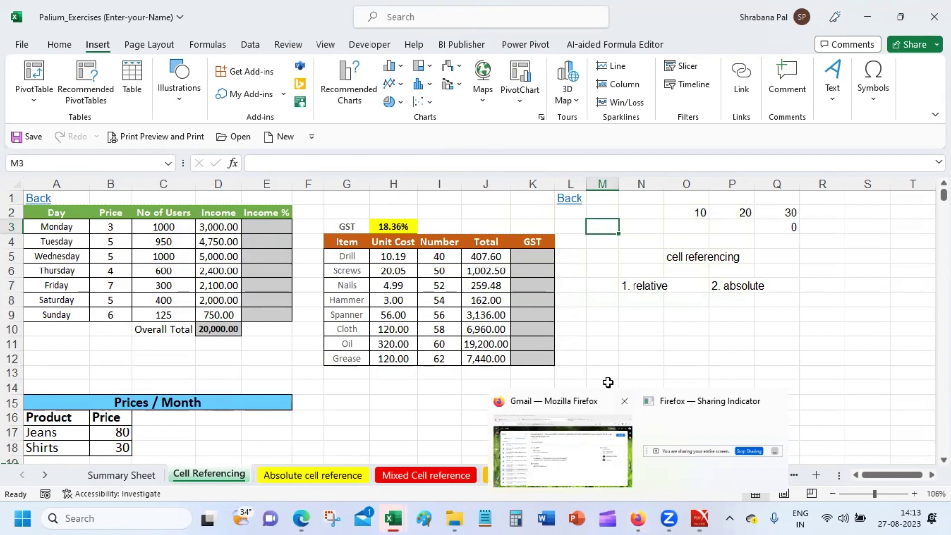
click(633, 328)
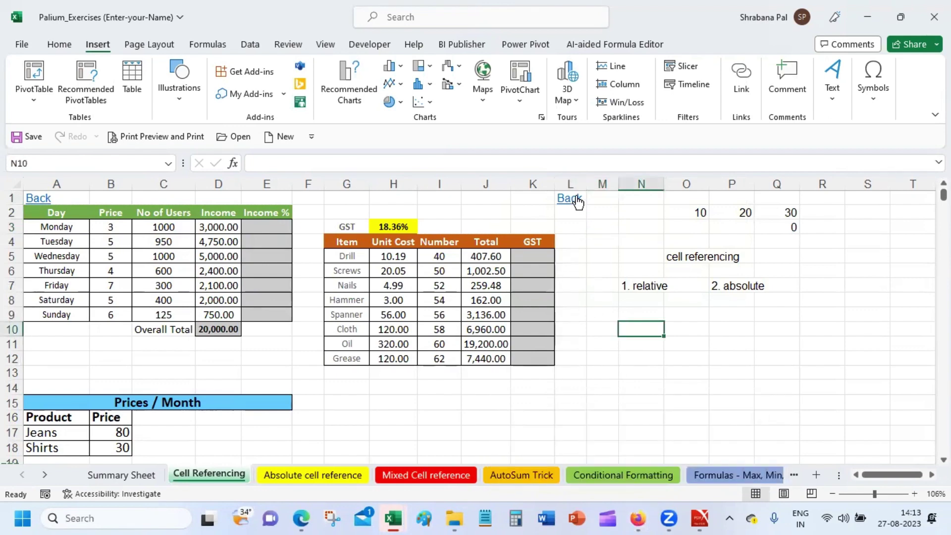
click(607, 197)
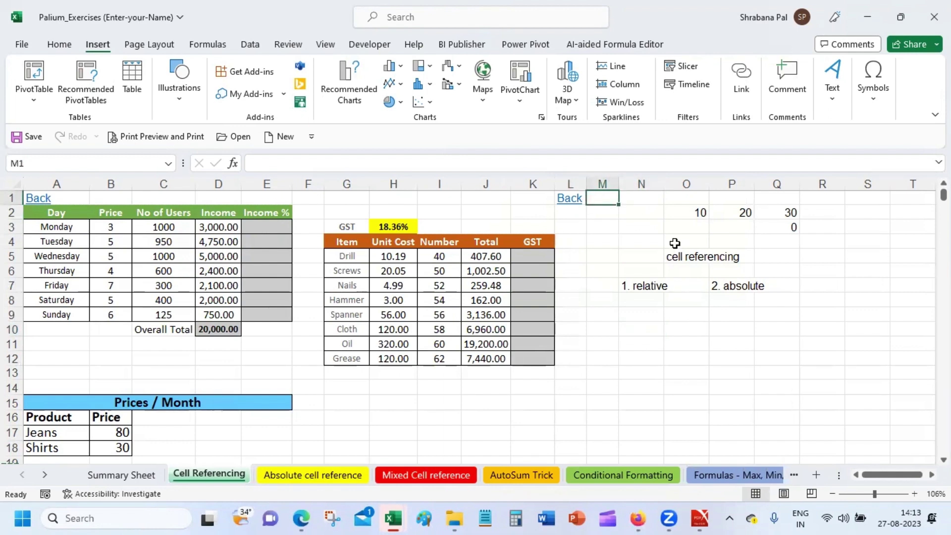
key(Left)
key(ctrl+c)
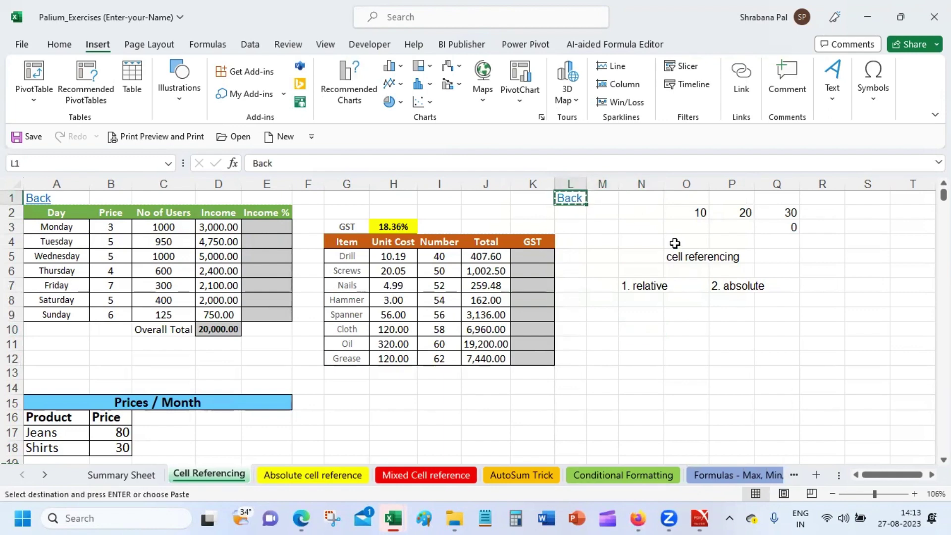
Select All Sheets from the Cell Referencing tab, then bring up the Absolute cell reference tab's options.
right_click(207, 474)
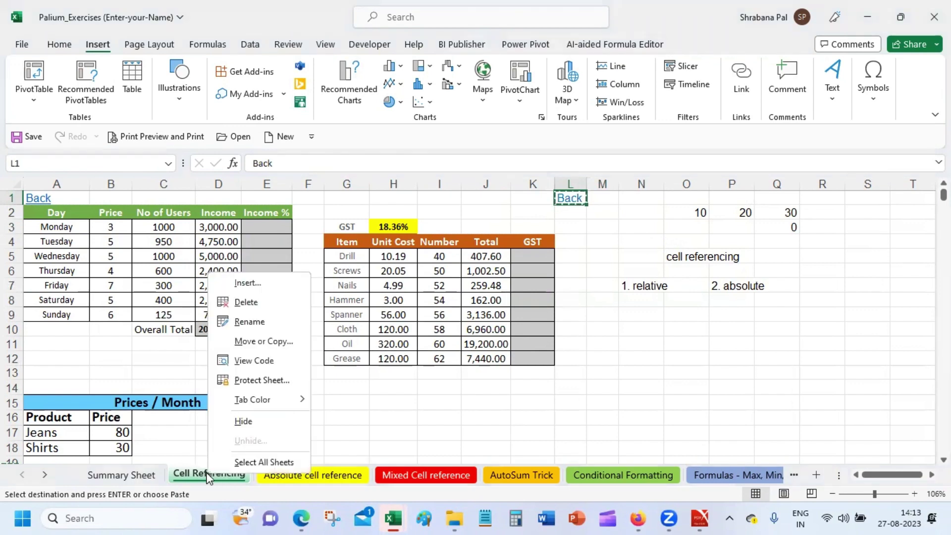
click(274, 462)
right_click(275, 481)
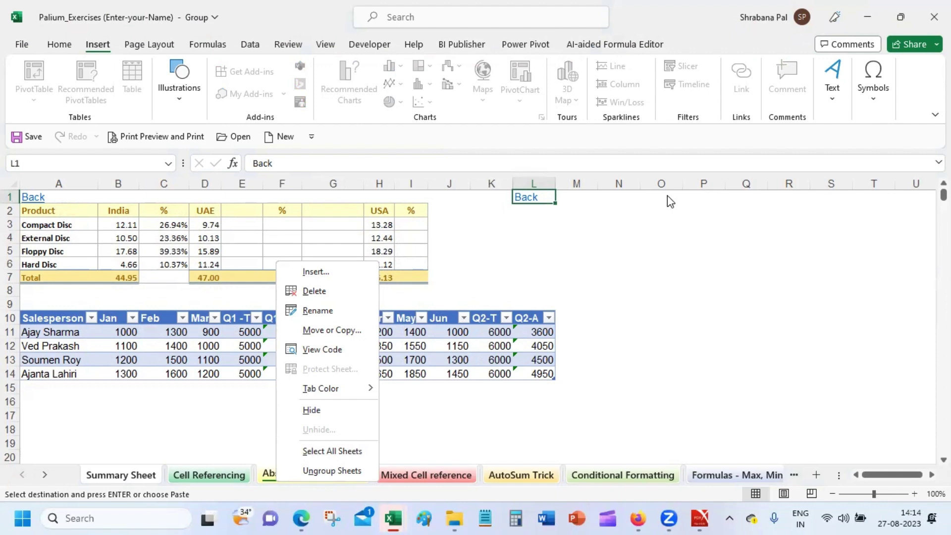
Ungroup the worksheets from the Absolute cell reference tab and switch to Summary Sheet.
click(668, 196)
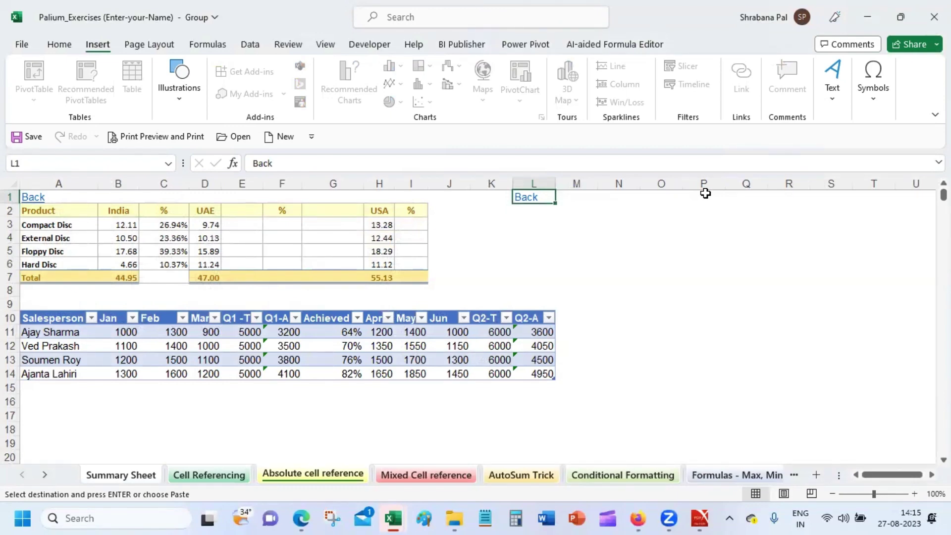
click(553, 229)
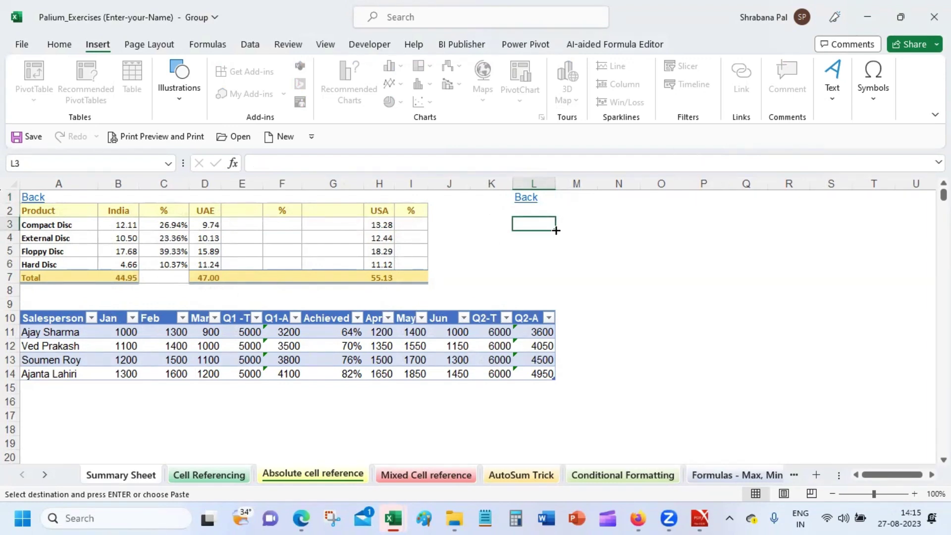
right_click(270, 477)
click(311, 463)
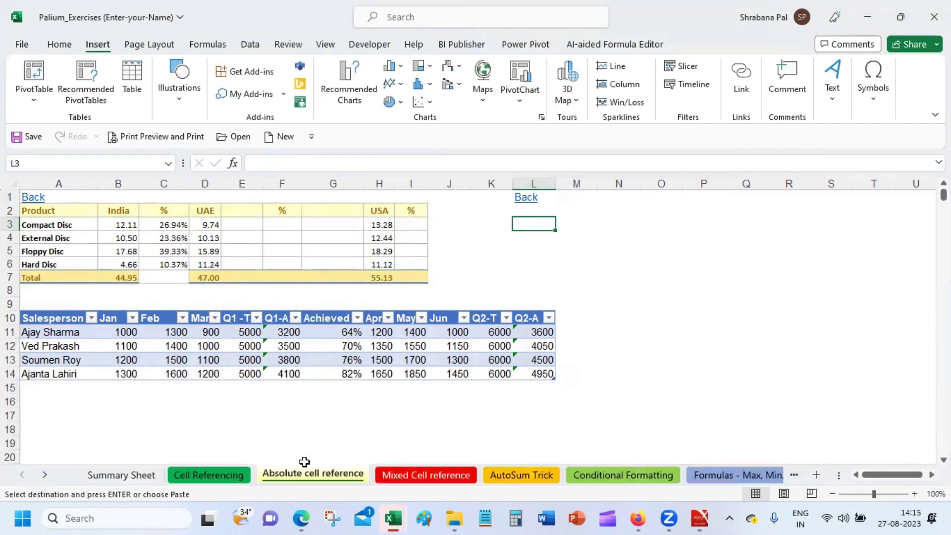
click(304, 443)
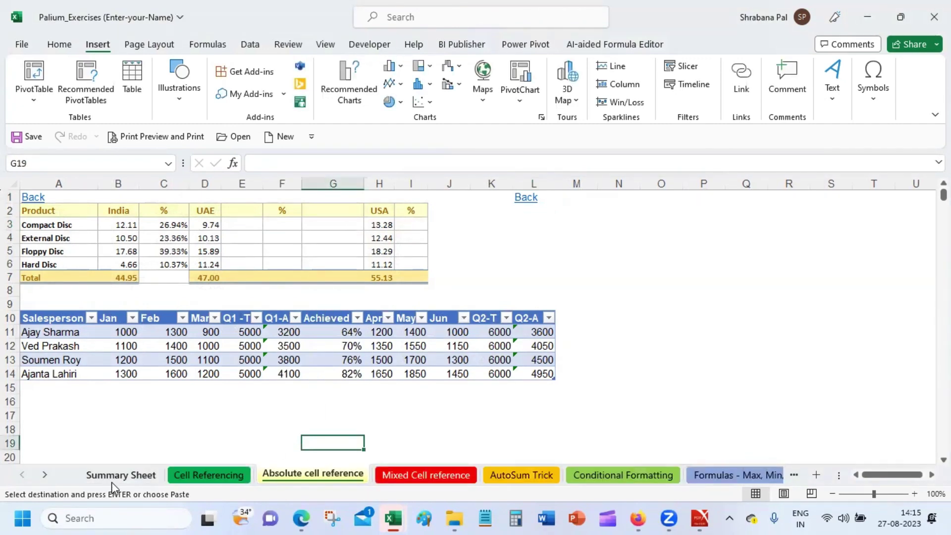
click(112, 480)
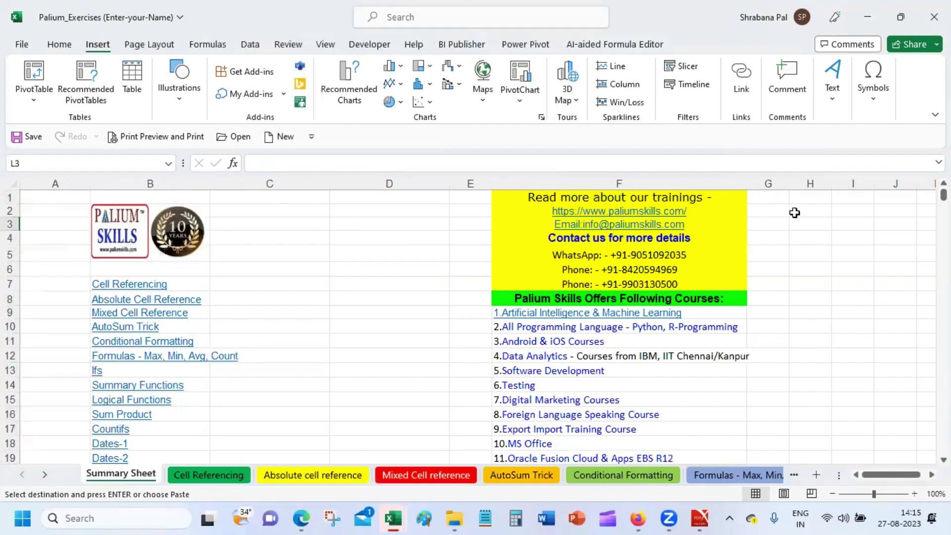
click(731, 211)
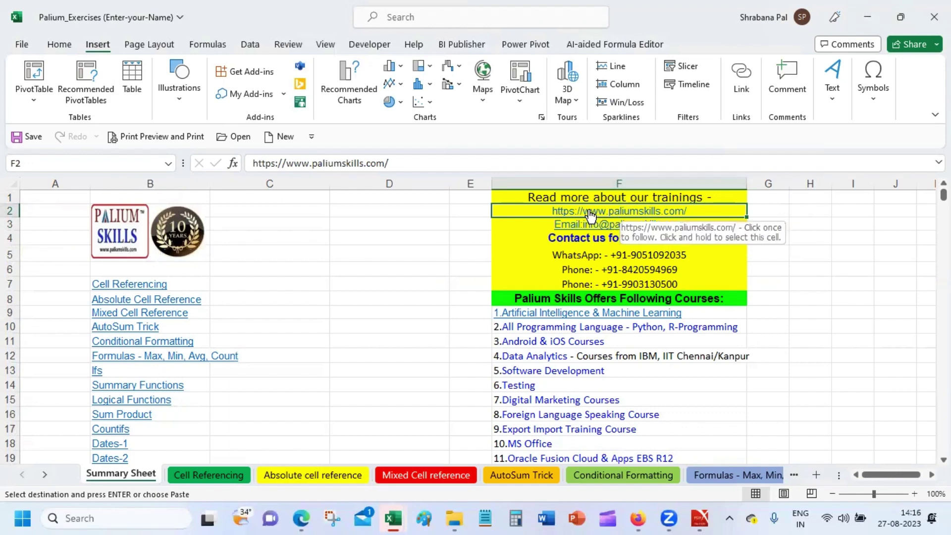
click(733, 76)
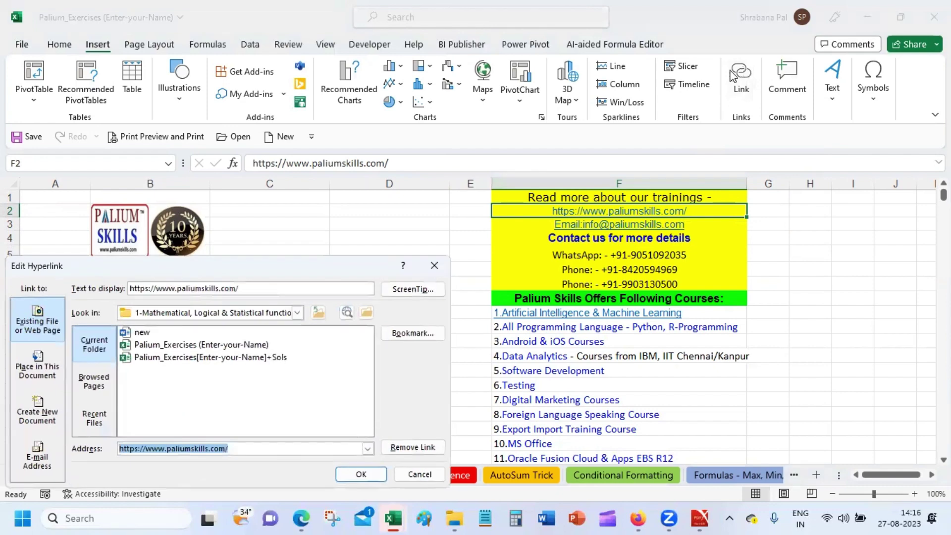
click(35, 310)
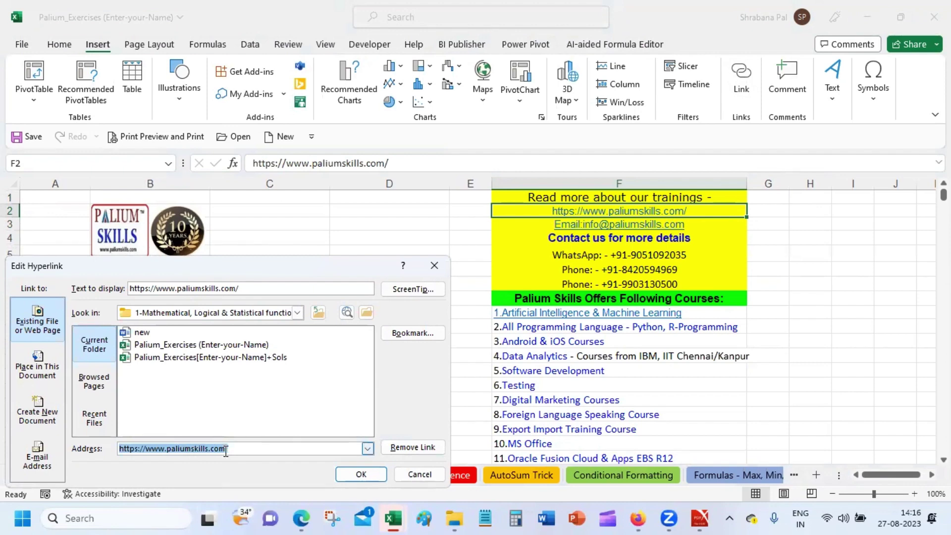
click(427, 476)
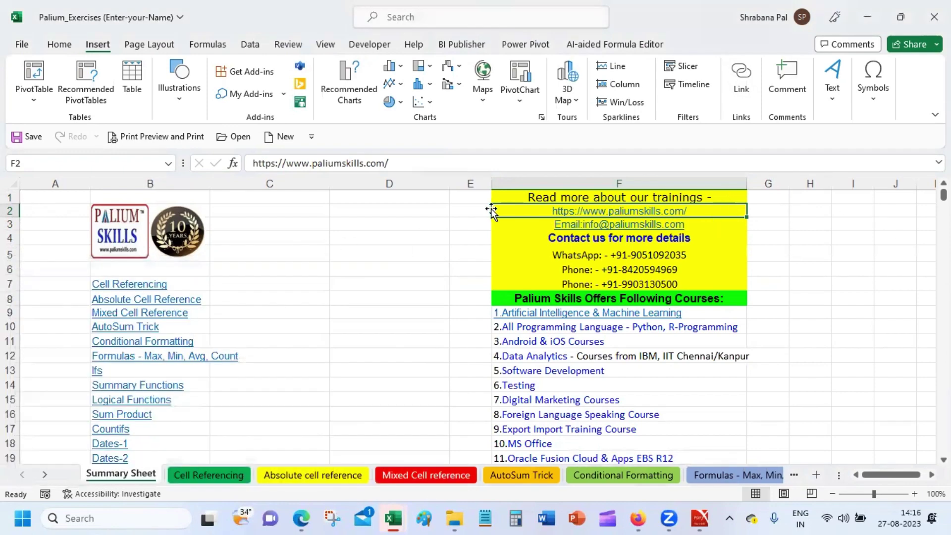
click(427, 210)
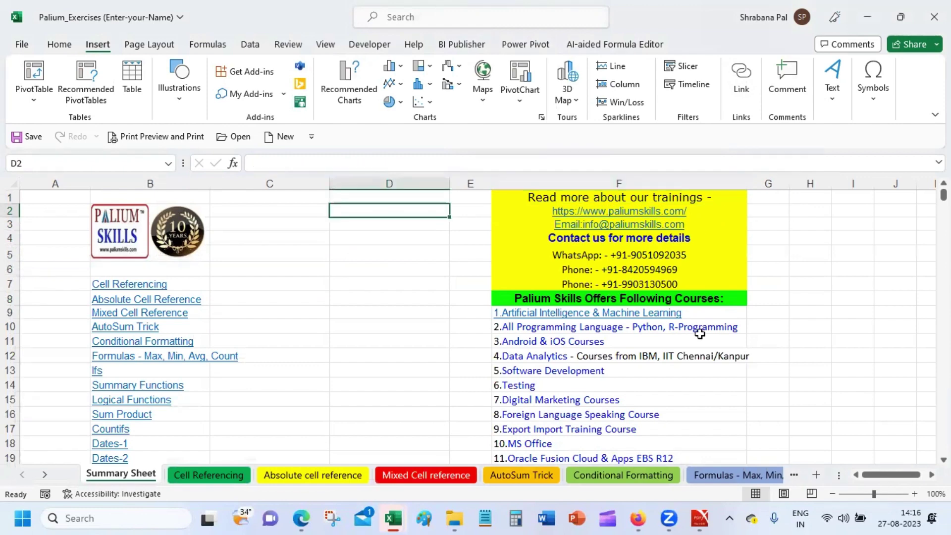
Type 'Visit our website' into cell G2.
click(767, 209)
text(V)
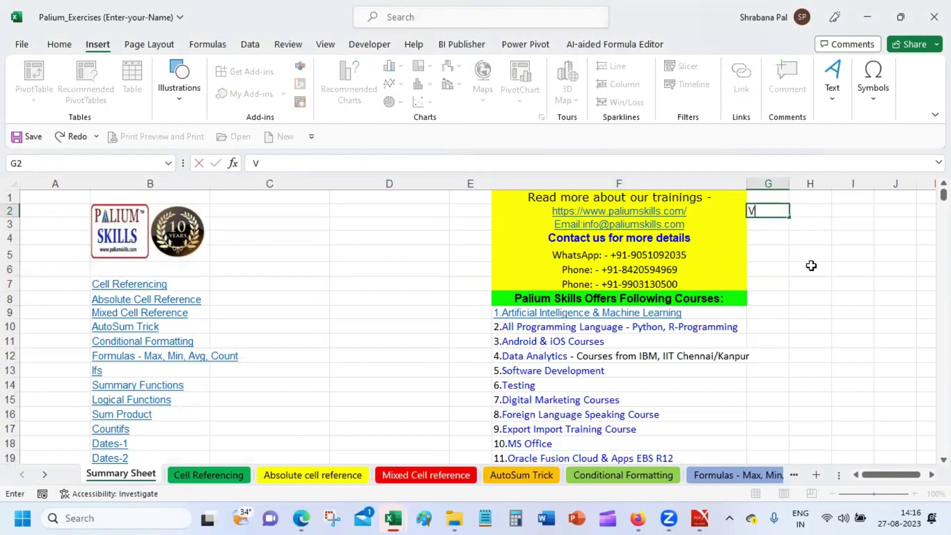
text(isit our we)
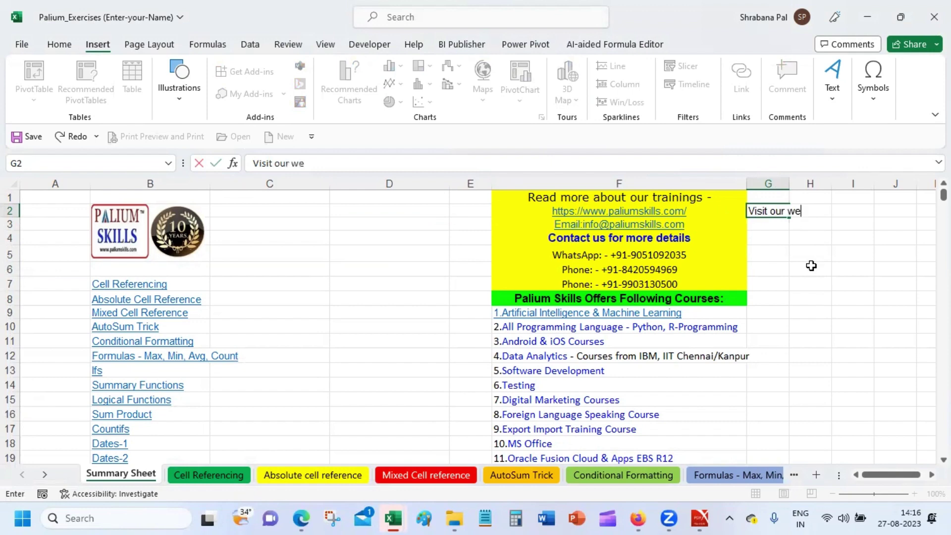
text(bsite)
key(Return)
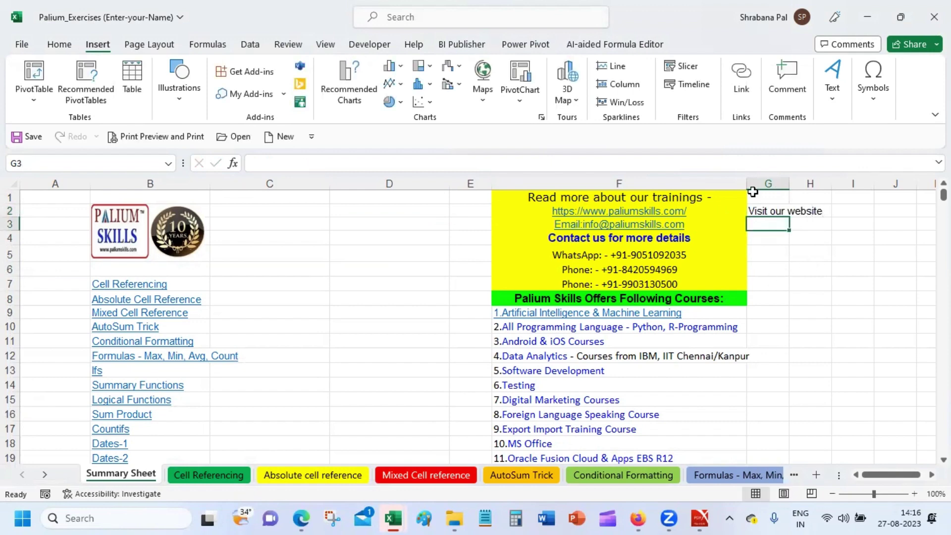
click(767, 210)
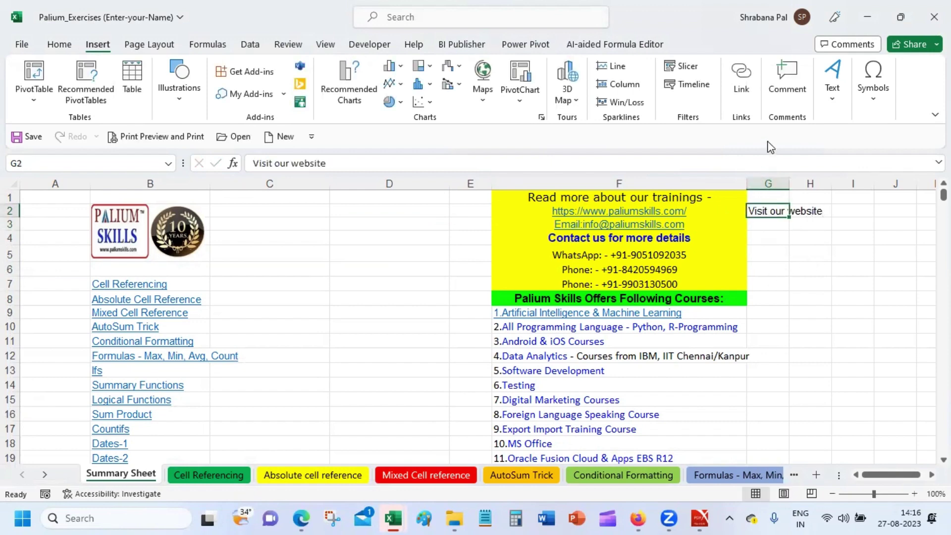
click(748, 83)
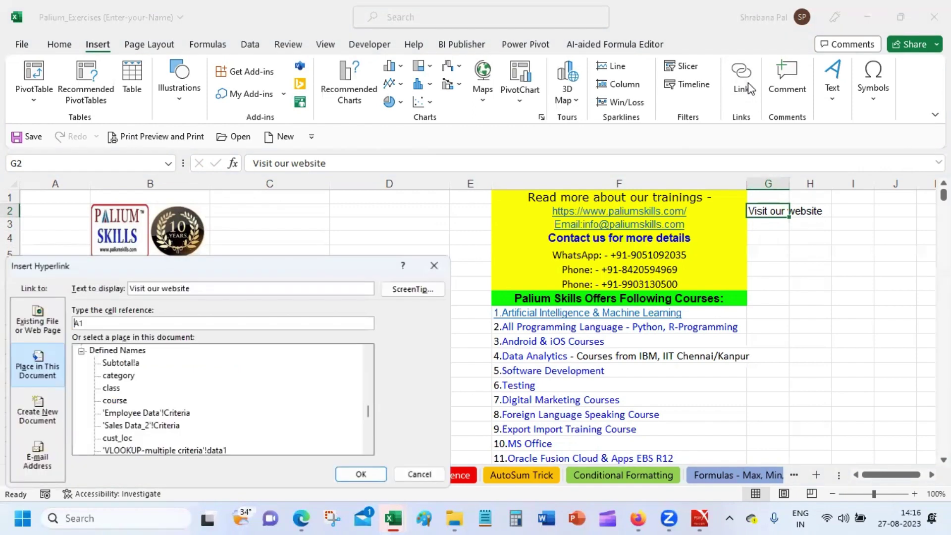
click(25, 300)
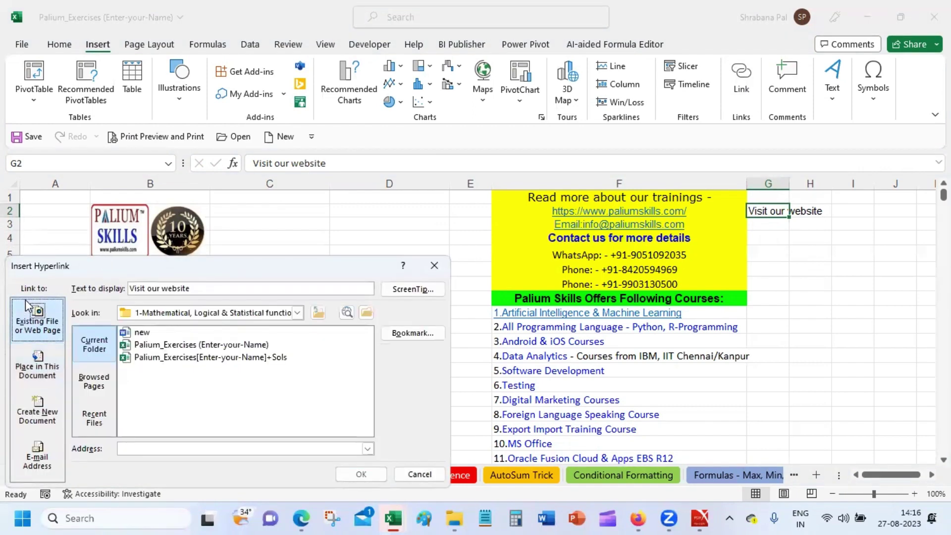
click(163, 450)
text(htt)
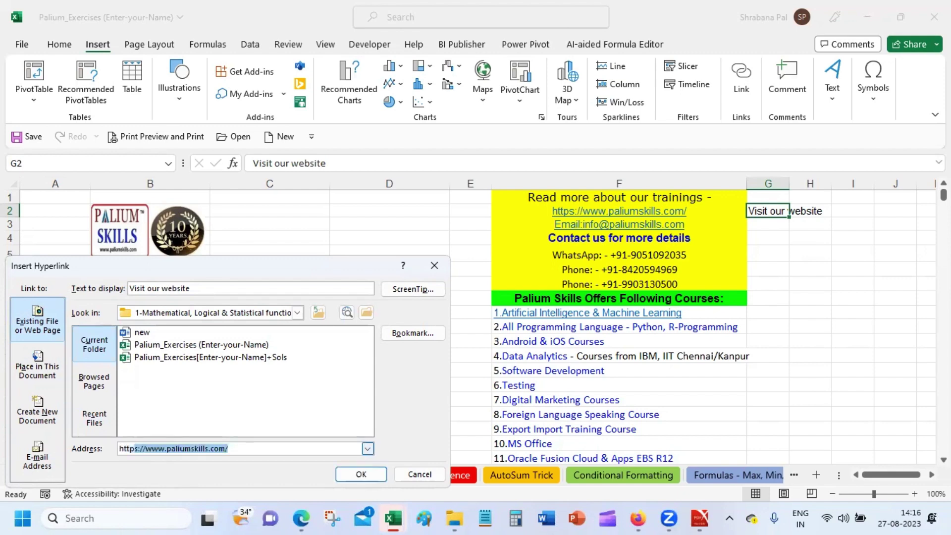
text(ps:)
click(364, 474)
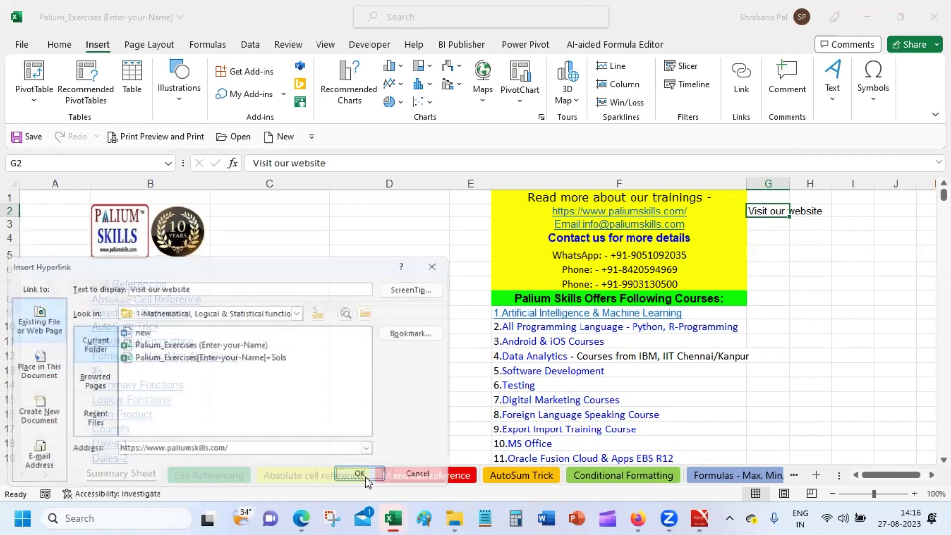
Click the new Visit our website link in G2 to test it.
click(792, 269)
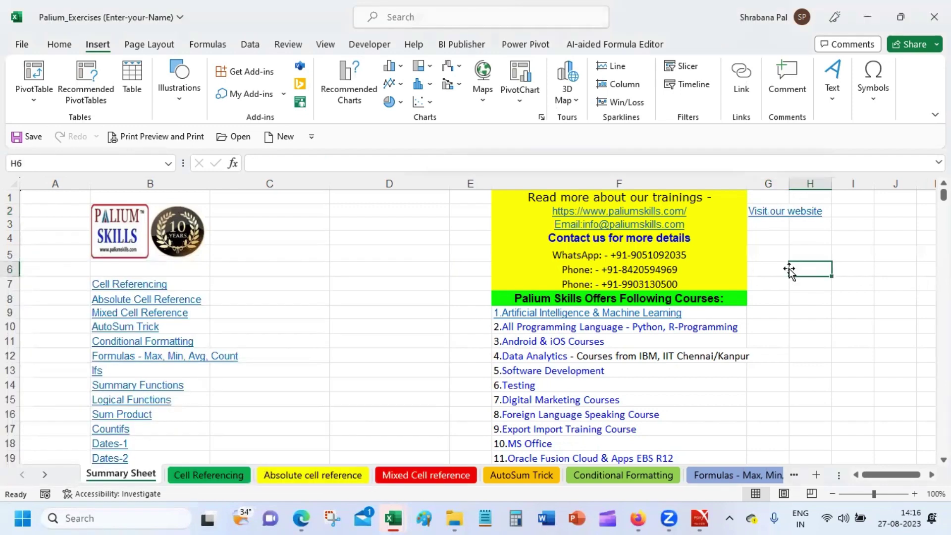
click(774, 215)
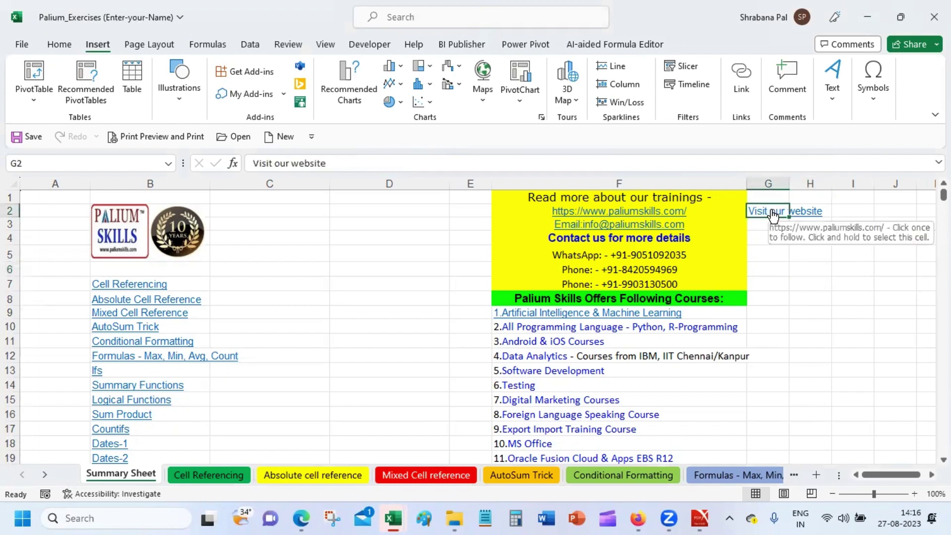
click(772, 216)
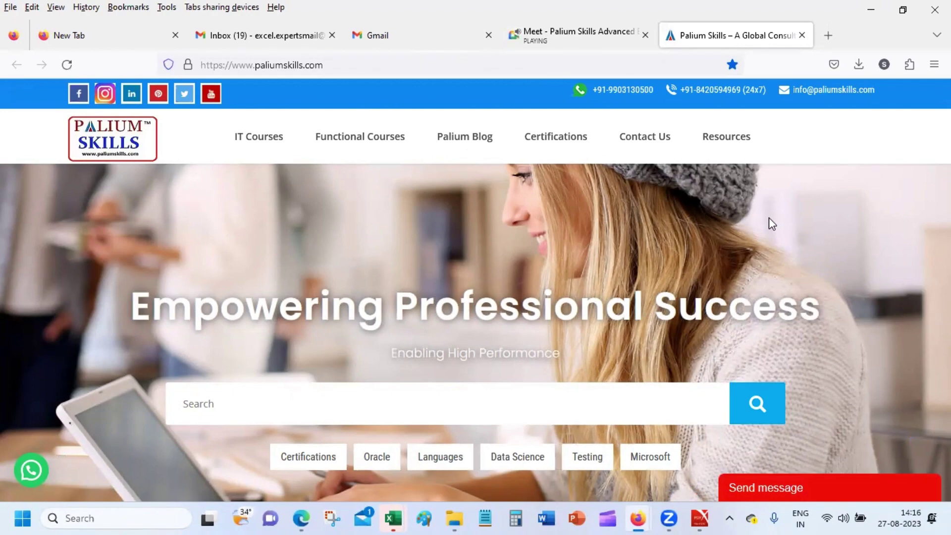
Close the Palium Skills website tab in Firefox.
click(802, 35)
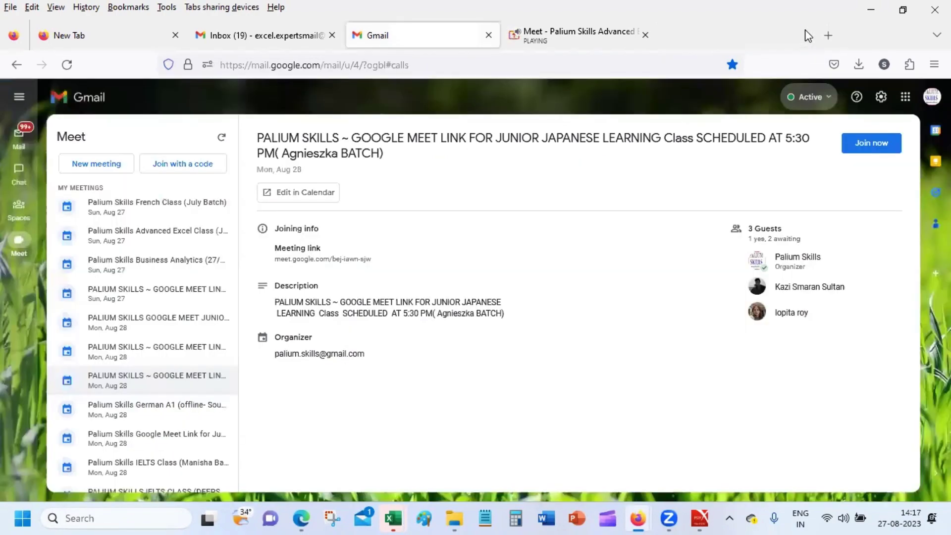
Minimize the browser and enter 'Open document' in cell G4.
click(863, 8)
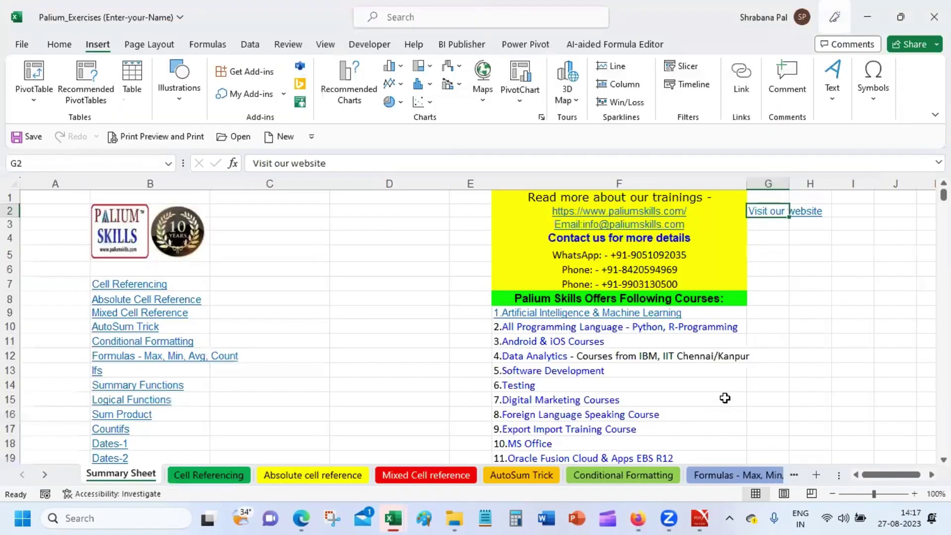
click(795, 284)
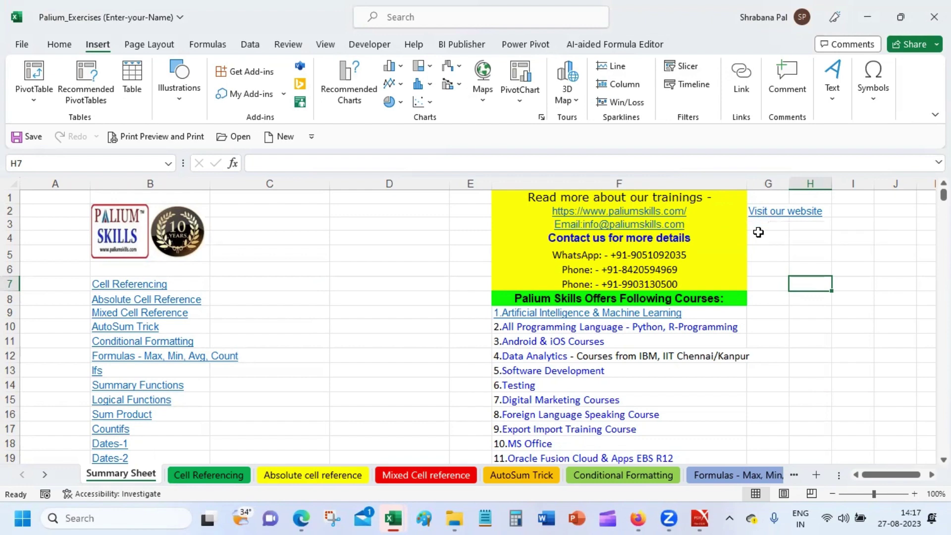
click(764, 237)
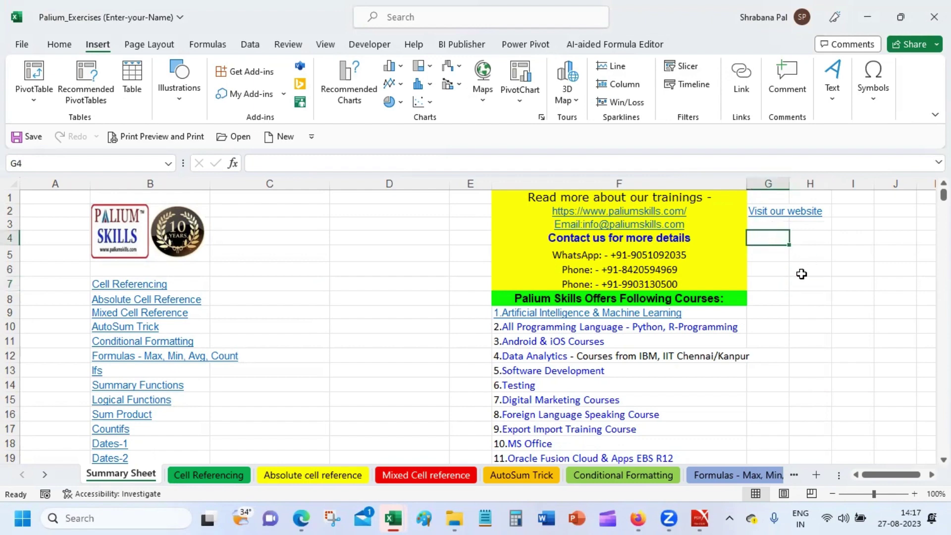
text(Opem)
key(BackSpace)
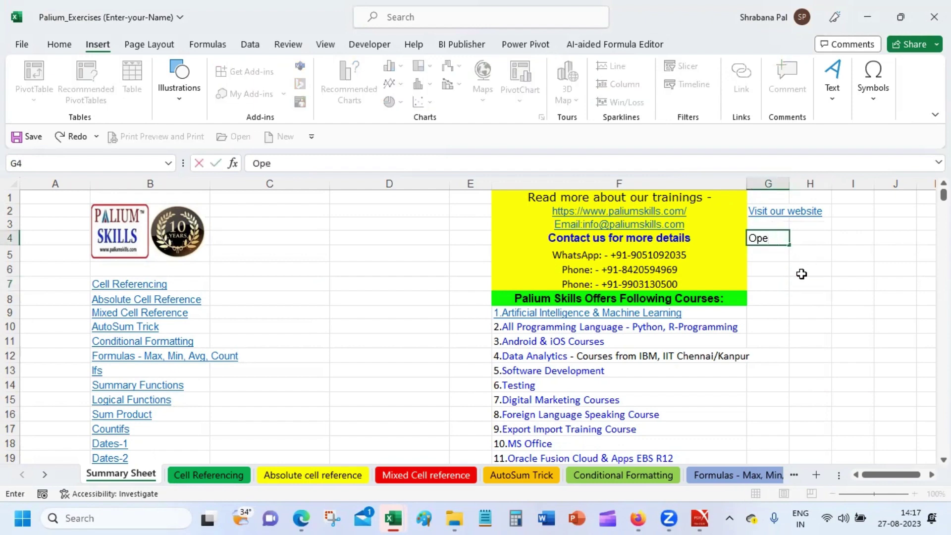
text(n document)
key(Return)
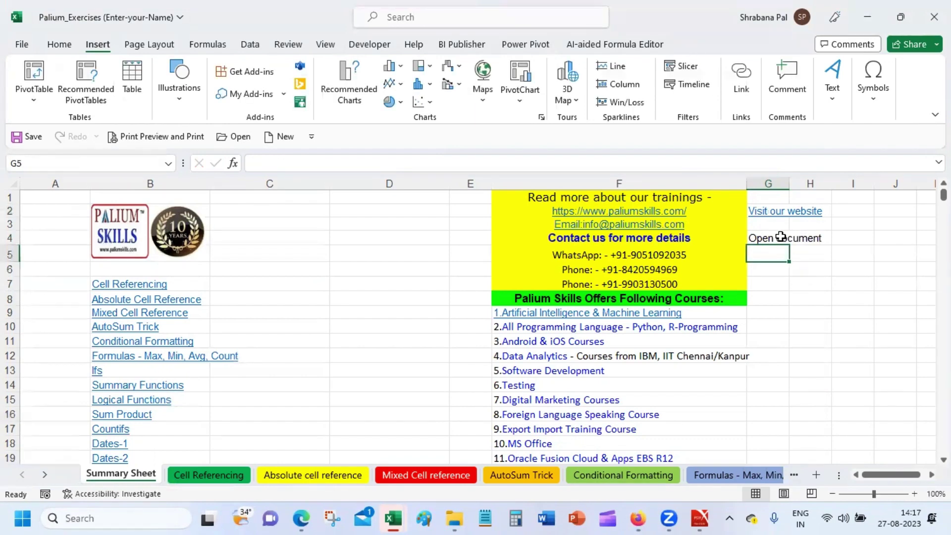
Start a hyperlink on G4 to an existing file and browse the computer for it.
click(783, 239)
click(749, 84)
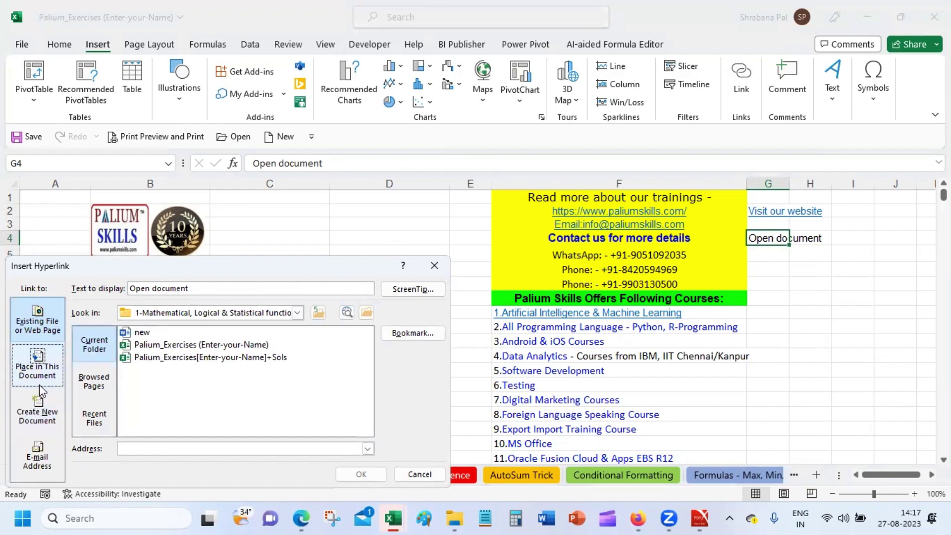
click(37, 458)
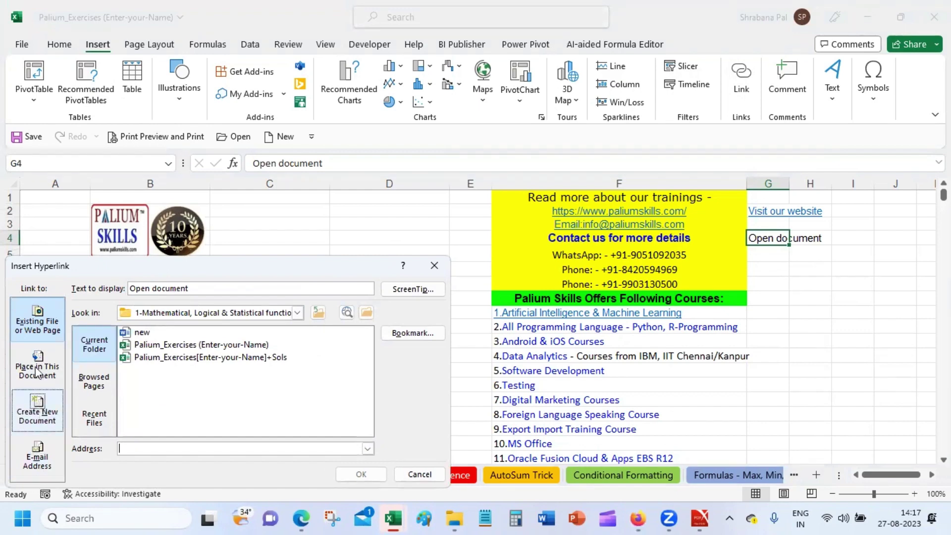
click(37, 324)
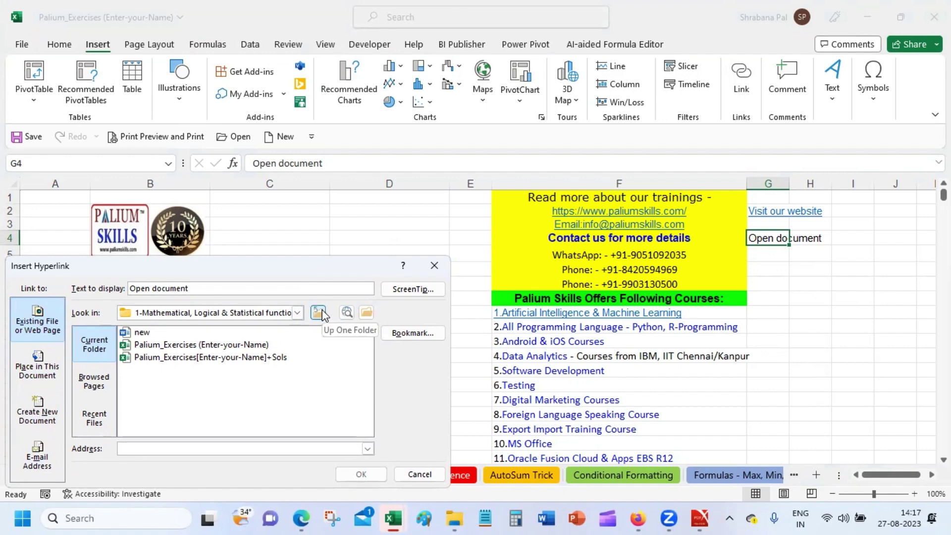
click(366, 312)
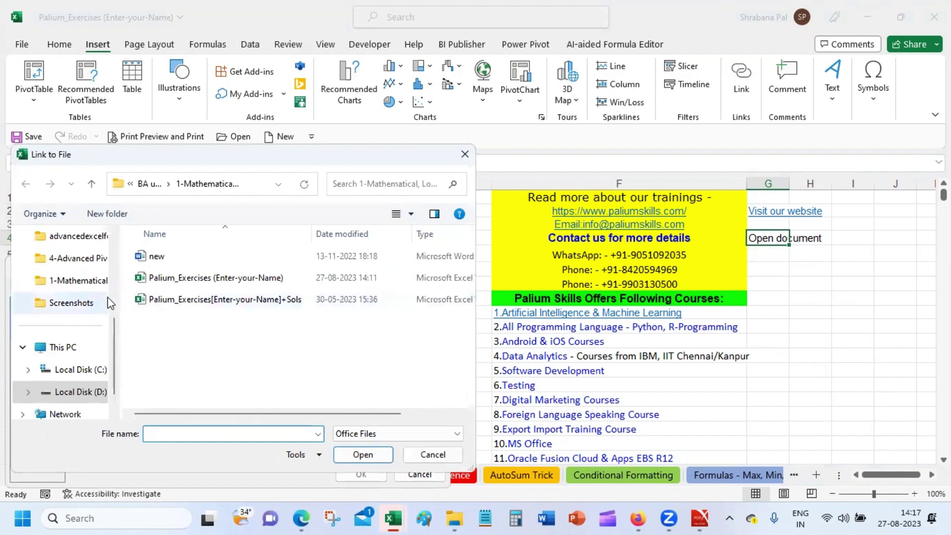
Browse to Local Disk (D:) > Personal > advancedexcelformulas > advancedexcelformulas subfolder.
click(70, 347)
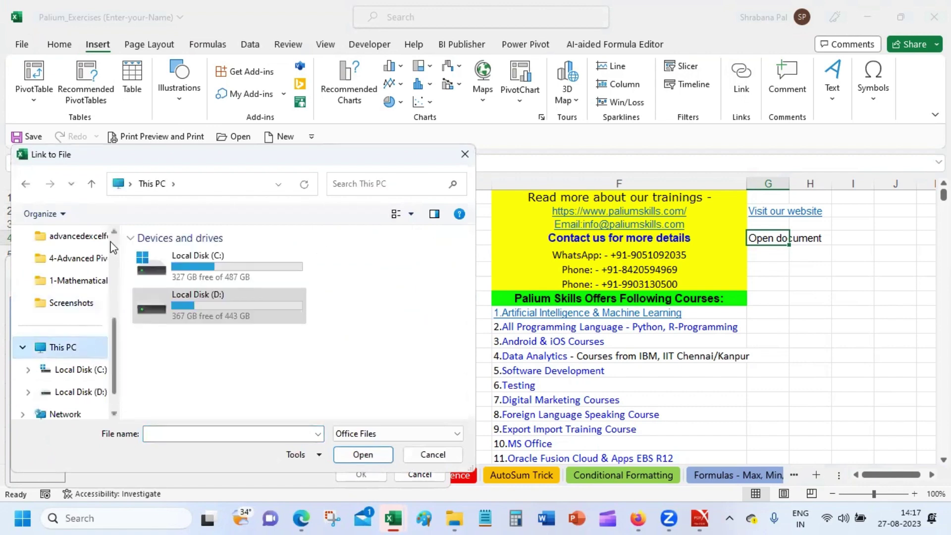
scroll(113, 246, up, 5)
click(91, 237)
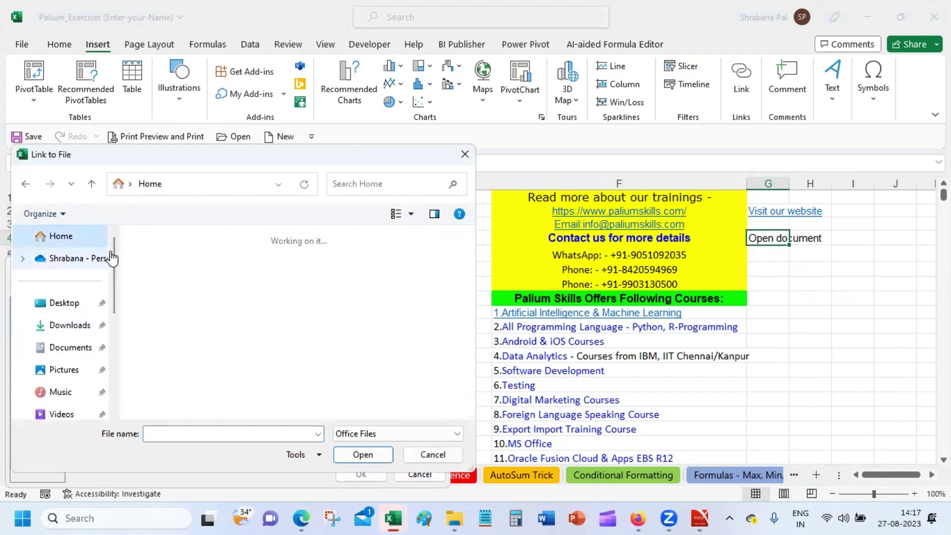
drag(468, 247, 447, 288)
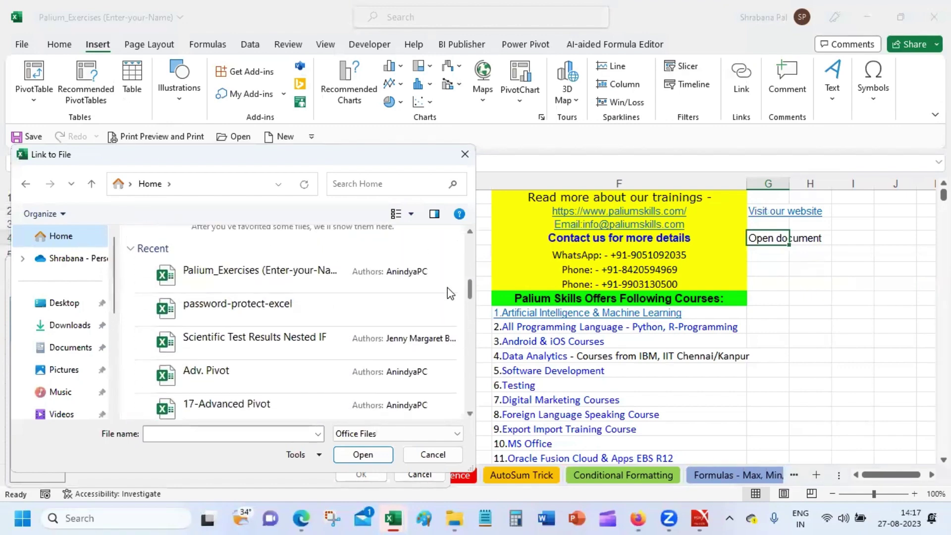
click(79, 350)
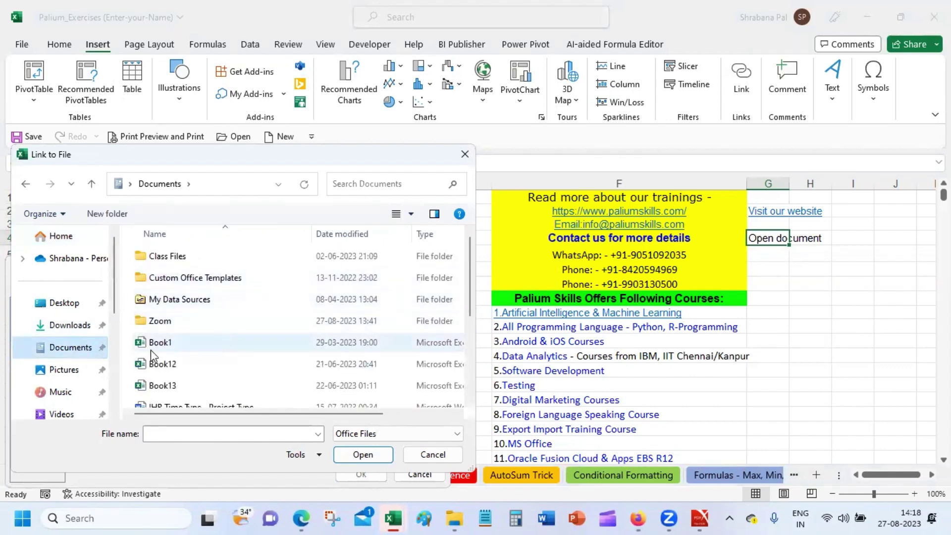
drag(116, 294, 117, 418)
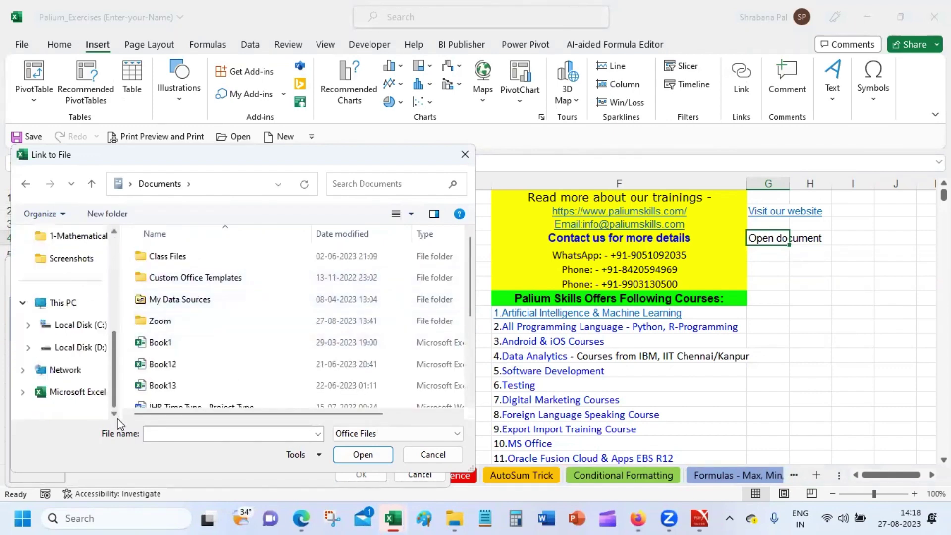
click(69, 391)
click(77, 344)
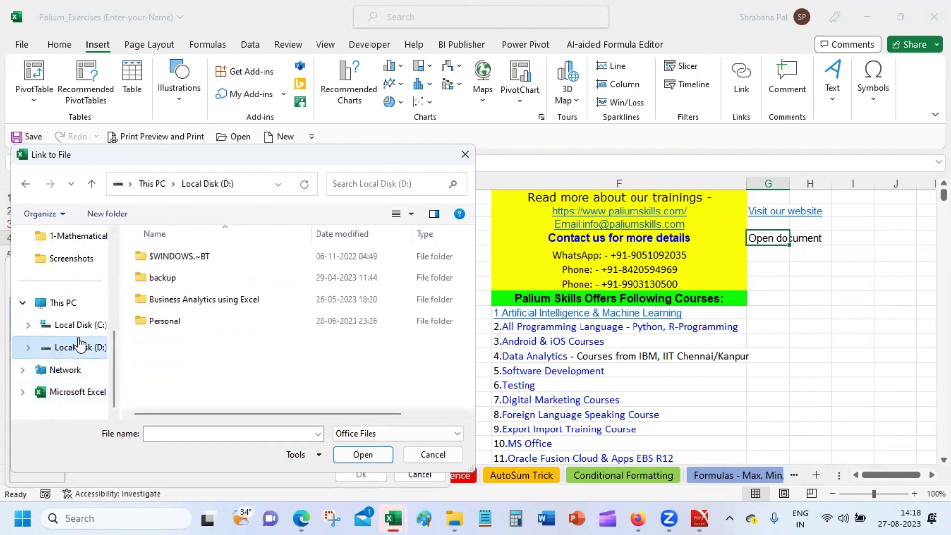
double_click(205, 328)
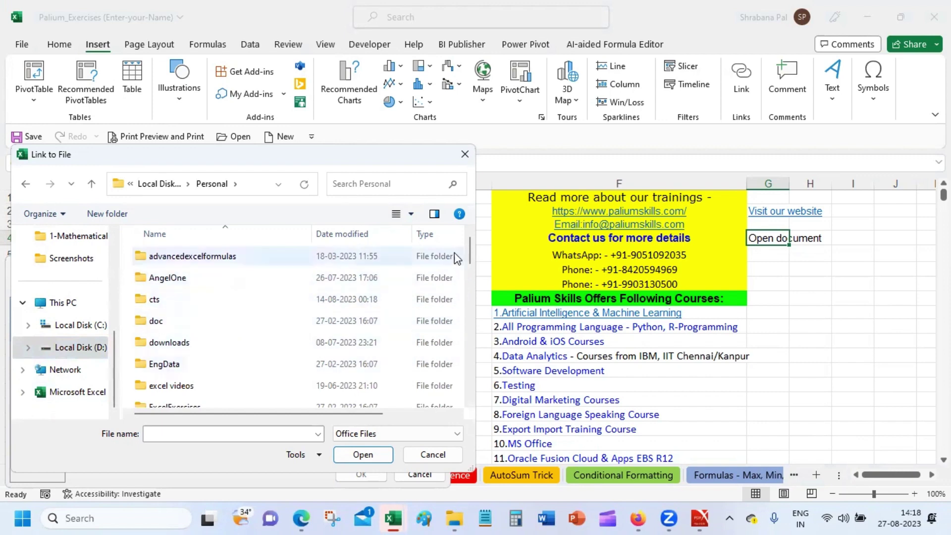
double_click(268, 259)
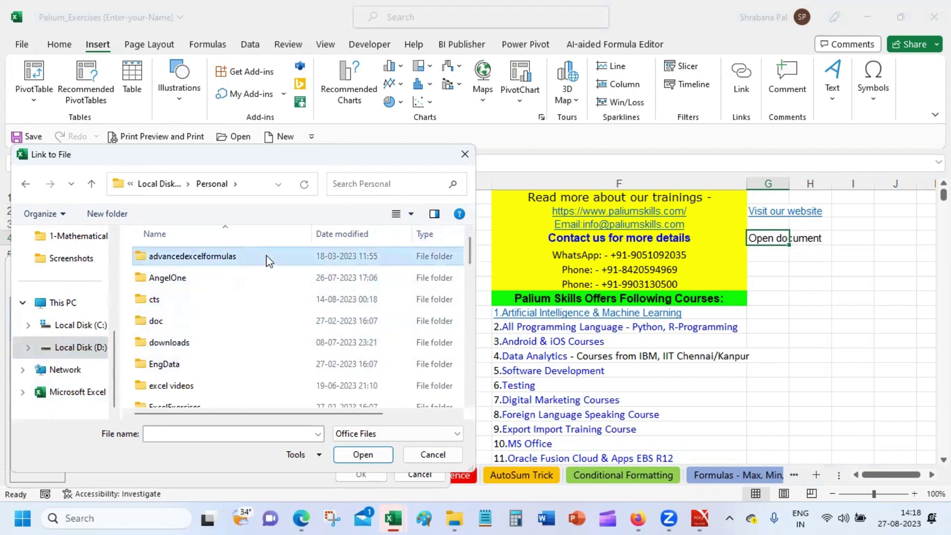
double_click(217, 263)
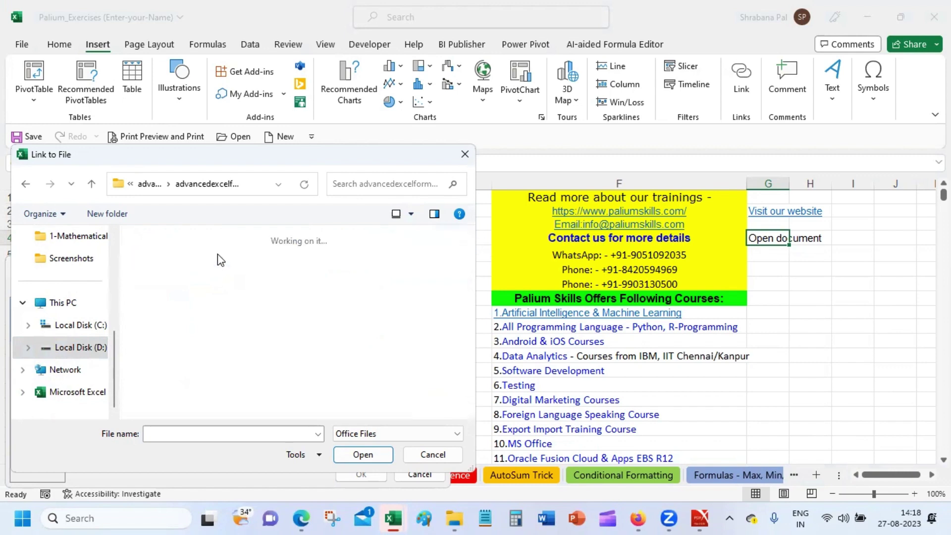
Go back up, reopen the advancedexcelformulas folder and search it for palium.
drag(468, 245, 484, 331)
drag(485, 361, 483, 376)
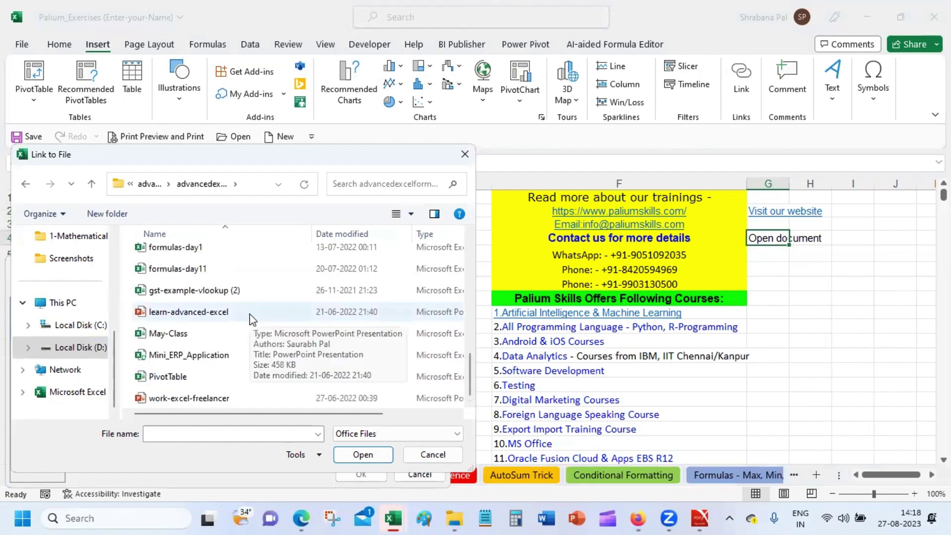
click(158, 182)
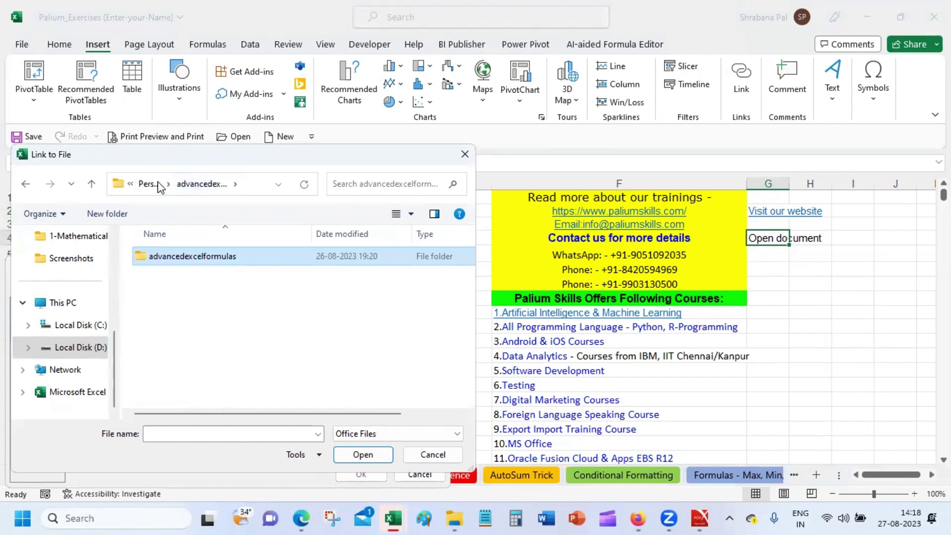
click(159, 184)
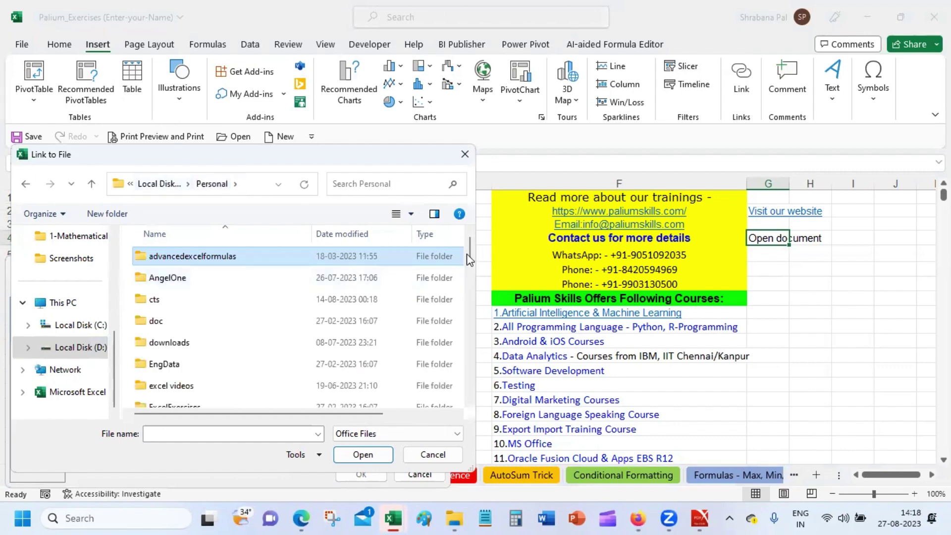
mouse_move(466, 254)
mouse_down()
mouse_move(477, 385)
mouse_move(470, 250)
mouse_up()
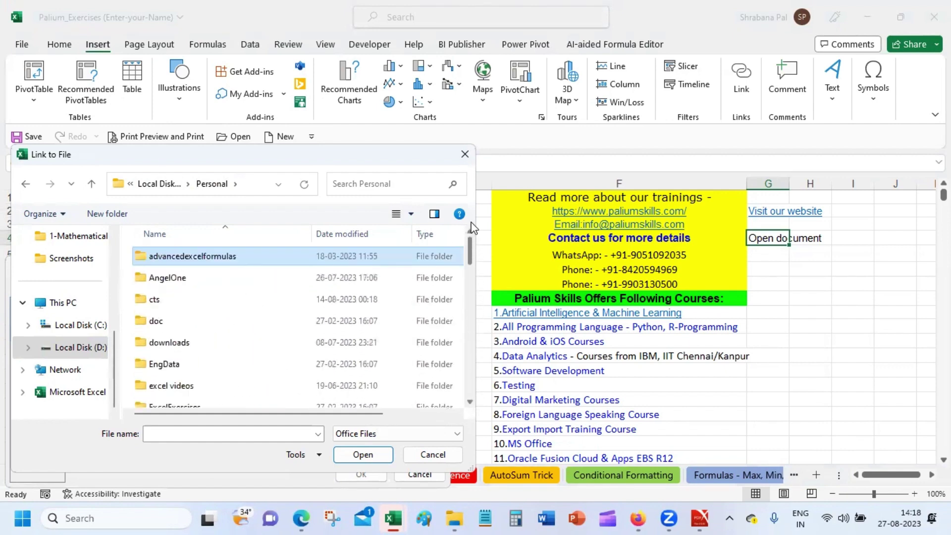
double_click(275, 257)
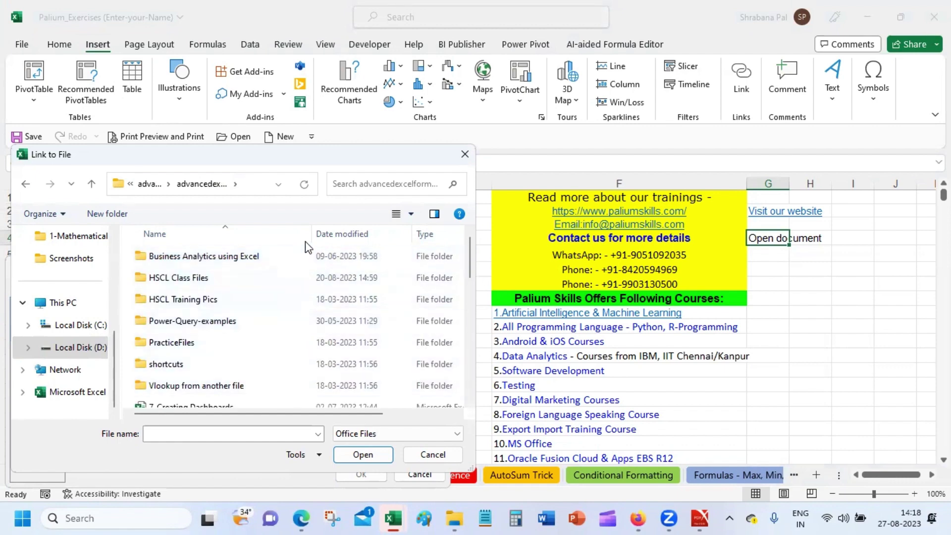
drag(471, 251, 481, 387)
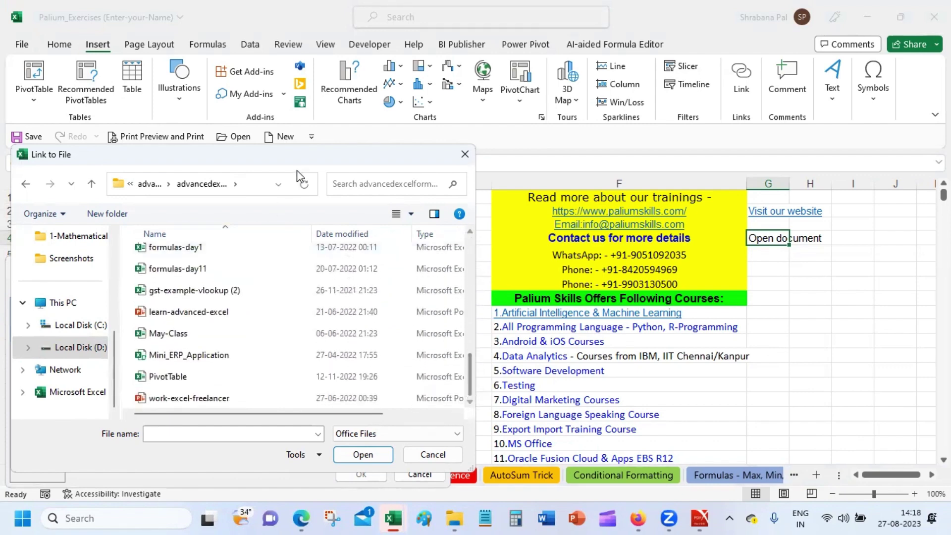
click(361, 186)
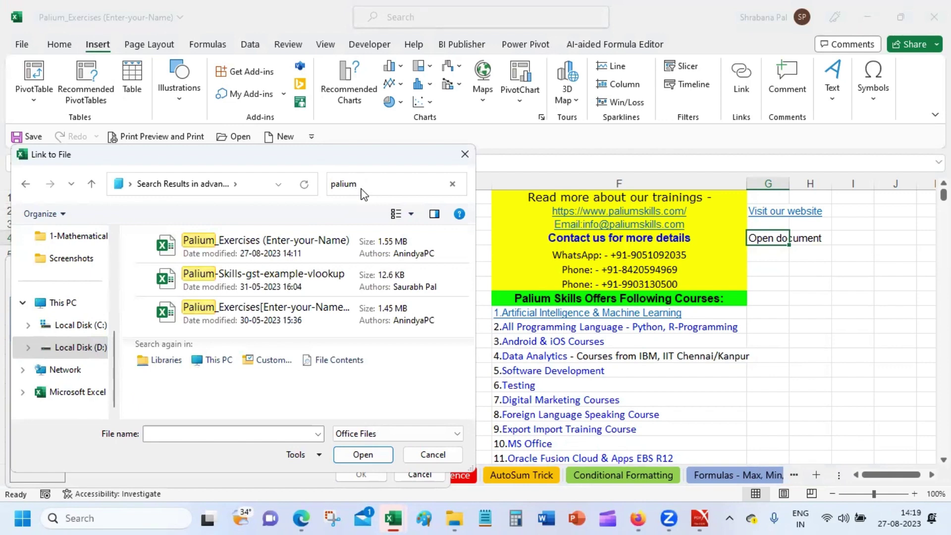
Clear the palium search and return to the shortcut search results under the Personal folder.
key(BackSpace)
key(BackSpace)
key(BackSpace)
key(BackSpace)
key(BackSpace)
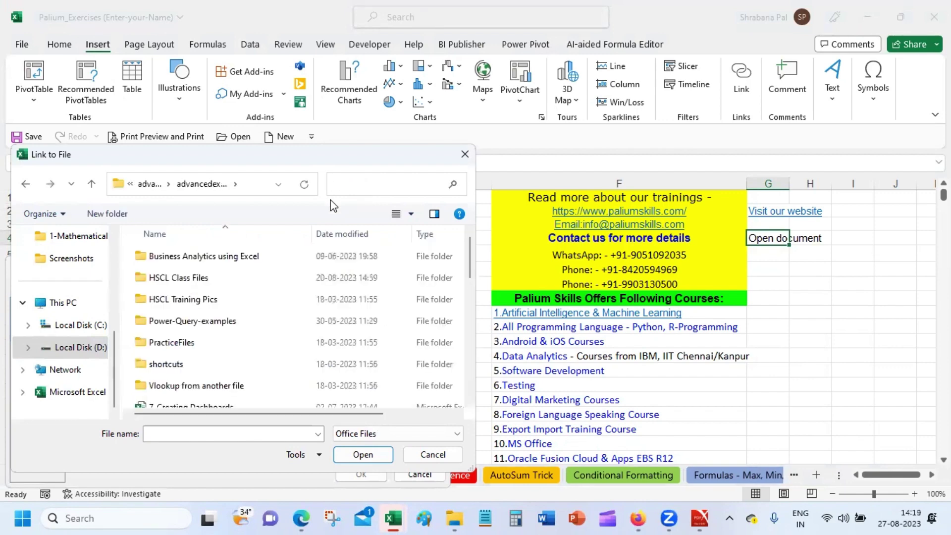
click(153, 188)
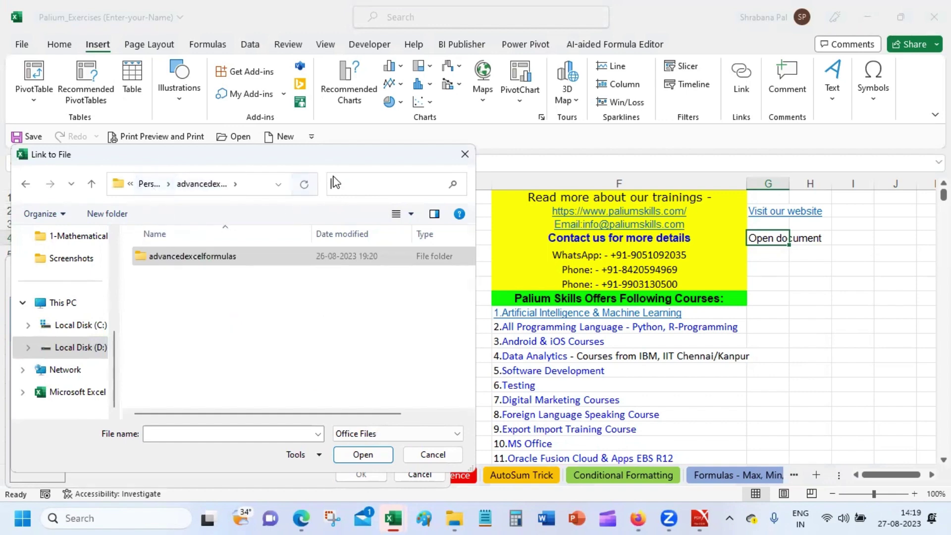
click(150, 190)
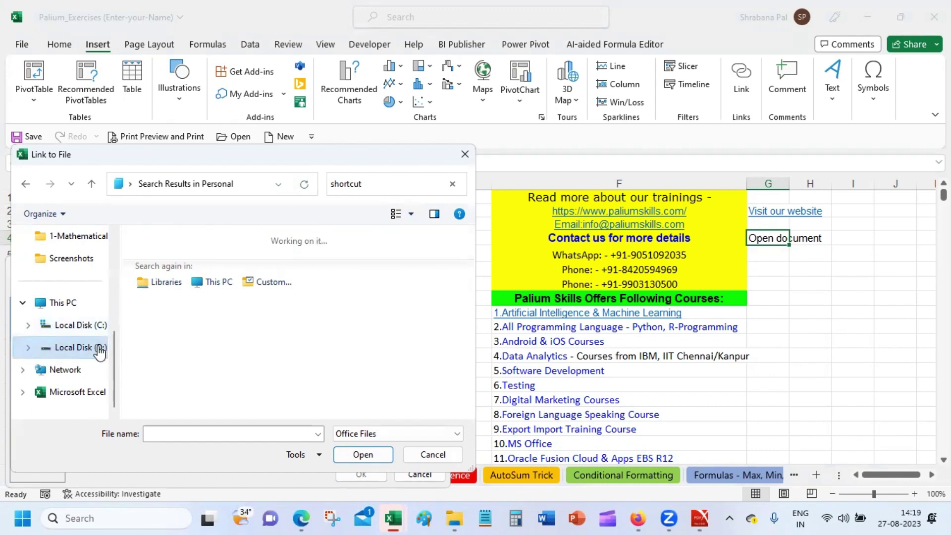
drag(112, 340, 108, 248)
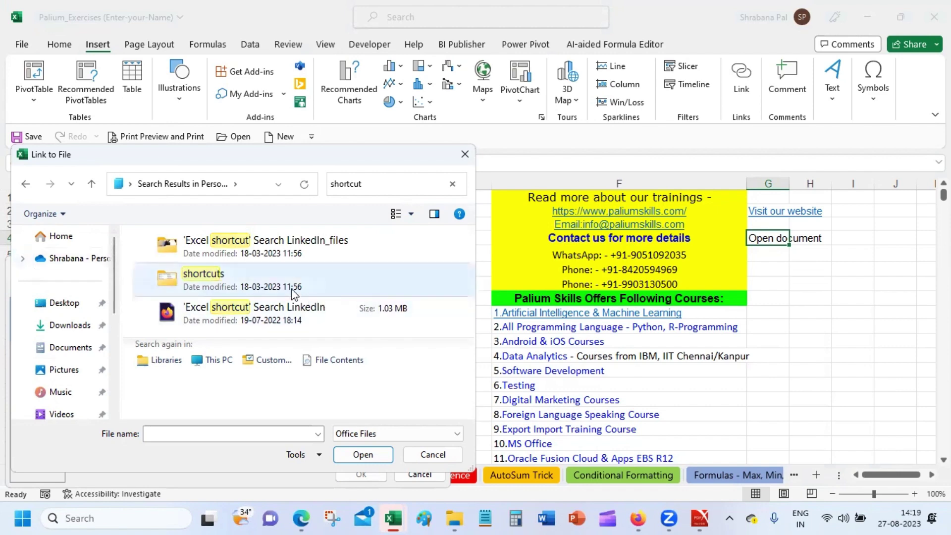
double_click(260, 272)
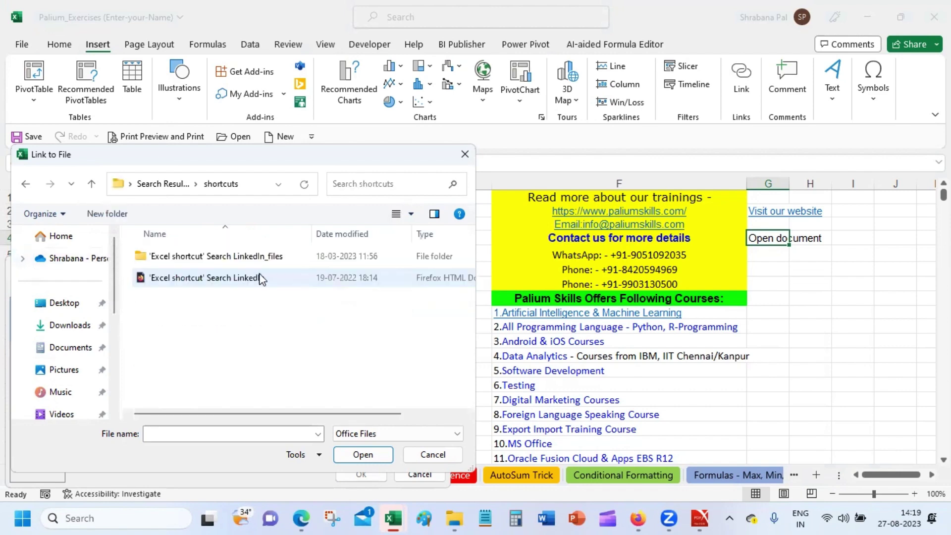
click(173, 181)
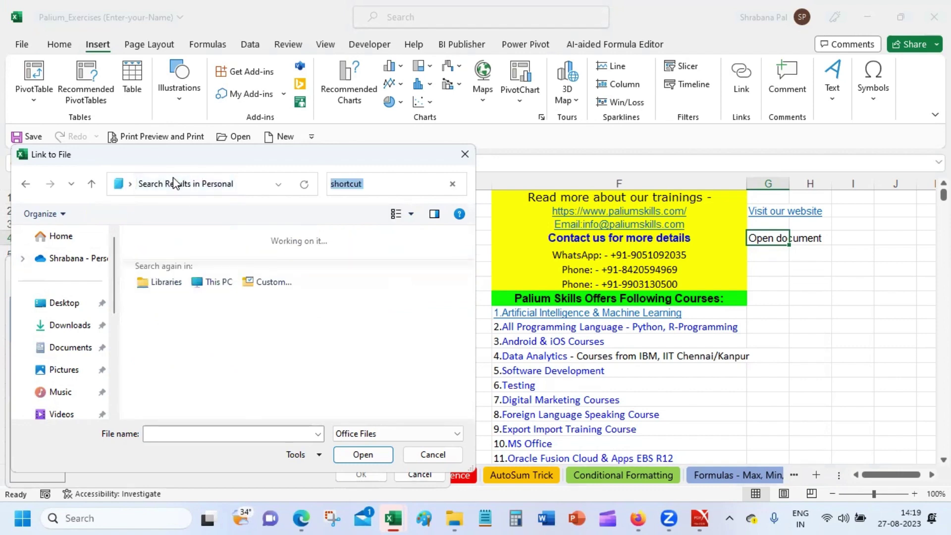
Change the search query to *shortcut*.pdf, which finds no matching files.
click(375, 184)
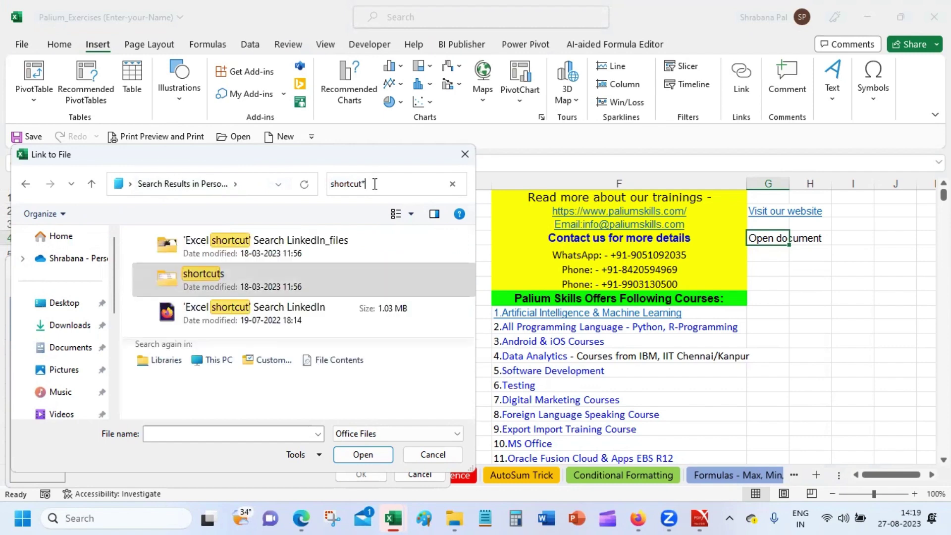
text(*.pdf)
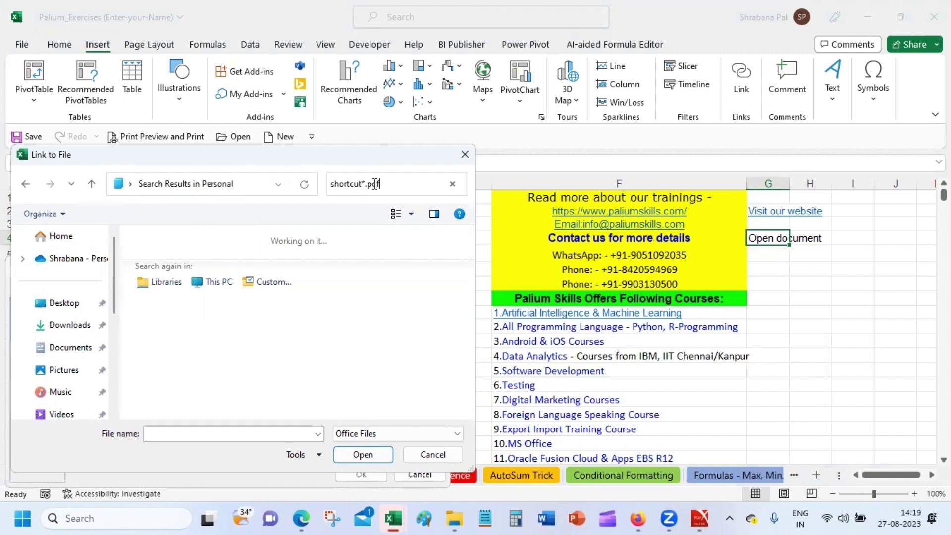
text(7=)
key(BackSpace)
key(Num_Lock)
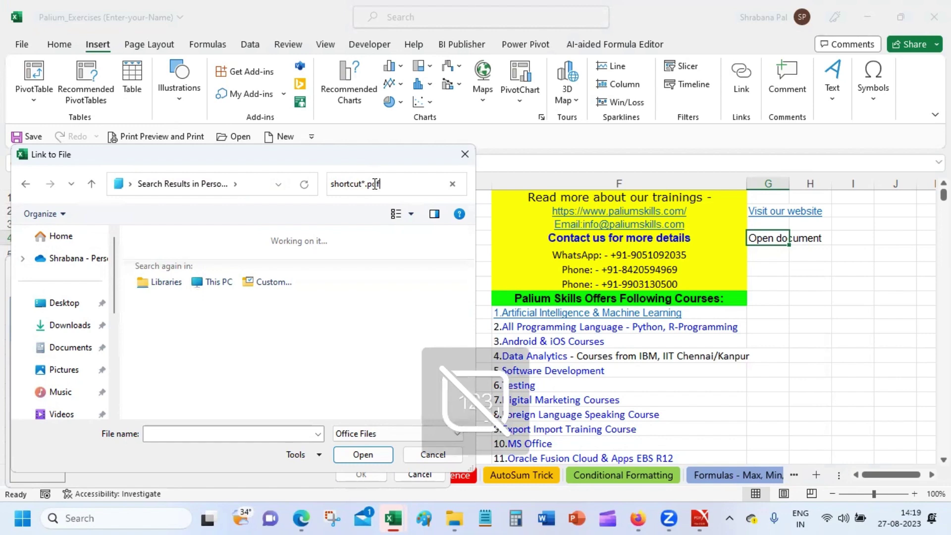
key(Home)
text(*)
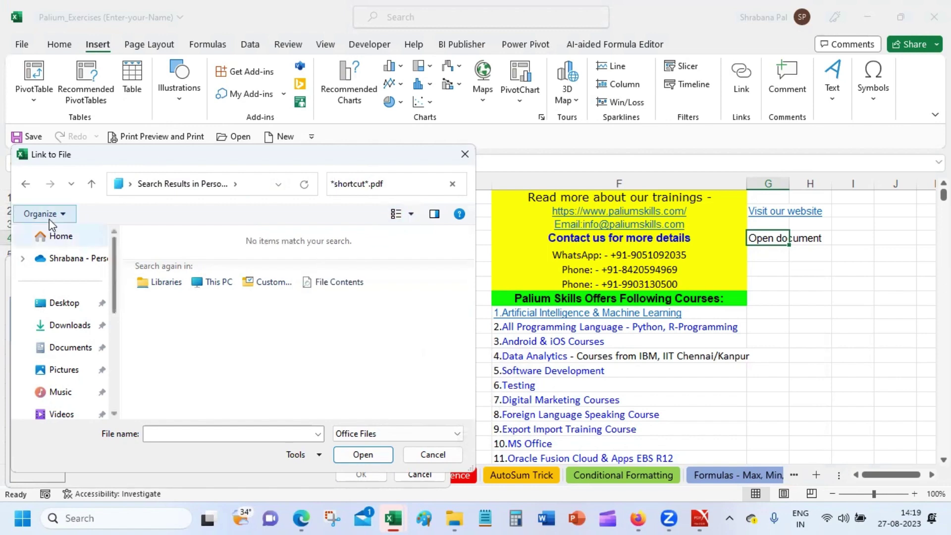
Check the OneDrive Documents folder, then settle on the local Documents folder listing Class Files, Zoom and Book workbooks.
click(56, 239)
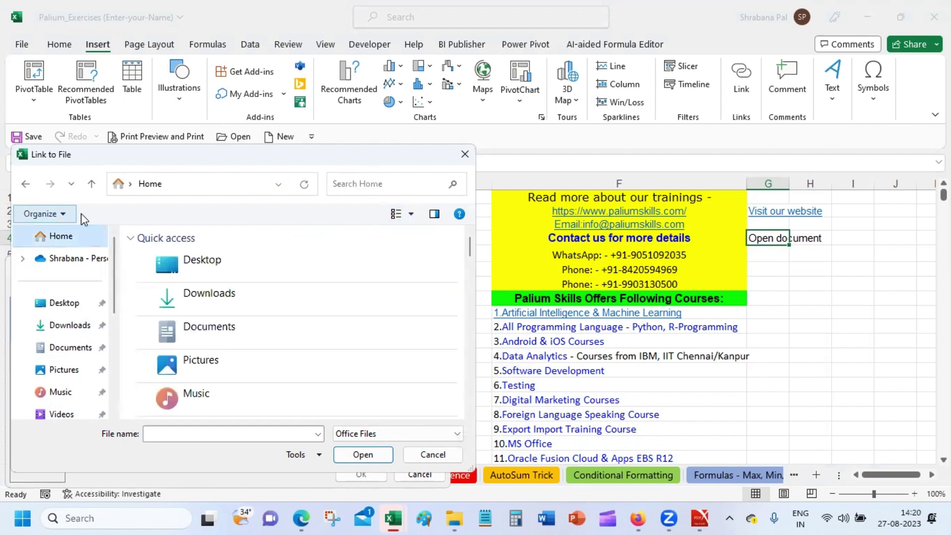
click(80, 264)
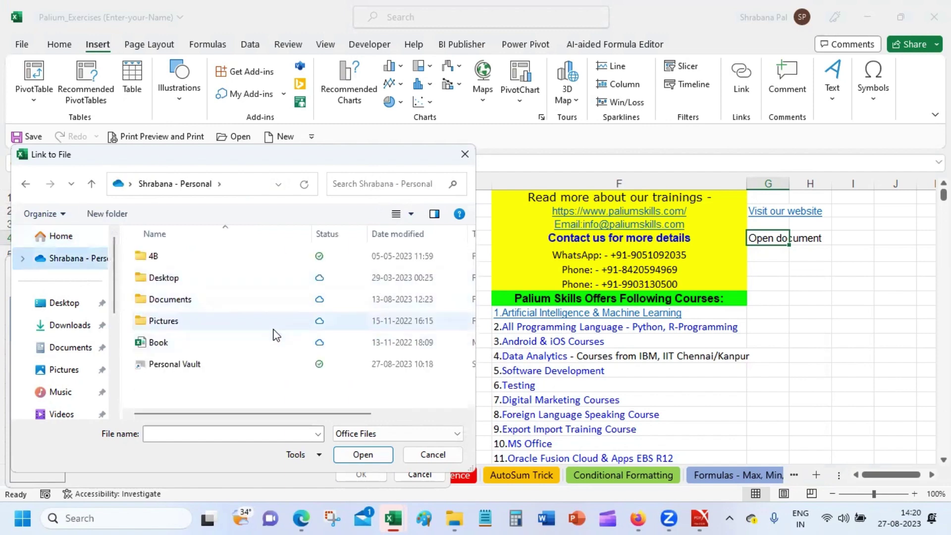
double_click(283, 306)
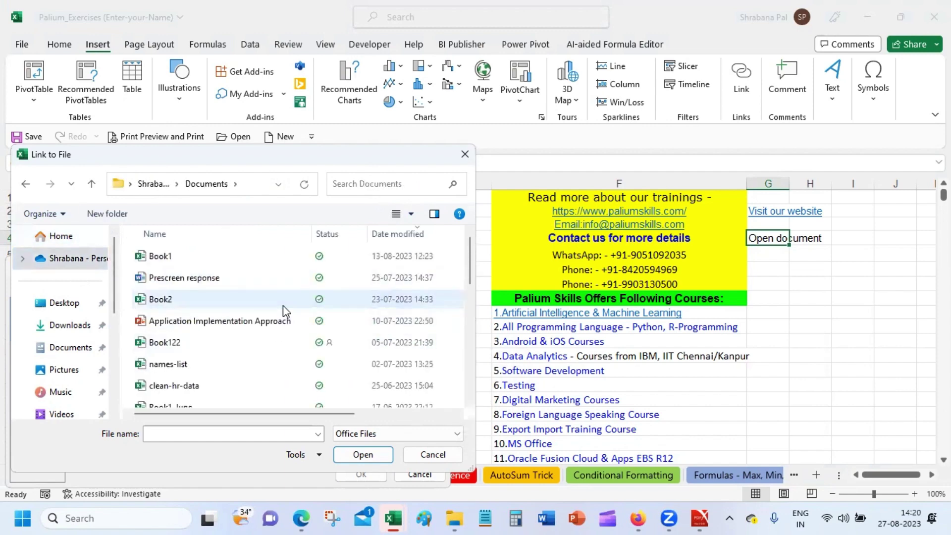
drag(472, 254, 470, 357)
click(90, 346)
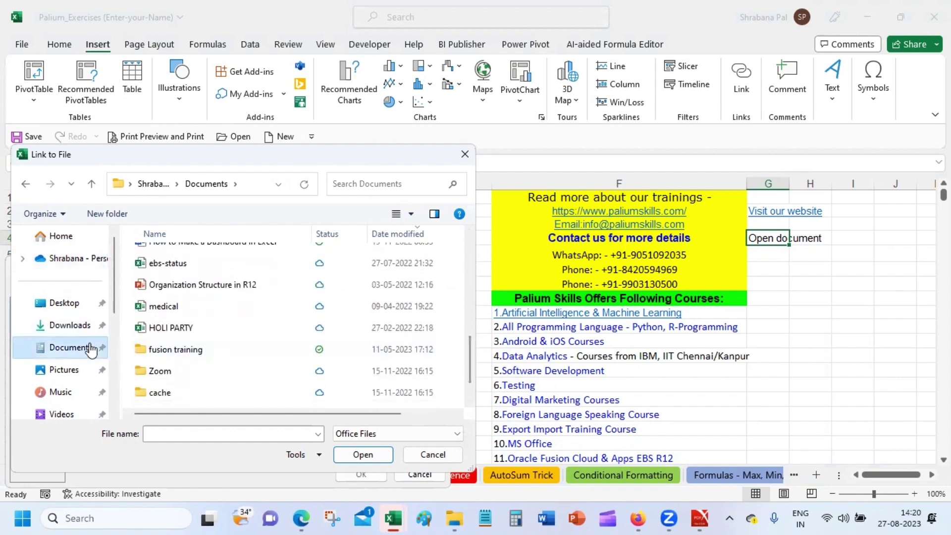
drag(467, 253, 467, 203)
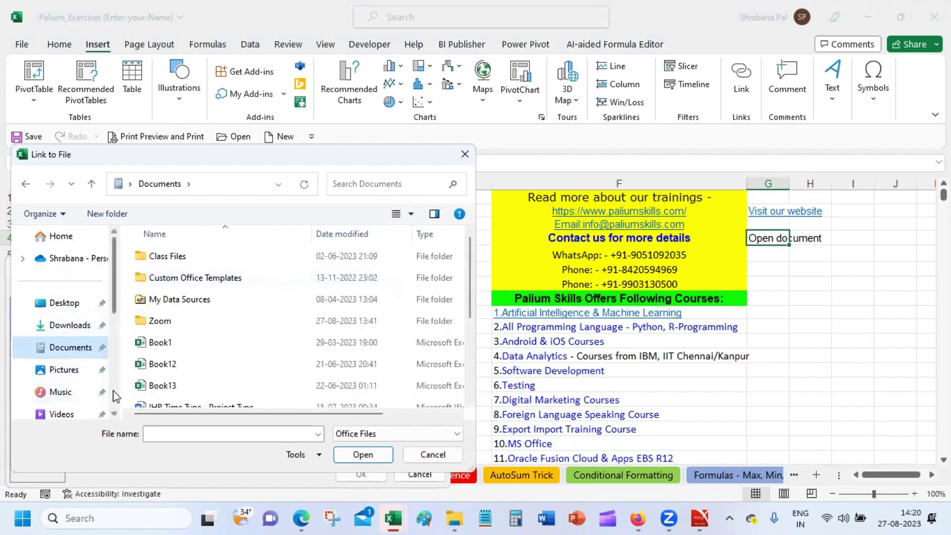
drag(114, 275, 118, 241)
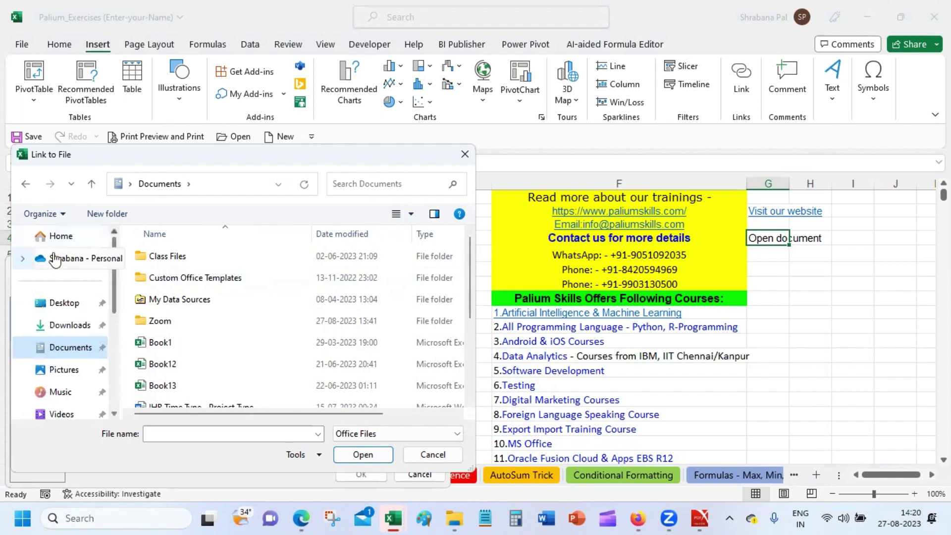
click(60, 237)
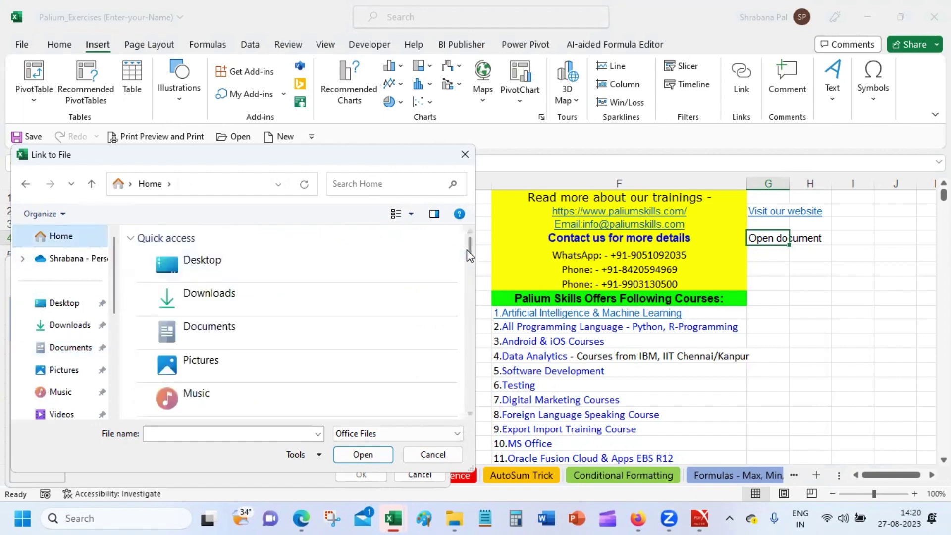
drag(468, 243, 475, 434)
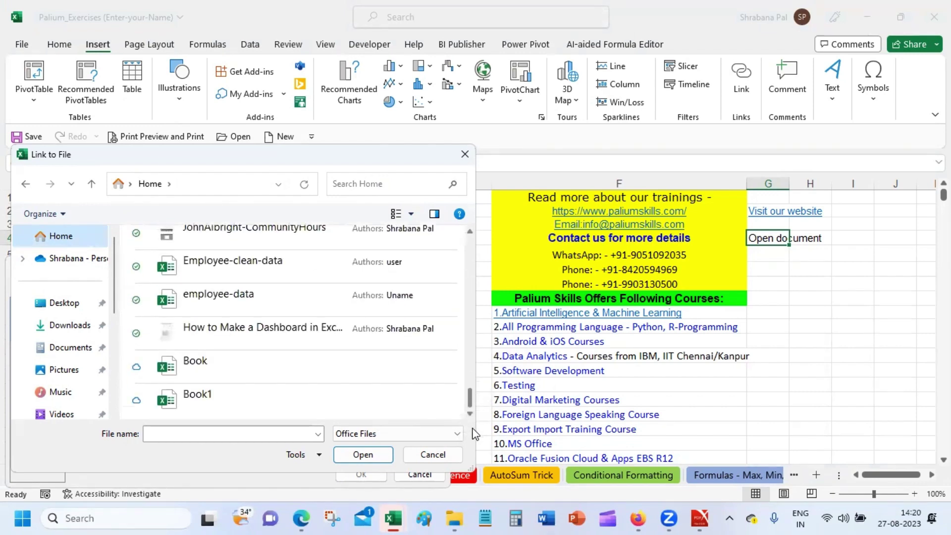
click(71, 349)
scroll(100, 290, down, 5)
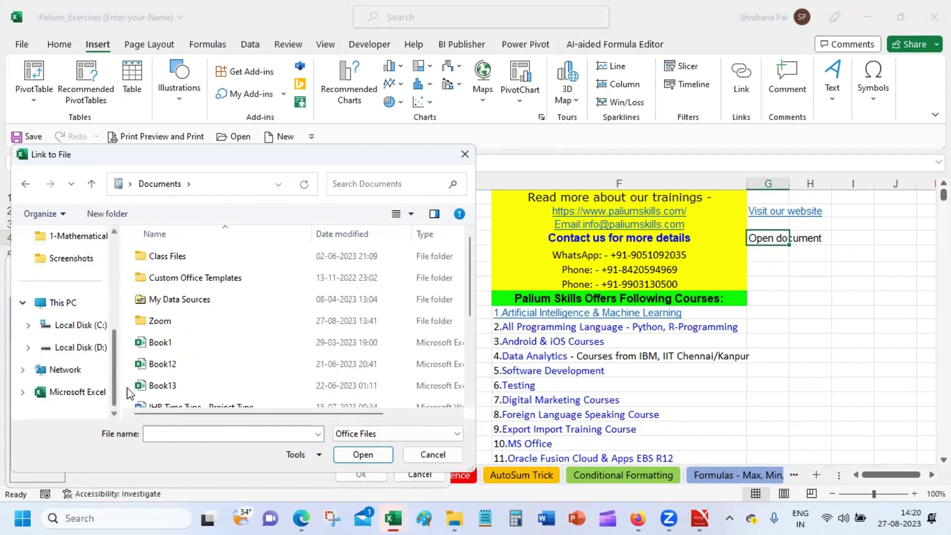
Browse Local Disk (D:) to Personal > advancedexcelformulas, glancing into PracticeFiles.
click(79, 347)
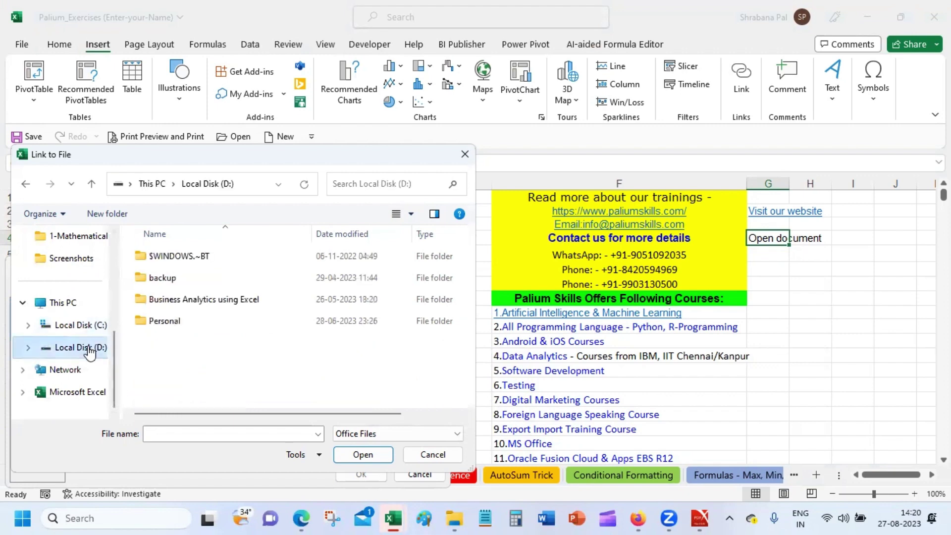
click(247, 329)
double_click(247, 330)
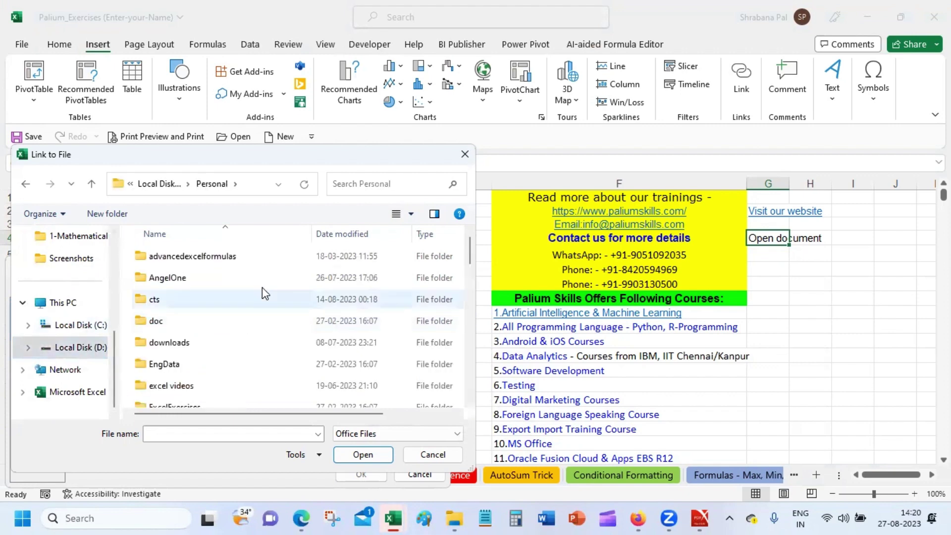
double_click(274, 262)
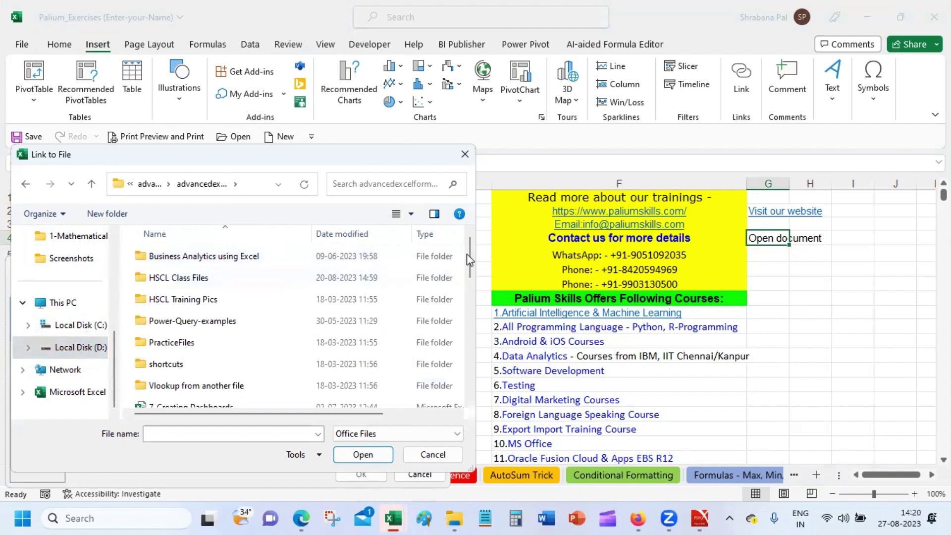
mouse_move(468, 251)
mouse_down()
mouse_move(467, 375)
mouse_move(467, 263)
mouse_up()
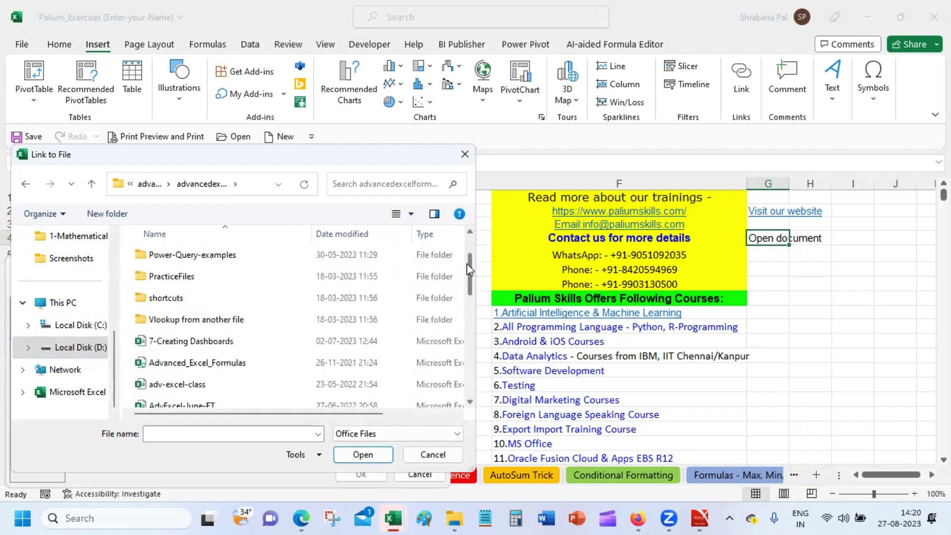
double_click(276, 283)
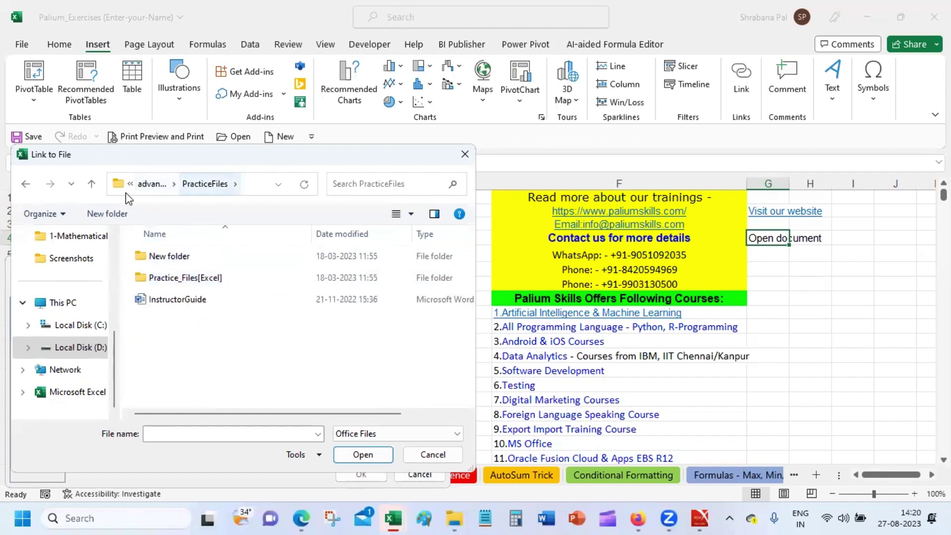
click(149, 178)
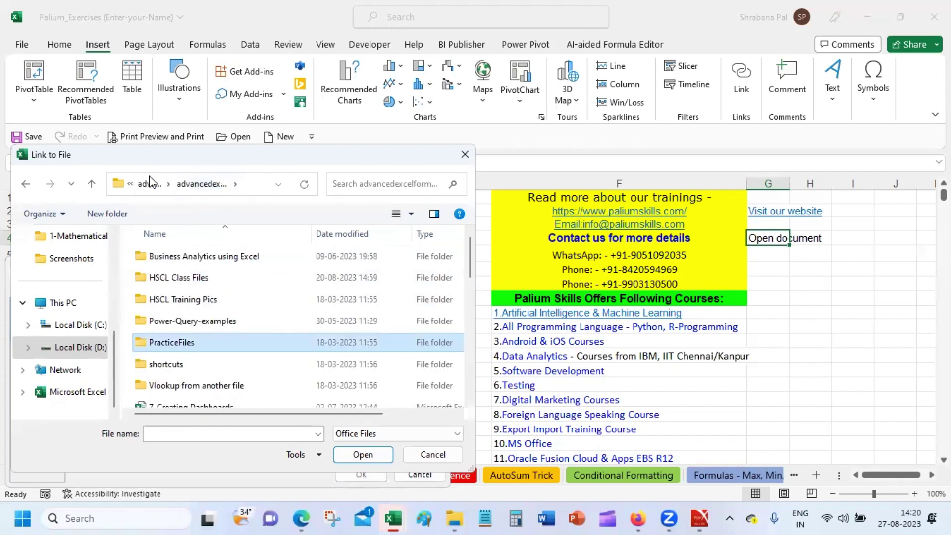
Explore the Business Analytics using Excel training exercise folders, then return to the Business Analytics using Excel folder.
double_click(228, 251)
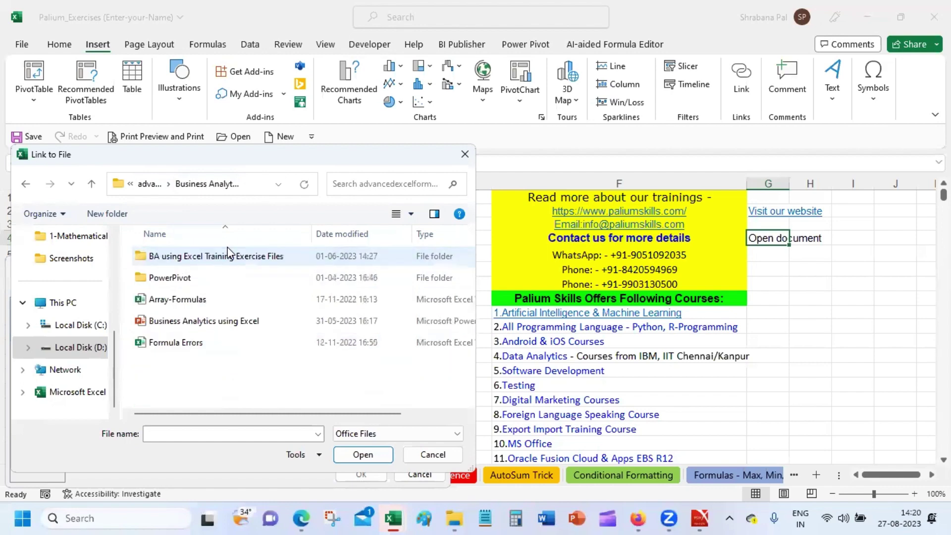
double_click(258, 262)
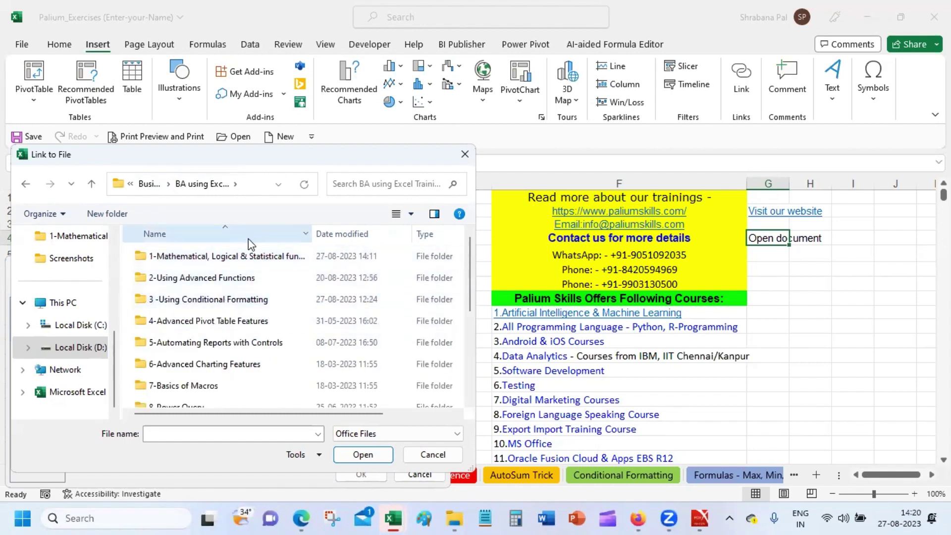
double_click(256, 256)
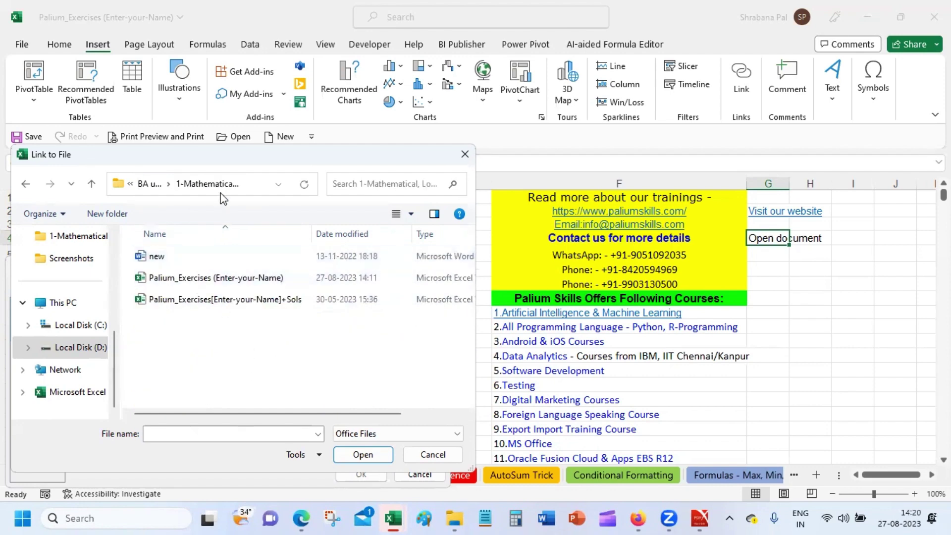
click(149, 184)
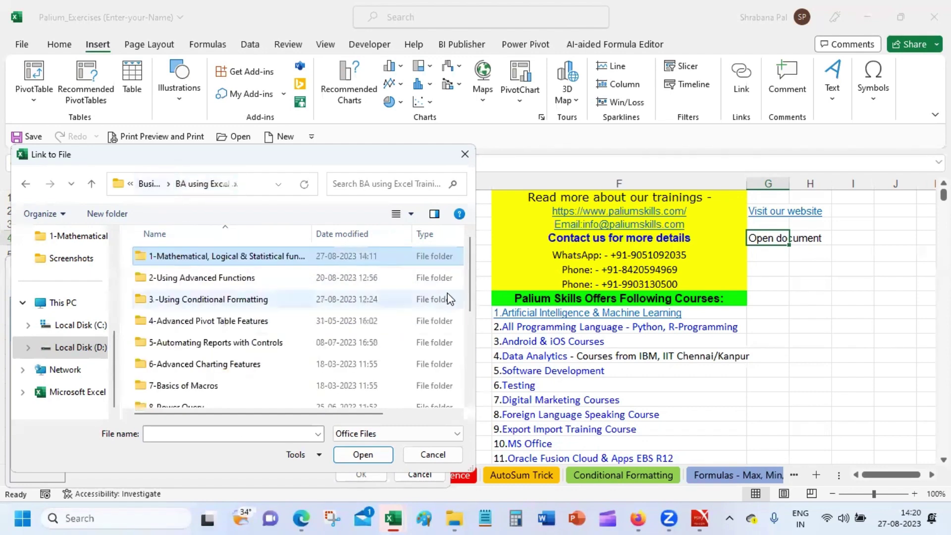
drag(467, 256, 466, 350)
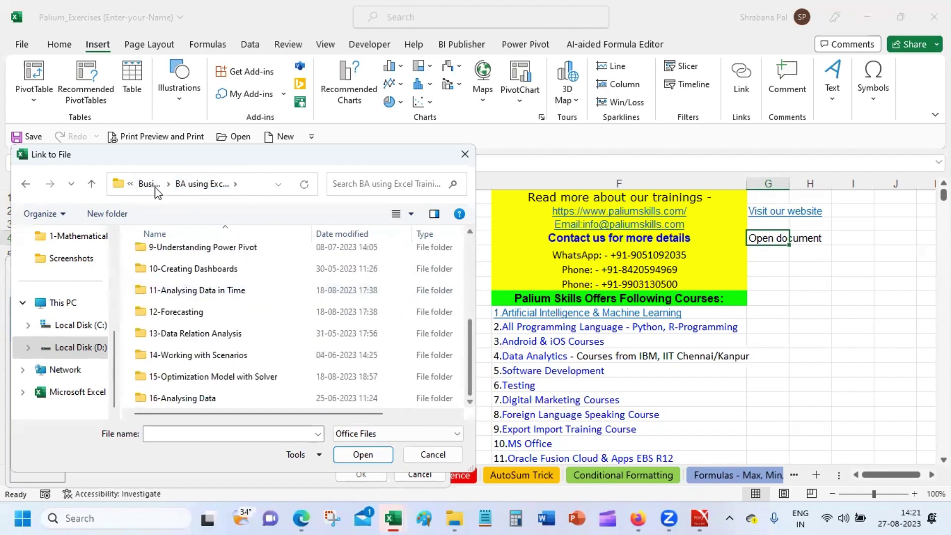
click(194, 187)
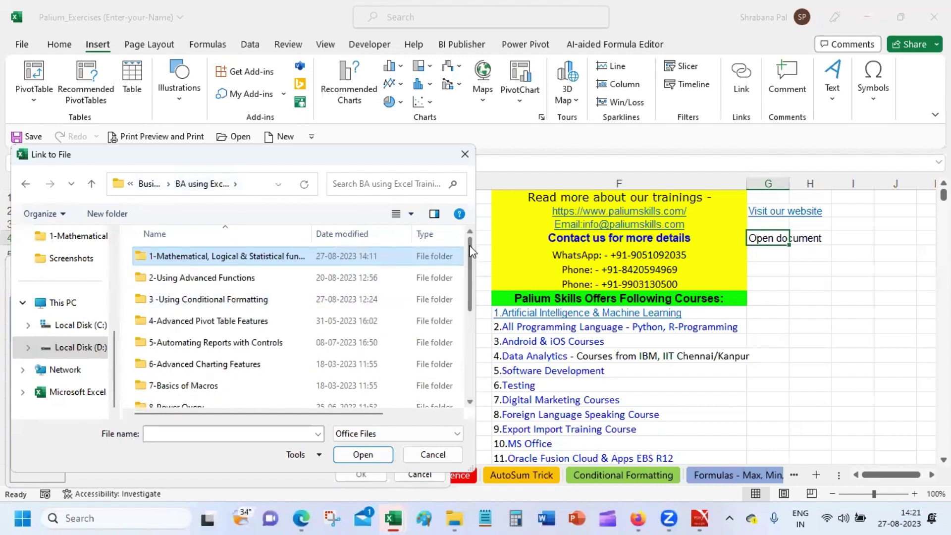
drag(469, 247, 470, 381)
click(149, 183)
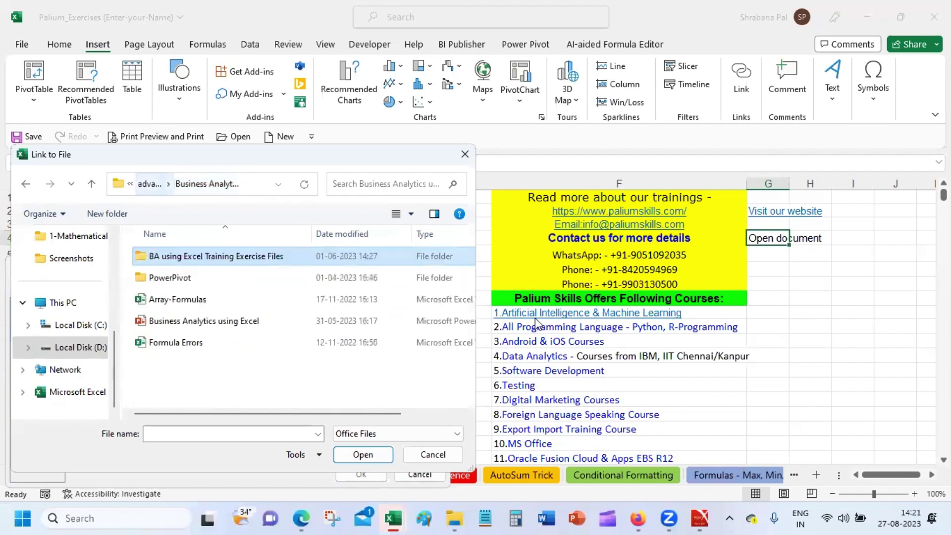
Link G4's 'Open document' to Business Analytics using Excel.pptx and test the new hyperlink.
click(284, 326)
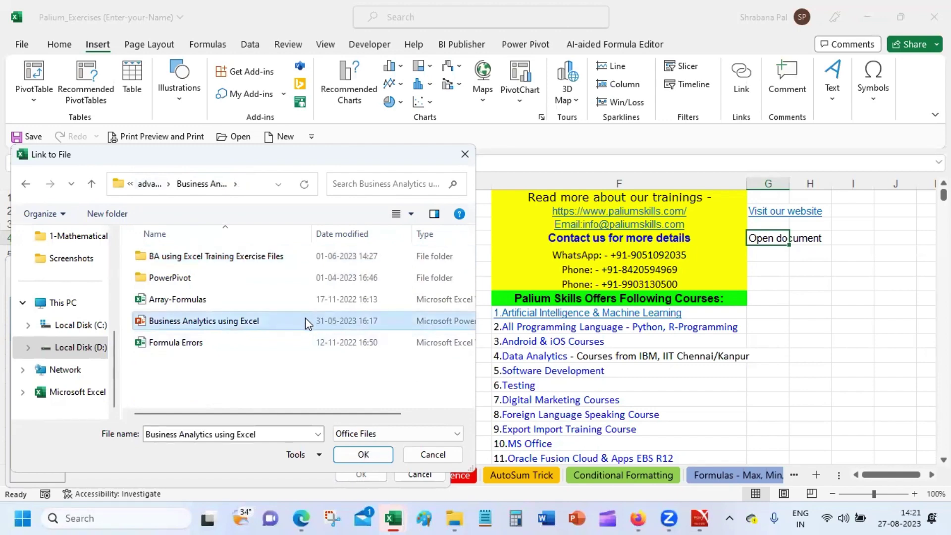
double_click(305, 320)
click(359, 472)
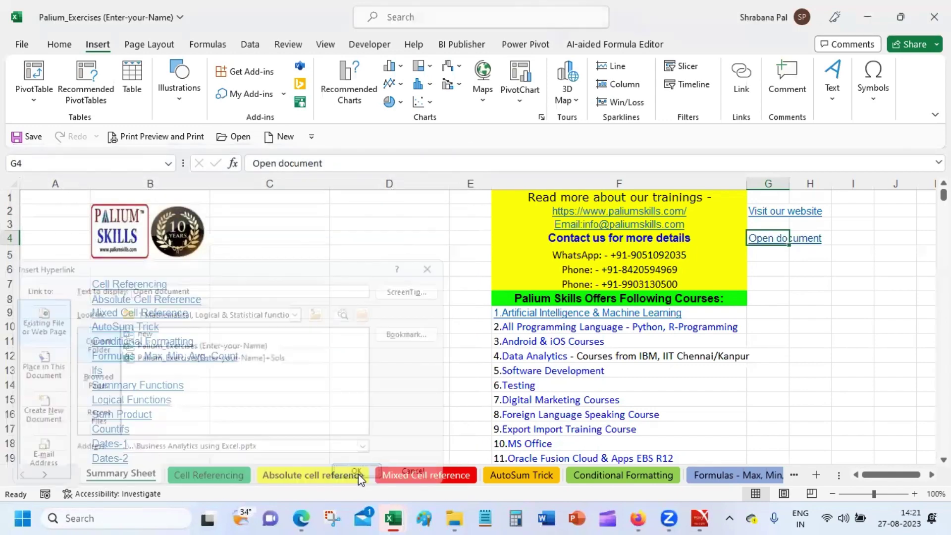
click(784, 267)
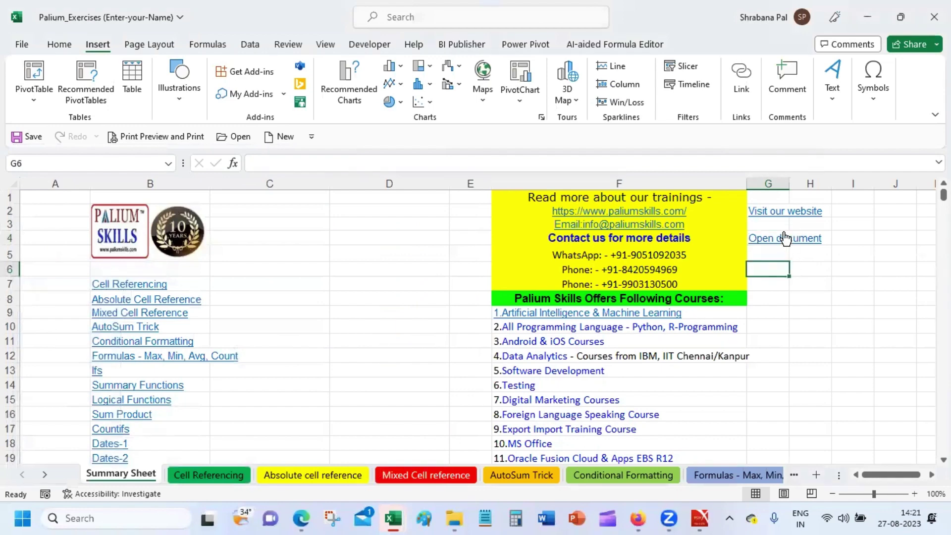
click(785, 239)
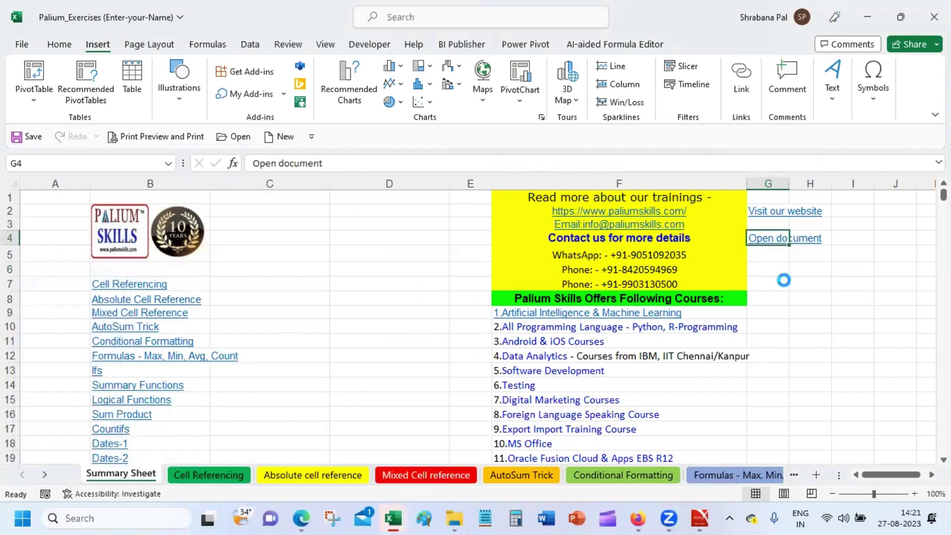
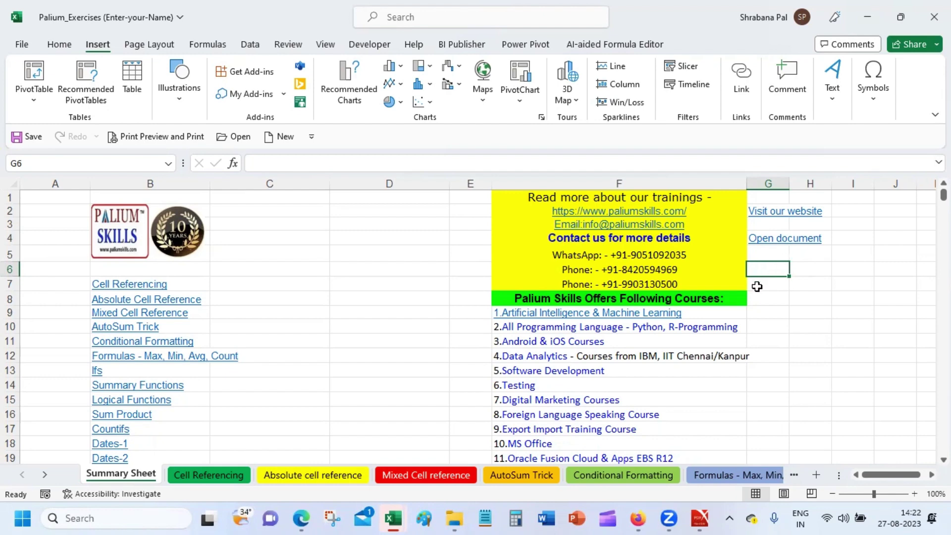
Enter 'New Doc' in G6 and link it to create the new document D:\Personal\new.docx.
text(New Doc)
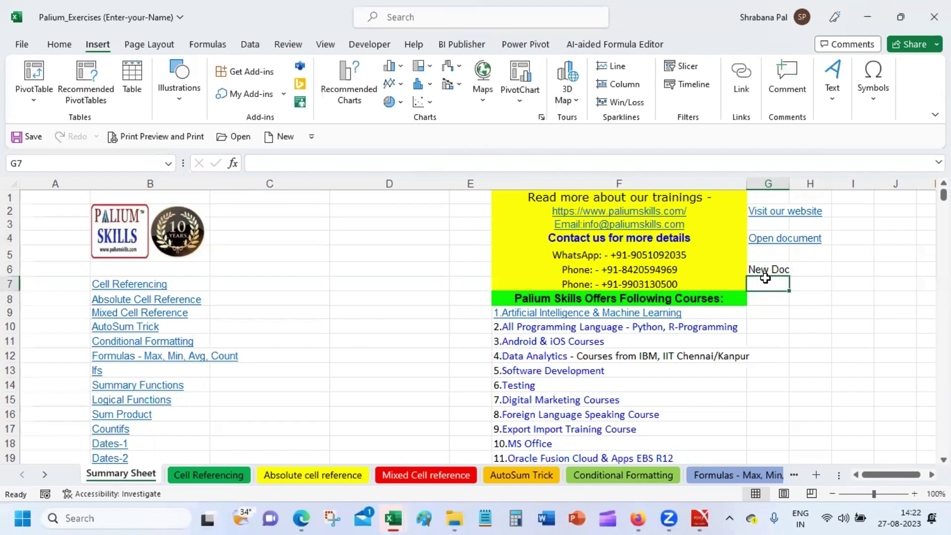
key(Return)
click(764, 269)
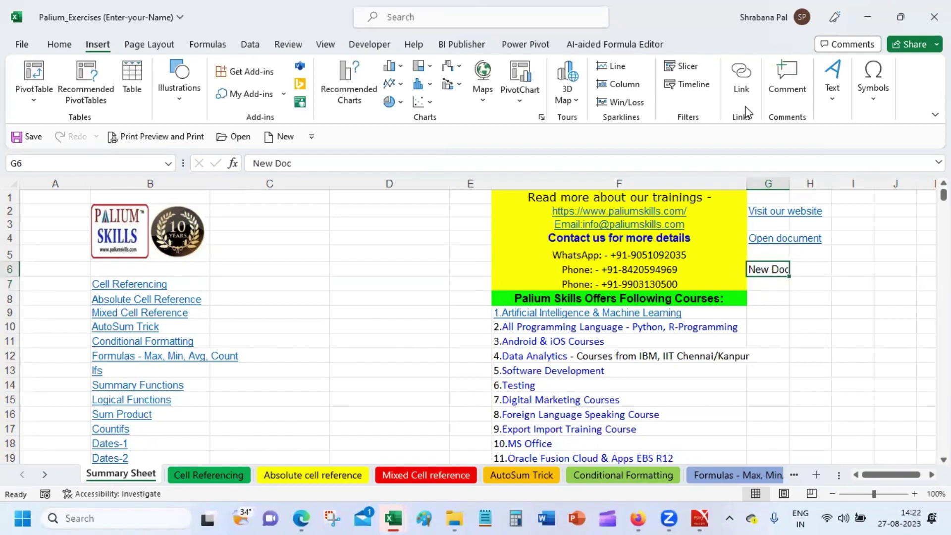
click(733, 74)
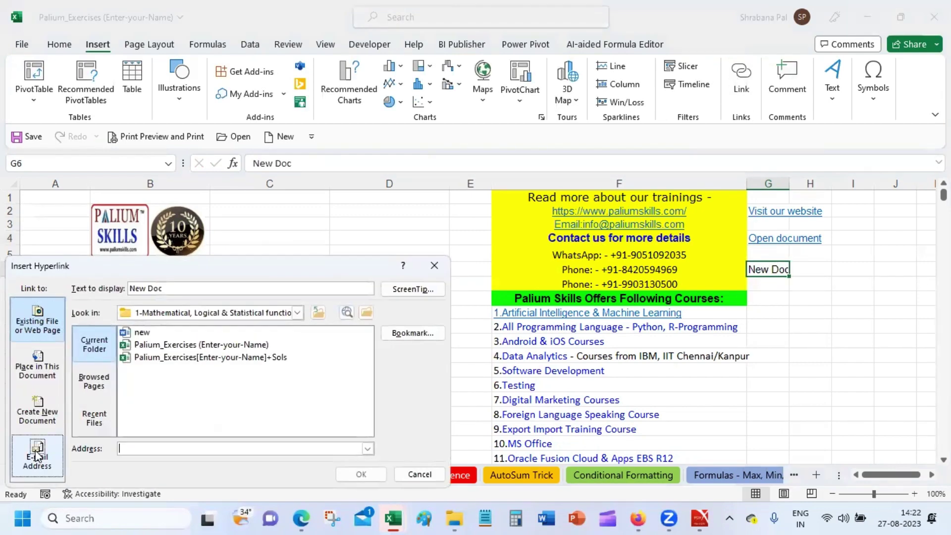
click(30, 411)
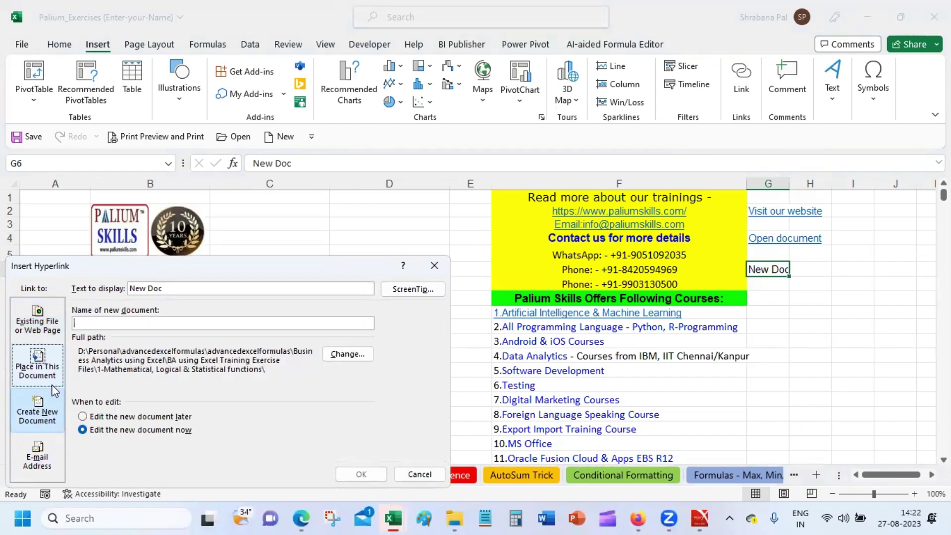
text(new)
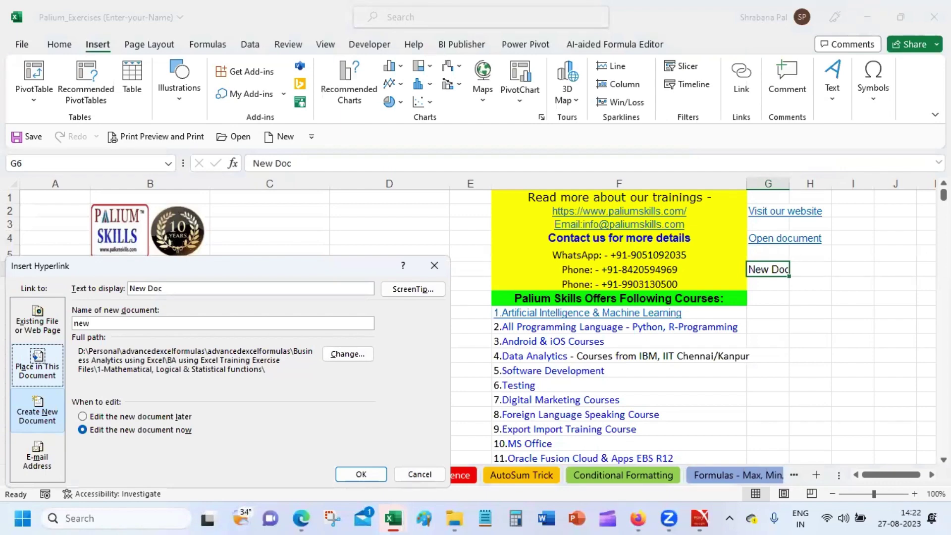
text(.docs)
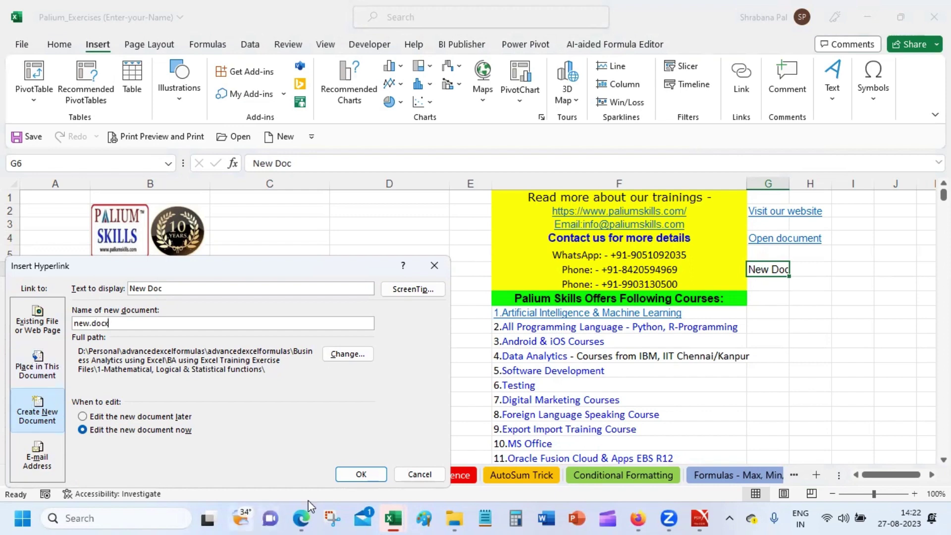
click(361, 473)
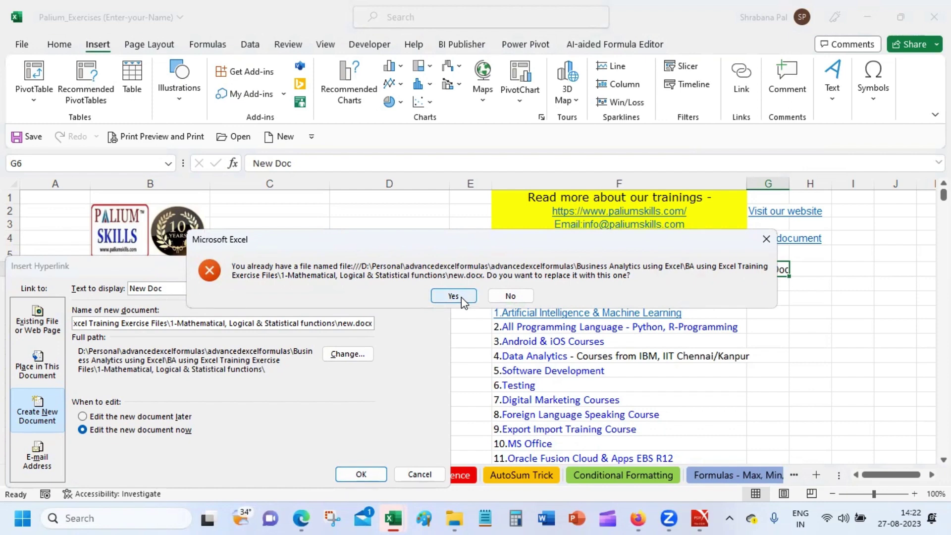
click(503, 293)
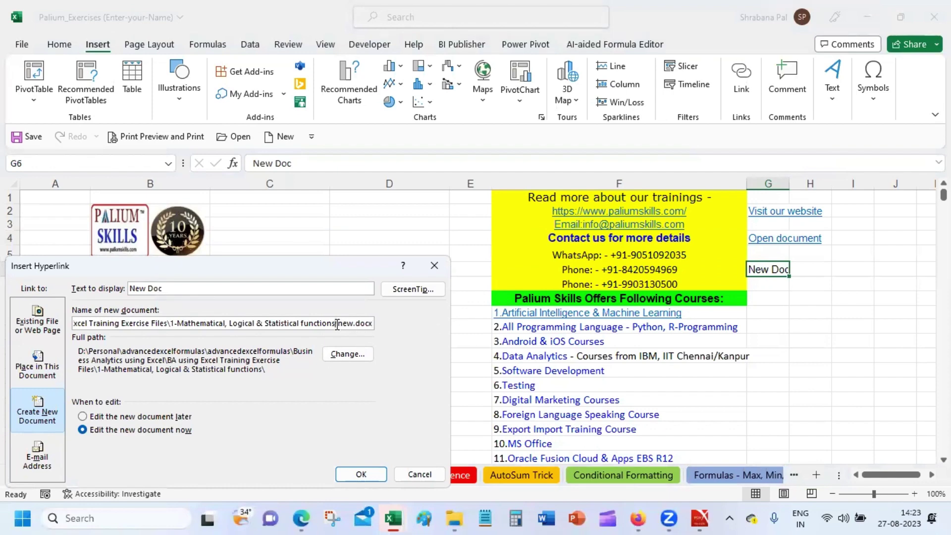
drag(331, 322, 121, 327)
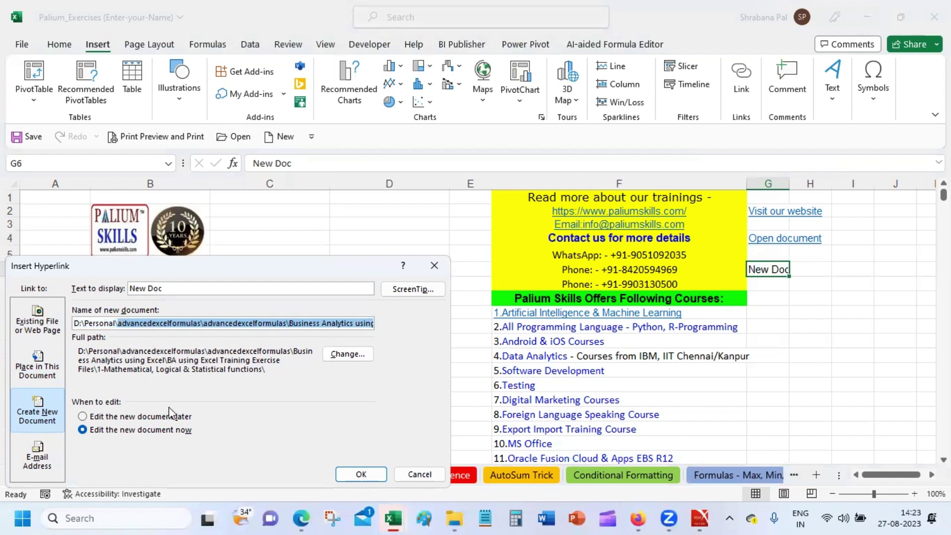
text(new.docx)
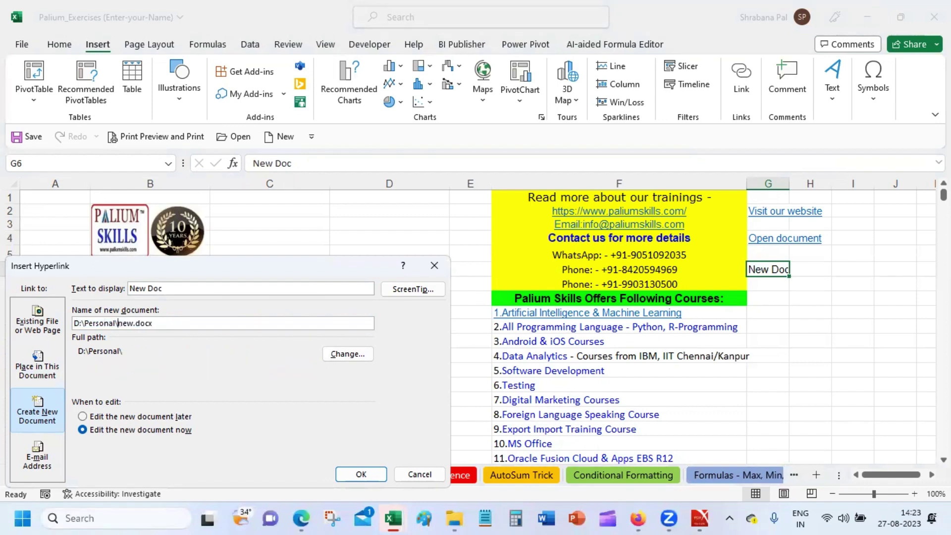
click(374, 473)
click(786, 298)
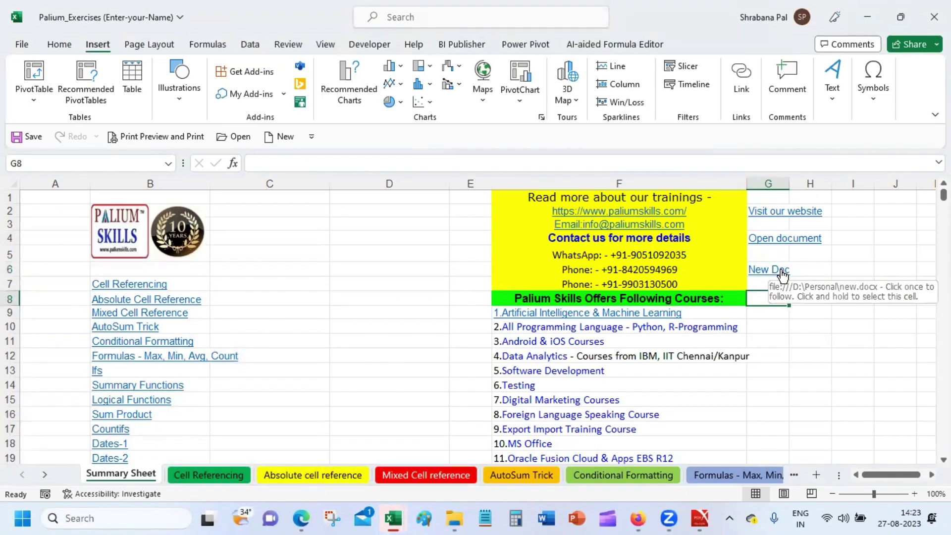
click(781, 271)
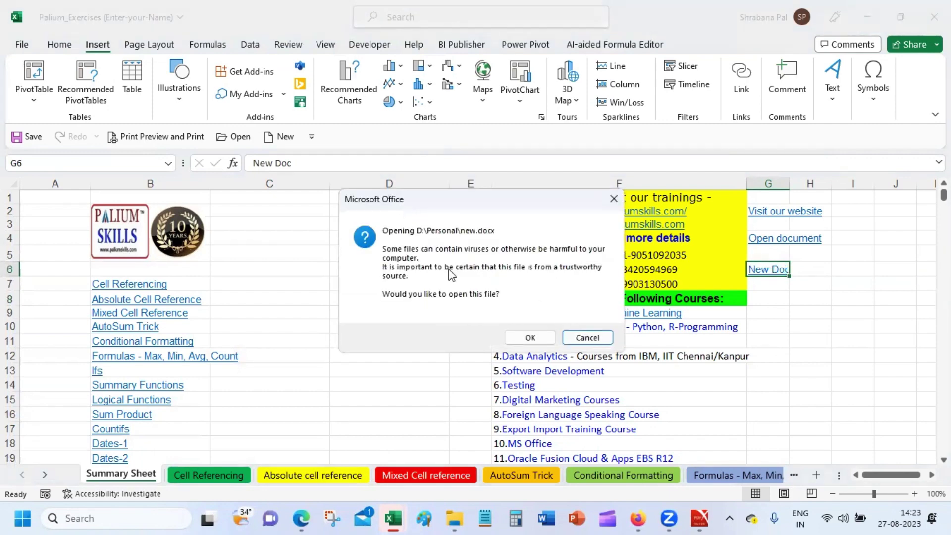
click(528, 339)
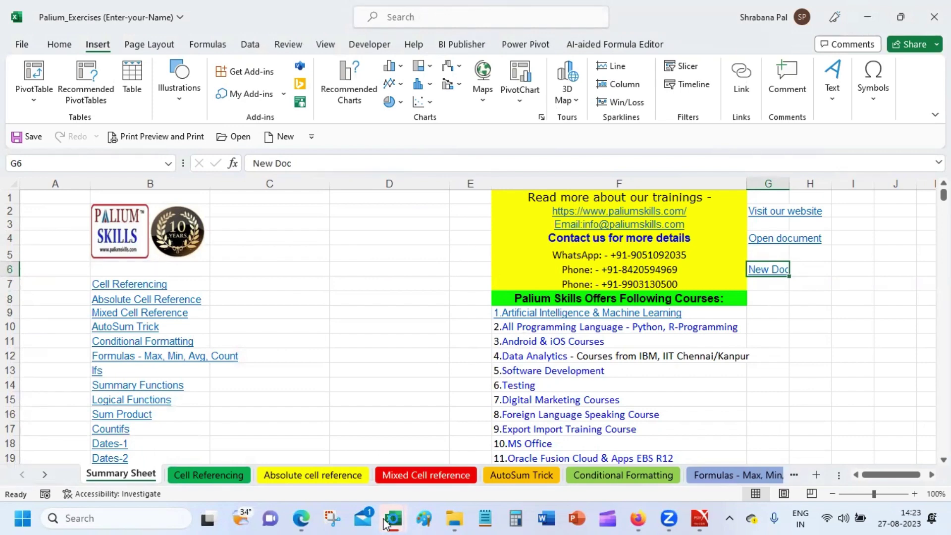
mouse_move(393, 518)
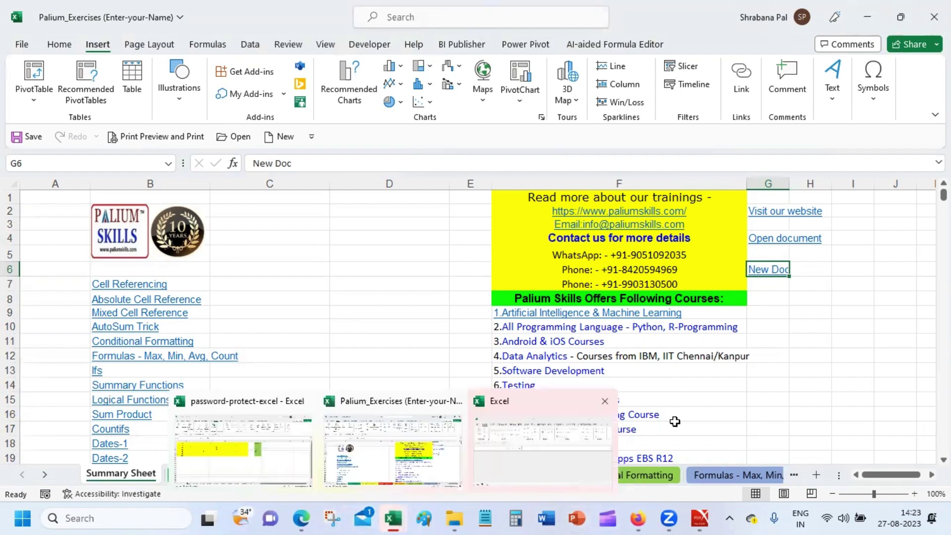
click(531, 441)
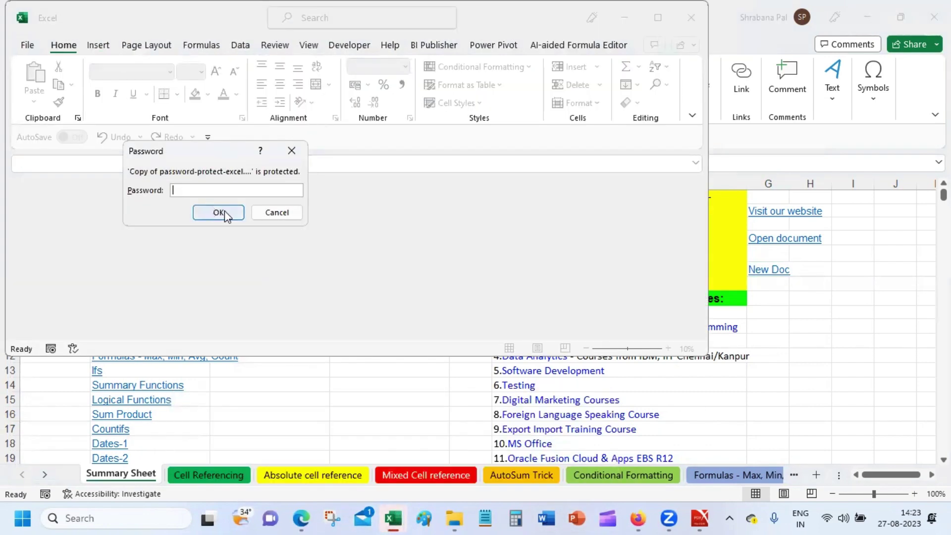
click(267, 216)
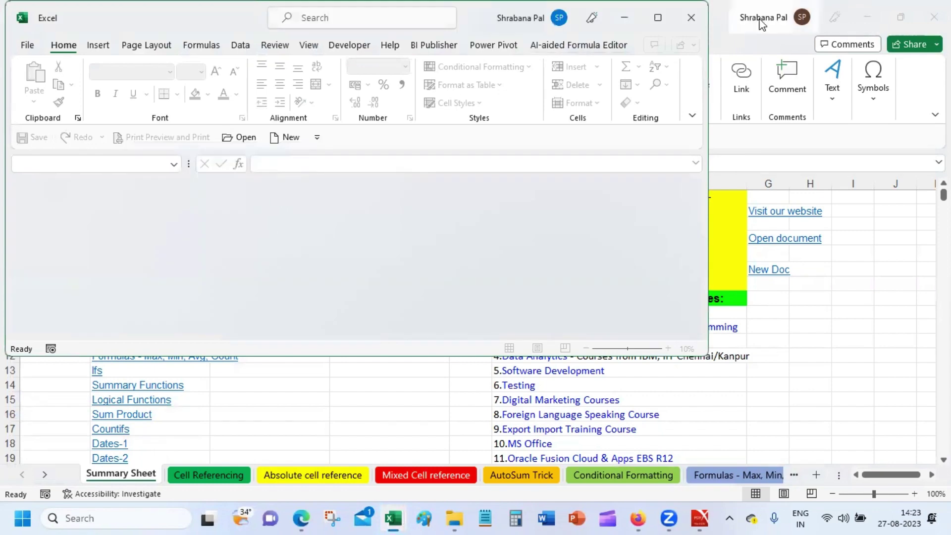
click(702, 20)
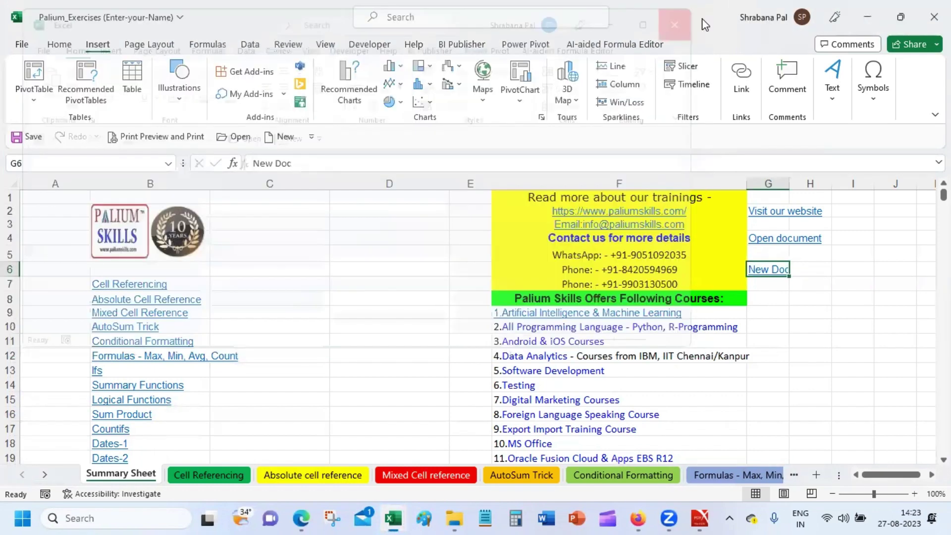
click(336, 313)
click(772, 271)
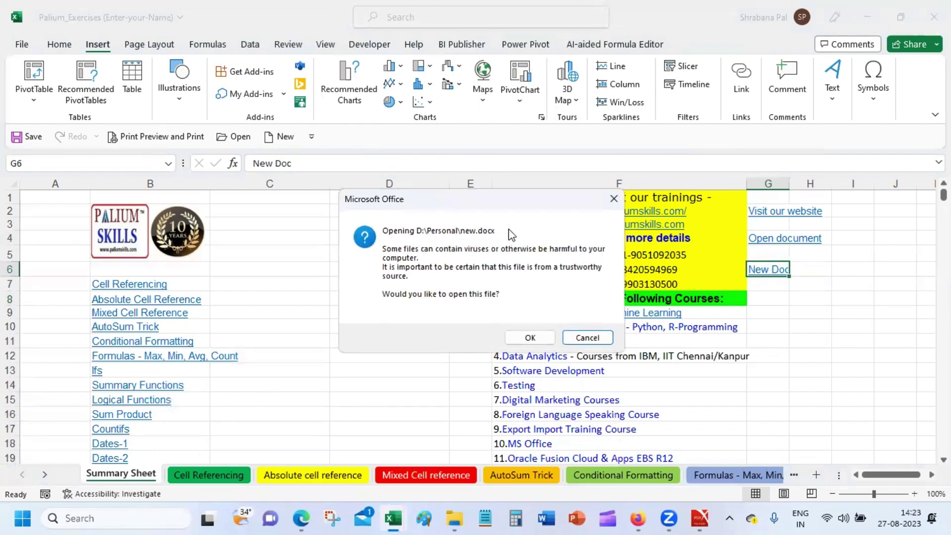
click(524, 336)
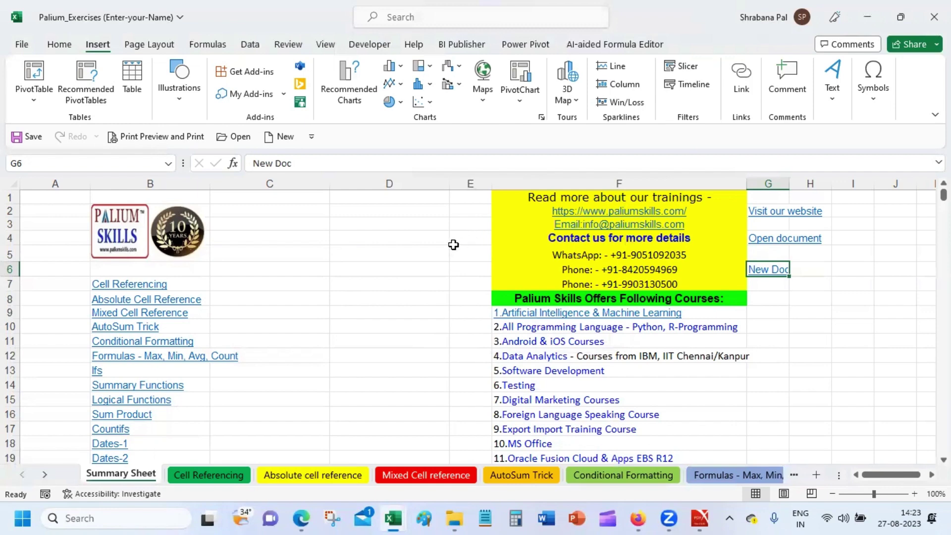
click(453, 245)
mouse_move(393, 518)
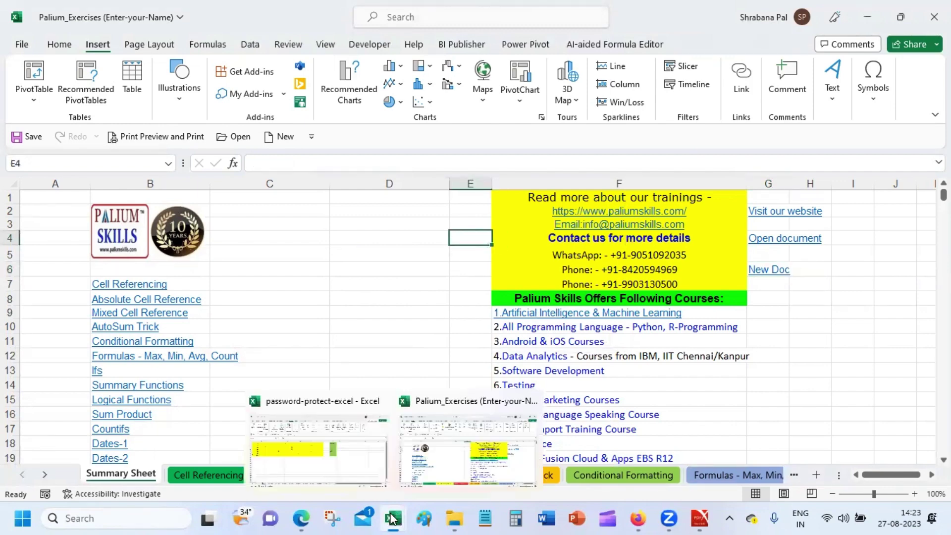
click(360, 331)
mouse_move(396, 520)
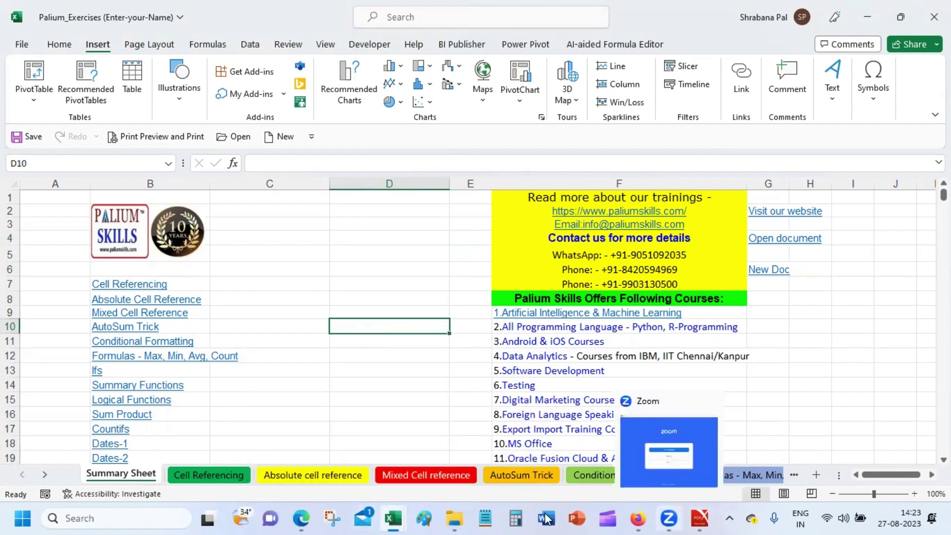
Type the label 'Email us' in G8, then follow the contact box's email link.
click(765, 297)
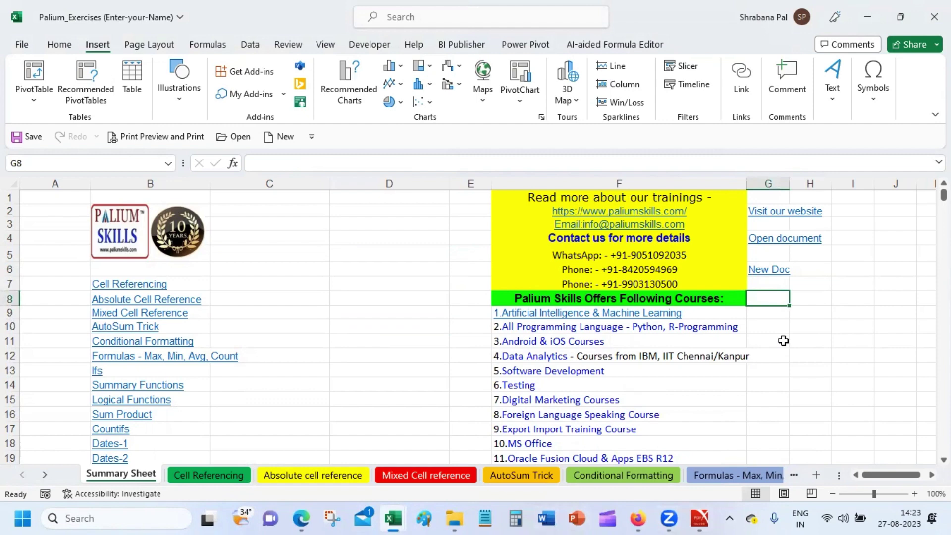
text(Em)
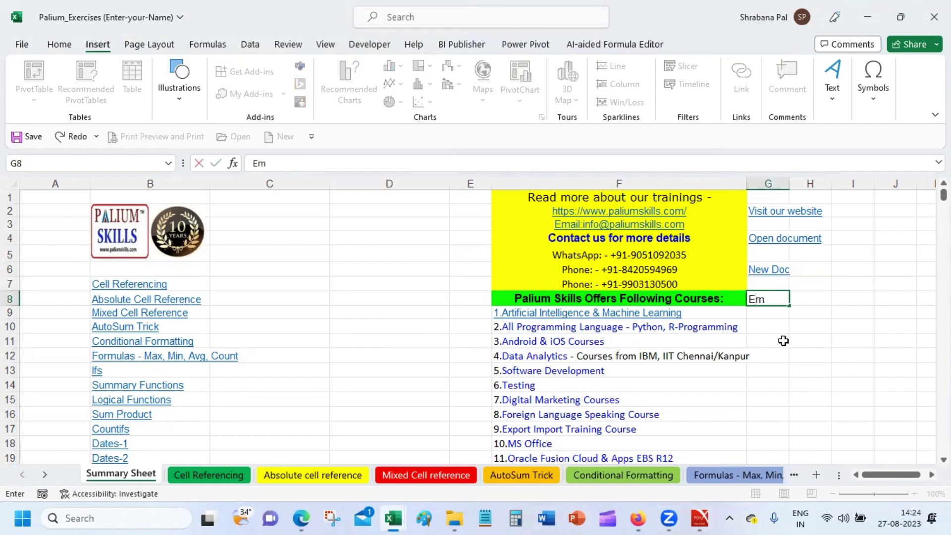
text(ail us)
key(Return)
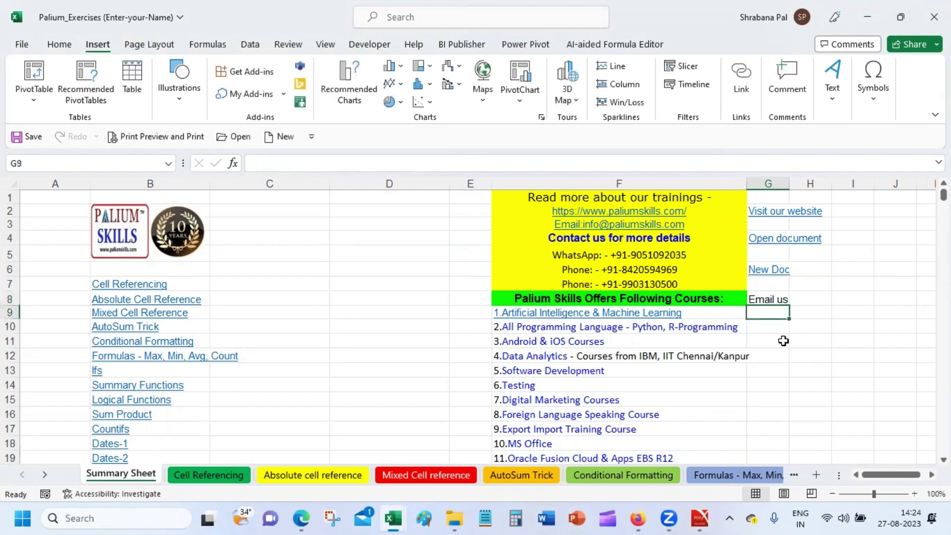
click(648, 229)
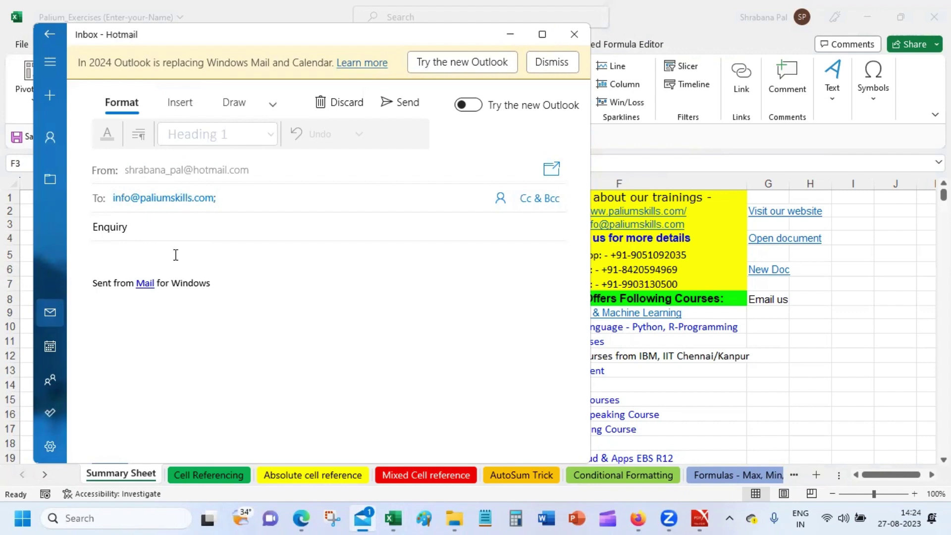
Close the unsent Enquiry message and reselect the Email us cell G8.
click(147, 233)
click(573, 35)
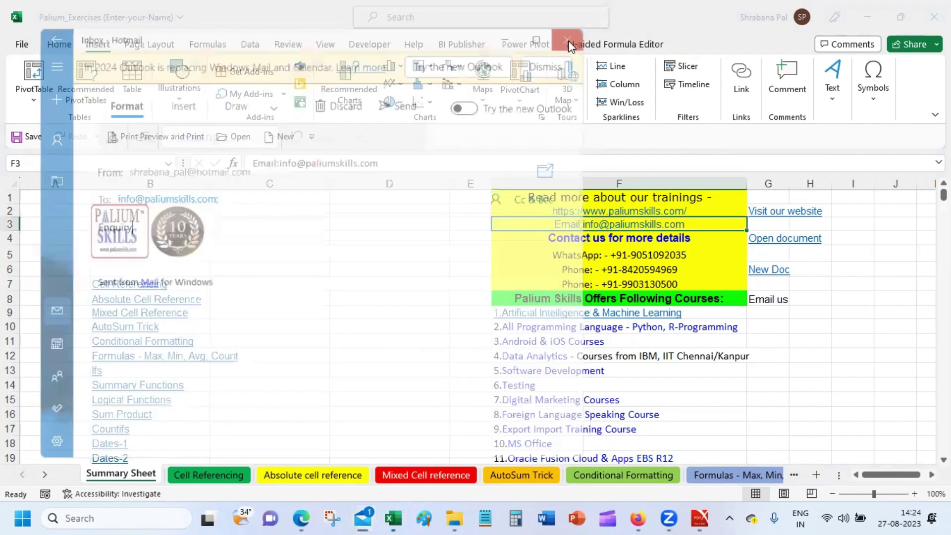
click(768, 298)
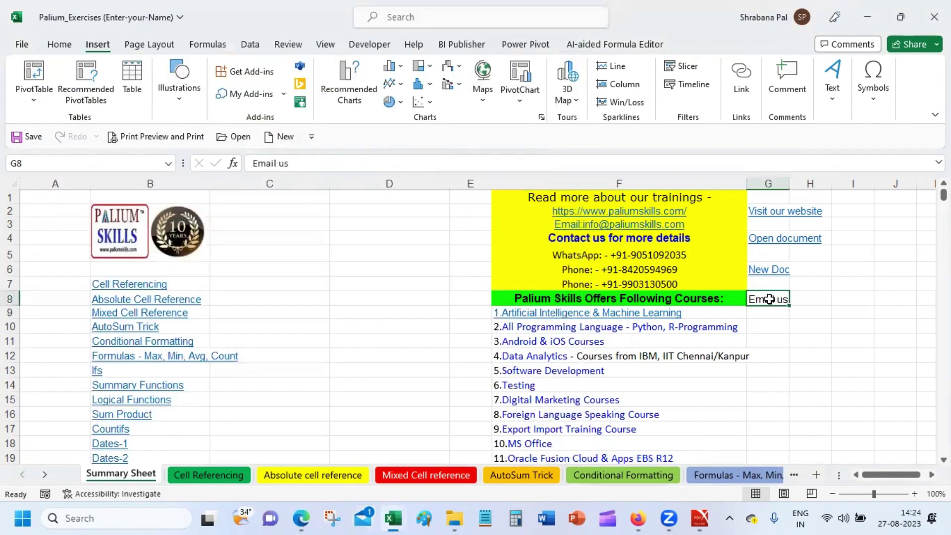
Link 'Email us' in G8 to the training enquiry e-mail address with subject 'Enquiry', then test it.
click(730, 76)
click(26, 466)
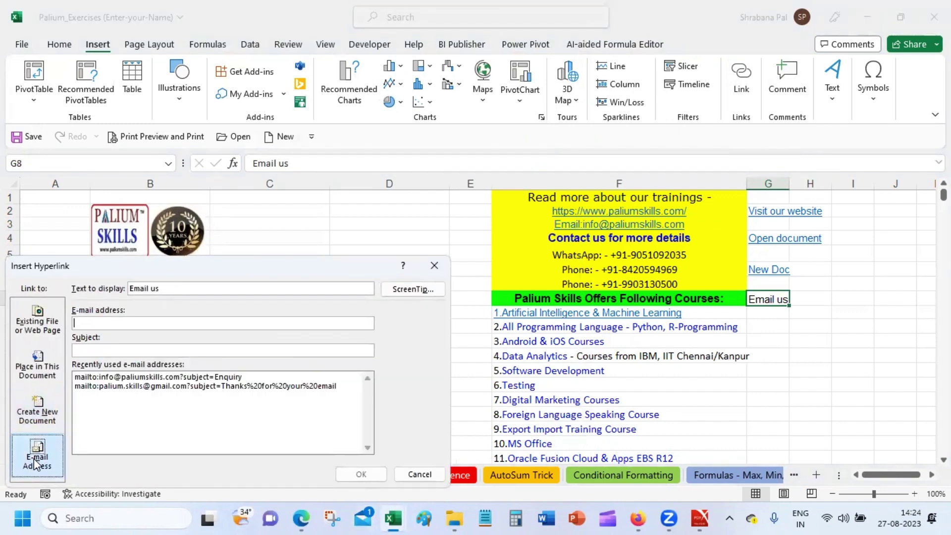
click(90, 351)
click(102, 323)
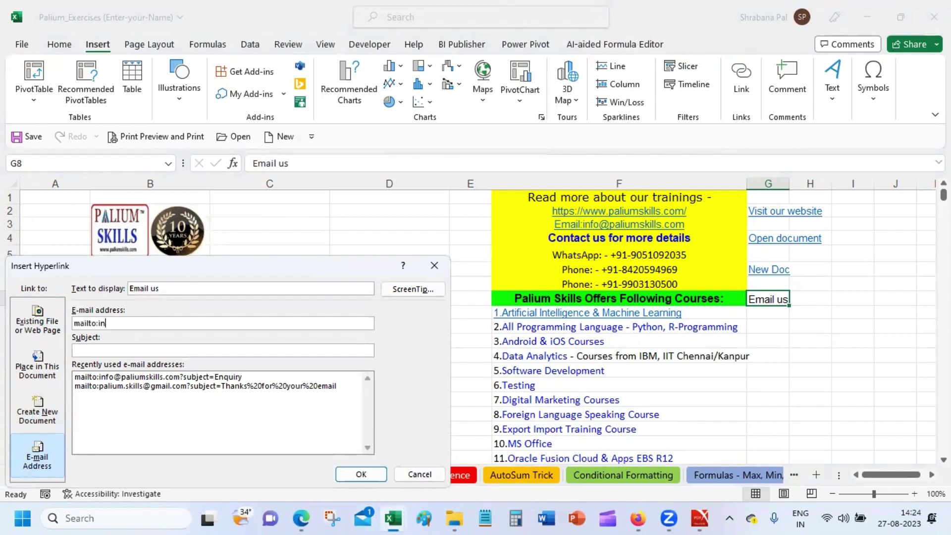
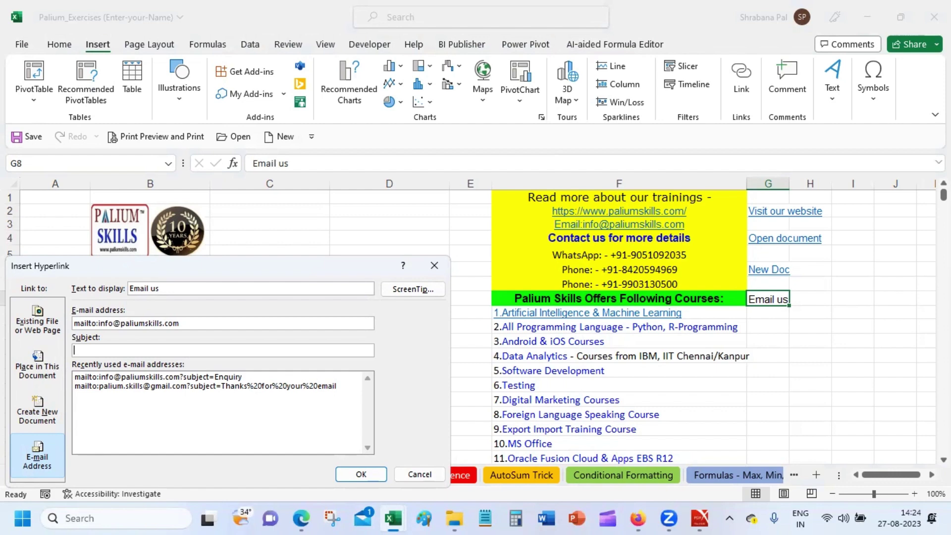
text(Enquiry)
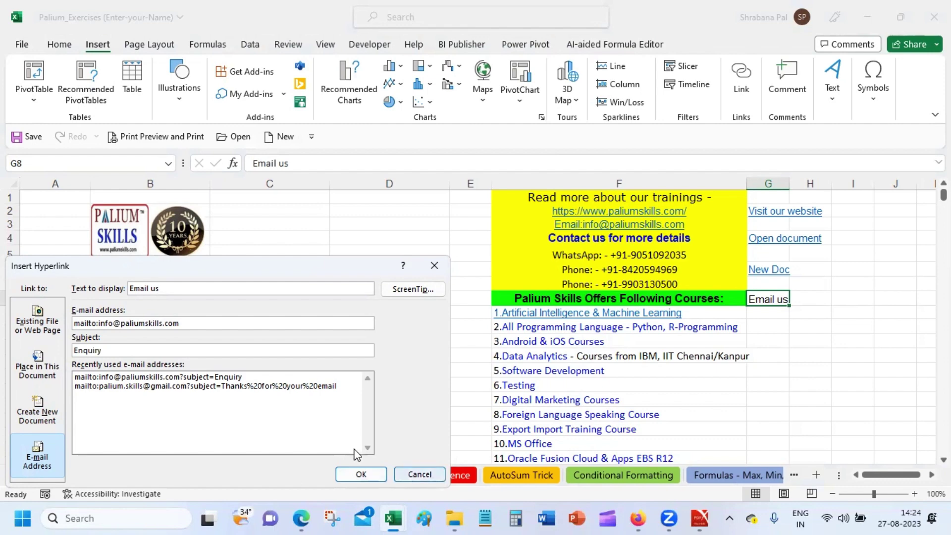
click(353, 478)
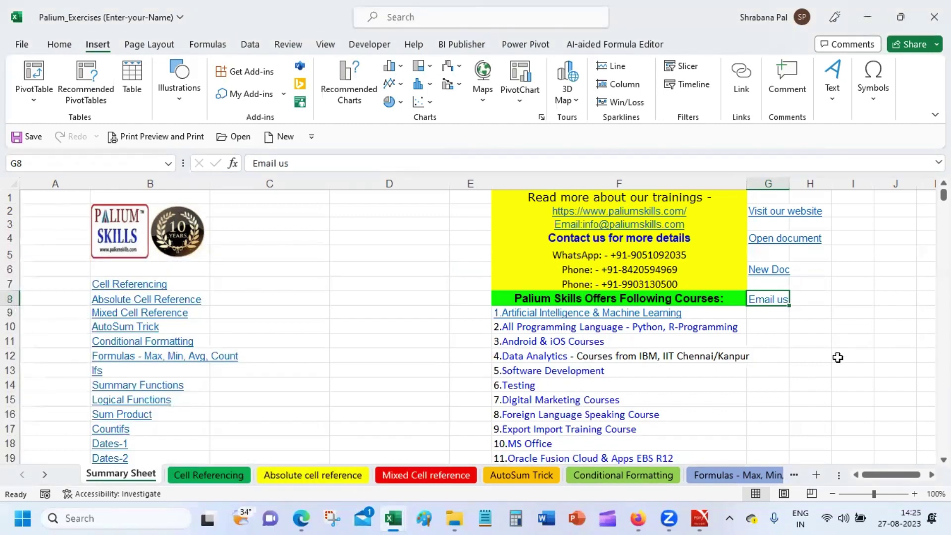
click(776, 300)
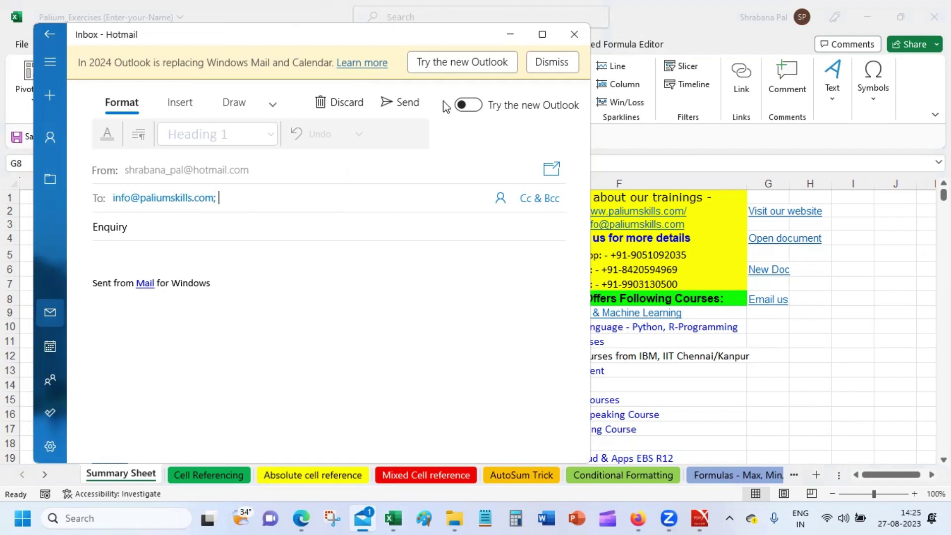
Dismiss the Outlook notice and close the Enquiry draft unsent.
click(569, 65)
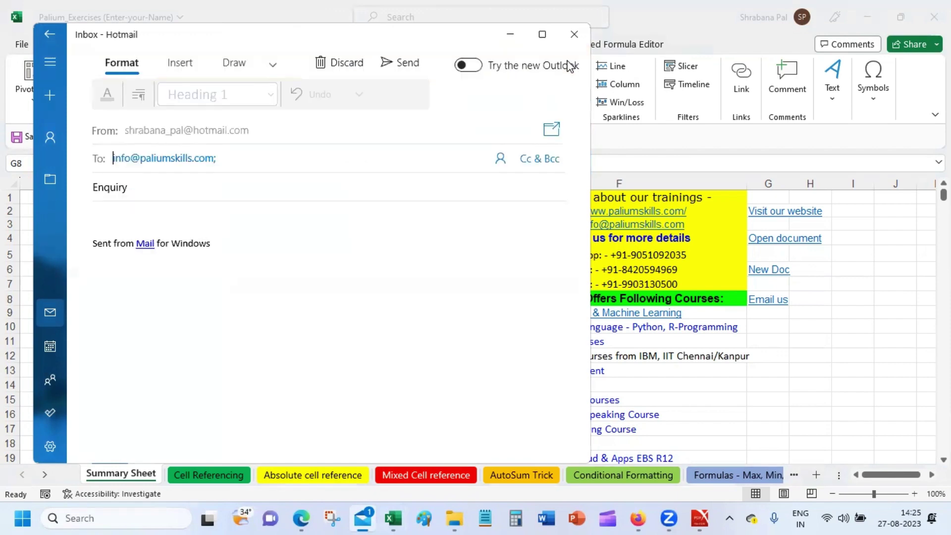
click(575, 33)
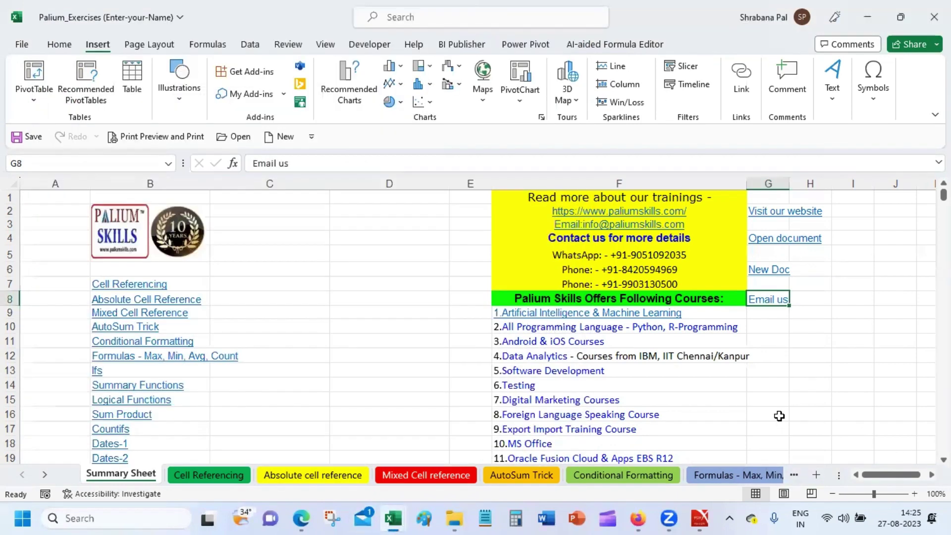
Reselect G6 and delete '.docx' from the New Doc link's address.
click(754, 384)
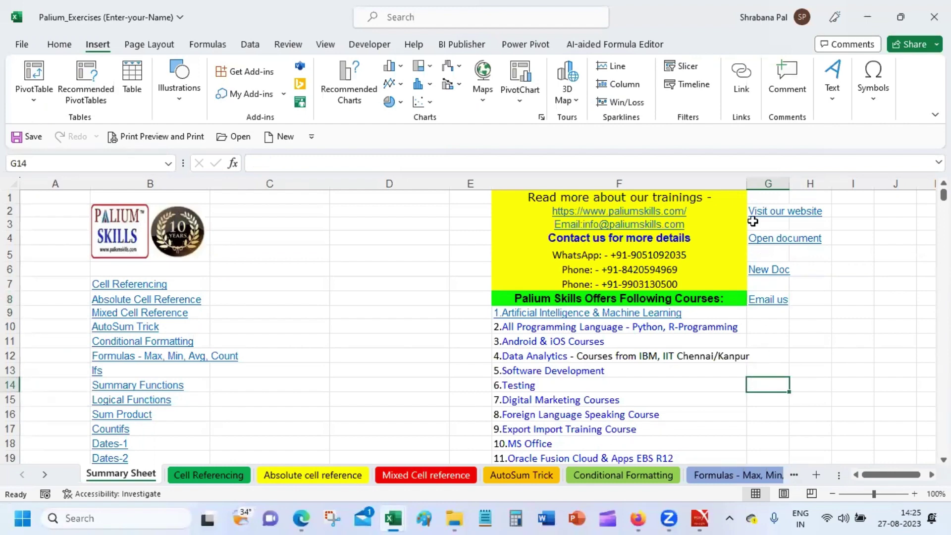
click(803, 267)
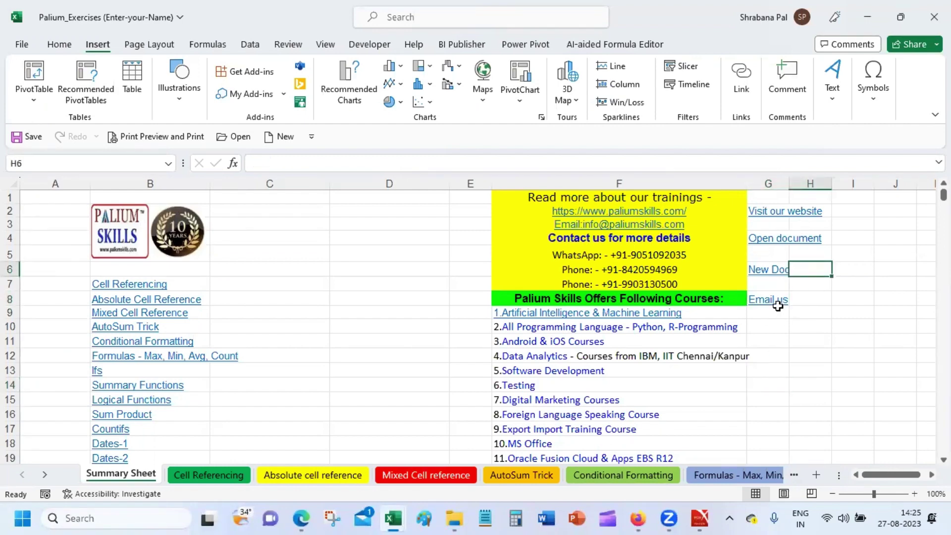
key(Left)
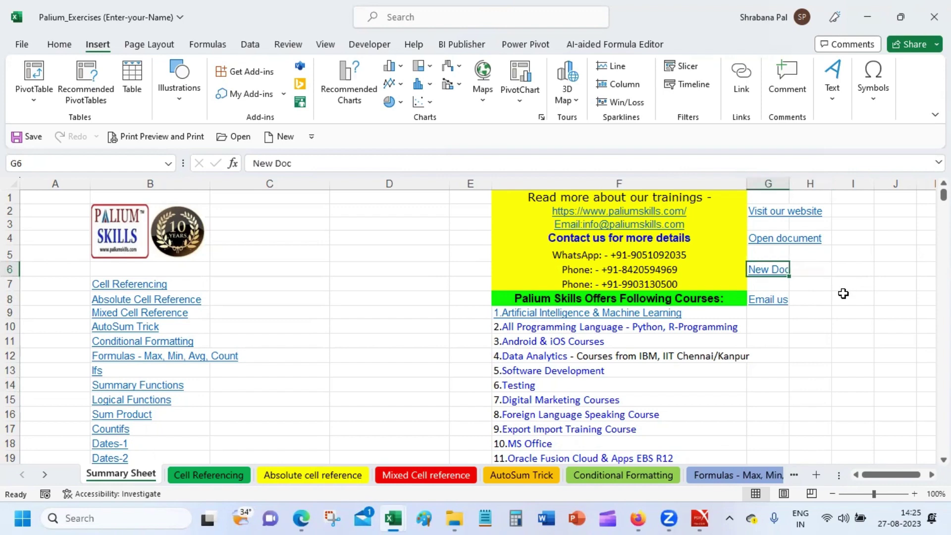
click(749, 88)
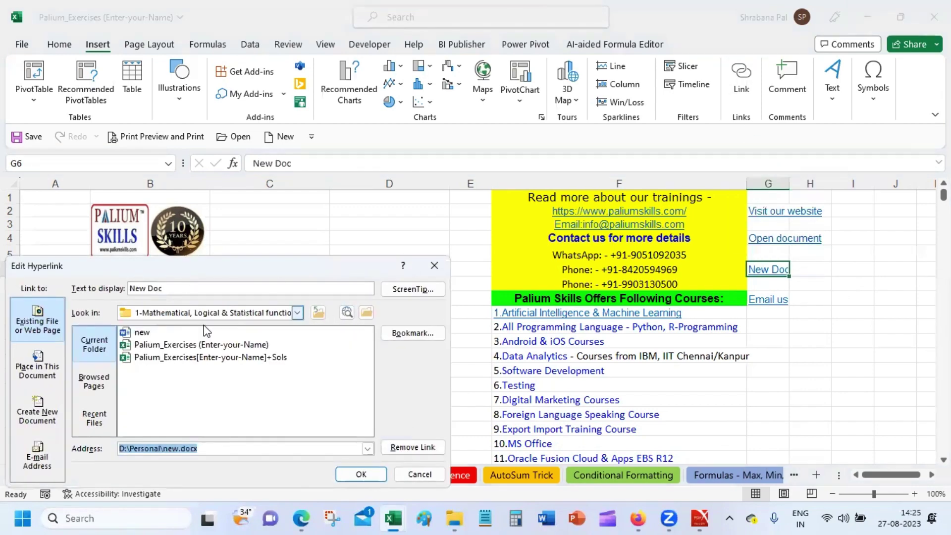
click(185, 447)
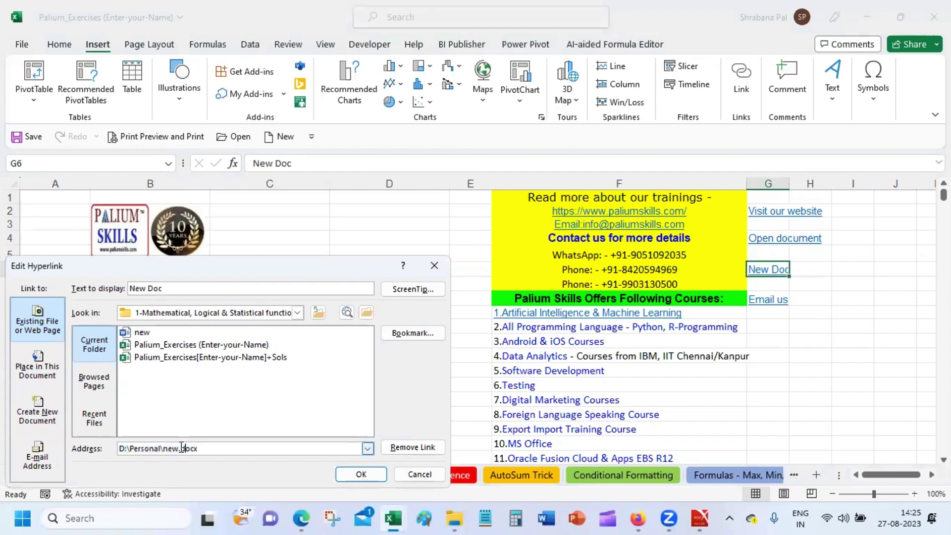
drag(179, 448, 226, 449)
key(BackSpace)
Save the shortened D:\Personal\new address and test the link, dismissing the cannot-open errors.
click(365, 476)
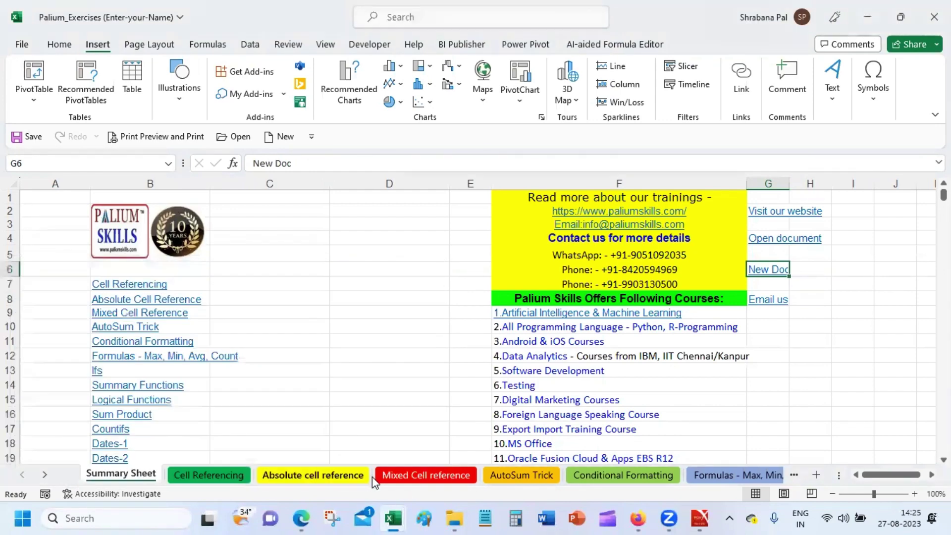
click(836, 336)
click(784, 276)
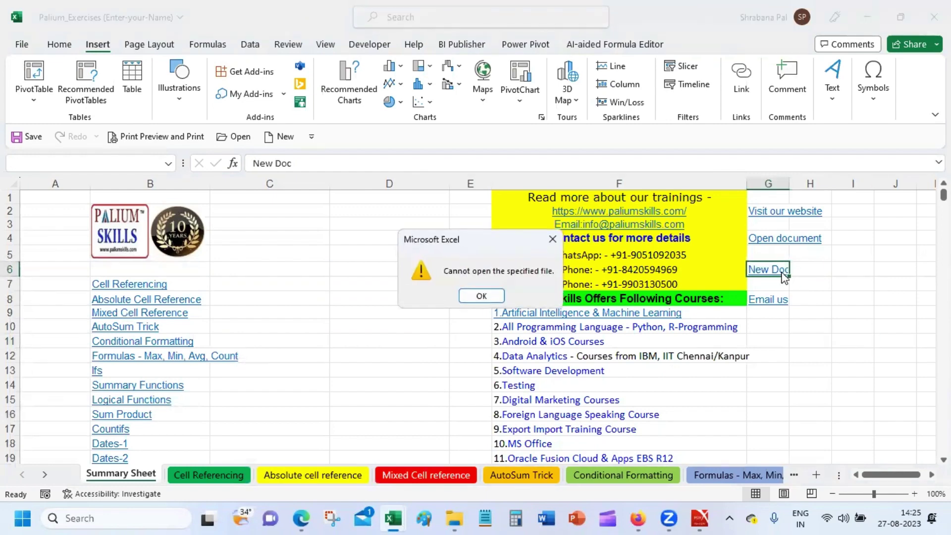
click(479, 296)
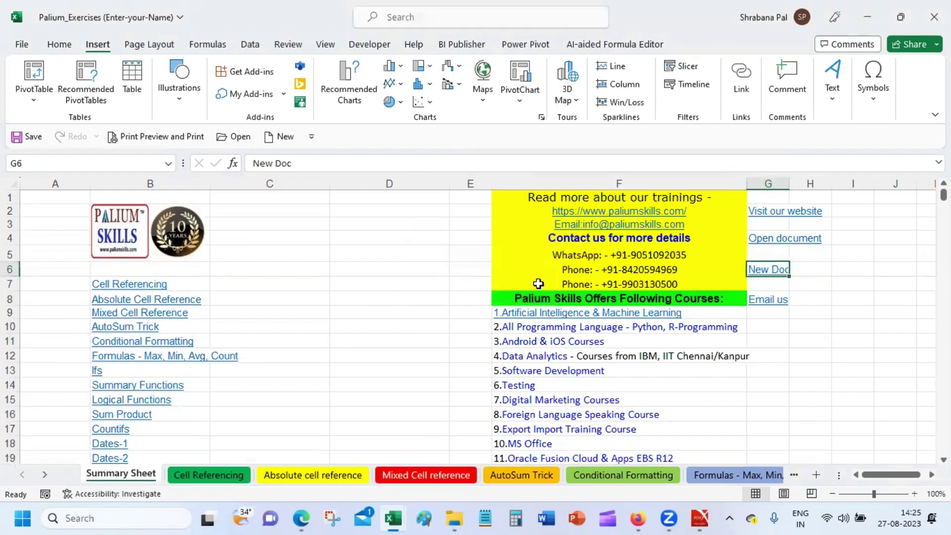
click(763, 271)
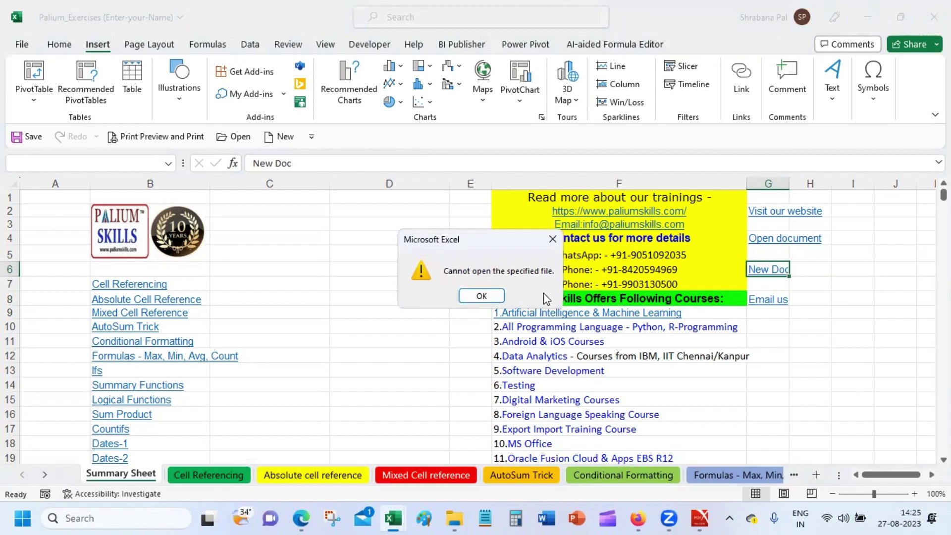
click(483, 297)
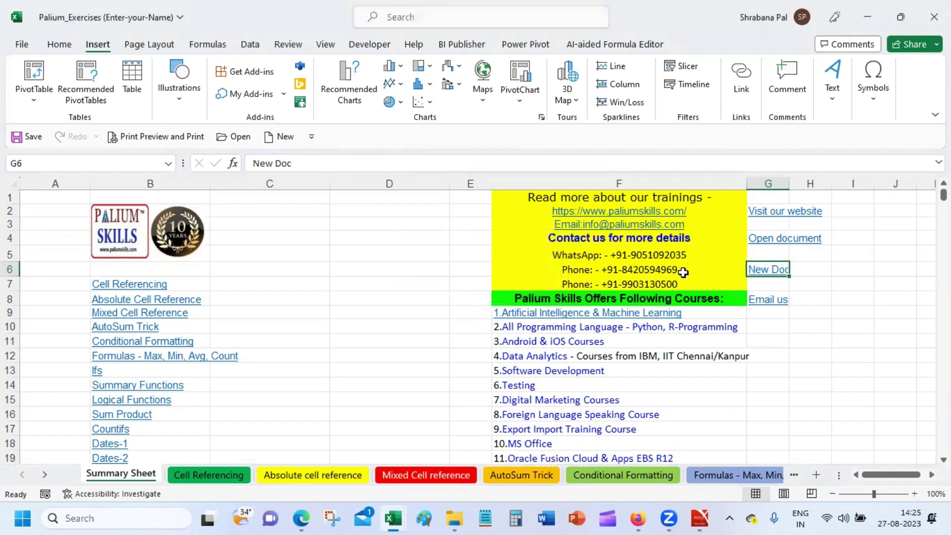
Add the comment 'abv' to cell G6 and close the comment card.
right_click(765, 272)
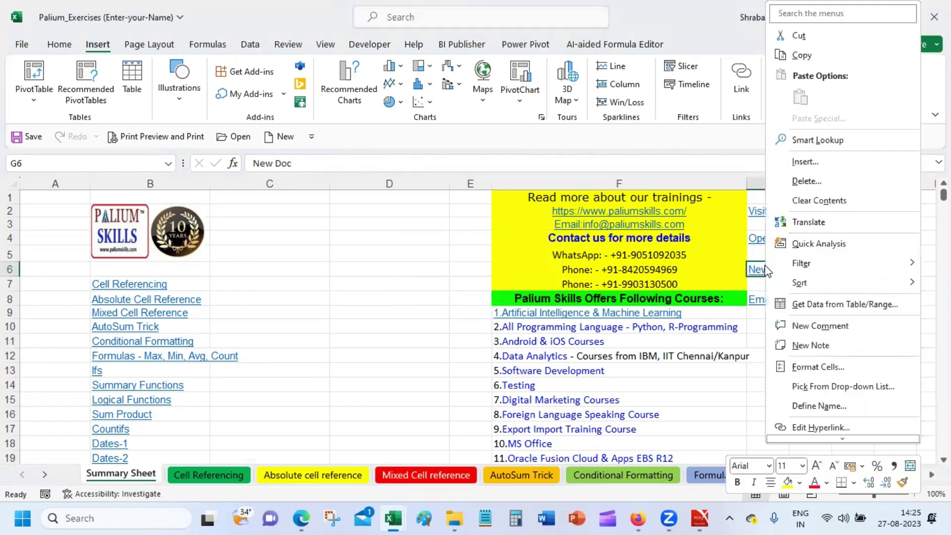
key(Escape)
click(784, 73)
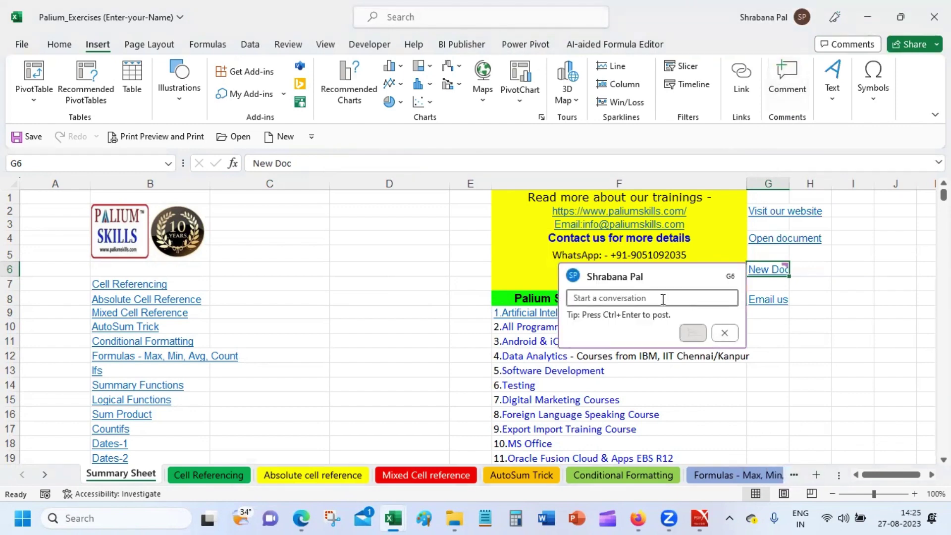
text(abv)
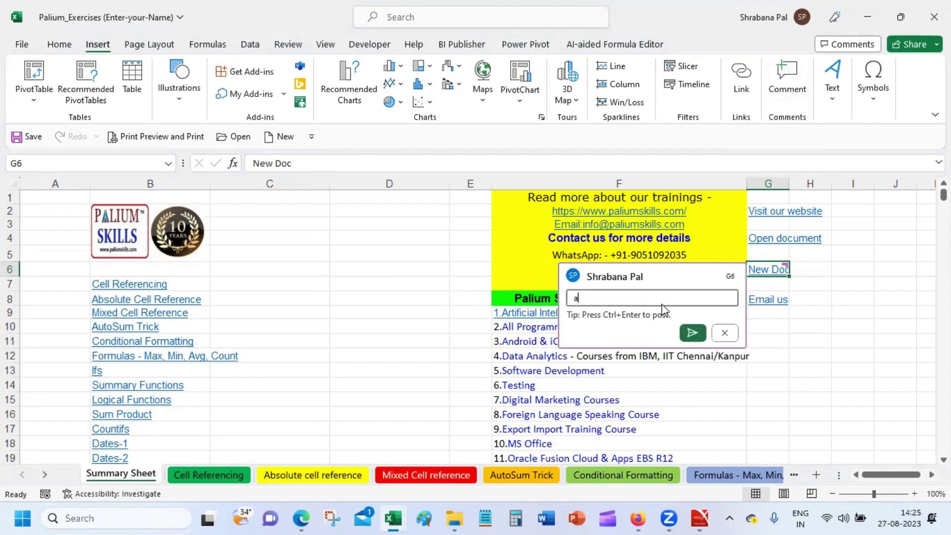
click(692, 333)
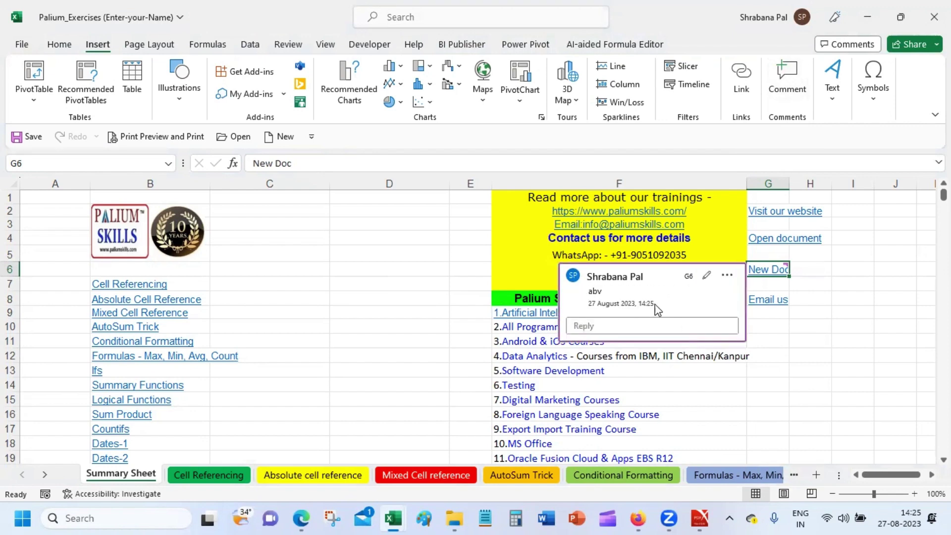
right_click(641, 294)
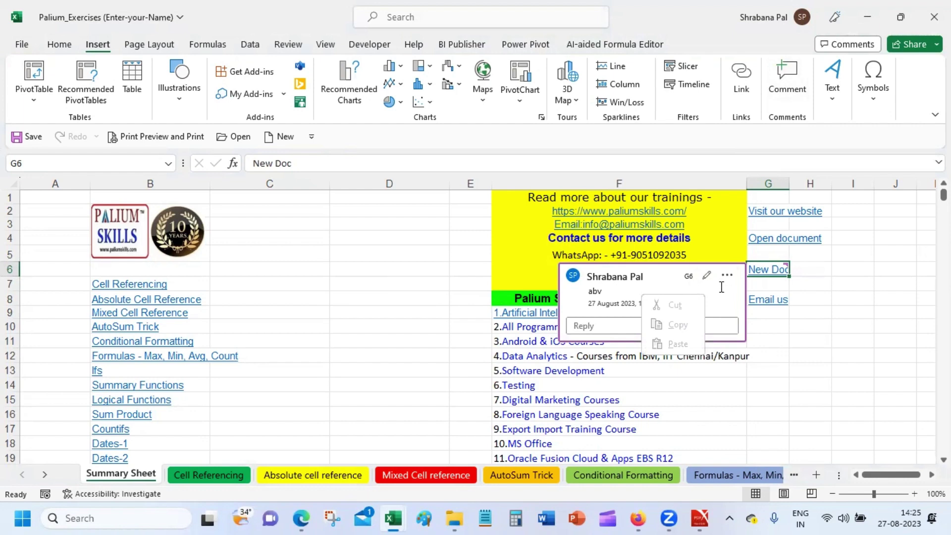
click(799, 323)
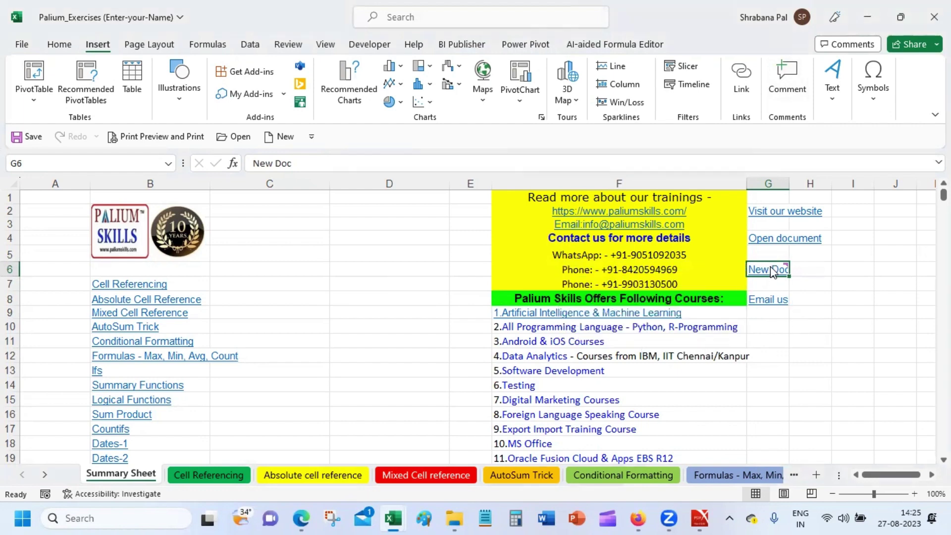
Change the New Doc link's address extension to .xls and test it, dismissing the file error.
right_click(771, 272)
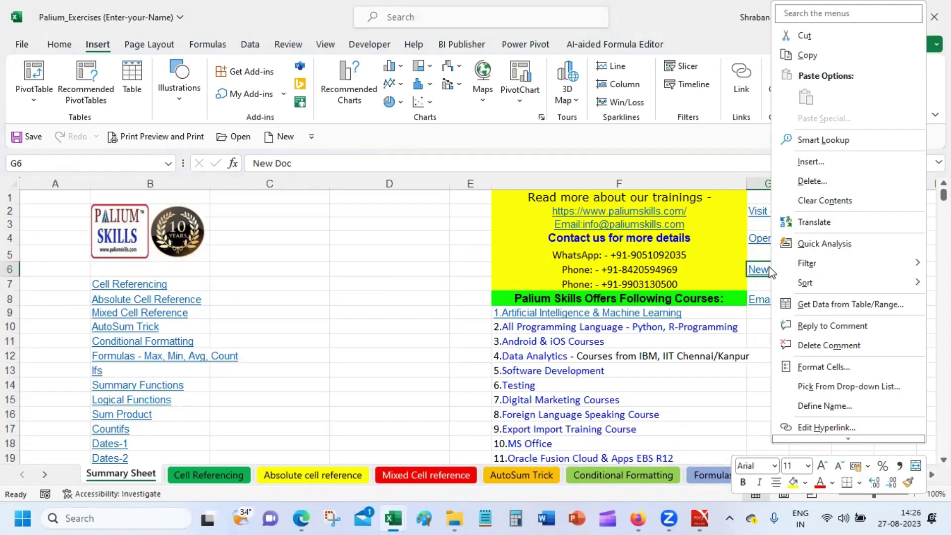
click(848, 429)
click(732, 455)
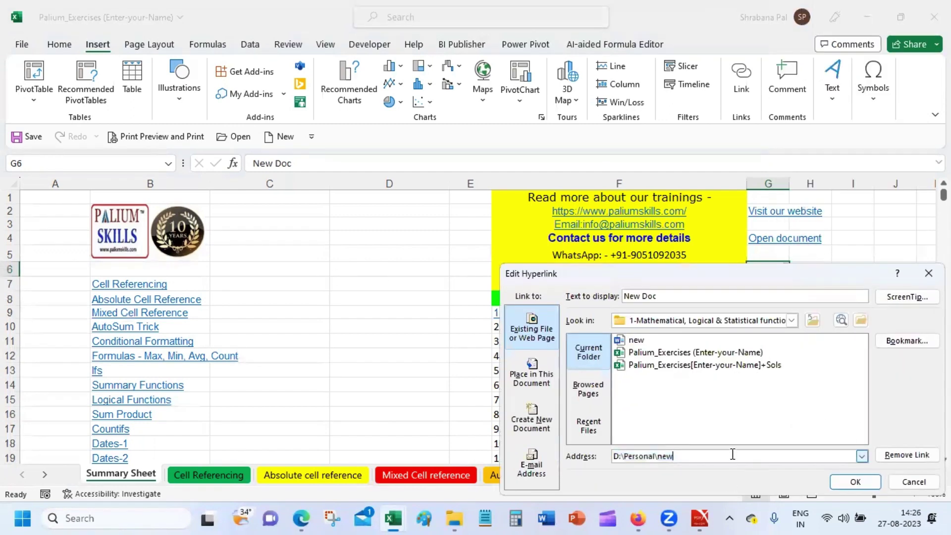
text(.xlx)
key(BackSpace)
text(sx)
key(Return)
click(838, 322)
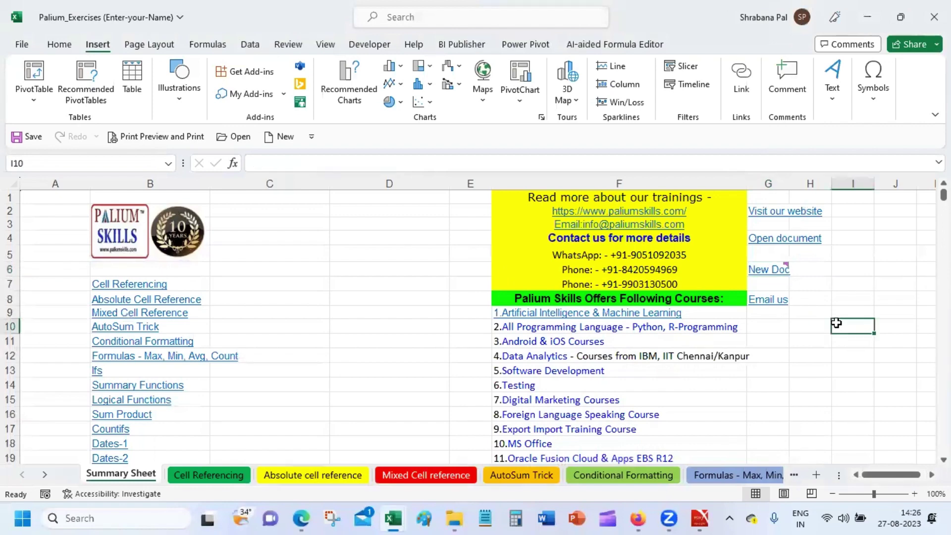
click(770, 270)
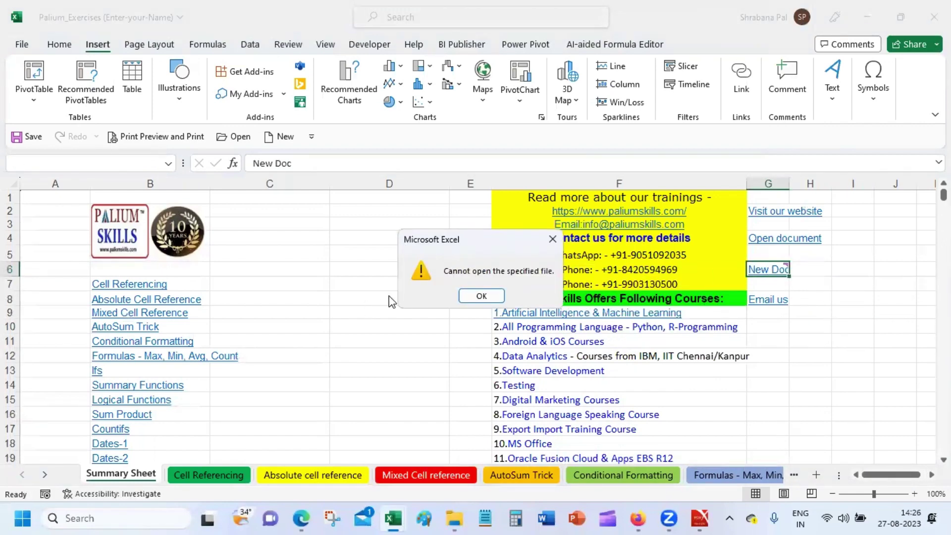
click(463, 296)
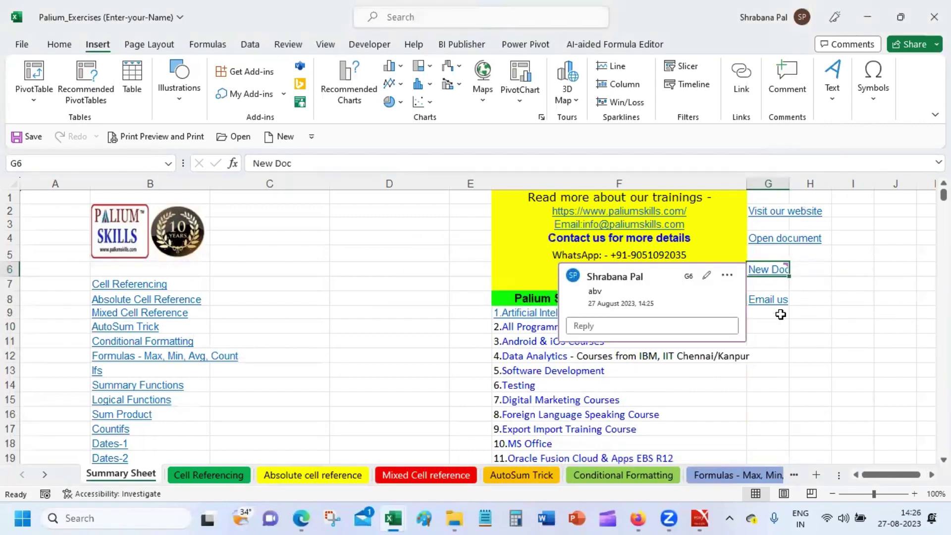
Clear the New Doc link from G6 and delete its comment.
key(Delete)
key(Return)
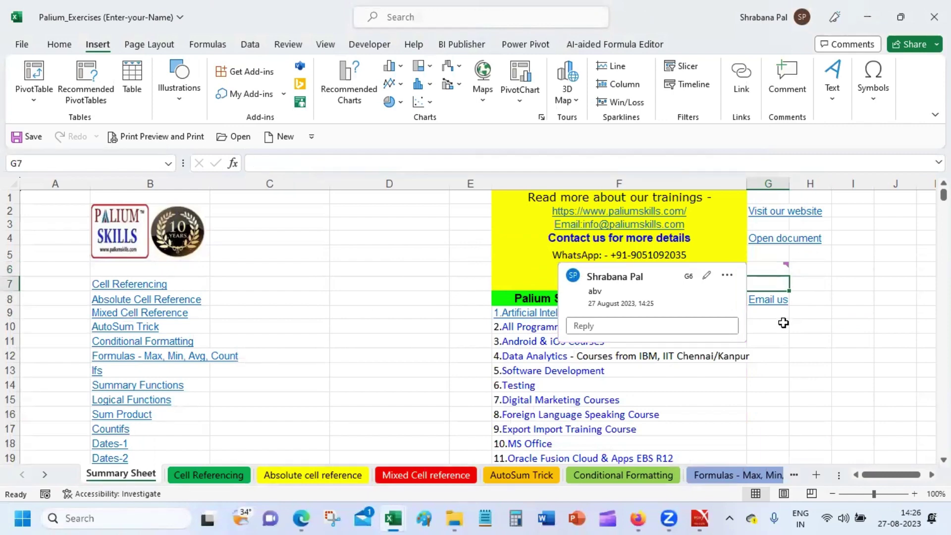
click(778, 265)
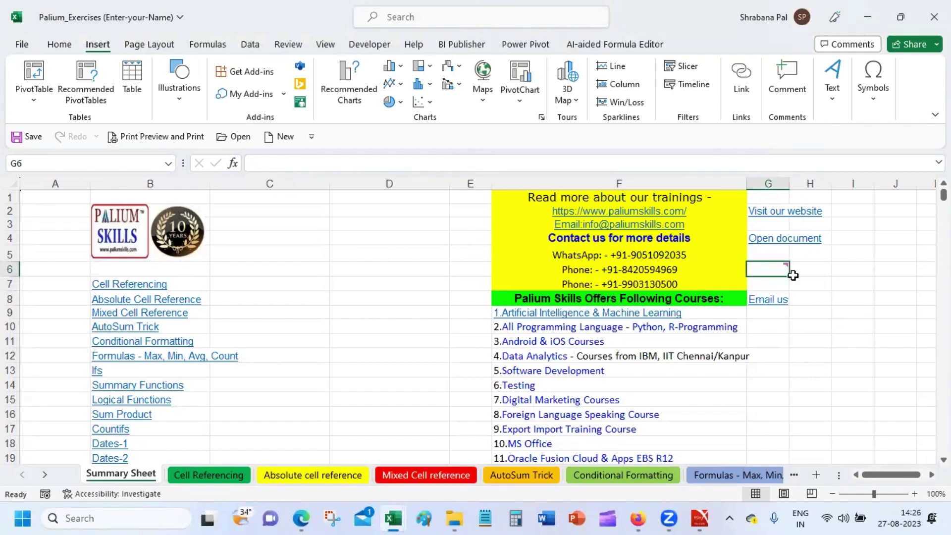
right_click(788, 271)
click(829, 408)
click(782, 384)
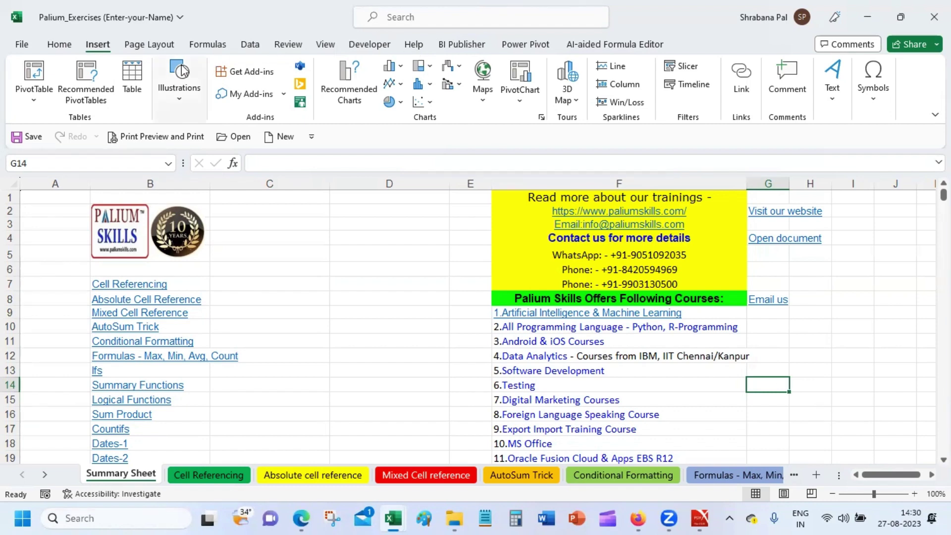
Browse the Formulas, Page Layout, Insert, Developer, View, Review and Data tabs, ending on Formulas.
click(201, 45)
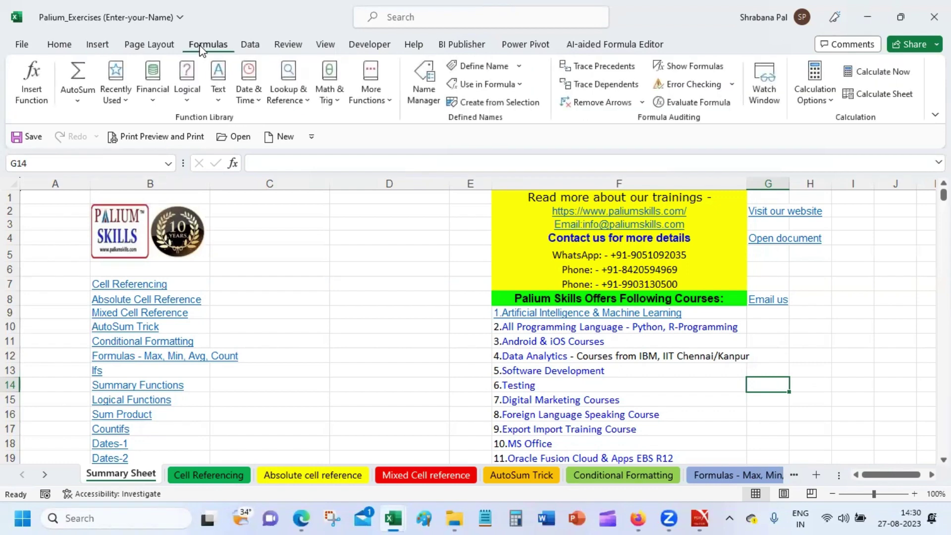
click(148, 45)
click(105, 45)
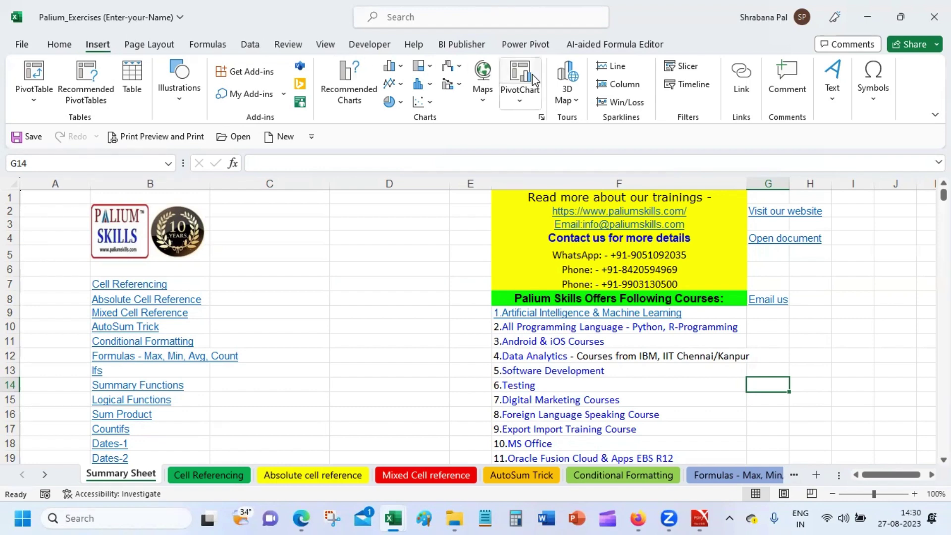
click(369, 45)
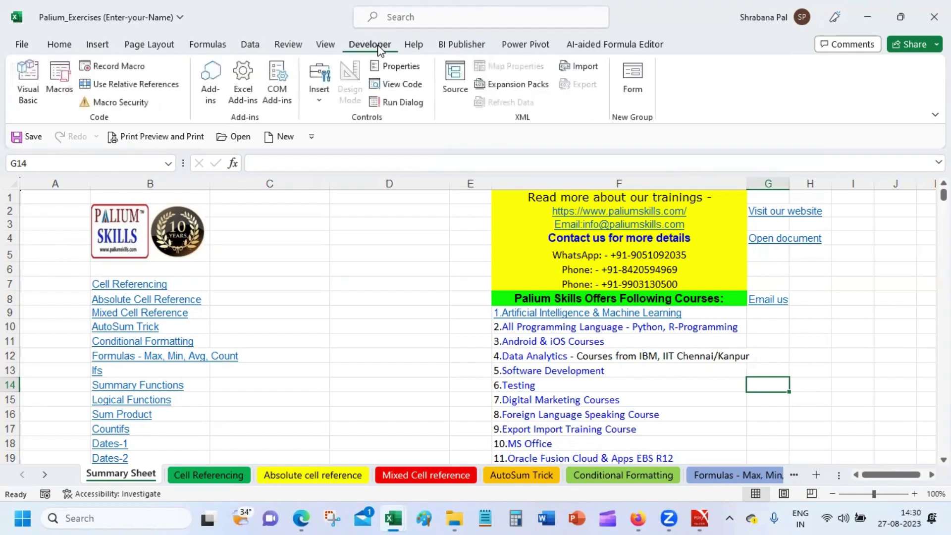
click(320, 44)
click(296, 46)
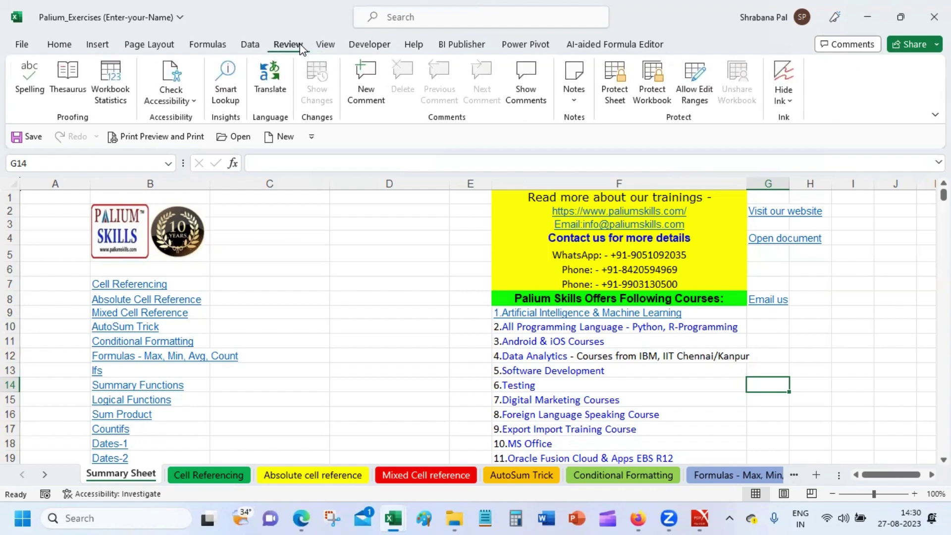
click(252, 47)
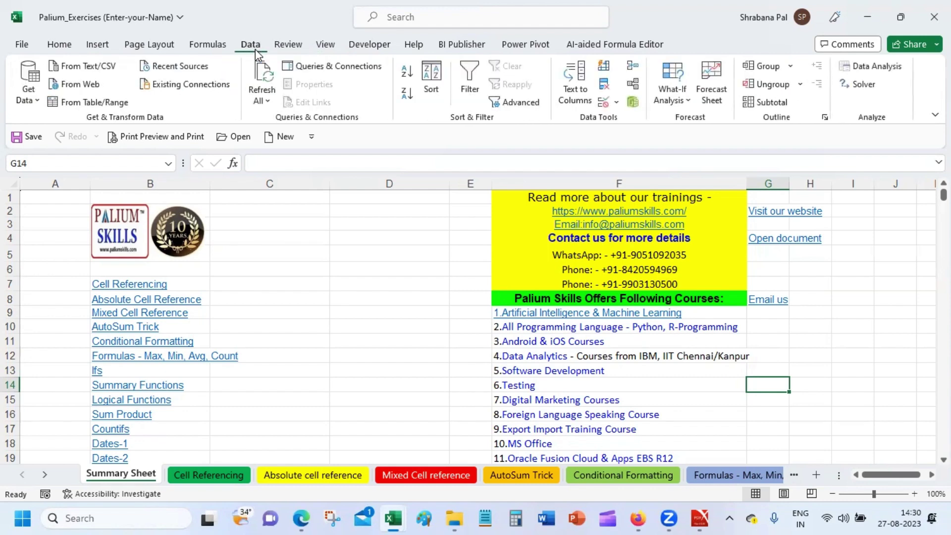
click(213, 45)
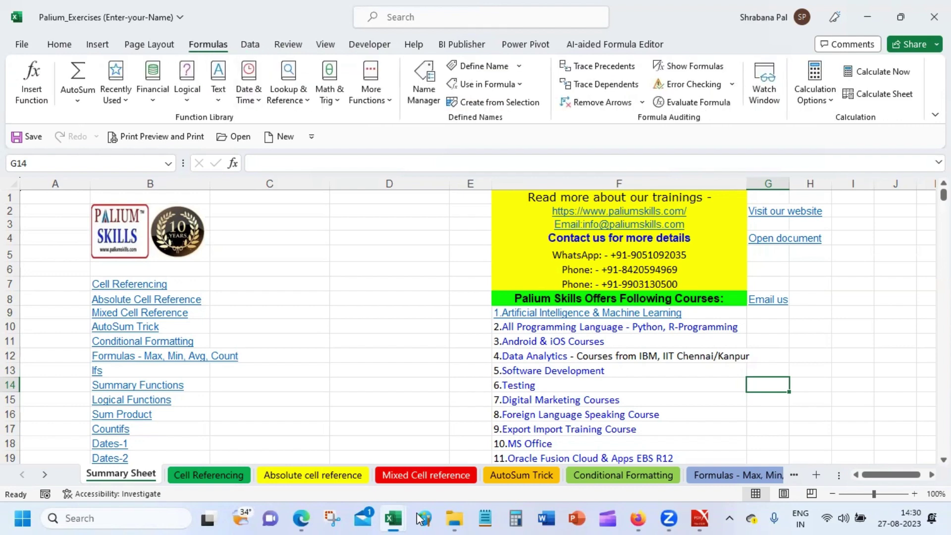
Stop presenting in Google Meet, close the meeting tab and minimize Firefox back to Excel.
mouse_move(639, 518)
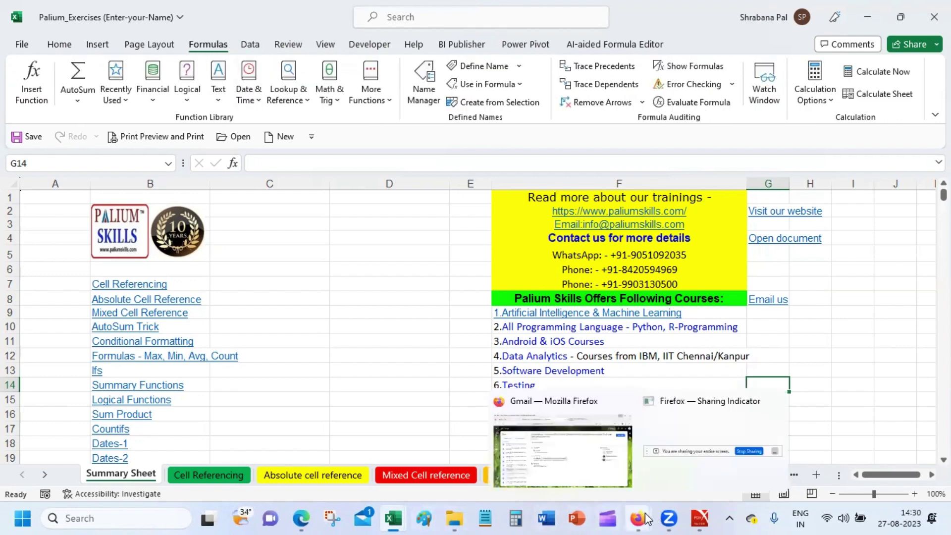
click(566, 450)
click(554, 36)
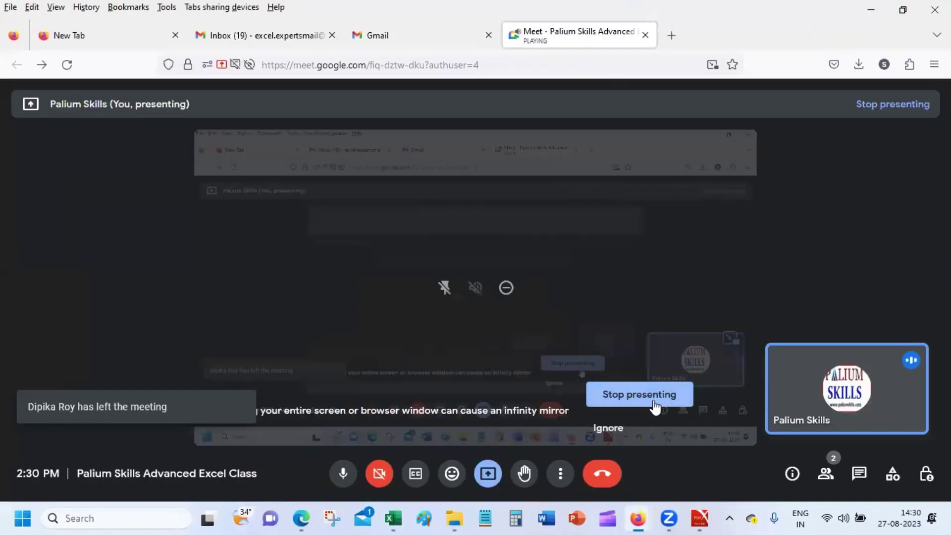
click(654, 396)
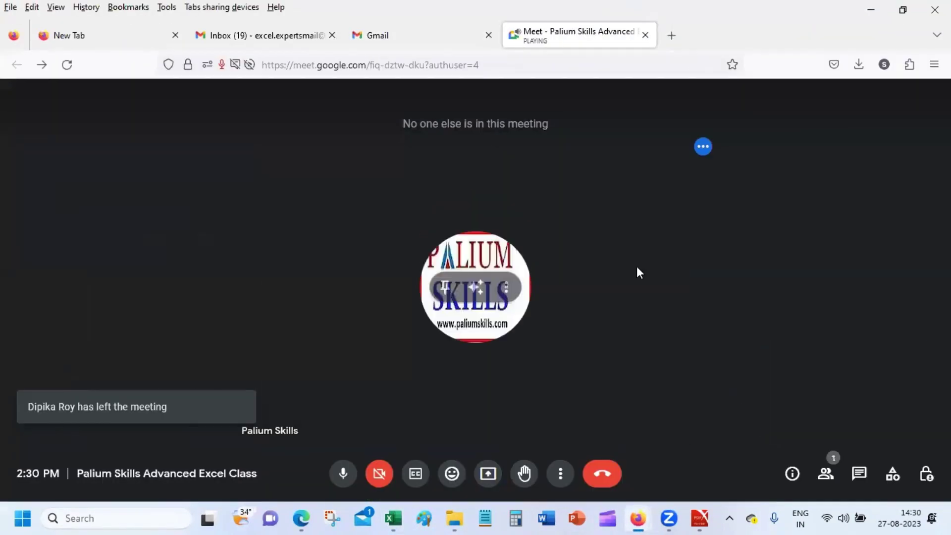
click(646, 35)
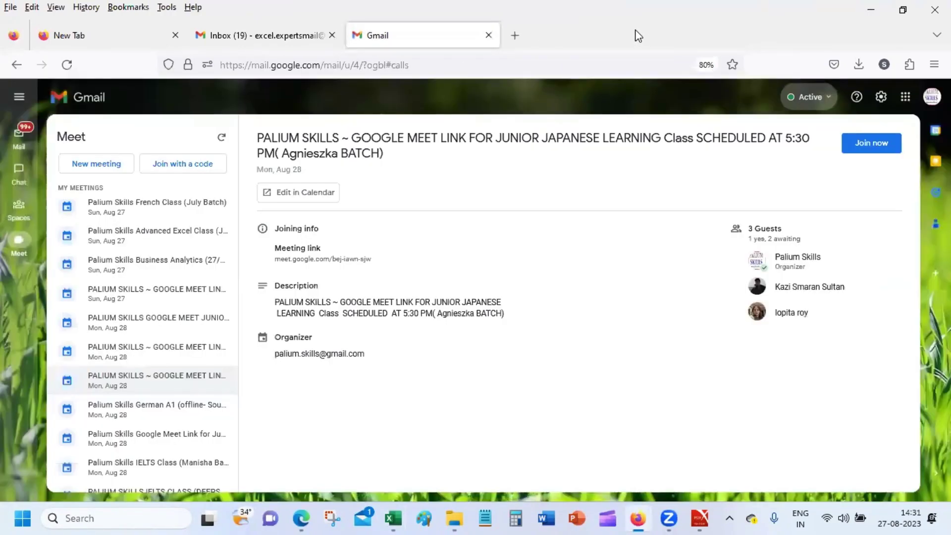
click(870, 9)
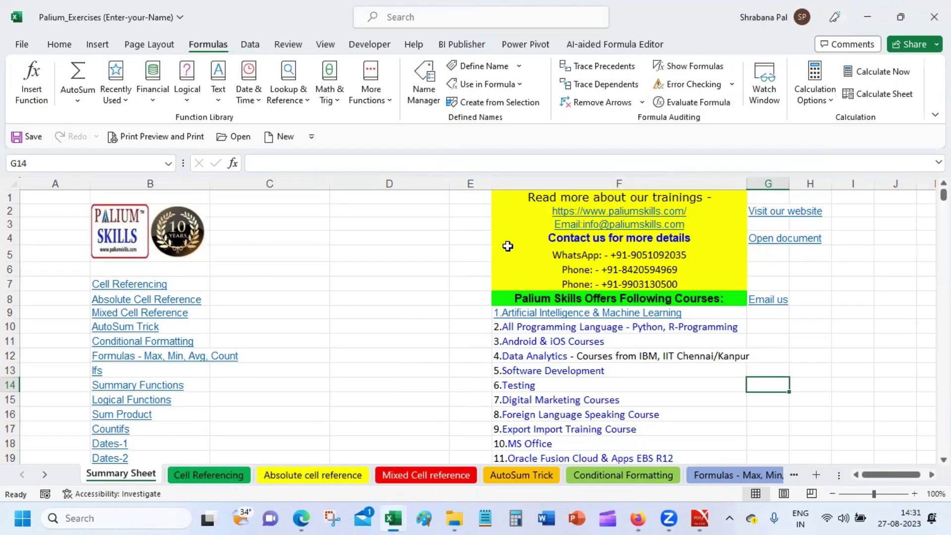
click(426, 261)
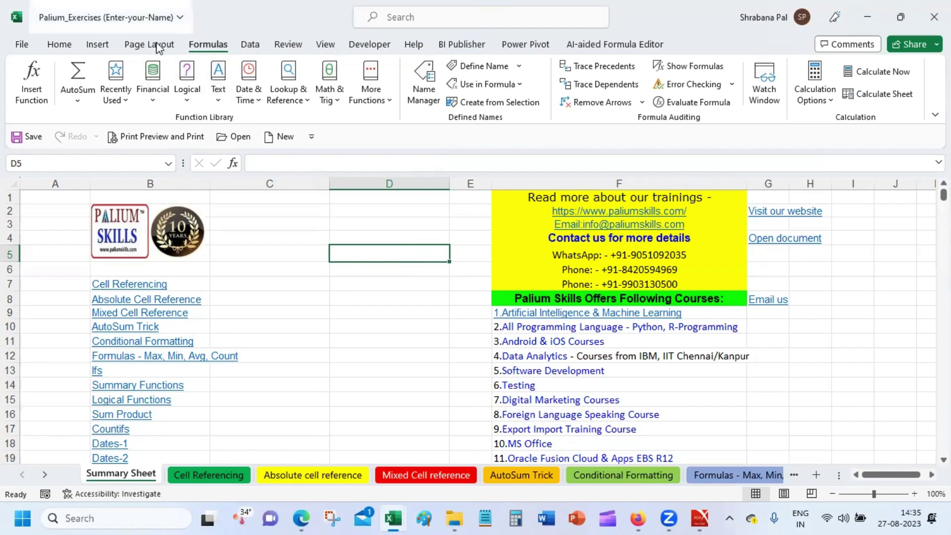
Browse each ribbon tab from Home through Power Pivot, ending on the AI-aided Formula Editor tab.
click(48, 45)
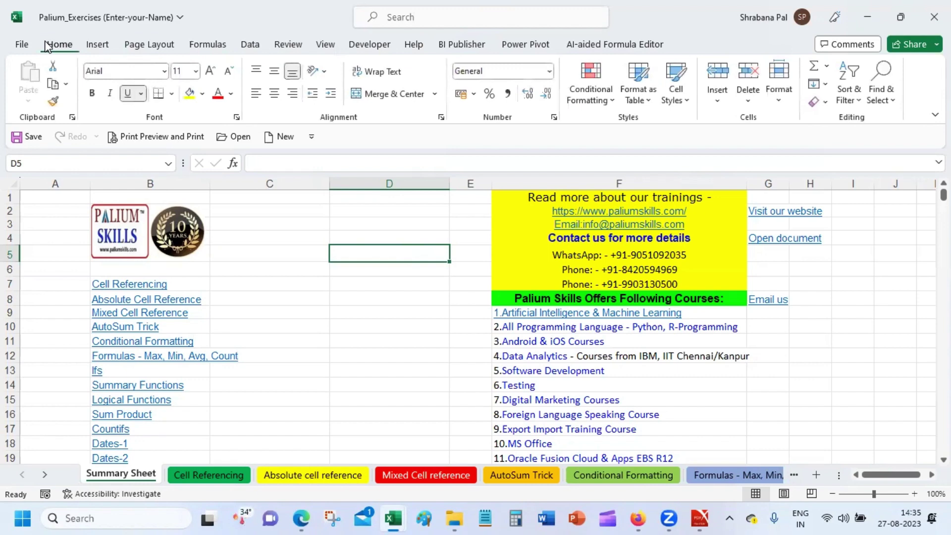
click(92, 44)
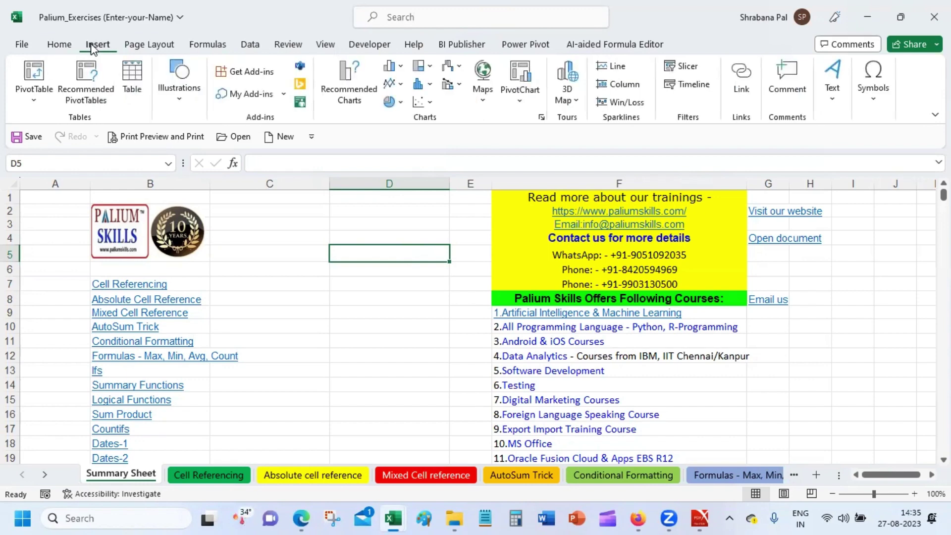
click(146, 46)
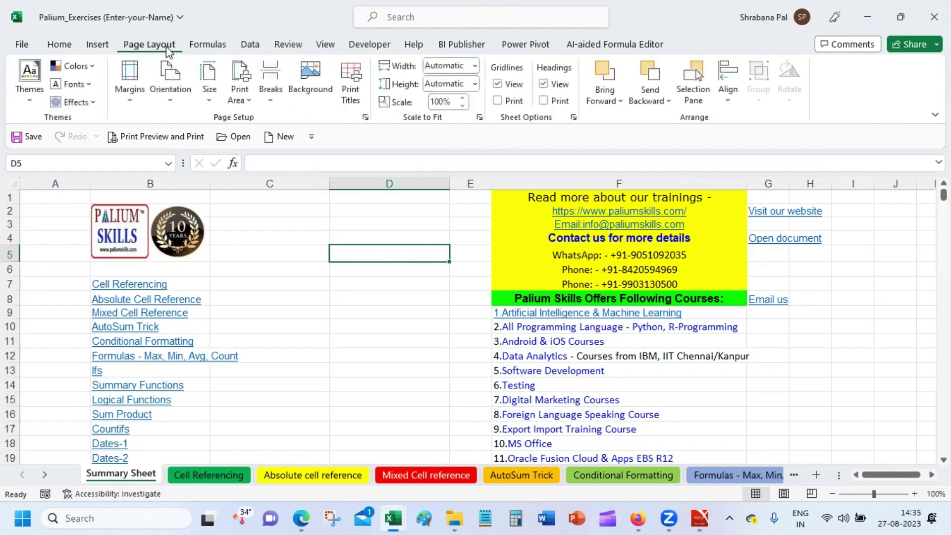
click(199, 45)
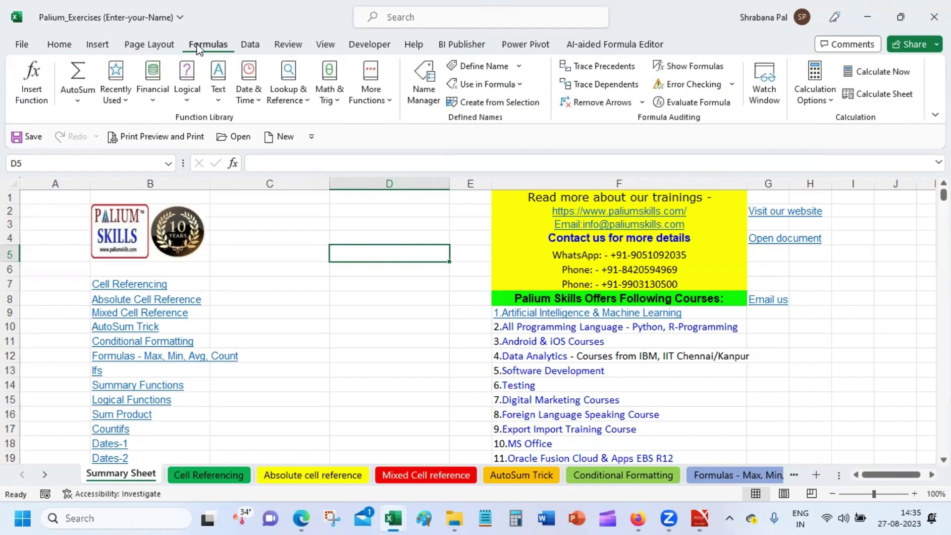
click(246, 45)
click(293, 45)
click(326, 45)
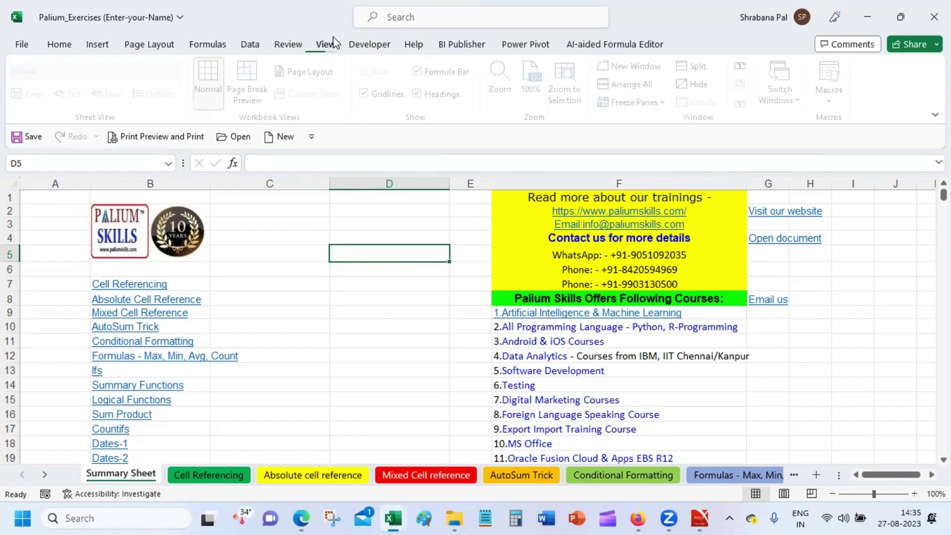
click(384, 46)
click(415, 45)
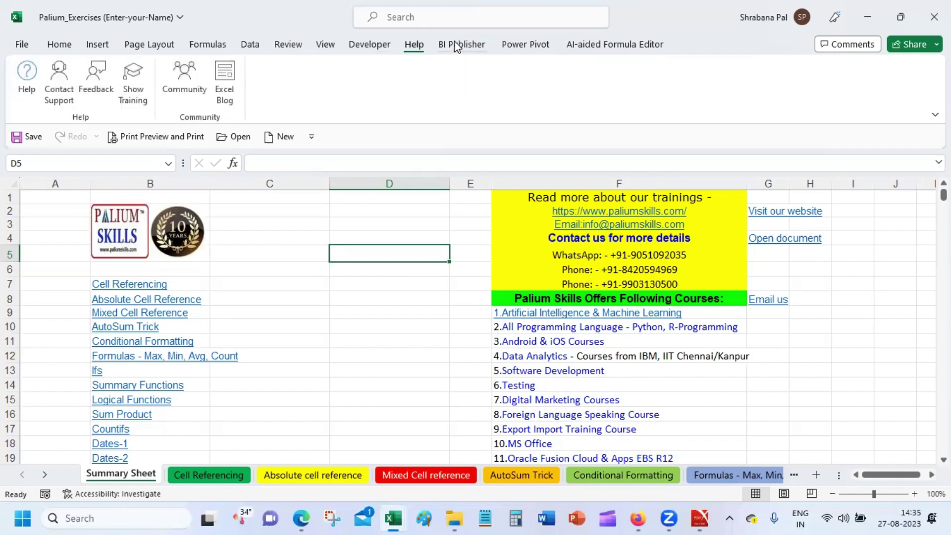
click(456, 44)
click(528, 47)
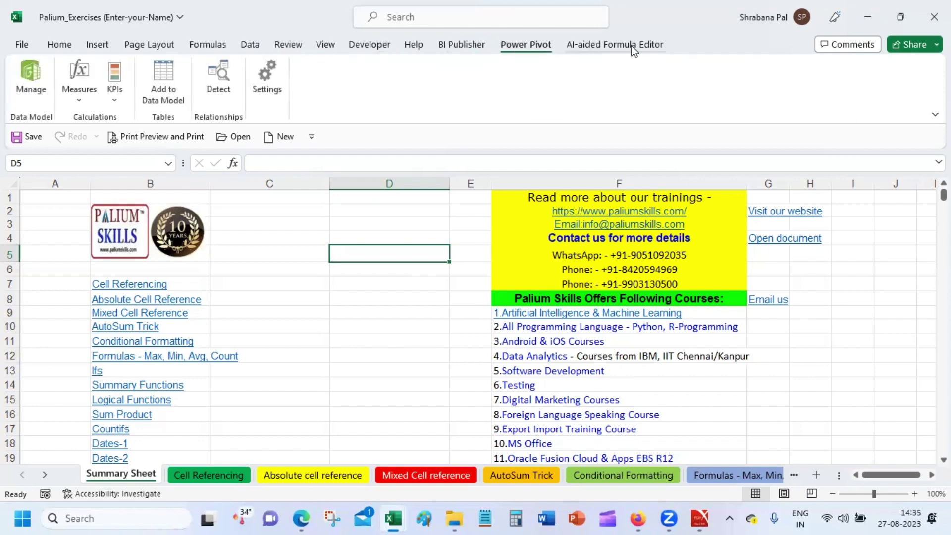
click(575, 45)
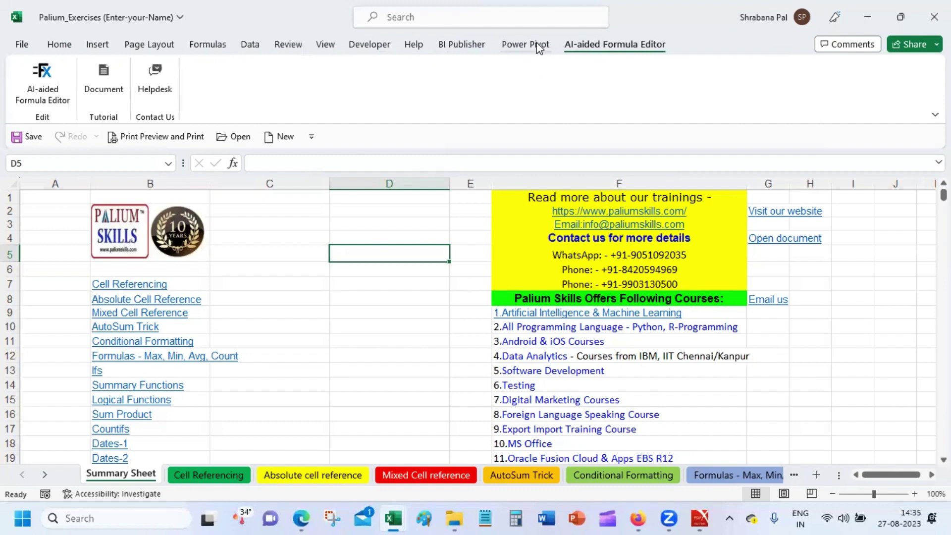
Open the AI-aided Formula Editor panel, dismiss its subscription notice, and go to the AutoSum Trick sheet.
click(31, 74)
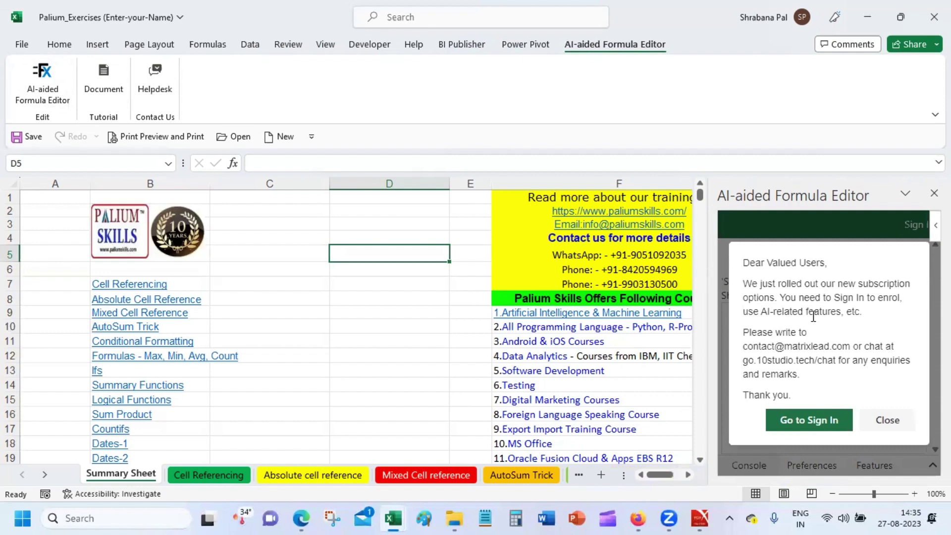
click(887, 420)
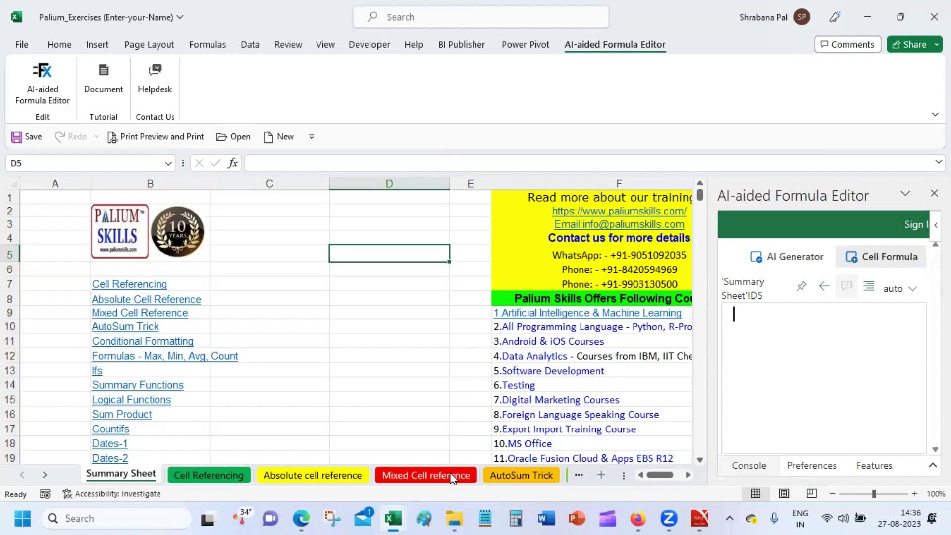
click(538, 477)
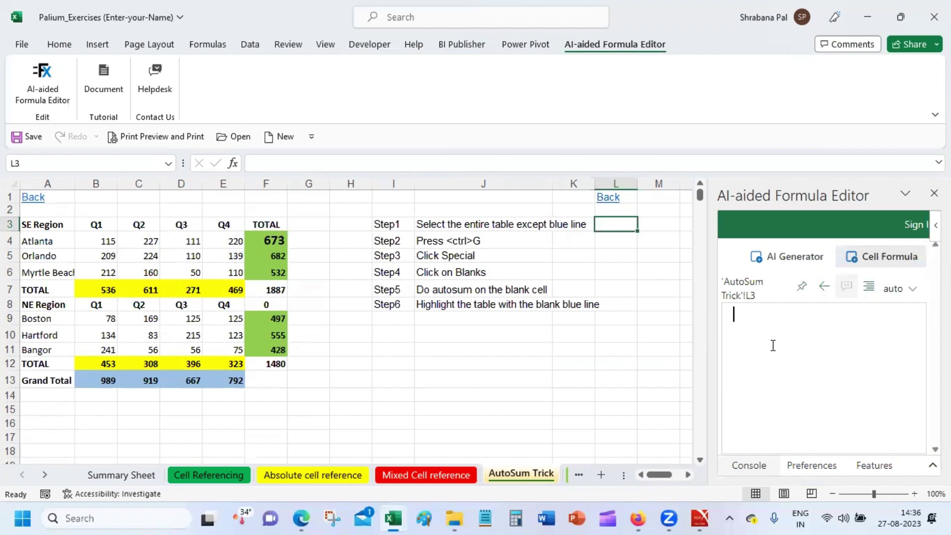
Type 'what is the sum of cells b4 to e4' and collapse then reopen the cell formula pane.
text(what is the sum of )
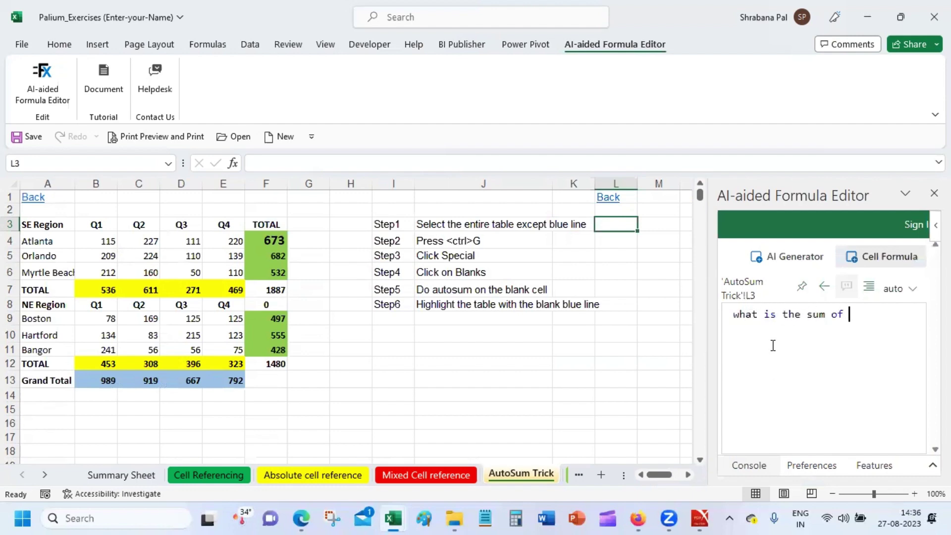
text(cells b4 to)
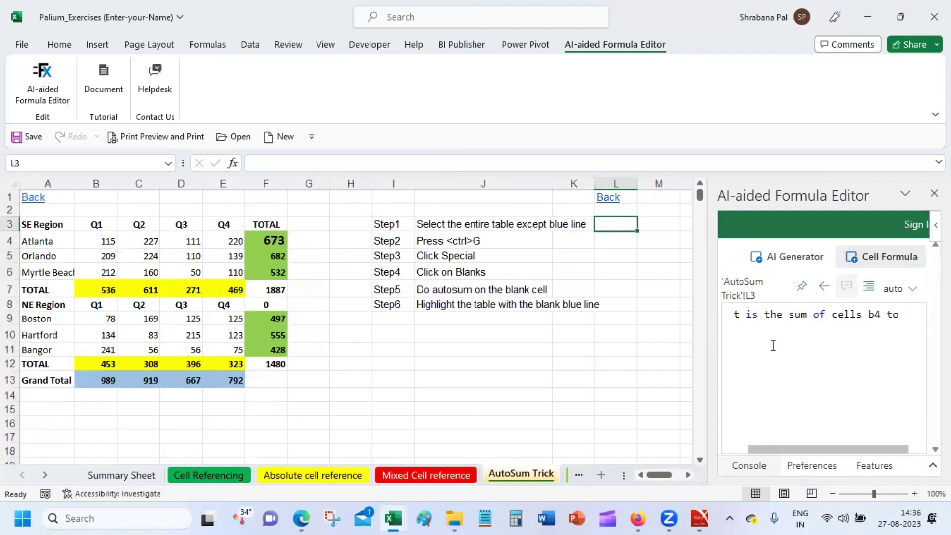
text( e4)
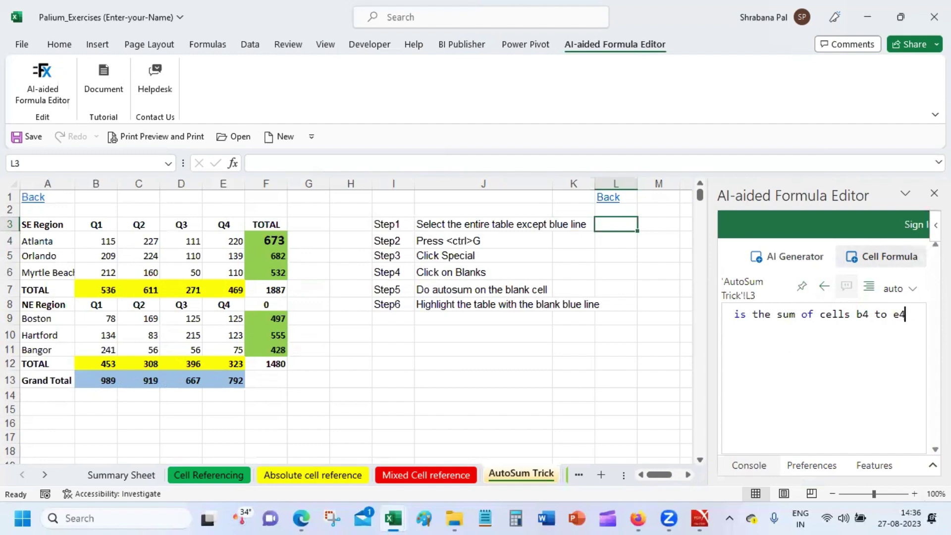
click(899, 255)
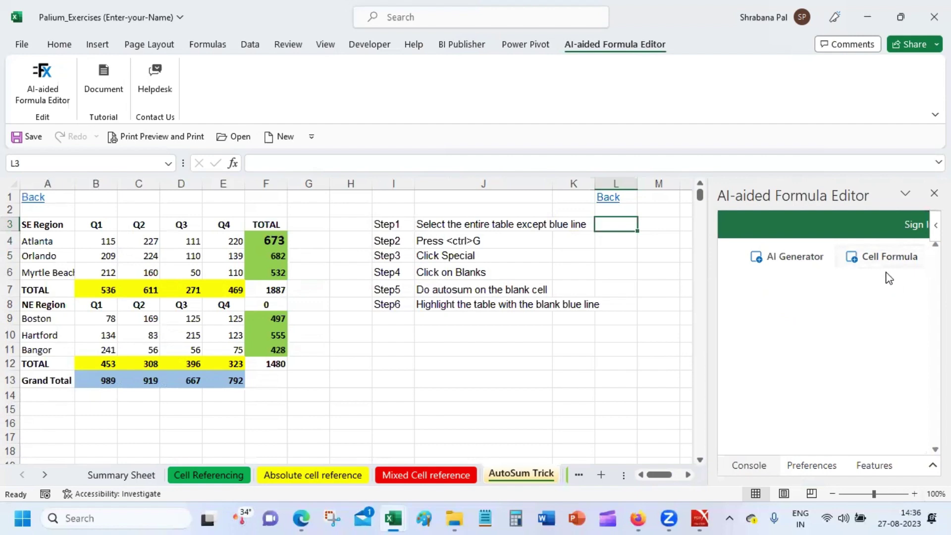
click(869, 265)
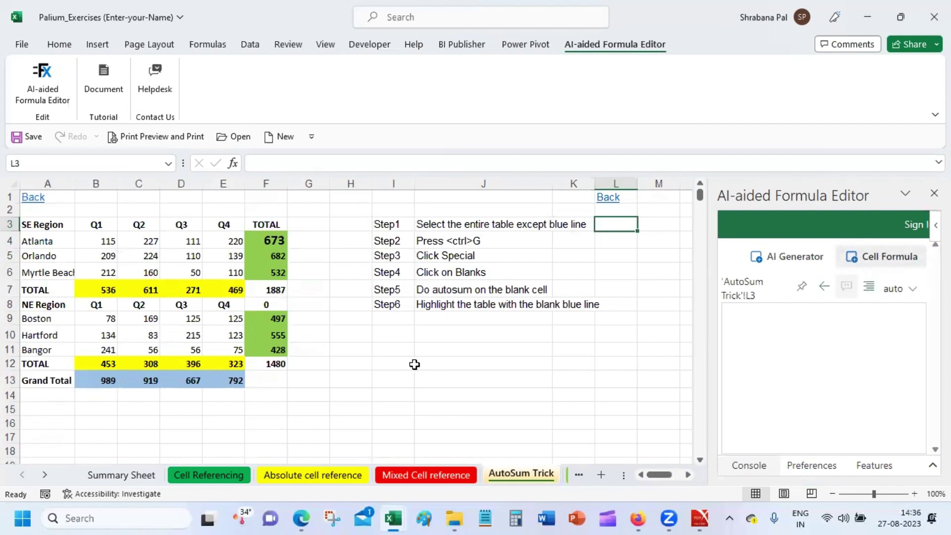
Target cell I11 and enter the request 'derive the sum of b4 to e4'.
click(399, 347)
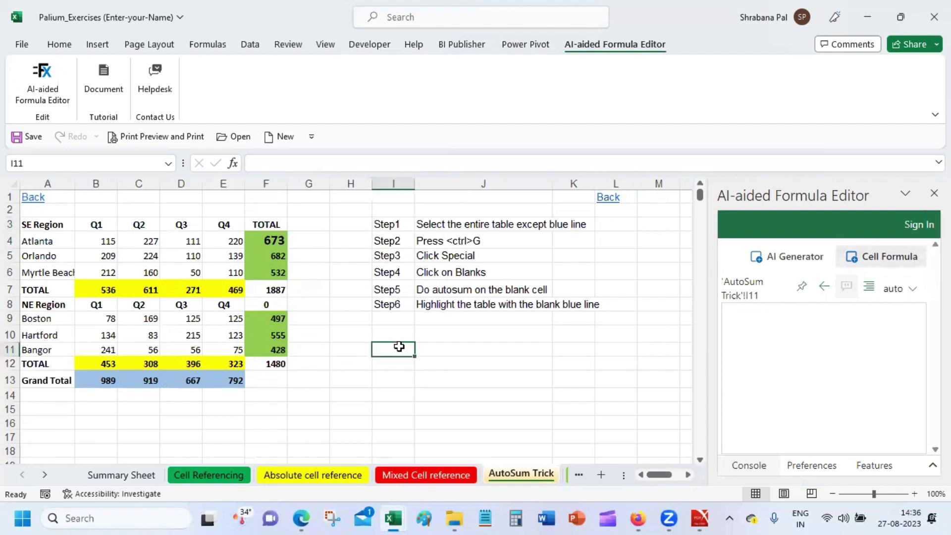
click(772, 315)
text(derive t)
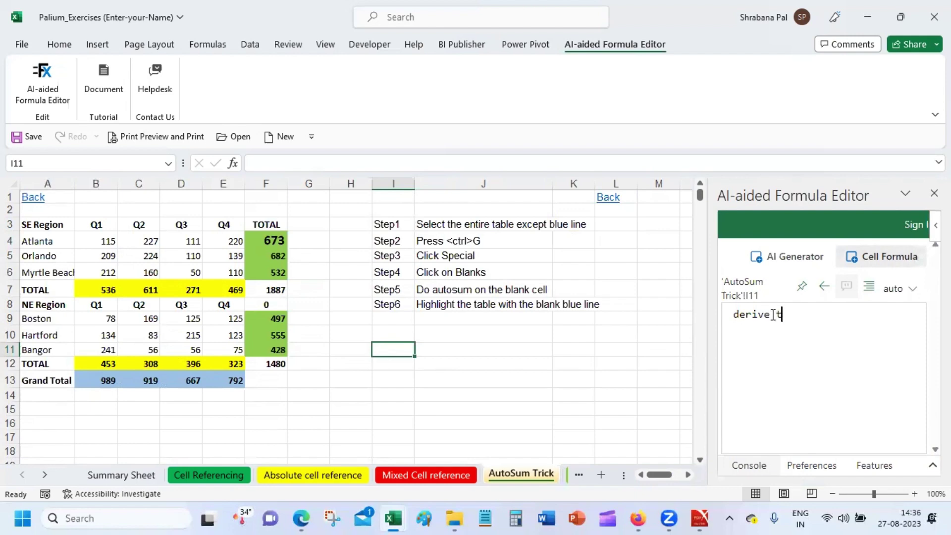
text(he sum of a)
key(BackSpace)
text(b4 to e4)
key(Return)
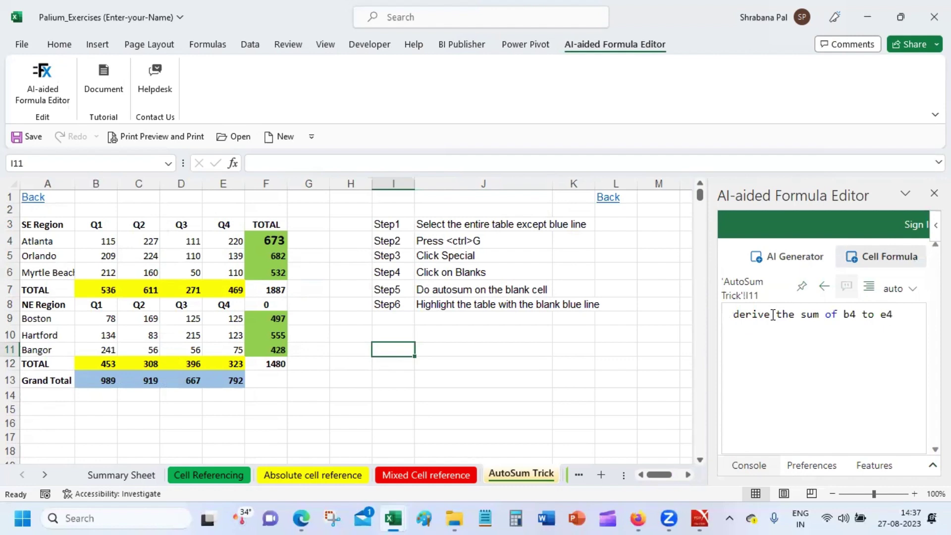
Switch the formula editor to generating a formula from a description and focus its text.
click(792, 258)
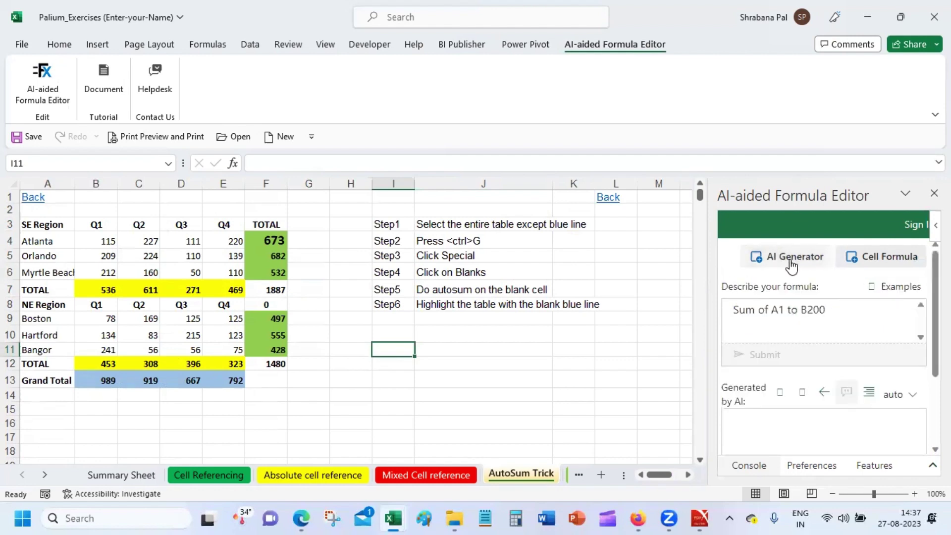
click(757, 433)
click(806, 314)
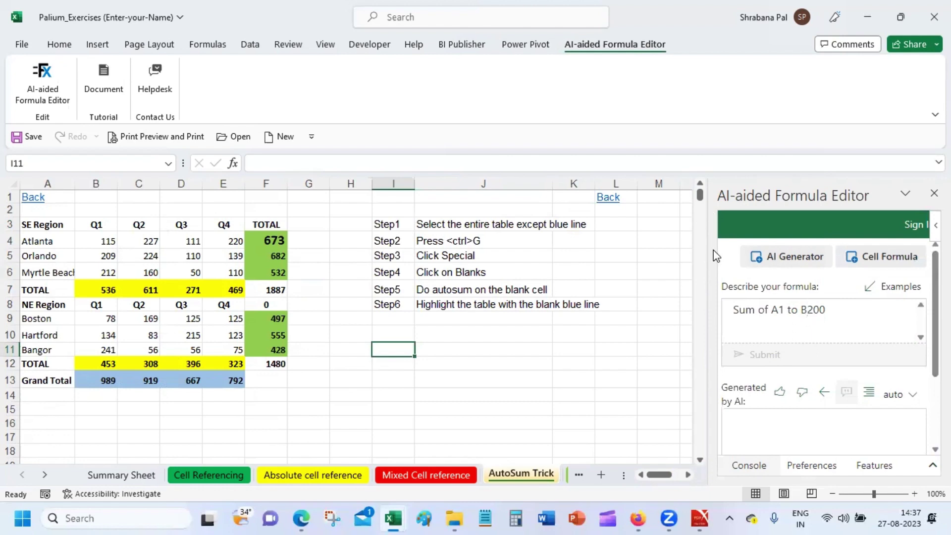
Widen the AI formula editor pane and bring up the Insert commands.
drag(711, 253, 574, 231)
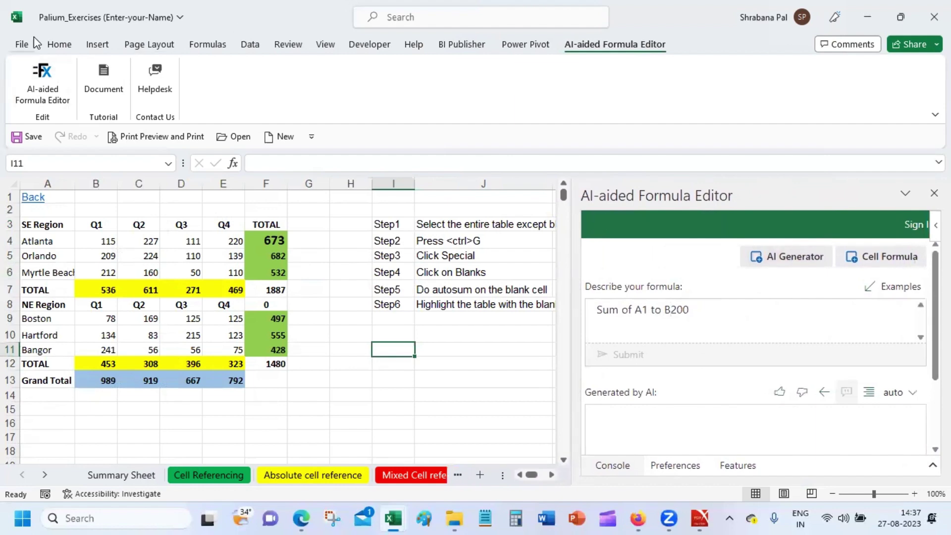
click(55, 46)
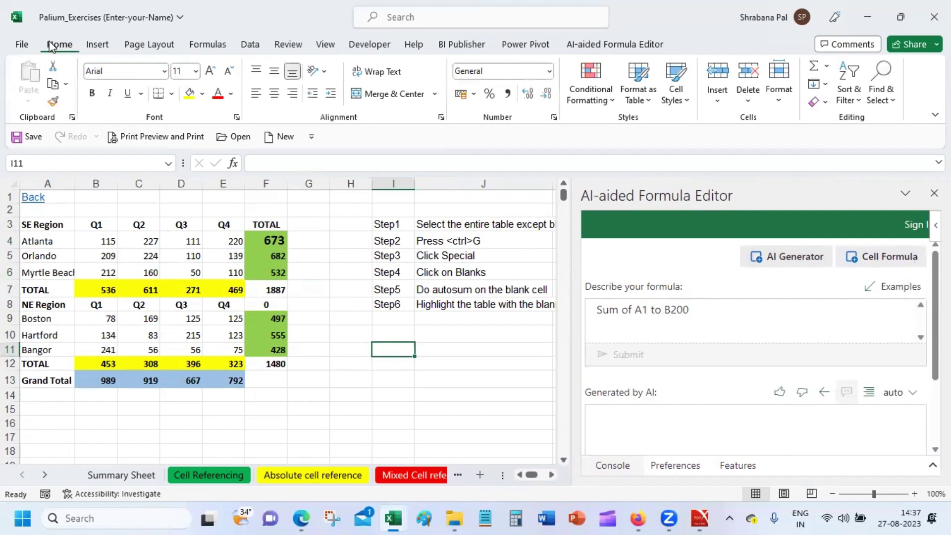
click(96, 44)
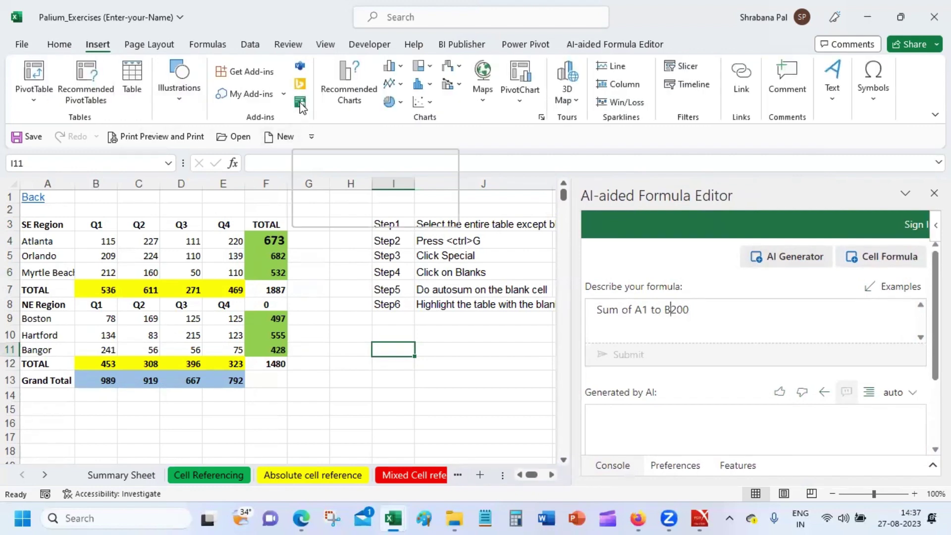
Open the Office Add-ins store from Get Add-ins.
click(258, 73)
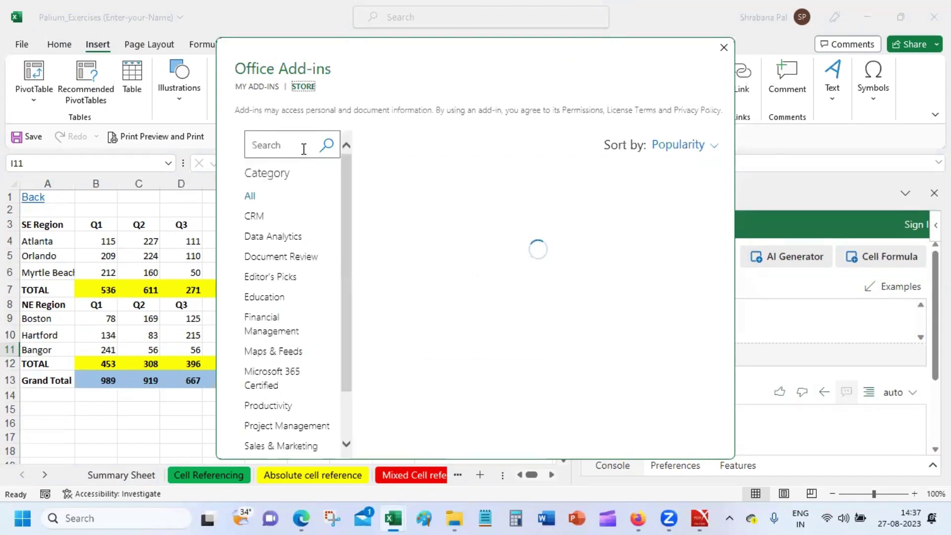
drag(336, 279, 335, 305)
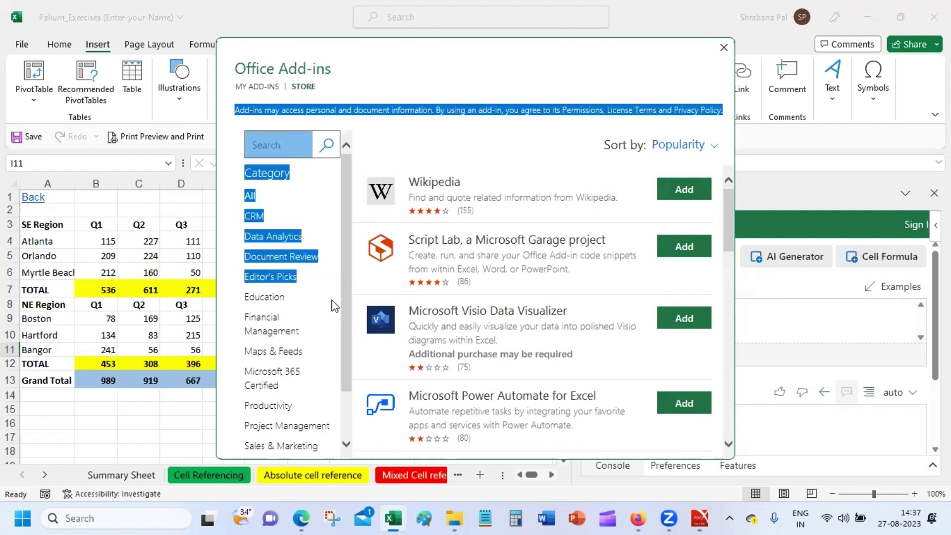
click(350, 286)
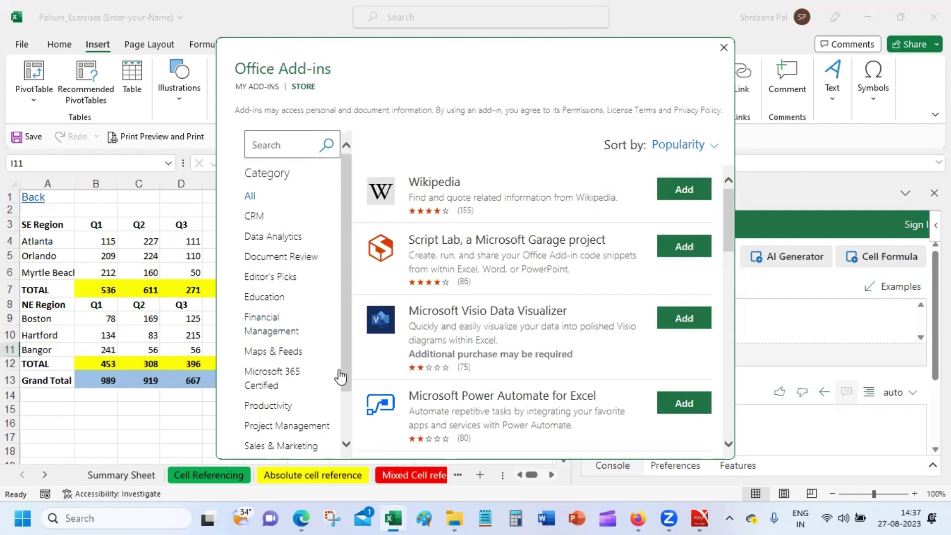
Search the store for 'AI' and scroll through the listed add-ins.
click(272, 148)
text(Ad)
key(BackSpace)
text(I)
key(Return)
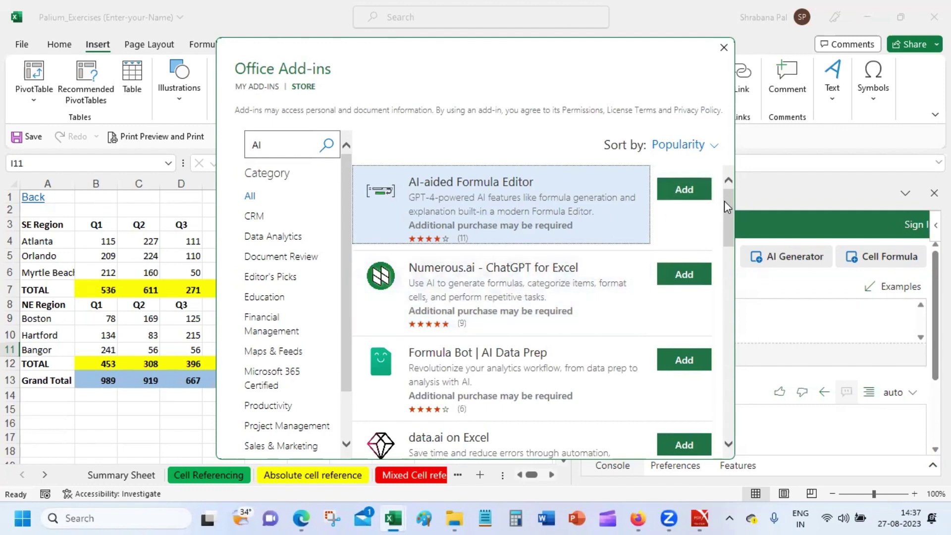
drag(725, 203, 723, 171)
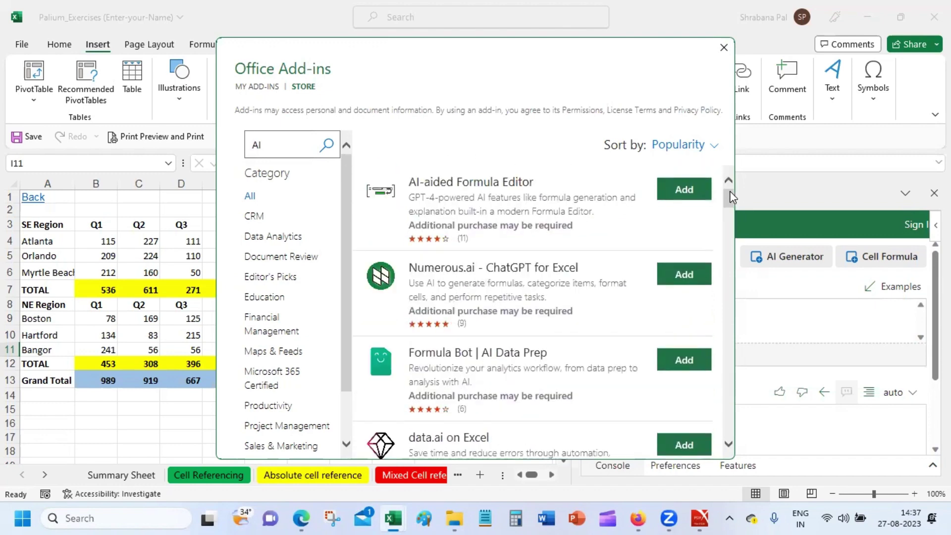
drag(725, 190, 724, 427)
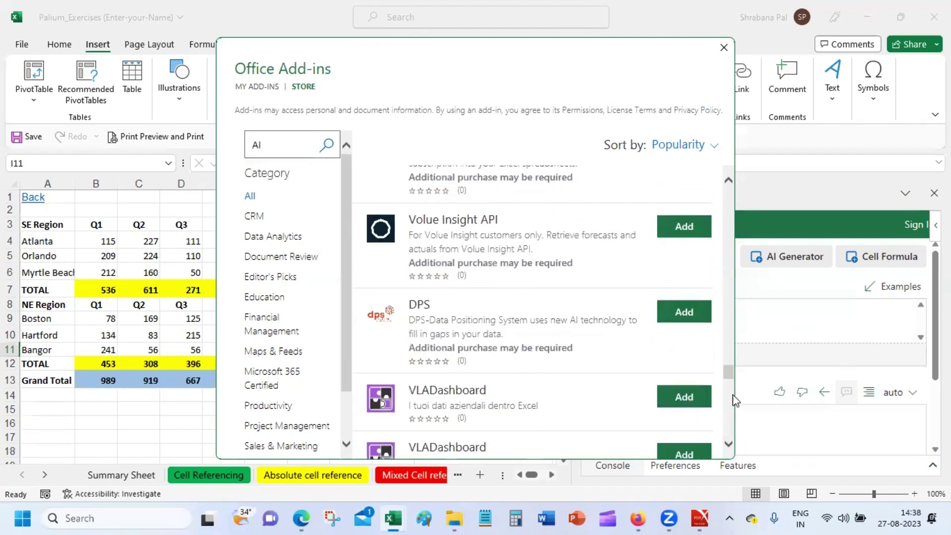
drag(727, 367, 734, 177)
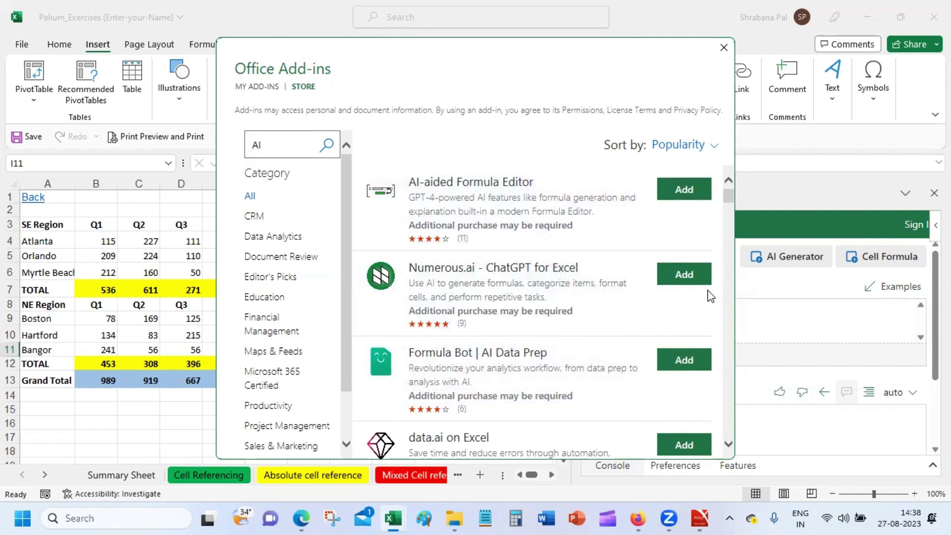
drag(727, 198, 728, 207)
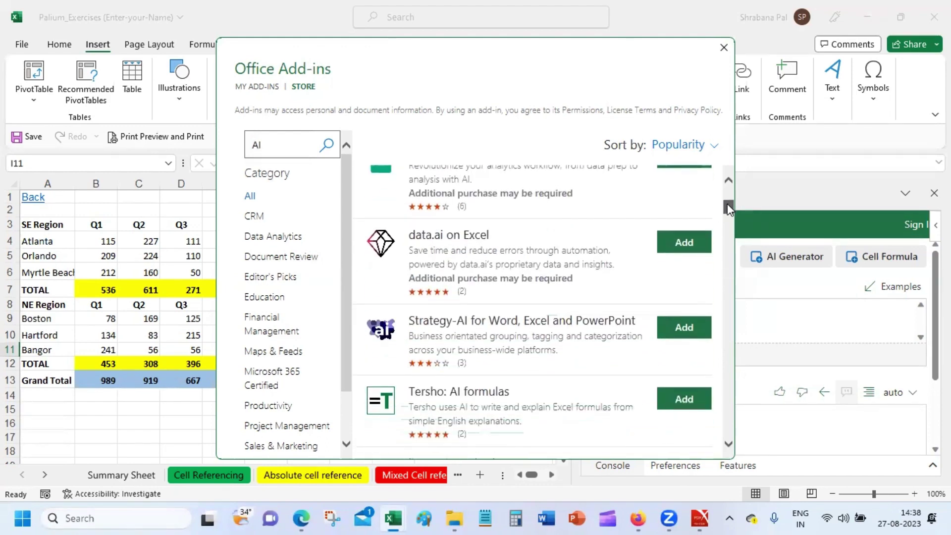
drag(727, 204, 727, 210)
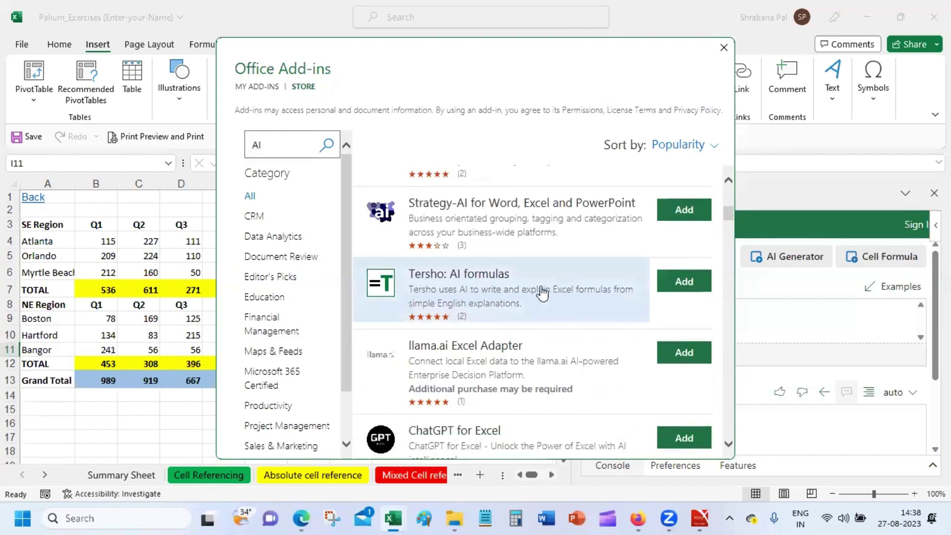
Add Tersho: AI formulas, retry its failed load, close both add-in panes, and select J8.
click(678, 285)
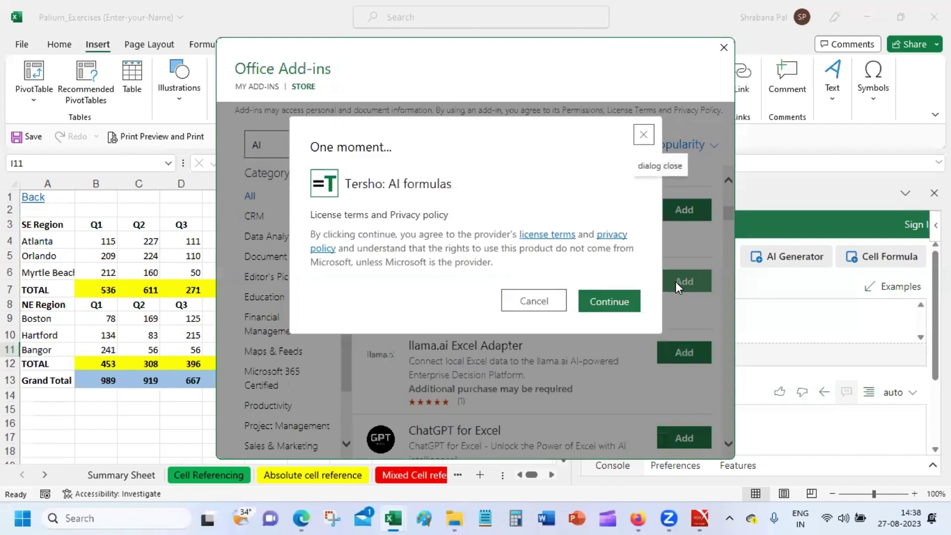
click(617, 307)
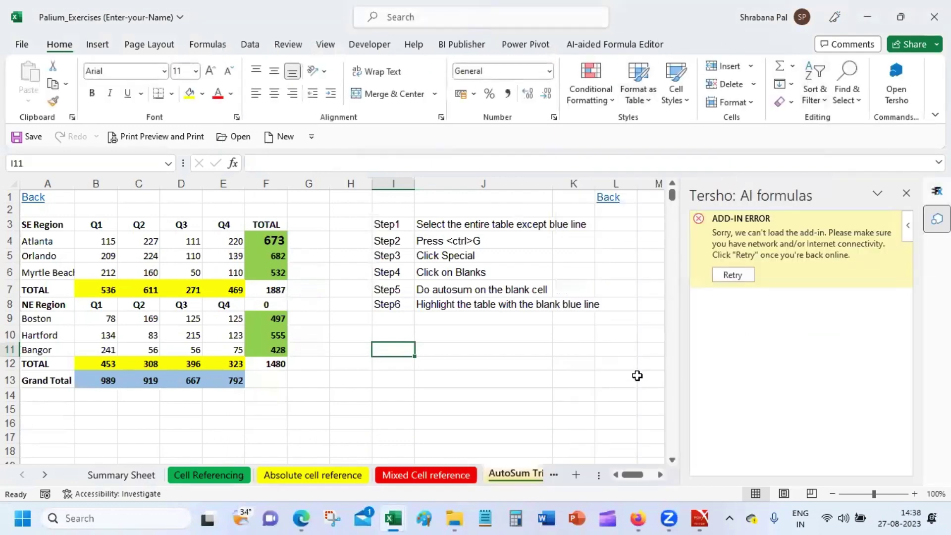
click(728, 276)
click(906, 194)
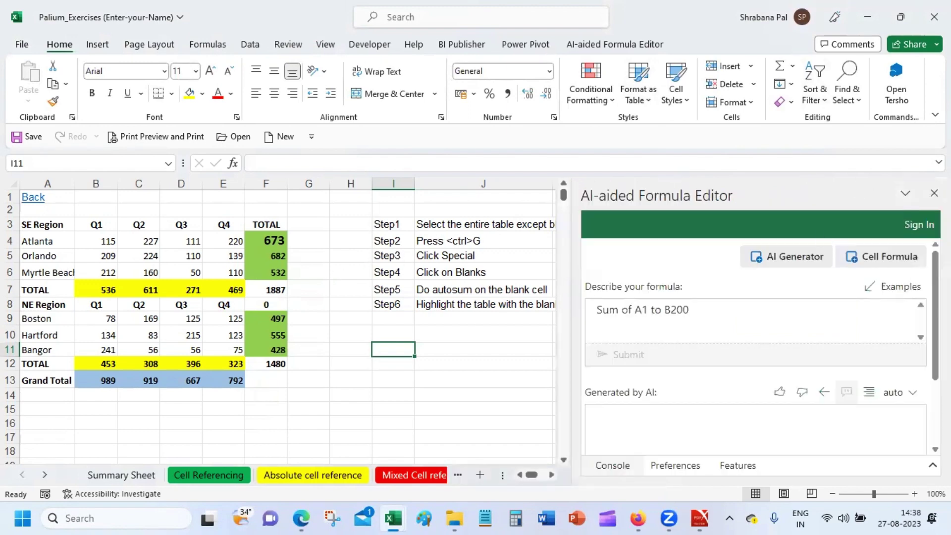
click(934, 193)
click(448, 306)
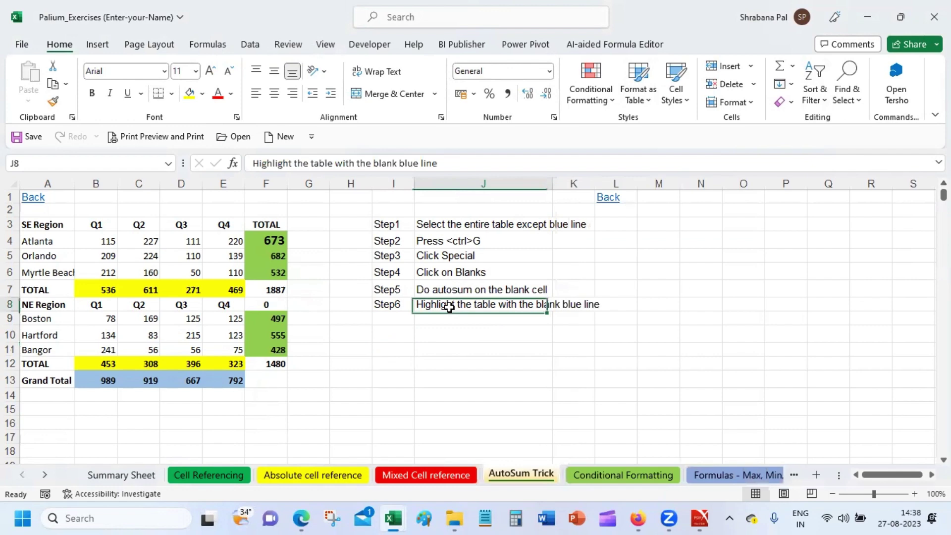
In Excel Options, view Customize Ribbon and list the Commands Not in the Ribbon.
click(19, 47)
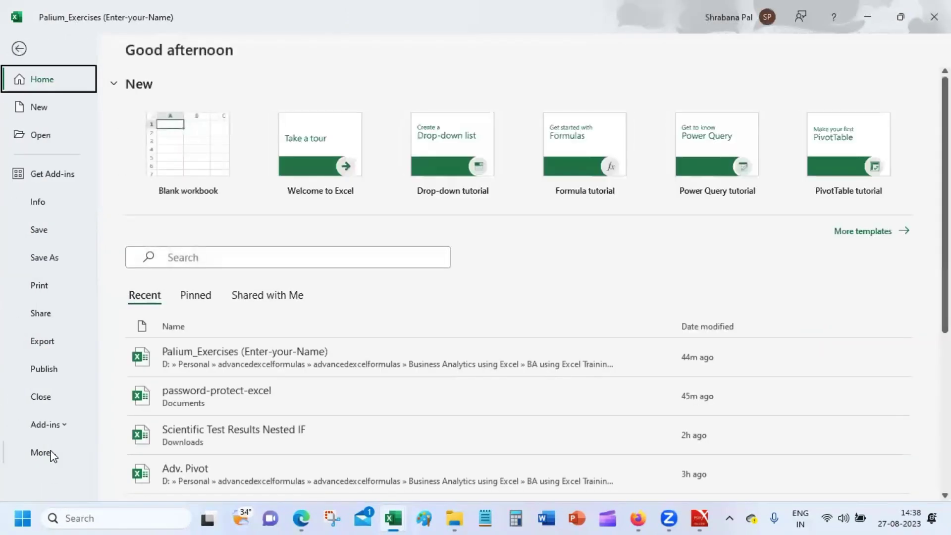
click(51, 453)
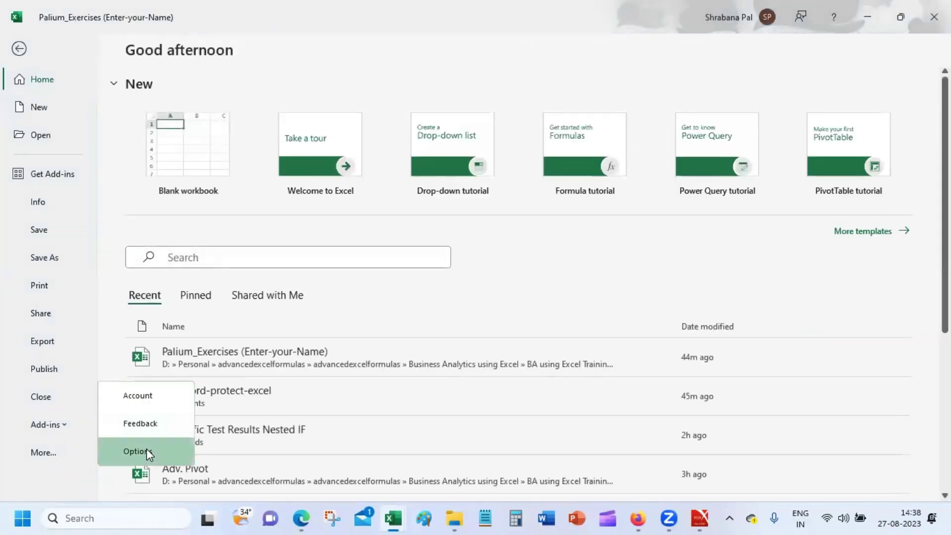
click(147, 451)
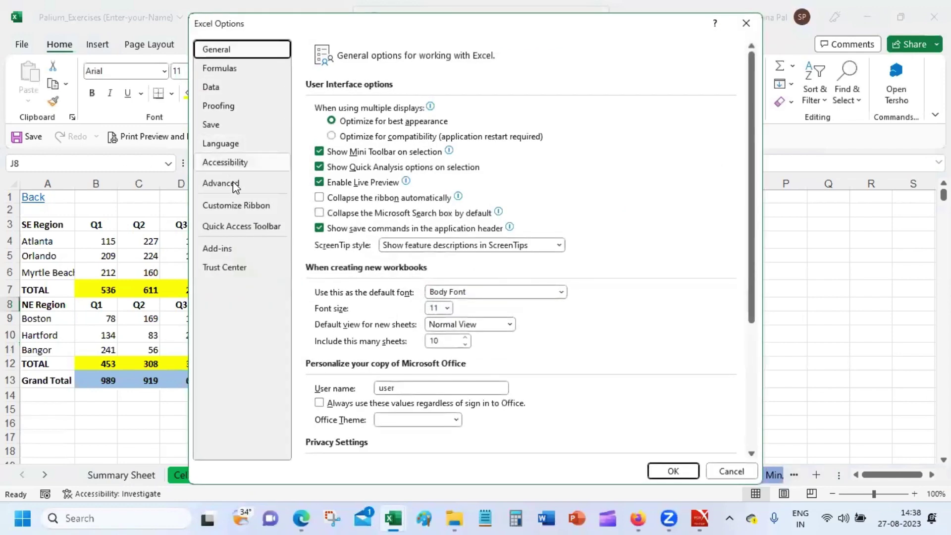
click(236, 210)
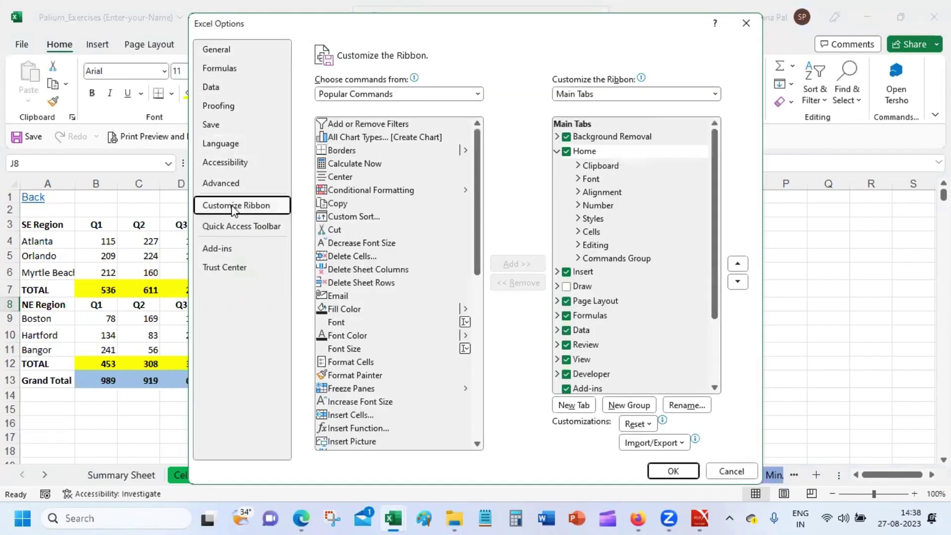
click(557, 151)
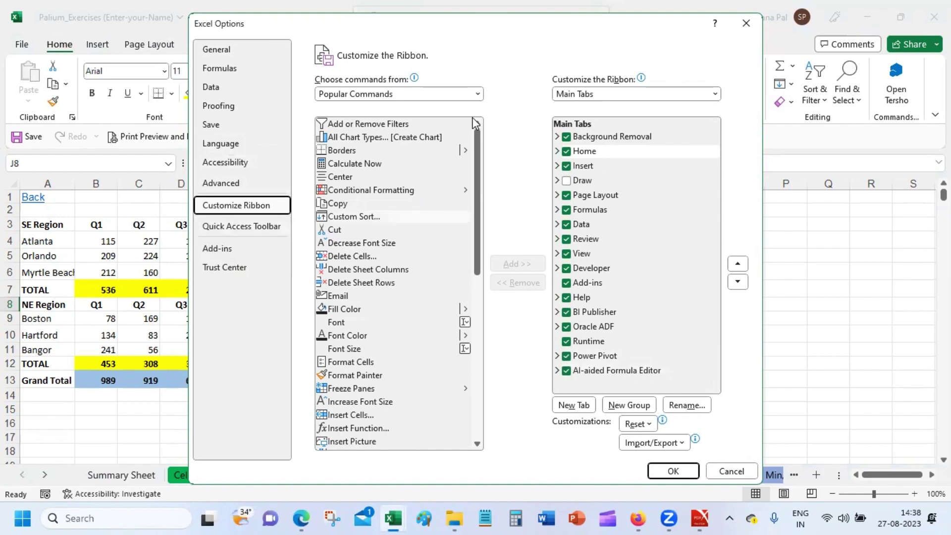
click(446, 93)
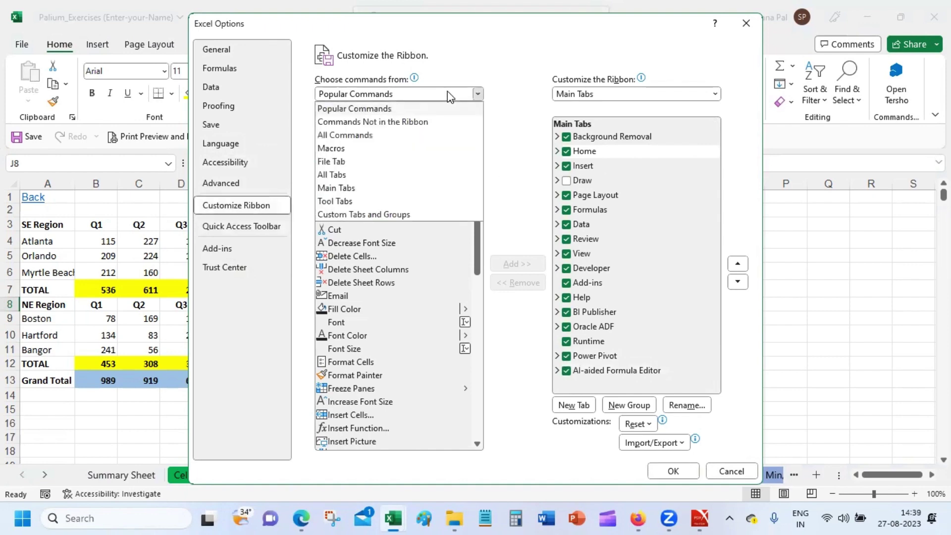
click(438, 119)
drag(477, 141, 477, 470)
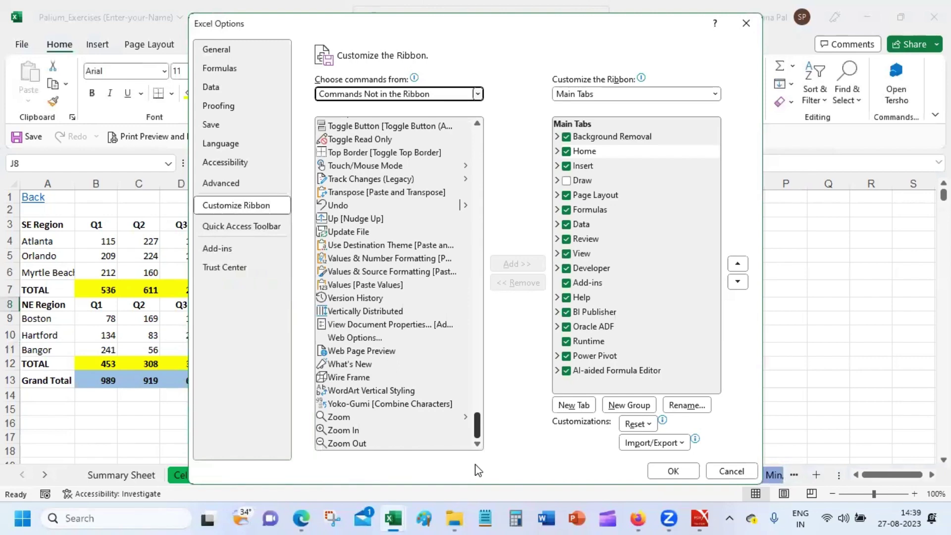
Review the Add-ins page listing, then close Options without applying changes.
click(262, 248)
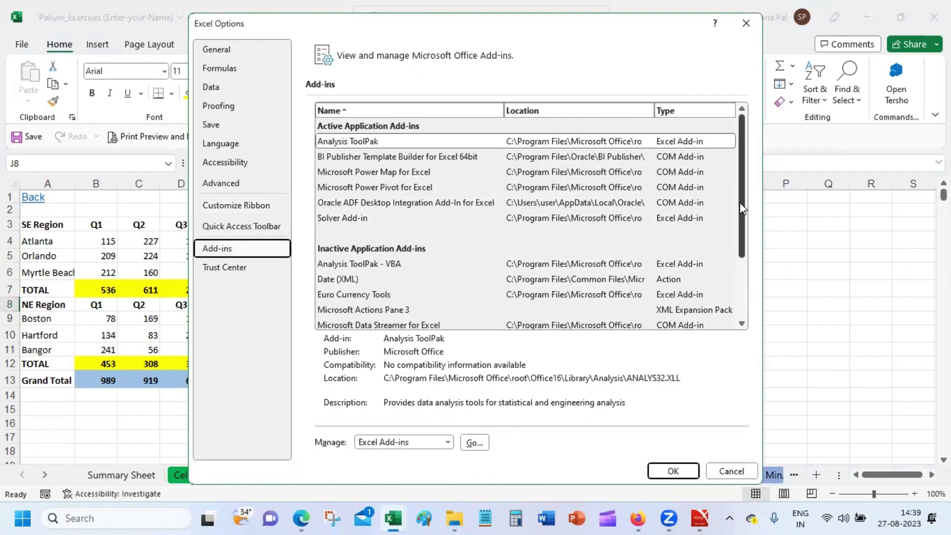
drag(739, 203, 735, 273)
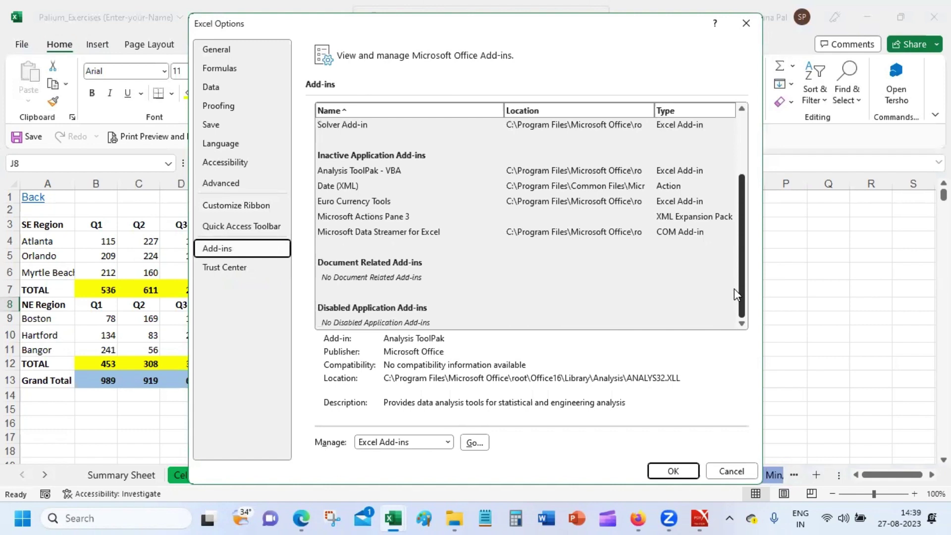
drag(734, 288, 732, 189)
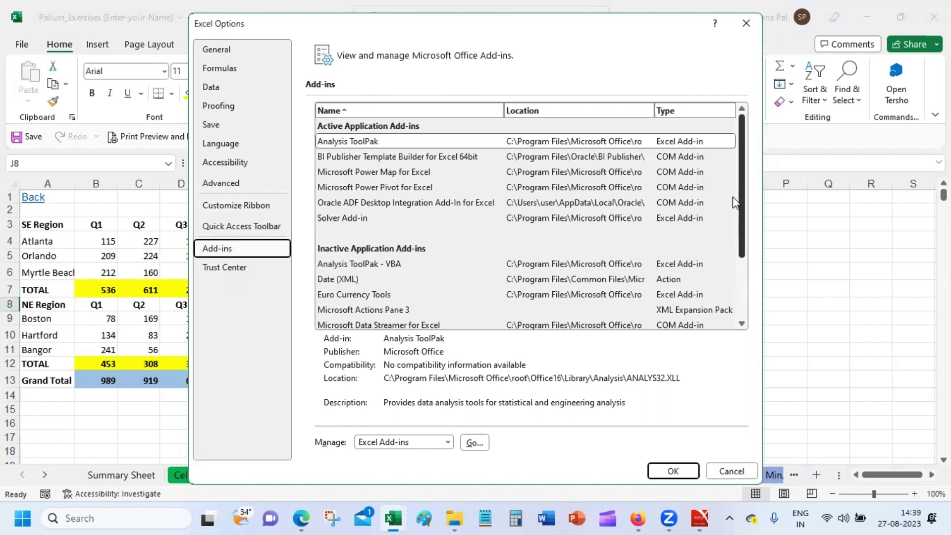
click(730, 472)
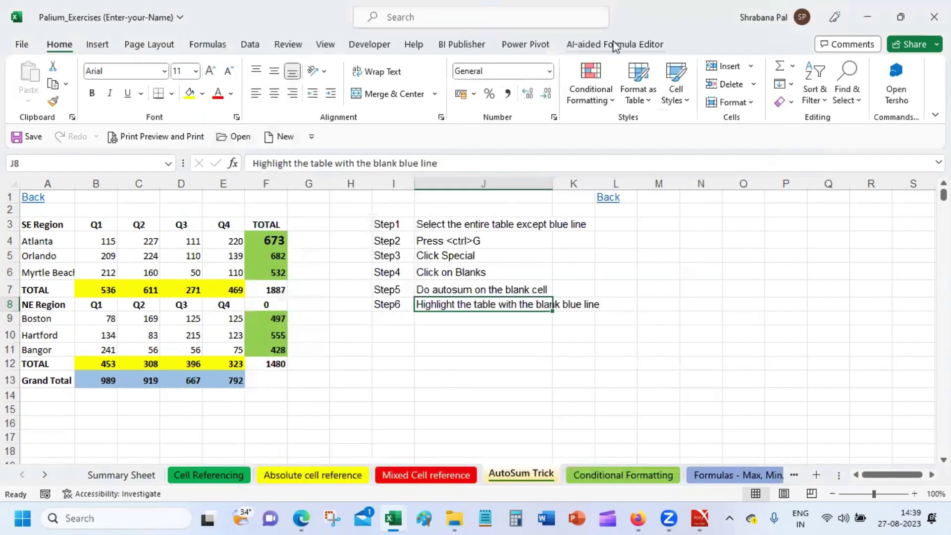
Open the AI-aided Formula Editor pane and choose to sign in with Google.
click(616, 46)
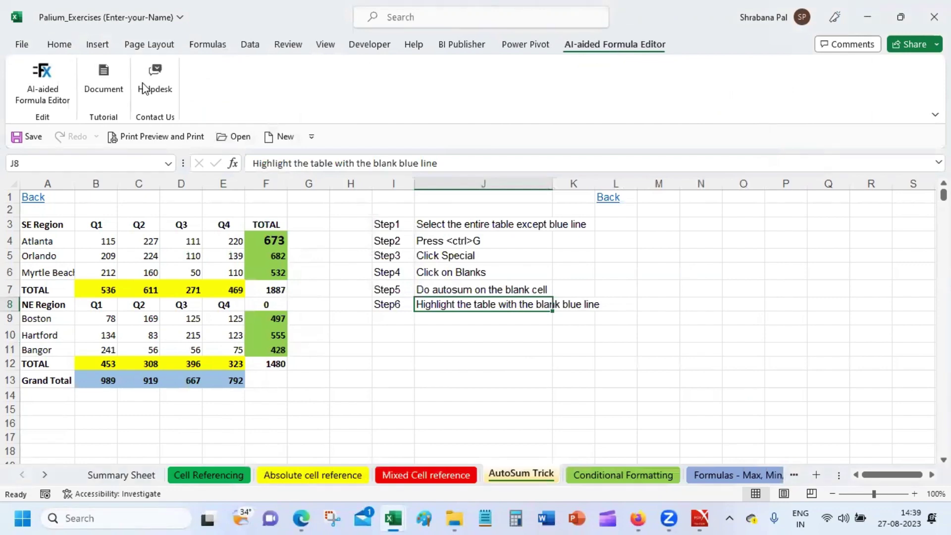
click(19, 81)
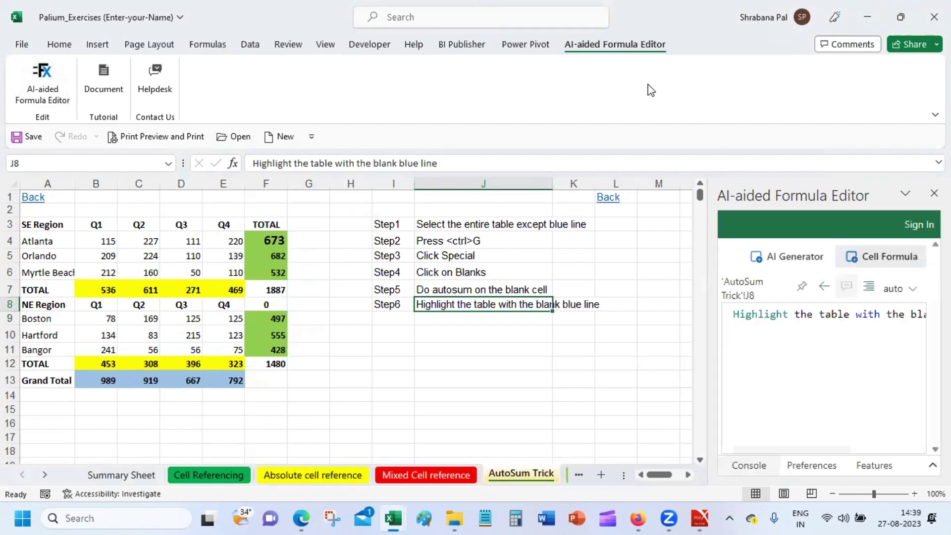
click(917, 226)
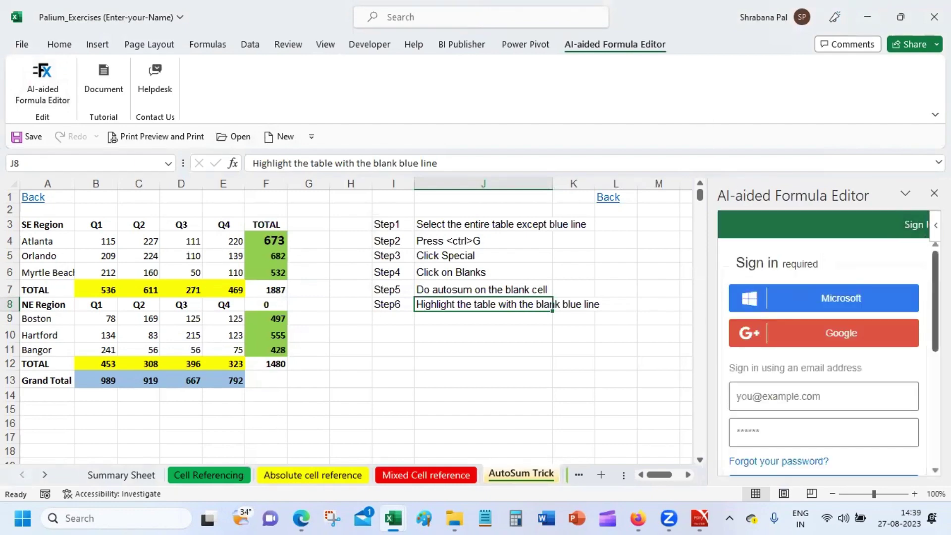
scroll(833, 363, down, 2)
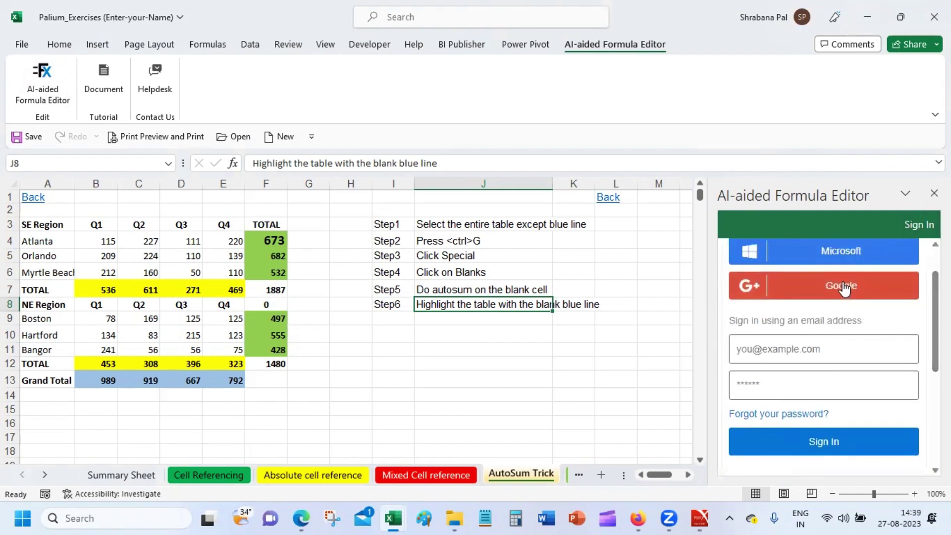
click(843, 286)
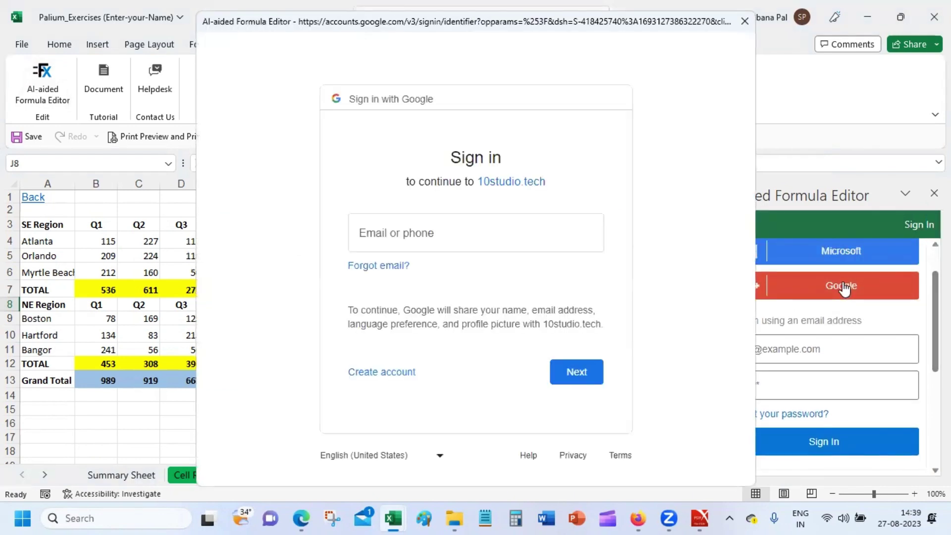
Enter the Google account's e-mail address and password to complete sign-in.
click(558, 244)
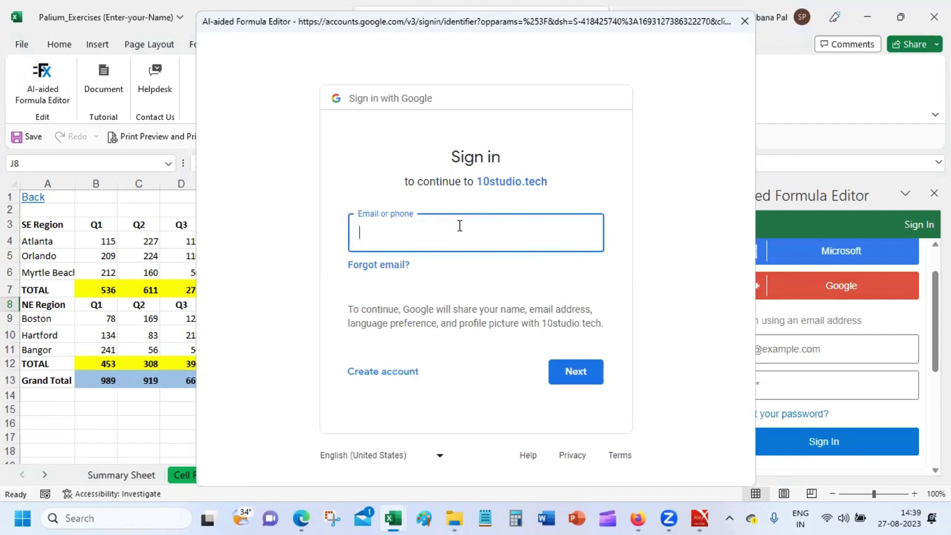
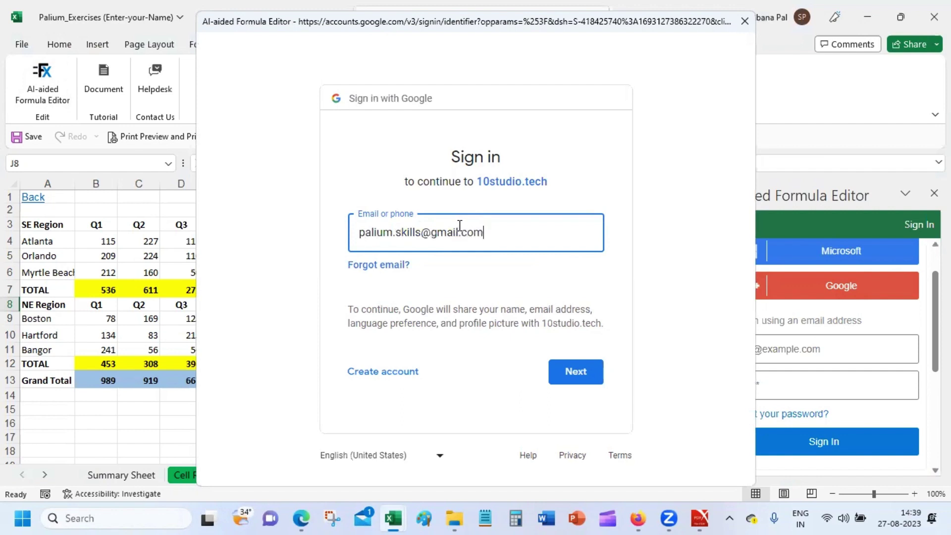
key(Return)
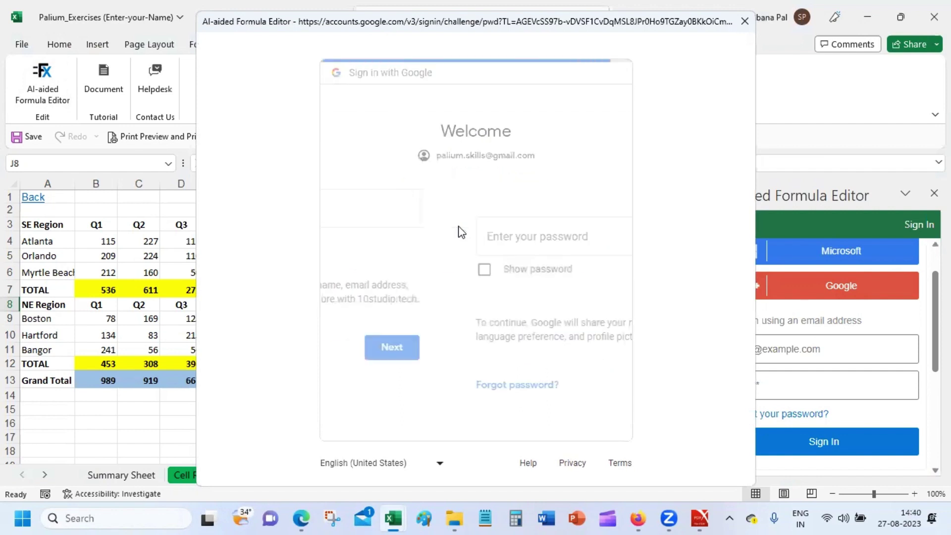
text(***)
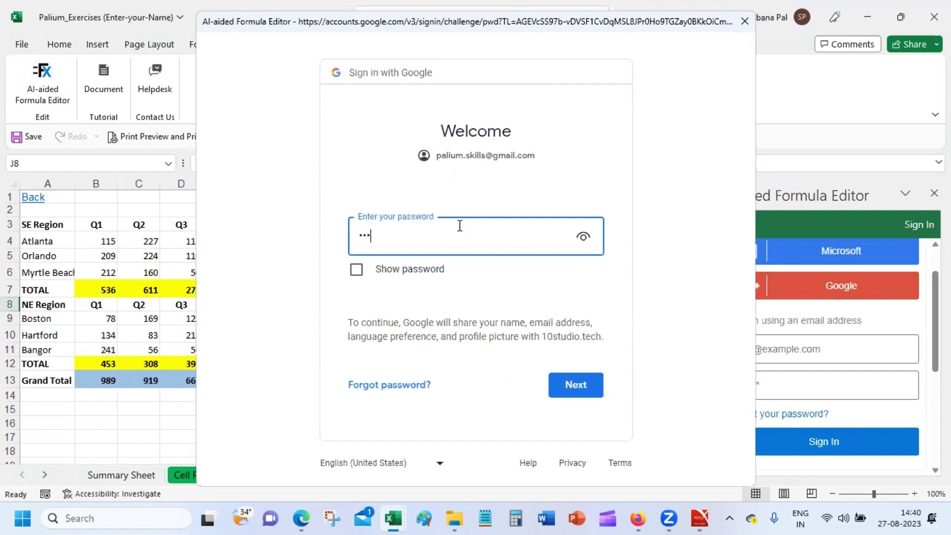
text(******)
click(582, 384)
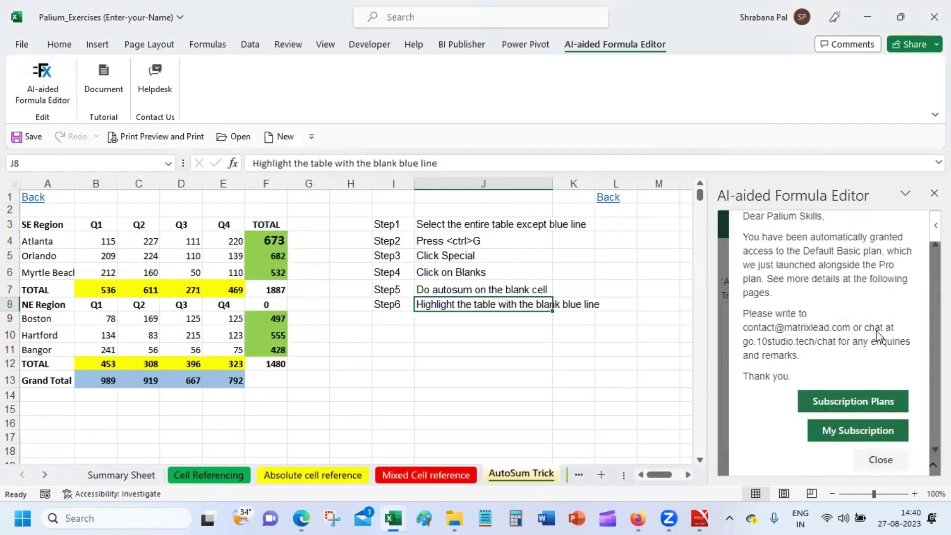
Dismiss the Default Basic plan notice and clear the text in the editor box.
click(879, 458)
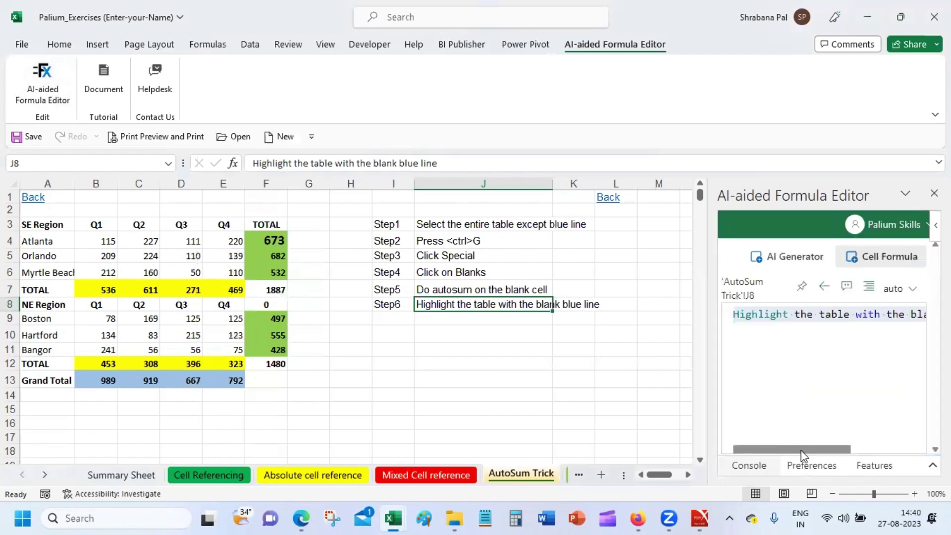
drag(800, 451, 774, 449)
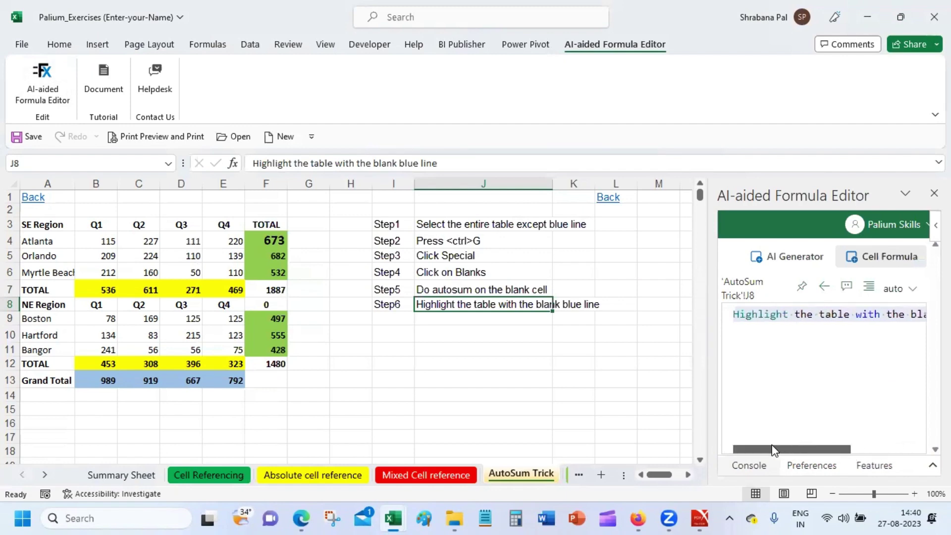
triple_click(762, 319)
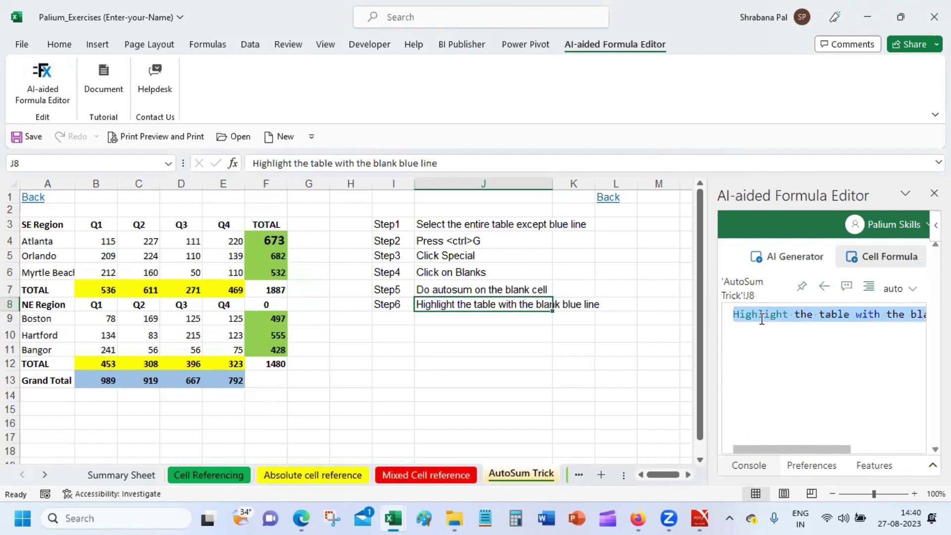
key(Delete)
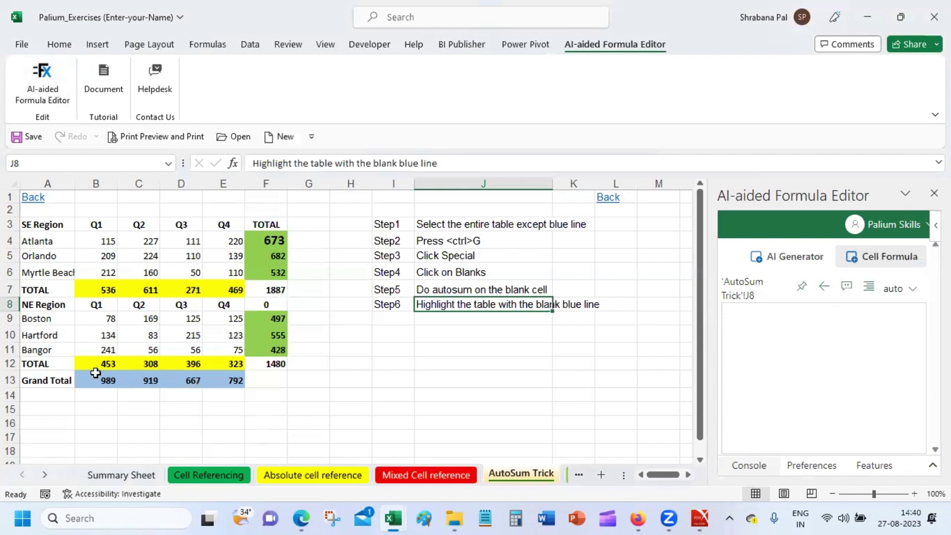
Select the Grand Total values B13 to E13 and glance at the account options.
click(93, 378)
drag(93, 378, 214, 380)
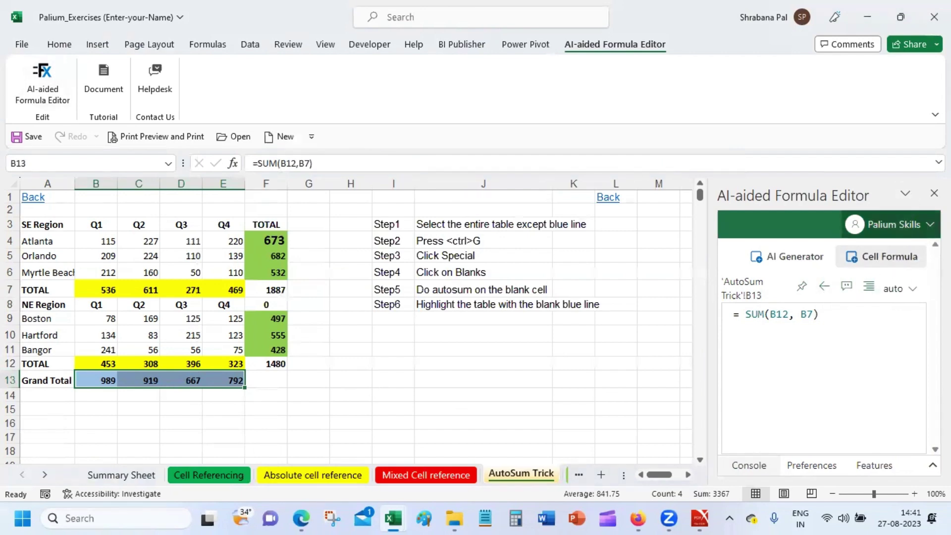
click(886, 224)
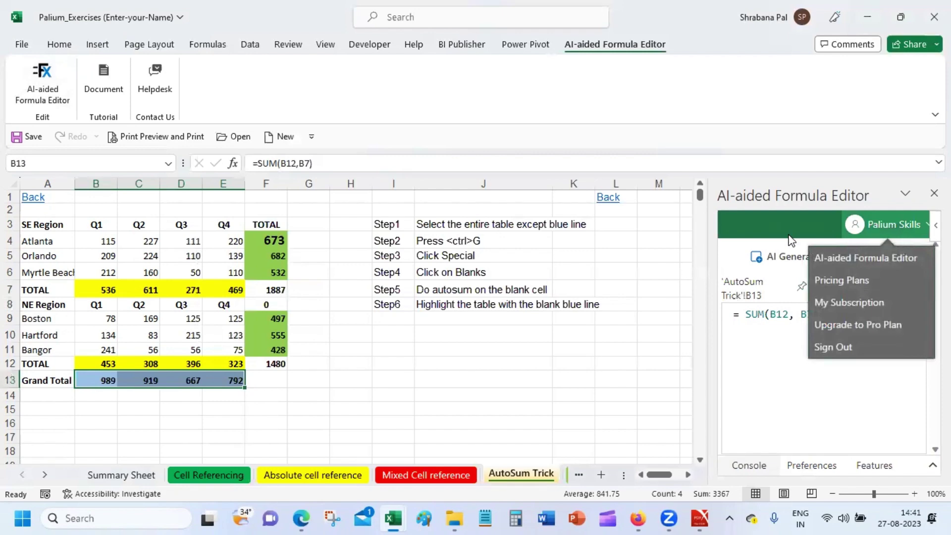
click(792, 404)
Keep auto text size, select the =SUM(B12, B7) formula text, and pick G13 as destination.
click(807, 315)
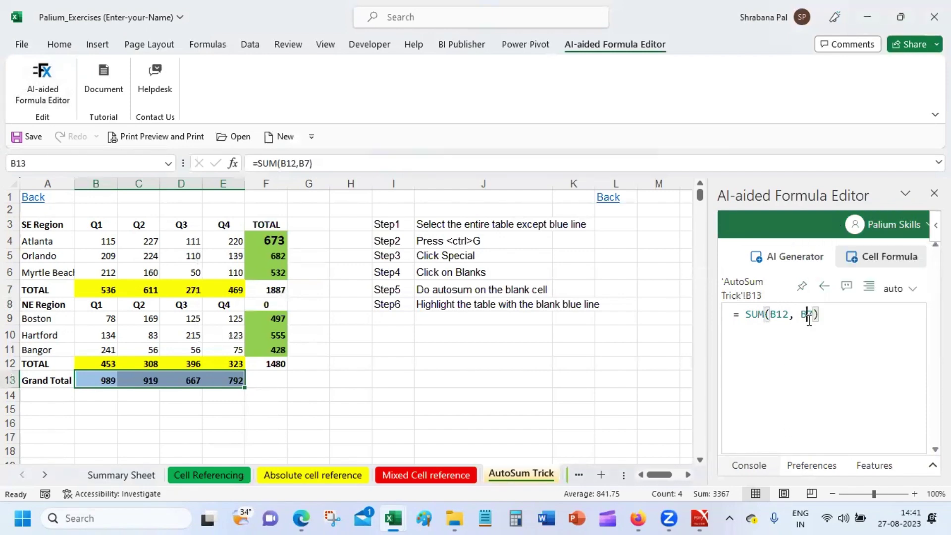
click(842, 313)
click(910, 291)
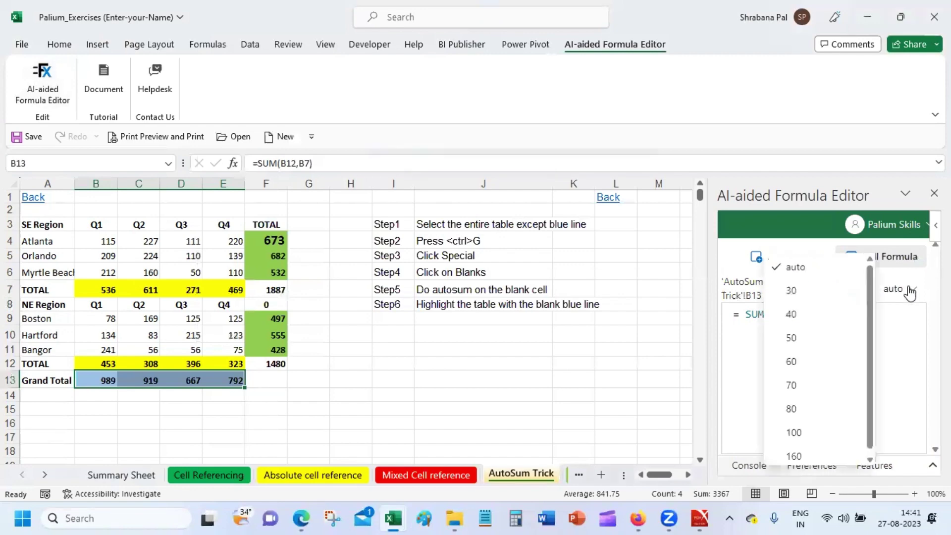
click(904, 311)
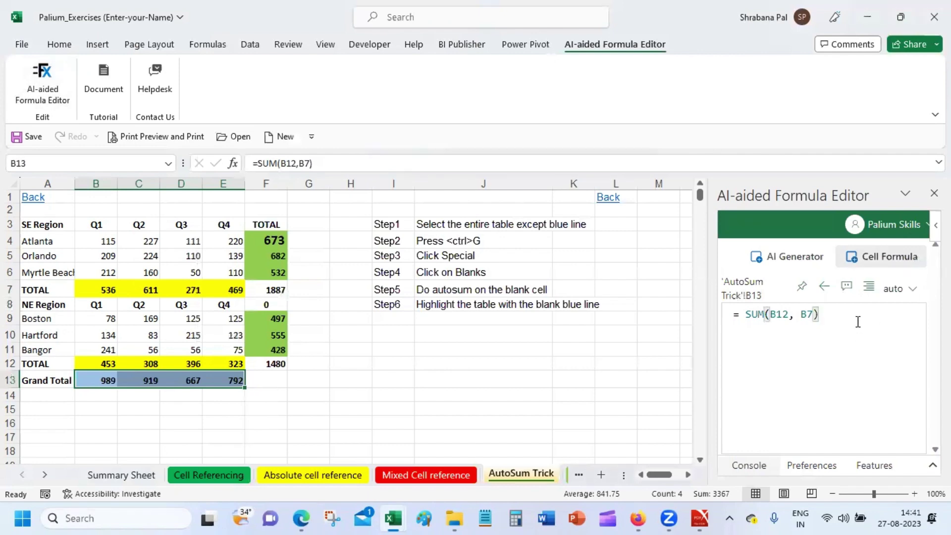
key(Return)
drag(845, 313, 600, 312)
key(ctrl+c)
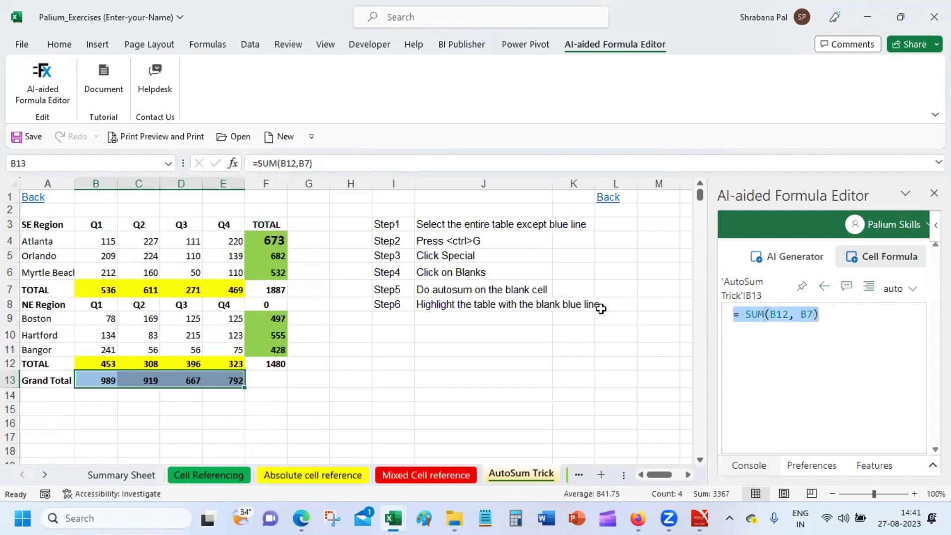
click(318, 380)
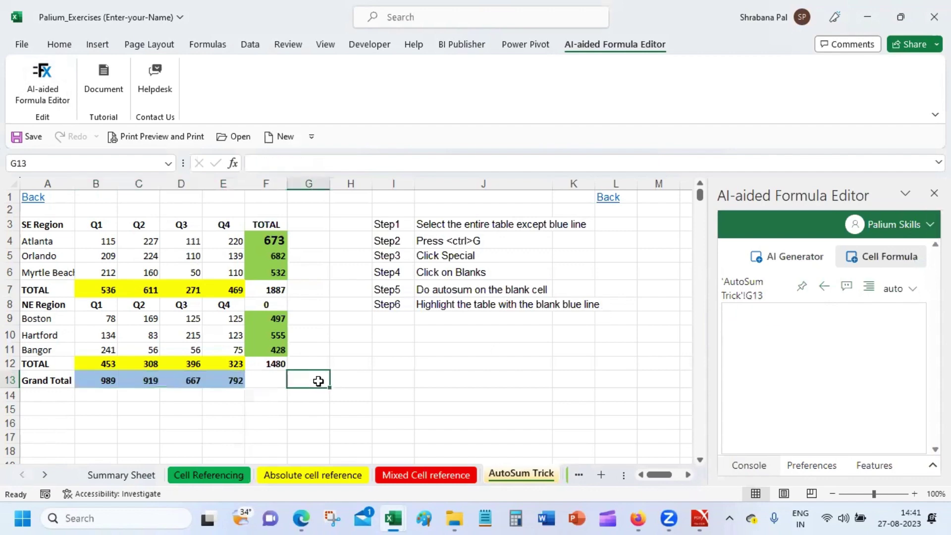
Paste the Grand Total SUM formula into G13, showing 989, and start a query in the editor.
key(ctrl+v)
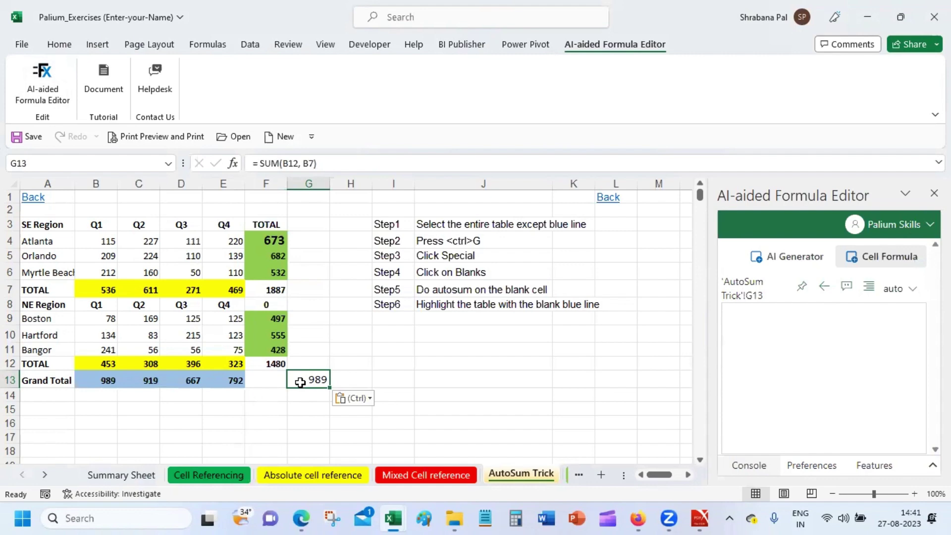
click(763, 312)
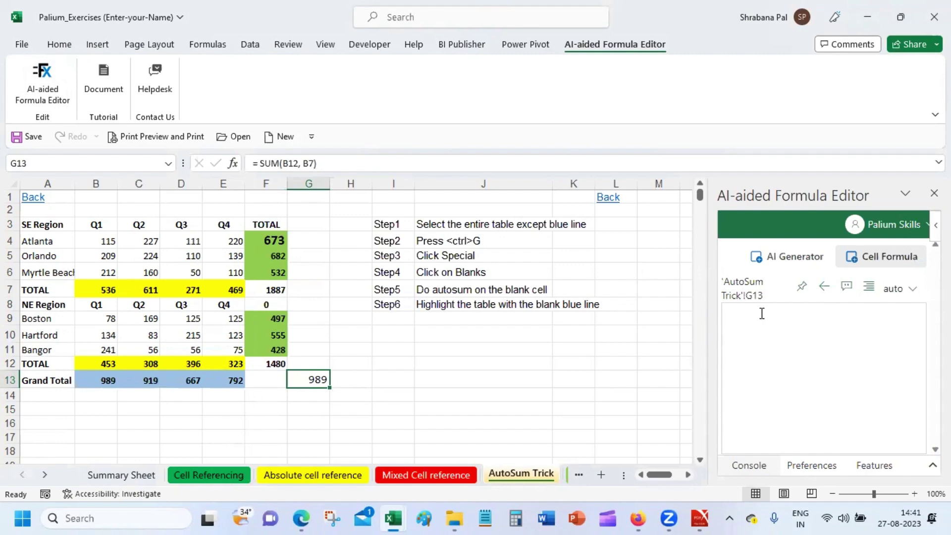
text(what is sum of b4 to e)
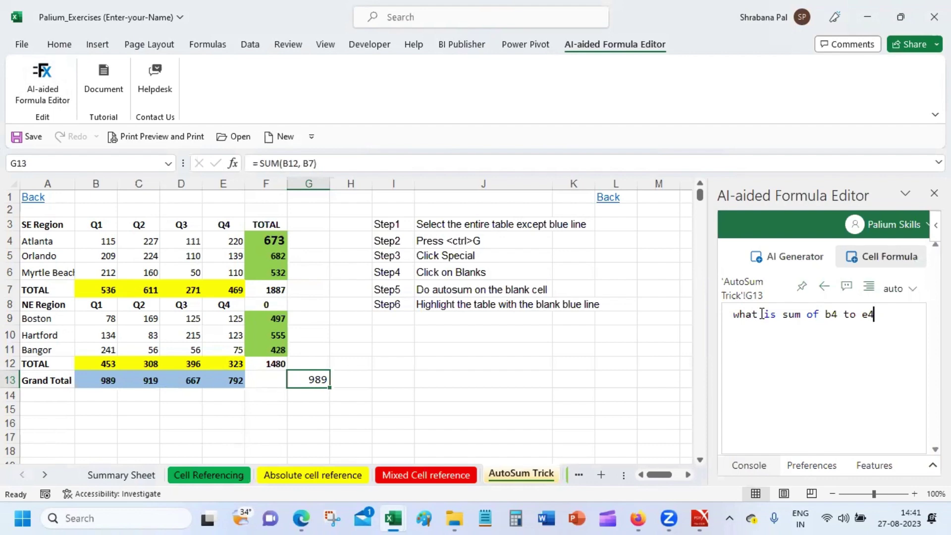
Enter 'what is sum of b4 to e4' in the editor, trim it, and select Atlanta's B4:E4.
key(BackSpace)
key(BackSpace)
key(BackSpace)
key(BackSpace)
key(BackSpace)
key(BackSpace)
key(BackSpace)
key(BackSpace)
key(BackSpace)
key(BackSpace)
key(BackSpace)
key(BackSpace)
key(BackSpace)
key(BackSpace)
key(BackSpace)
key(BackSpace)
key(BackSpace)
key(BackSpace)
key(BackSpace)
key(BackSpace)
key(BackSpace)
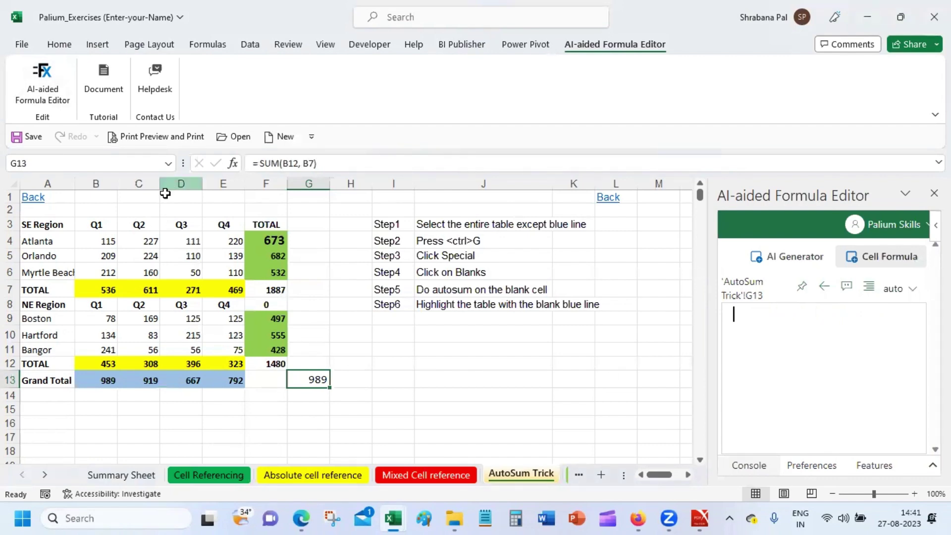
drag(99, 241, 211, 243)
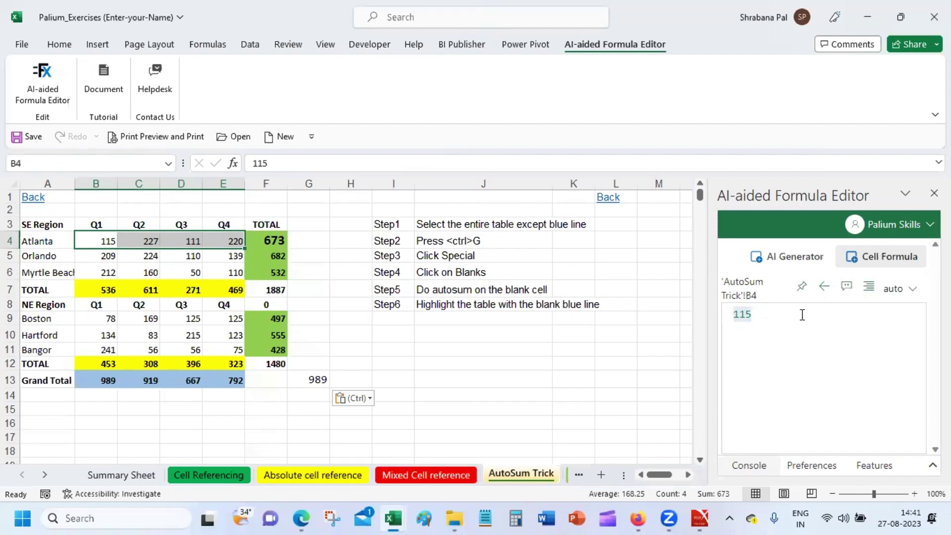
Check the editor's text size choices, then view its Language support and AI preferences information.
click(898, 291)
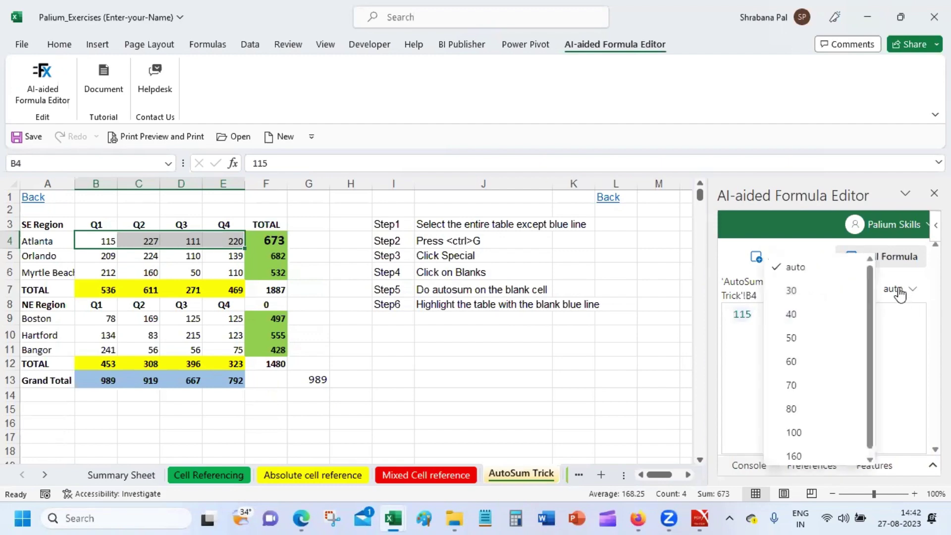
click(763, 340)
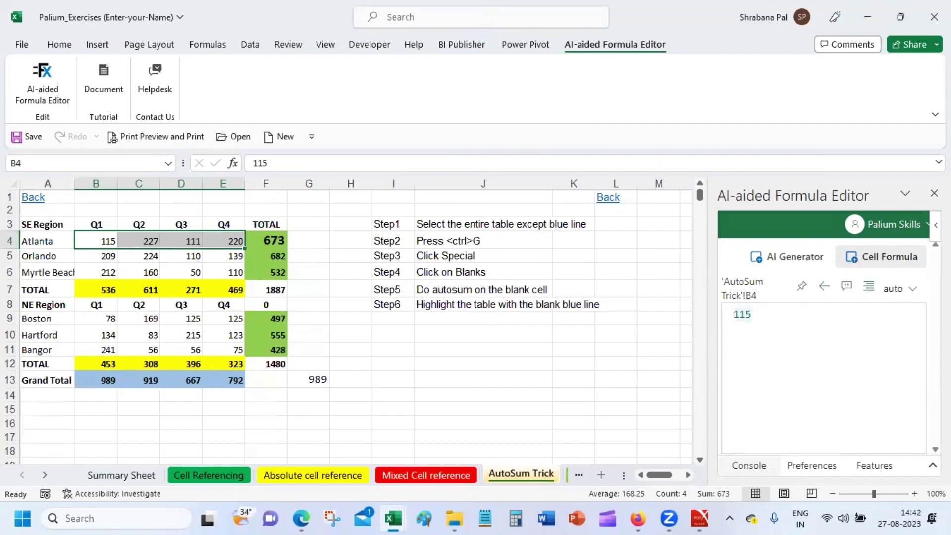
click(931, 465)
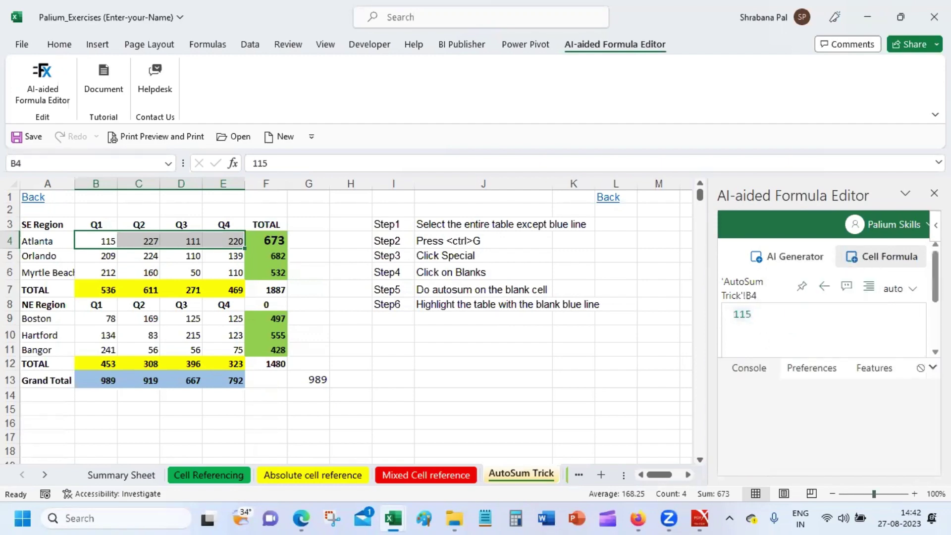
click(893, 374)
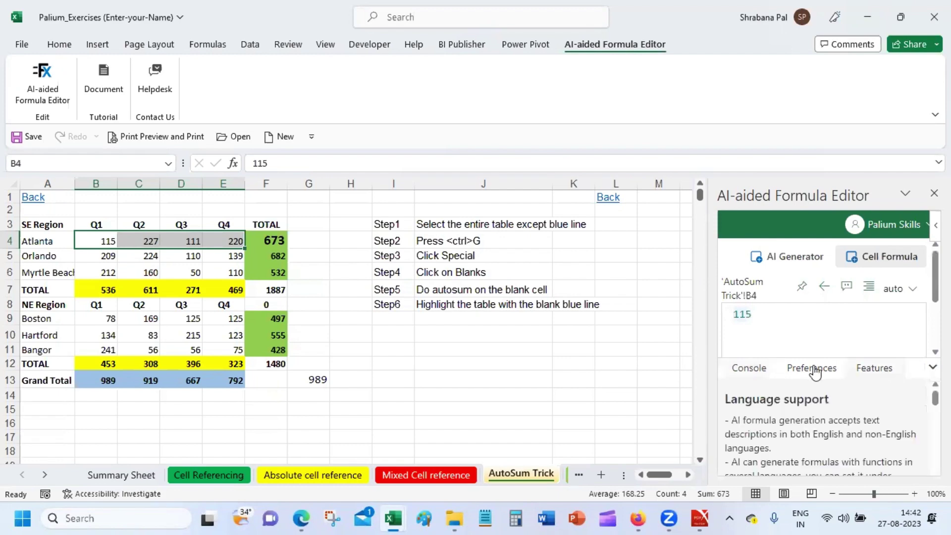
click(814, 371)
click(875, 370)
click(822, 372)
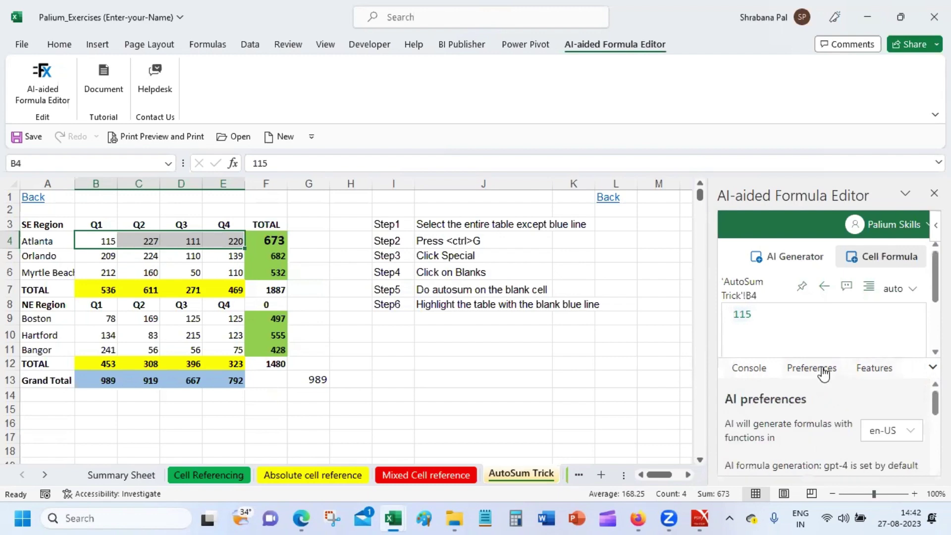
Switch the information pane to the console and erase 115 from the editor box.
click(767, 369)
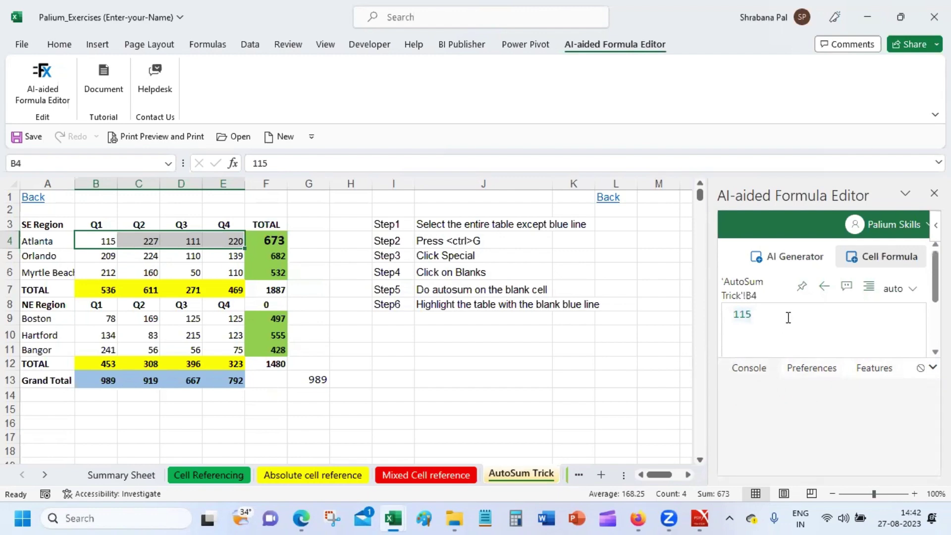
key(BackSpace)
key(BackSpace)
key(BackSpace)
scroll(821, 314, down, 5)
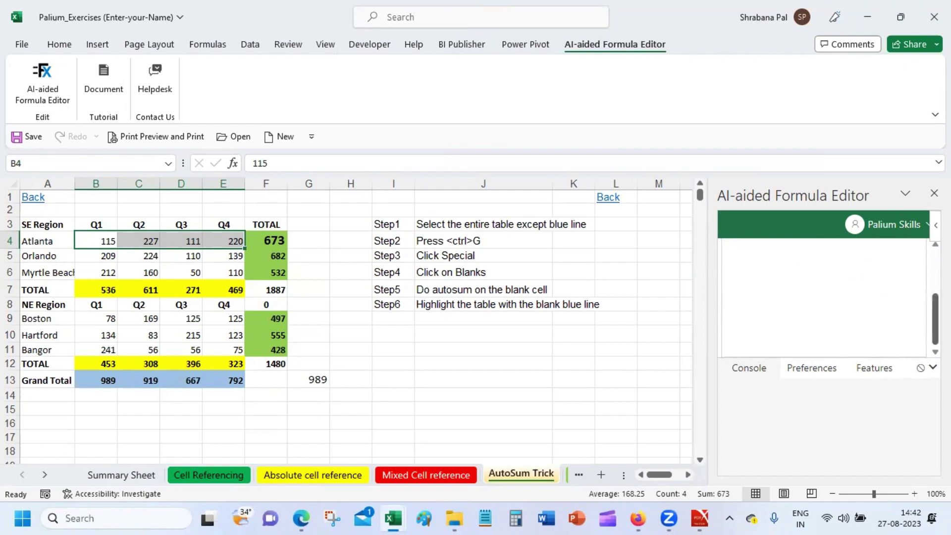
drag(935, 311, 935, 266)
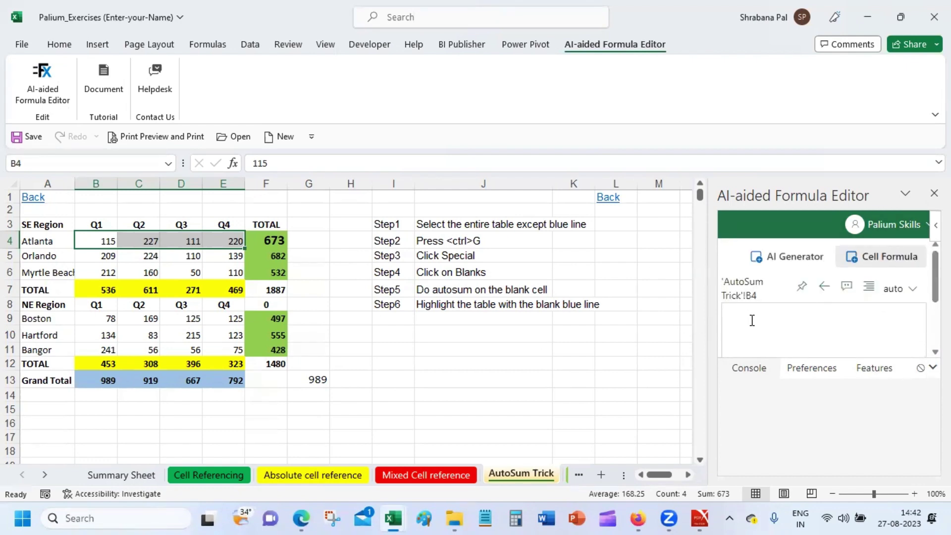
Select the Grand Total row B13:E13 and correct the editor formula to SUM(B12:B7).
click(104, 381)
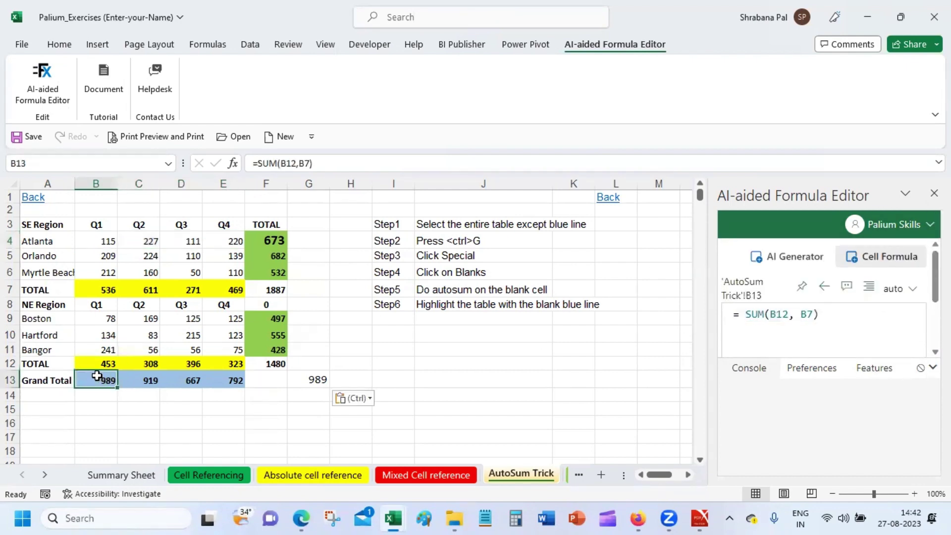
drag(104, 381, 224, 377)
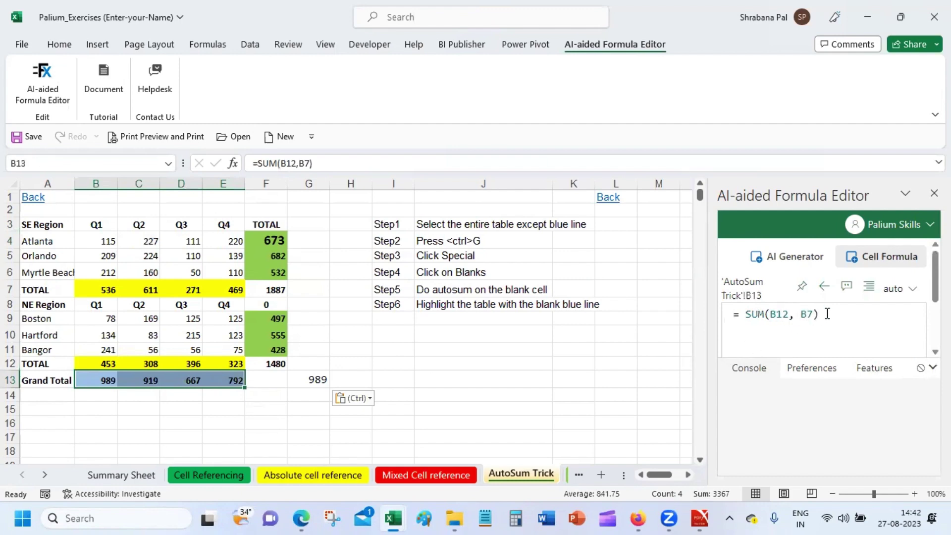
click(795, 315)
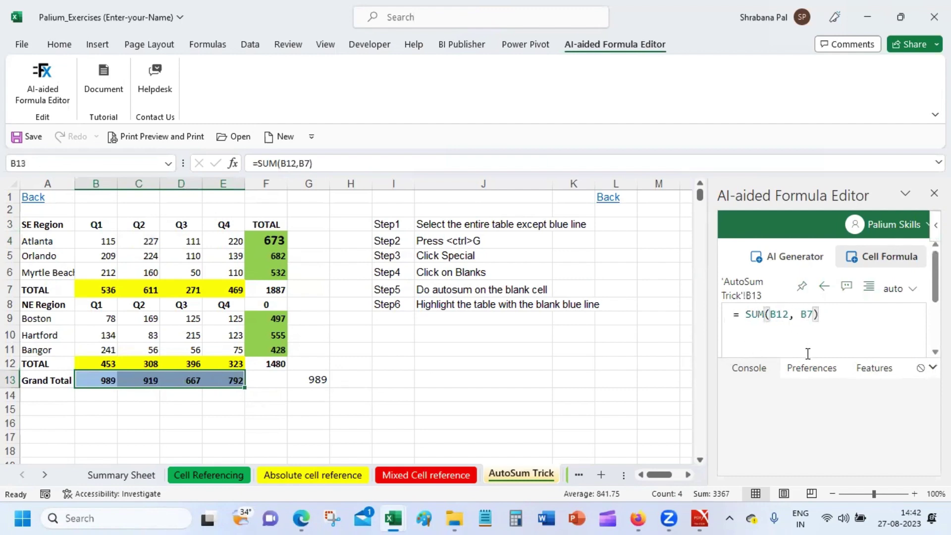
key(BackSpace)
text(:)
key(Delete)
Copy the corrected formula into F13, which now shows 1442.
key(ctrl+a)
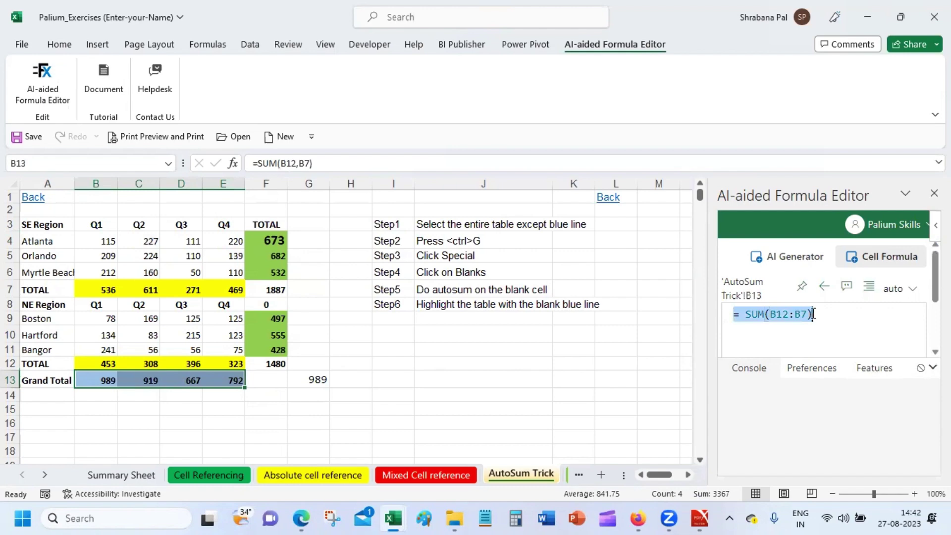
click(276, 379)
text(= SUM(B7:B12))
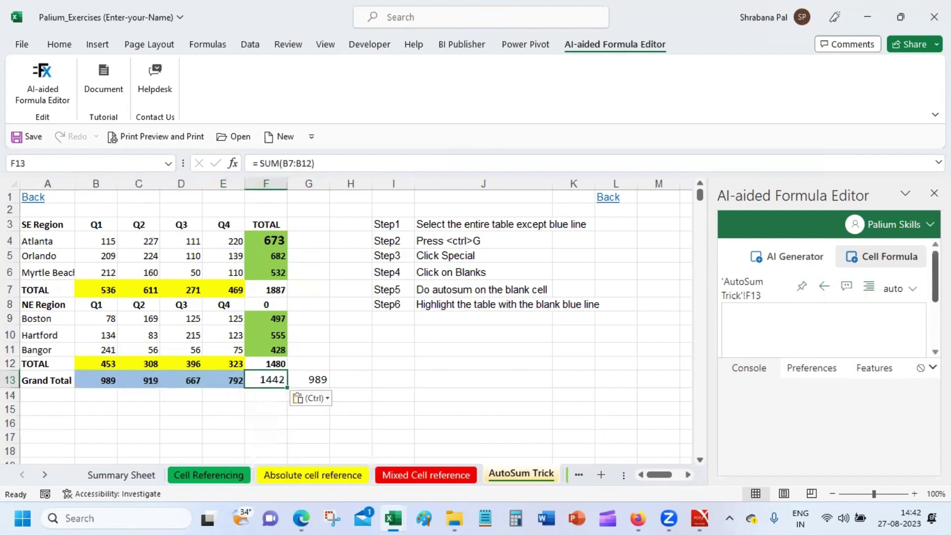
click(843, 317)
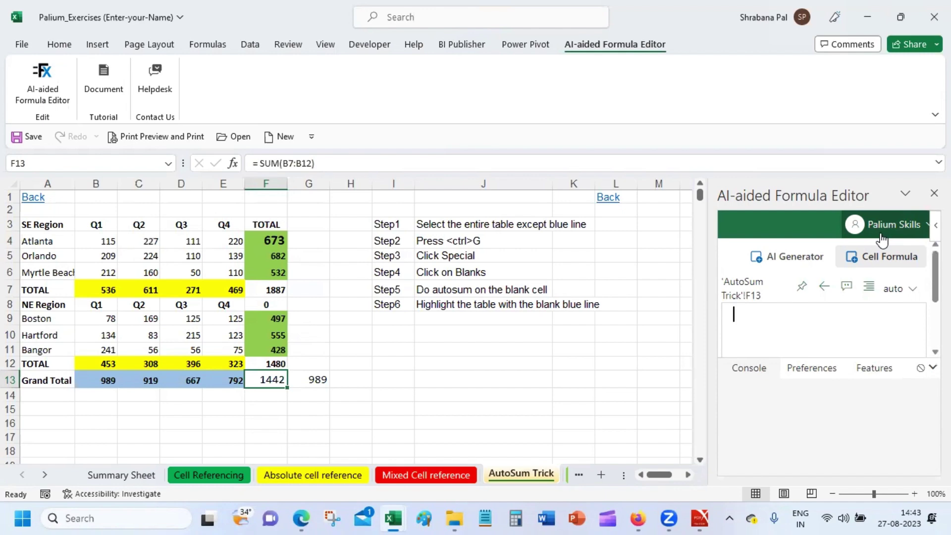
From cell K9, generate a formula for 'Sum of A1 to B200' in the AI Generator, giving 2967.
click(557, 317)
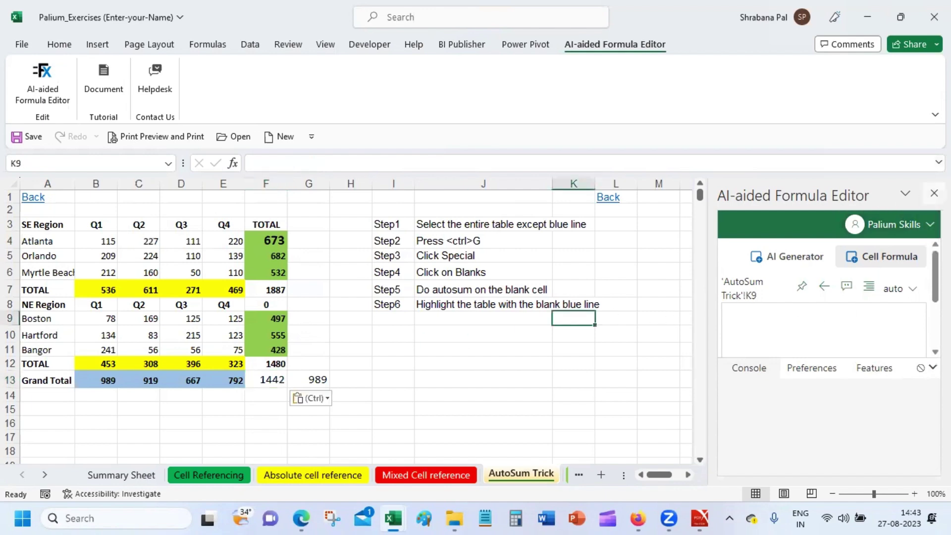
click(790, 262)
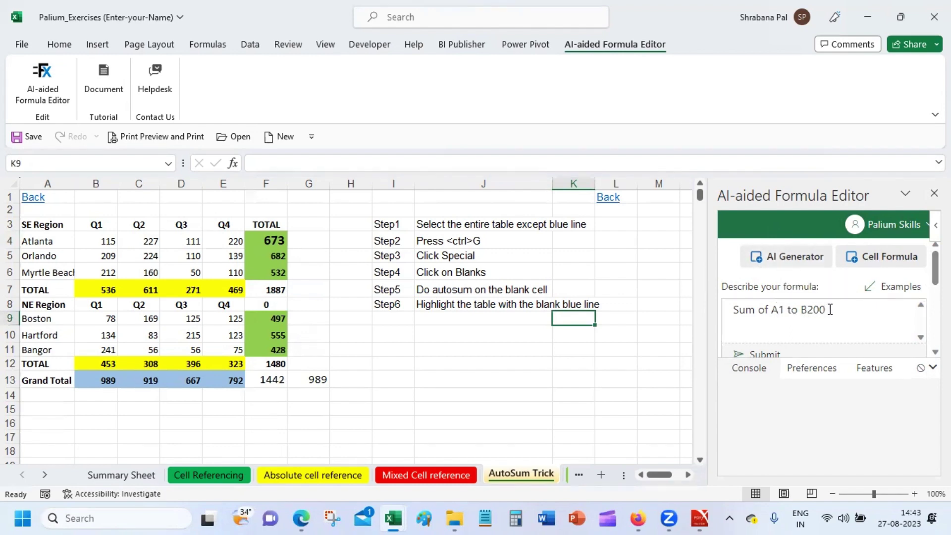
click(765, 355)
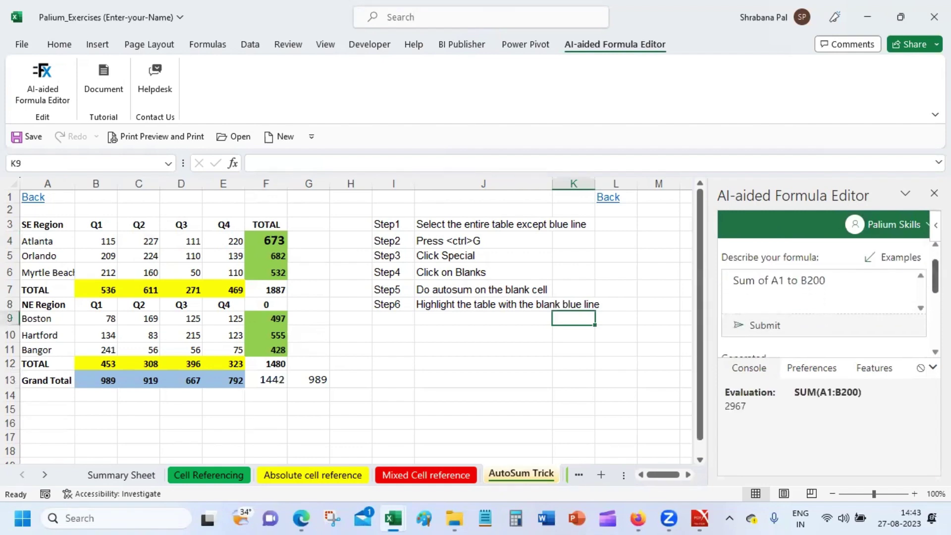
double_click(741, 407)
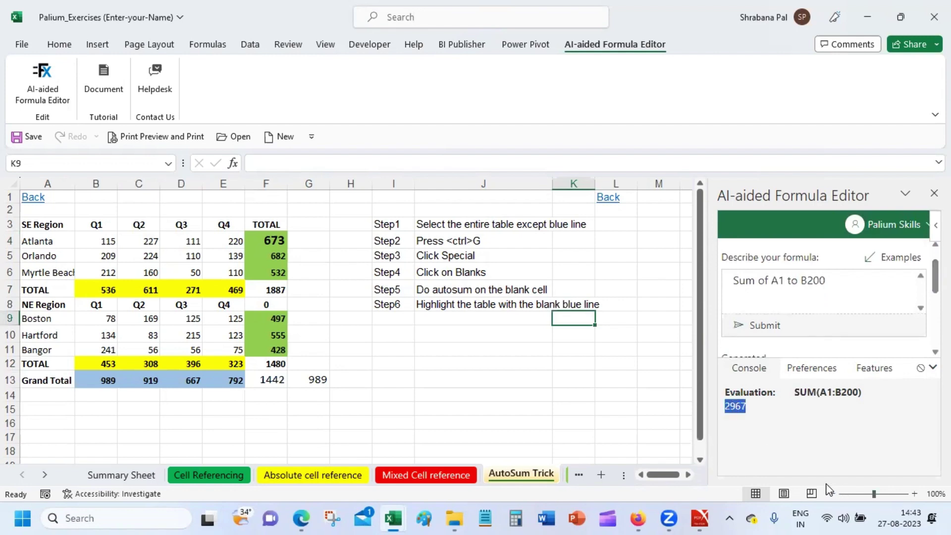
Change the request to 'Sum of B4 to E4' and generate its formula.
click(775, 280)
drag(775, 280, 854, 281)
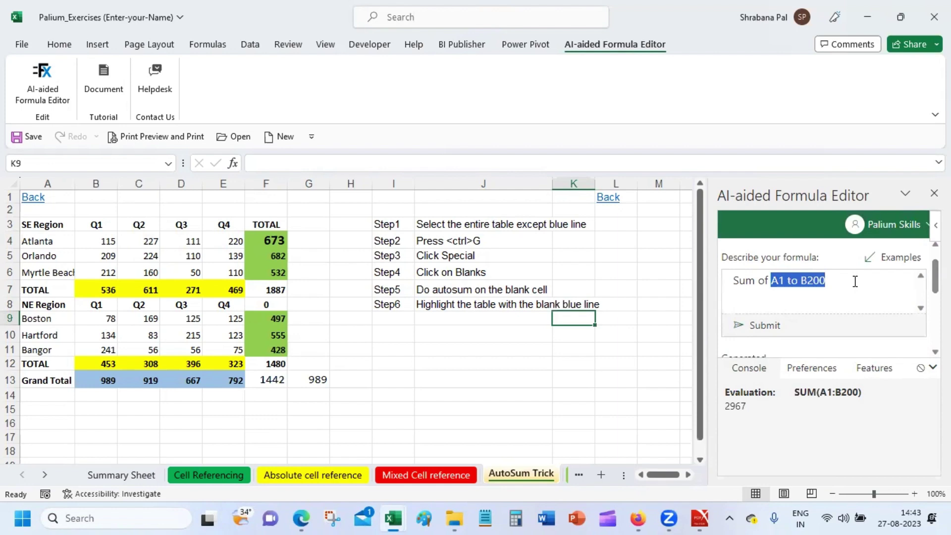
text(B4 tp)
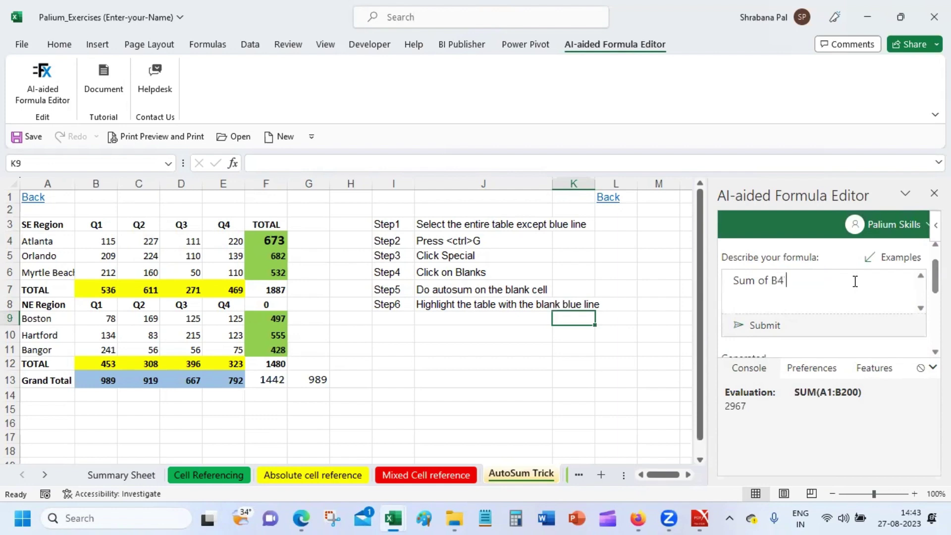
key(BackSpace)
key(BackSpace)
key(BackSpace)
text(to E4)
click(763, 331)
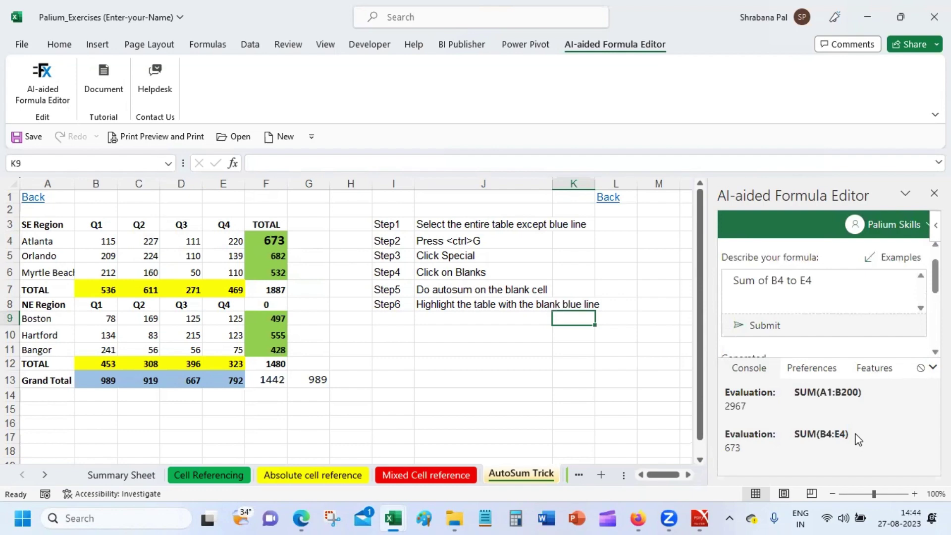
Reword the request to 'add the values of B4 to E4' and regenerate SUM(B4:E4), giving 673.
click(823, 280)
drag(756, 281, 721, 285)
text(add the )
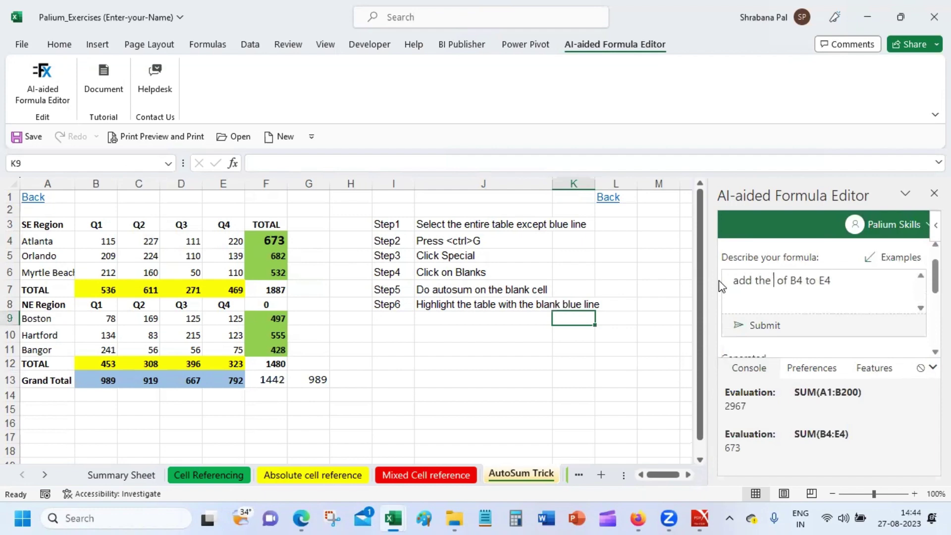
text(values)
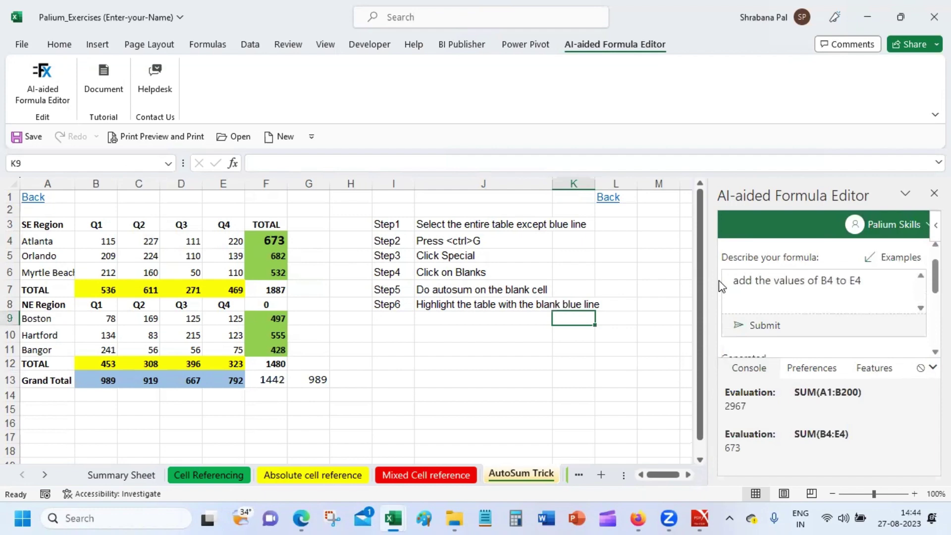
click(765, 328)
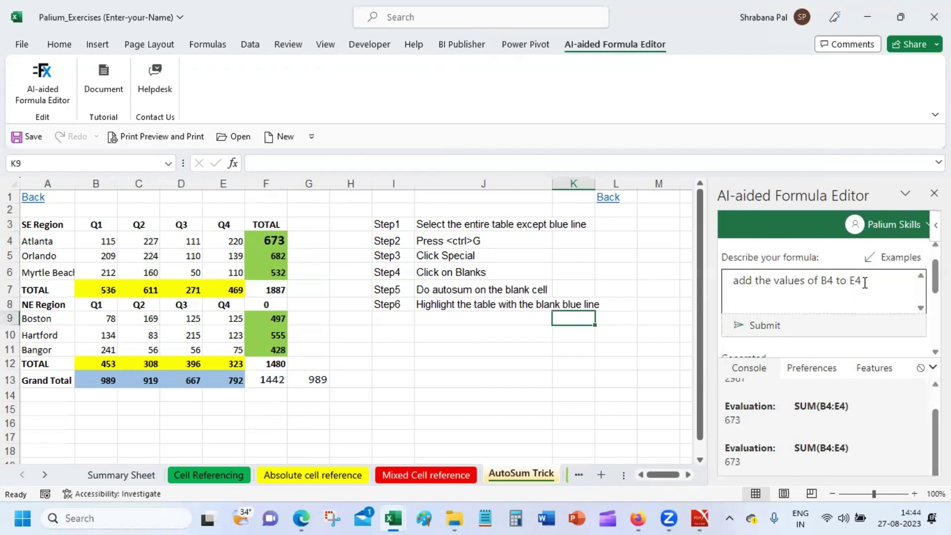
drag(862, 280, 713, 288)
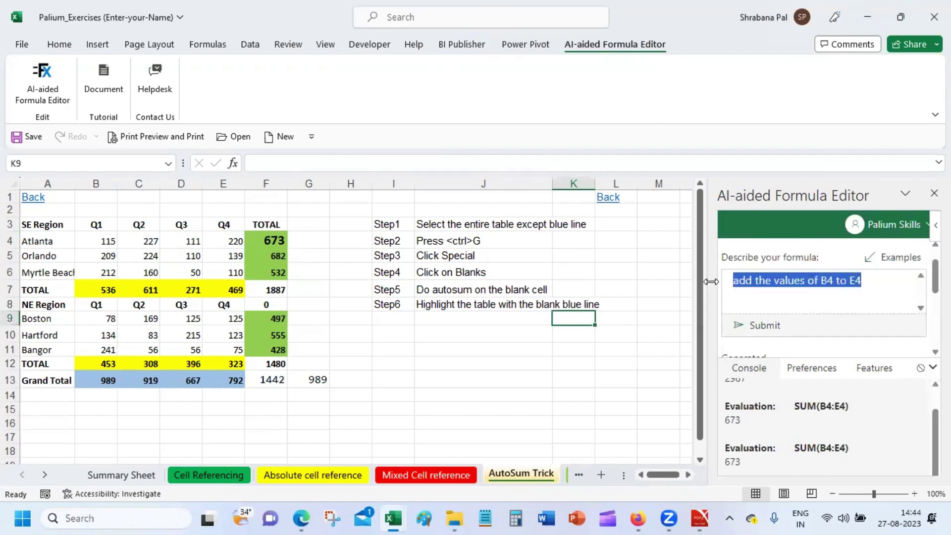
Ask 'what is the total of b4 to b6' and generate SUM(B4:B6), evaluating to 536.
text(what is tht)
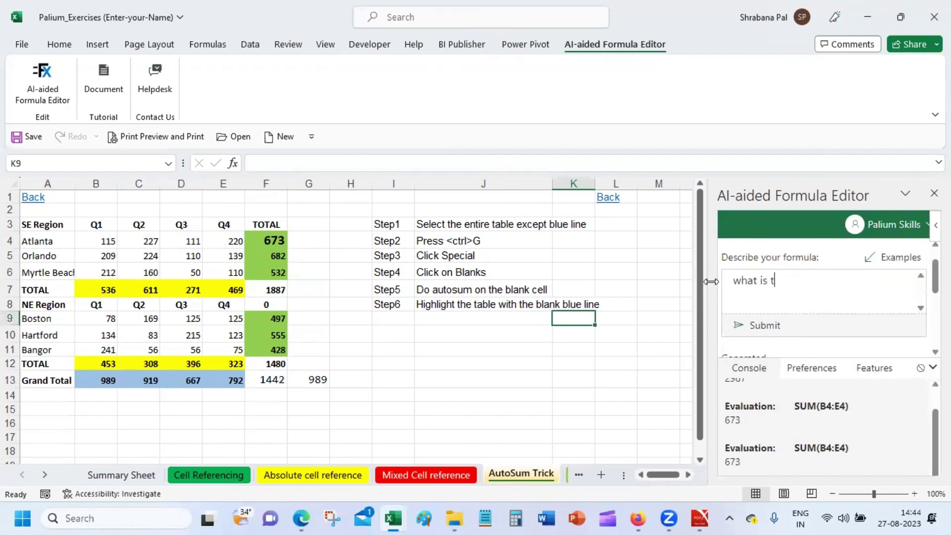
key(BackSpace)
key(BackSpace)
text(e total of b3)
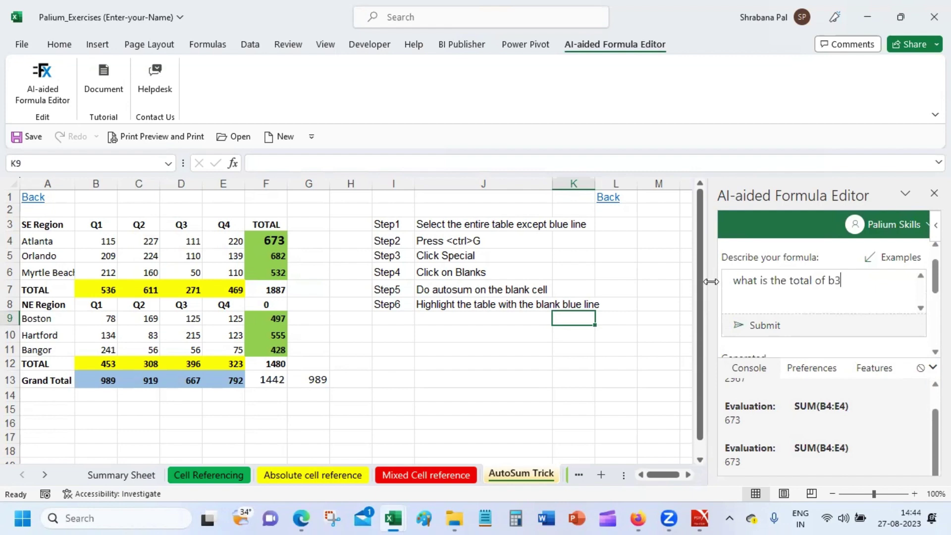
key(BackSpace)
text(4 to b6)
click(755, 329)
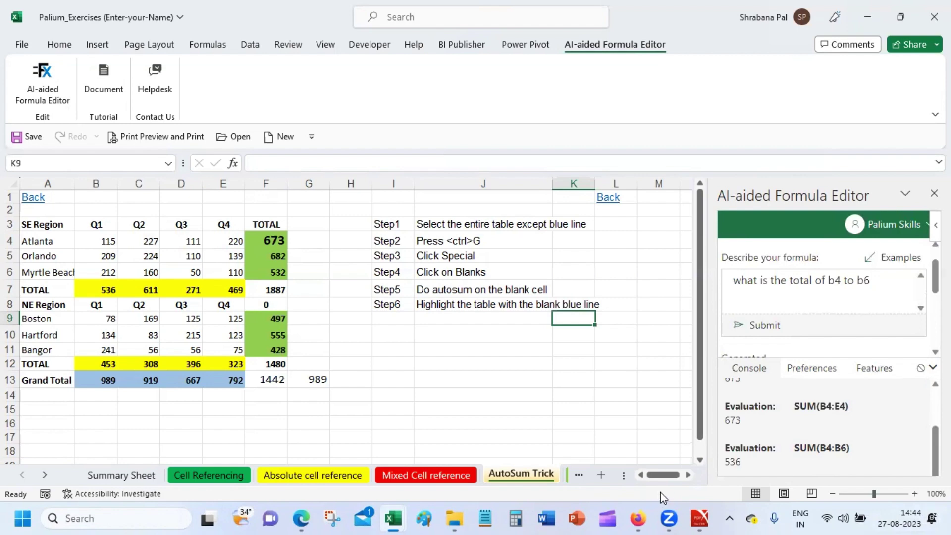
right_click(902, 446)
click(822, 453)
drag(879, 280, 709, 285)
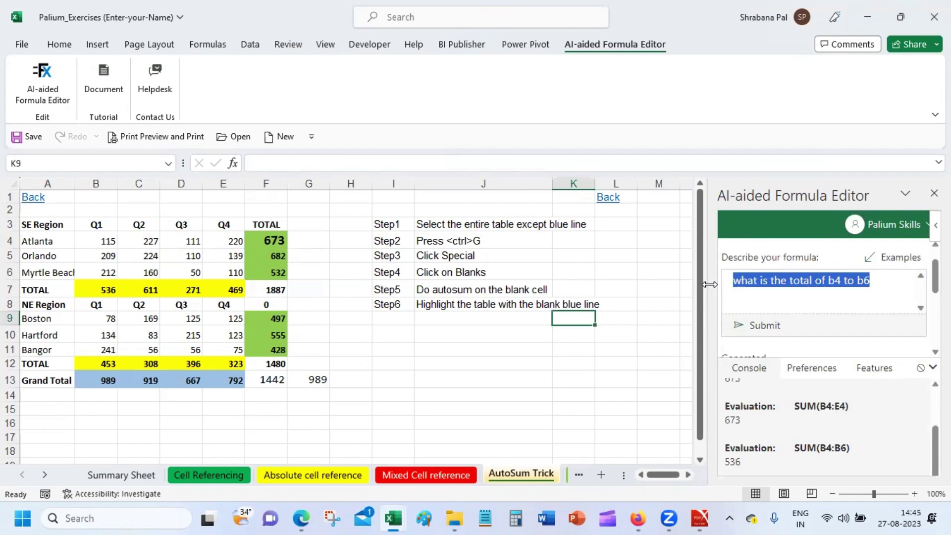
Generate SUM(B4:E13) from 'sum of b4 to e13' and compare its 10101 with selecting B4:E13.
click(912, 265)
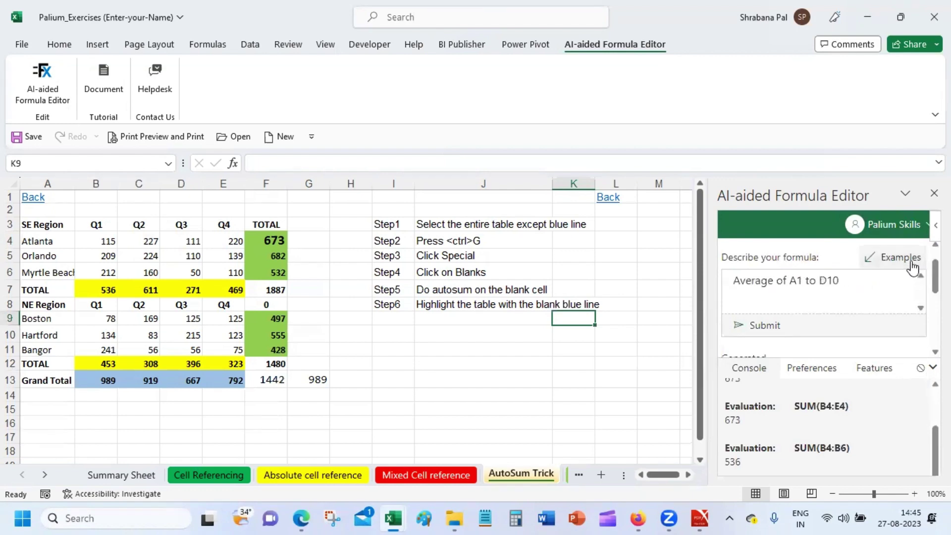
click(836, 278)
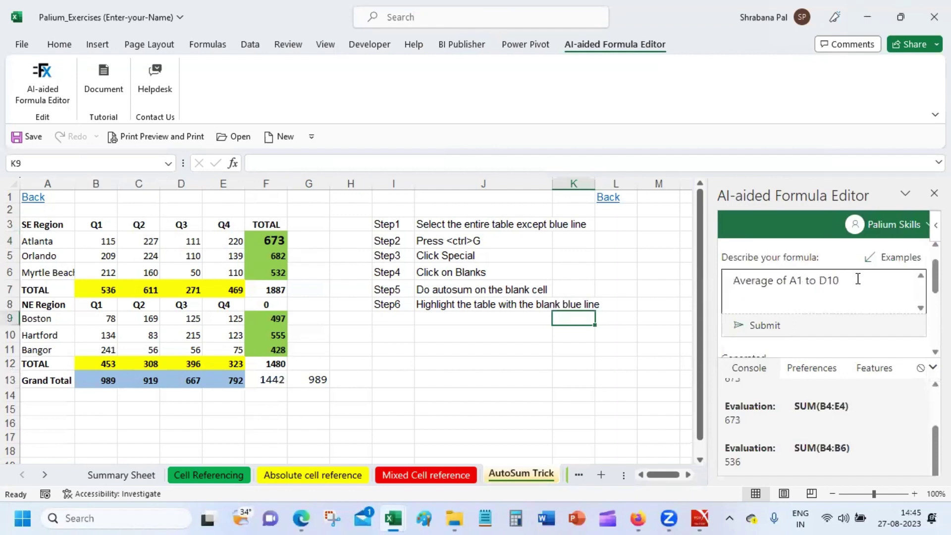
drag(848, 278, 731, 281)
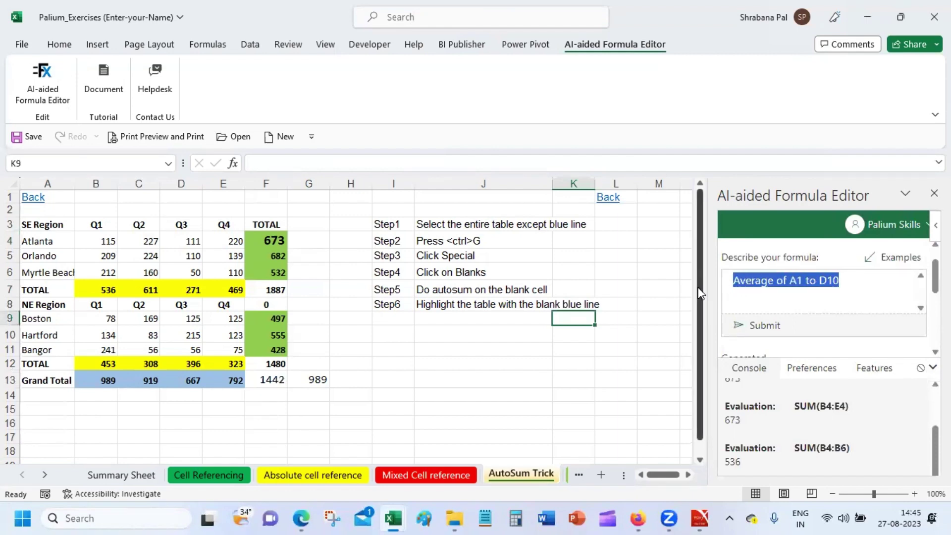
text(sum of)
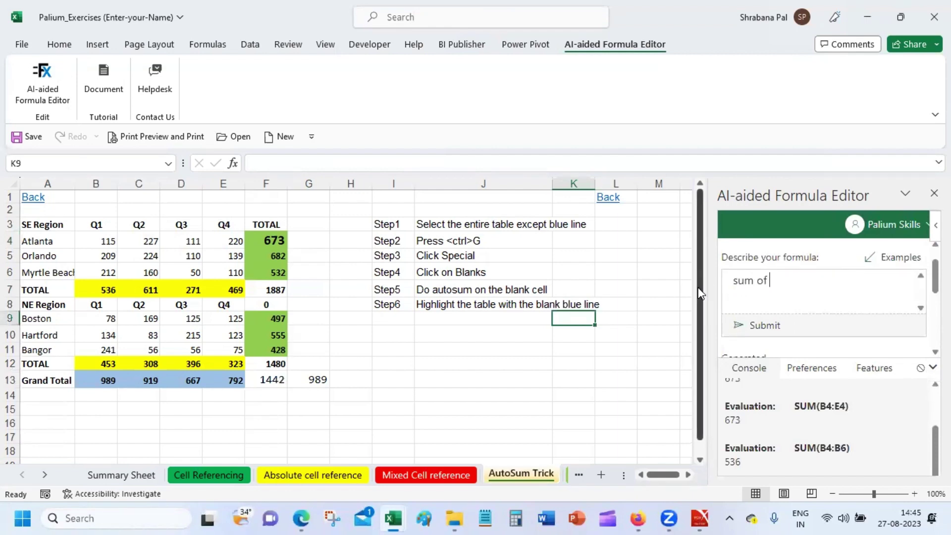
text( b4 to e13)
key(Return)
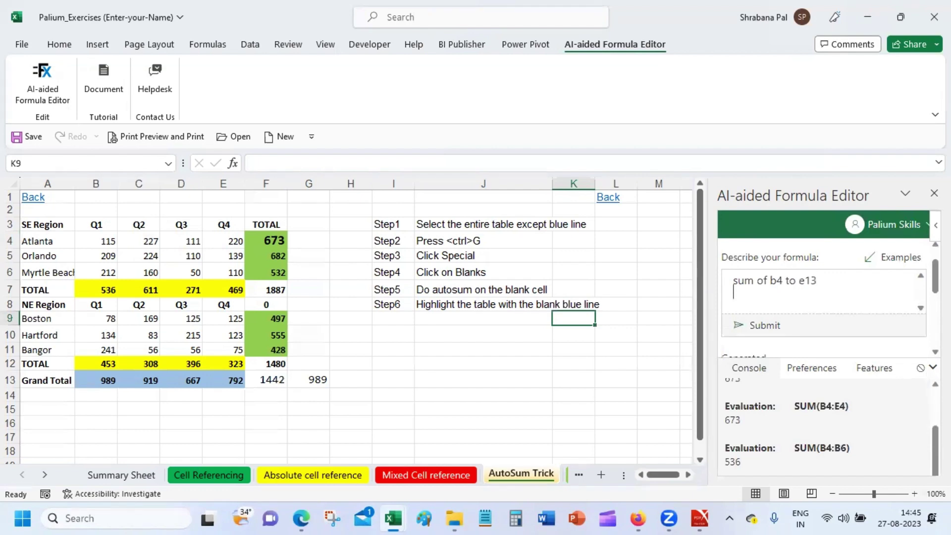
click(756, 325)
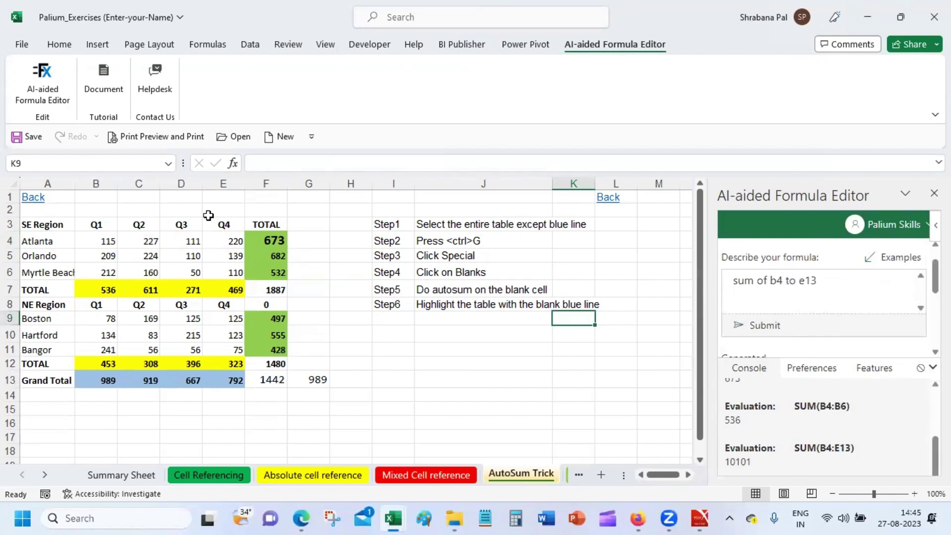
drag(97, 241, 220, 379)
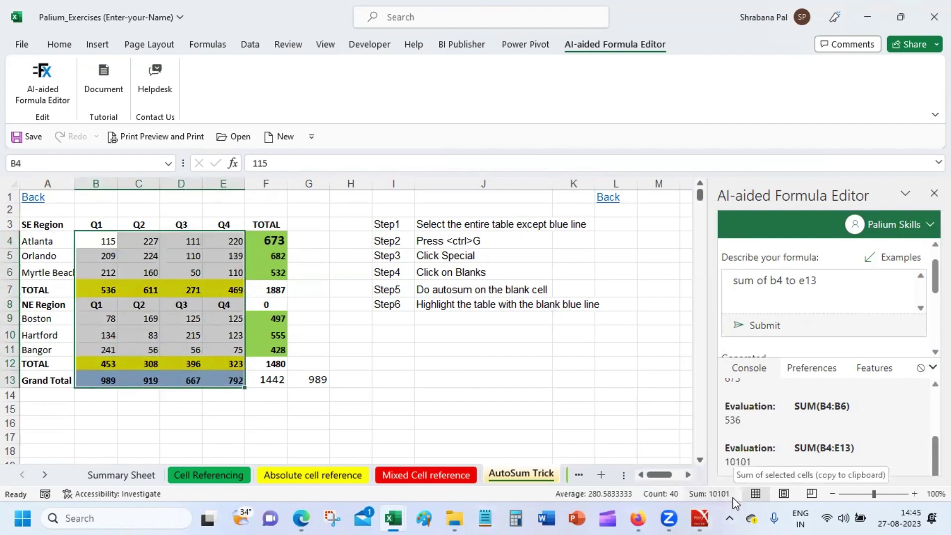
double_click(747, 463)
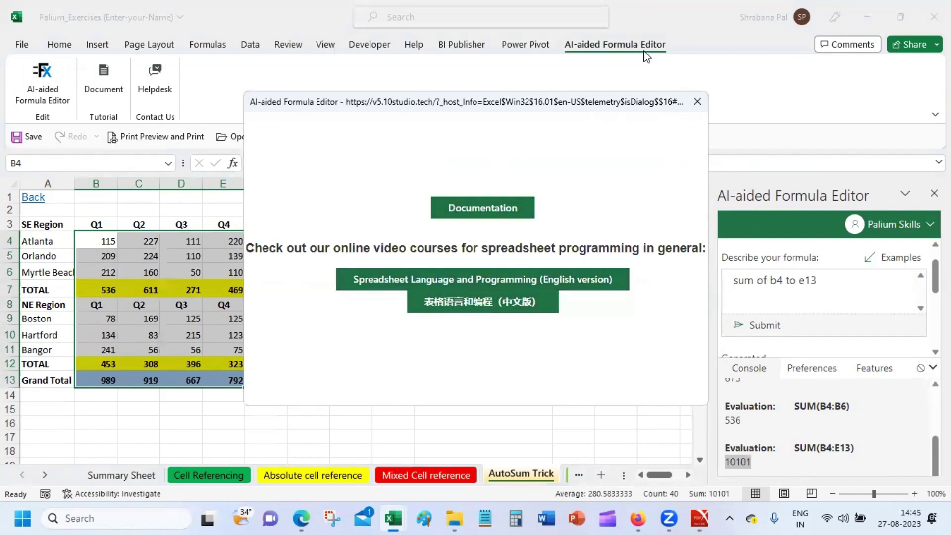
Close the documentation window and the AI-aided Formula Editor pane, leaving the AutoSum Trick sheet.
click(698, 104)
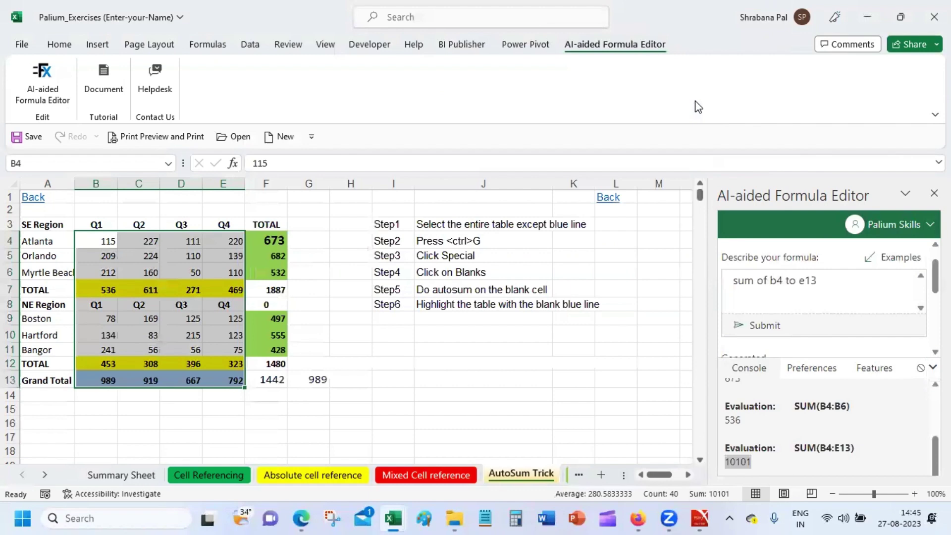
click(550, 267)
click(667, 240)
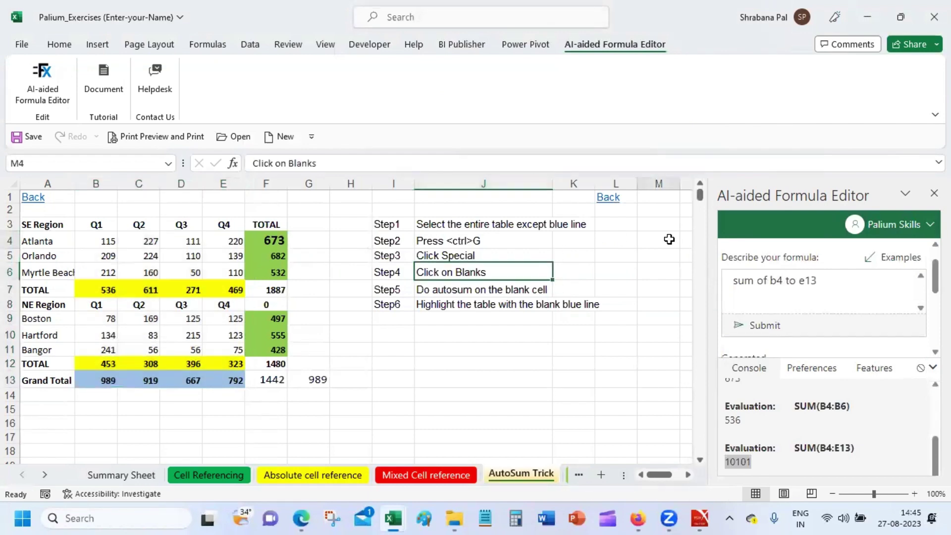
click(933, 193)
click(875, 285)
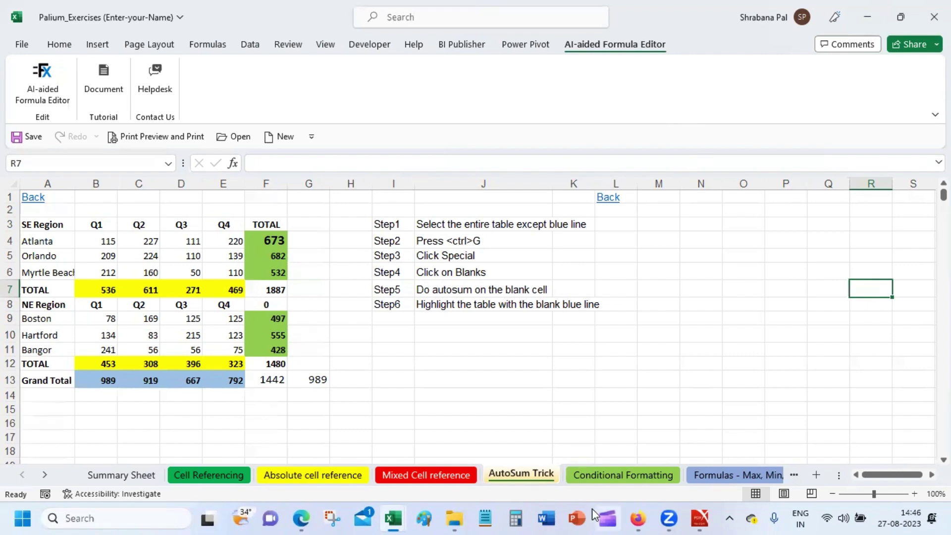
Minimize the Gmail Meet browser window to reveal the workbook.
click(640, 518)
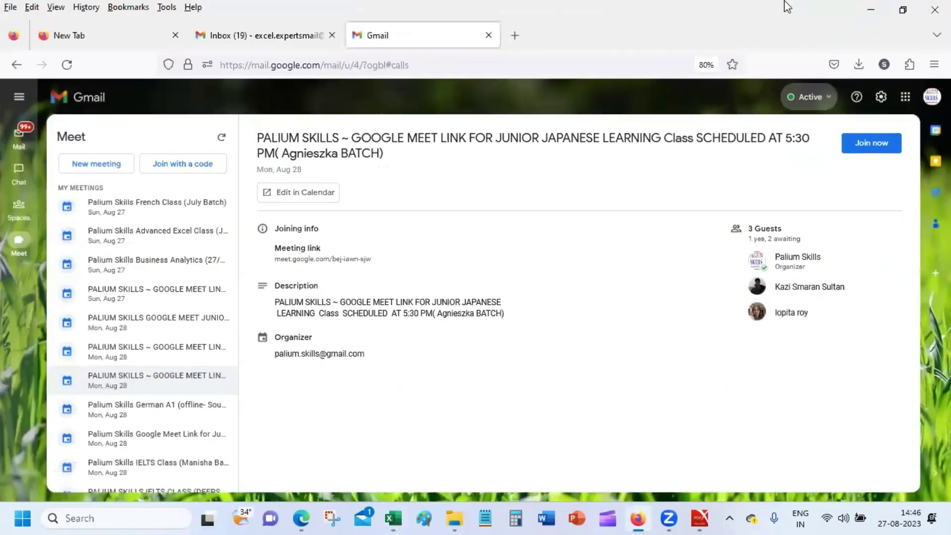
click(866, 15)
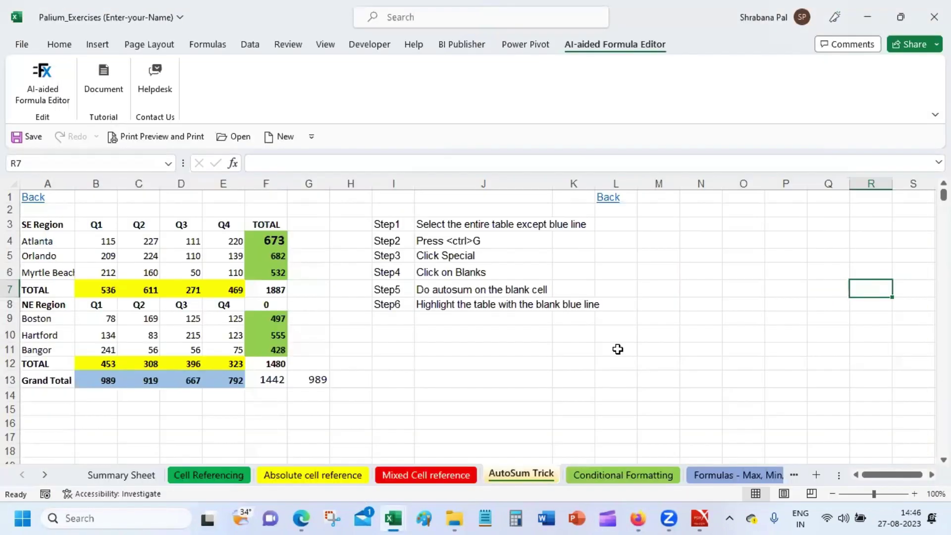
click(625, 348)
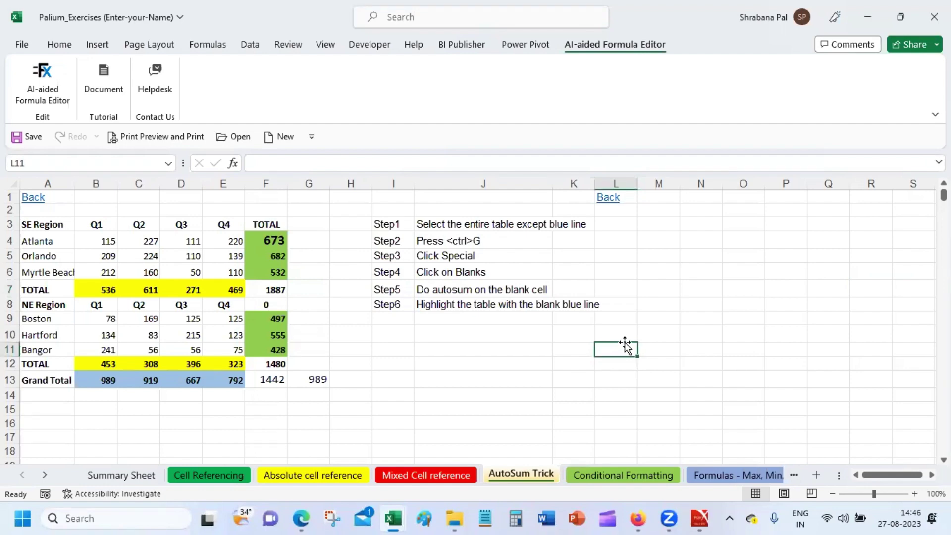
Browse the Power Pivot, BI Publisher, Help, Developer, View and Review tabs, then return to Home.
click(525, 44)
click(473, 45)
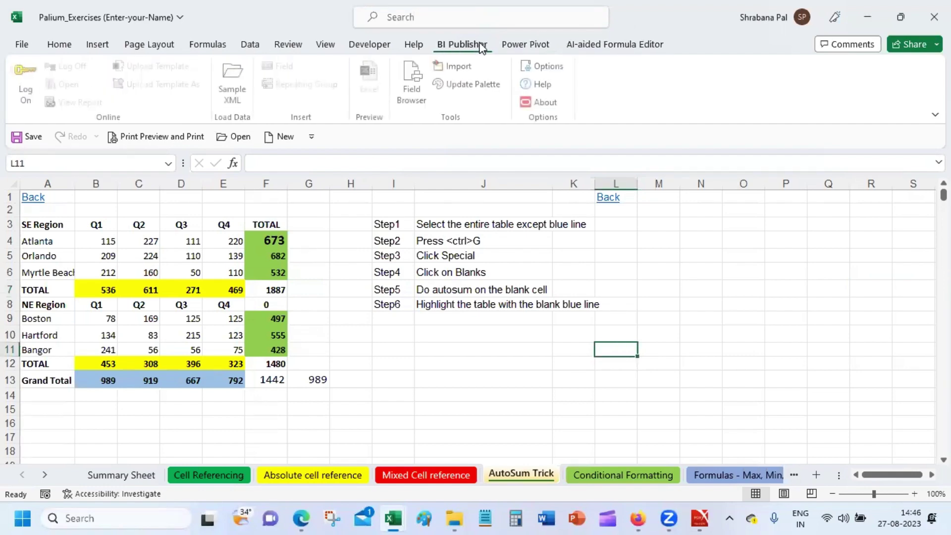
click(415, 46)
click(377, 47)
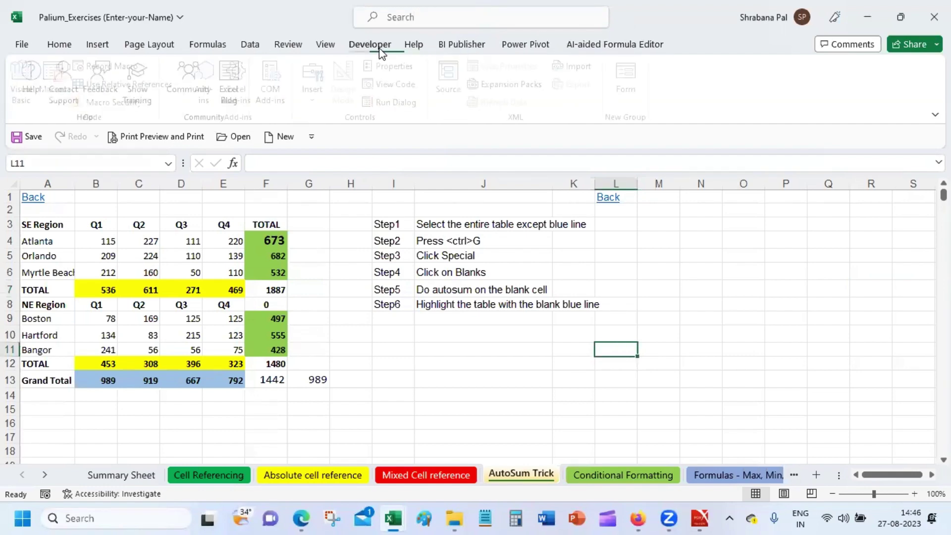
click(323, 47)
click(289, 45)
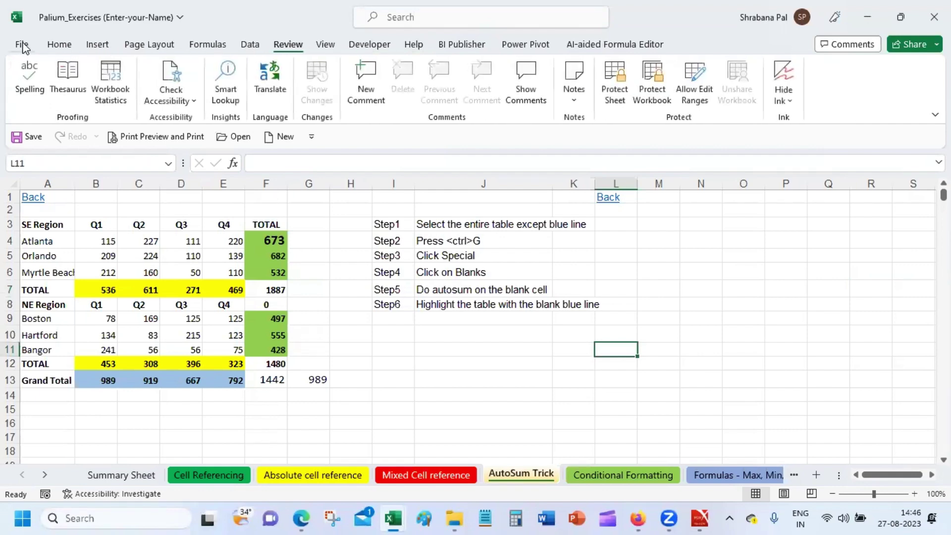
click(59, 44)
click(550, 421)
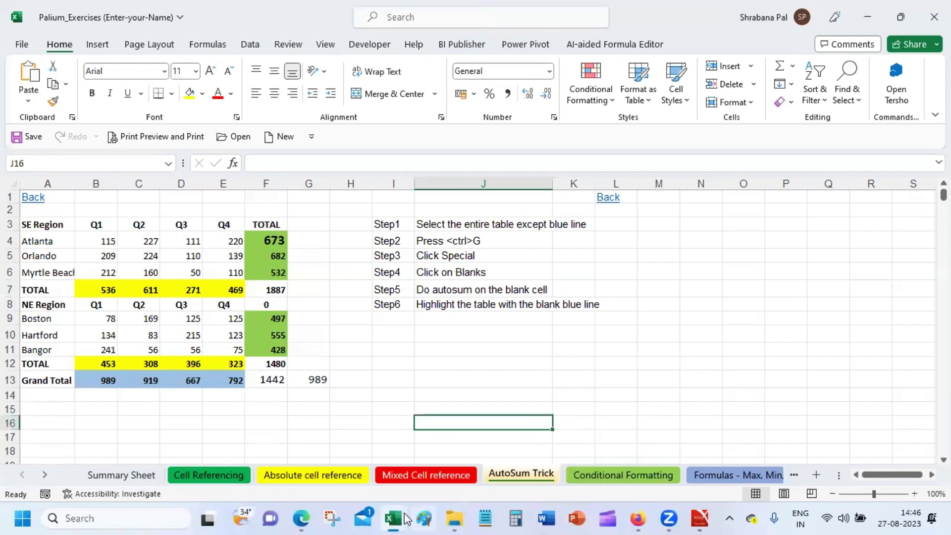
Bring the Palium_Exercises workbook forward and step through its sheets to Data Validation-2.
mouse_move(402, 519)
click(459, 414)
click(796, 474)
click(796, 474)
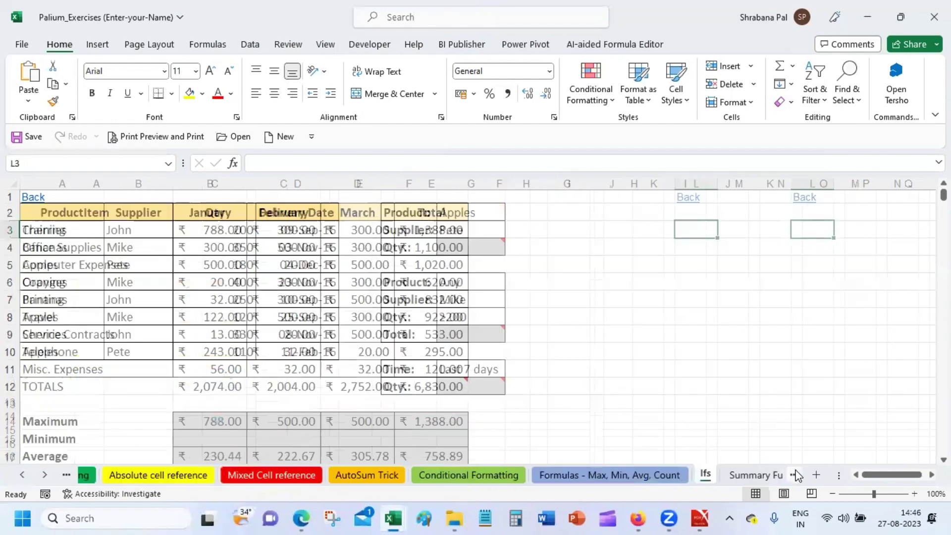
click(796, 475)
click(795, 474)
click(796, 474)
click(796, 475)
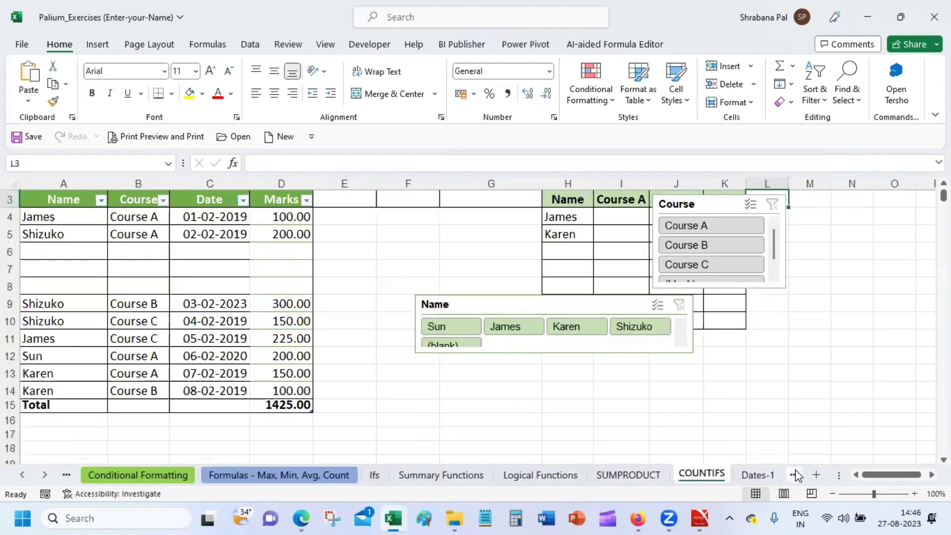
click(796, 474)
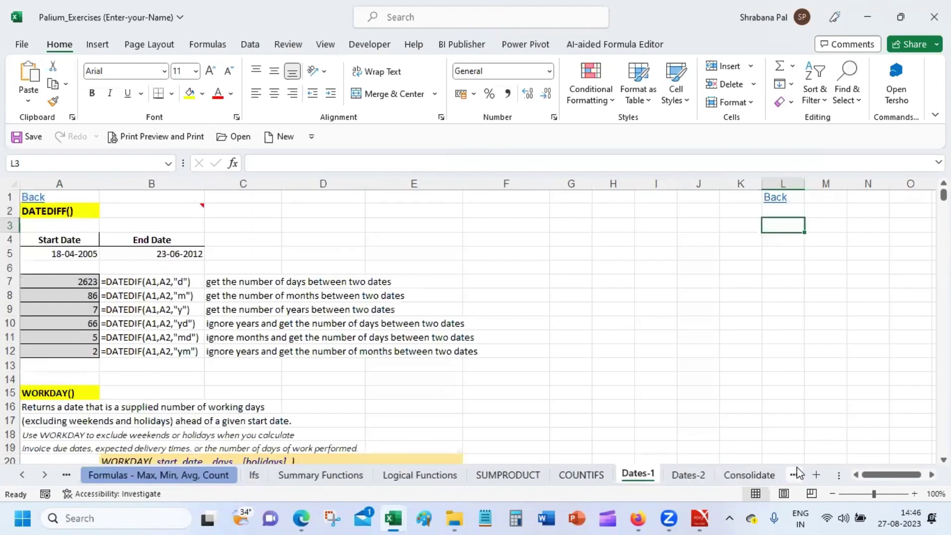
click(795, 474)
click(796, 475)
click(795, 474)
click(795, 475)
click(795, 474)
click(795, 474)
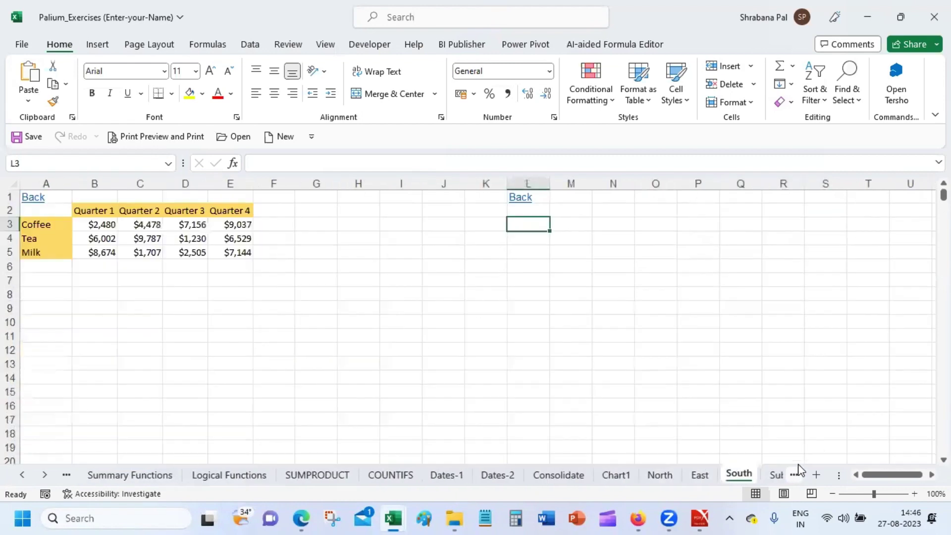
click(795, 473)
click(795, 474)
click(796, 474)
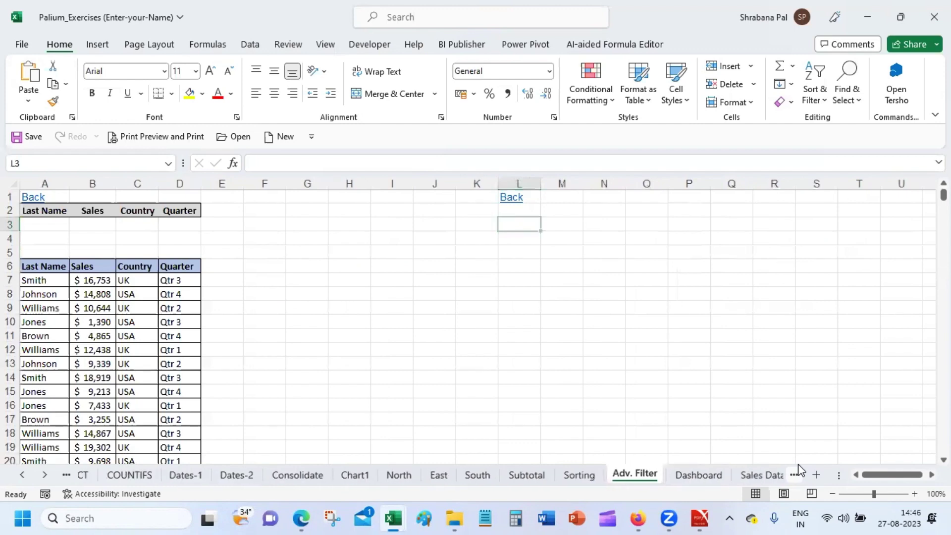
click(796, 473)
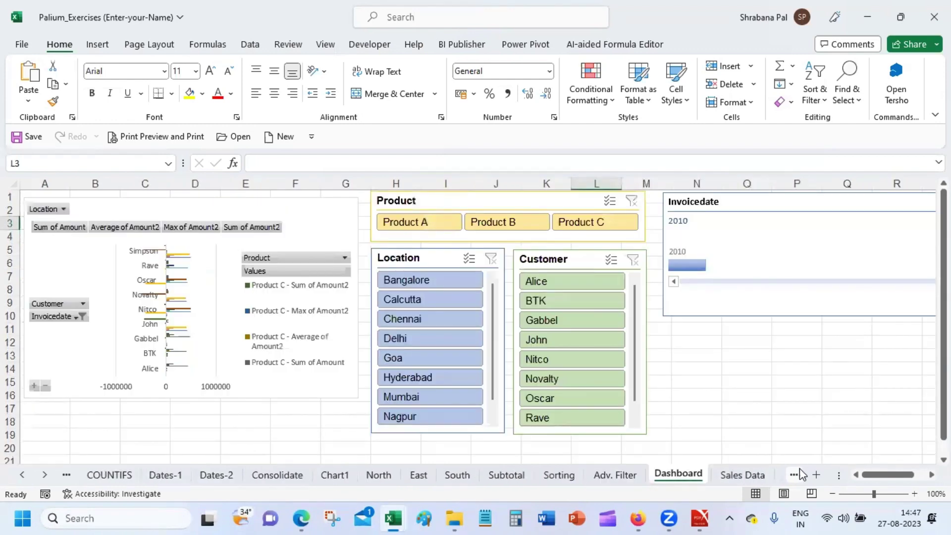
click(796, 474)
click(795, 474)
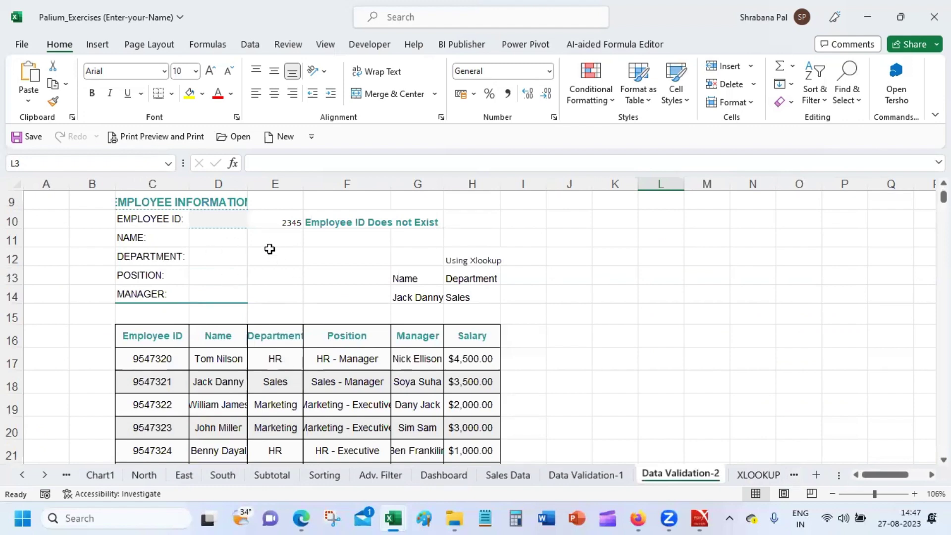
Inspect the employee lookup cells E10 to E12, starting with ID 2345 in E10.
click(274, 217)
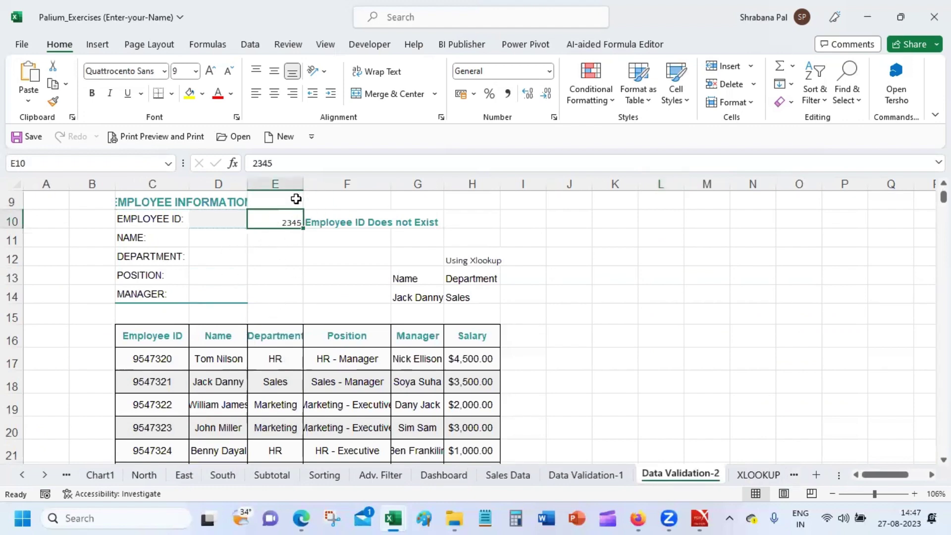
click(276, 238)
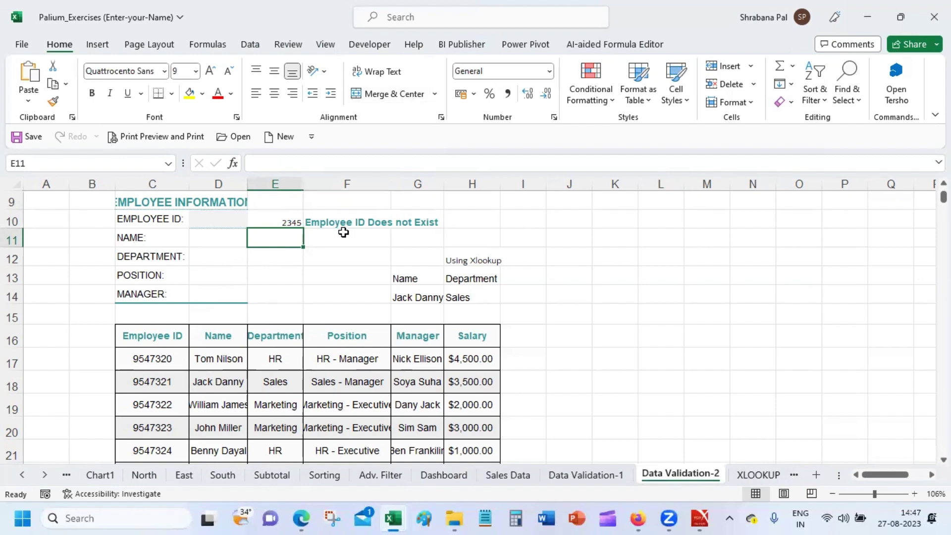
click(253, 263)
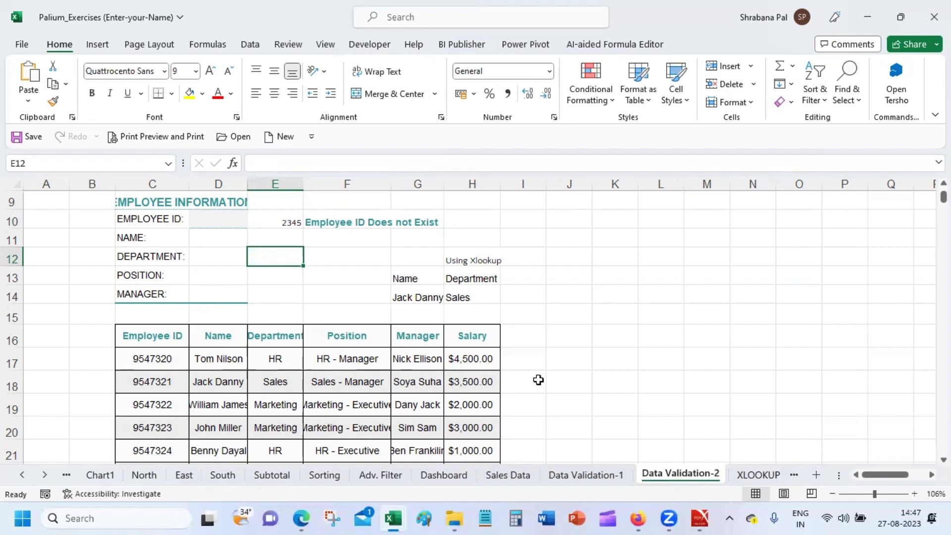
Switch to the XLOOKUP sheet and inspect C1's SUM formula and the Apple and Banana values.
click(757, 474)
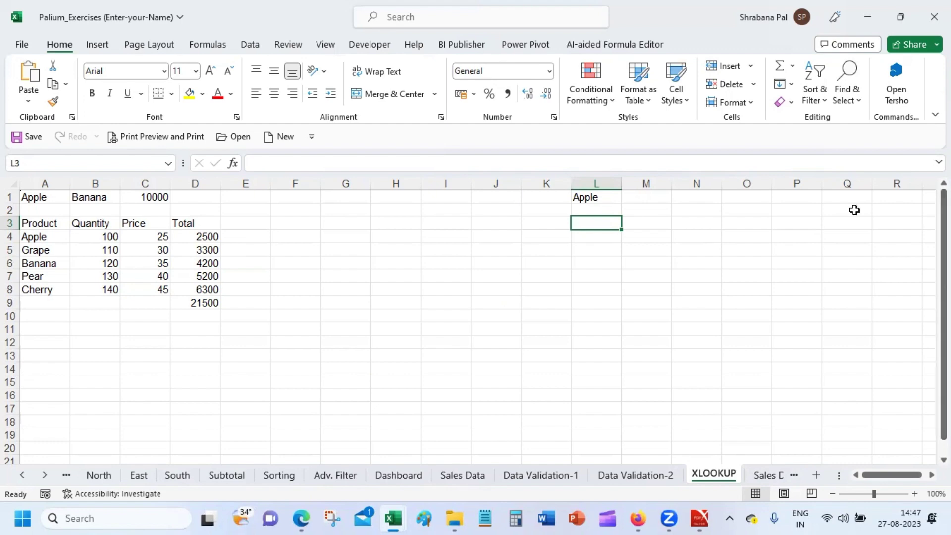
click(143, 194)
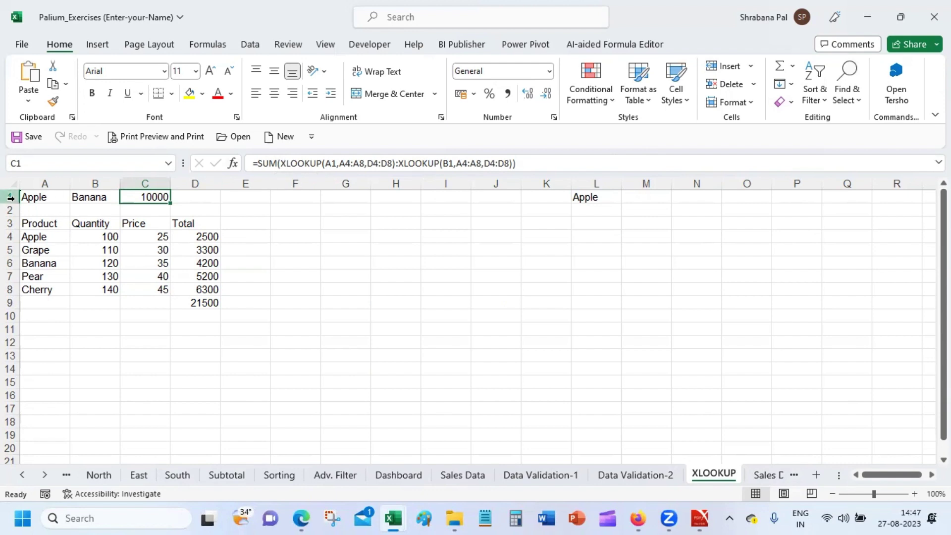
click(34, 196)
click(93, 196)
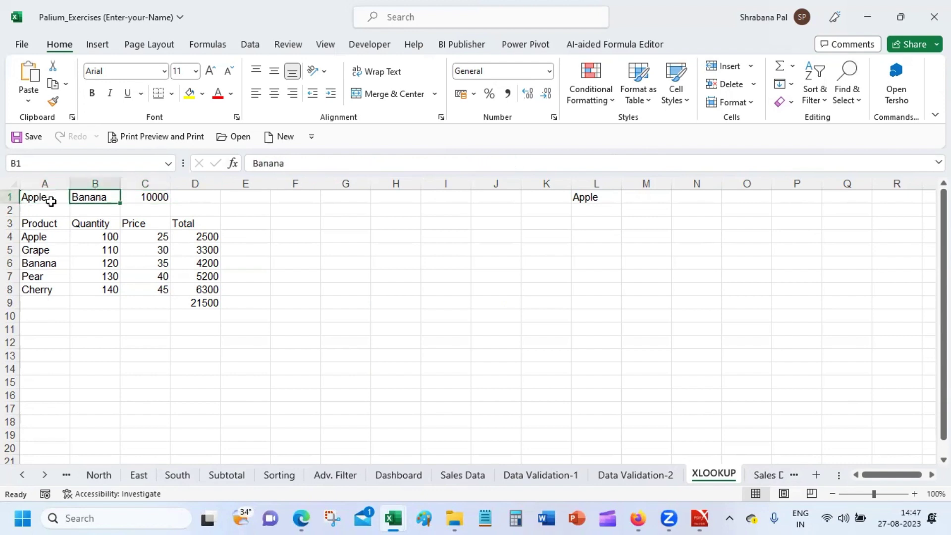
click(50, 199)
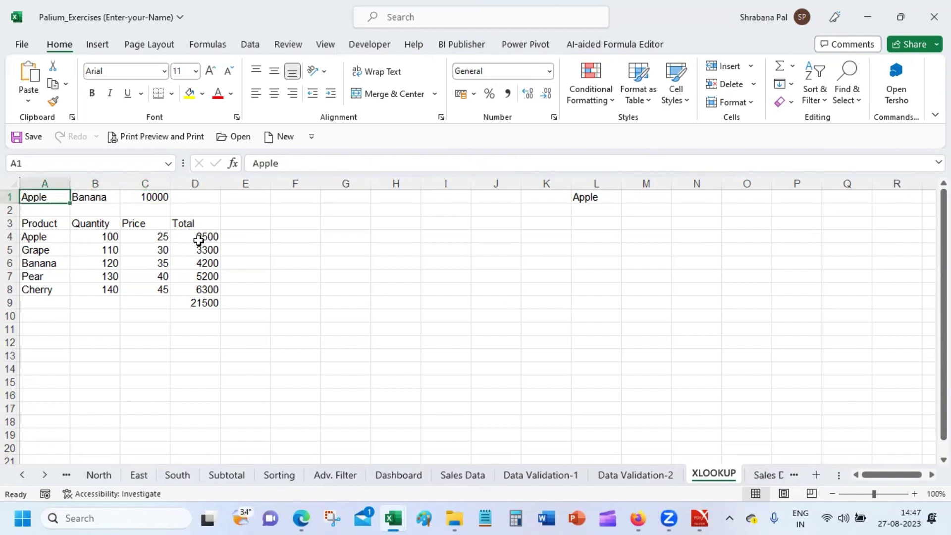
Strip SUM( and the second XLOOKUP so C1 reads =XLOOKUP(A1,A4:A8,D4:D8).
click(148, 195)
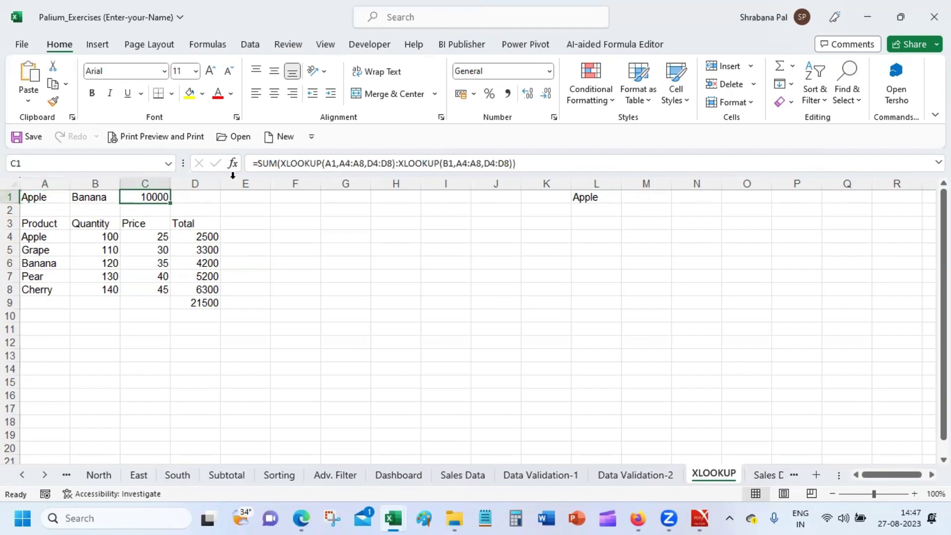
click(280, 164)
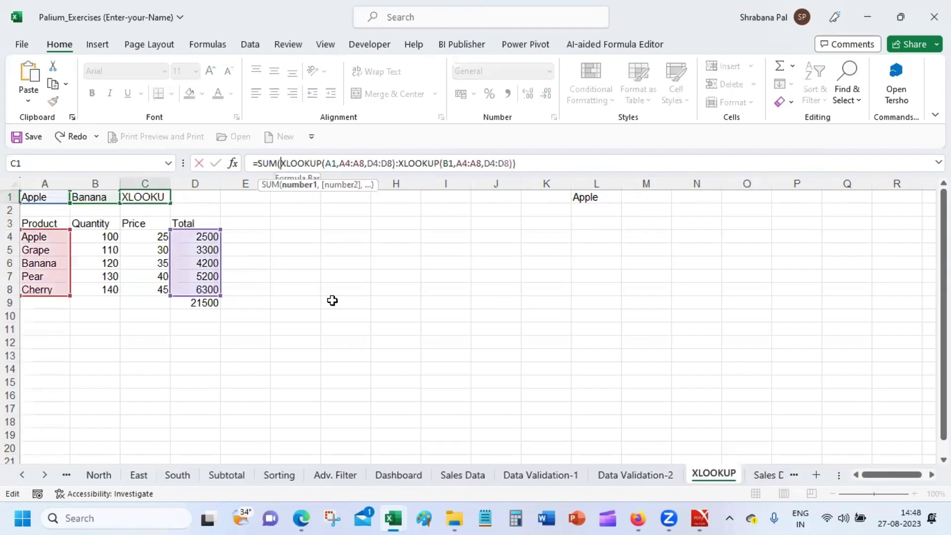
key(BackSpace)
key(BackSpace)
key(BackSpace)
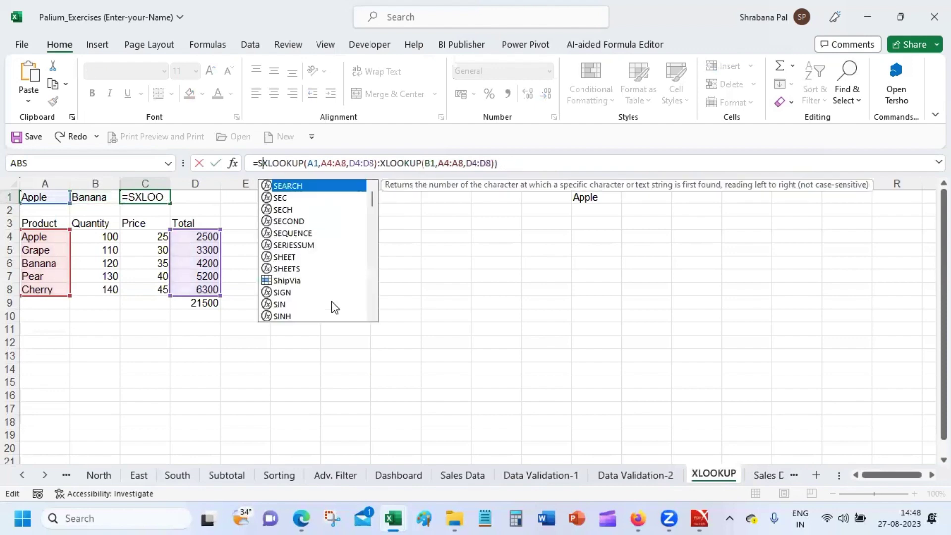
key(BackSpace)
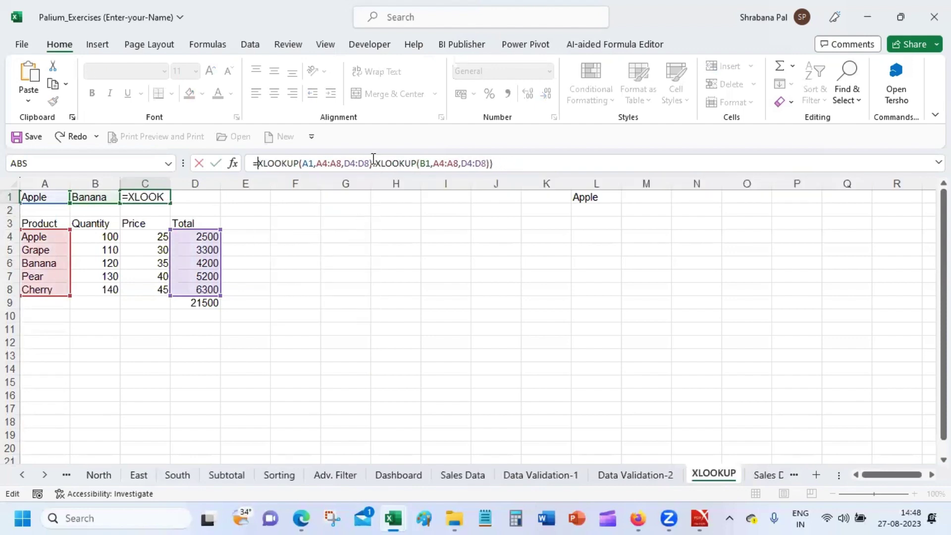
drag(373, 163, 585, 167)
key(BackSpace)
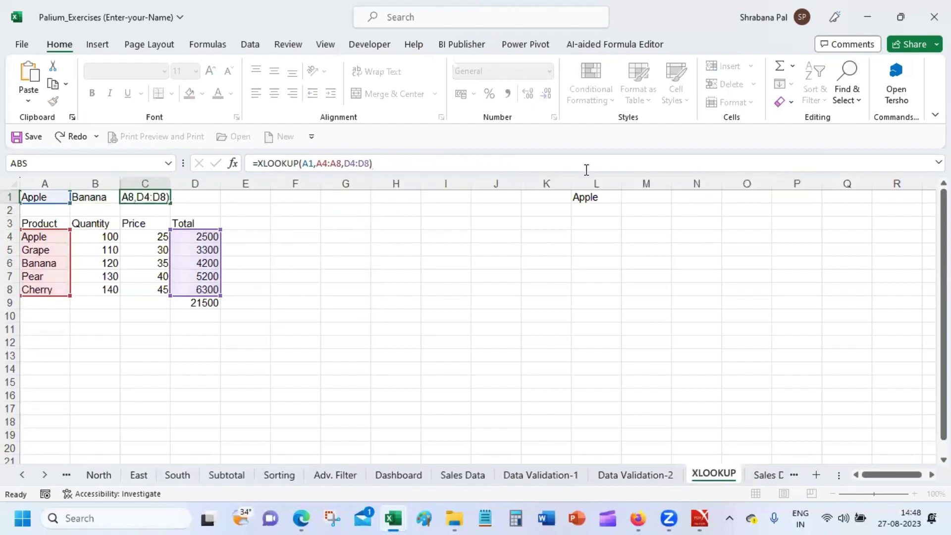
key(Return)
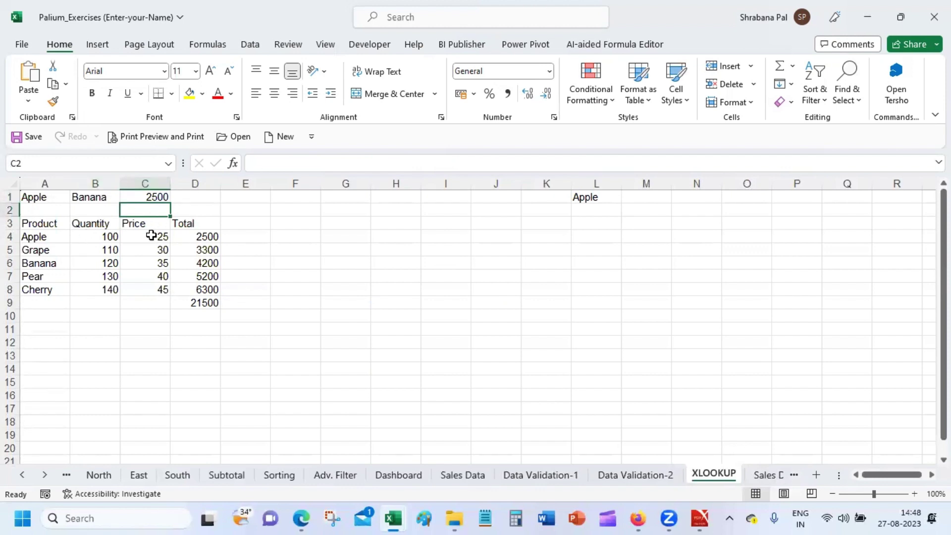
Check the Apple total formula in D4, then reselect C1 showing 2500.
click(200, 232)
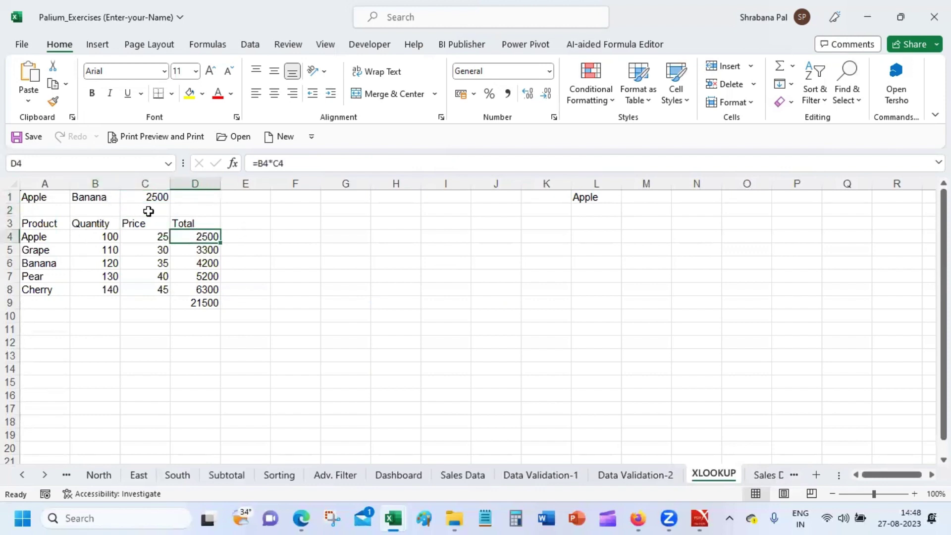
click(152, 184)
click(149, 197)
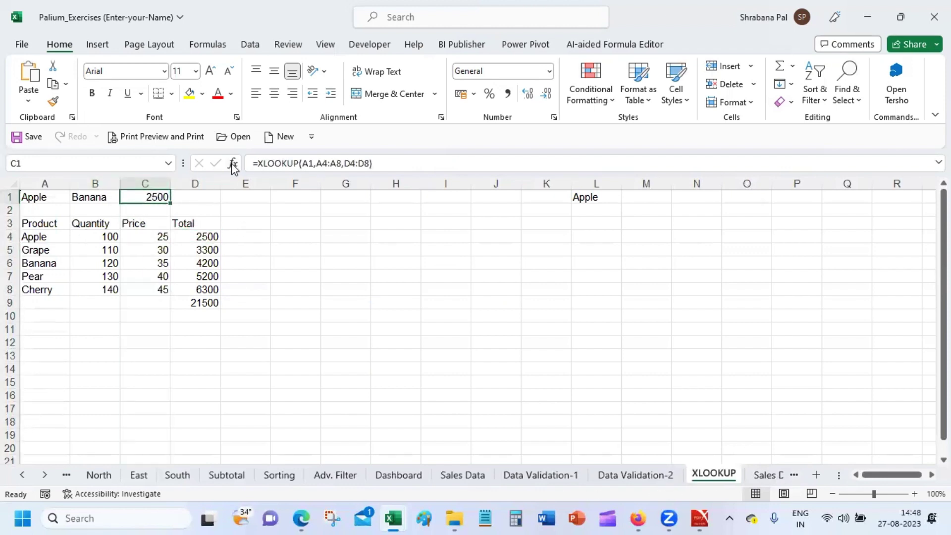
Review C1's XLOOKUP arguments A1, A4:A8 and D4:D8 in Function Arguments, then confirm.
click(232, 163)
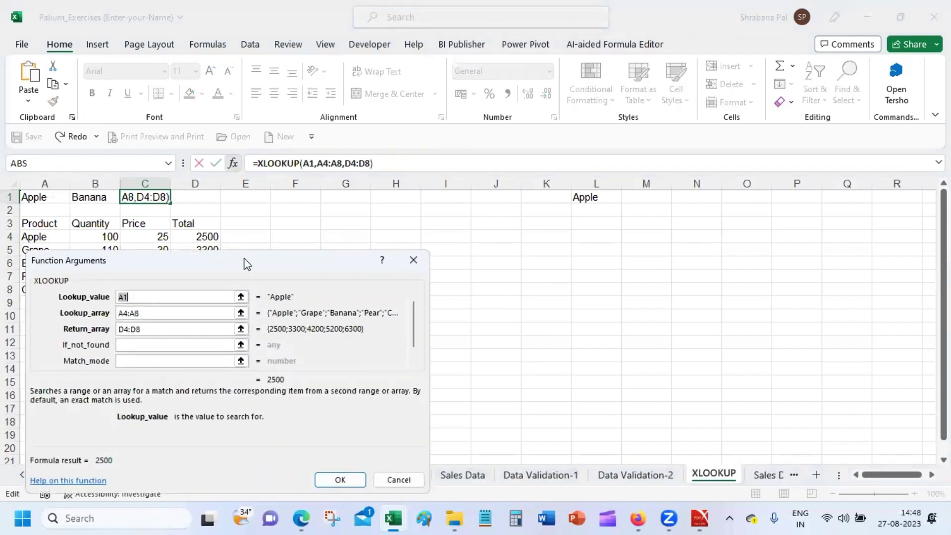
drag(244, 262, 624, 151)
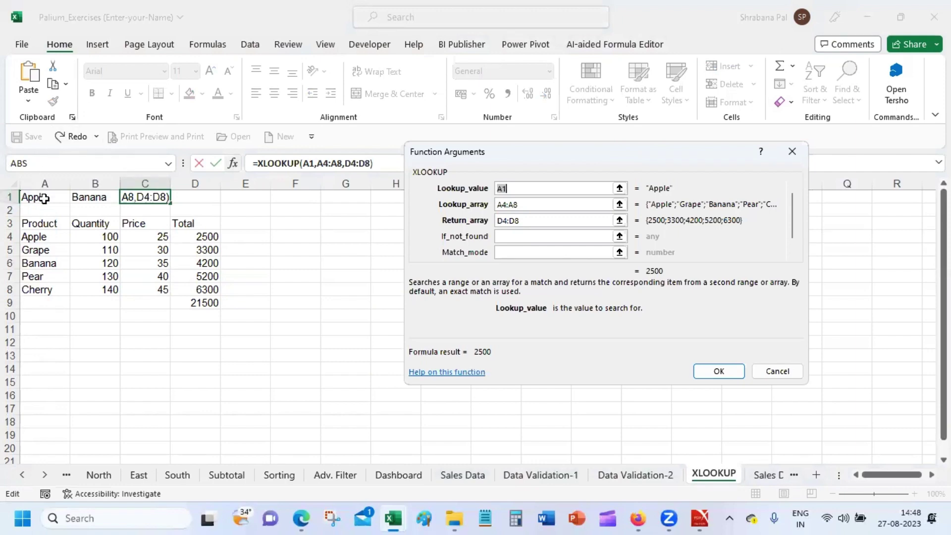
click(523, 189)
click(539, 206)
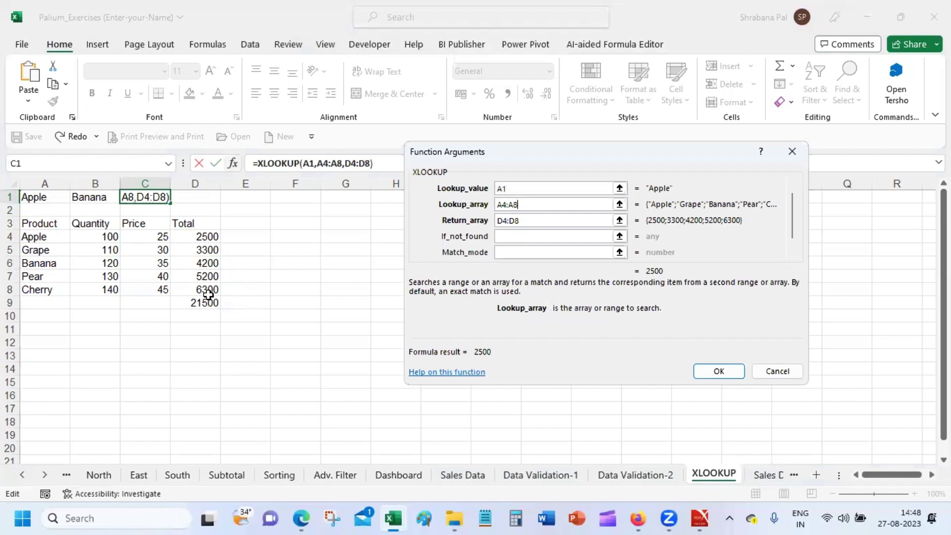
click(542, 221)
click(543, 220)
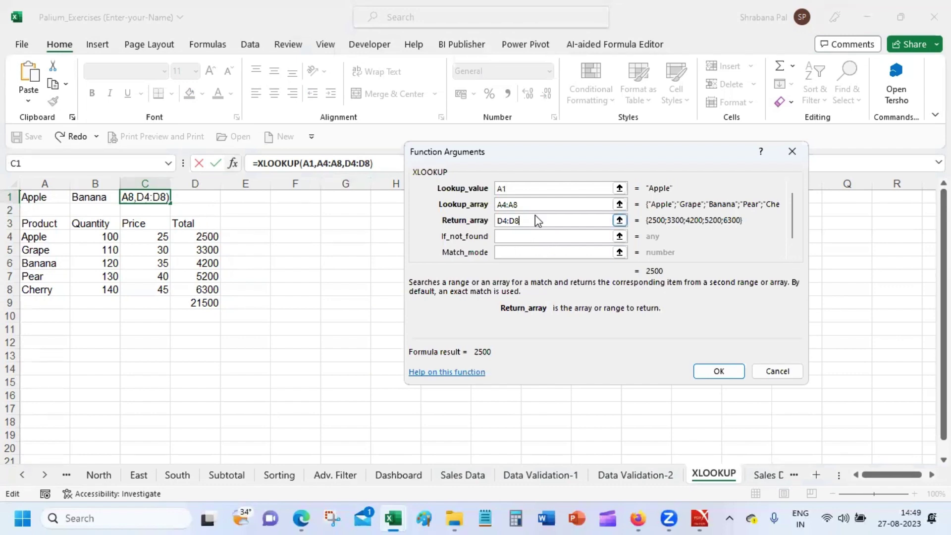
drag(535, 220, 478, 214)
click(720, 375)
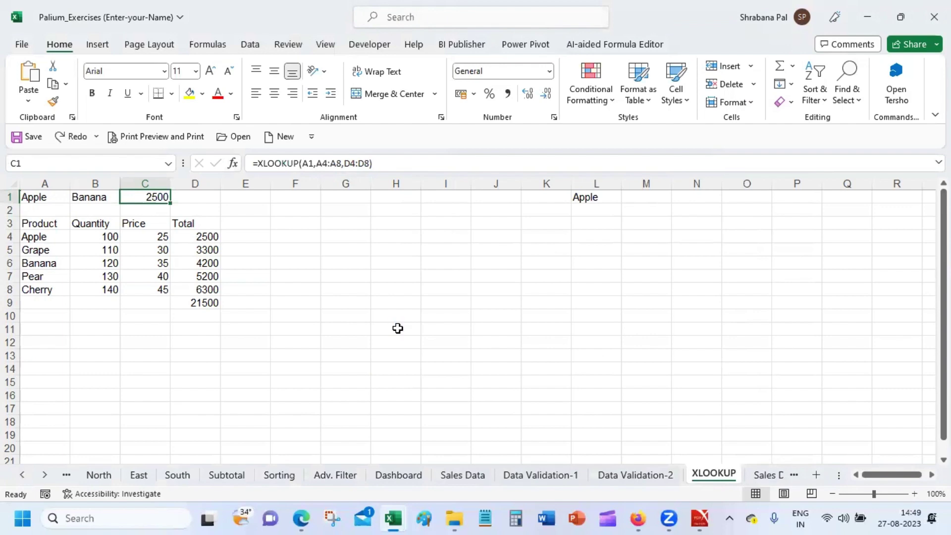
Check the second XLOOKUP's lookup and return ranges in C1's SUM formula and confirm, giving 10000.
click(365, 315)
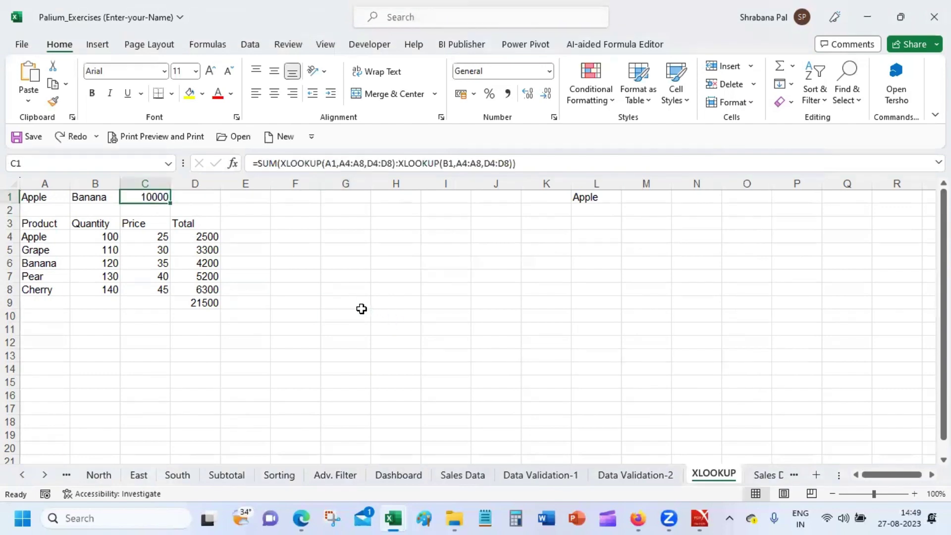
click(310, 163)
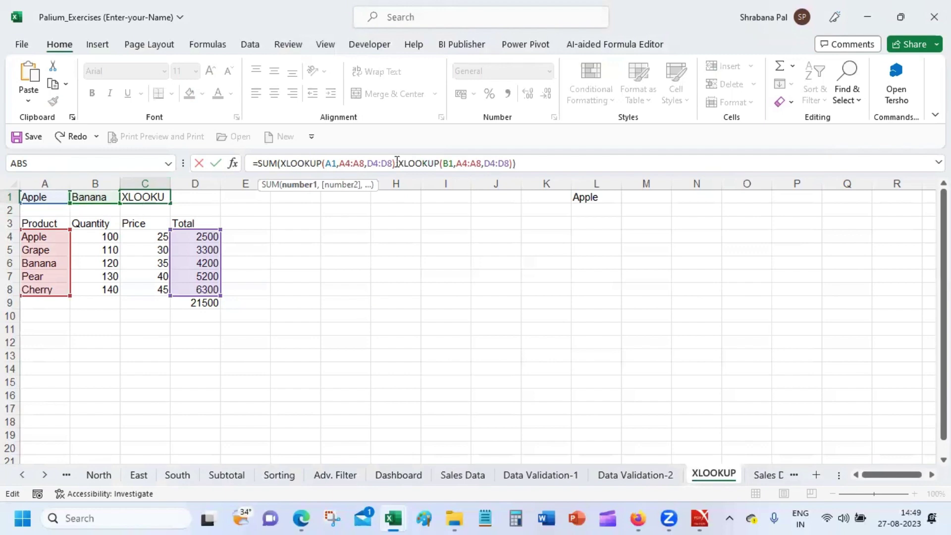
click(467, 164)
click(233, 164)
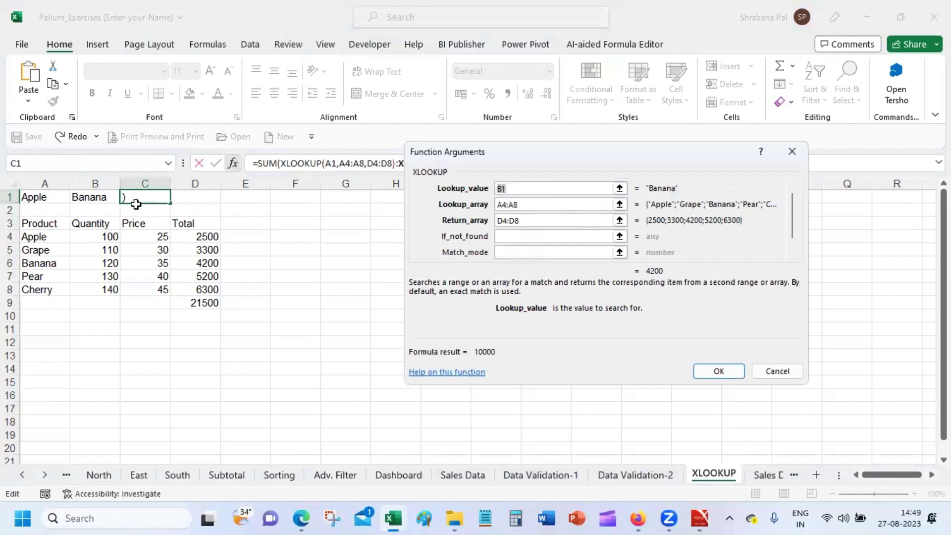
click(552, 205)
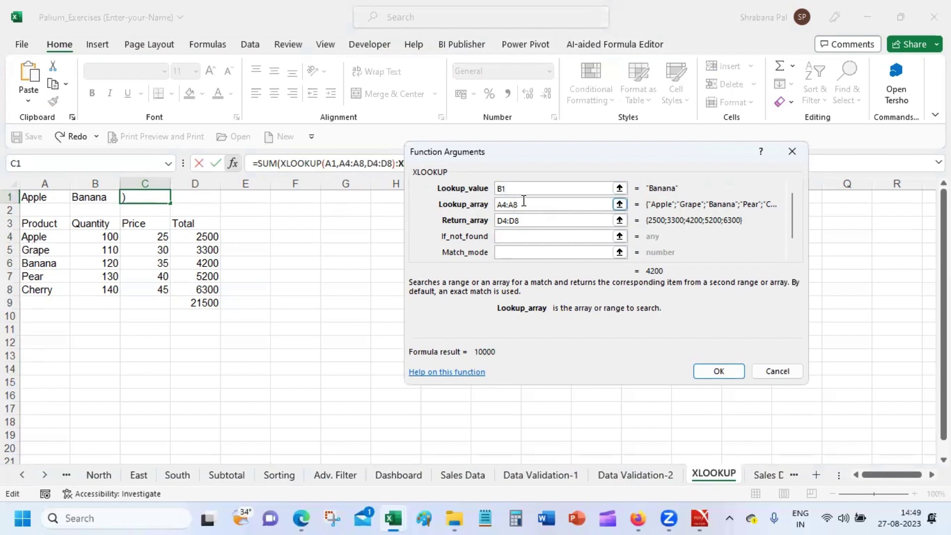
click(524, 219)
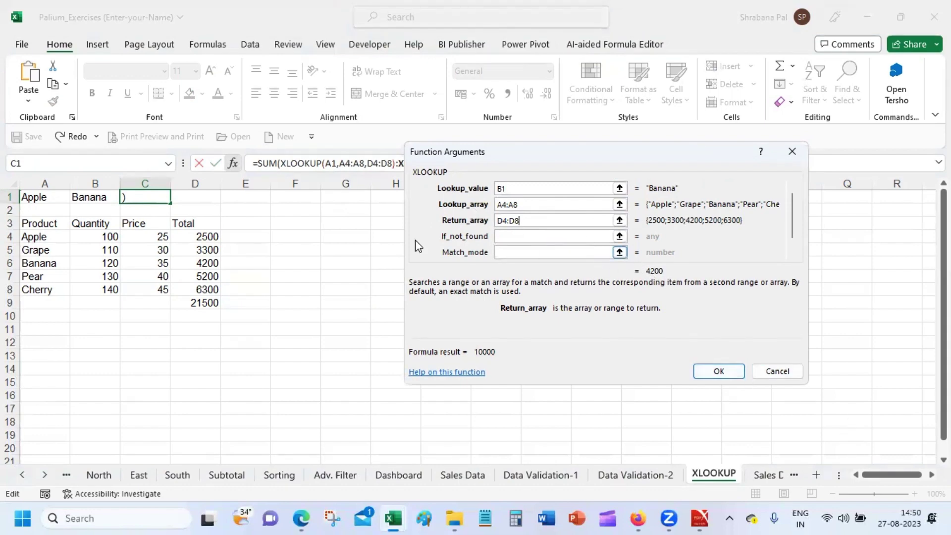
click(718, 371)
click(382, 366)
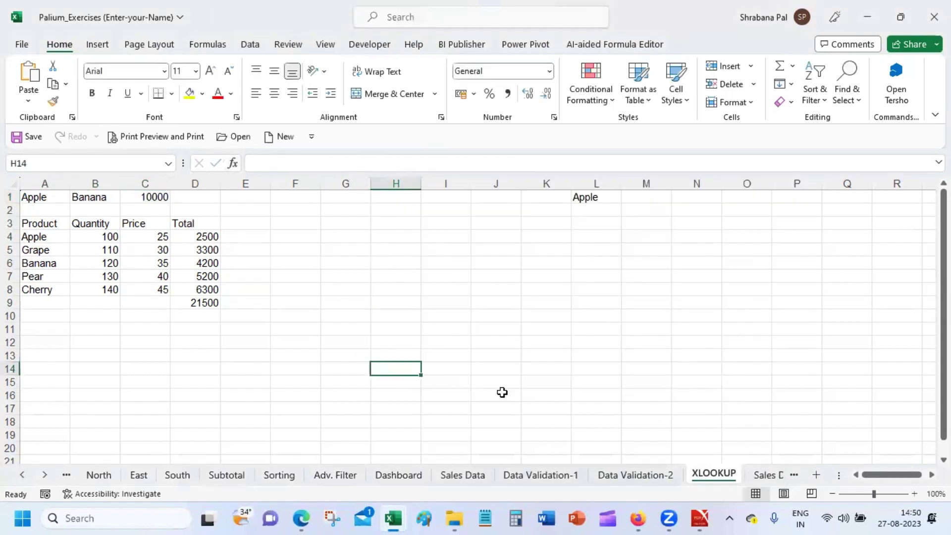
click(141, 198)
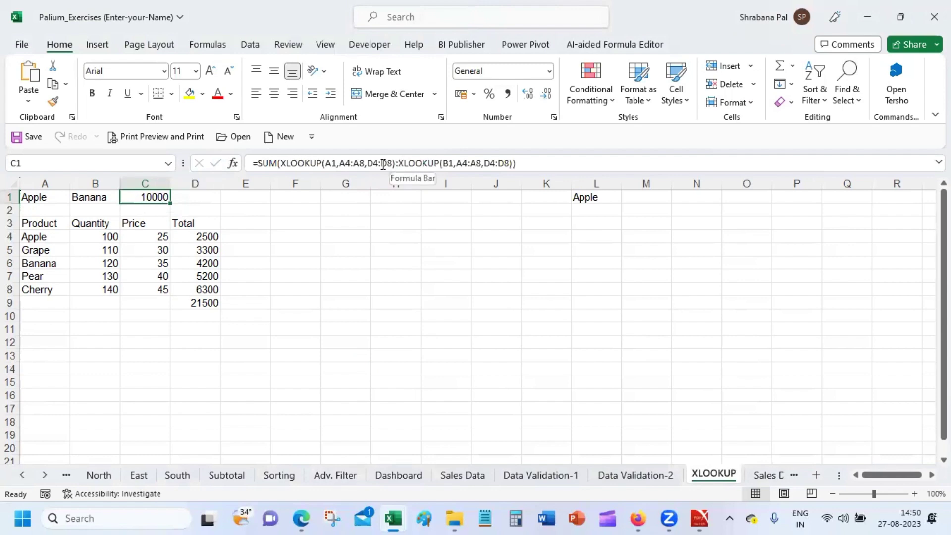
click(331, 163)
click(481, 163)
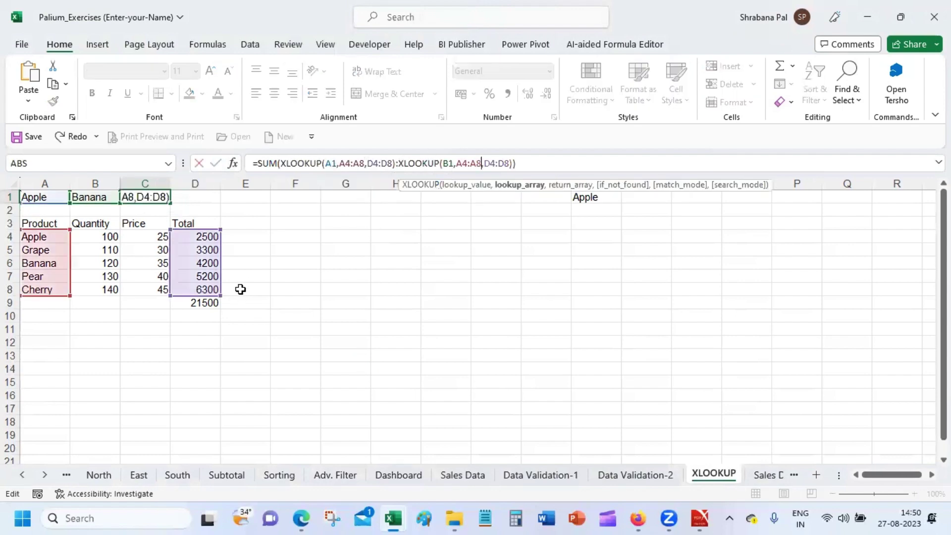
click(200, 236)
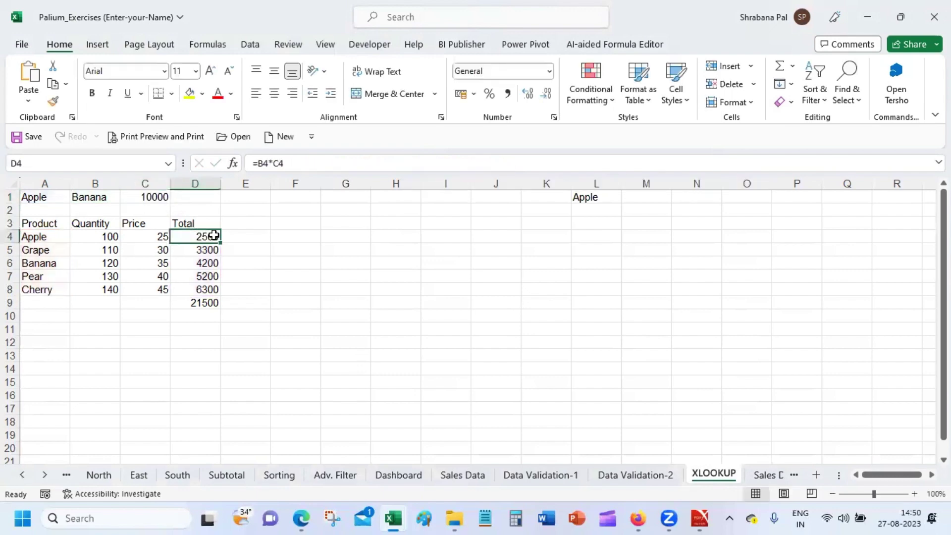
drag(192, 236, 189, 288)
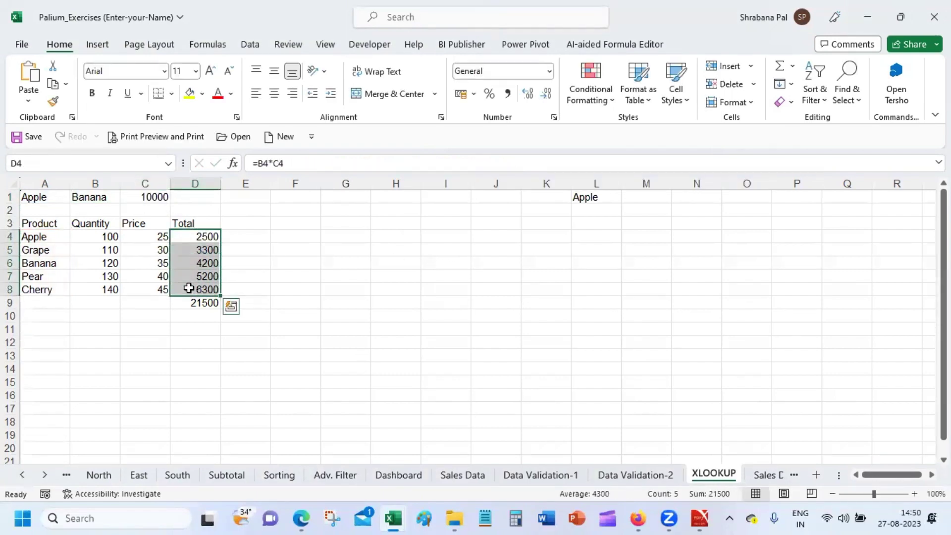
click(151, 198)
double_click(151, 197)
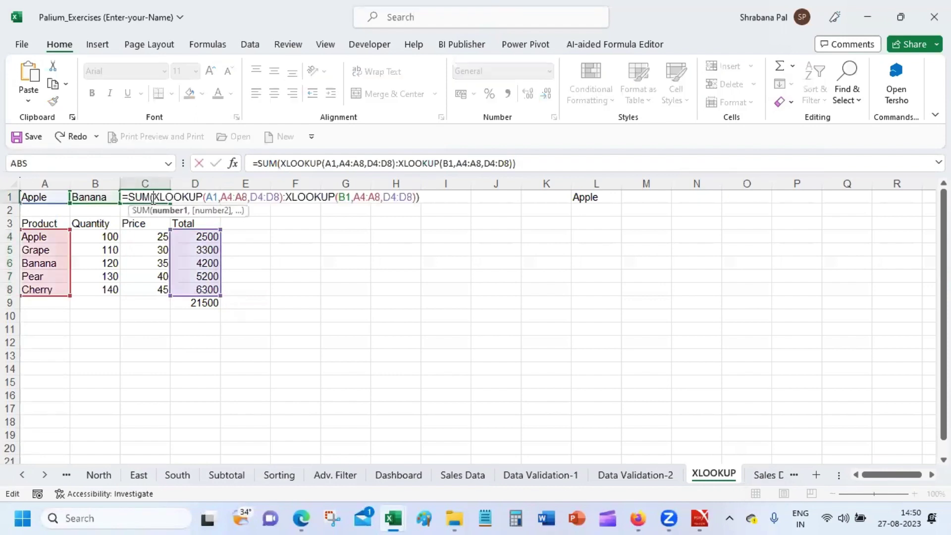
click(425, 336)
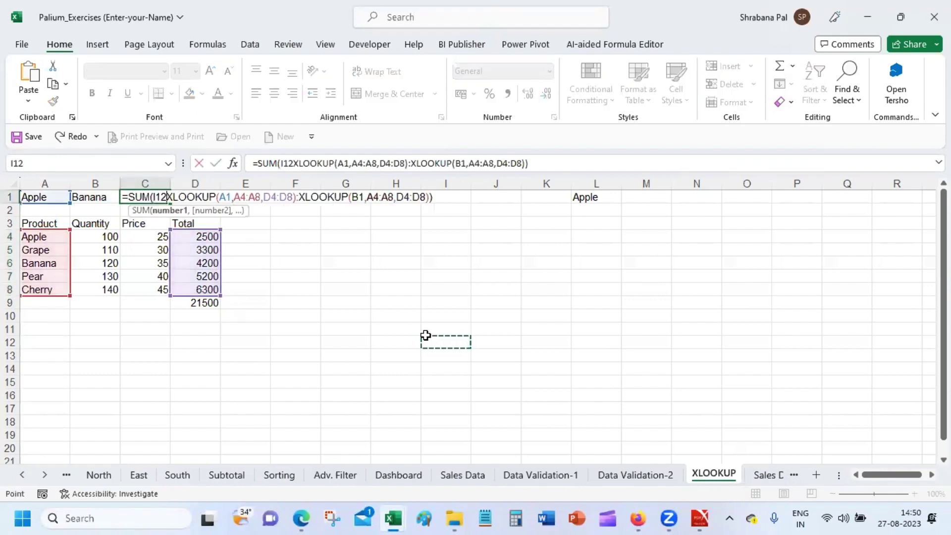
click(397, 276)
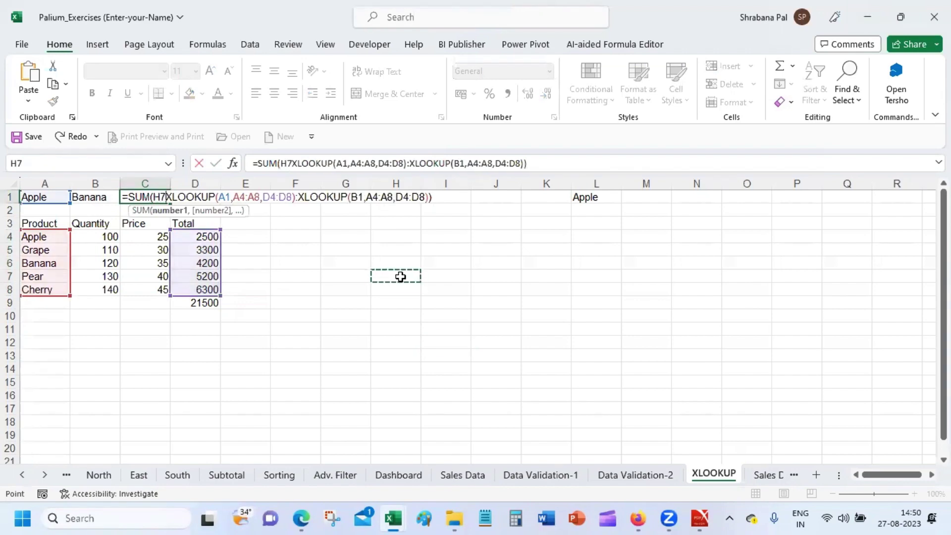
key(Escape)
click(375, 245)
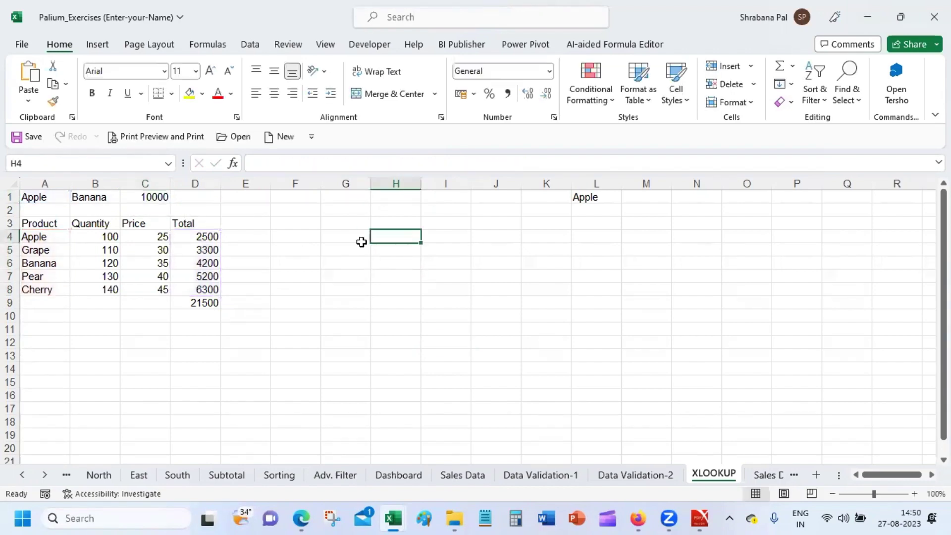
click(152, 198)
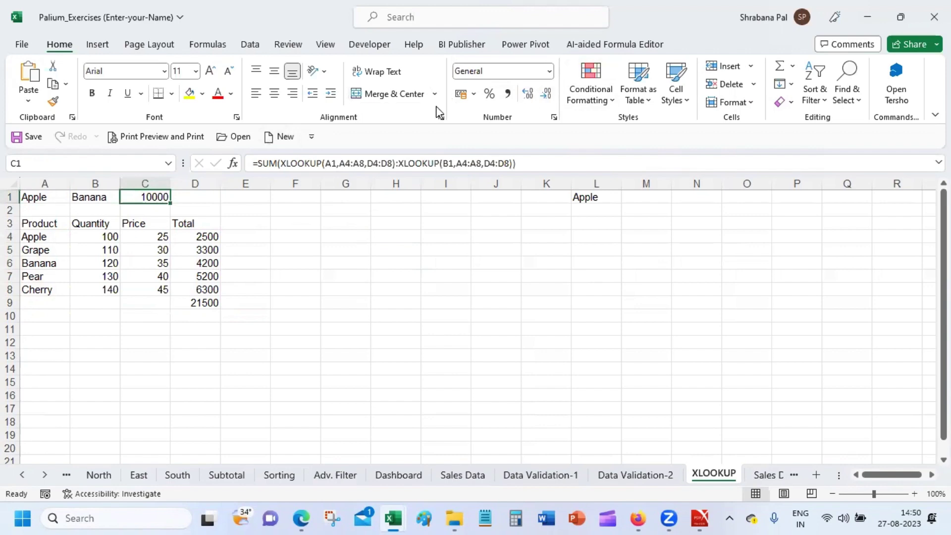
click(233, 163)
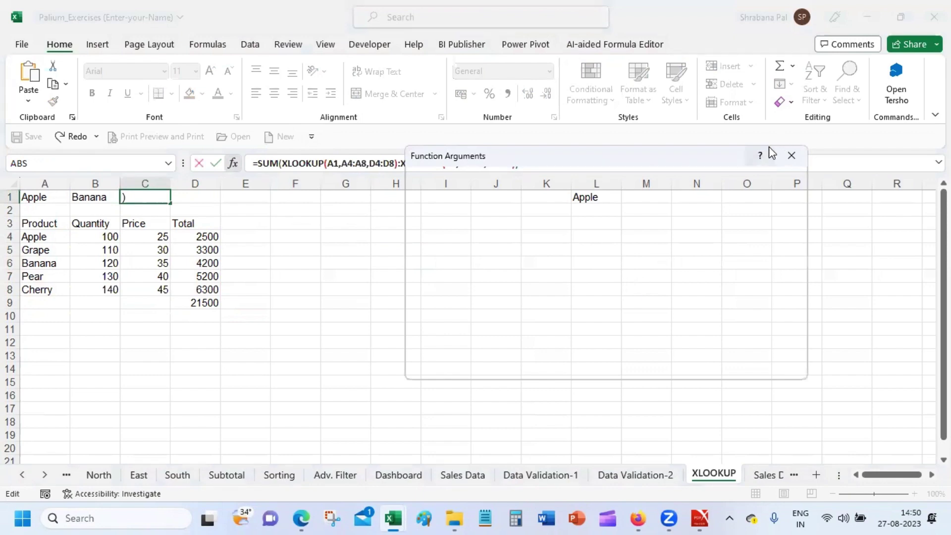
click(792, 155)
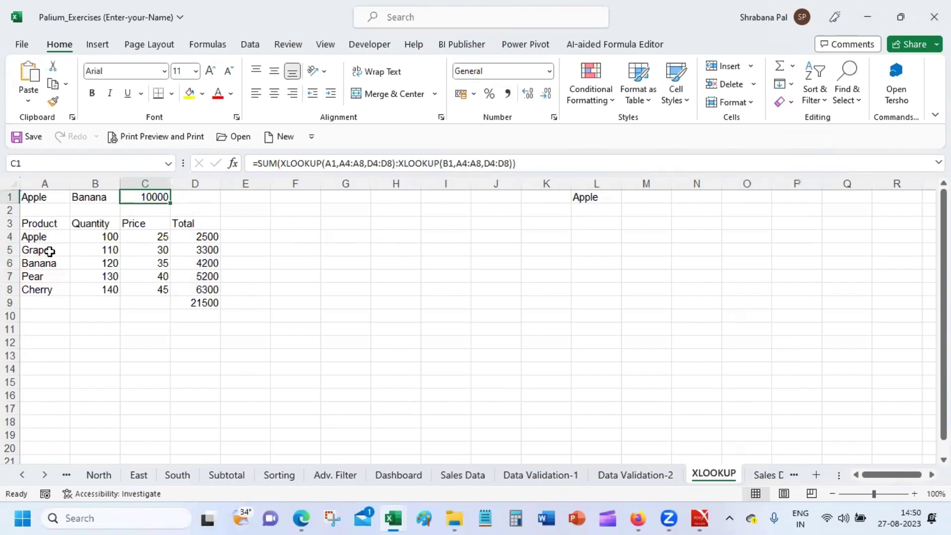
drag(203, 237, 208, 263)
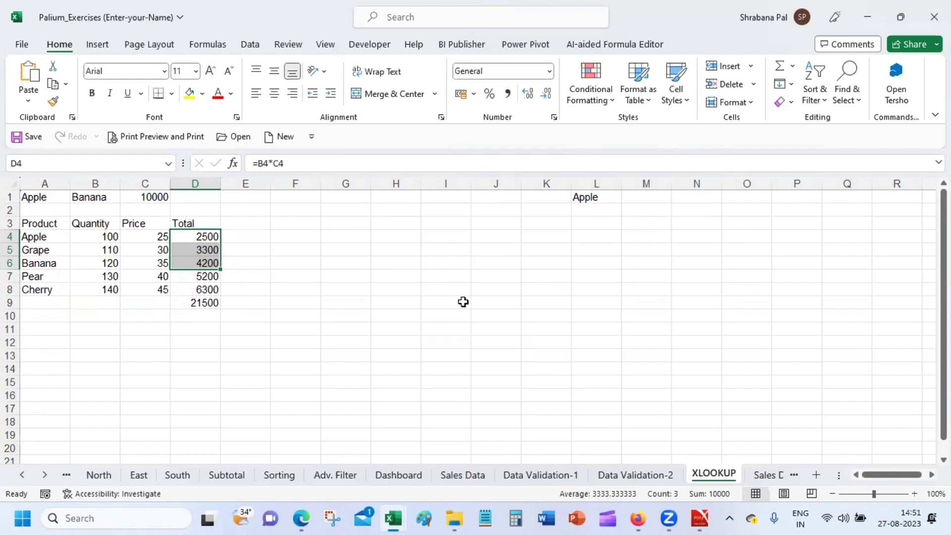
click(709, 398)
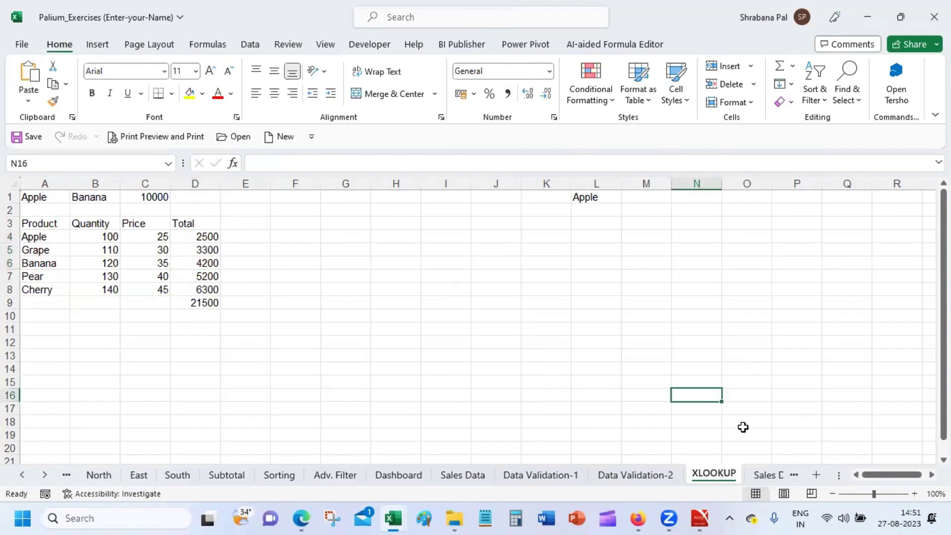
Switch to the Sales Data_2 sheet and zoom out to see more of the table.
click(769, 475)
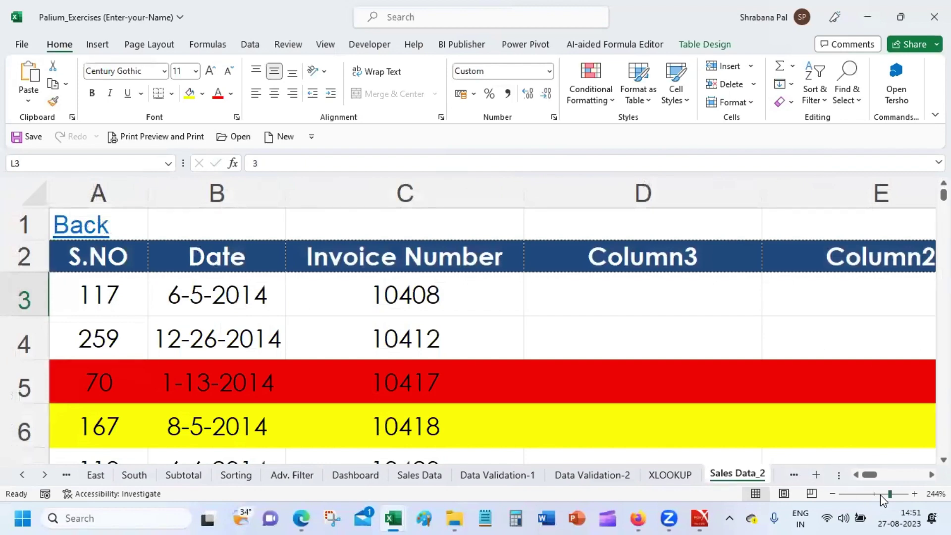
drag(890, 495, 873, 494)
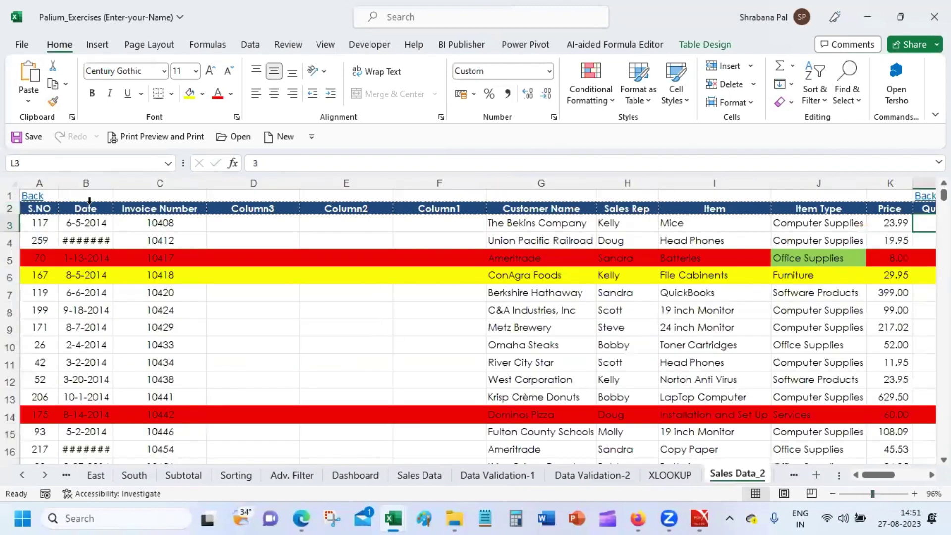
click(250, 223)
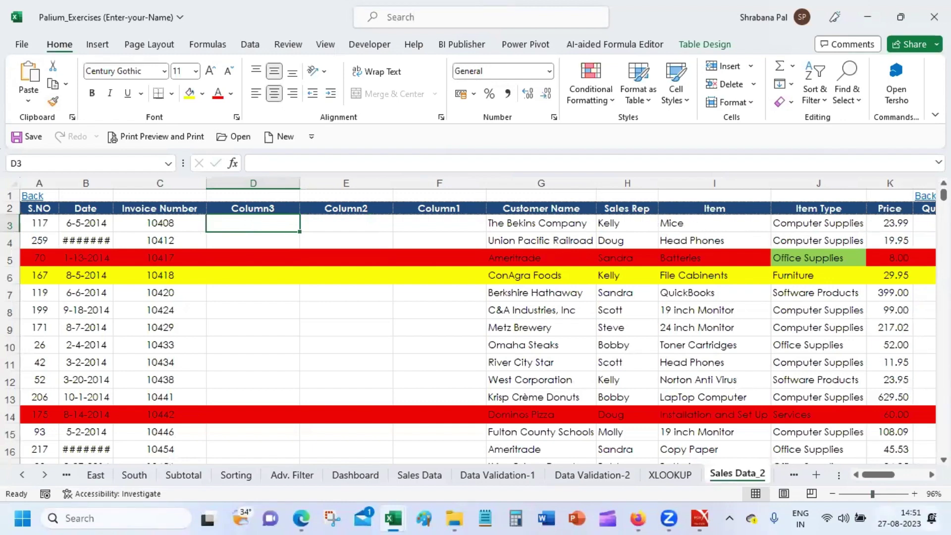
Move through Purchase Data and Employee Data to the Rating Data sheet.
click(799, 480)
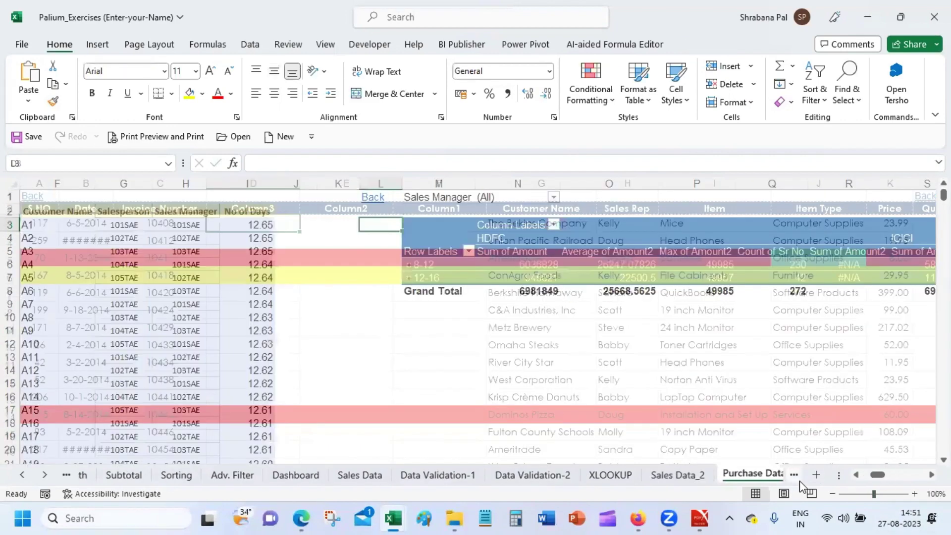
click(798, 476)
click(792, 474)
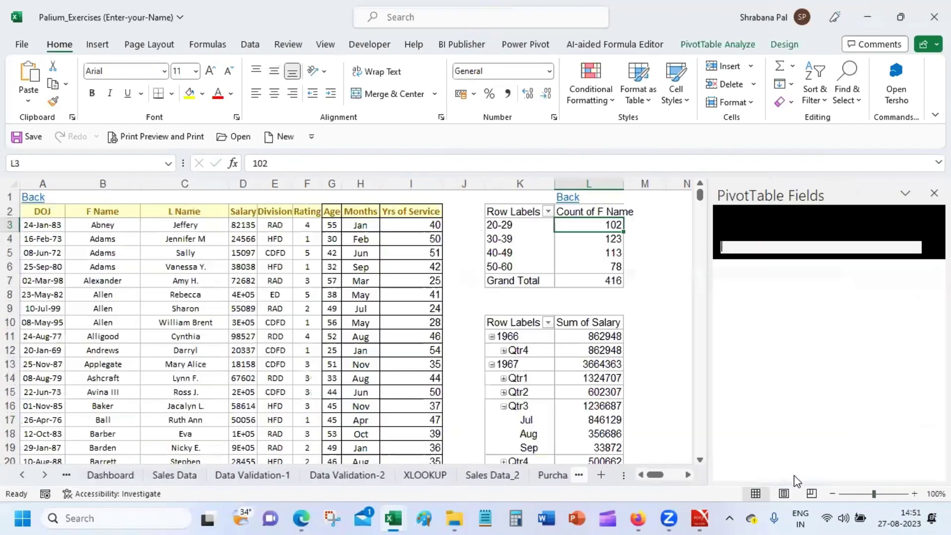
click(635, 296)
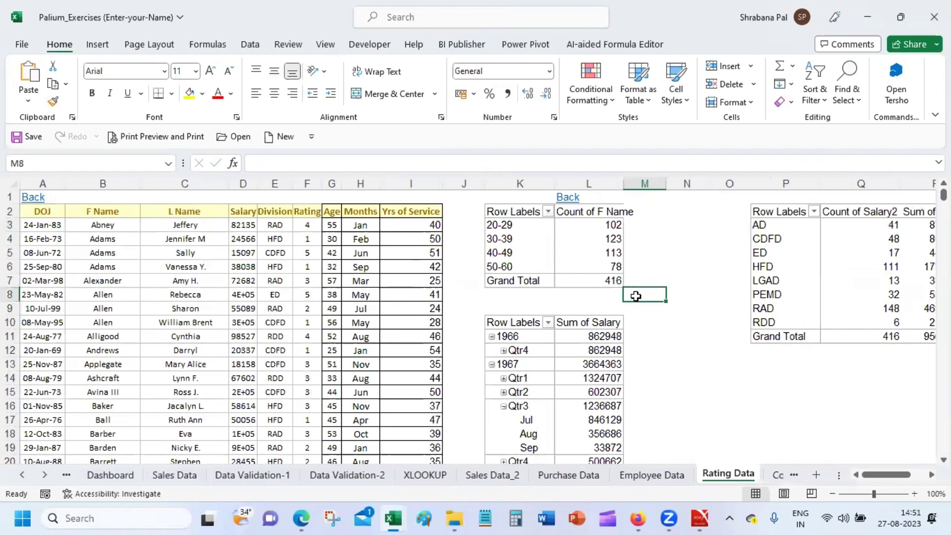